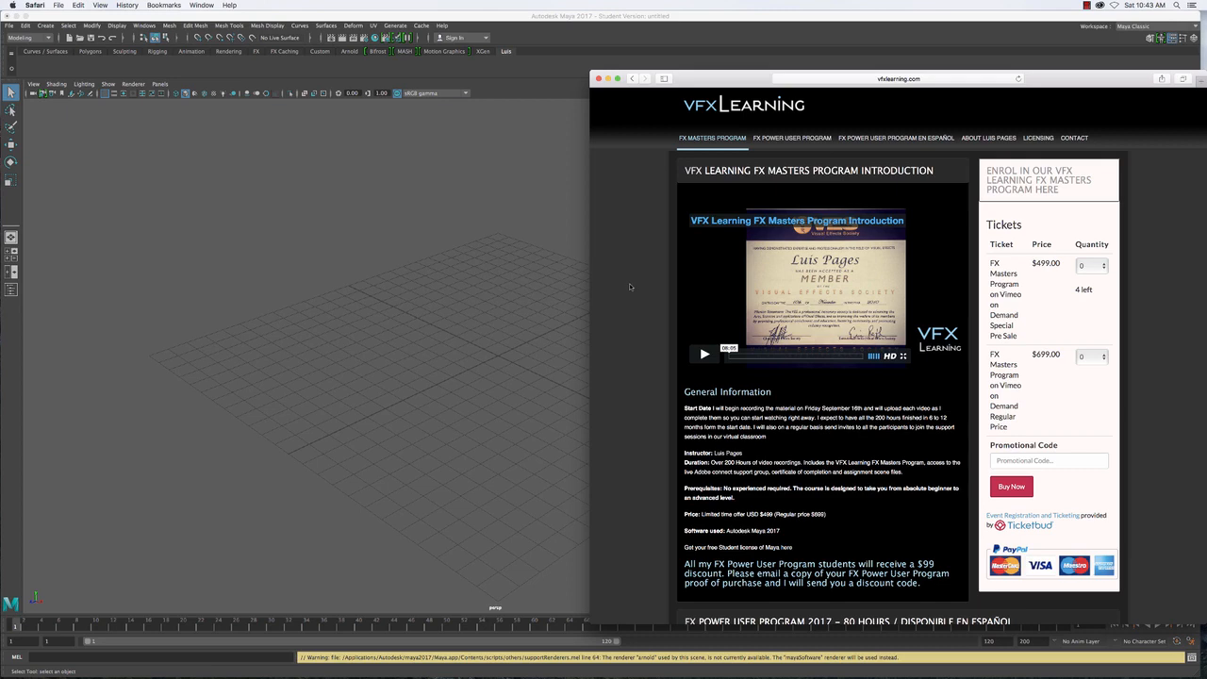
Examine the FX Masters Program general information and the FX Power User Program 2017 levels, highlighting Maya Dynamics Level 1 through 4 New Case Studies
scroll(630, 286, "down", 3)
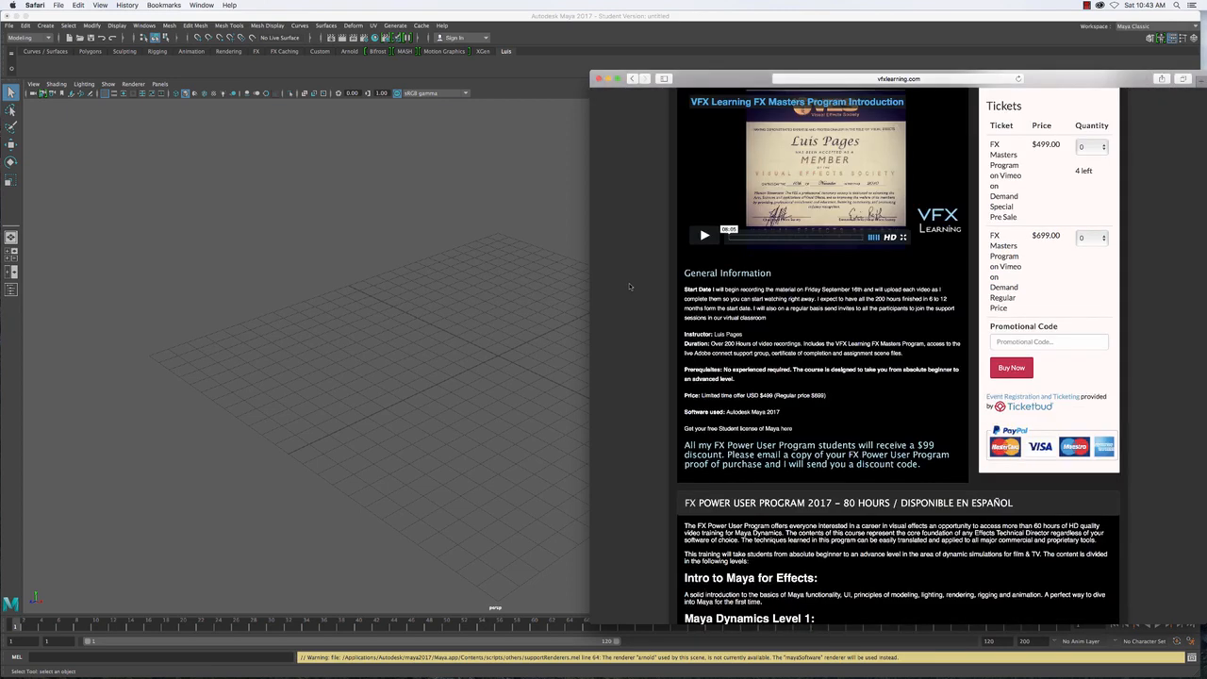
scroll(630, 287, "up", 3)
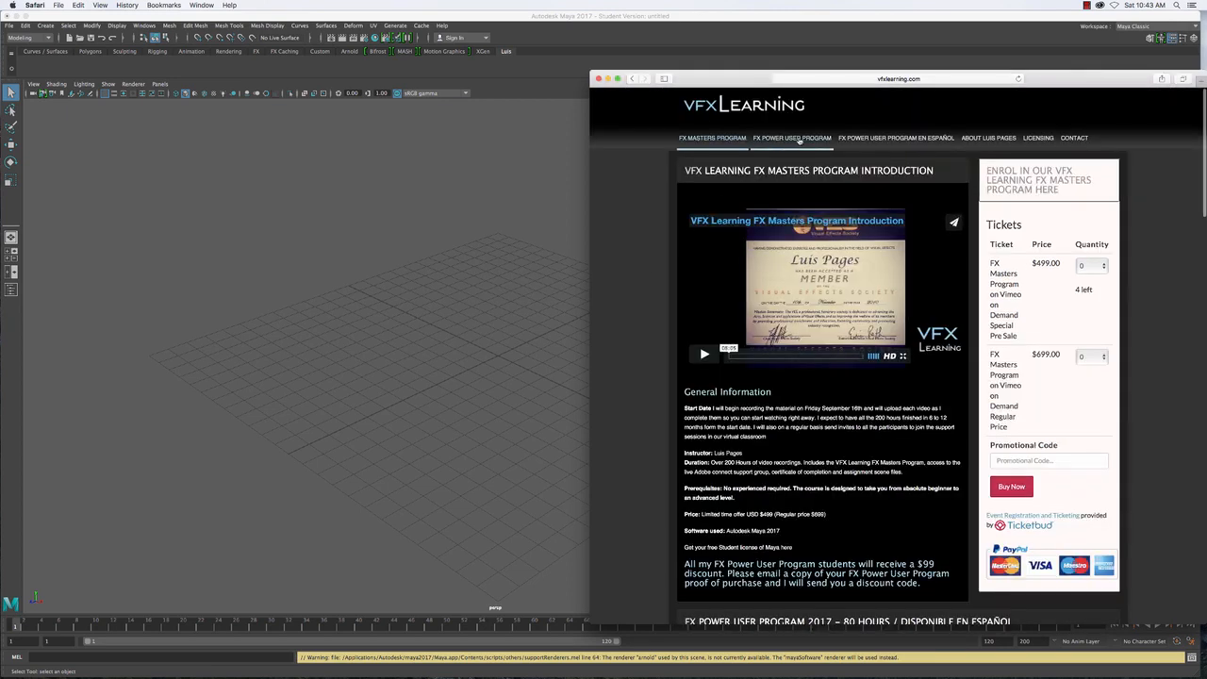
scroll(637, 394, "down", 6)
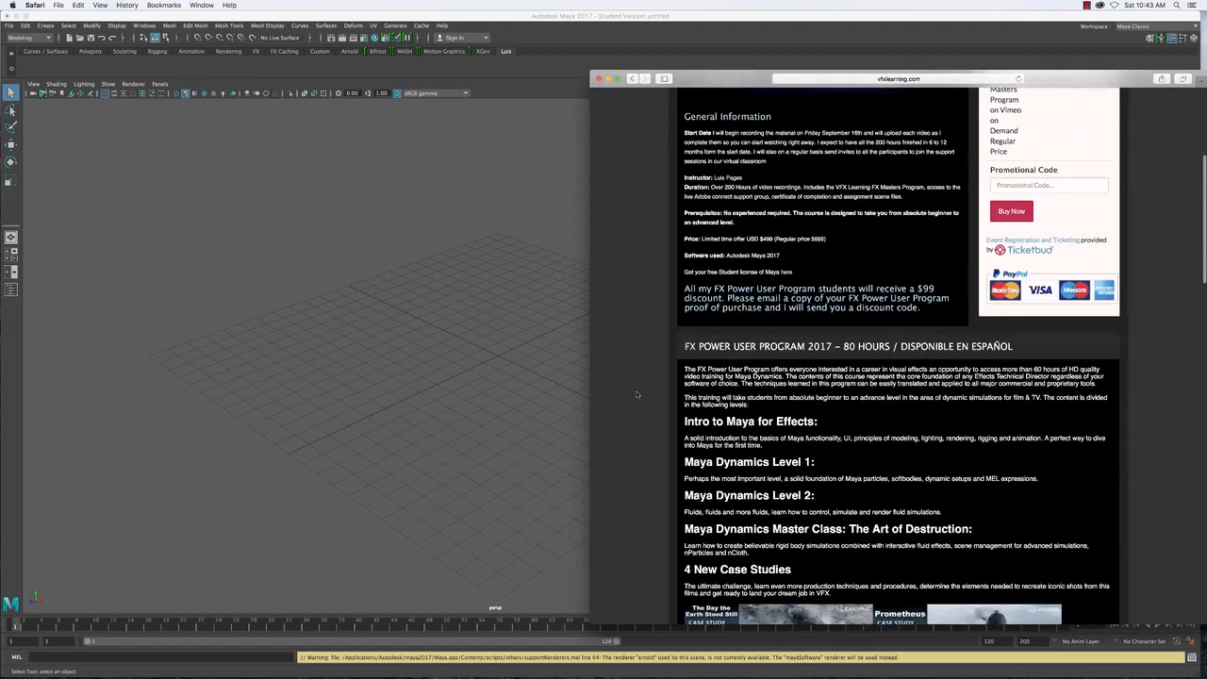
scroll(637, 394, "down", 2)
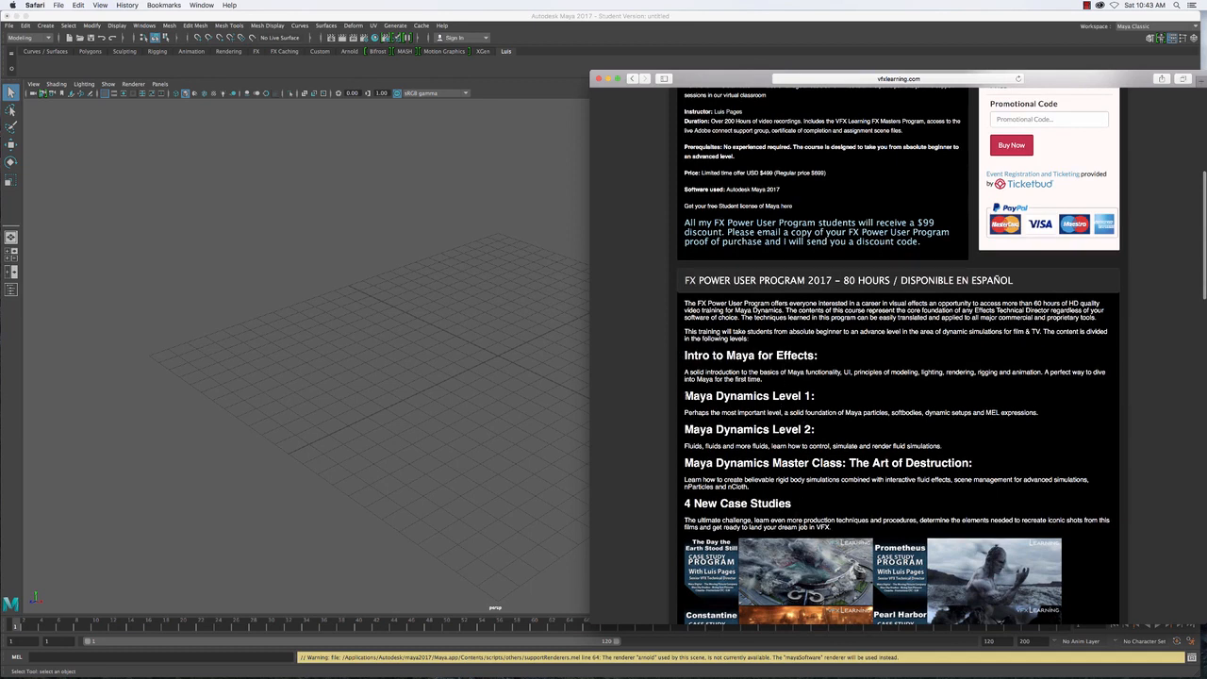
left_click_drag(686, 395, 861, 490)
scroll(861, 490, "down", 1)
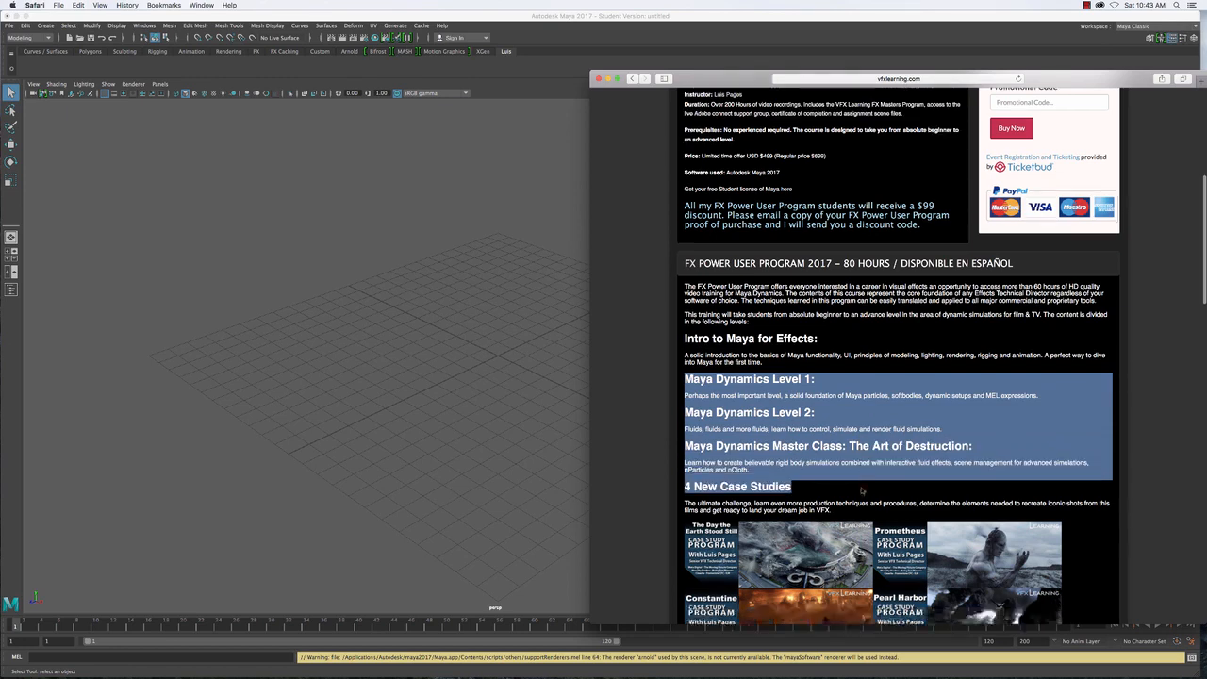
scroll(862, 489, "down", 9)
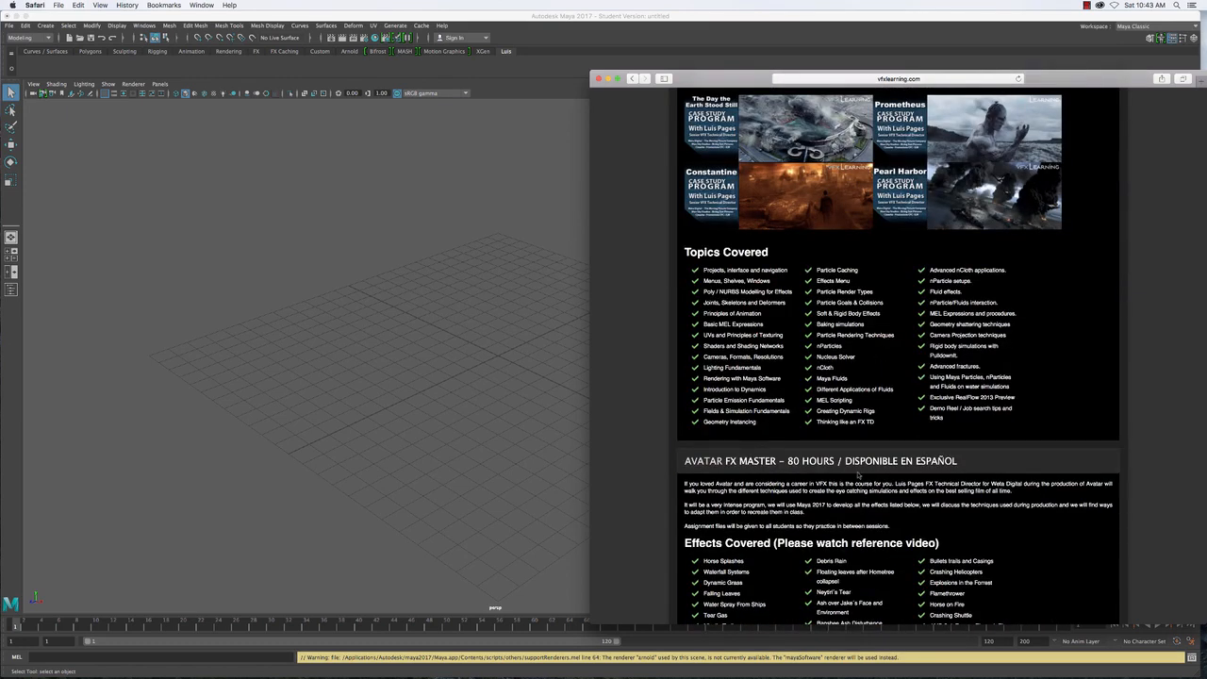
scroll(858, 477, "up", 5)
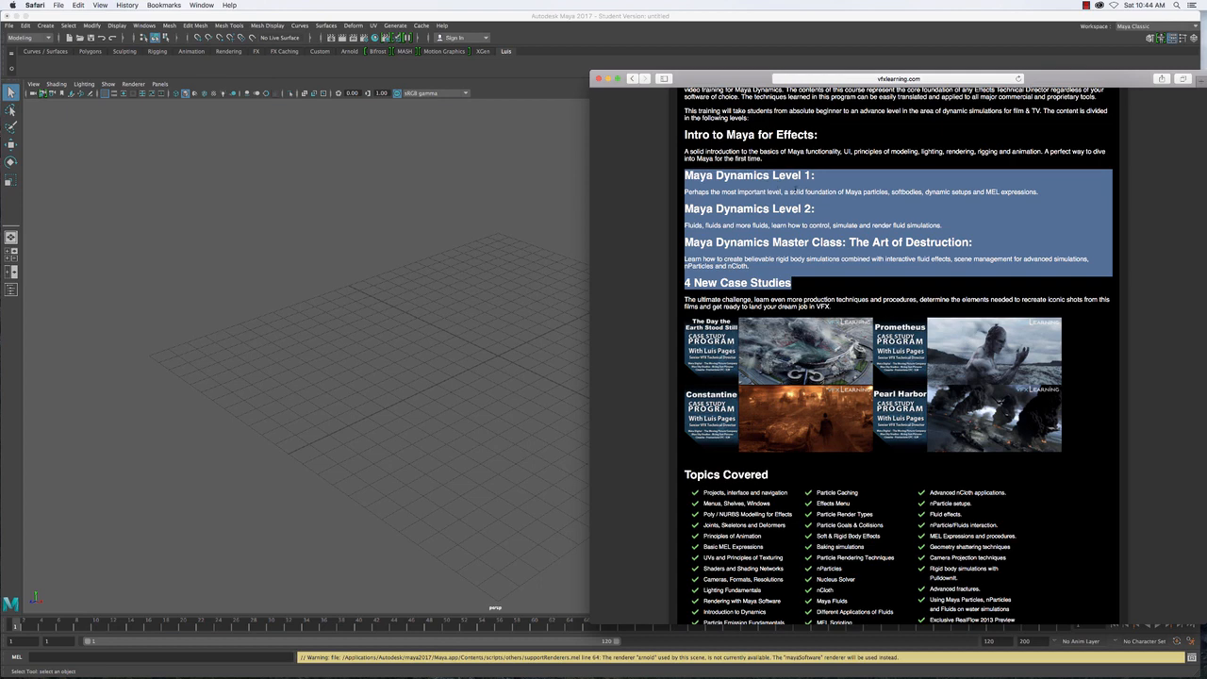
Skim all course sections down to the page footer and return to the FX Masters Program introduction
scroll(800, 190, "down", 15)
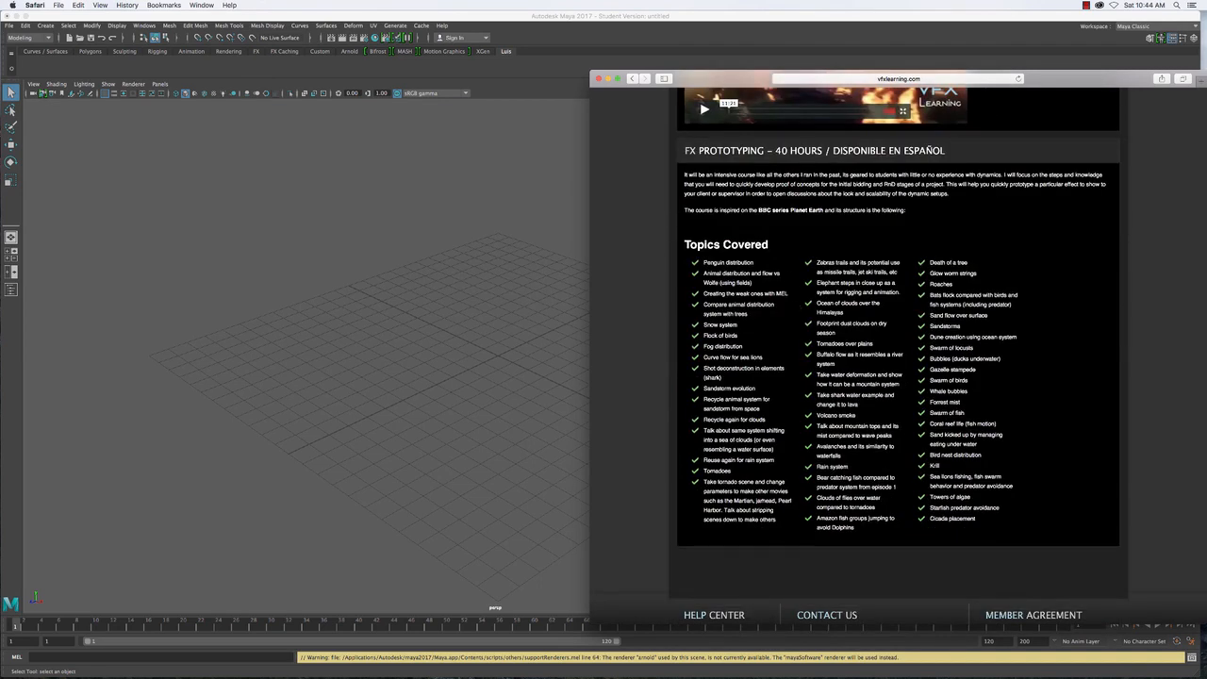
scroll(770, 347, "up", 20)
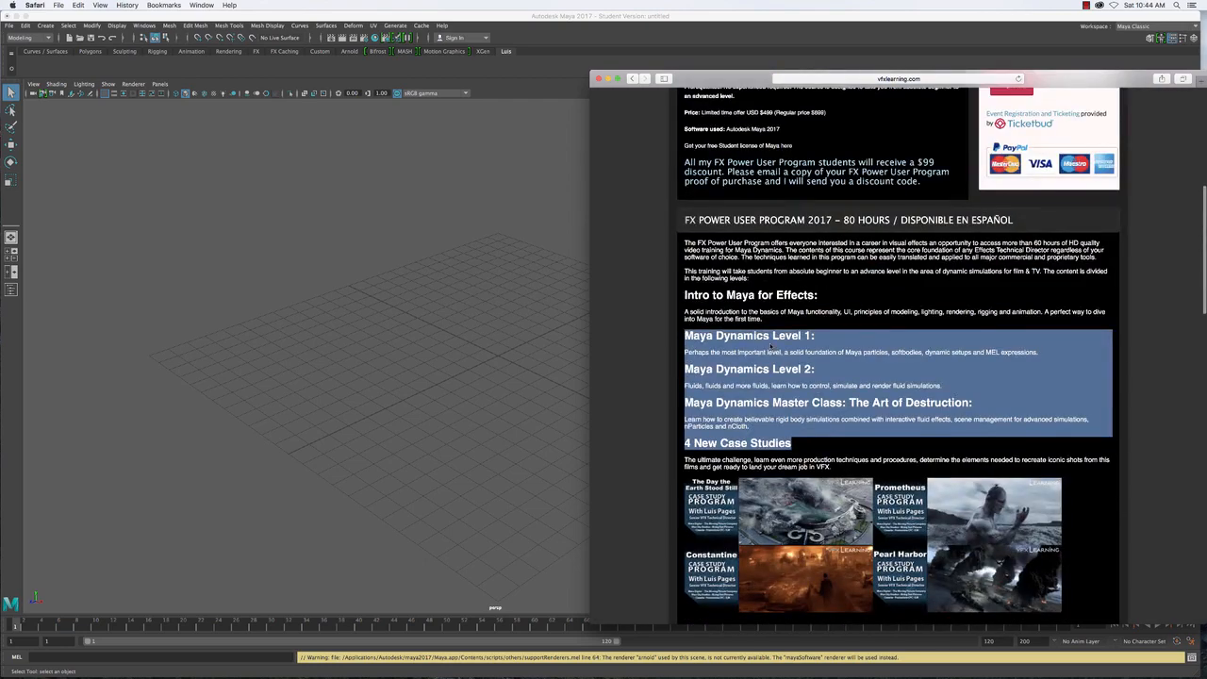
scroll(770, 348, "down", 8)
scroll(769, 347, "down", 15)
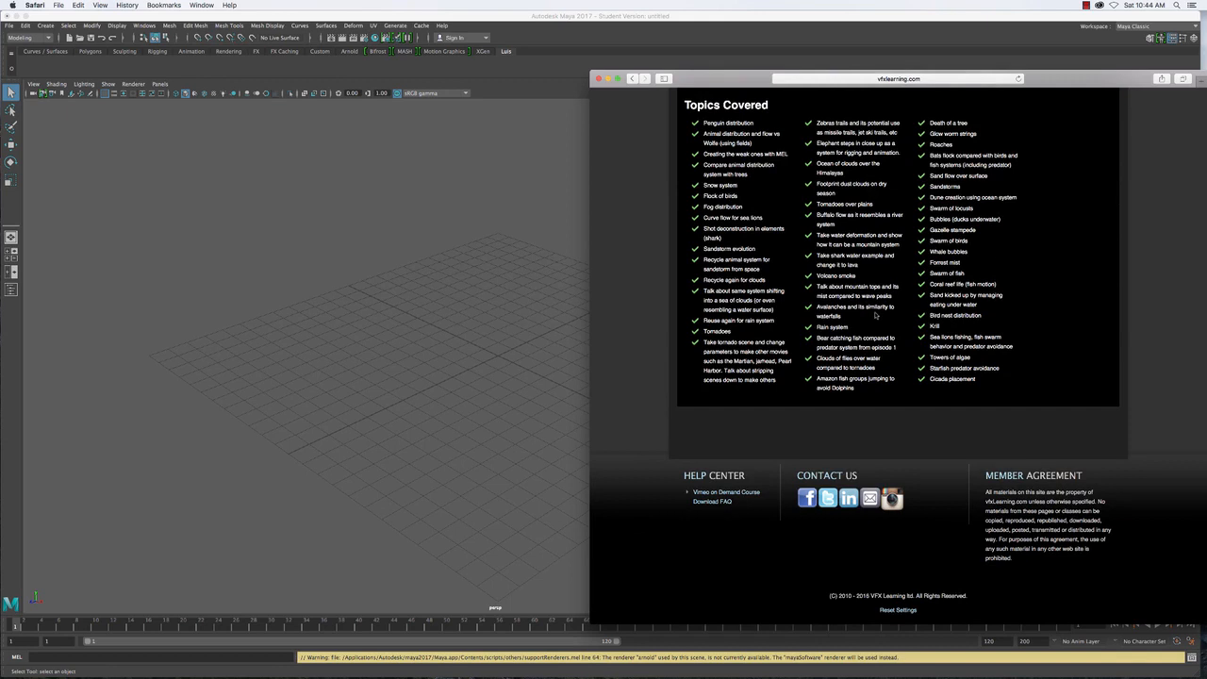
scroll(876, 316, "up", 1)
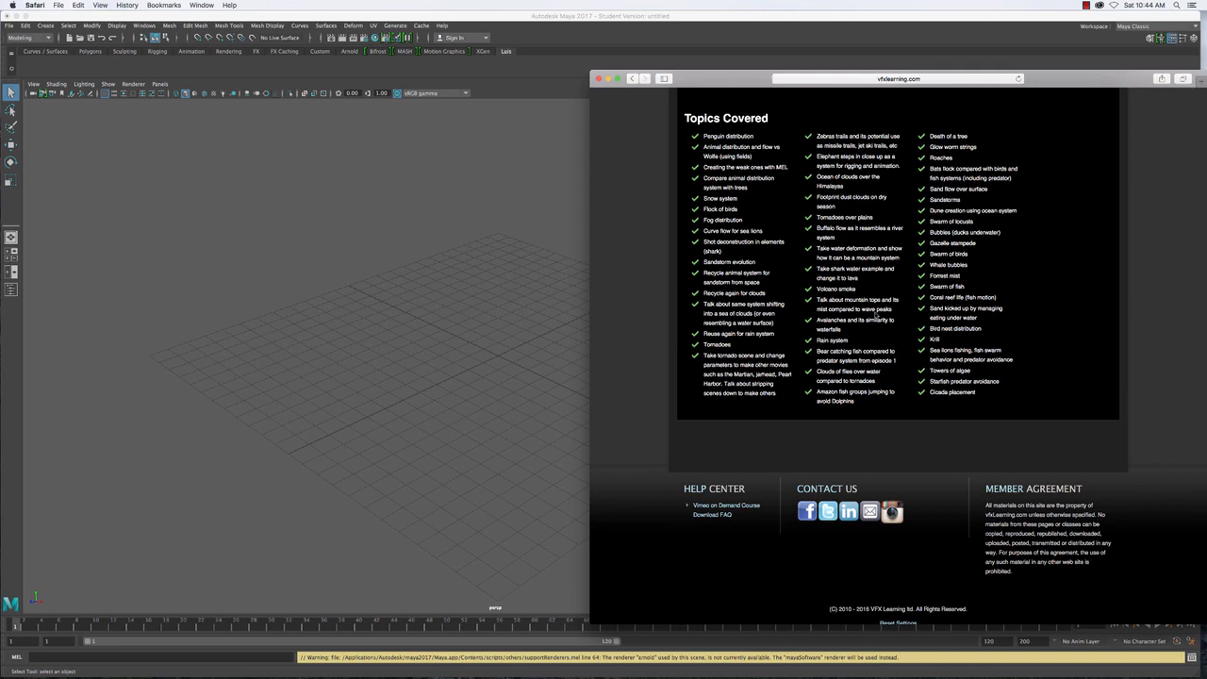
scroll(876, 316, "up", 15)
scroll(875, 319, "down", 5)
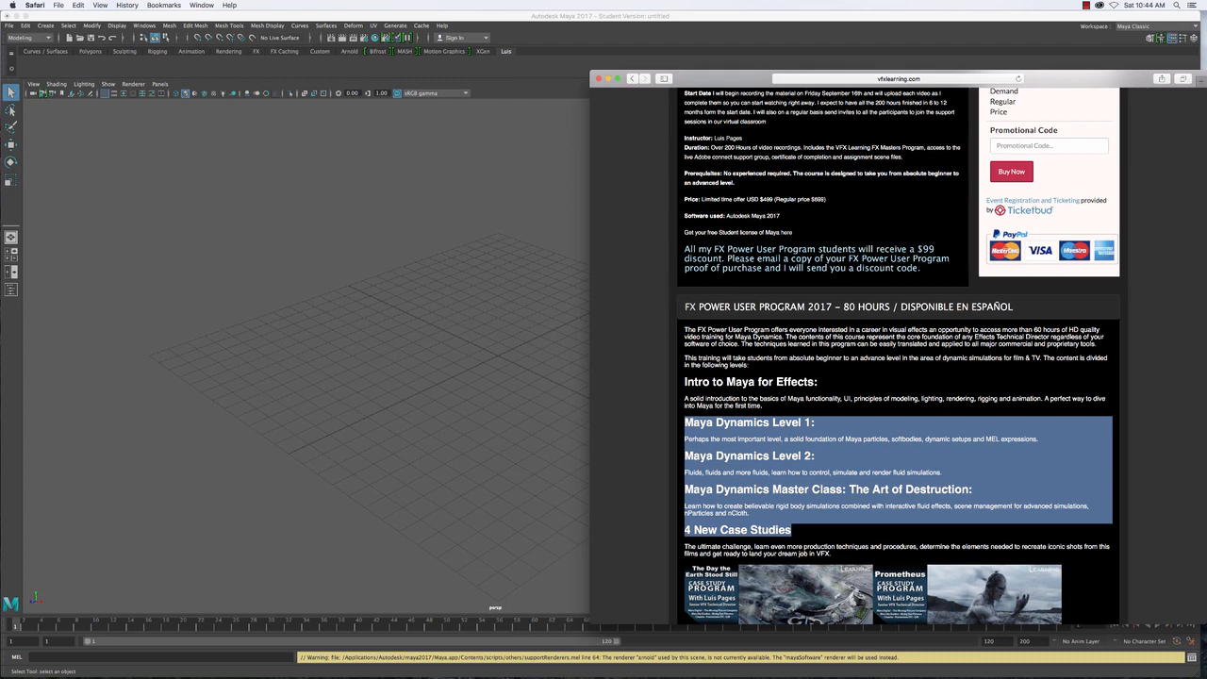
scroll(876, 349, "up", 6)
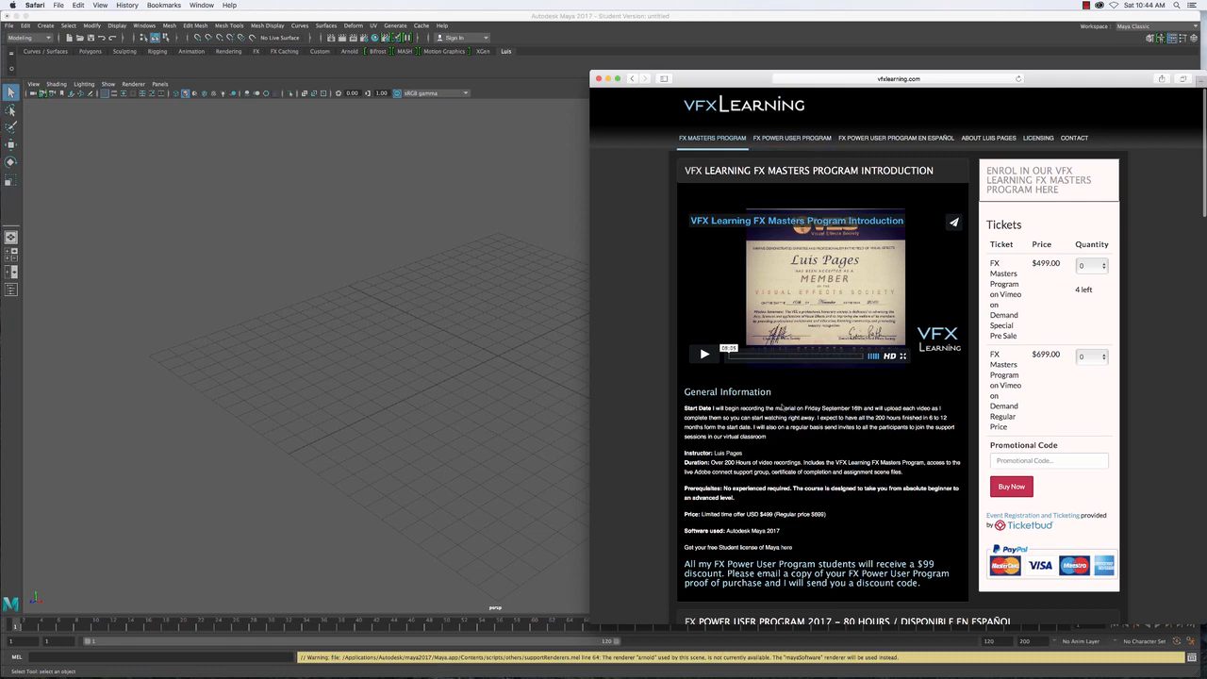
Examine the topics and effects covered in the FX Power User, Avatar FX Master and FX Prototyping courses
scroll(781, 406, "down", 5)
scroll(781, 405, "down", 5)
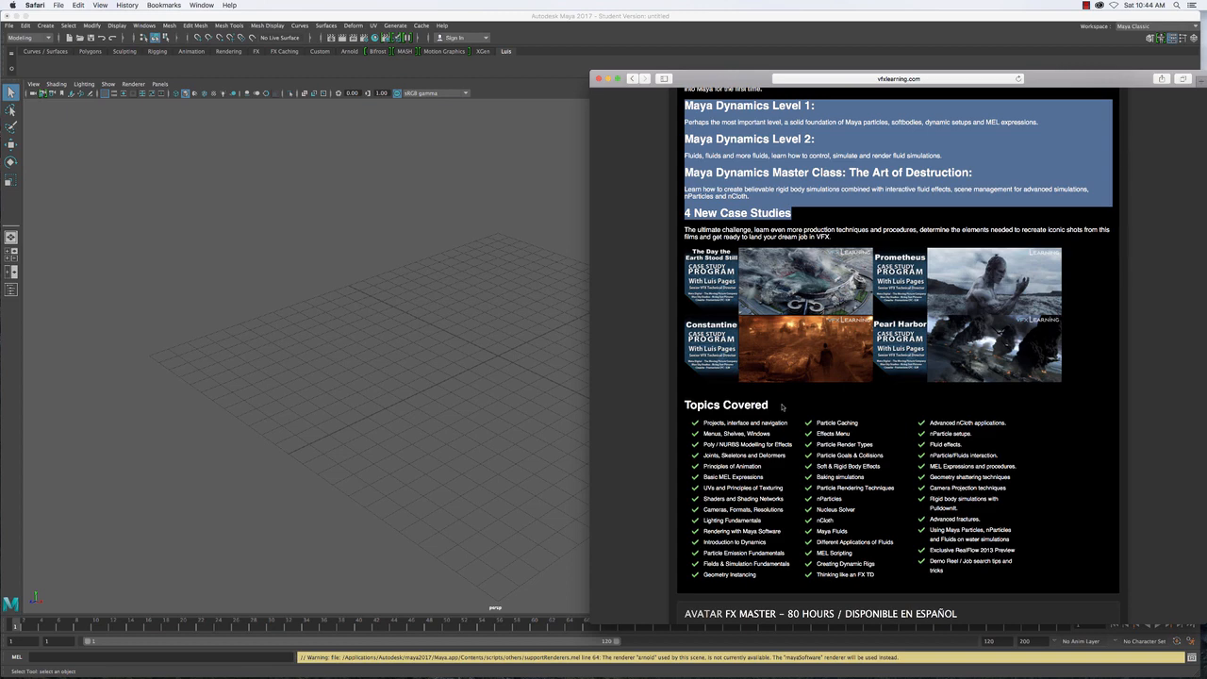
scroll(781, 406, "up", 2)
scroll(781, 407, "down", 5)
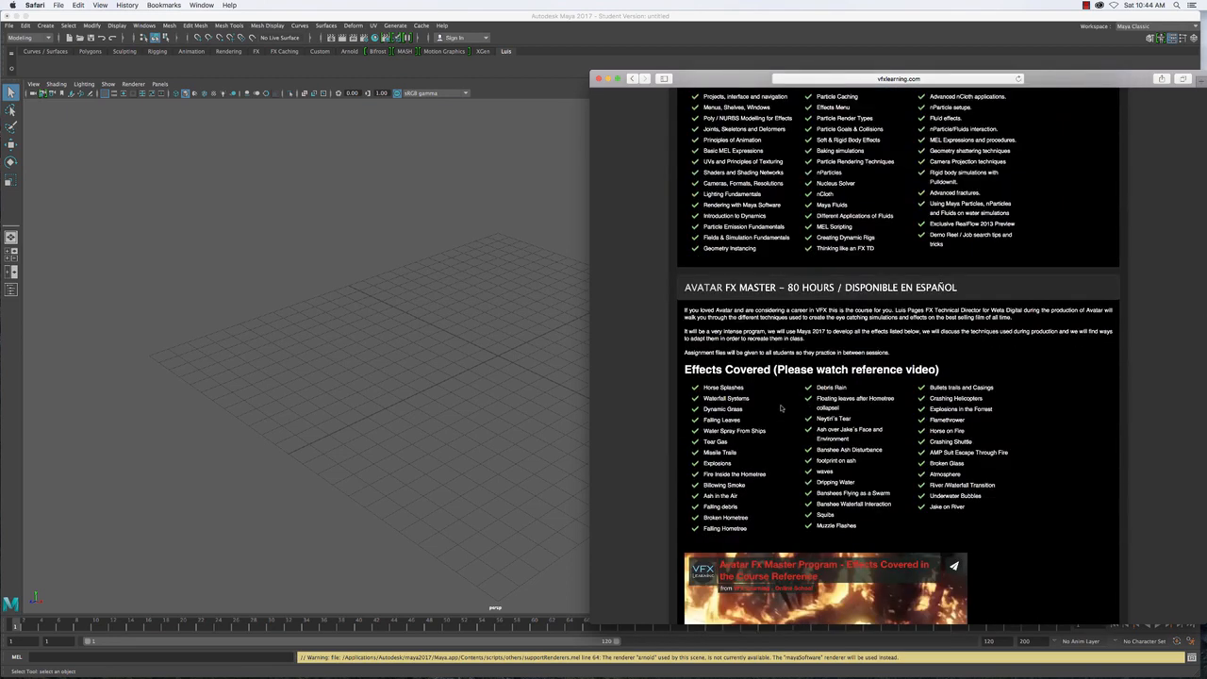
scroll(781, 407, "up", 5)
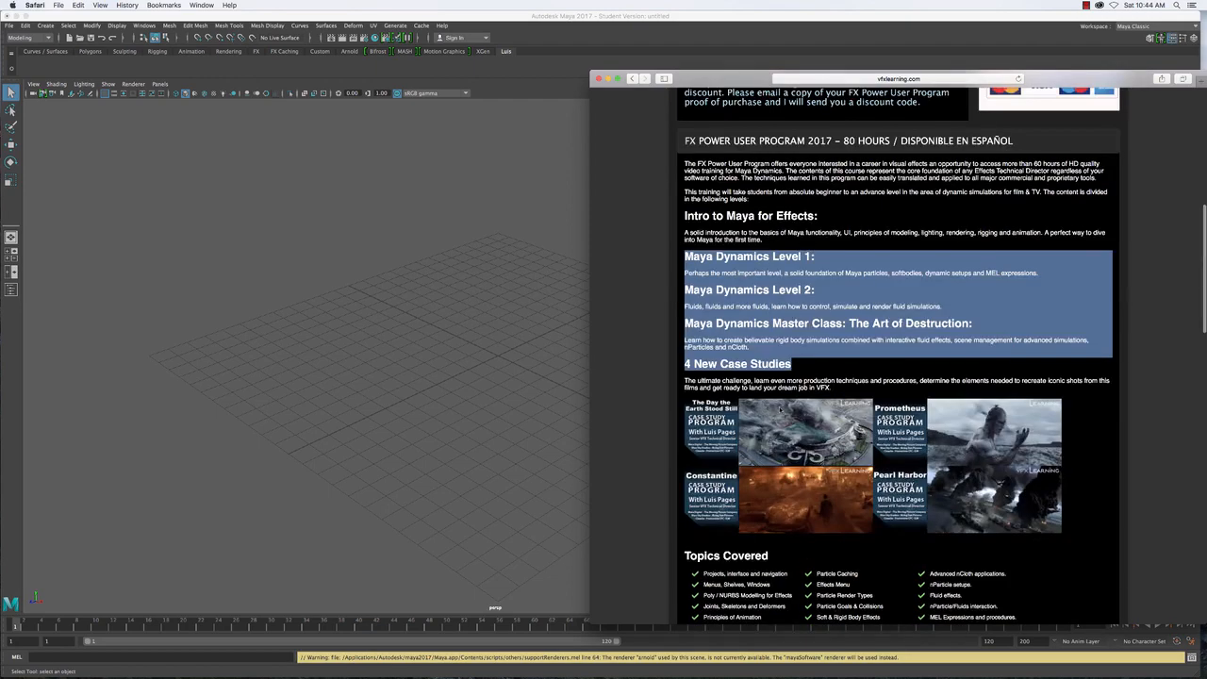
scroll(781, 408, "down", 5)
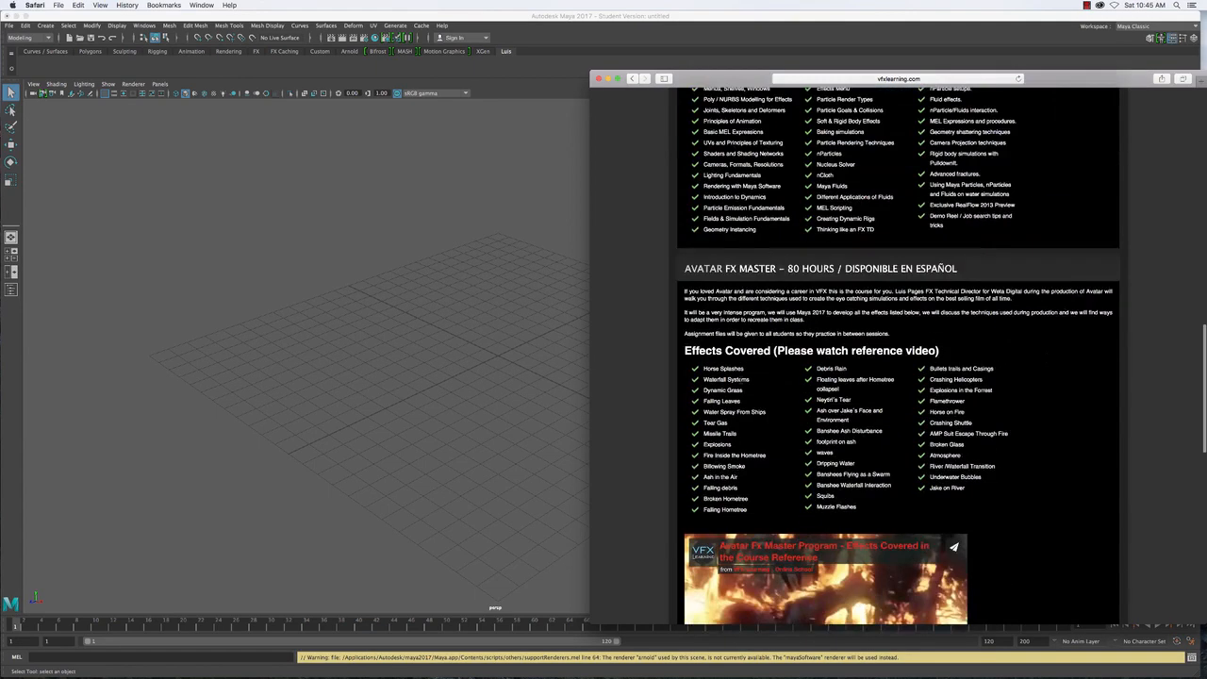
scroll(741, 383, "down", 3)
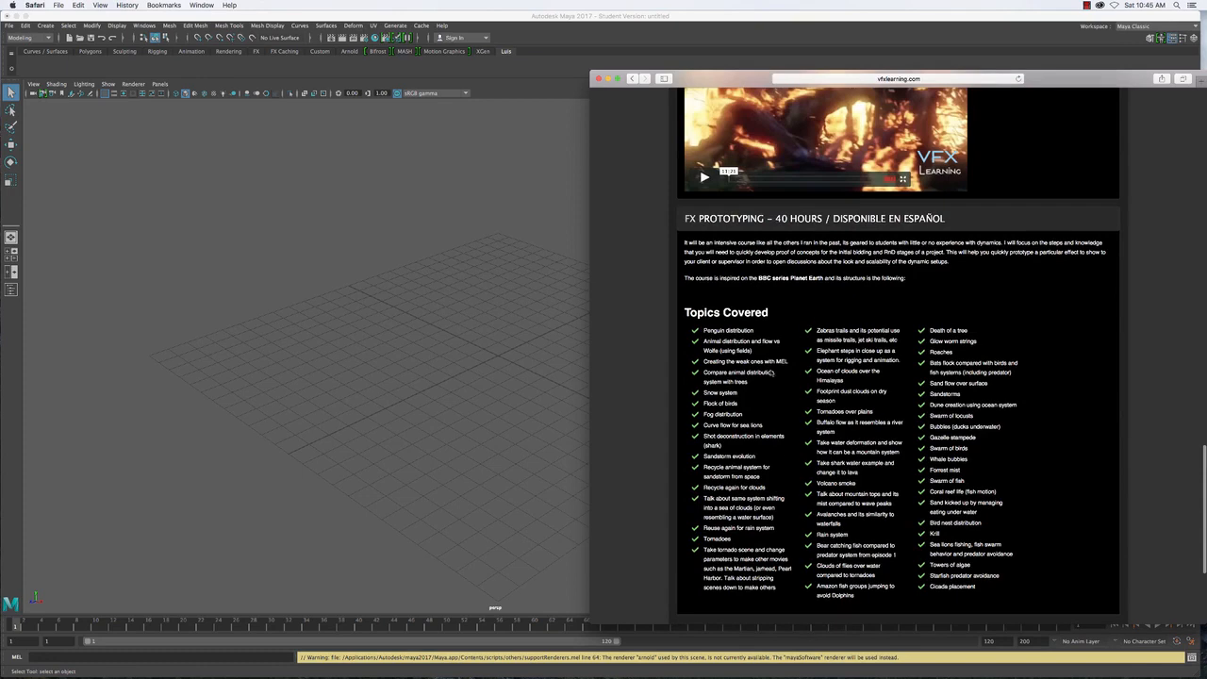
scroll(772, 374, "up", 3)
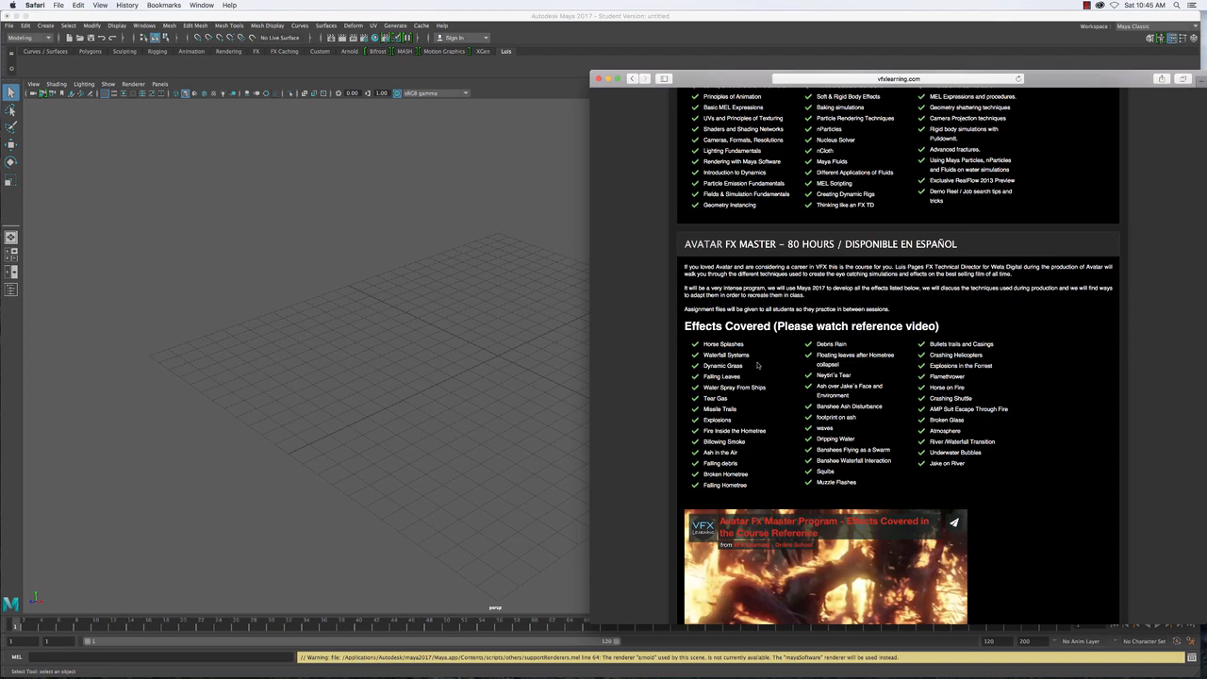
scroll(757, 365, "up", 1)
scroll(758, 365, "down", 10)
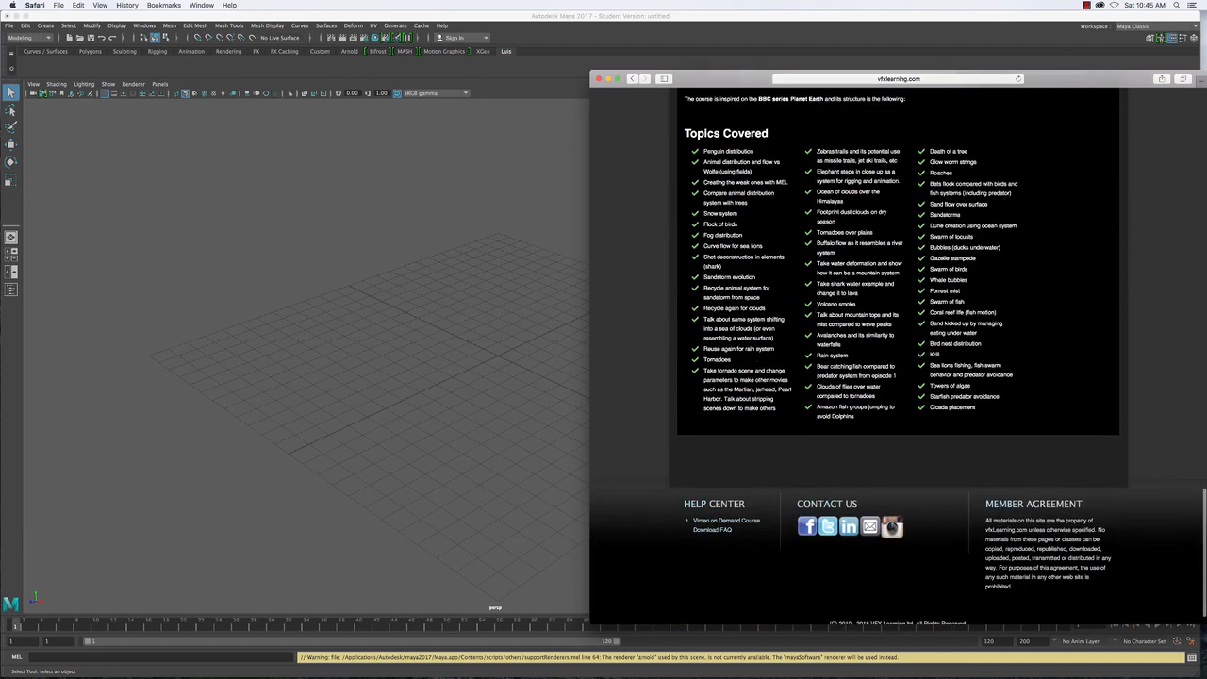
scroll(783, 344, "up", 2)
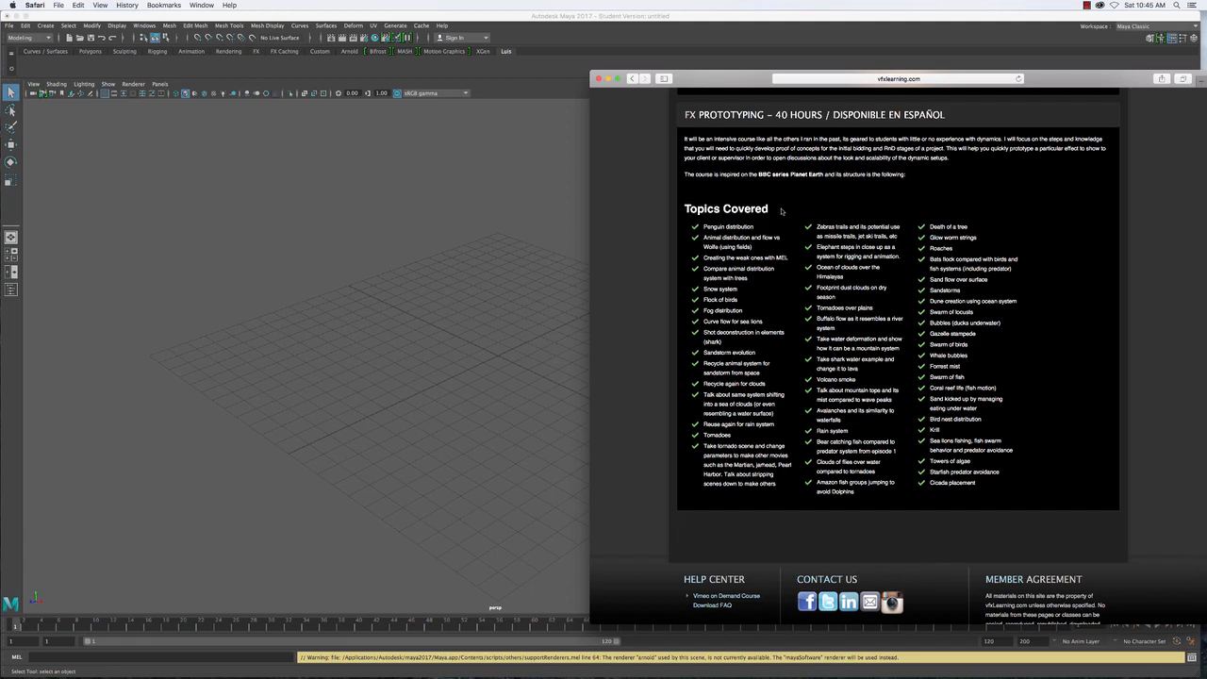
Compare the FX Power User Program 2017 levels with the effects covered in the Avatar FX Master course
scroll(802, 245, "up", 10)
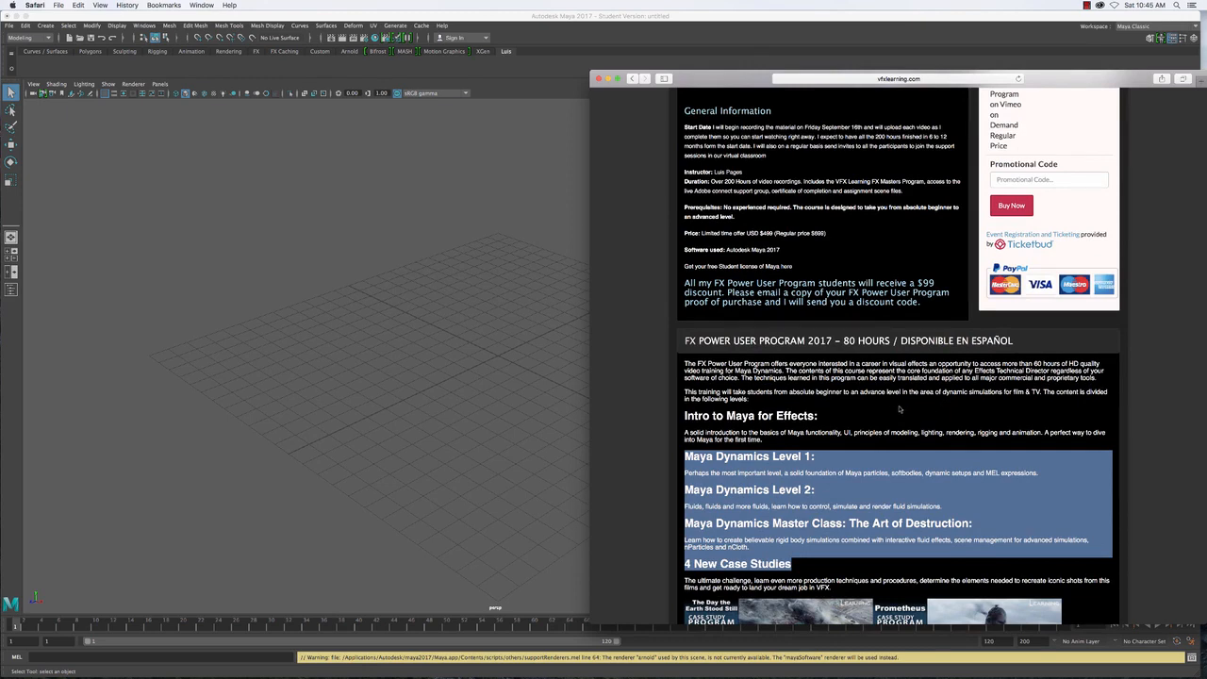
scroll(900, 409, "down", 4)
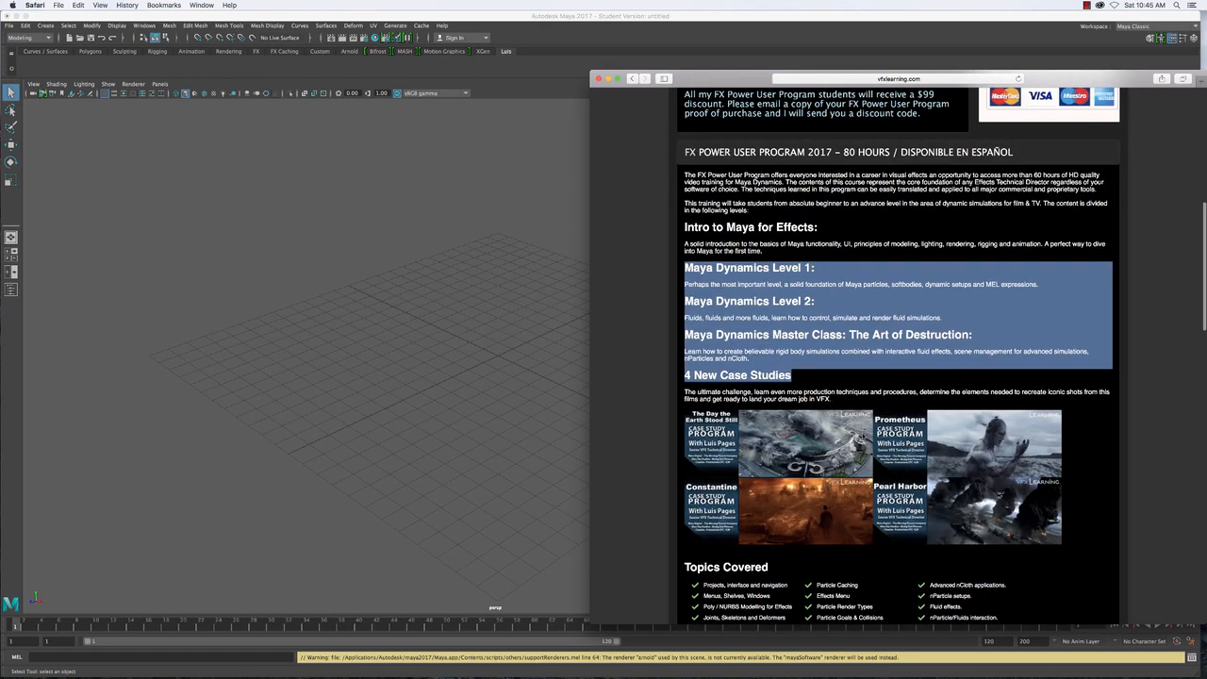
scroll(851, 312, "down", 10)
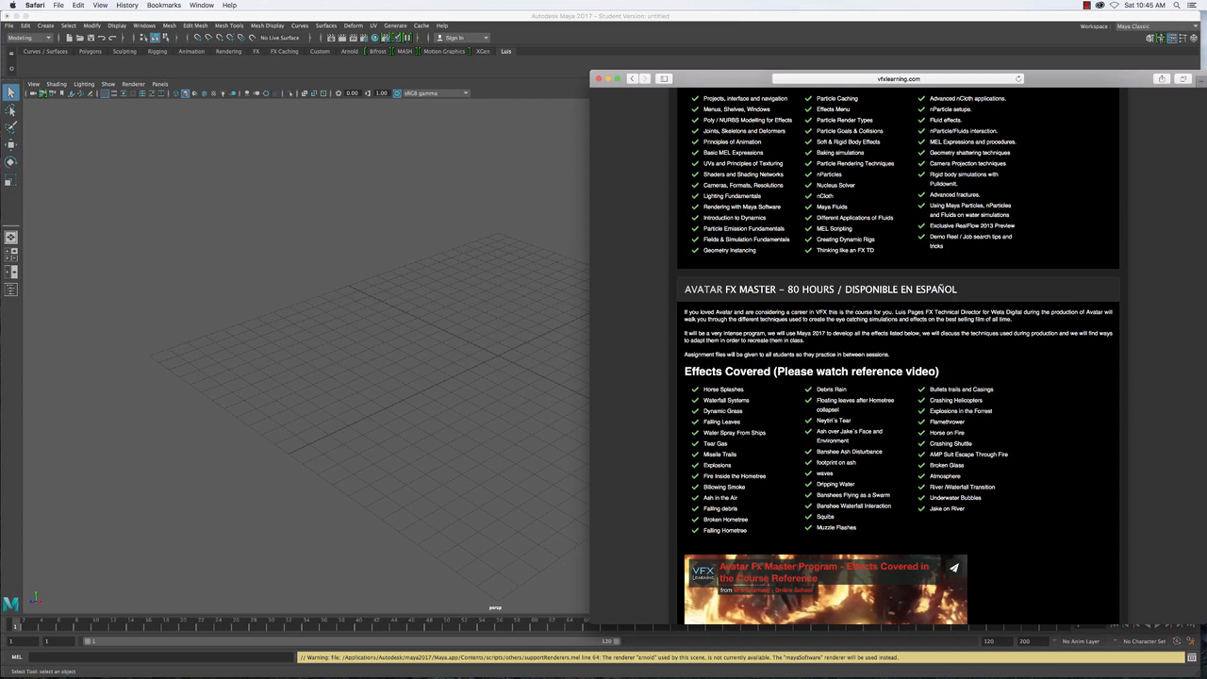
scroll(859, 200, "up", 10)
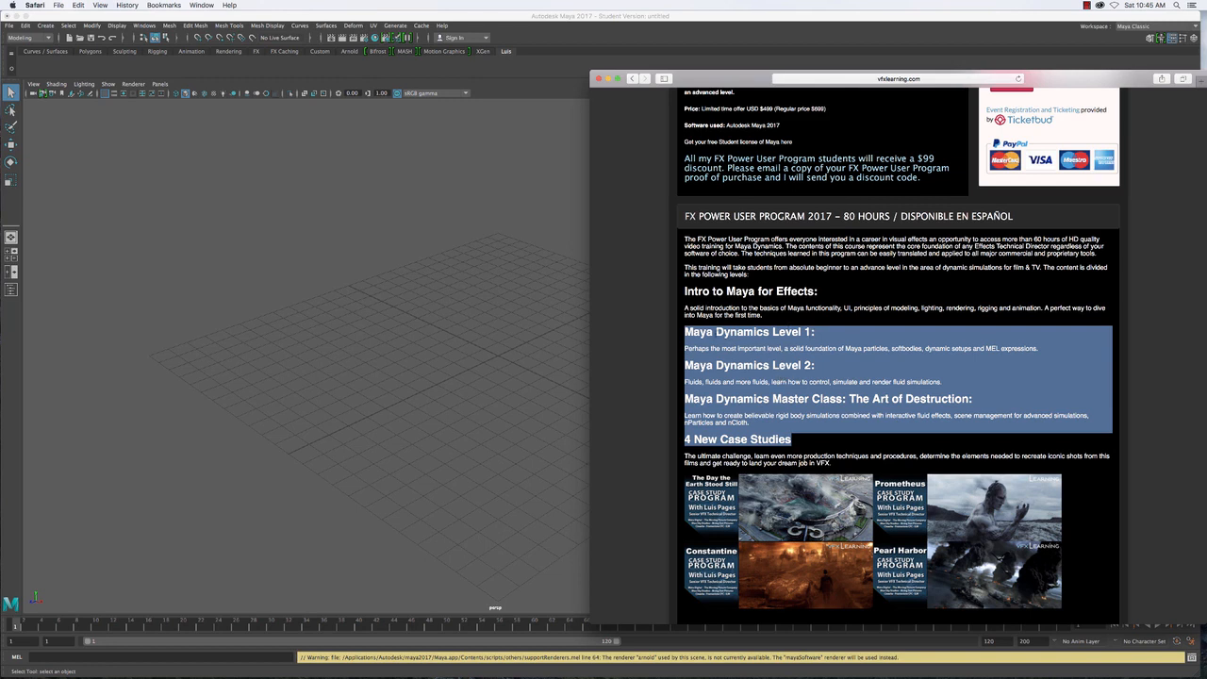
scroll(816, 463, "down", 10)
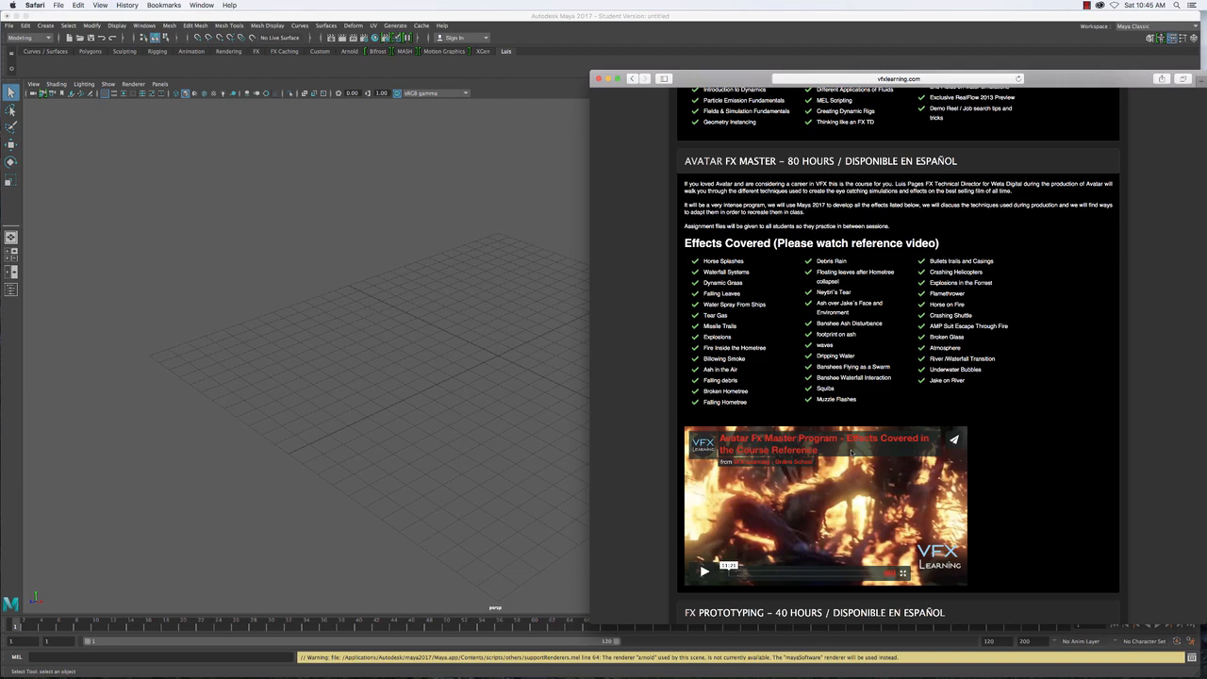
Read the FX Prototyping course description and highlight the words "BBC series Planet Earth"
scroll(852, 452, "down", 5)
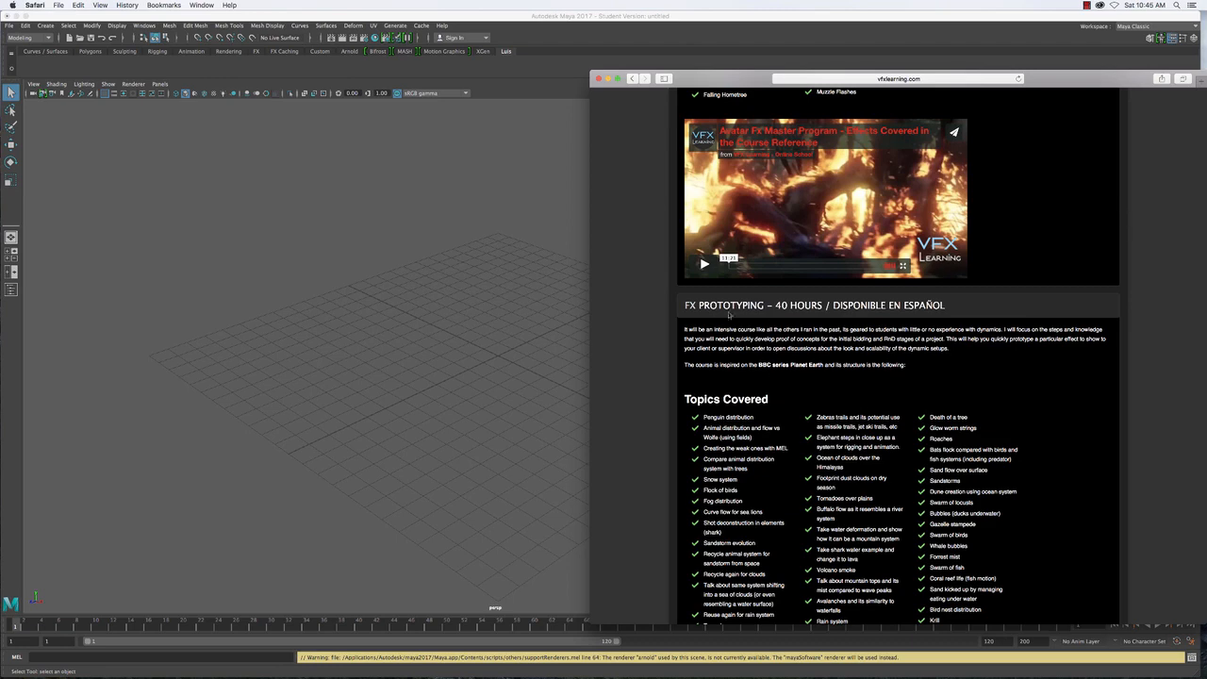
scroll(732, 435, "down", 2)
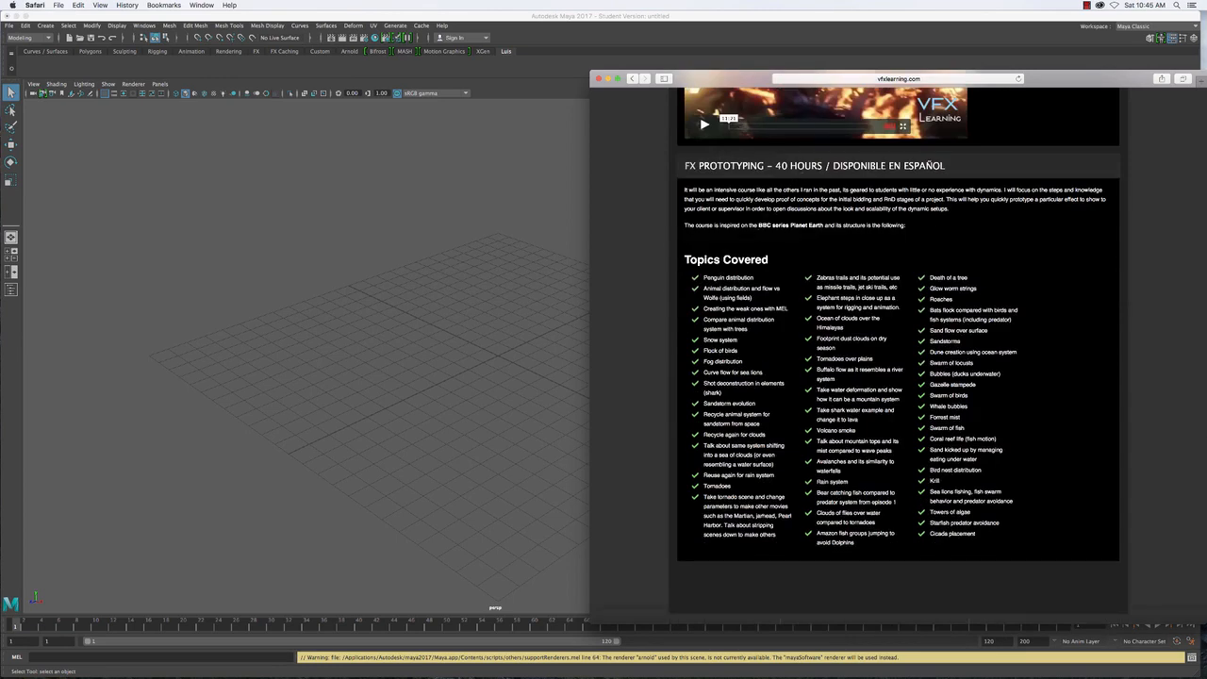
left_click_drag(768, 225, 824, 225)
Switch to VLC with the BBC Planet Earth video, minimize the Safari window and move the video over the Maya viewport
mouse_move(929, 649)
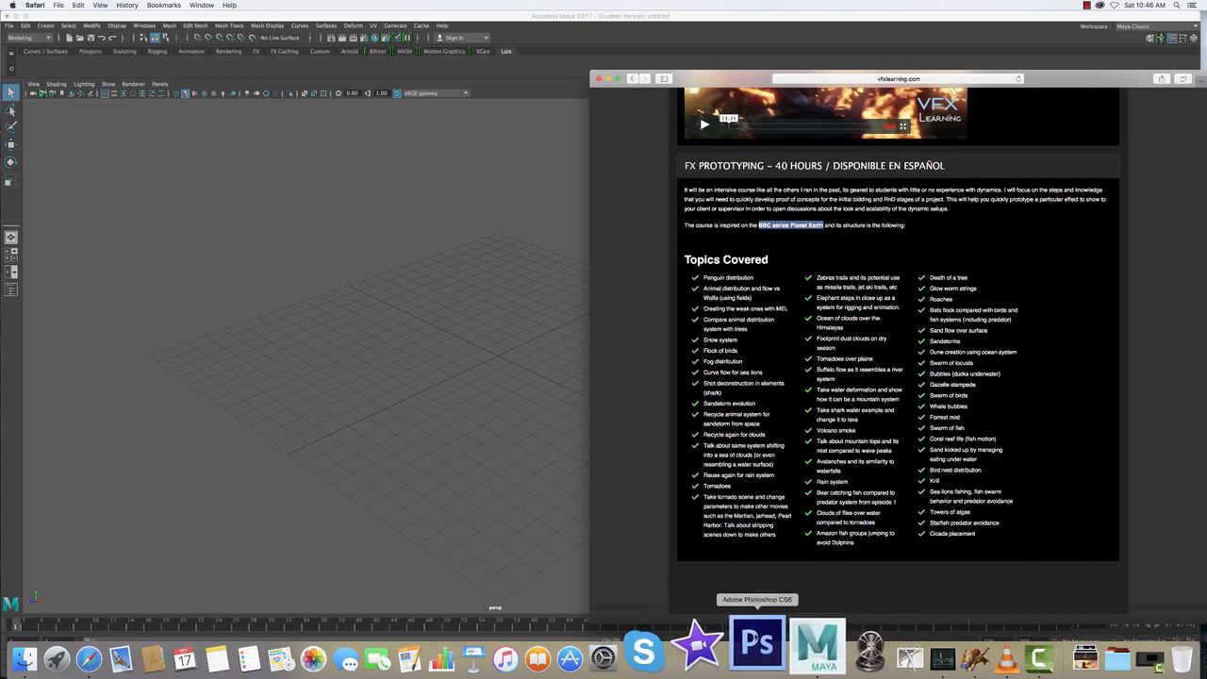
left_click(946, 647)
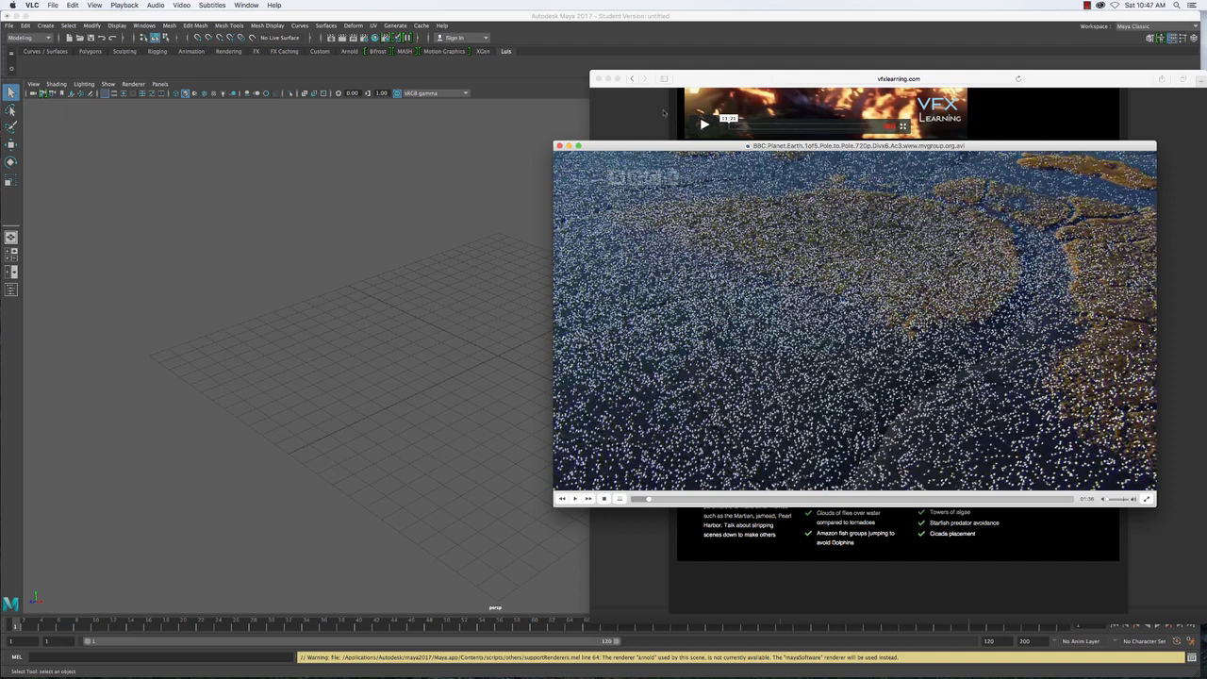
left_click(639, 108)
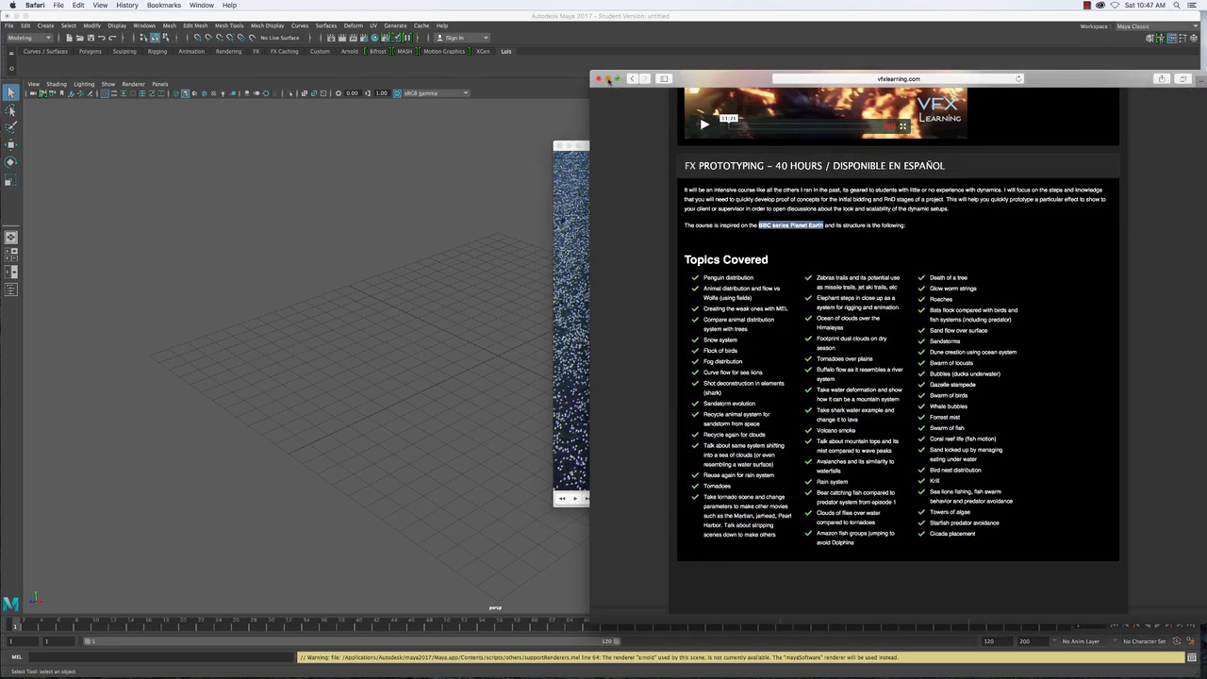
left_click(608, 79)
left_click_drag(642, 144, 523, 100)
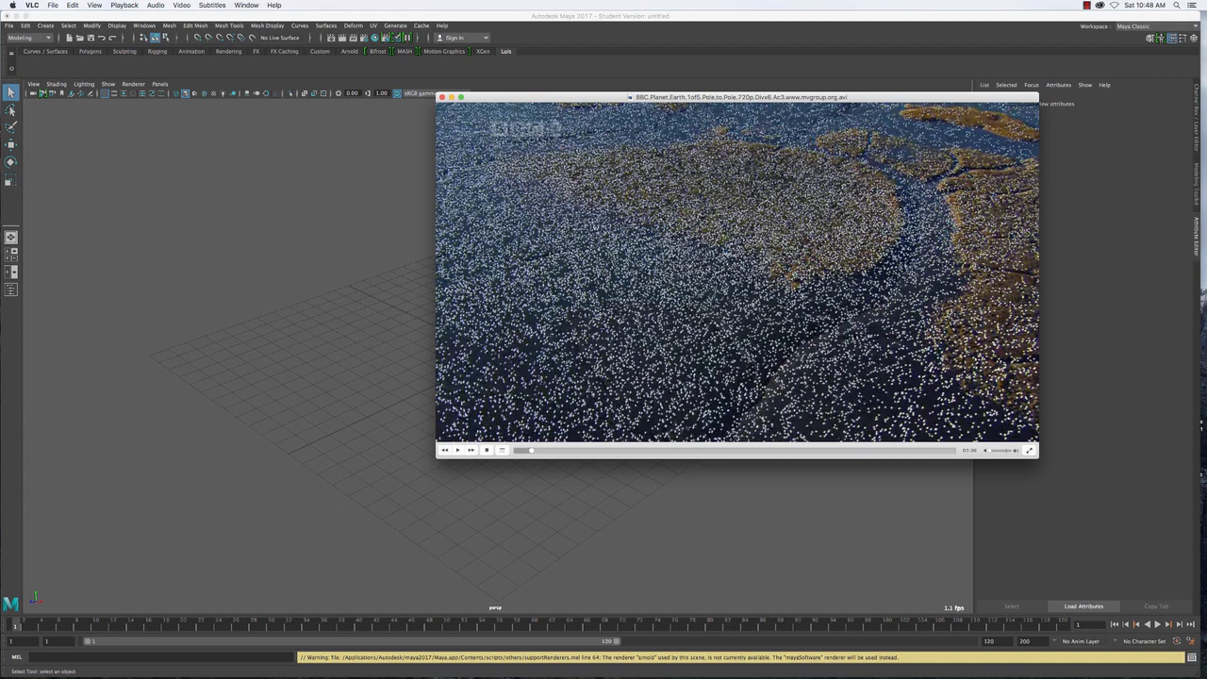
Play the Planet Earth footage past the aerial bird flock shot and pause it on the misty mountain shot
left_click(458, 451)
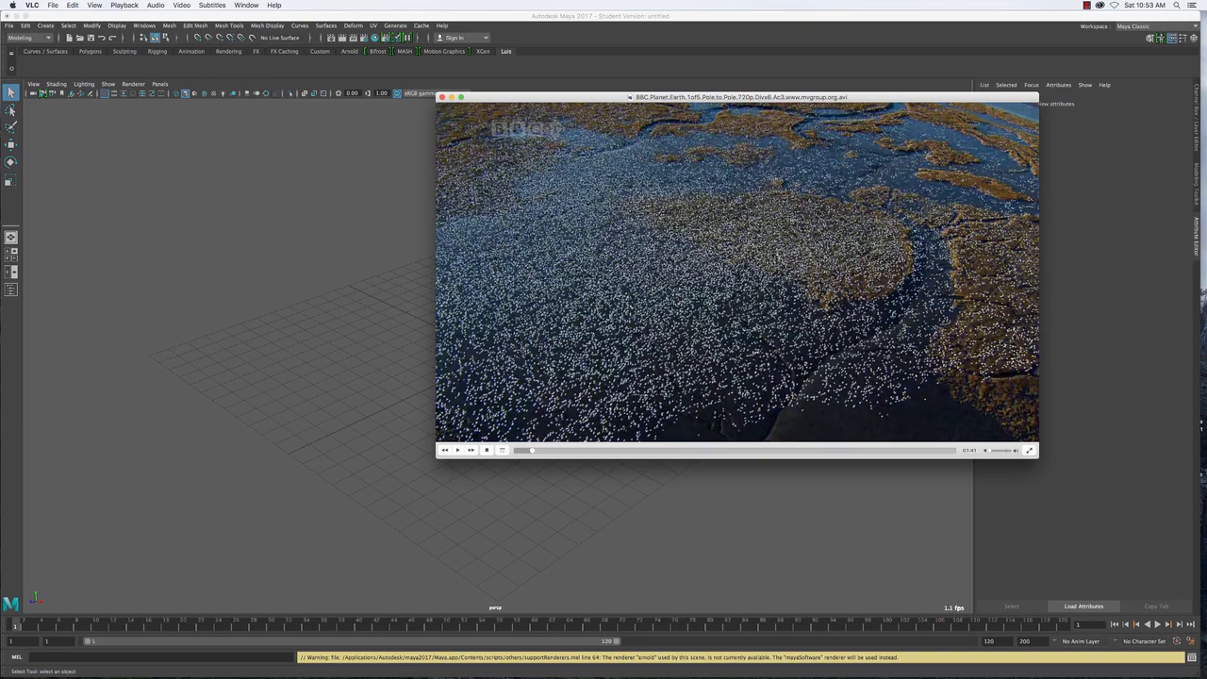
left_click(459, 449)
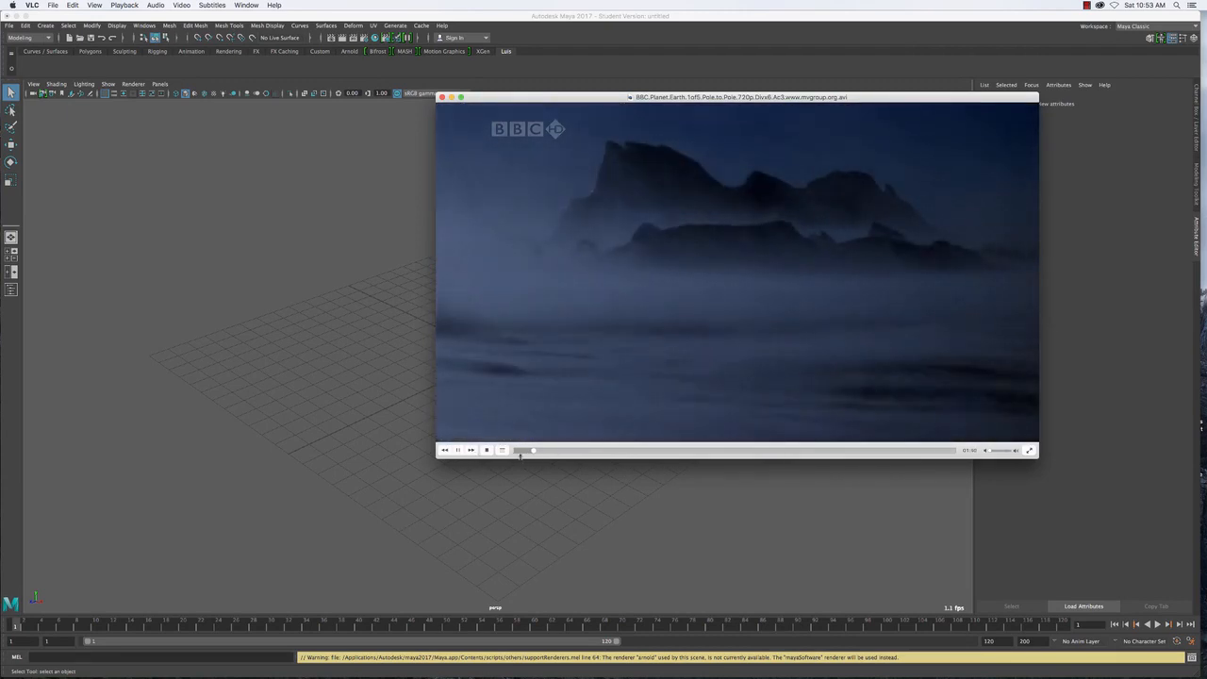
left_click(458, 450)
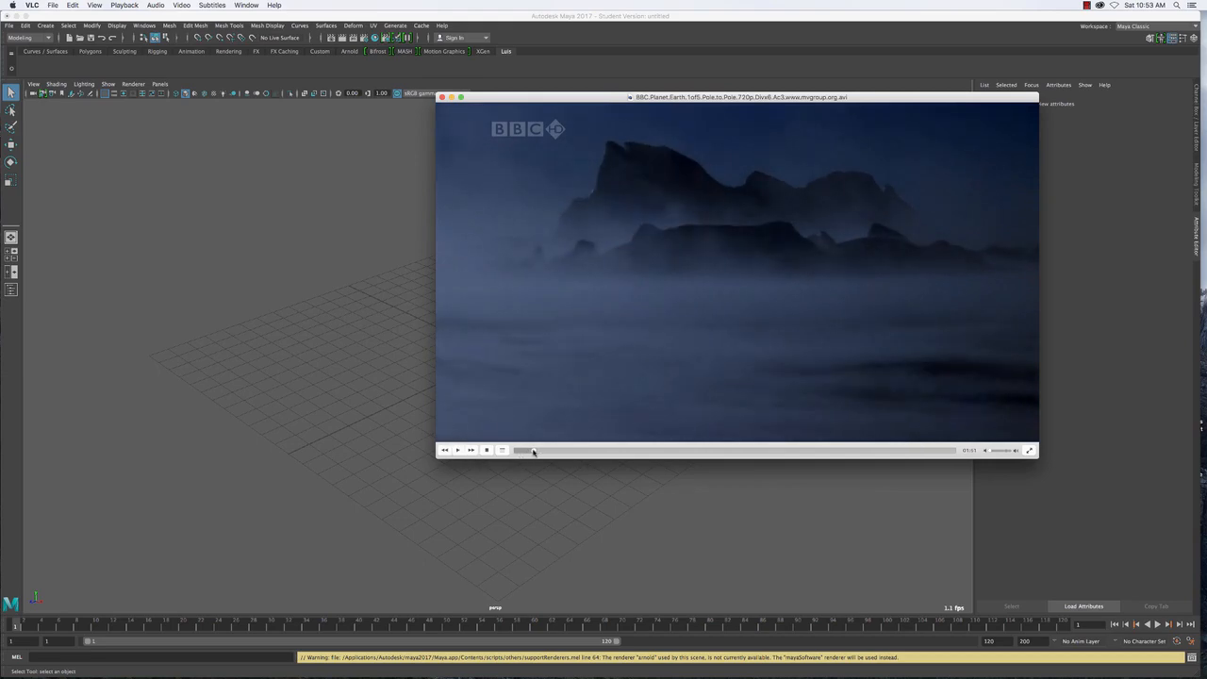
Rewind the Planet Earth footage to the aerial bird flock shot and reposition the video window over the Maya viewport
left_click_drag(533, 452, 528, 451)
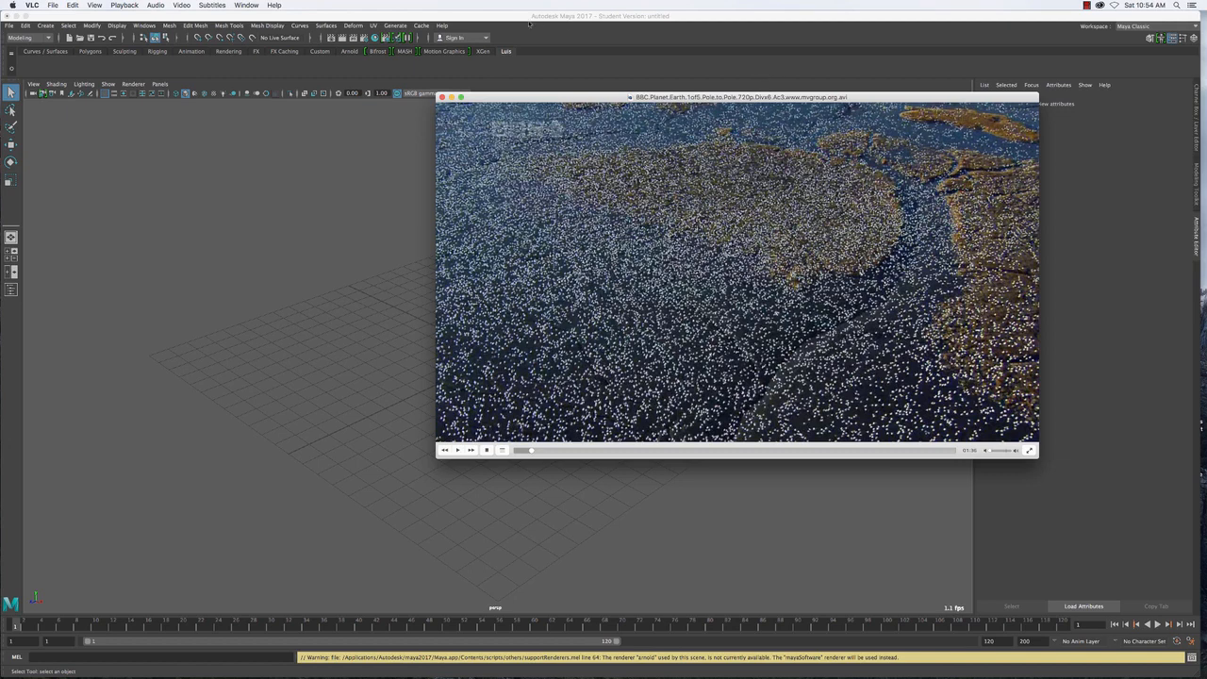
left_click_drag(514, 97, 616, 96)
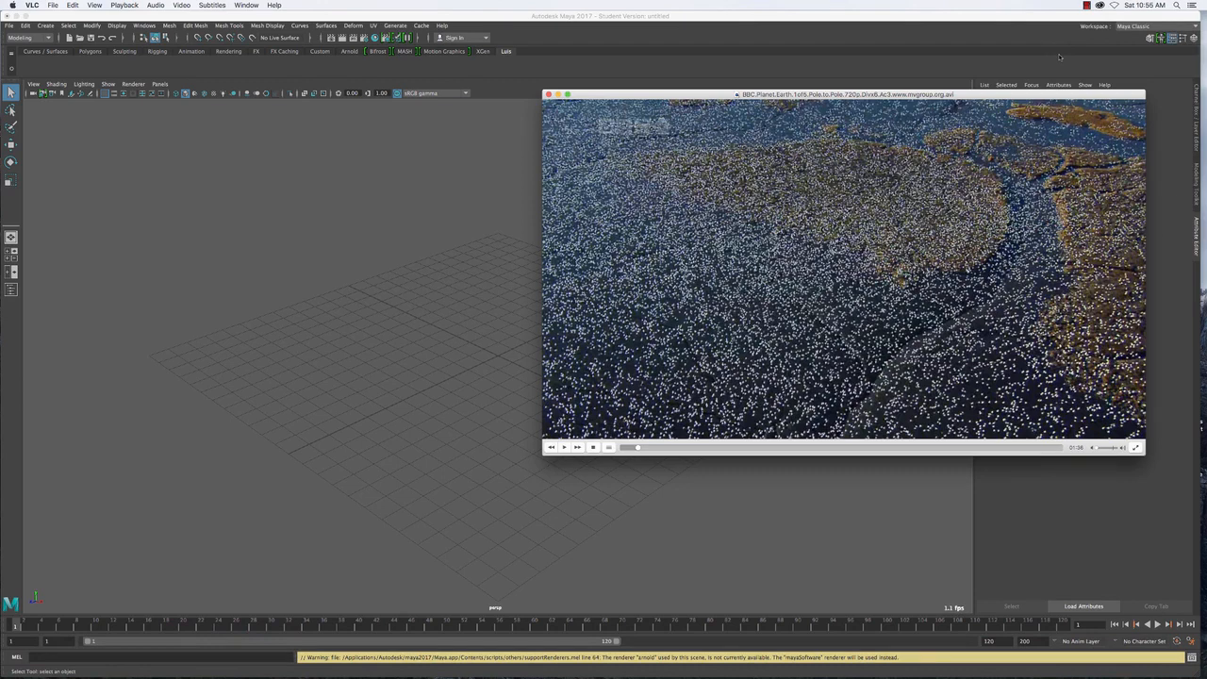
left_click(1192, 6)
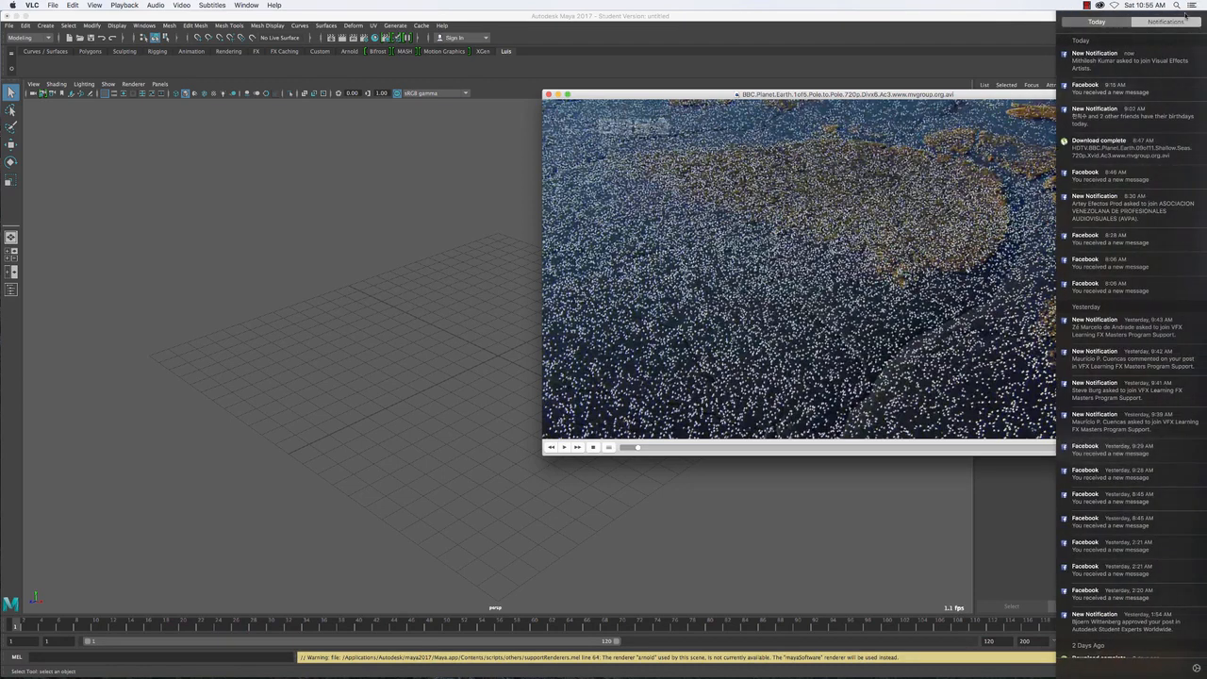
left_click(1193, 6)
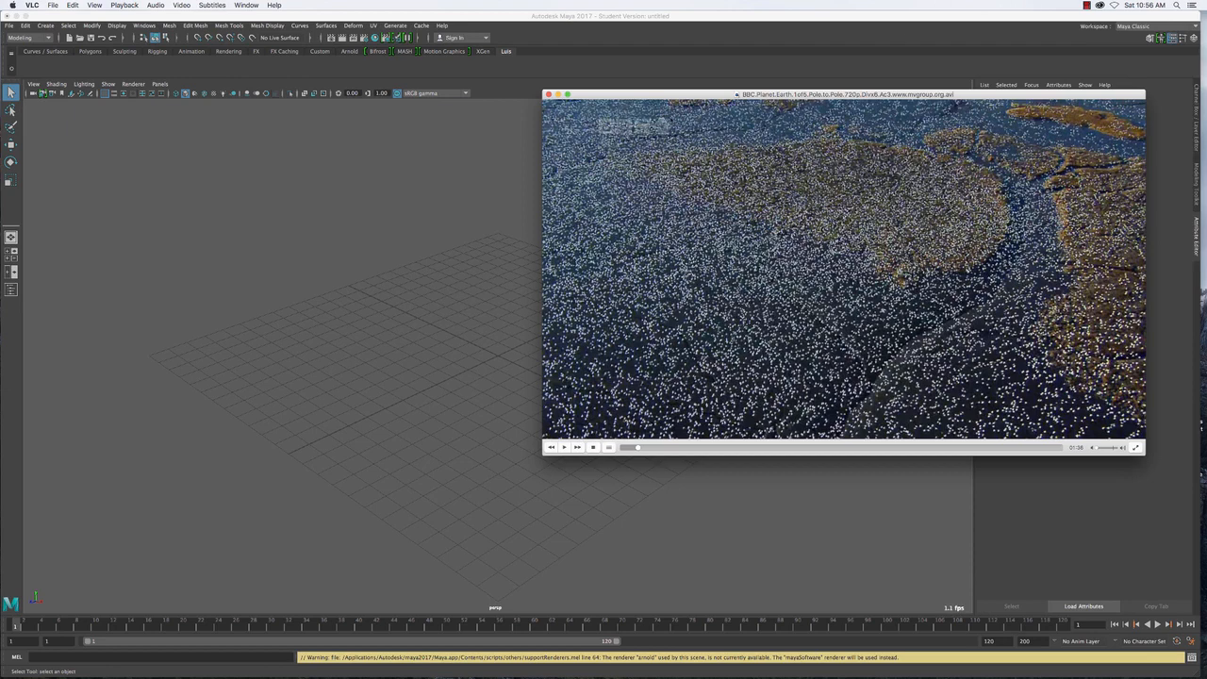
left_click_drag(668, 97, 512, 107)
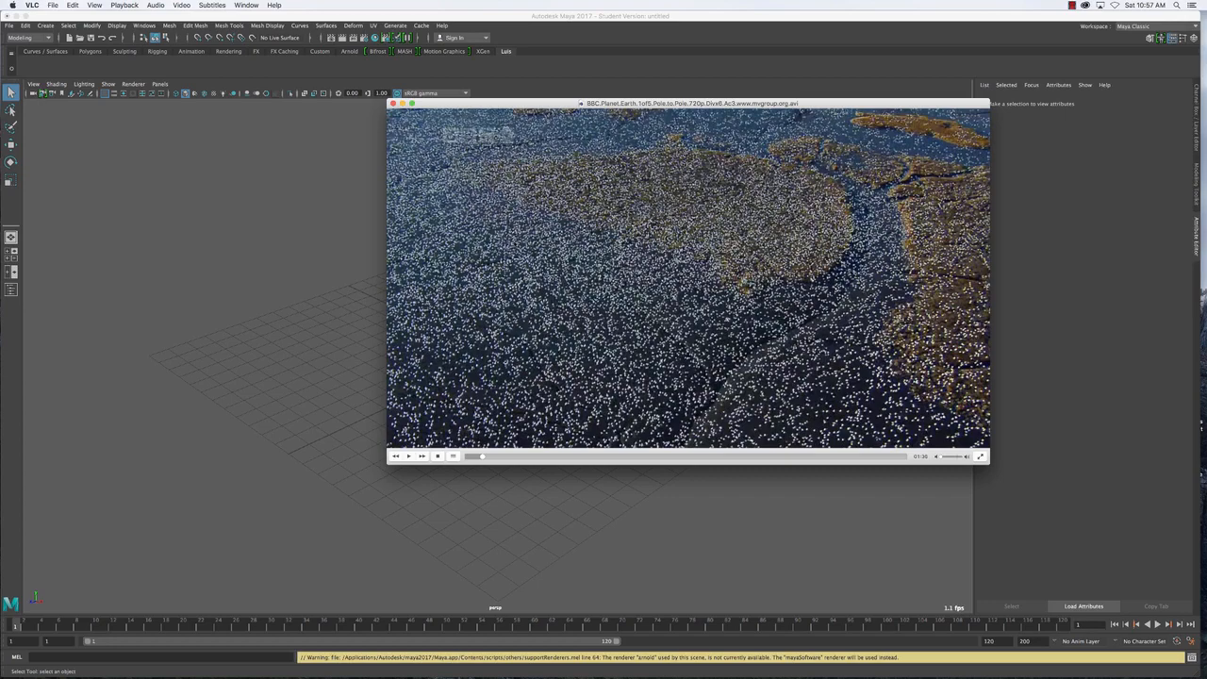
Replay the aerial bird flock shot briefly, rewind it to study the flock and minimize the video window
left_click(409, 457)
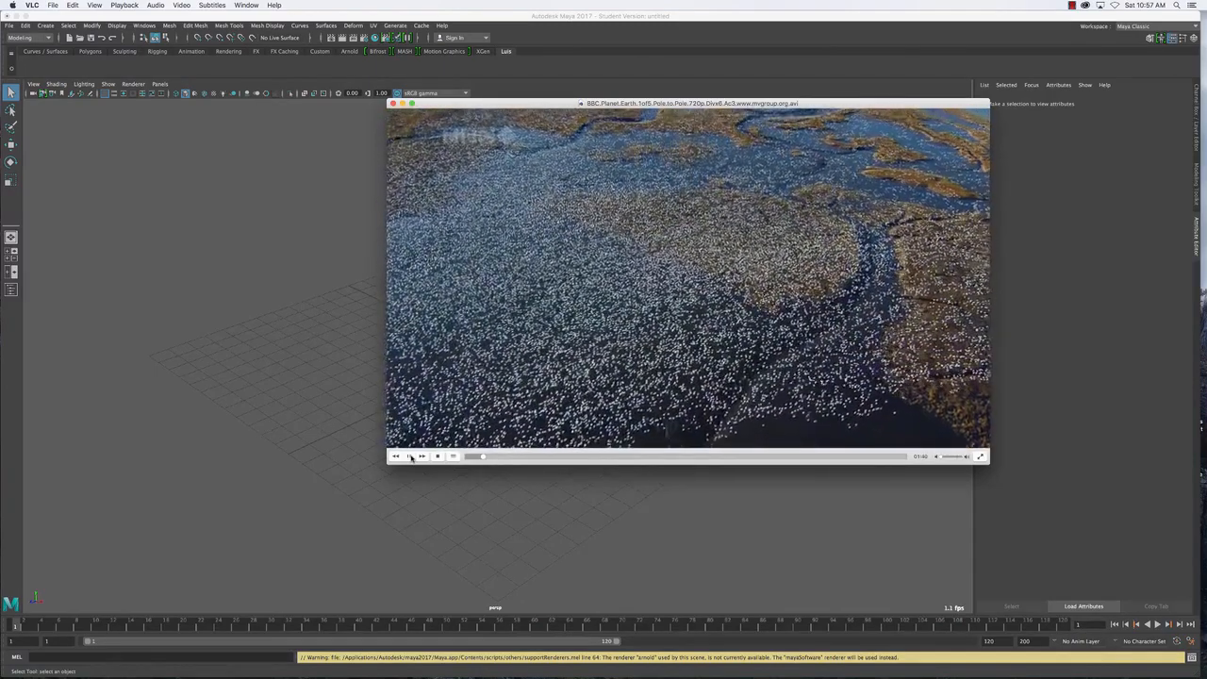
left_click(410, 456)
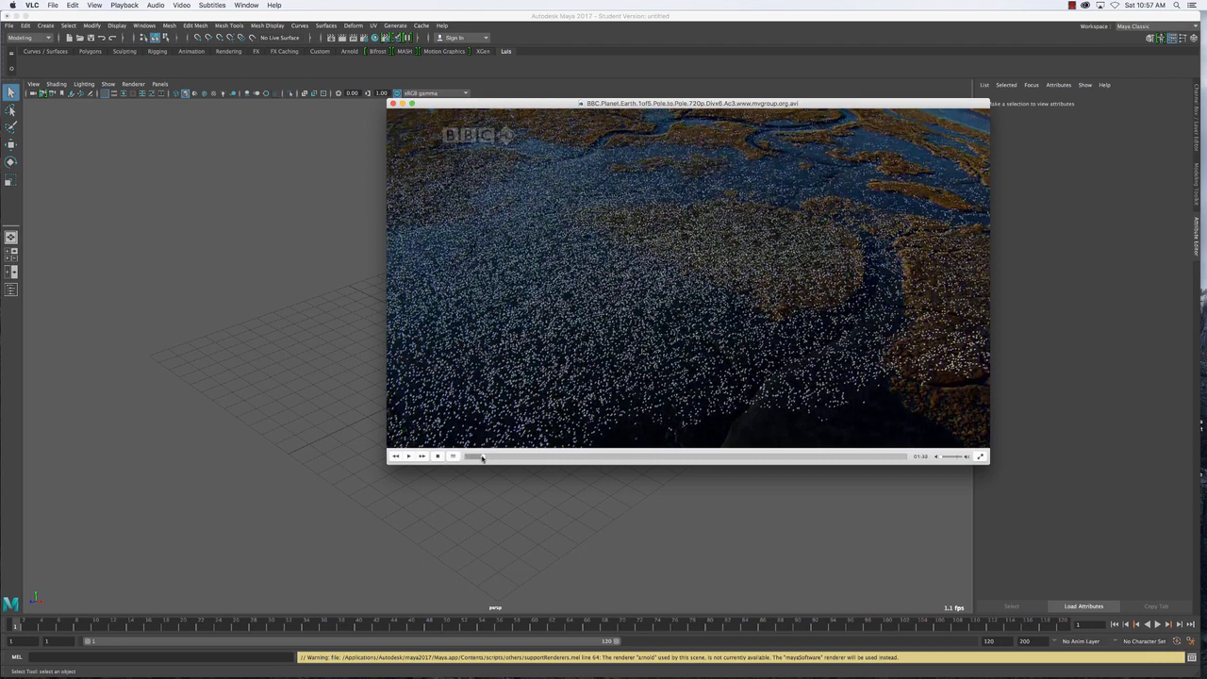
left_click_drag(482, 458, 482, 458)
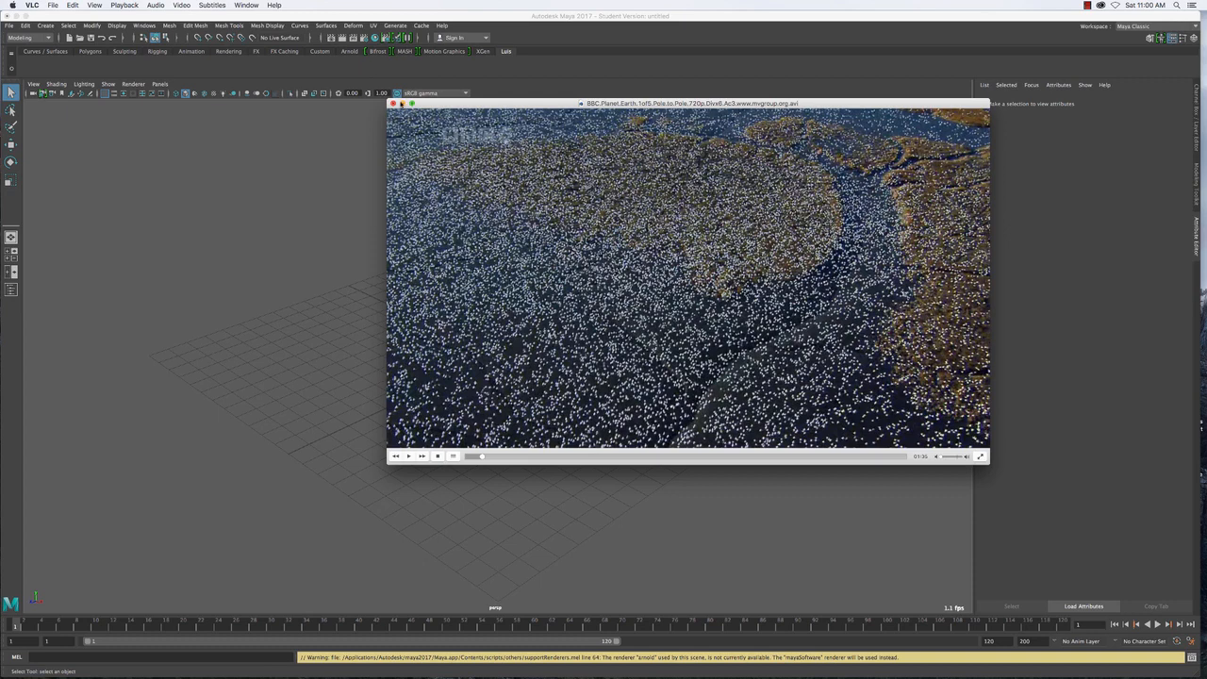
left_click(403, 103)
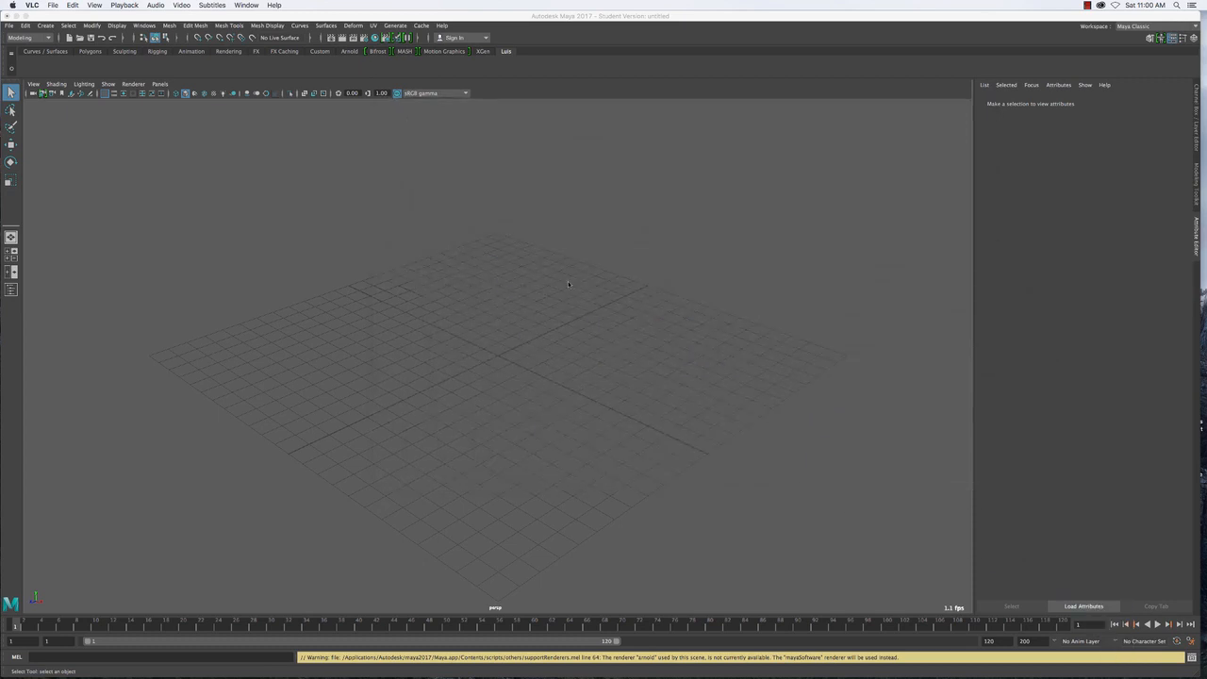
Check the memory usage of the running processes in Activity Monitor, including Maya, and close its window
middle_click_drag(585, 309, 586, 349, "alt")
mouse_move(528, 339)
left_mouse_down("alt")
mouse_move(528, 401)
mouse_move(528, 264)
mouse_move(528, 349)
left_mouse_up("alt")
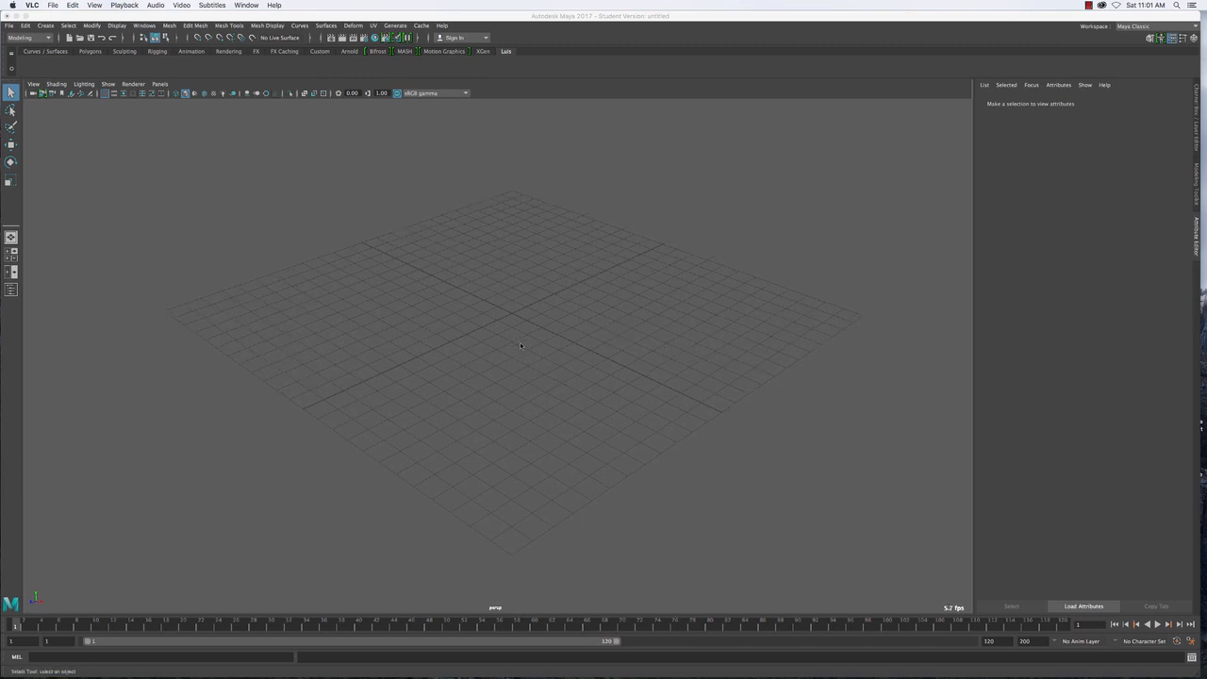
middle_click_drag(518, 341, 484, 356, "alt")
left_click_drag(515, 346, 490, 359, "alt")
mouse_move(572, 677)
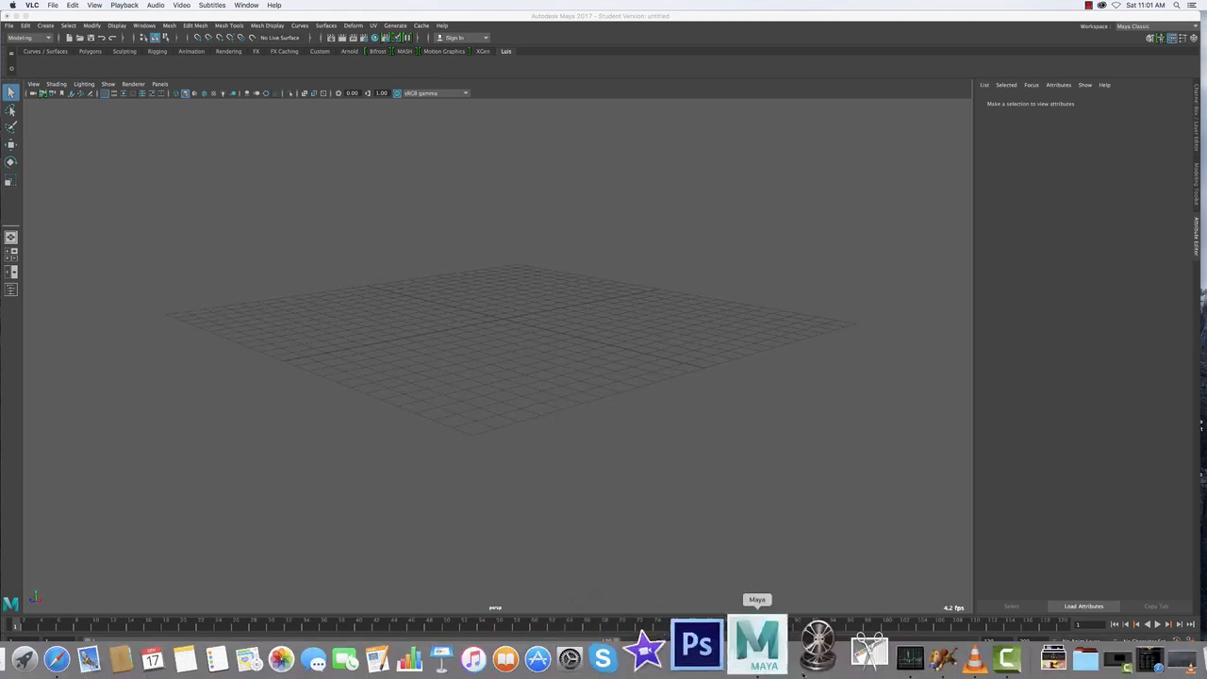
left_click(795, 651)
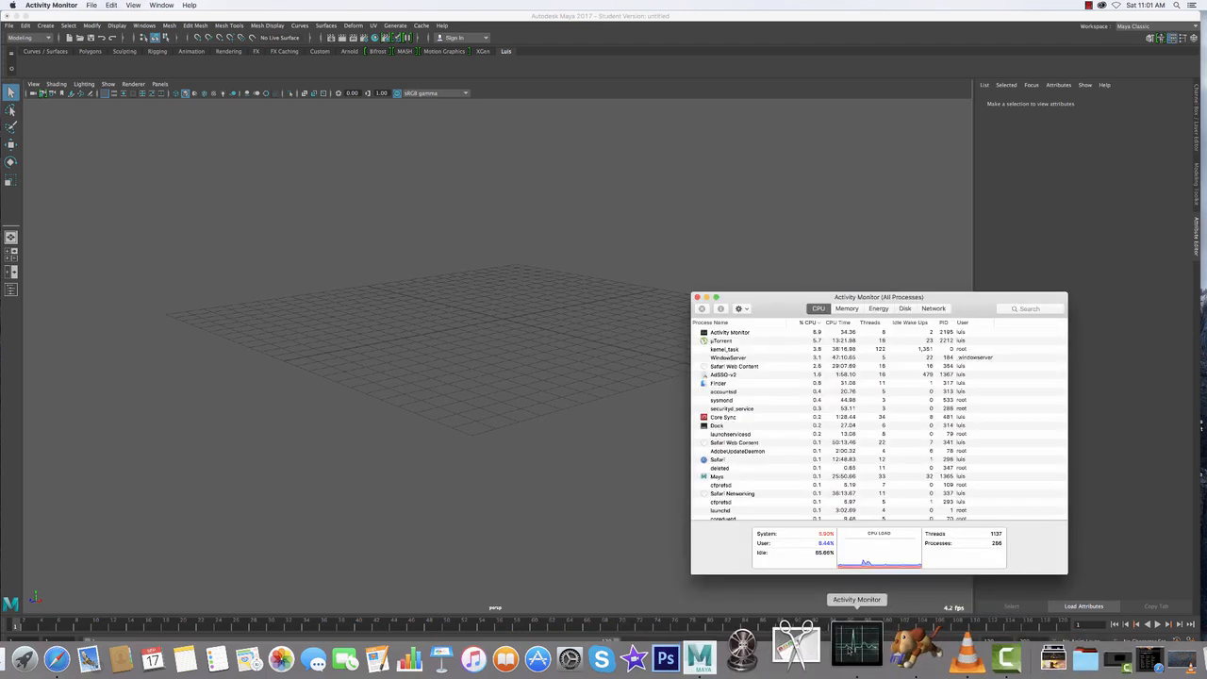
left_click(846, 309)
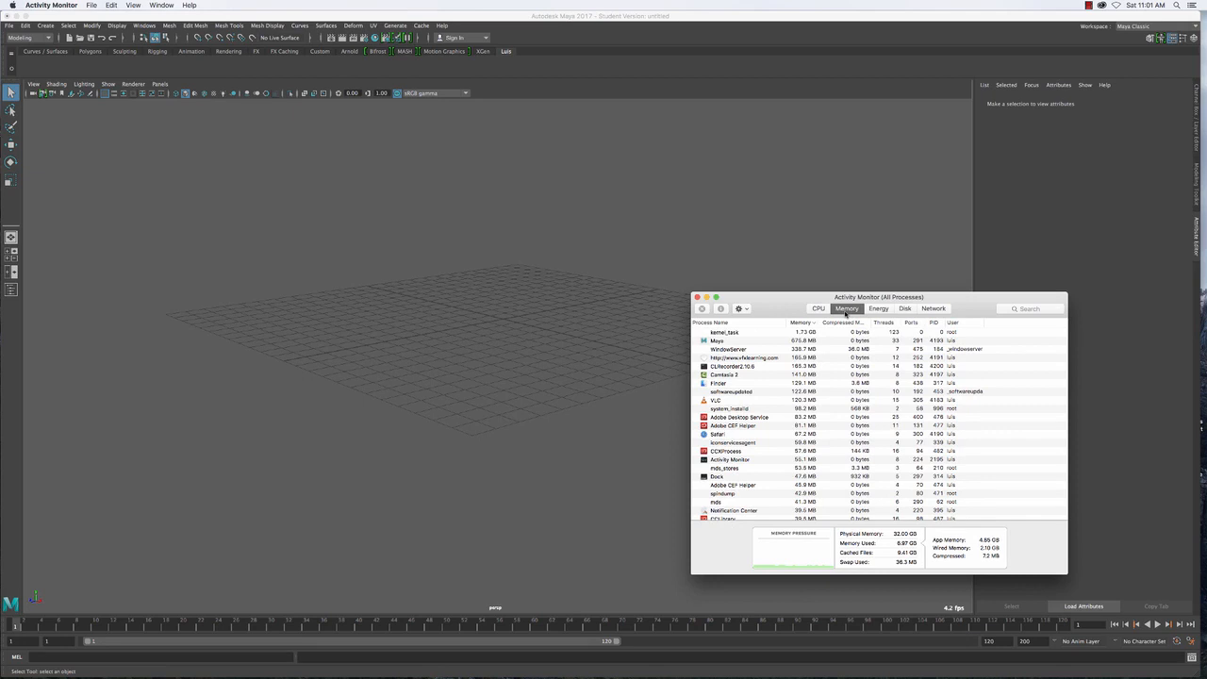
left_click(698, 298)
mouse_move(818, 649)
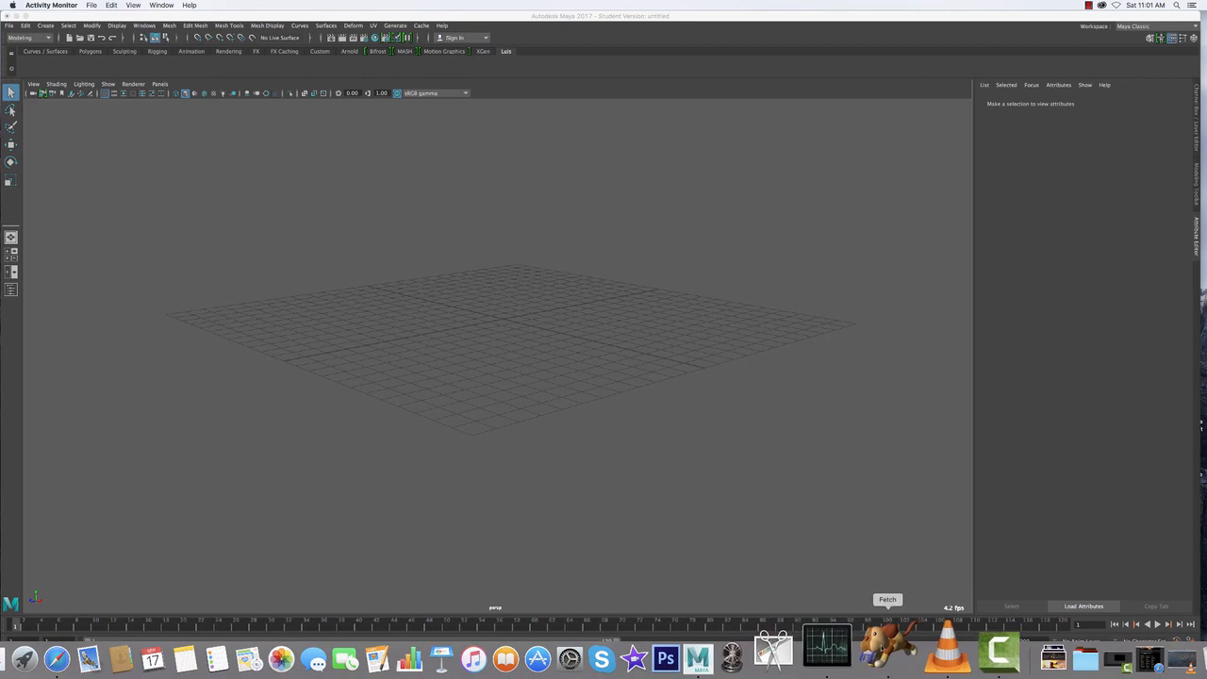
left_click(887, 643)
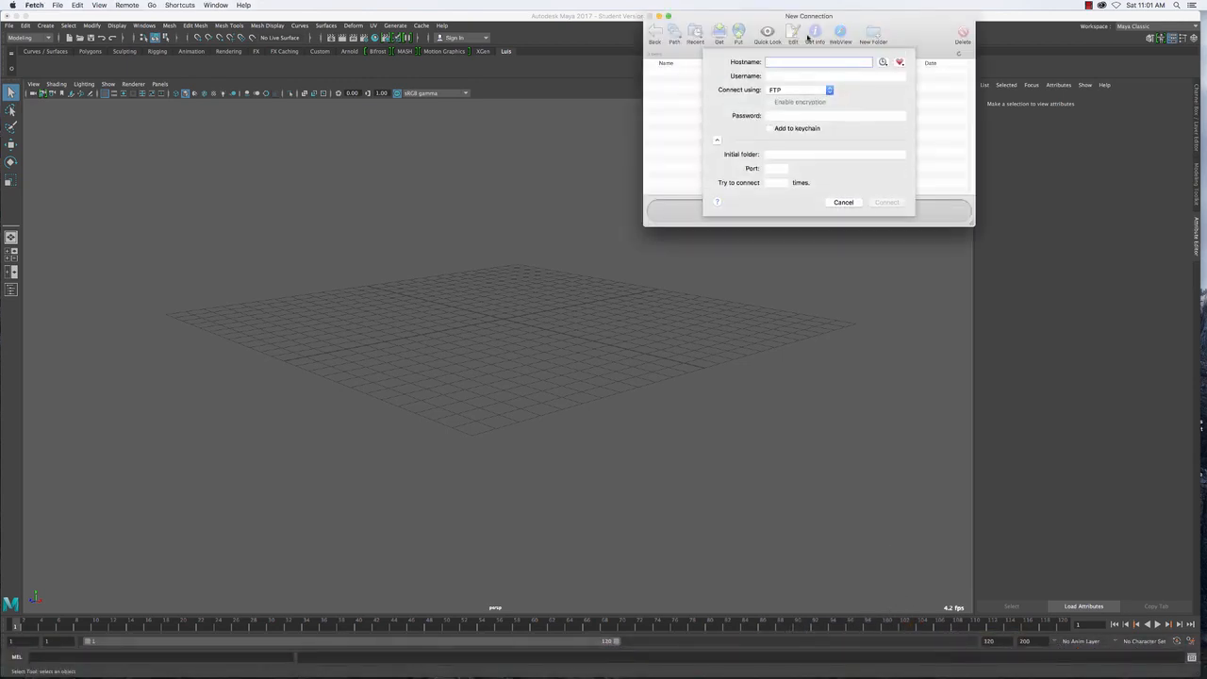
left_click(849, 202)
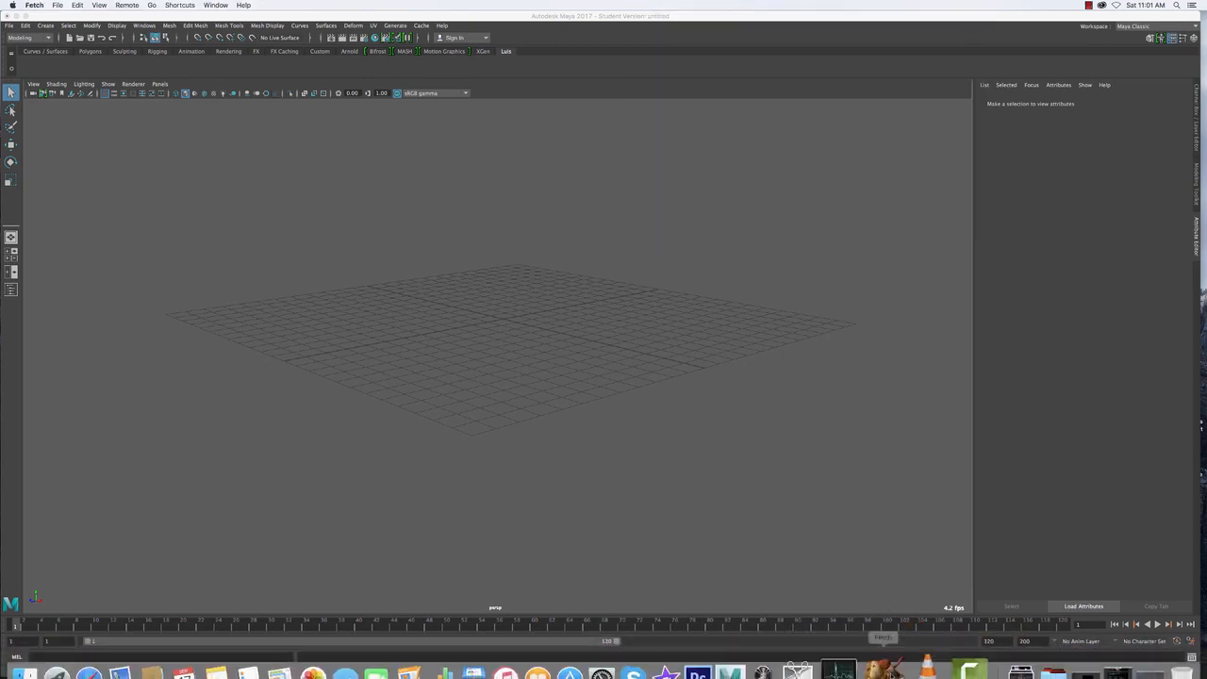
right_click(884, 649)
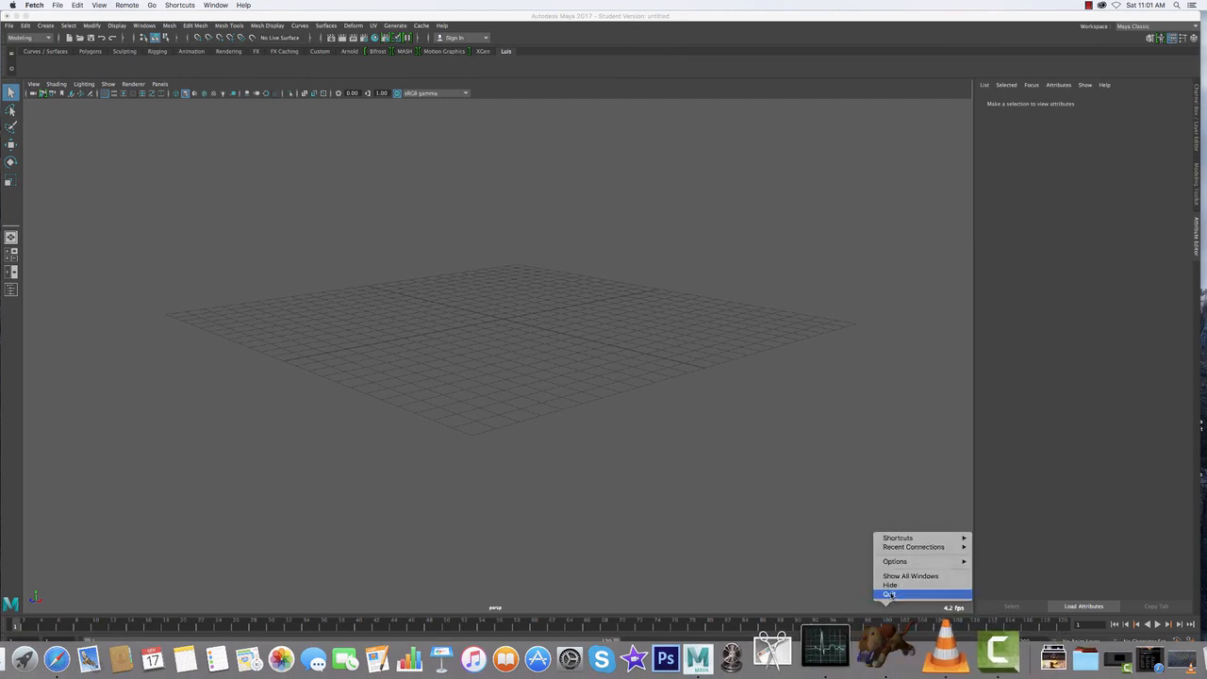
left_click(889, 595)
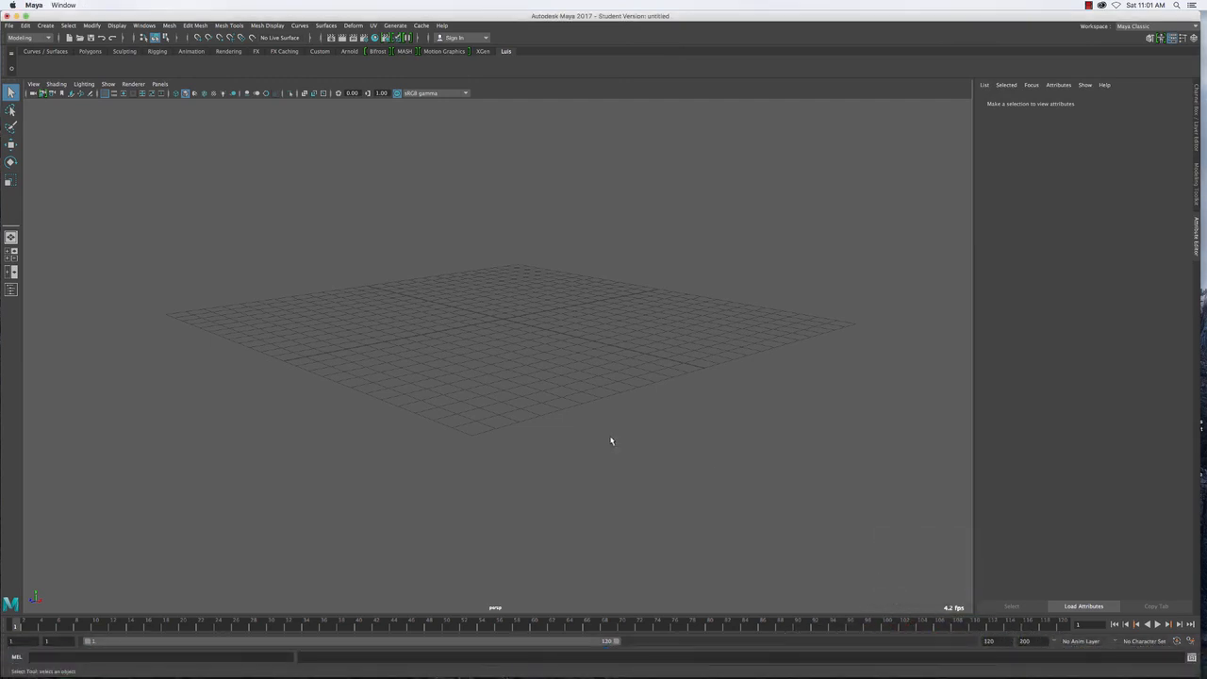
Switch Maya to the FX menu set and create a polygon plane on the grid
middle_click_drag(611, 442, 645, 496, "alt")
left_click_drag(645, 496, 650, 500, "alt")
left_click(34, 39)
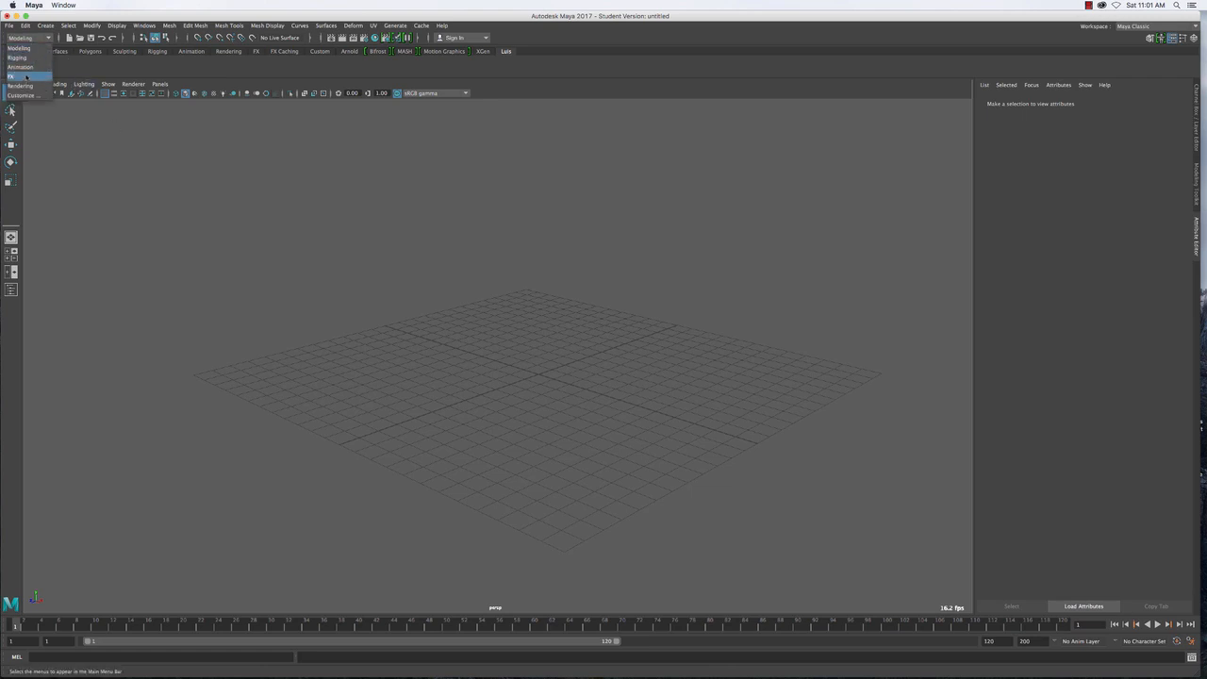
left_click(24, 77)
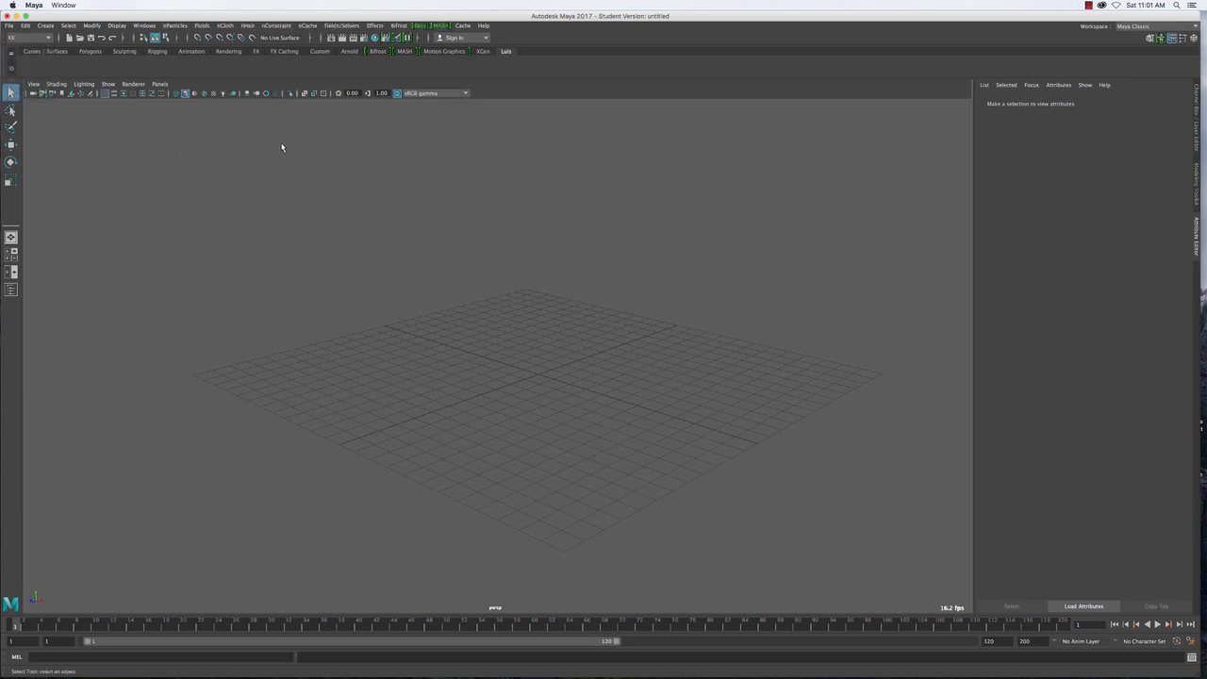
left_click(49, 26)
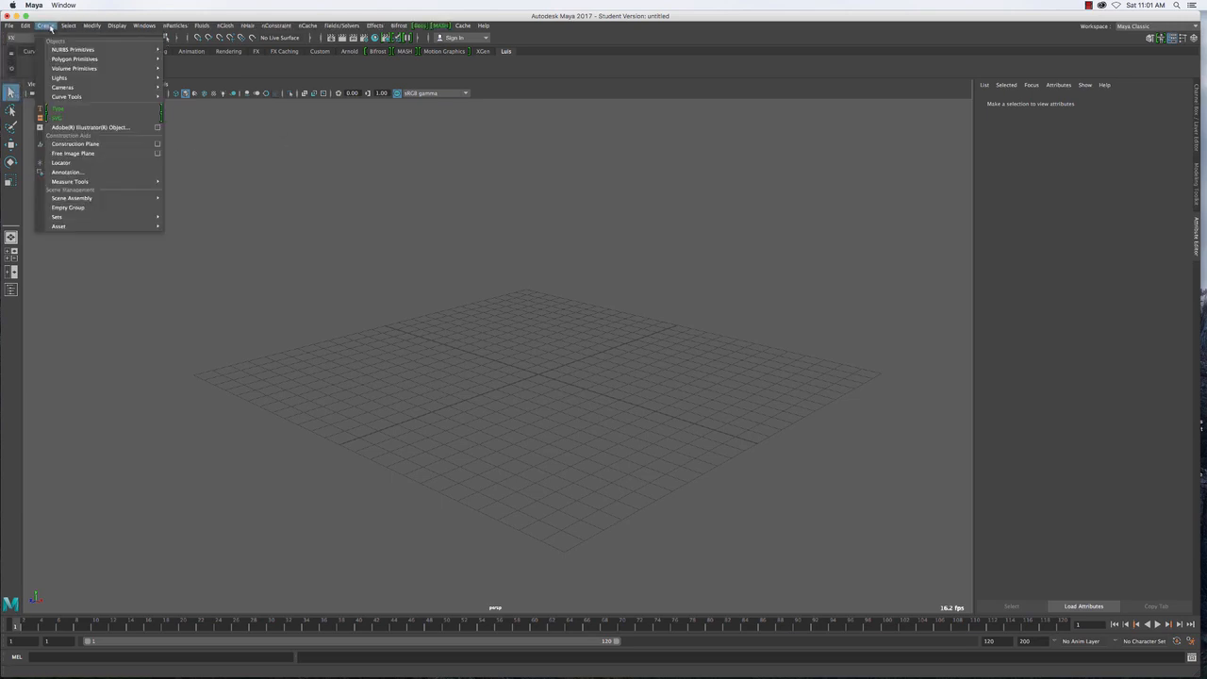
mouse_move(74, 60)
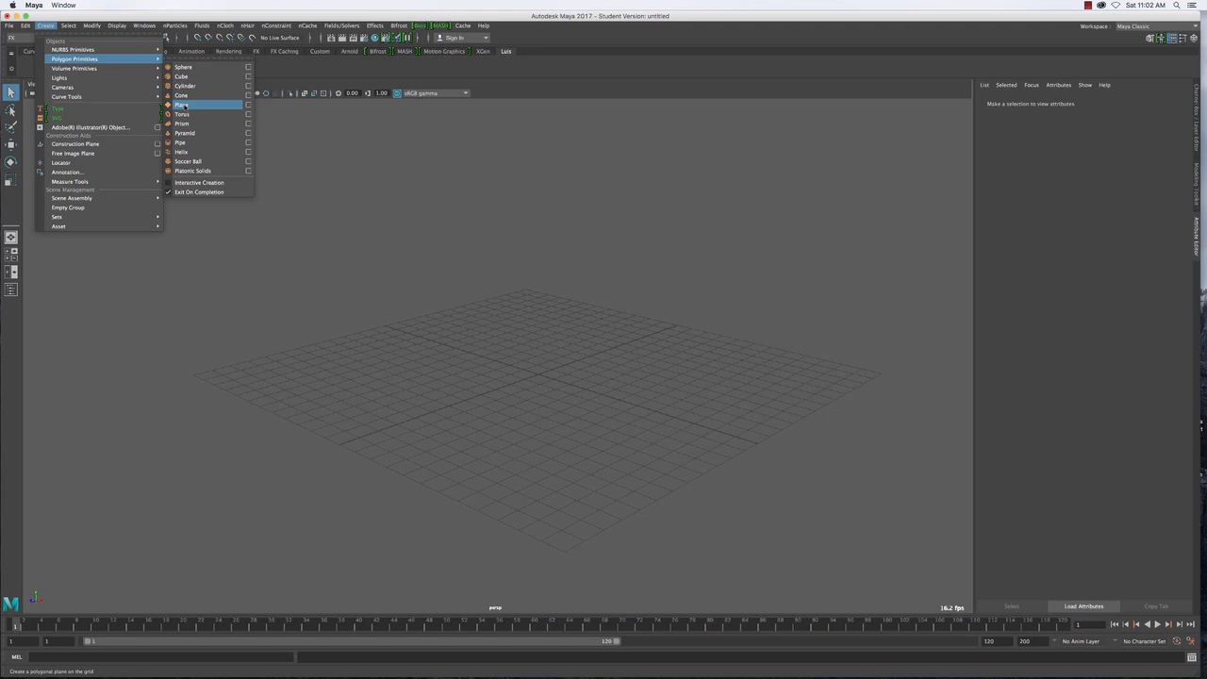
left_click(182, 104)
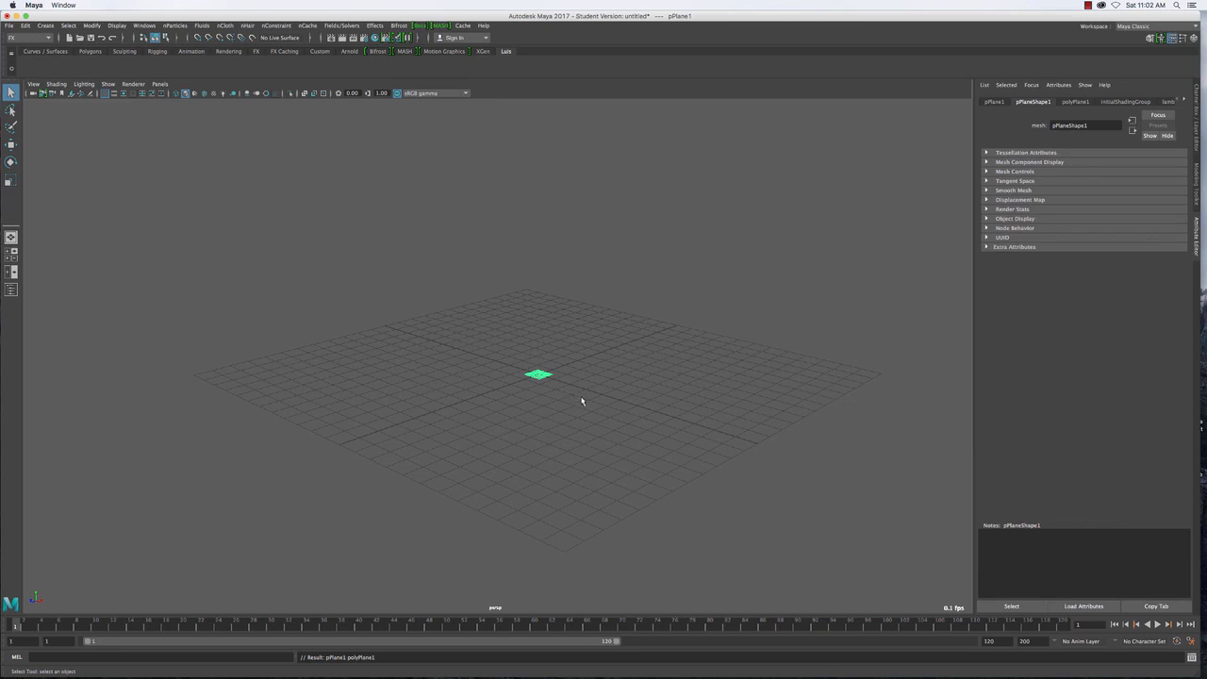
Hide the viewport grid and enlarge the polygon plane with the Scale tool
left_click_drag(641, 423, 642, 463, "alt")
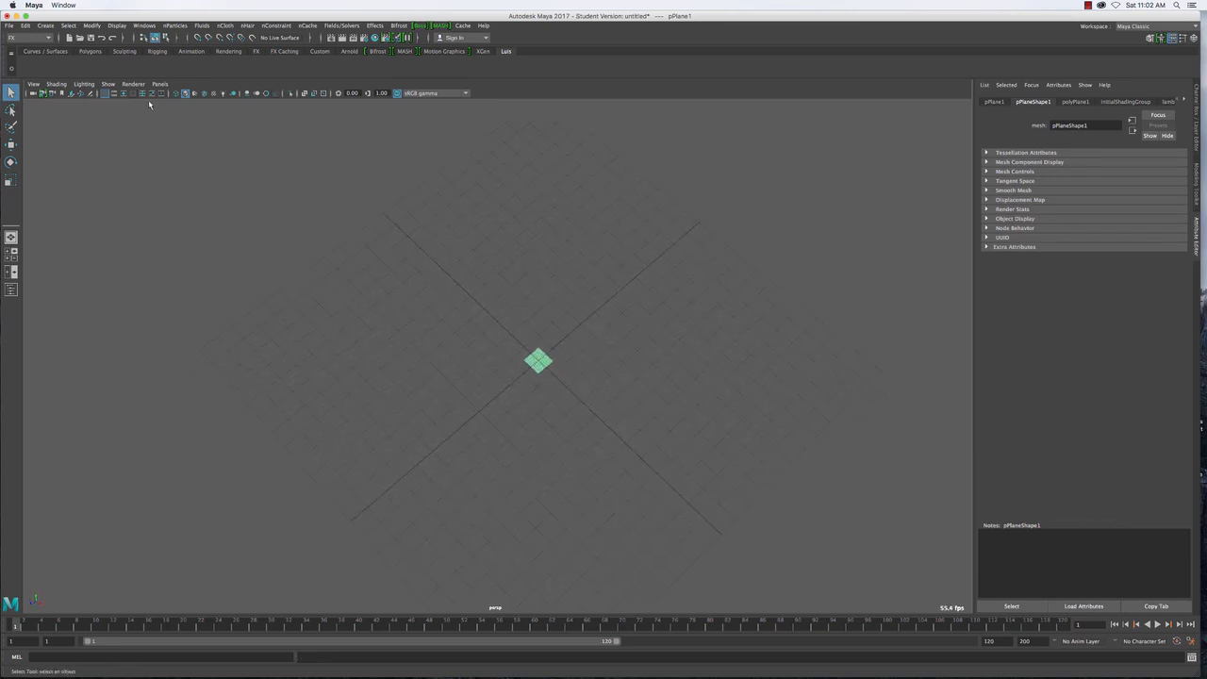
left_click(104, 94)
left_click_drag(585, 361, 857, 423, "alt")
key("r")
left_click_drag(768, 412, 727, 353, "alt")
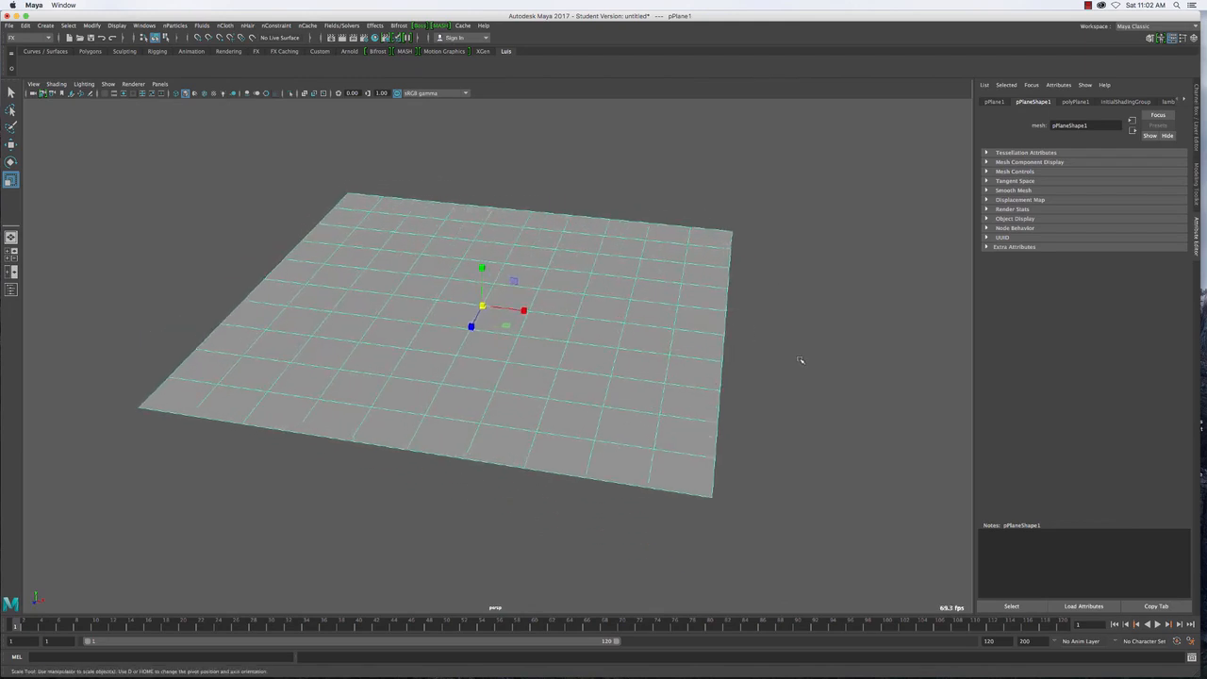
Create a legacy Emit from Object emitter on the plane with Surface type, rate 100 and speed 1
left_click(176, 26)
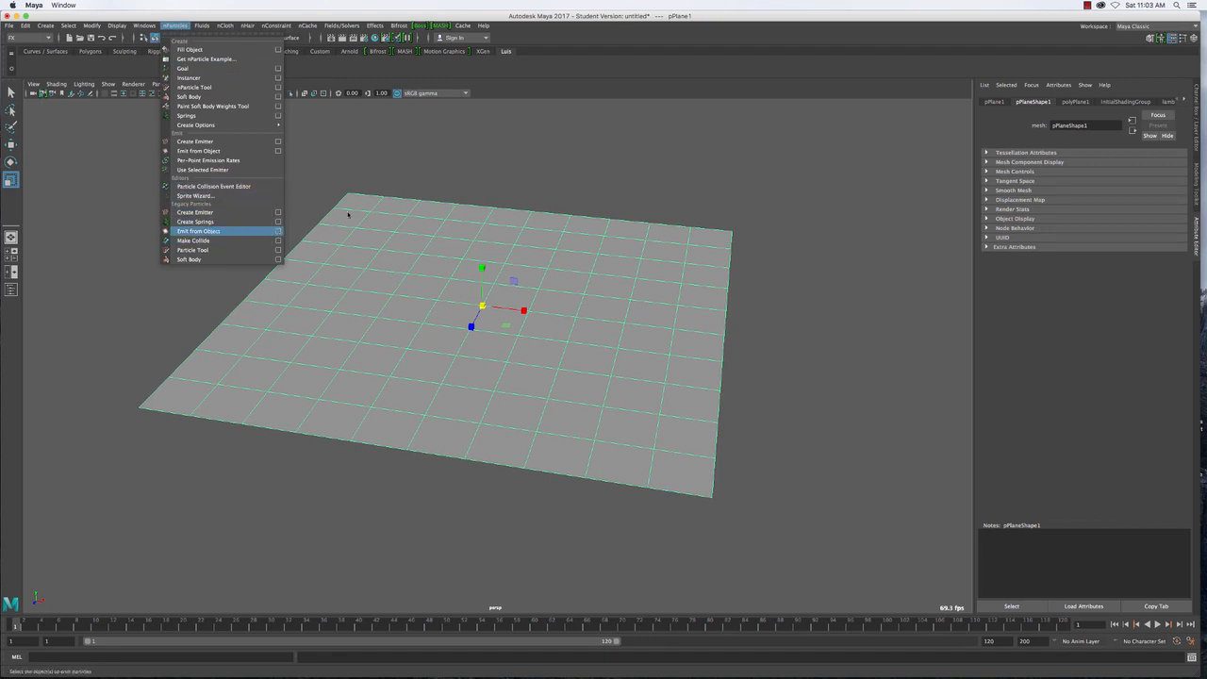
left_click(277, 232)
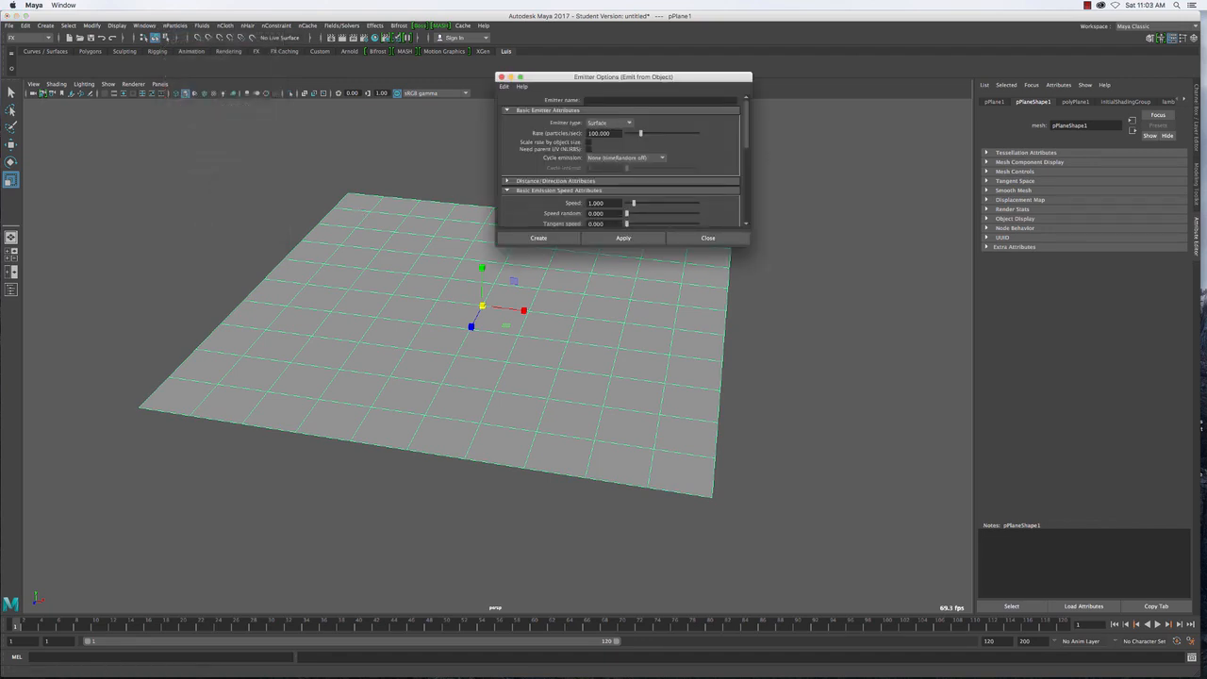
left_click(538, 238)
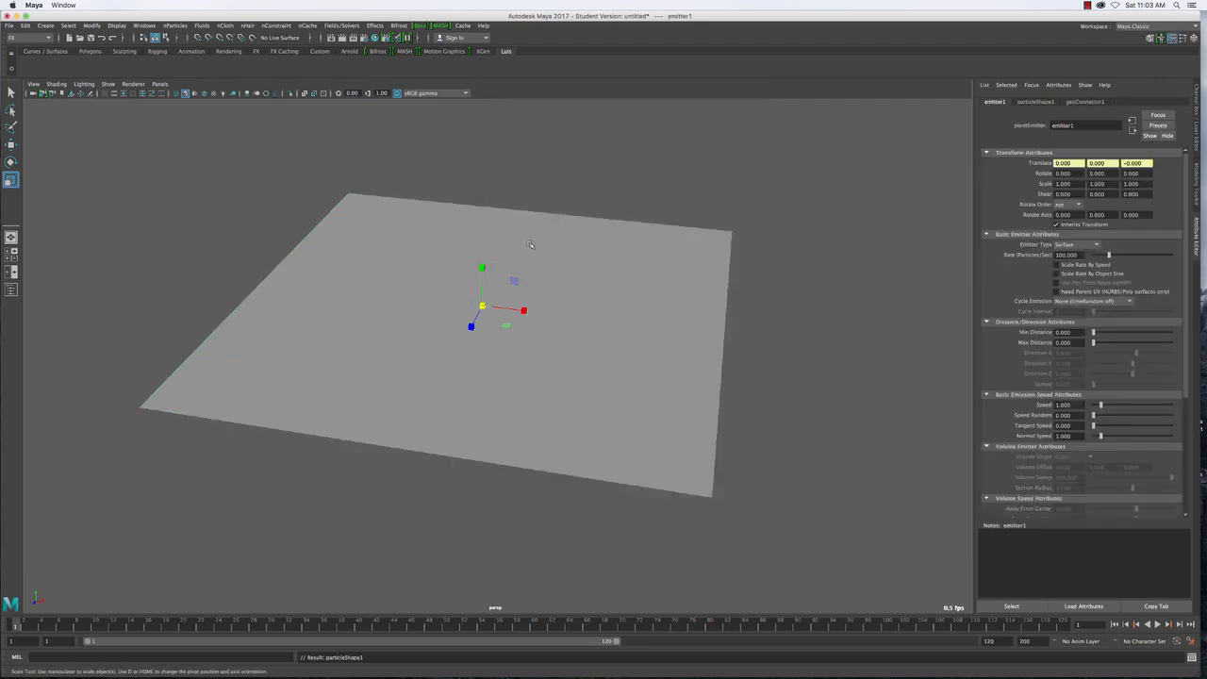
Display the scene in wireframe and set the playback end frame to 1200
key("4")
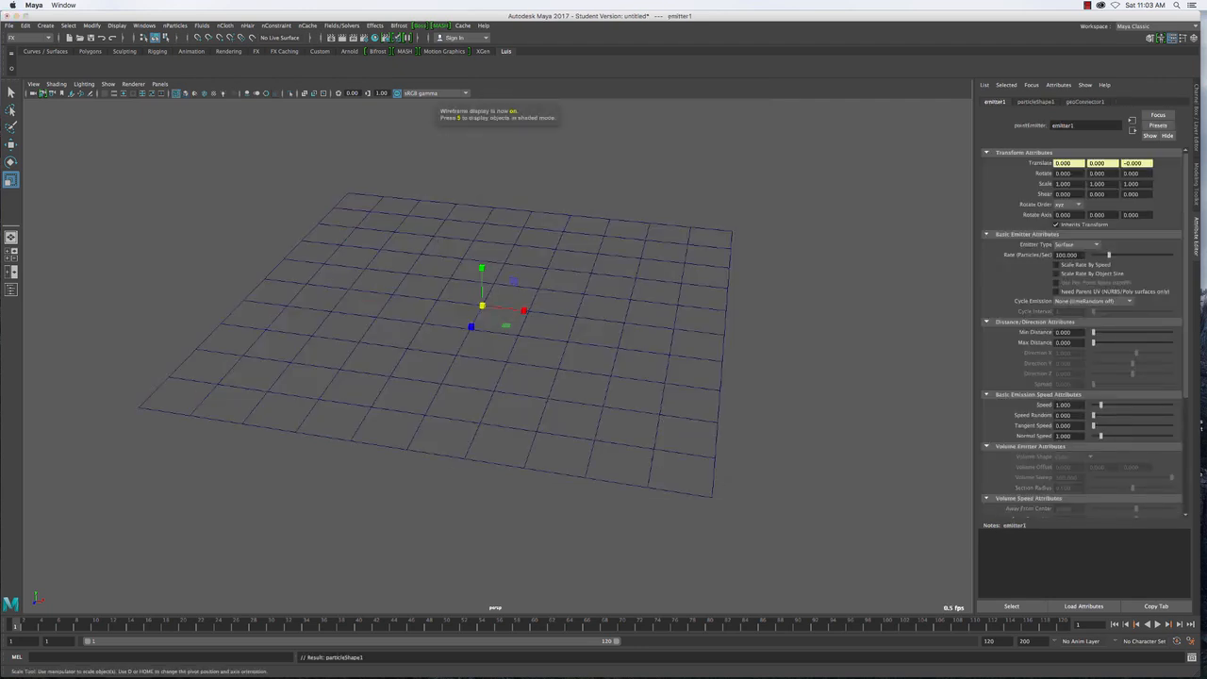
left_click(1009, 644)
type("0")
key("Return")
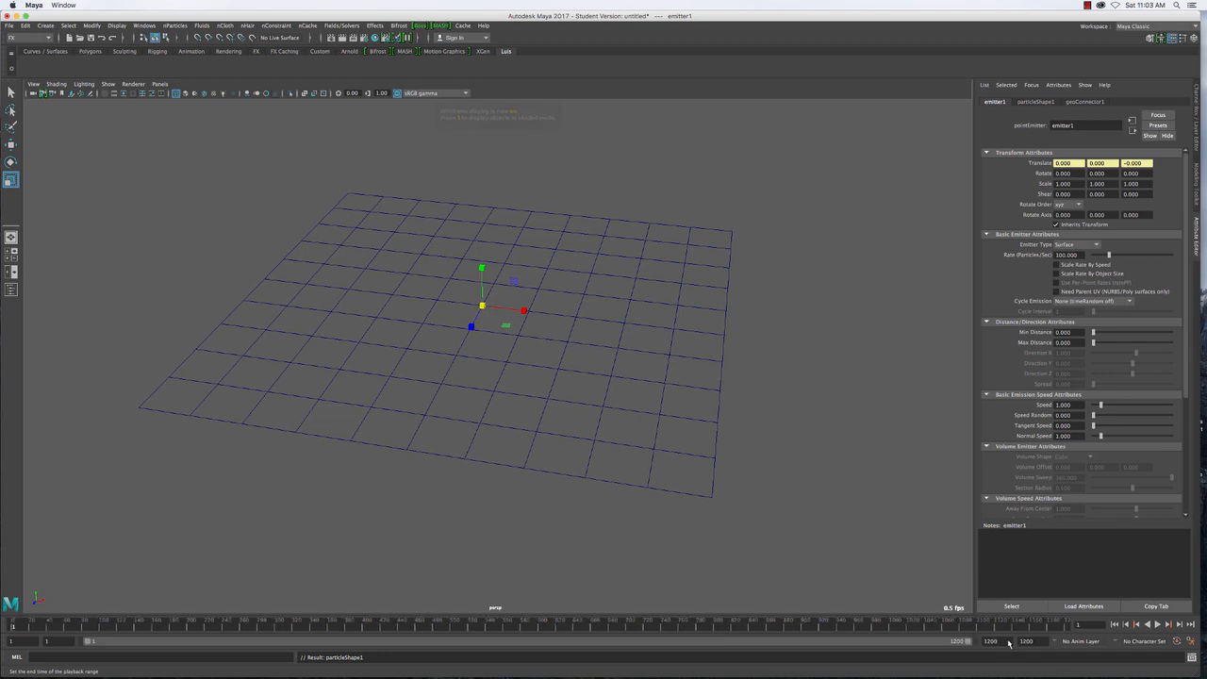
Play the particle simulation to frame 159, stop it and select the emitted particles above the plane
left_click(1157, 625)
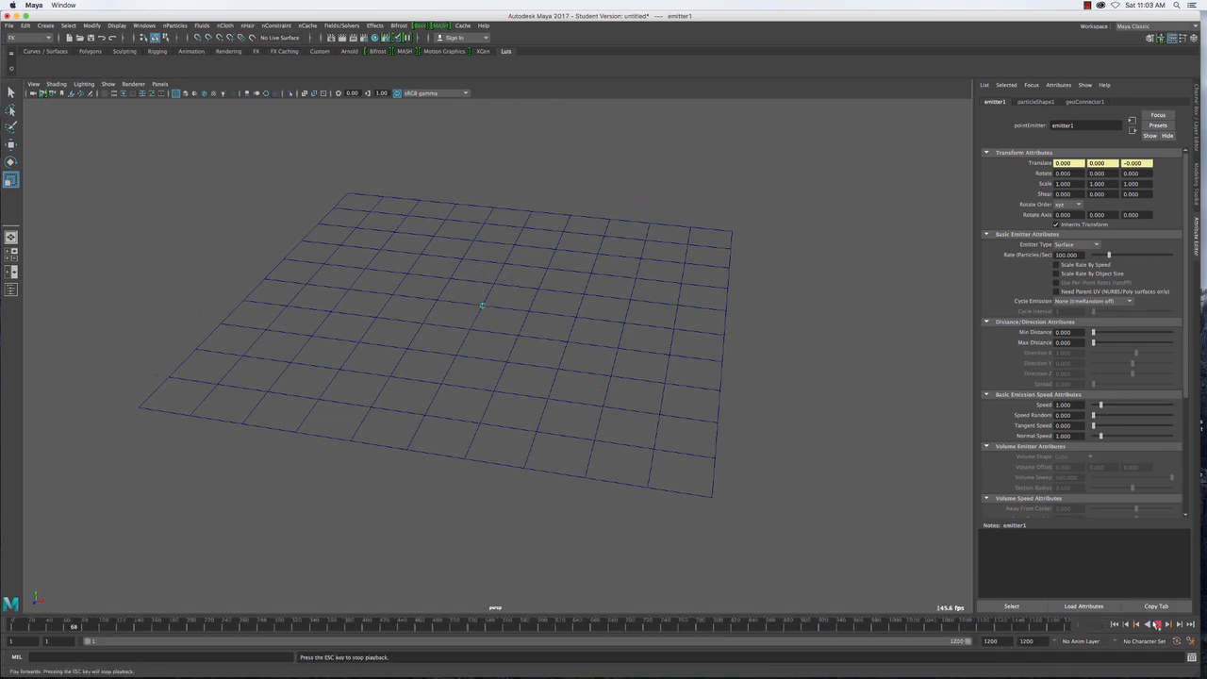
key("Escape")
left_click_drag(394, 440, 408, 418, "alt")
left_click_drag(336, 263, 574, 286)
middle_click_drag(574, 286, 577, 366, "alt")
left_click_drag(577, 366, 576, 363, "alt")
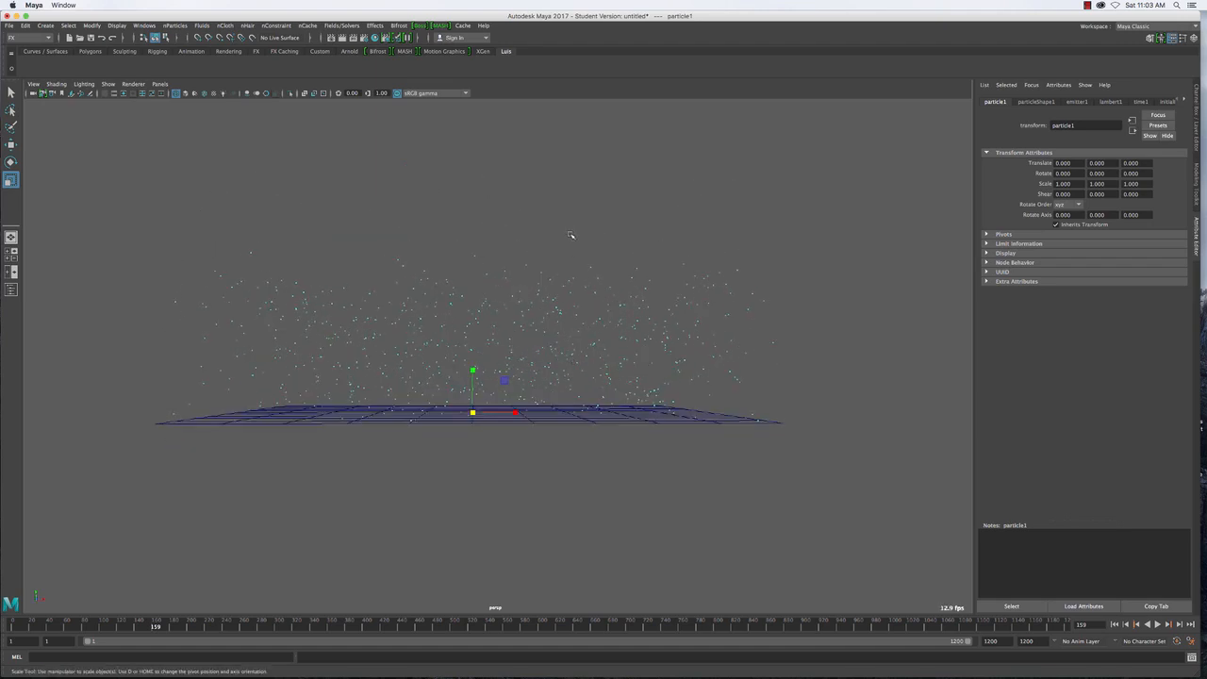
Open the Outliner to list the scene's plane and particle objects
left_click(145, 26)
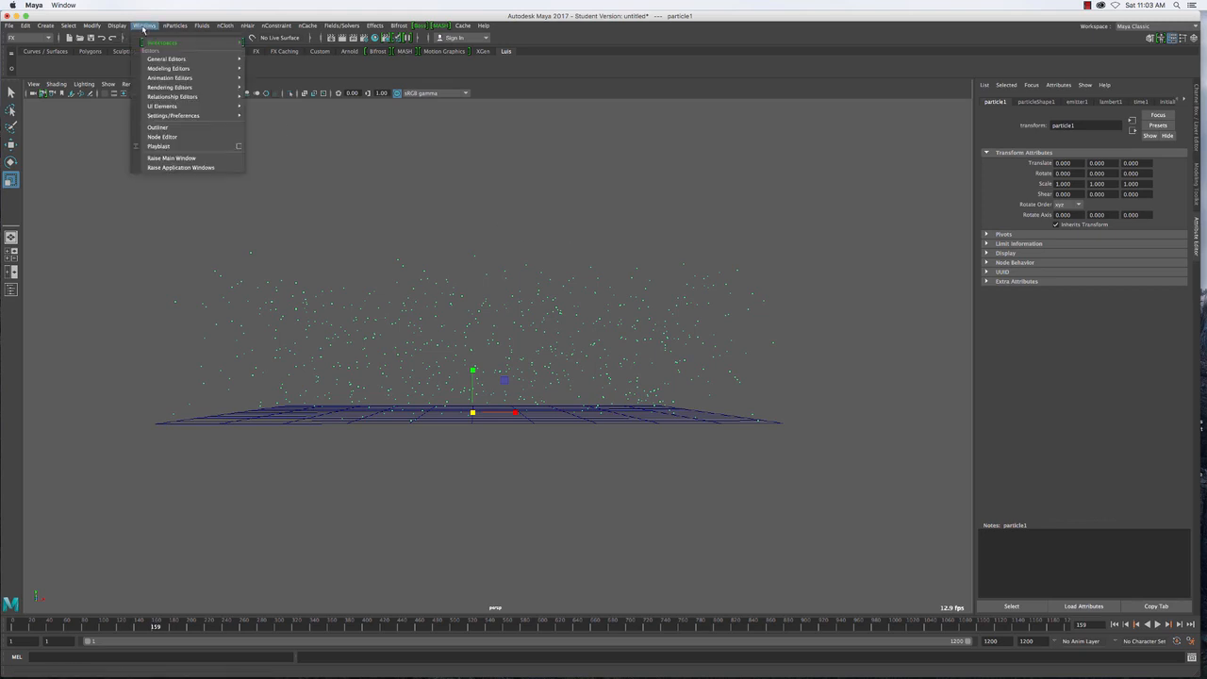
mouse_move(151, 77)
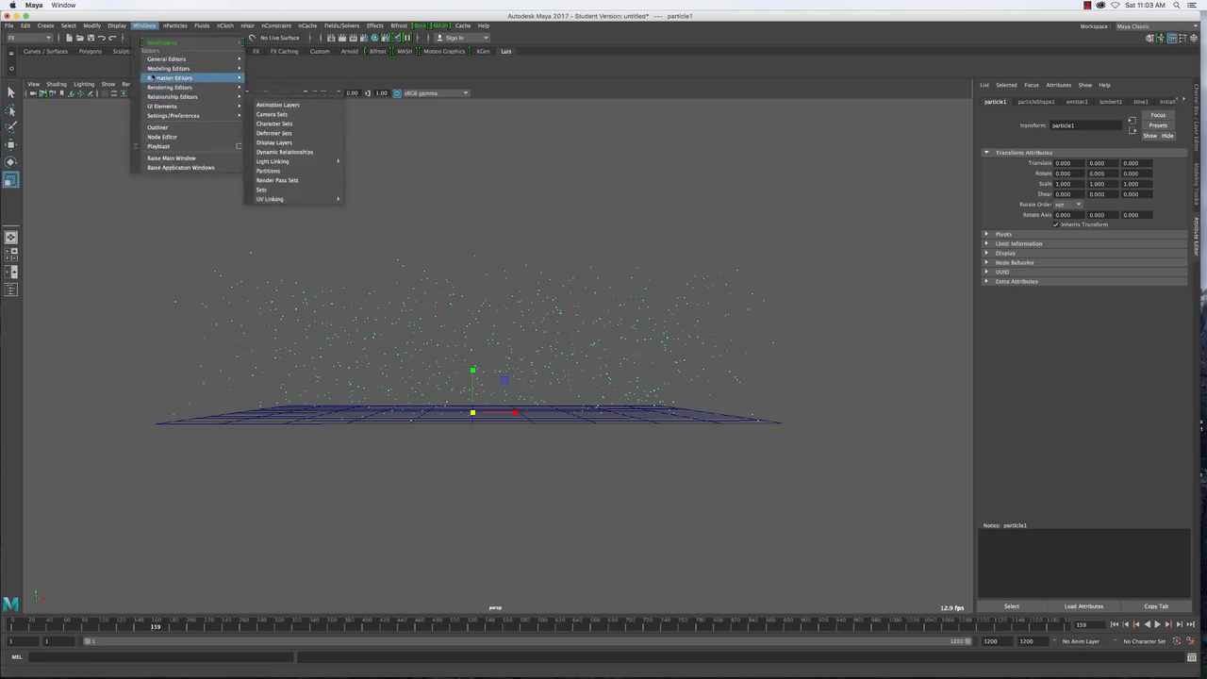
left_click(158, 127)
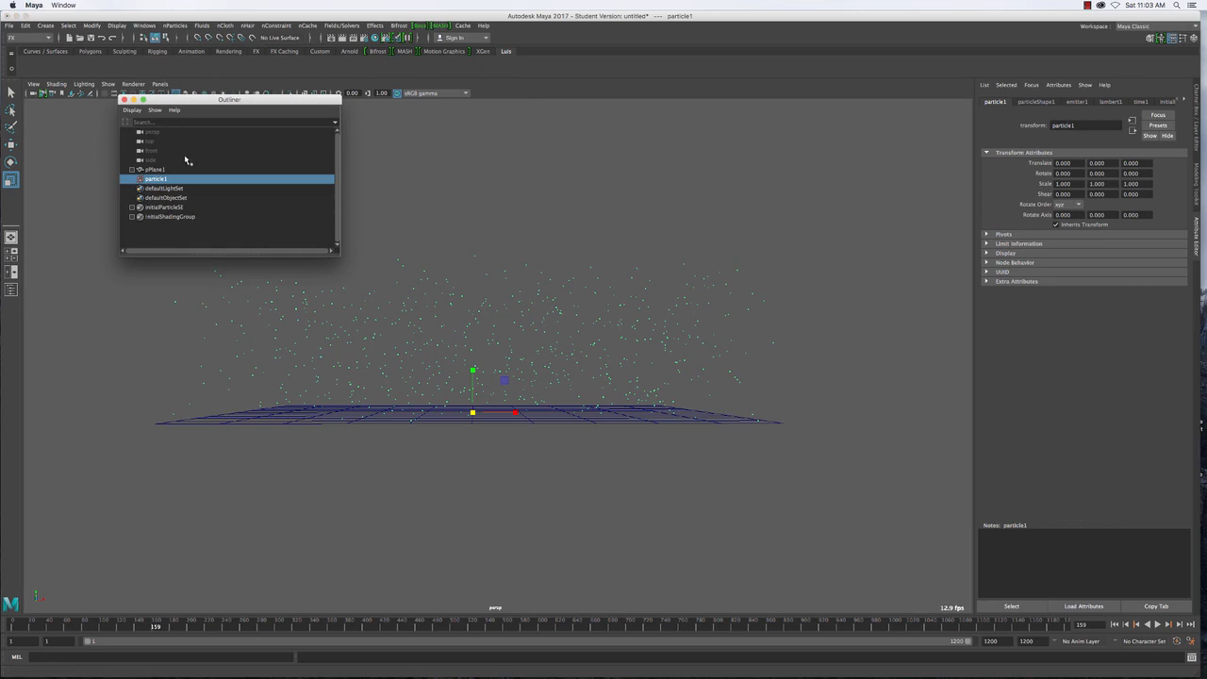
Set the plane emitter's speed to 0 and rewind the timeline to the first frame
left_click(132, 170)
left_click(160, 178)
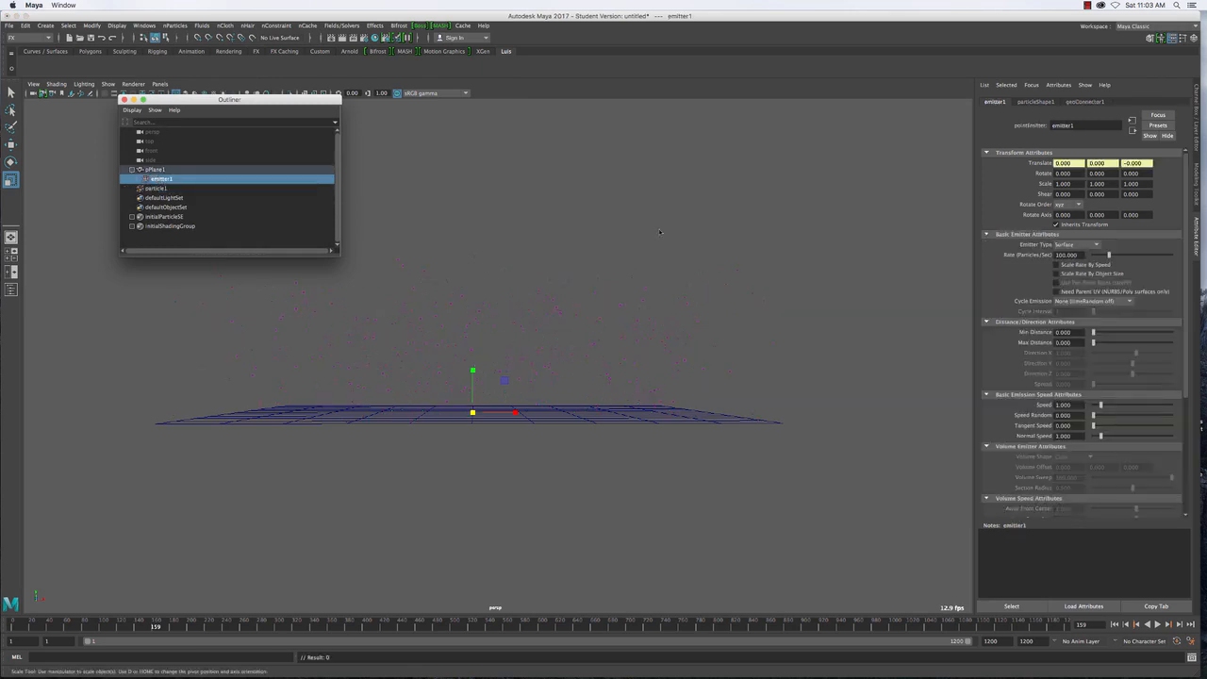
left_click(1197, 120)
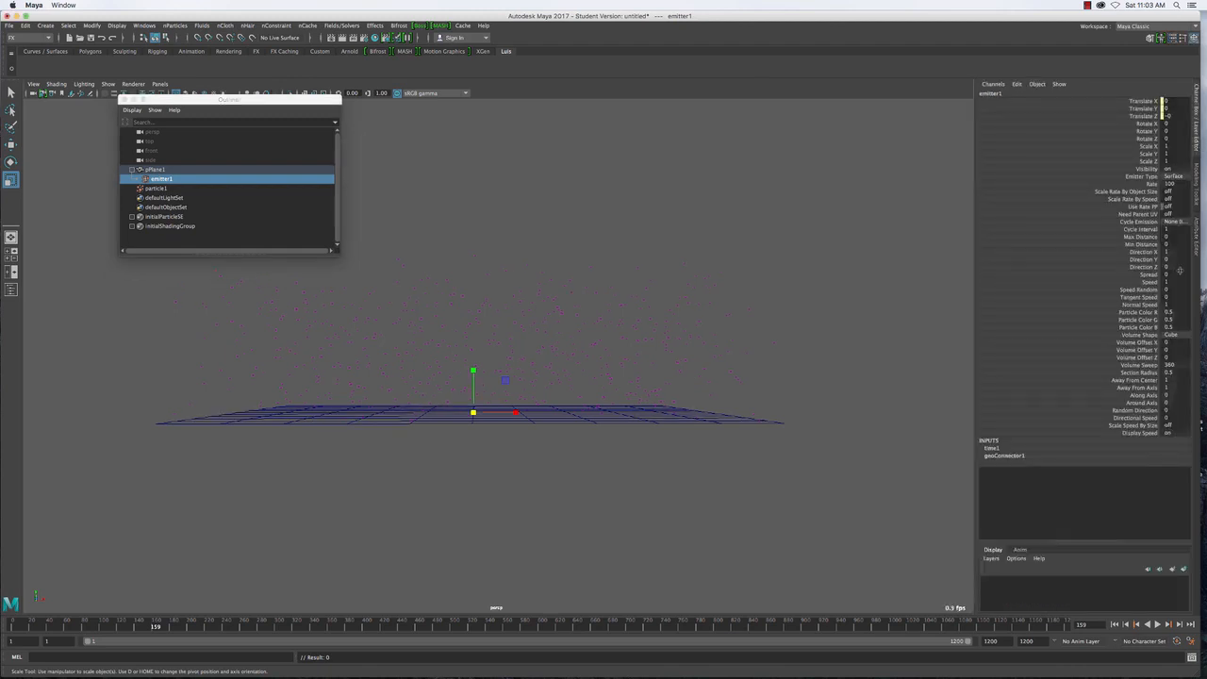
left_click(1172, 282)
type("0")
key("Return")
left_click(1115, 625)
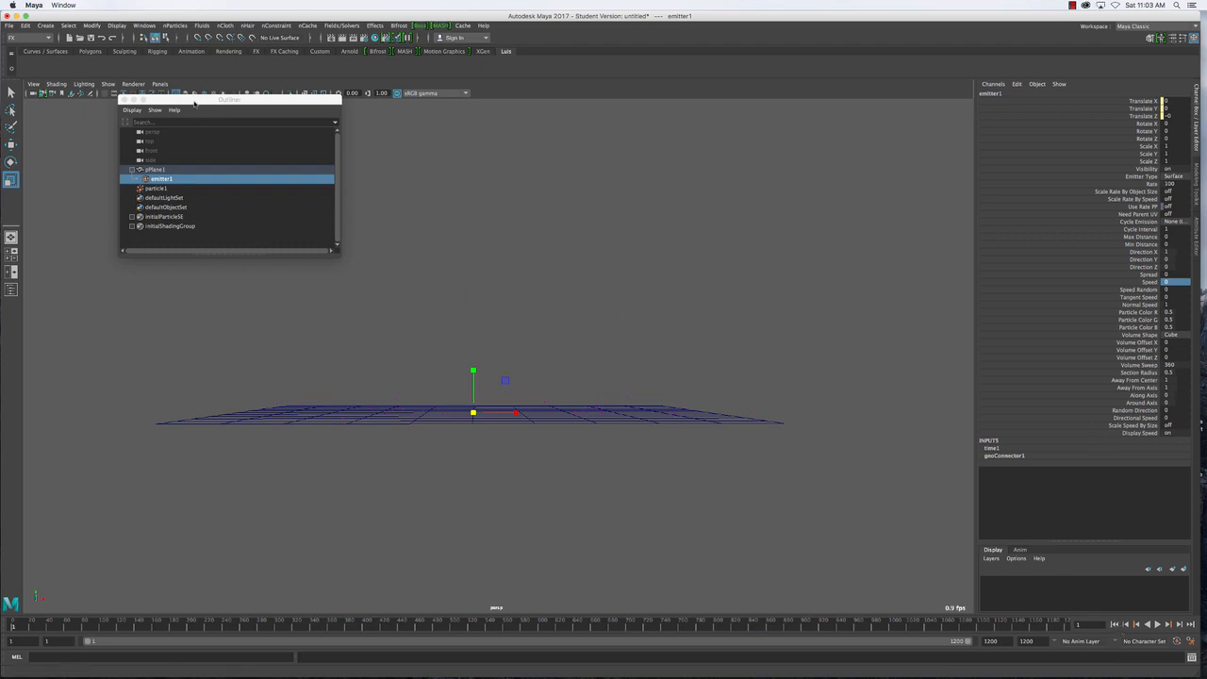
Hide polygon objects in the viewport so only the particles remain displayed
left_click_drag(194, 101, 58, 367)
left_click(107, 84)
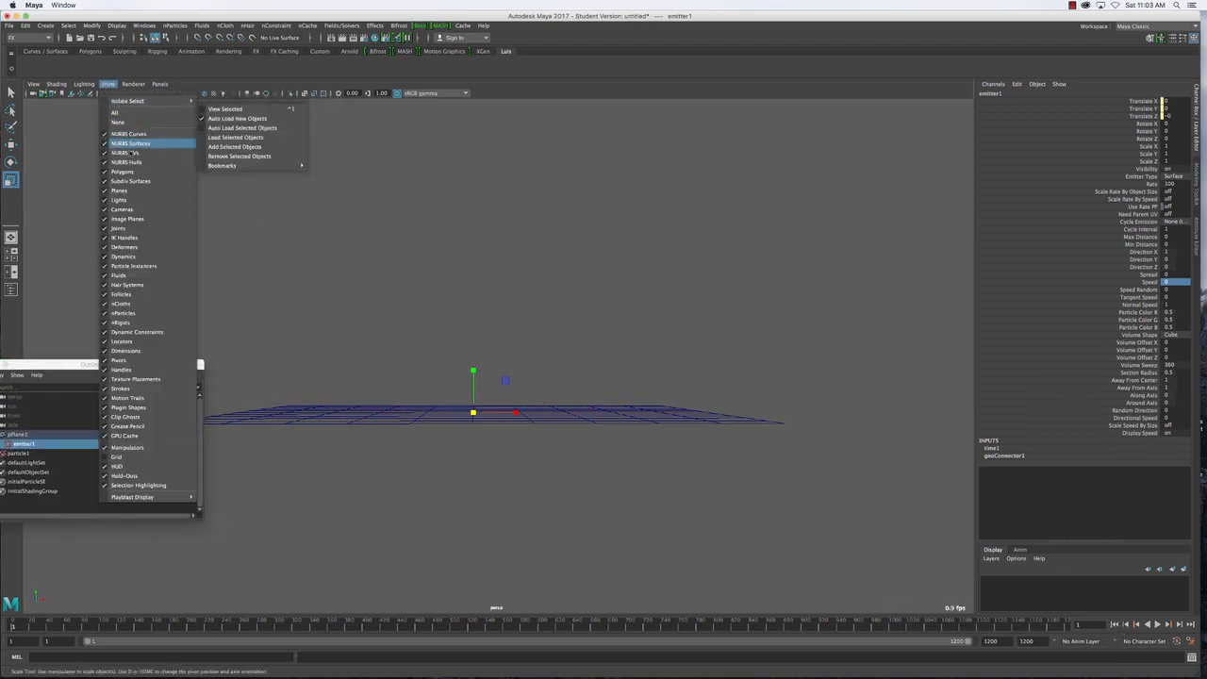
left_click(128, 171)
Play the particle simulation, select the emitted particles during playback and stop at frame 726
left_click_drag(500, 295, 592, 377, "alt")
left_click(1164, 630)
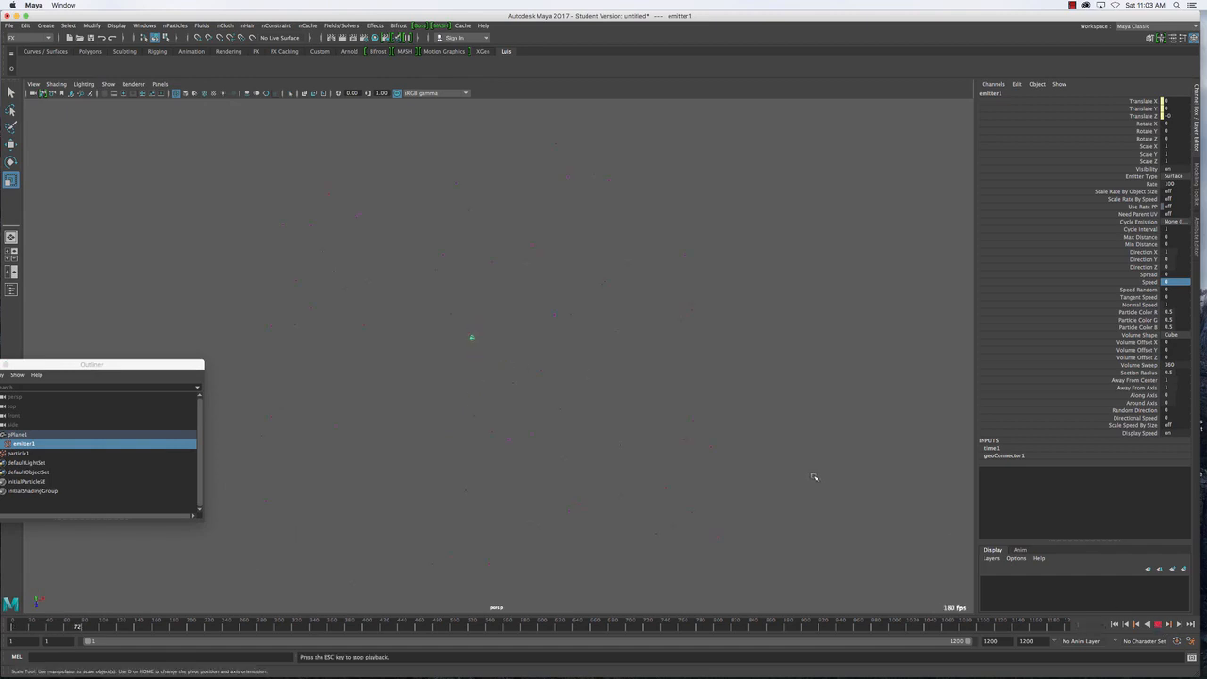
left_click_drag(466, 279, 585, 310)
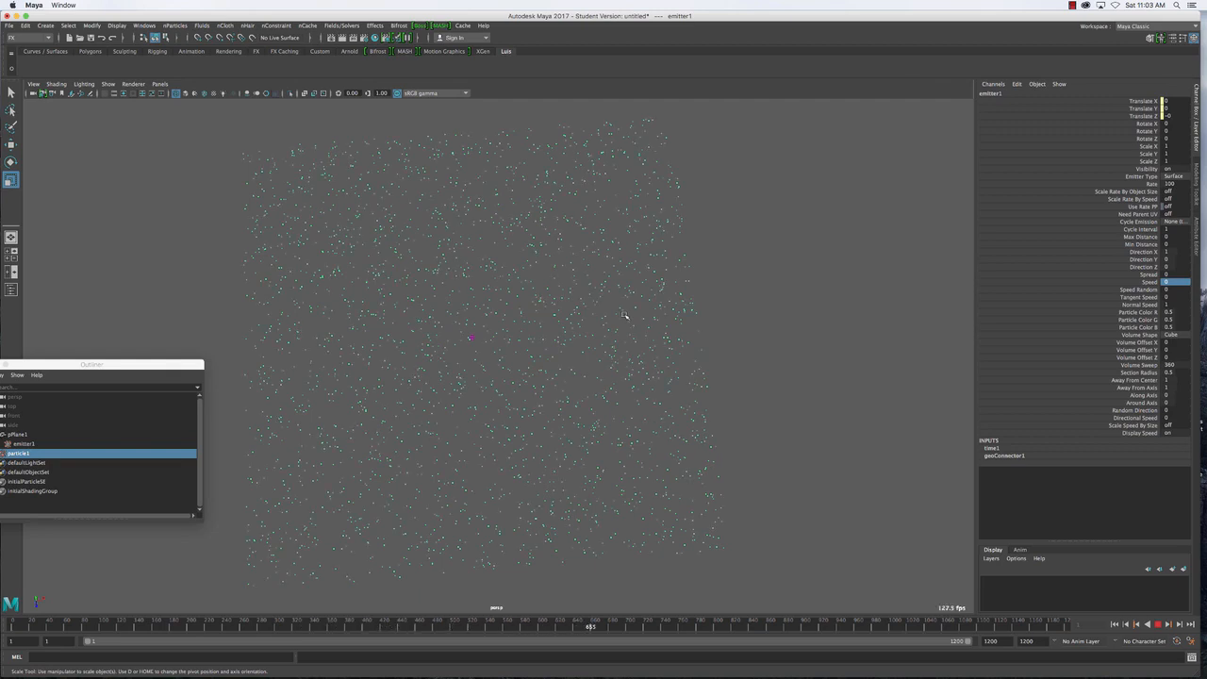
key("Escape")
left_click_drag(424, 302, 566, 260, "alt")
middle_click_drag(566, 259, 586, 220, "alt")
Switch to VLC and place the Planet Earth footage beside the viewport to compare it with the particle layout
mouse_move(863, 671)
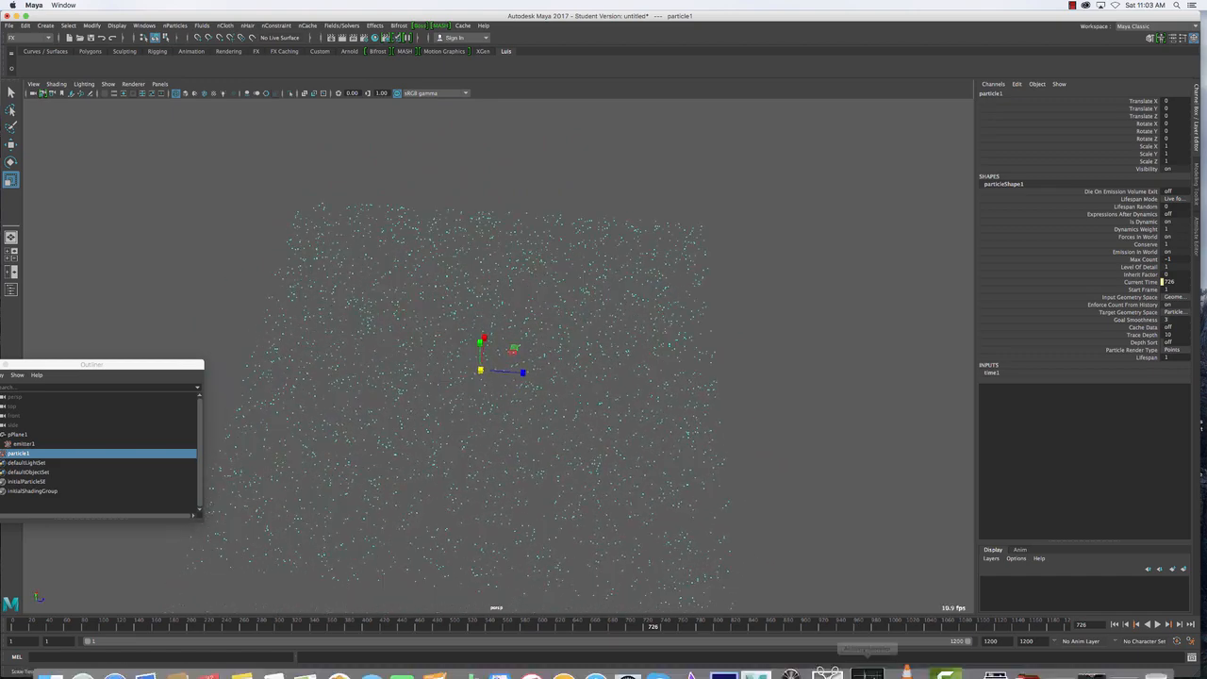
left_click(908, 651)
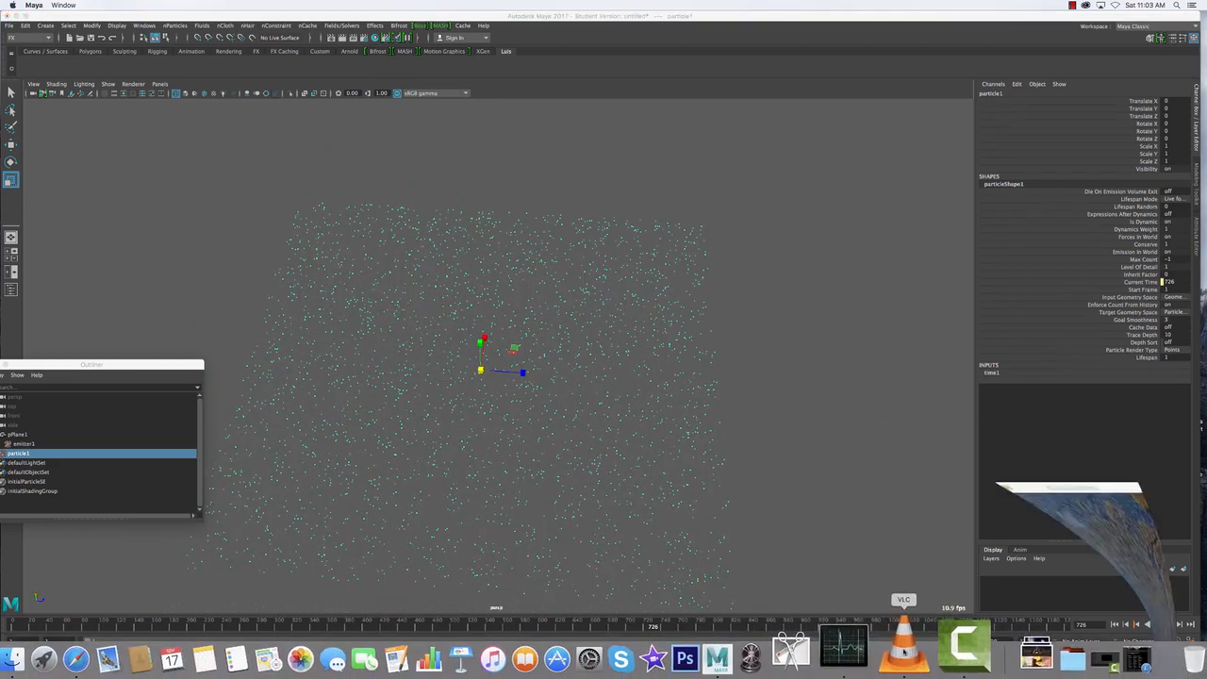
left_click_drag(521, 104, 860, 98)
middle_click_drag(482, 262, 410, 95, "alt")
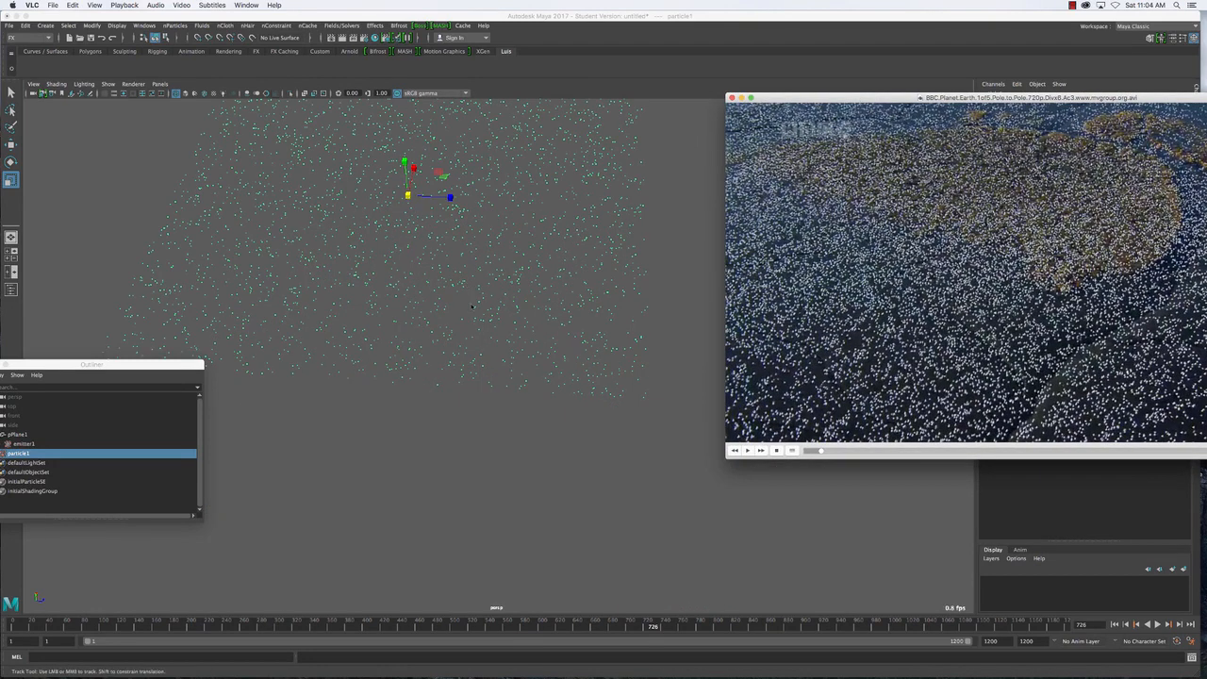
middle_click_drag(526, 447, 514, 391, "alt")
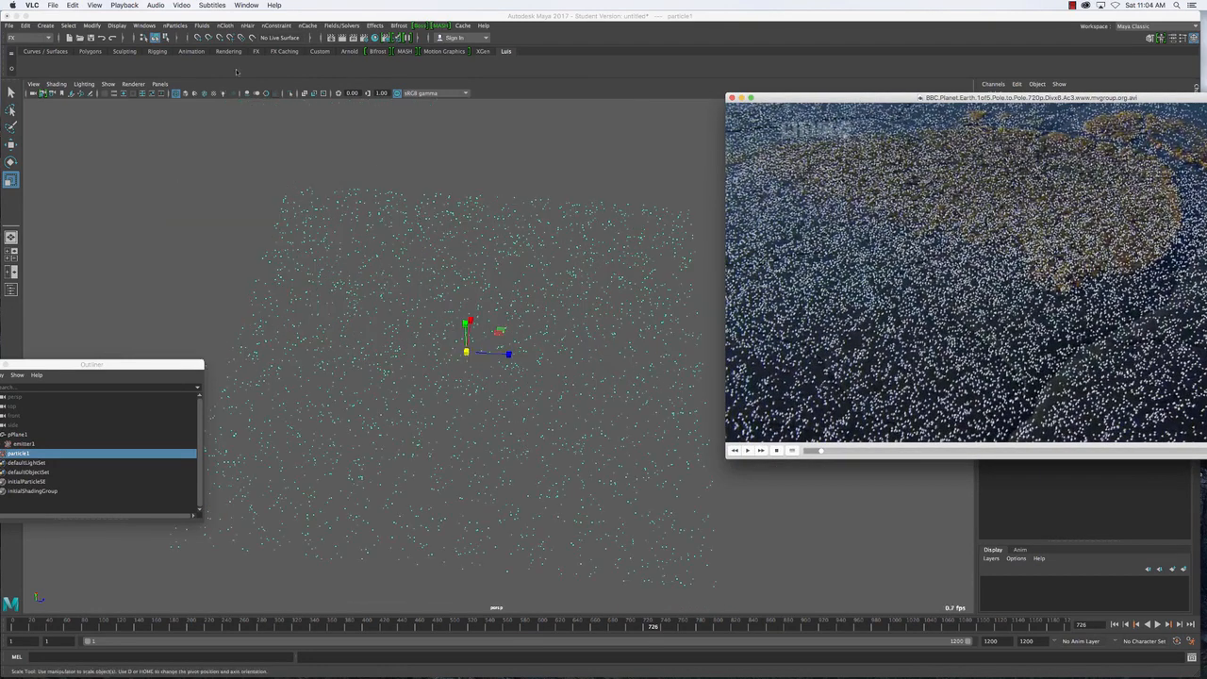
Create a new camera and look through it in the viewport
left_click(46, 25)
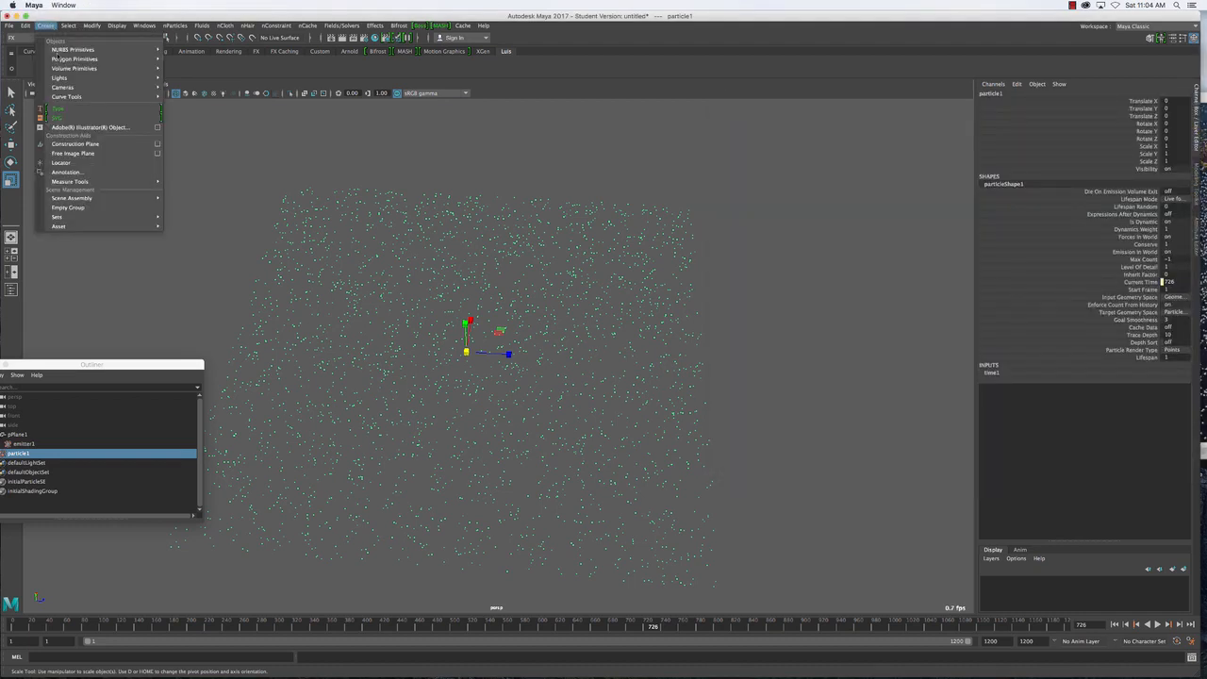
mouse_move(94, 84)
left_click(186, 95)
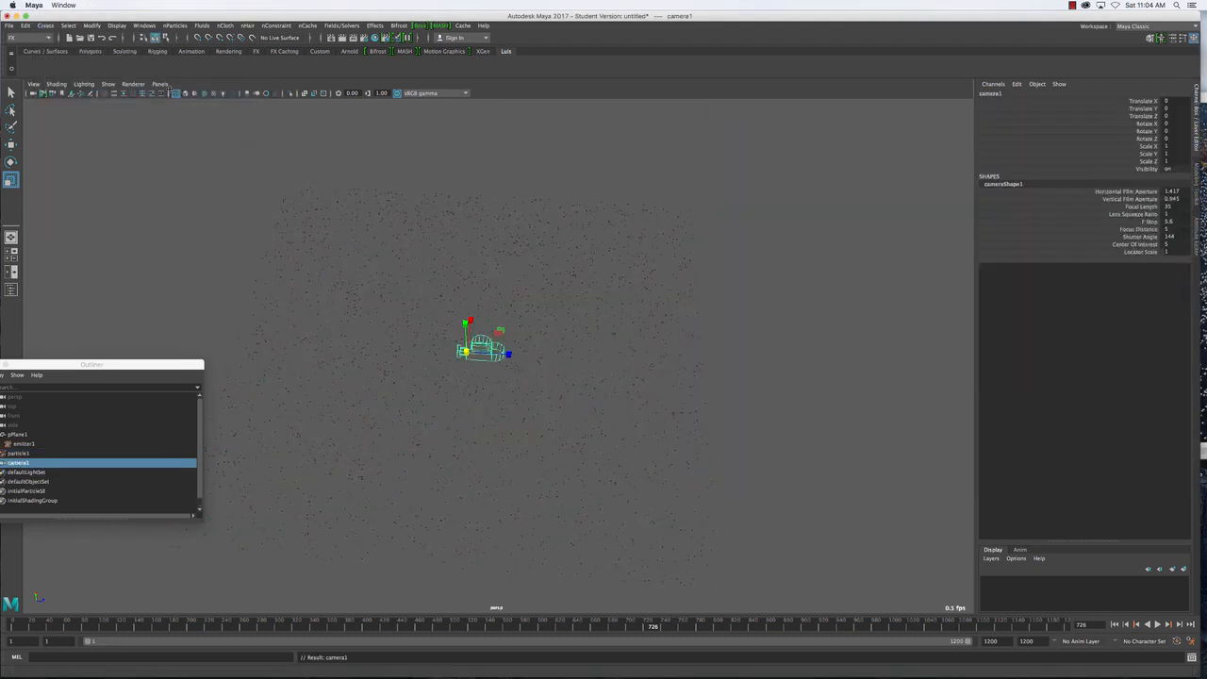
left_click(159, 84)
left_click(189, 122)
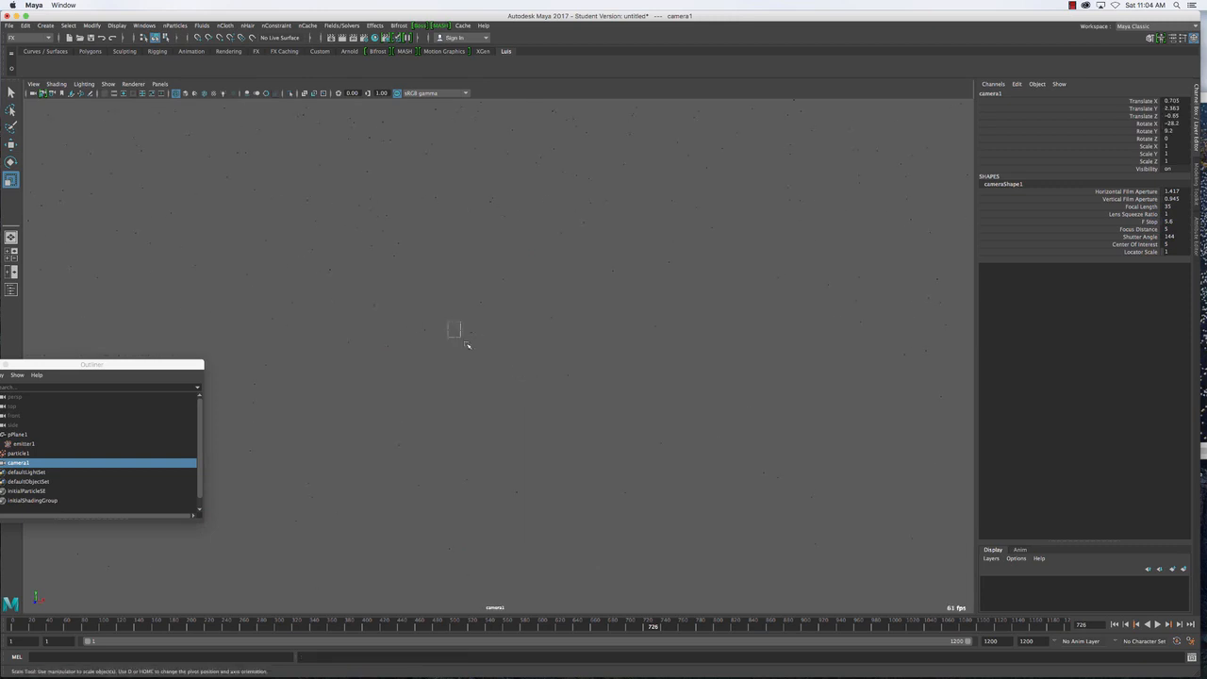
Select the particles and frame the whole particle sheet in the new camera's view
left_click(486, 363)
key("f")
left_click_drag(492, 366, 504, 397, "alt")
middle_click_drag(505, 397, 500, 366, "alt")
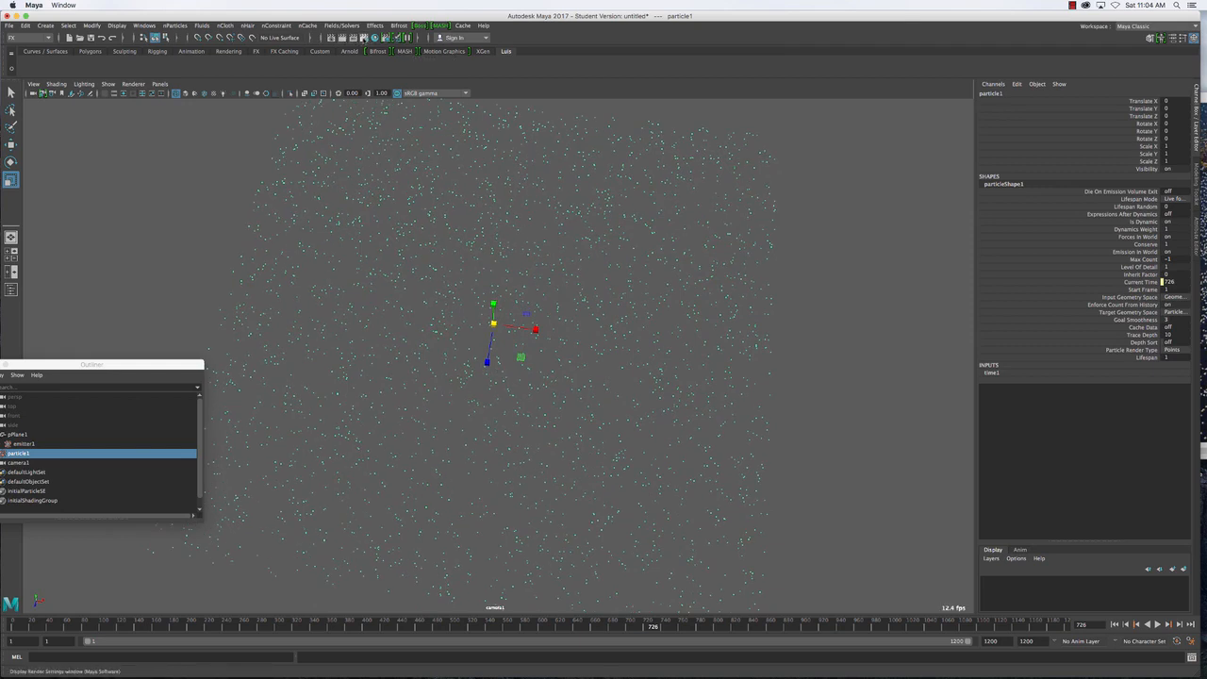
Set the render image size preset to Full 1280/Screen
left_click(364, 38)
scroll(177, 361, "up", 2)
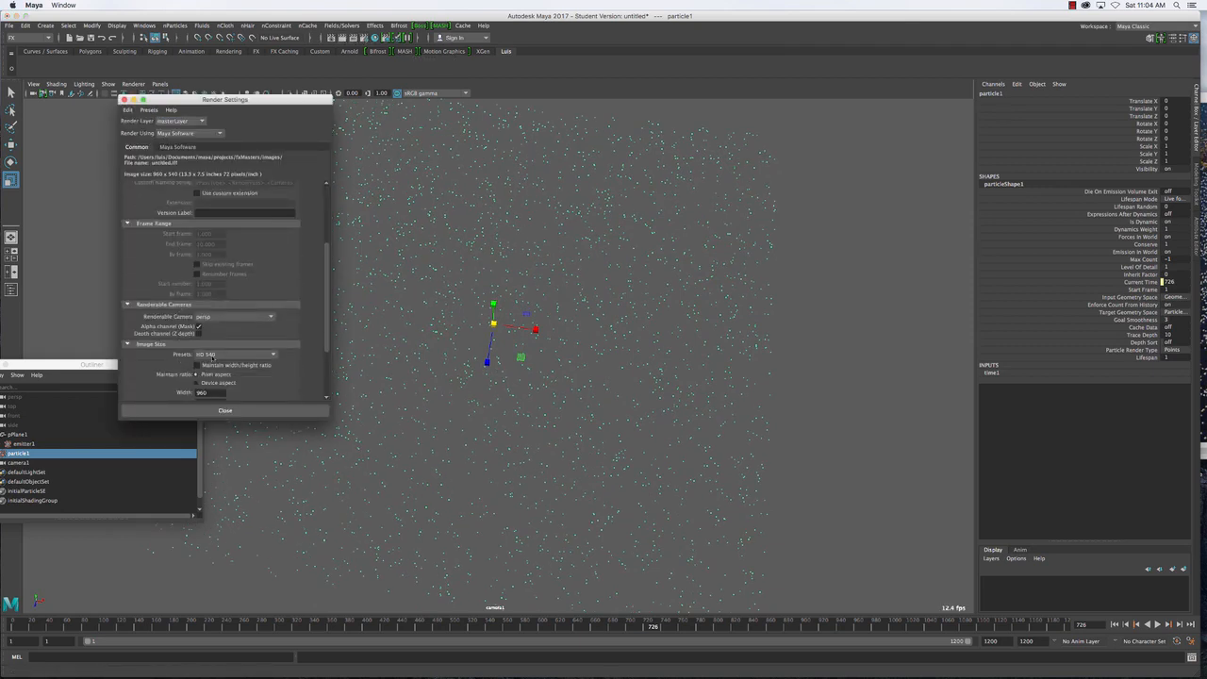
left_click(211, 356)
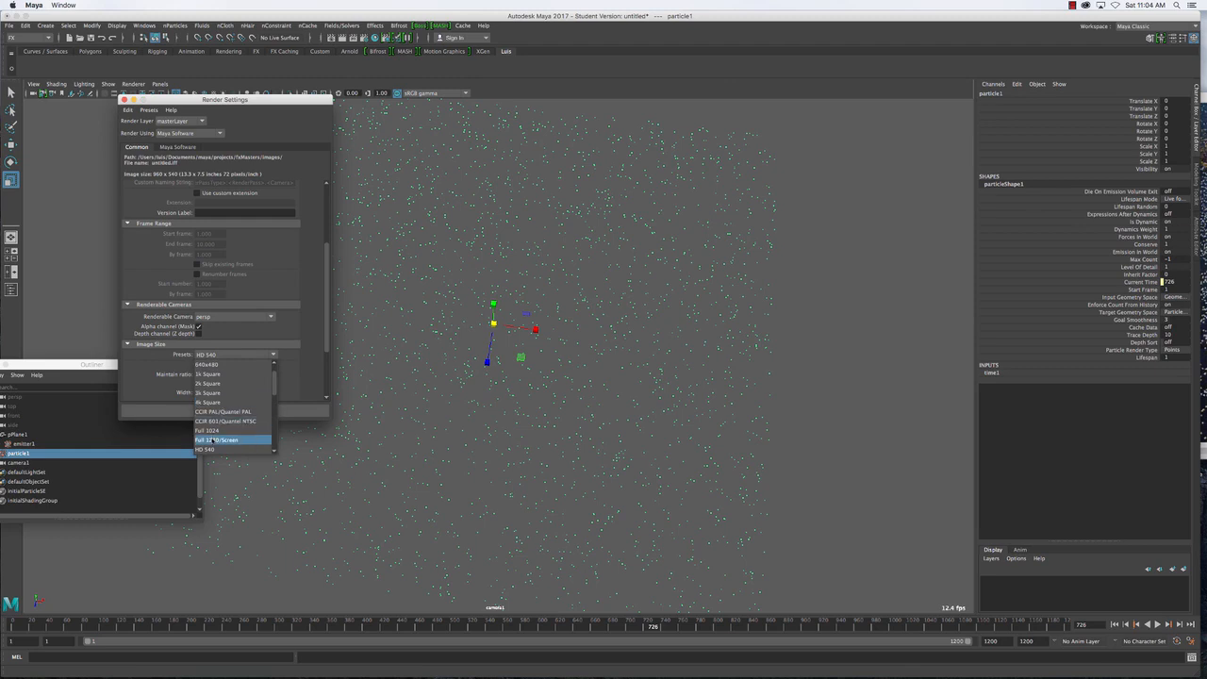
left_click(213, 440)
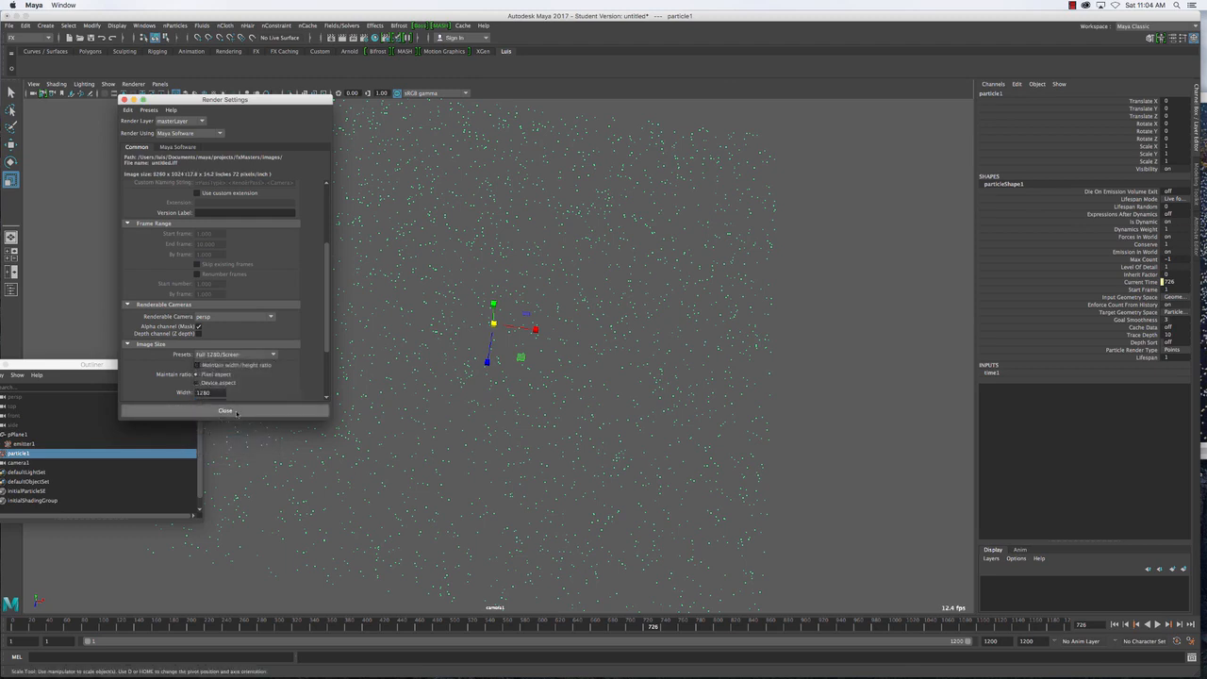
left_click(225, 410)
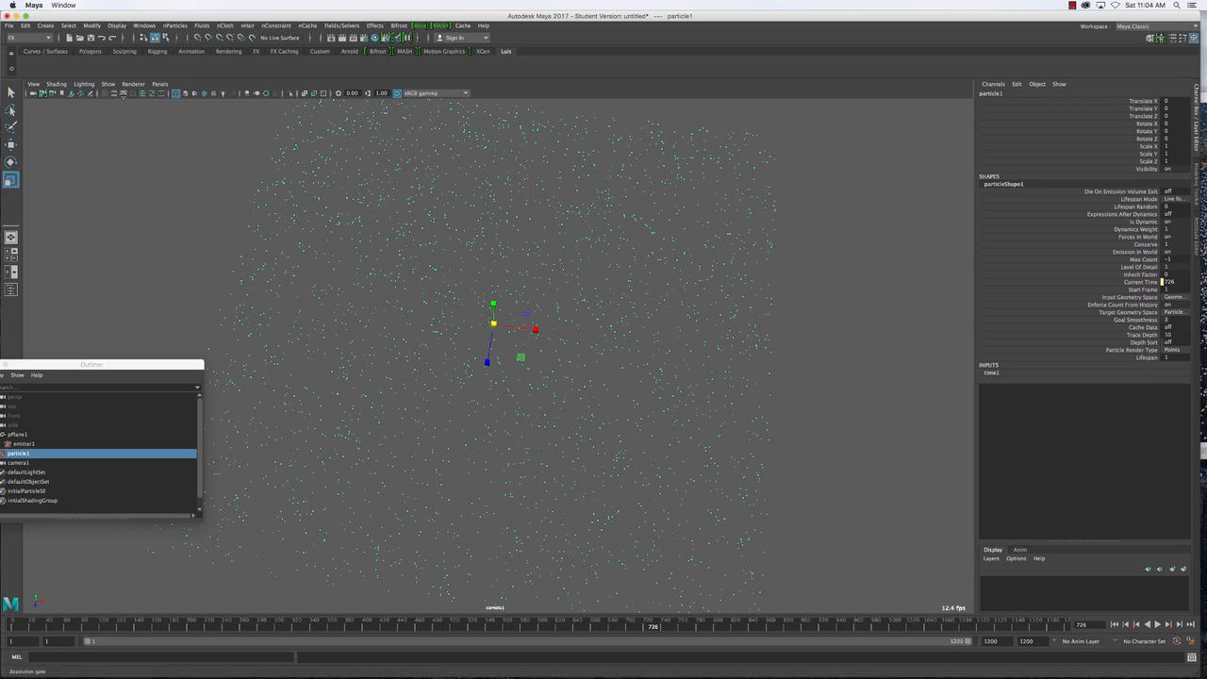
Display the Resolution Gate for the new camera
left_click(38, 86)
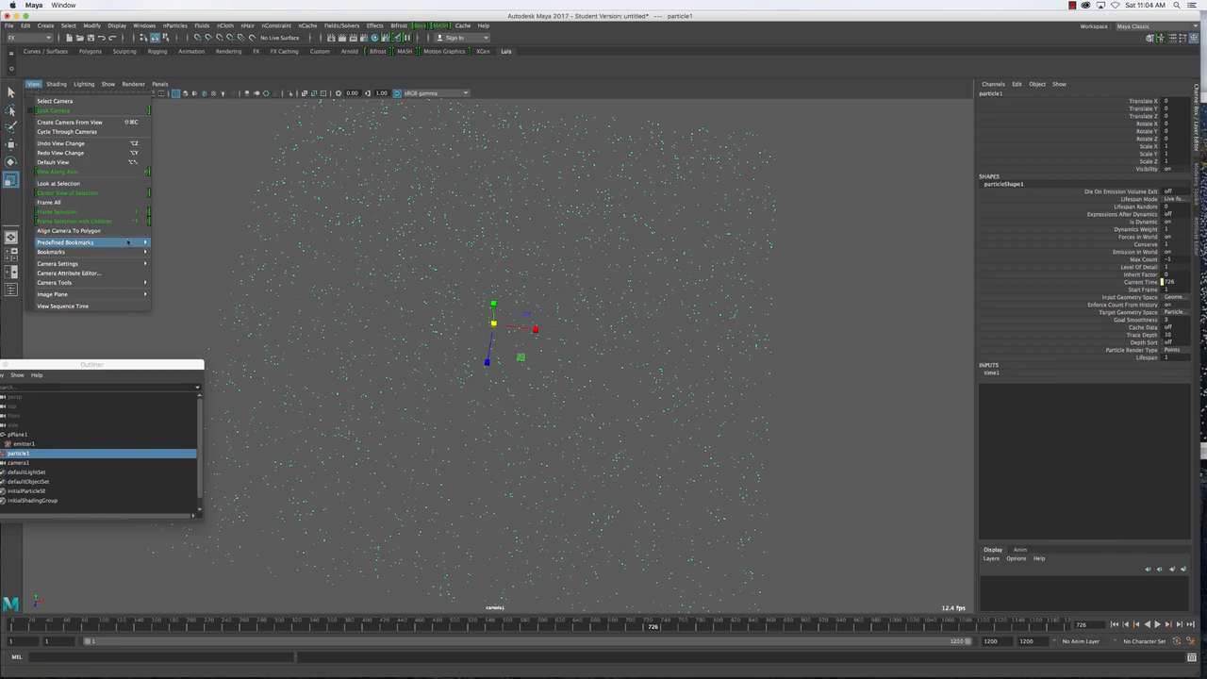
mouse_move(120, 265)
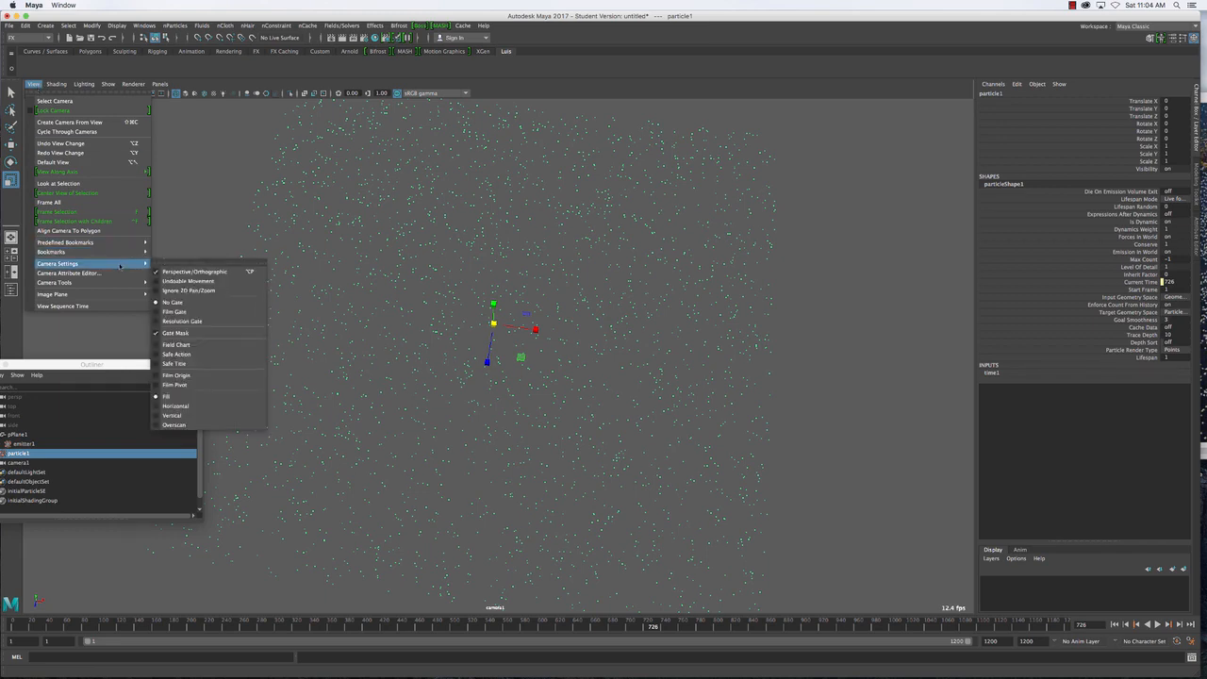
left_click(181, 321)
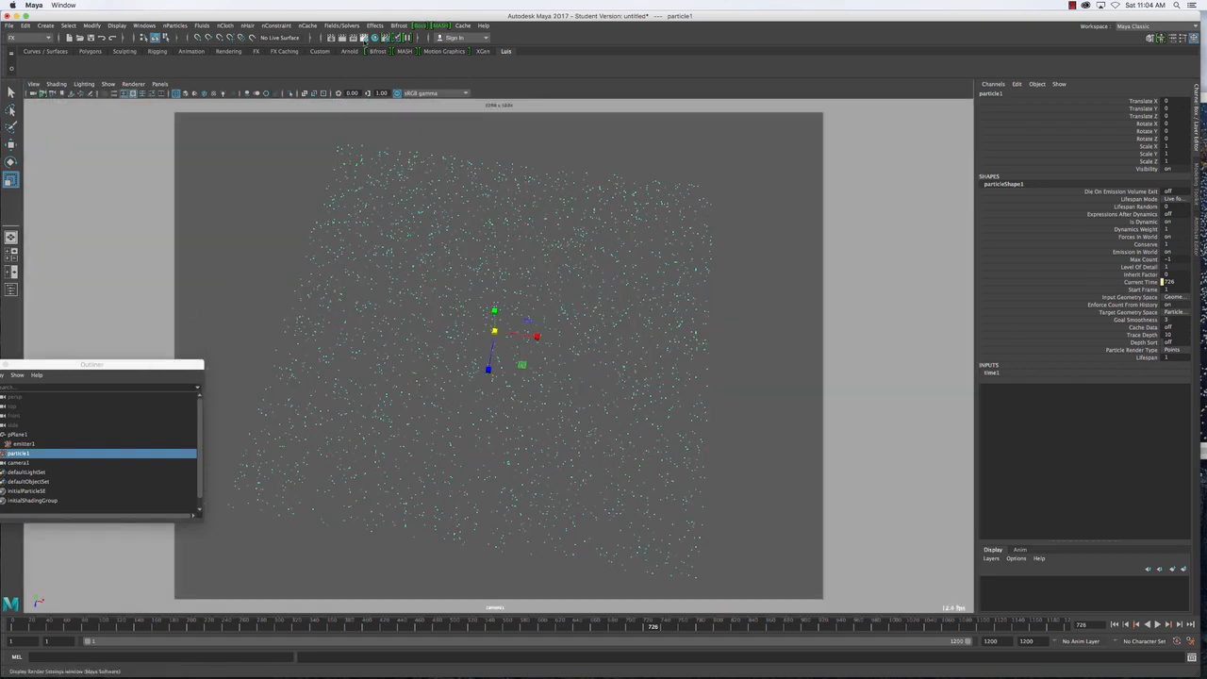
Set the render image size preset to HD 1080 and close the render settings
left_click(364, 39)
left_click(234, 366)
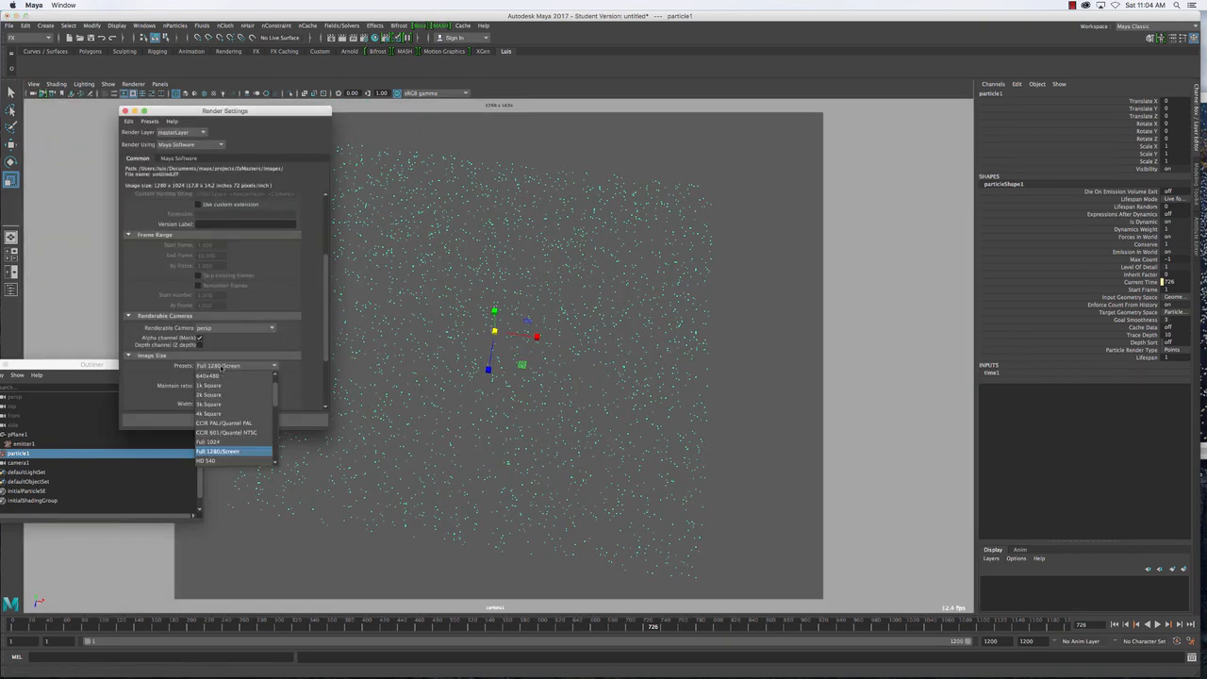
left_click(236, 422)
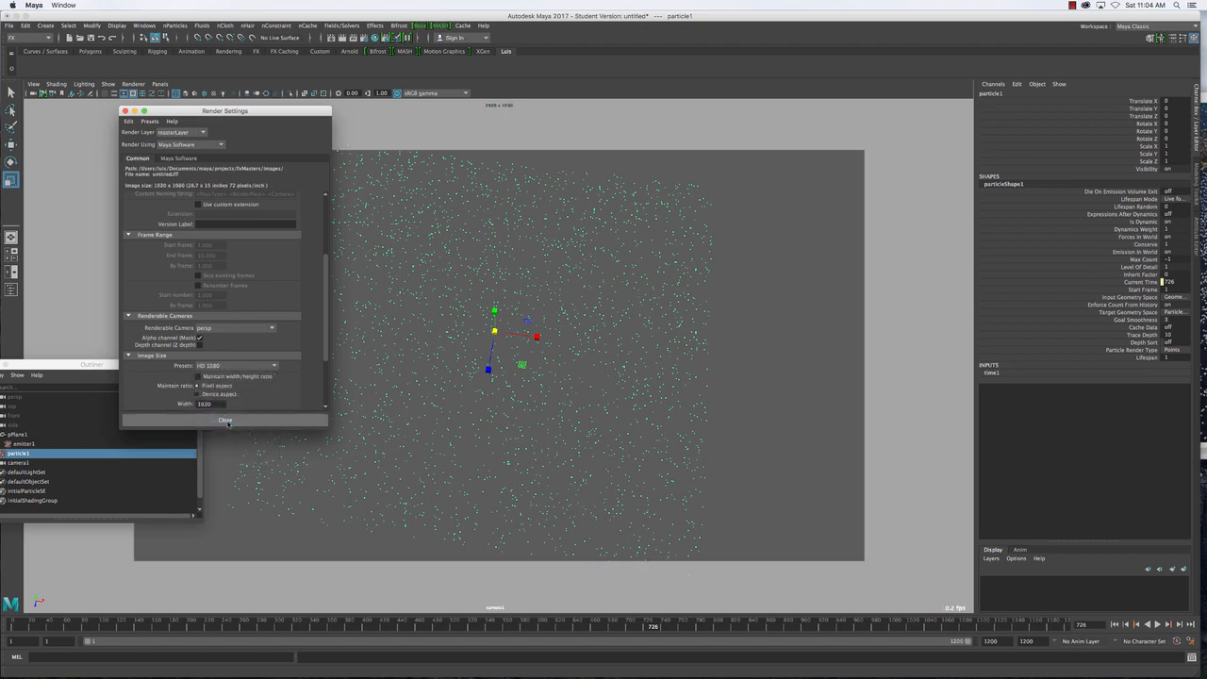
left_click(125, 111)
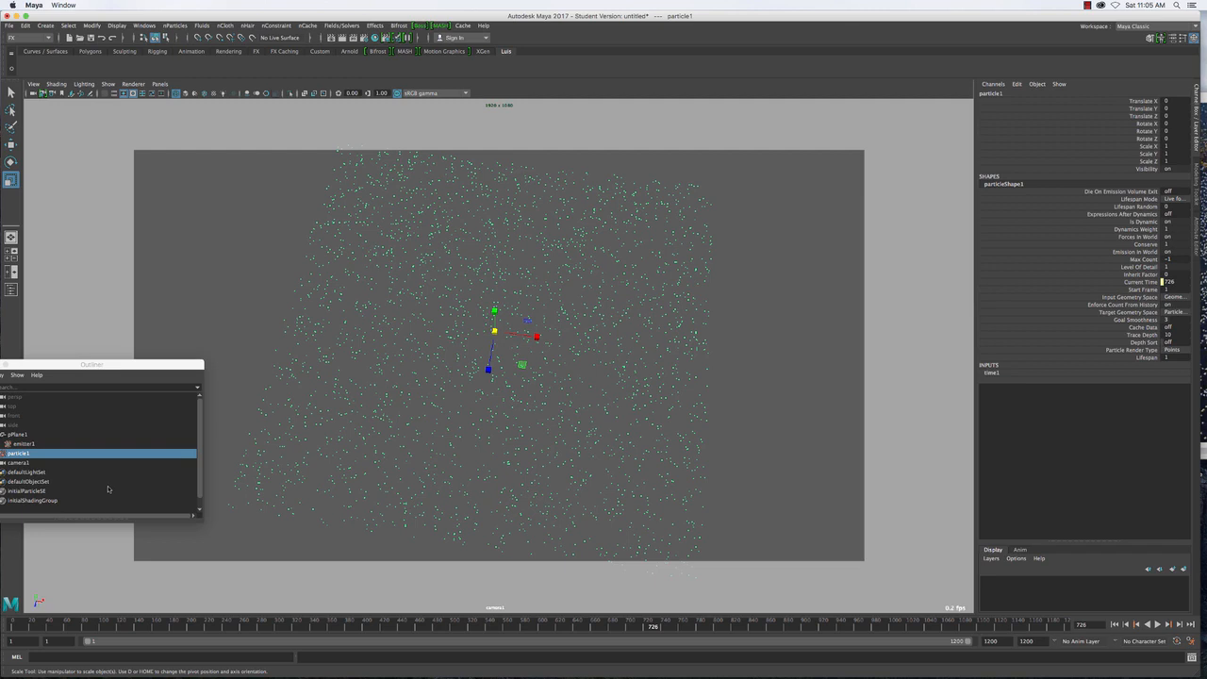
Tilt the camera slightly downward, compare its framing with the bird flock footage in VLC, and minimise the video
left_click_drag(378, 477, 408, 491, "alt")
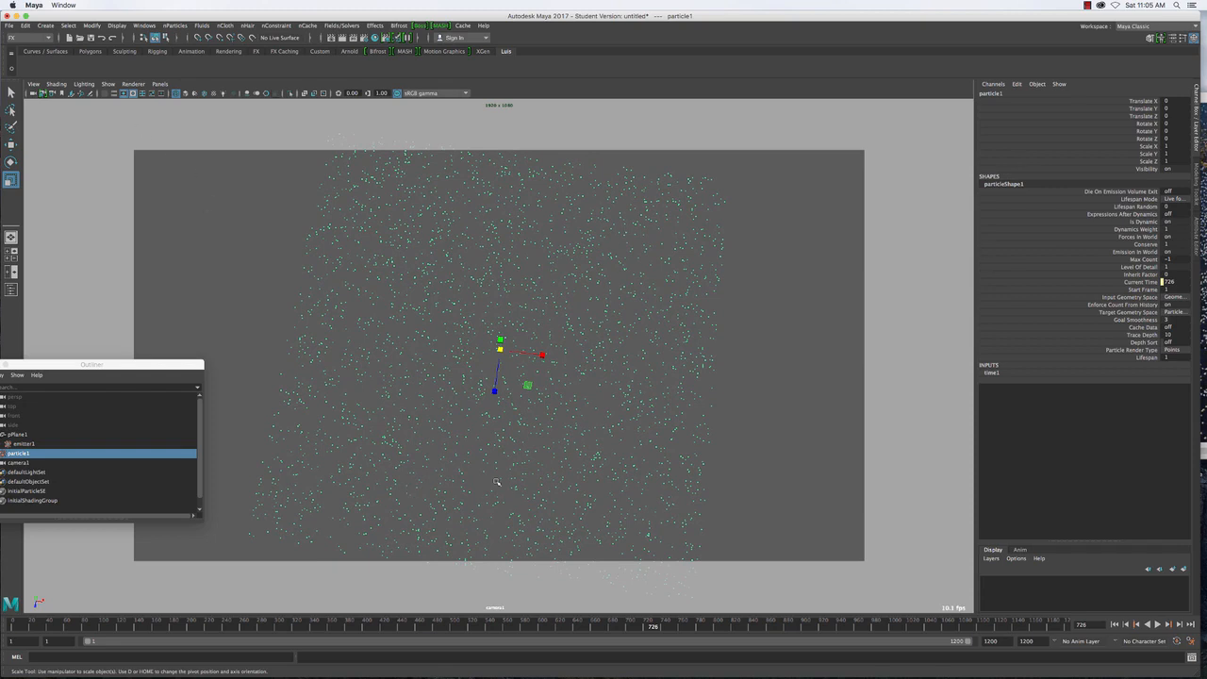
mouse_move(821, 665)
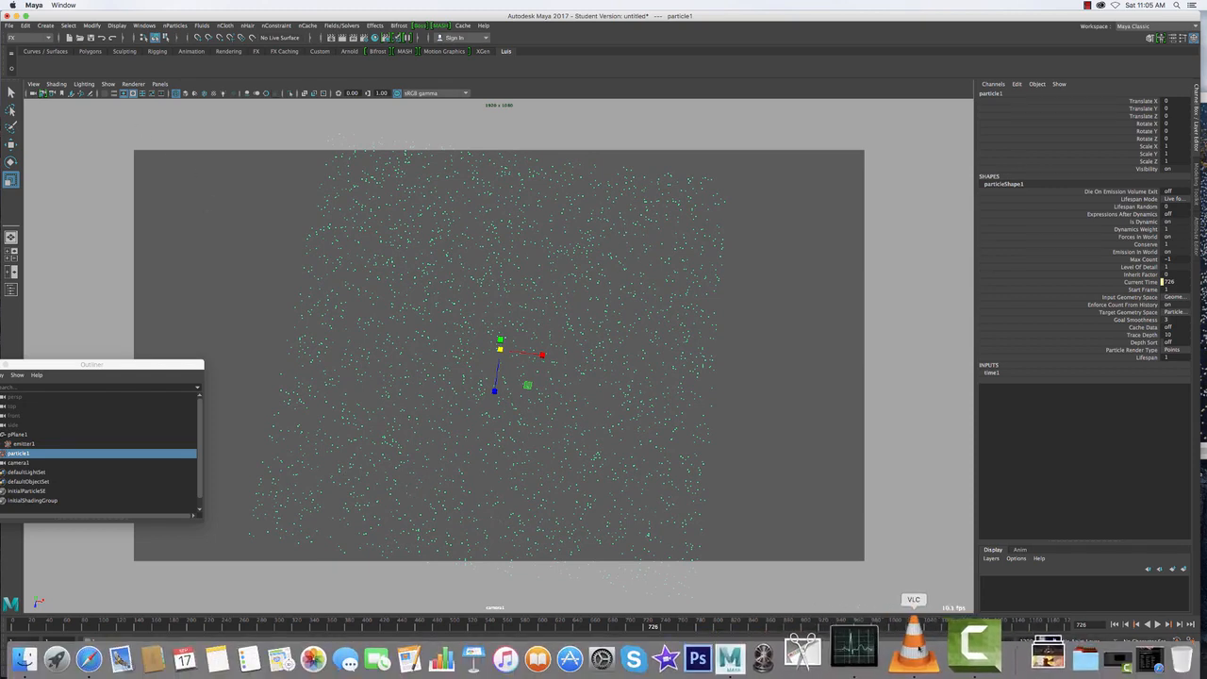
left_click(910, 649)
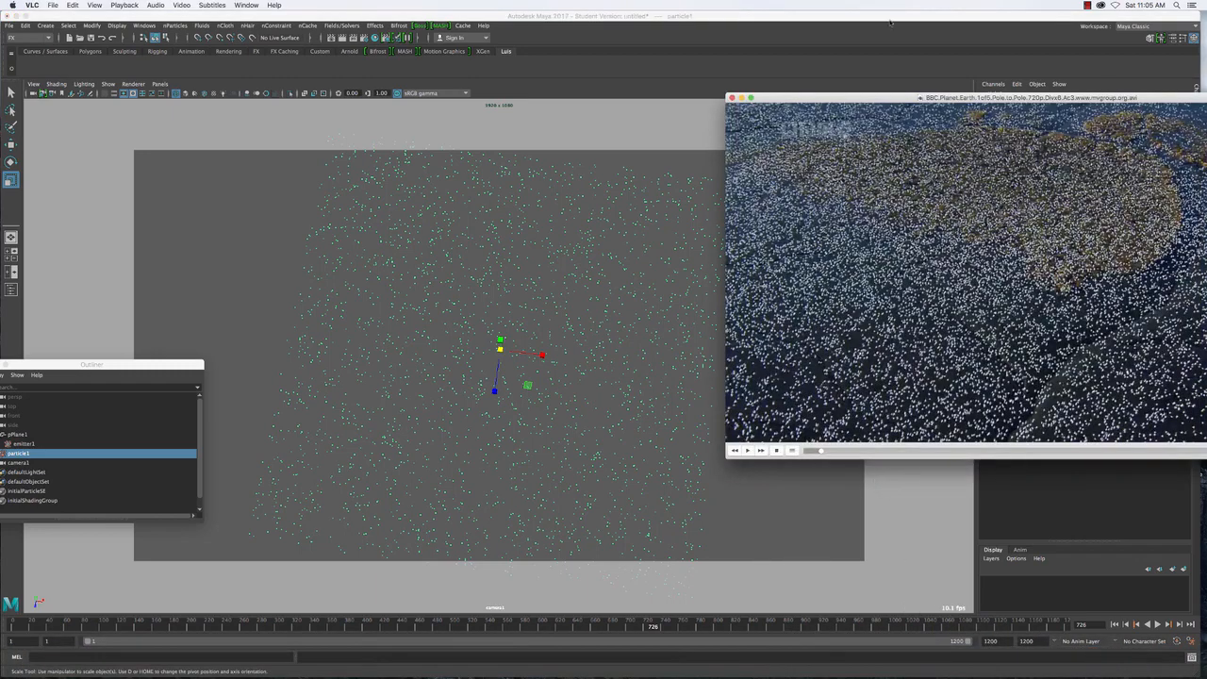
left_click_drag(877, 98, 755, 105)
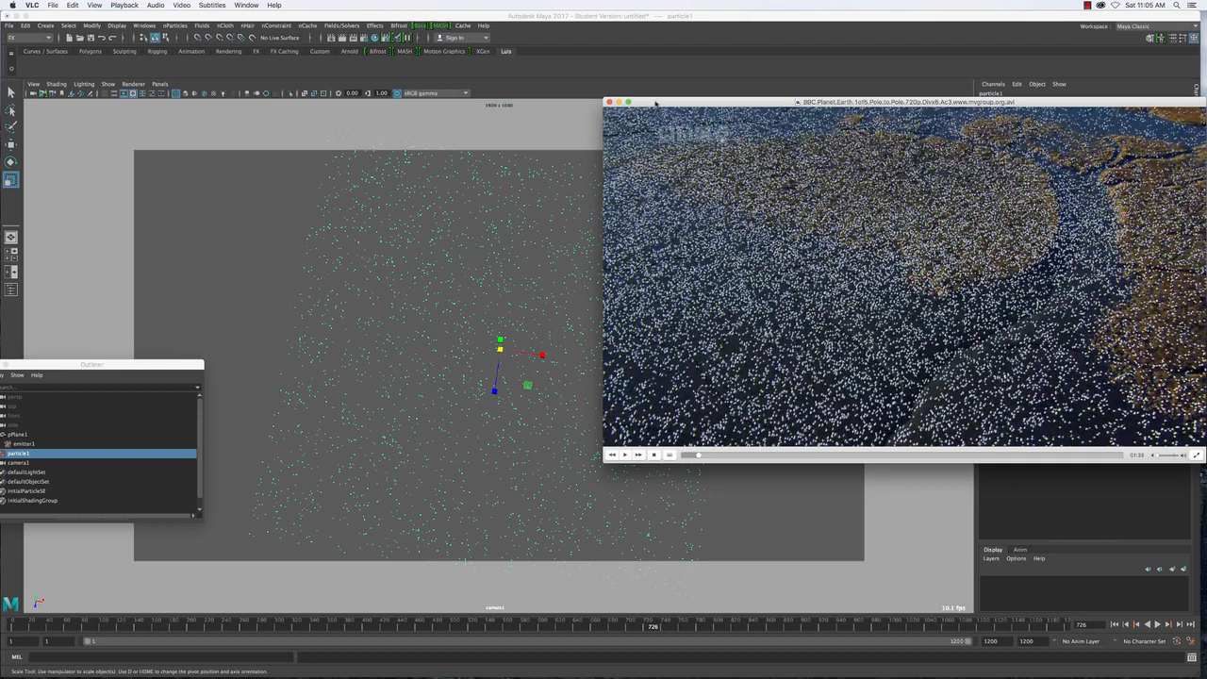
left_click(619, 101)
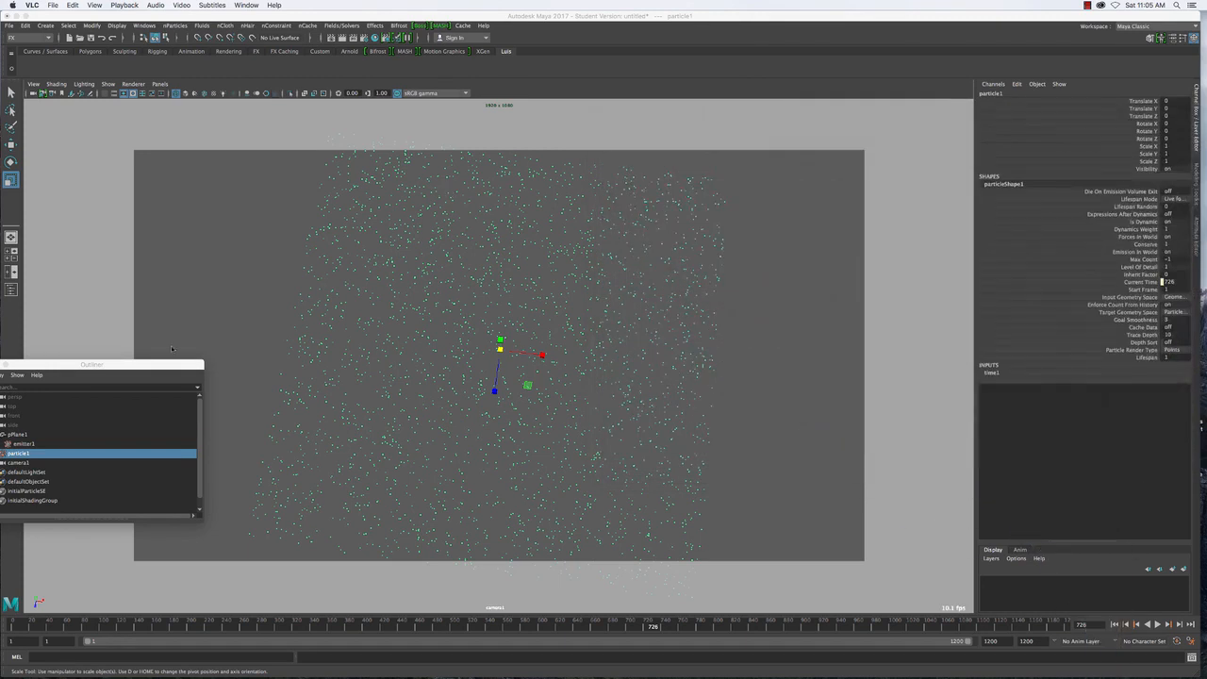
Select the emitting plane in the Outliner and show polygon objects in the viewport again
left_click_drag(93, 371, 233, 295)
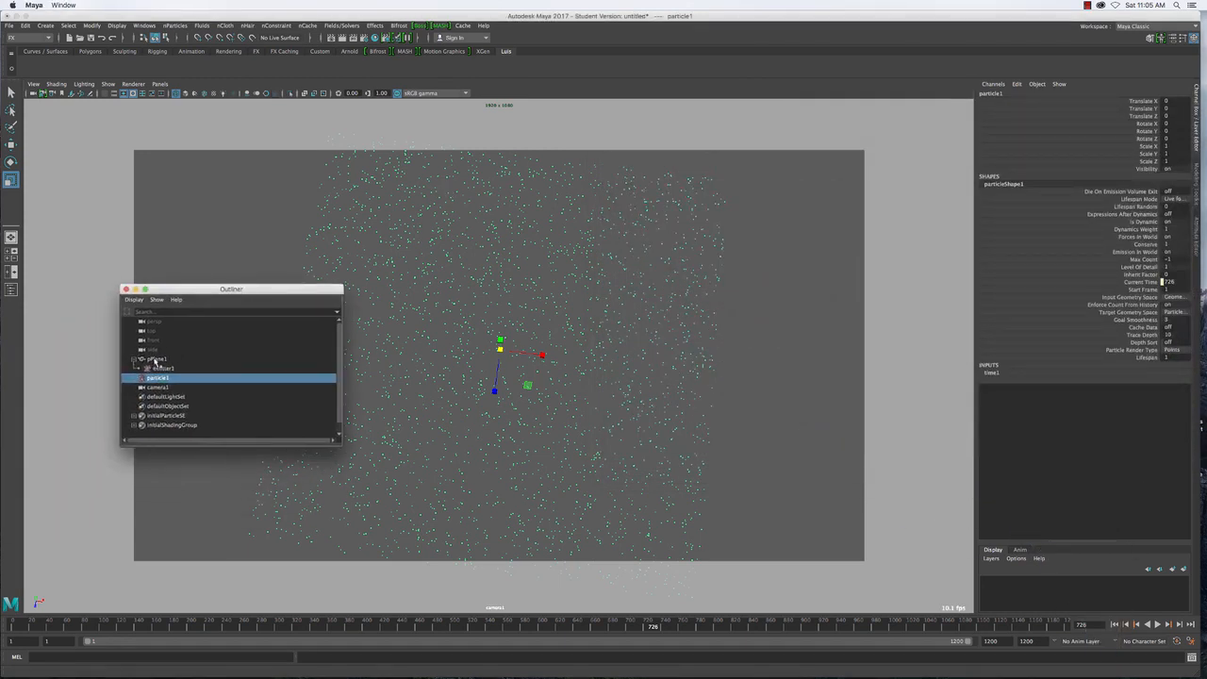
left_click(157, 359)
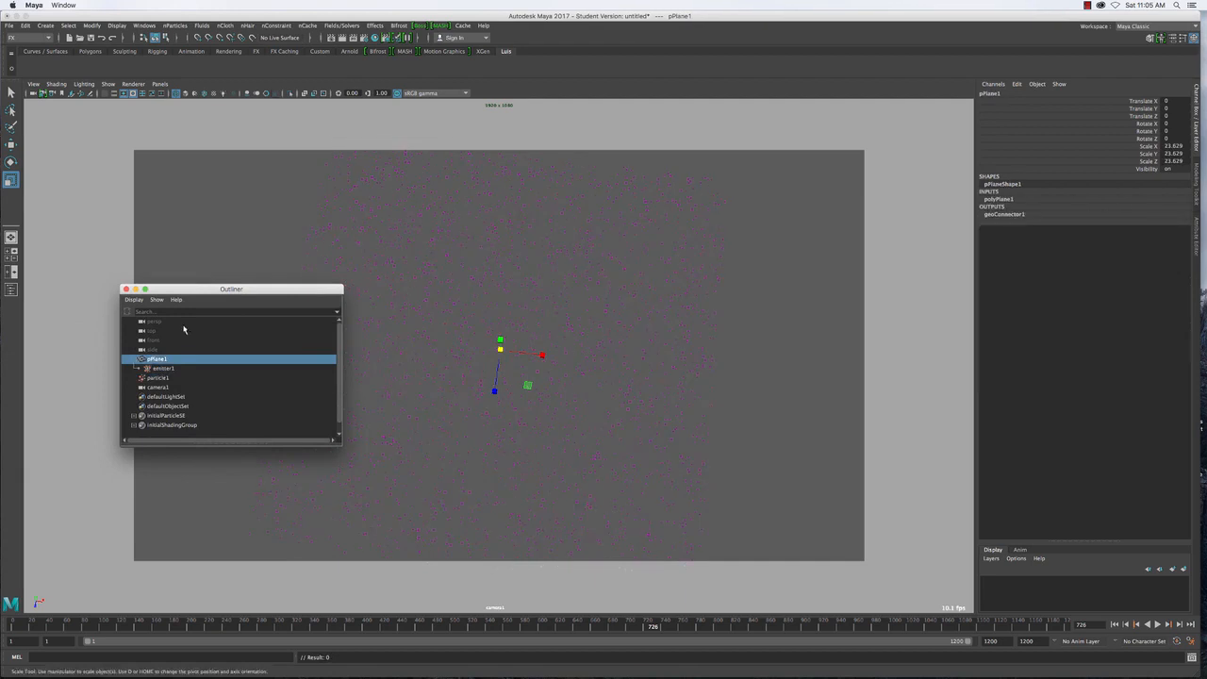
left_click(108, 84)
left_click(120, 170)
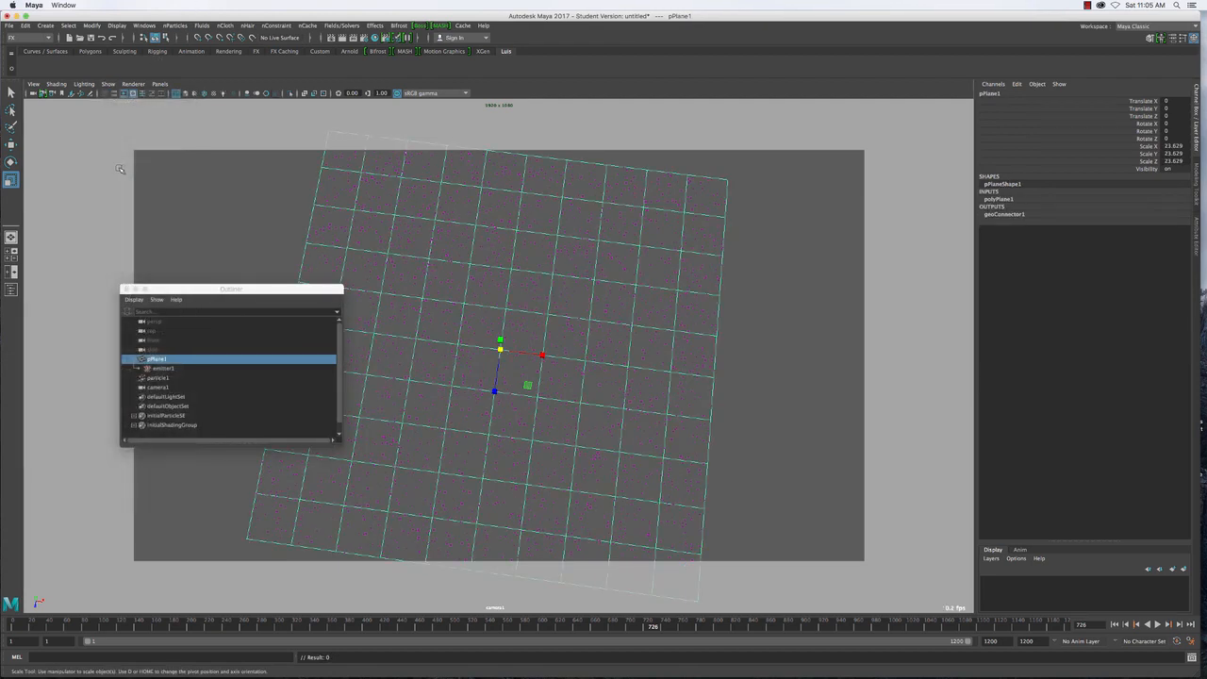
Tilt the emitting plane slightly and stretch it to about 44.78 in Scale X and 27.01 in Scale Z to fill the camera frame
left_click_drag(205, 290, 141, 557)
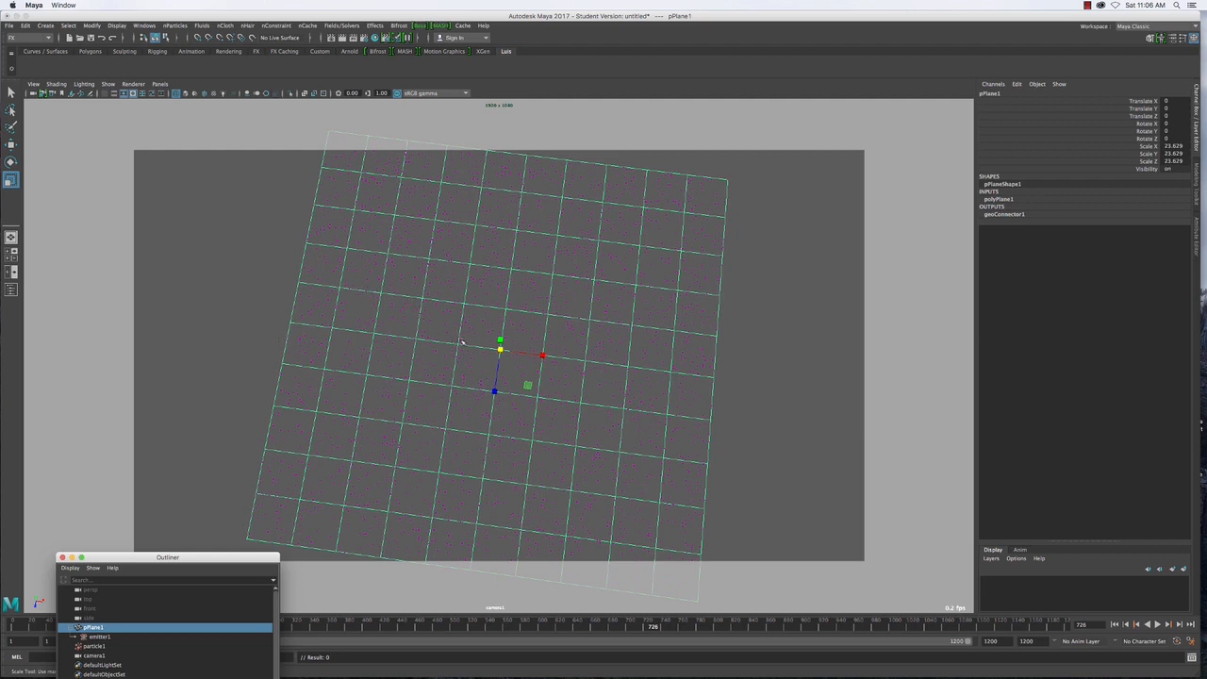
key("e")
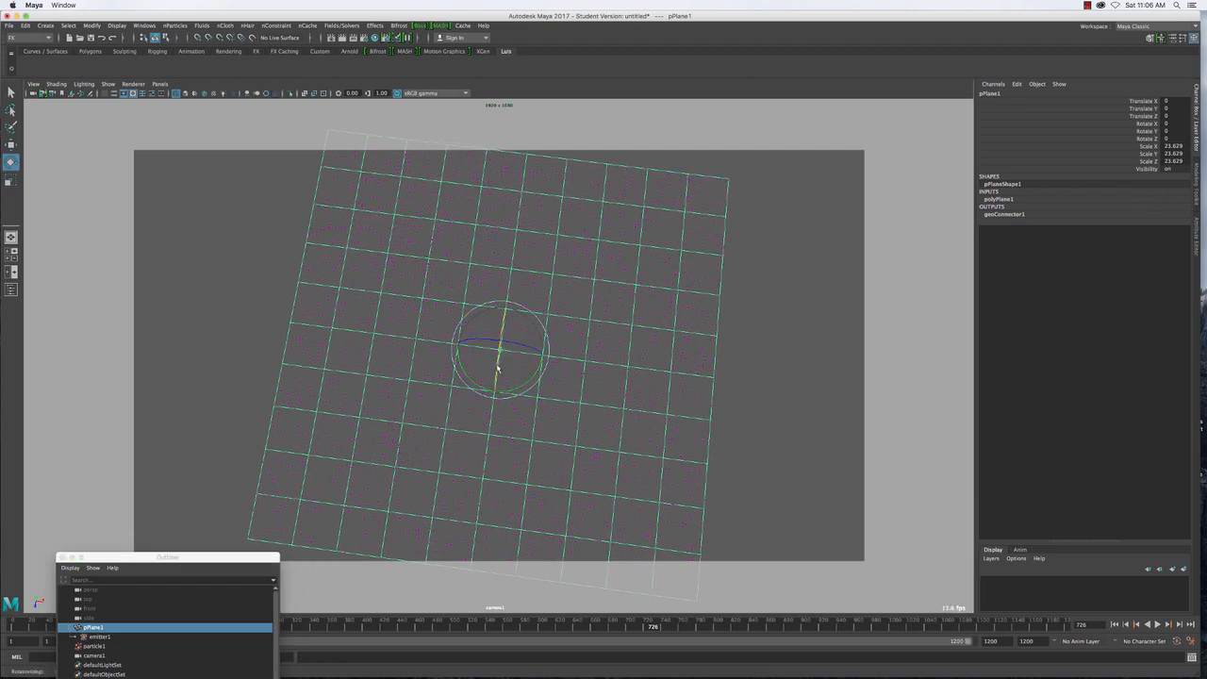
left_click_drag(498, 366, 581, 358)
key("r")
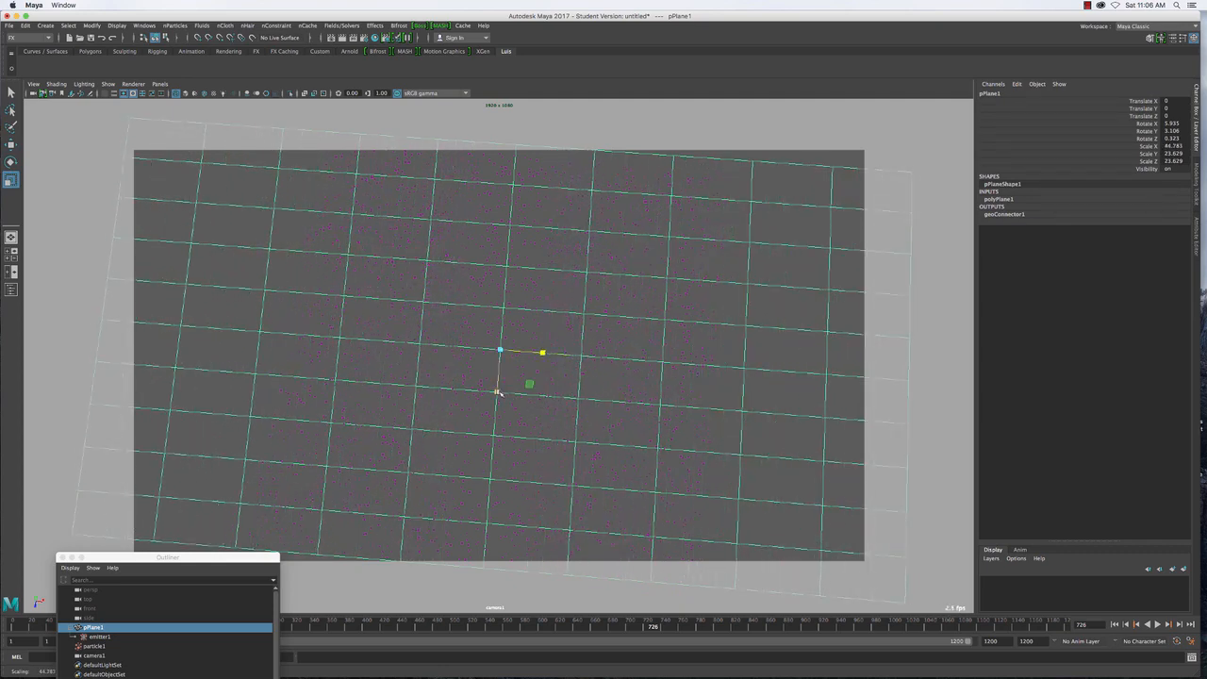
left_click_drag(499, 391, 498, 399)
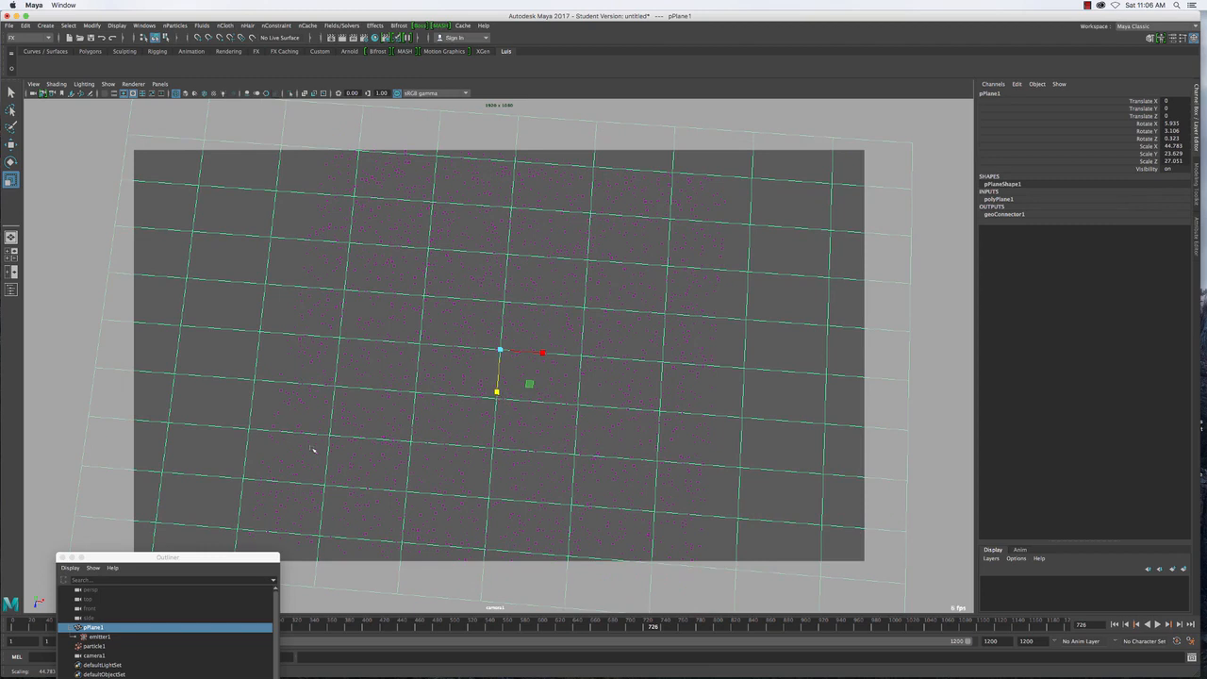
left_click_drag(189, 566, 234, 619)
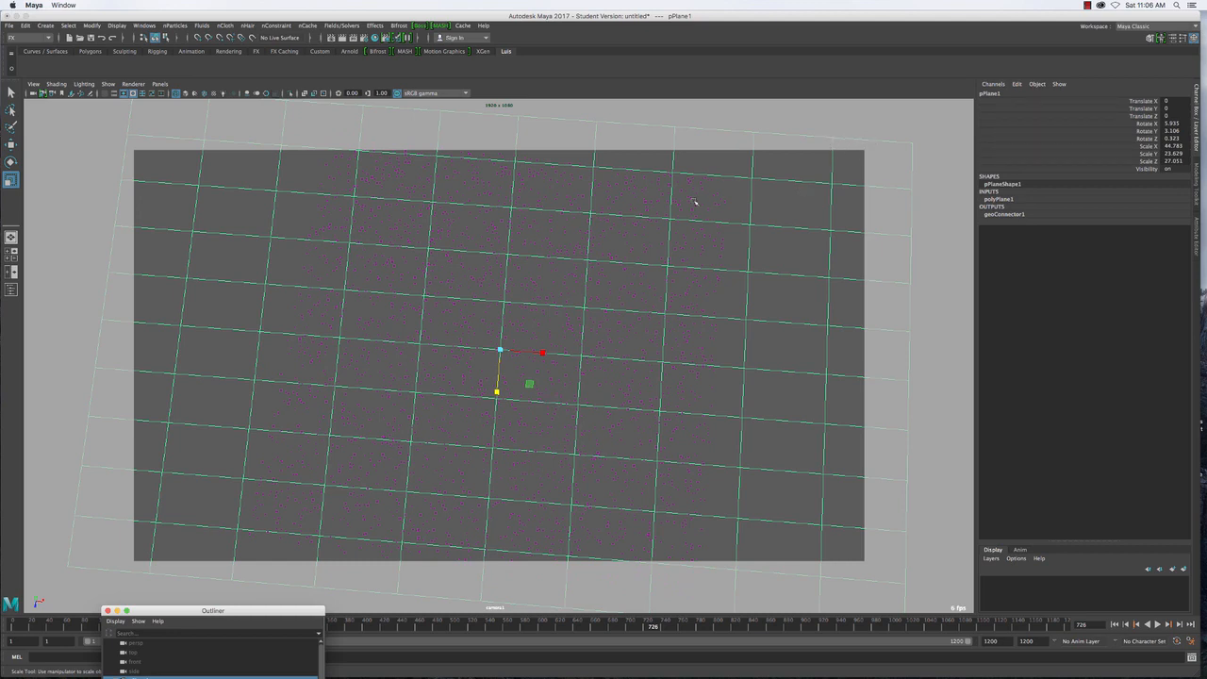
Rotate the emitting plane to about 7.1 degrees in Y so its edges line up with the camera frame
key("r")
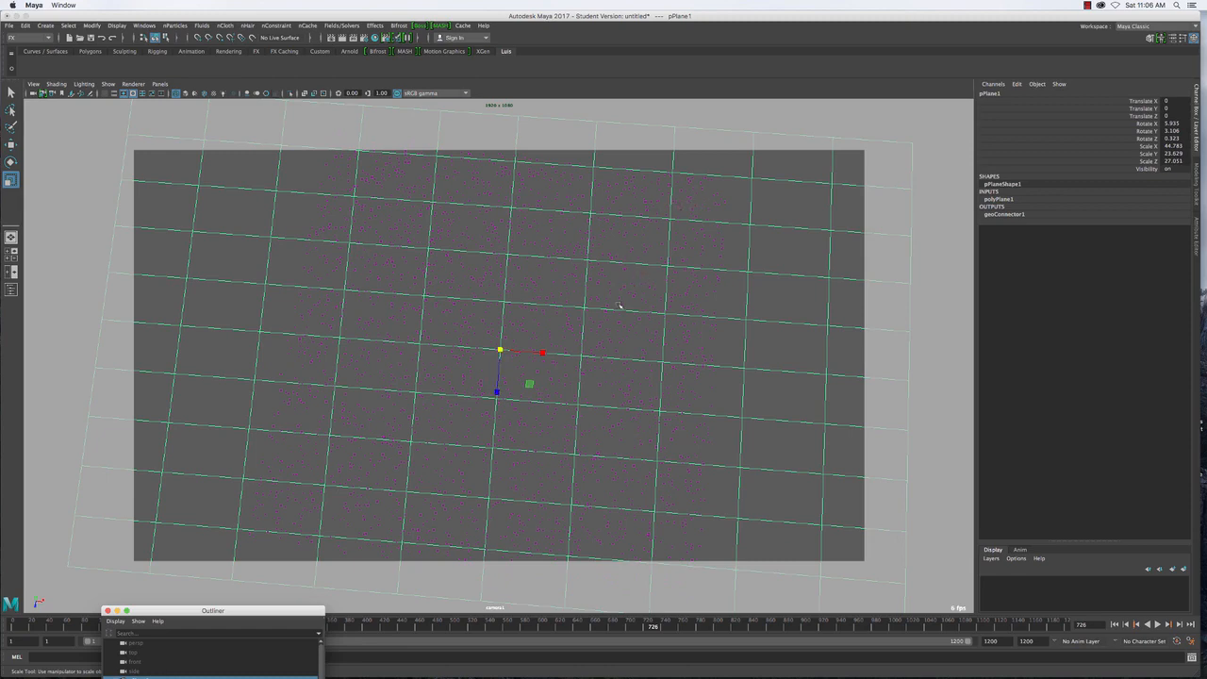
key("e")
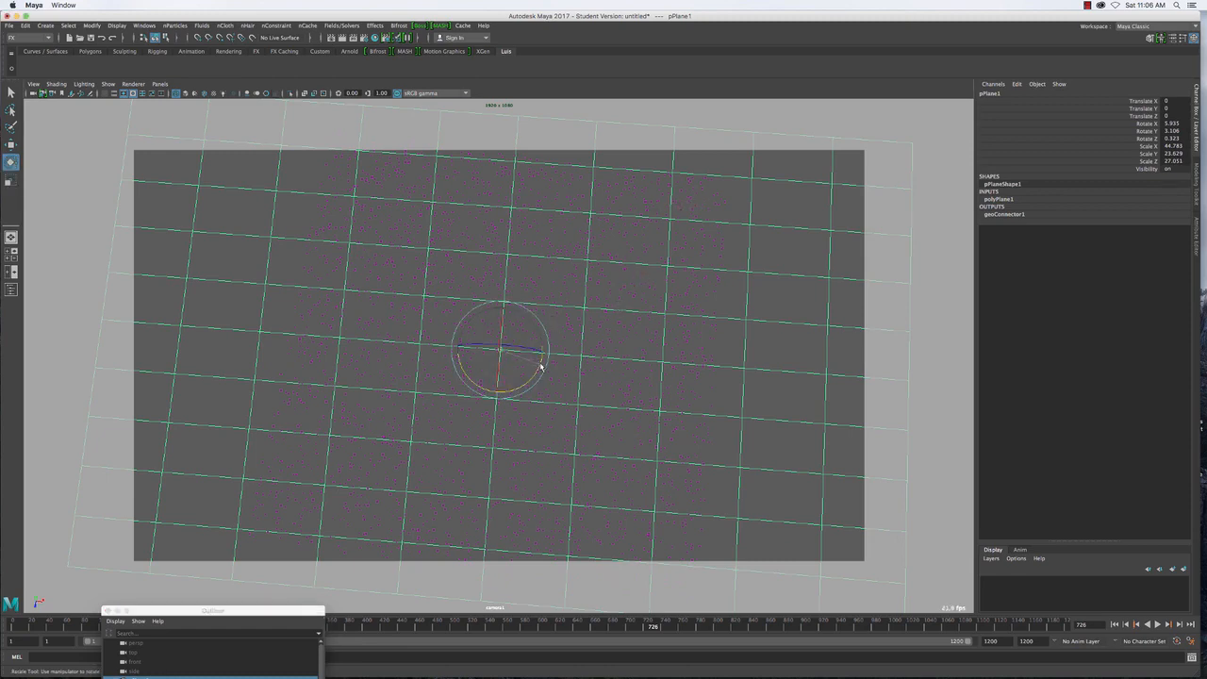
left_click_drag(541, 364, 543, 363)
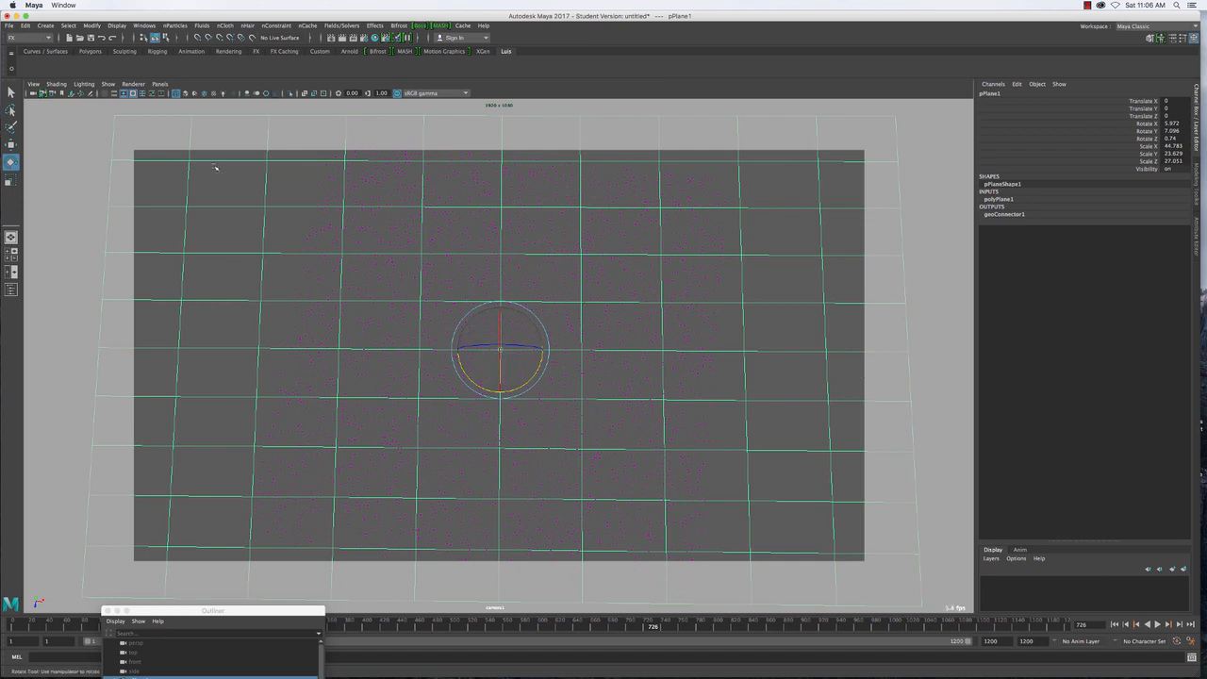
Hide polygon objects in the viewport and select the emitted particles
left_click(107, 84)
left_click(141, 172)
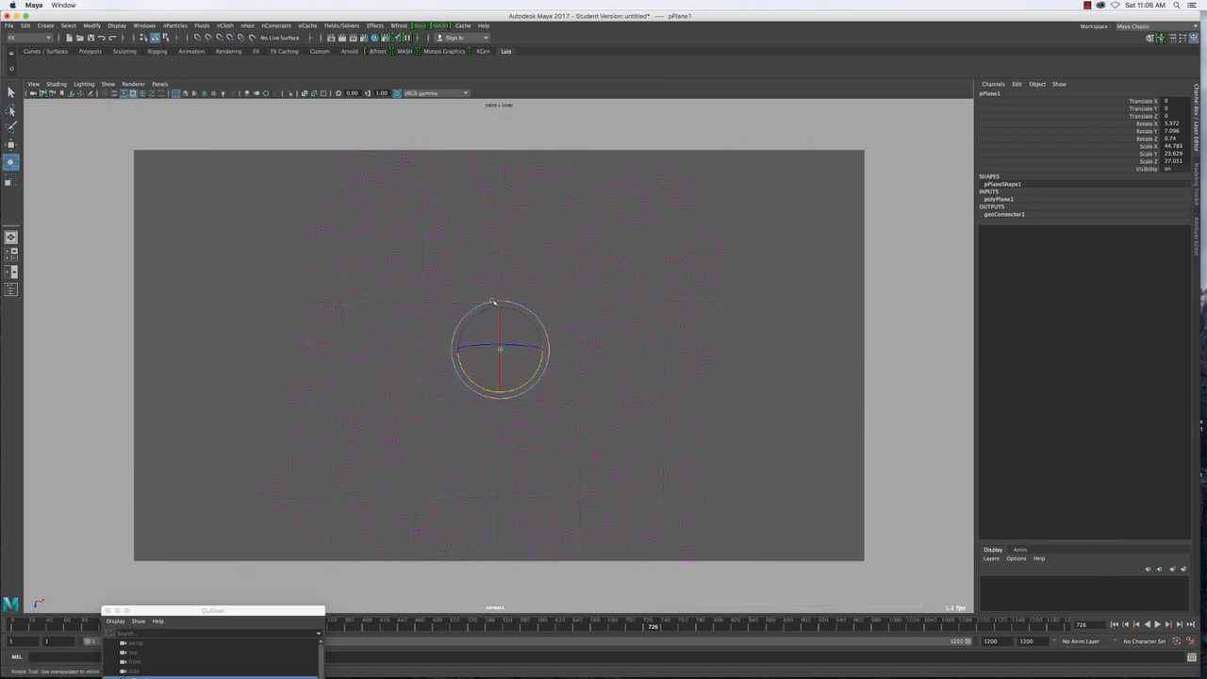
left_click_drag(585, 351, 622, 368)
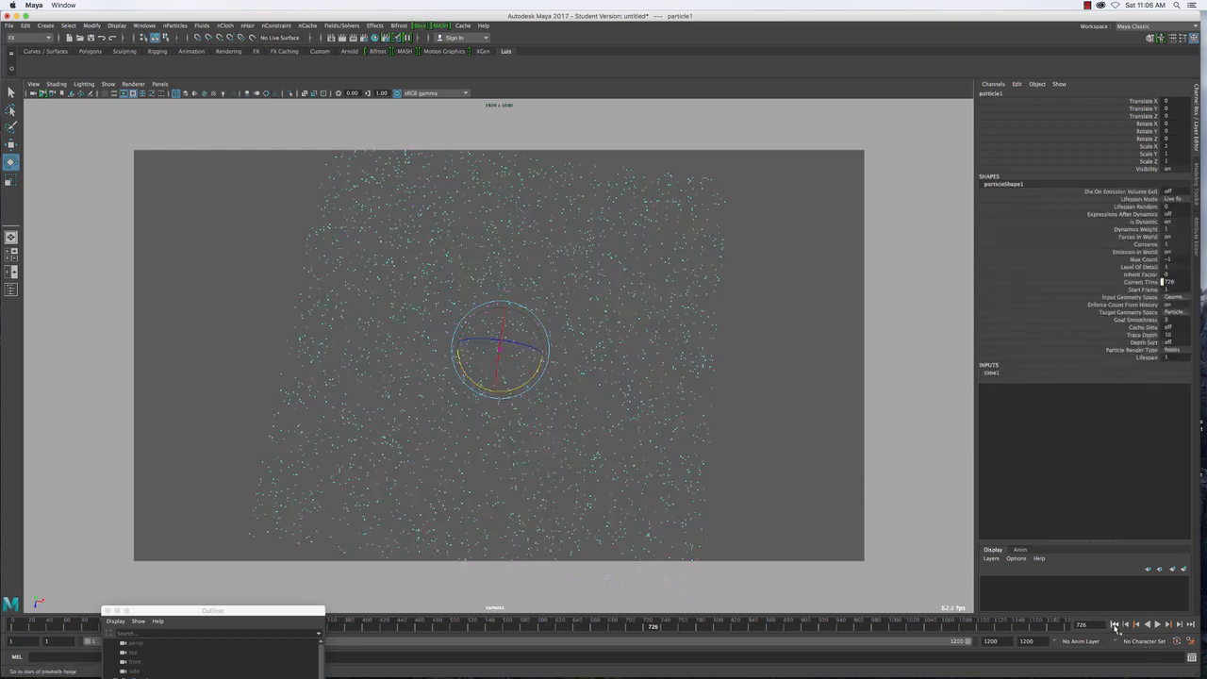
Play the particle emission from the first frame to check the plane's coverage of the camera frame, and stop around frame 554
left_click(1115, 625)
left_click(1157, 624)
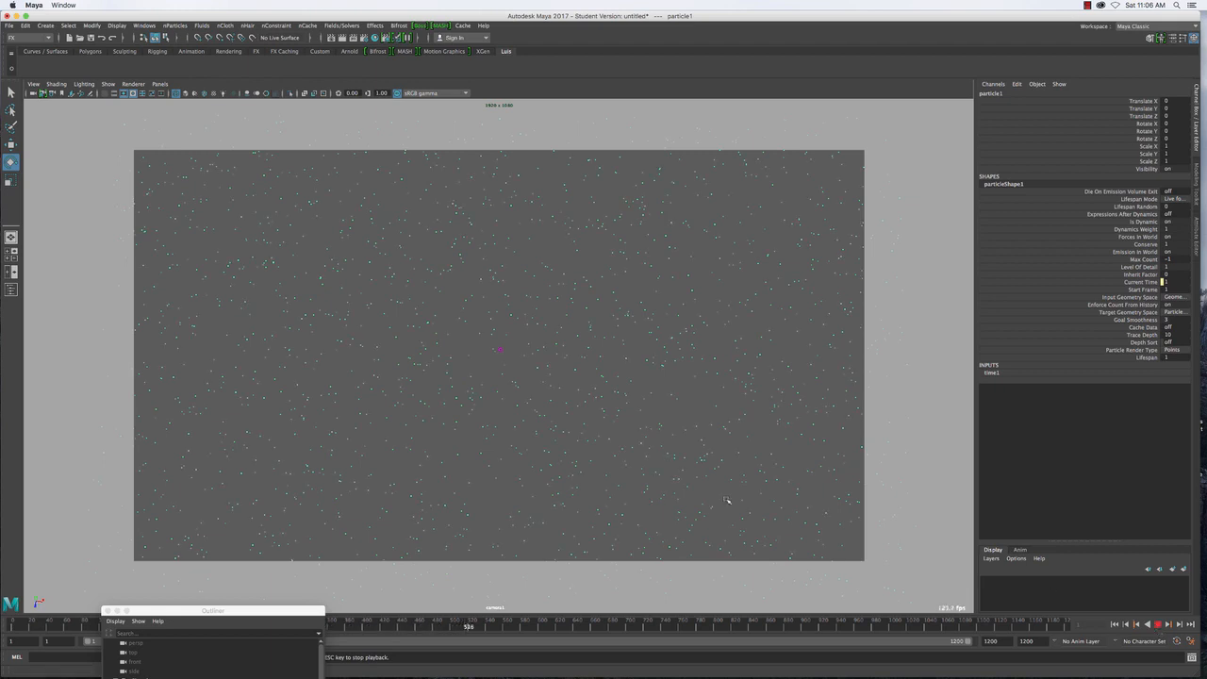
key("Escape")
key("e")
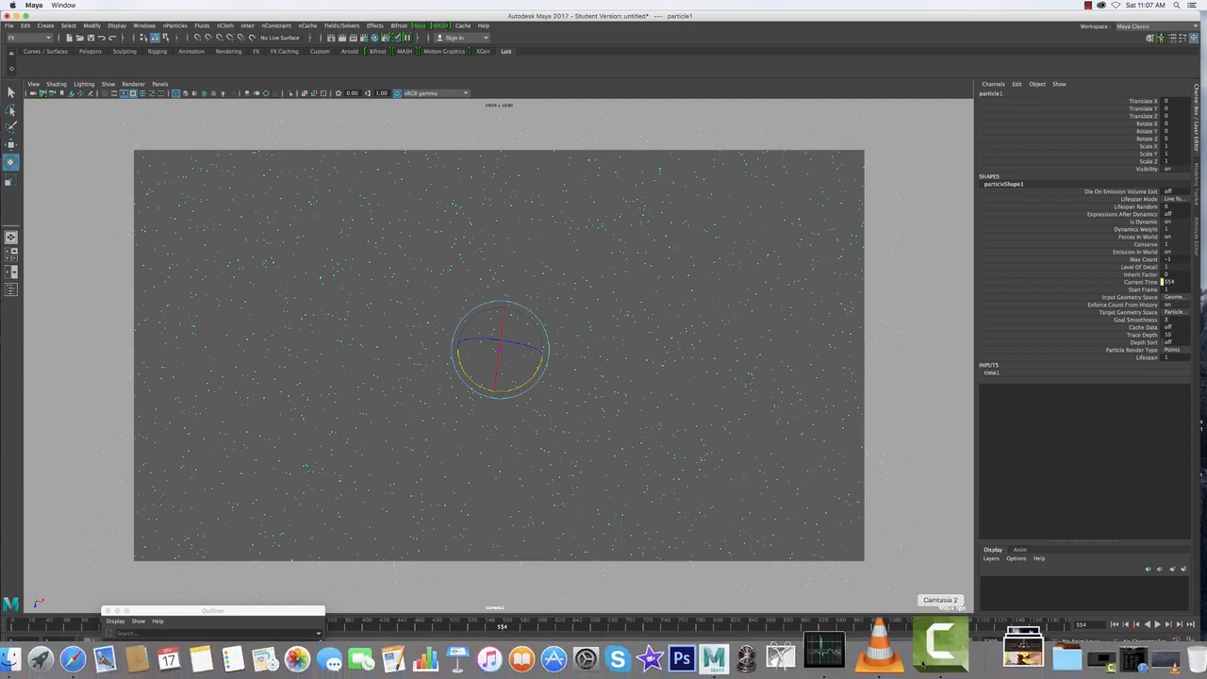
Switch to VLC to compare the particle density with the bird flock footage, and minimise the video
left_click(896, 649)
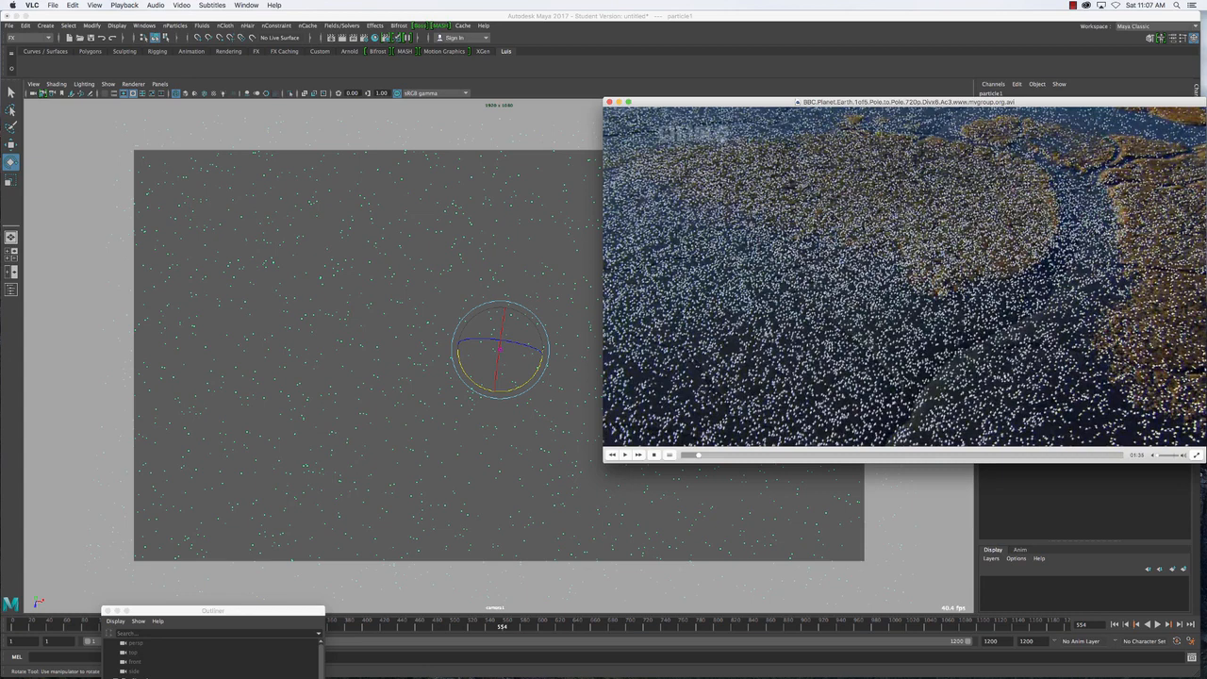
left_click(618, 101)
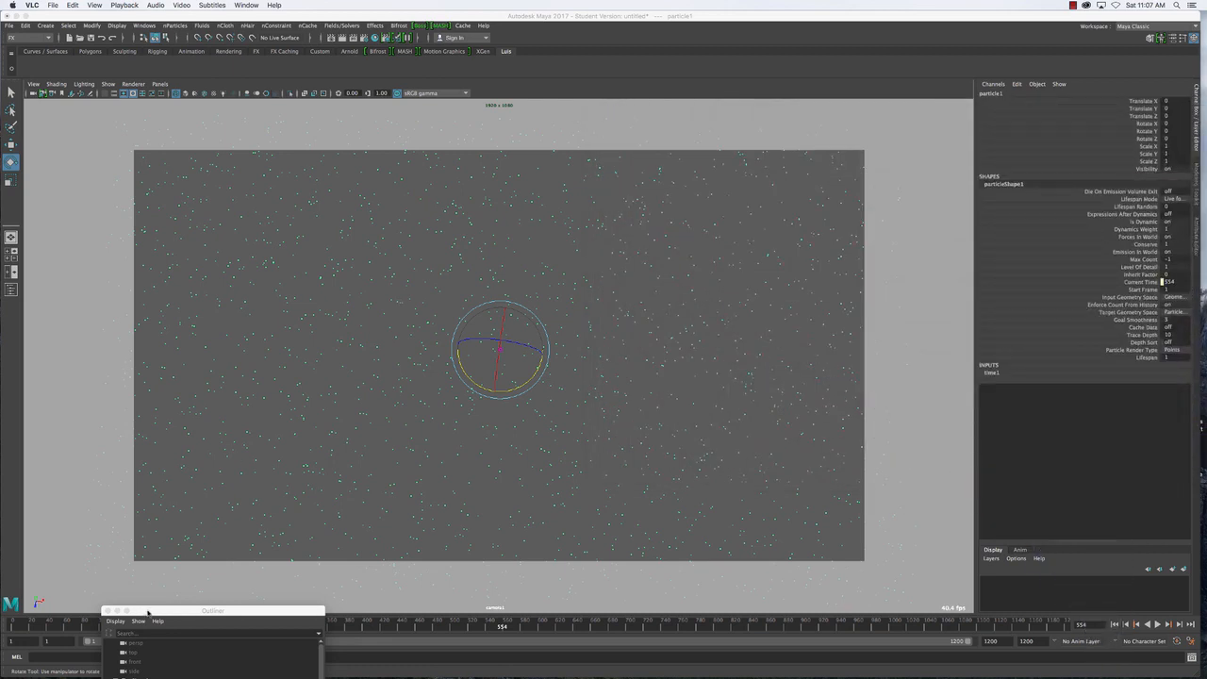
mouse_move(728, 676)
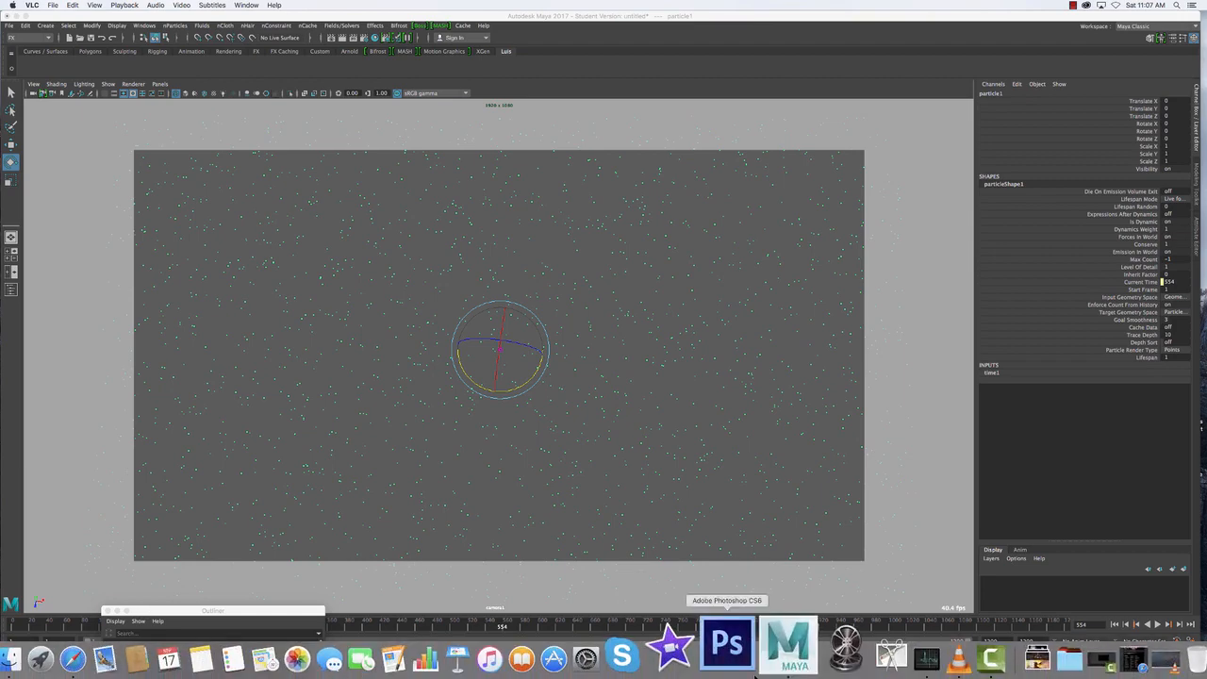
left_click(900, 642)
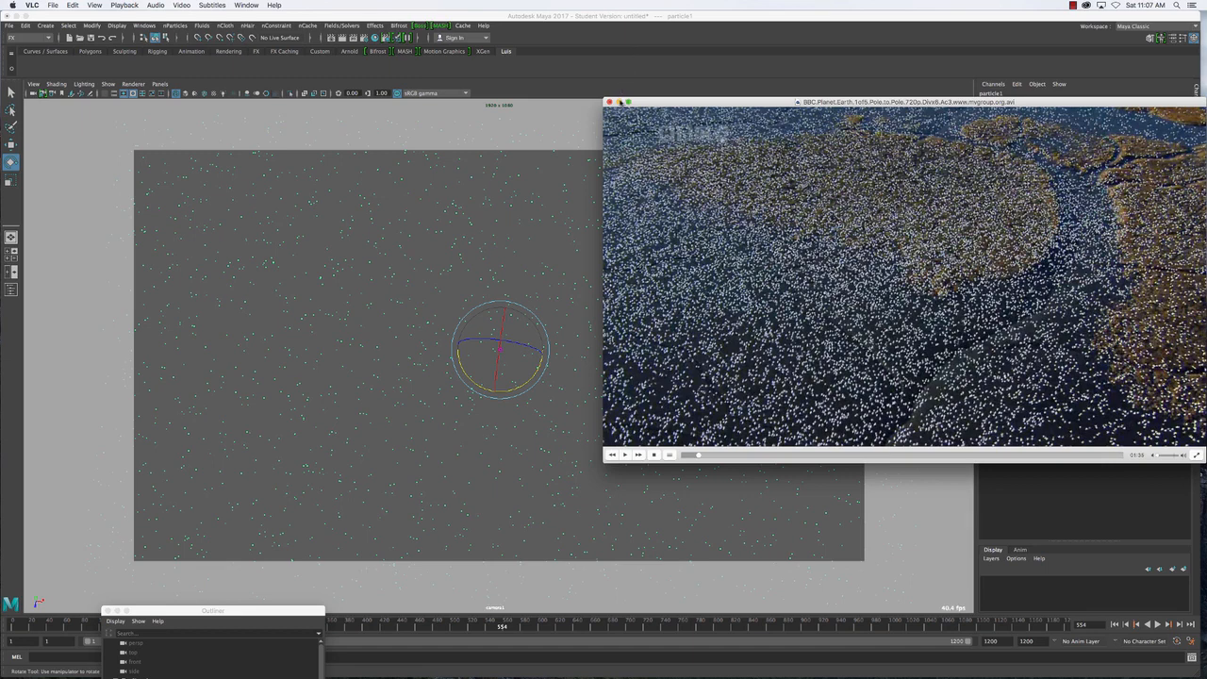
left_click(628, 101)
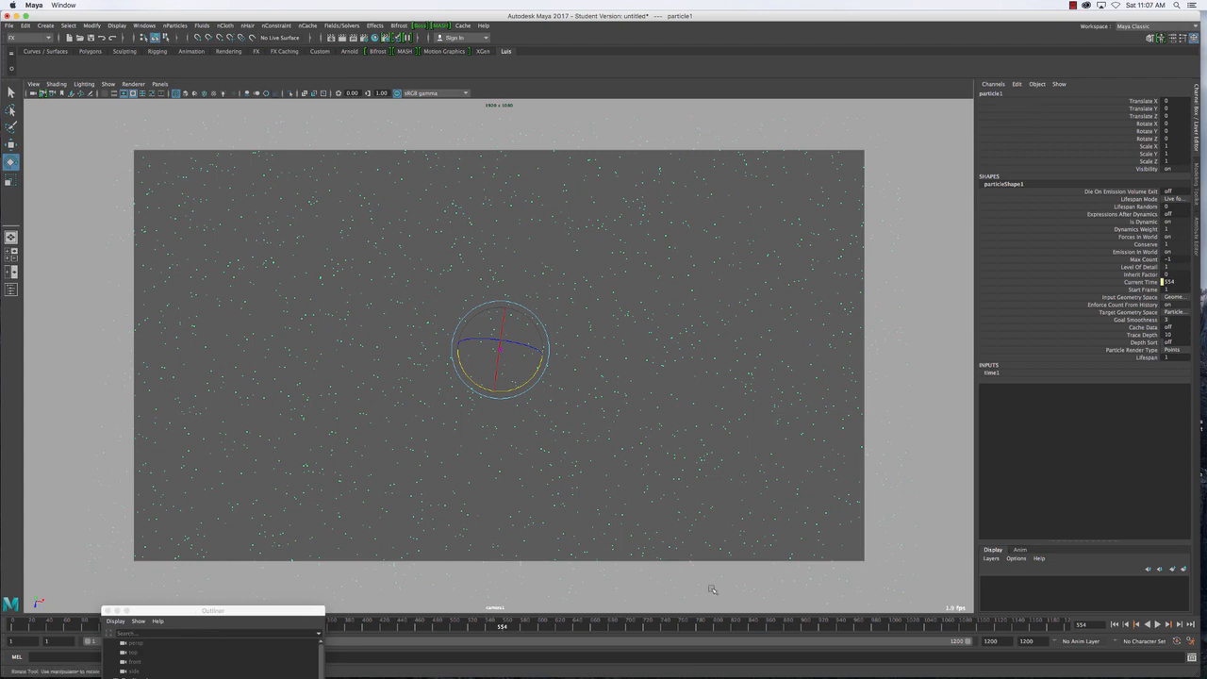
left_click(905, 653)
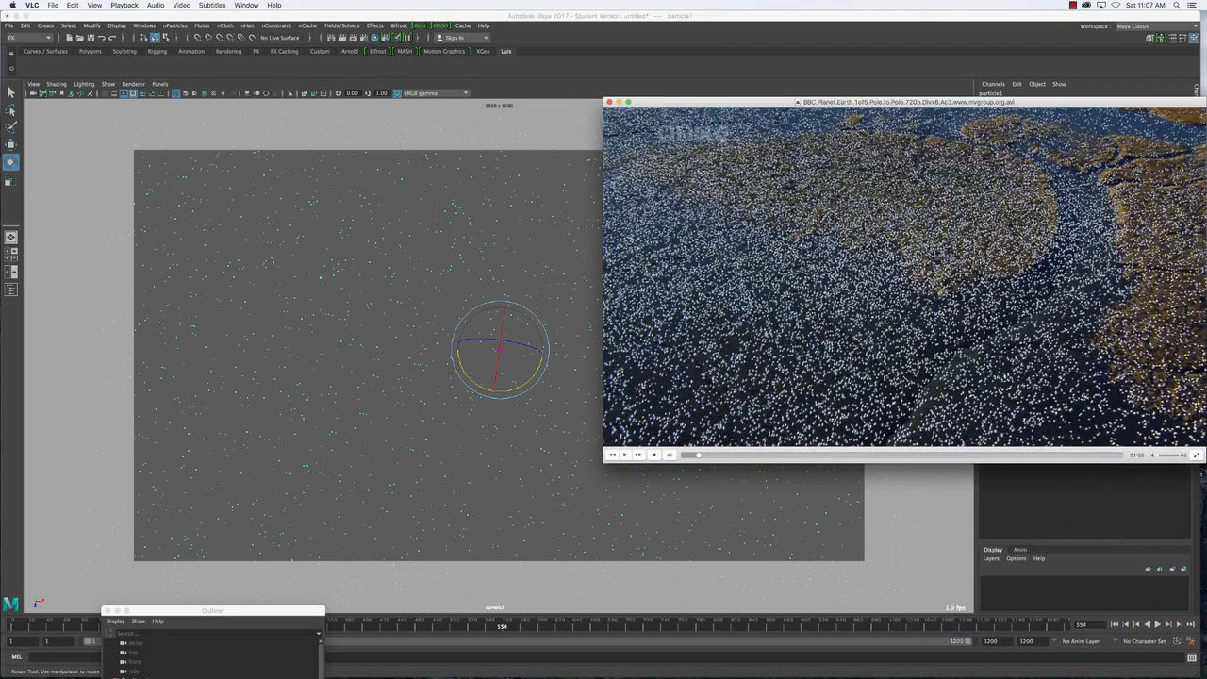
left_click(619, 102)
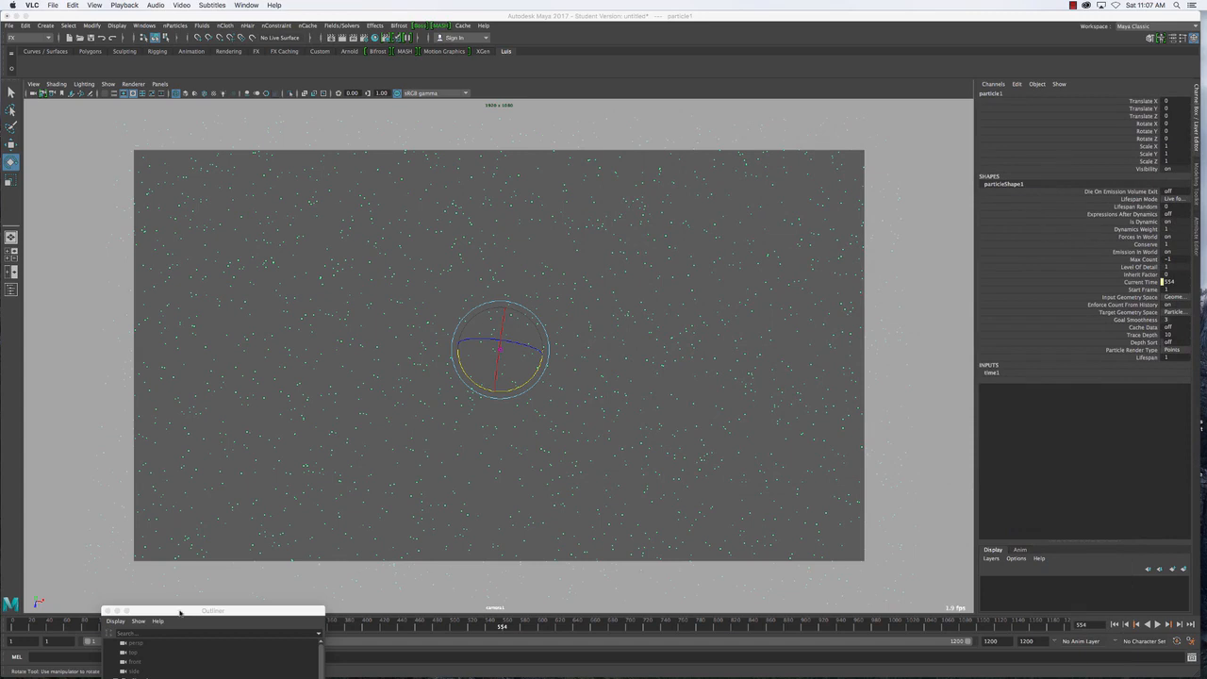
Select the particle object and show its particleShape1 attributes, keeping the Outliner beside the camera frame
left_click_drag(180, 613, 178, 641)
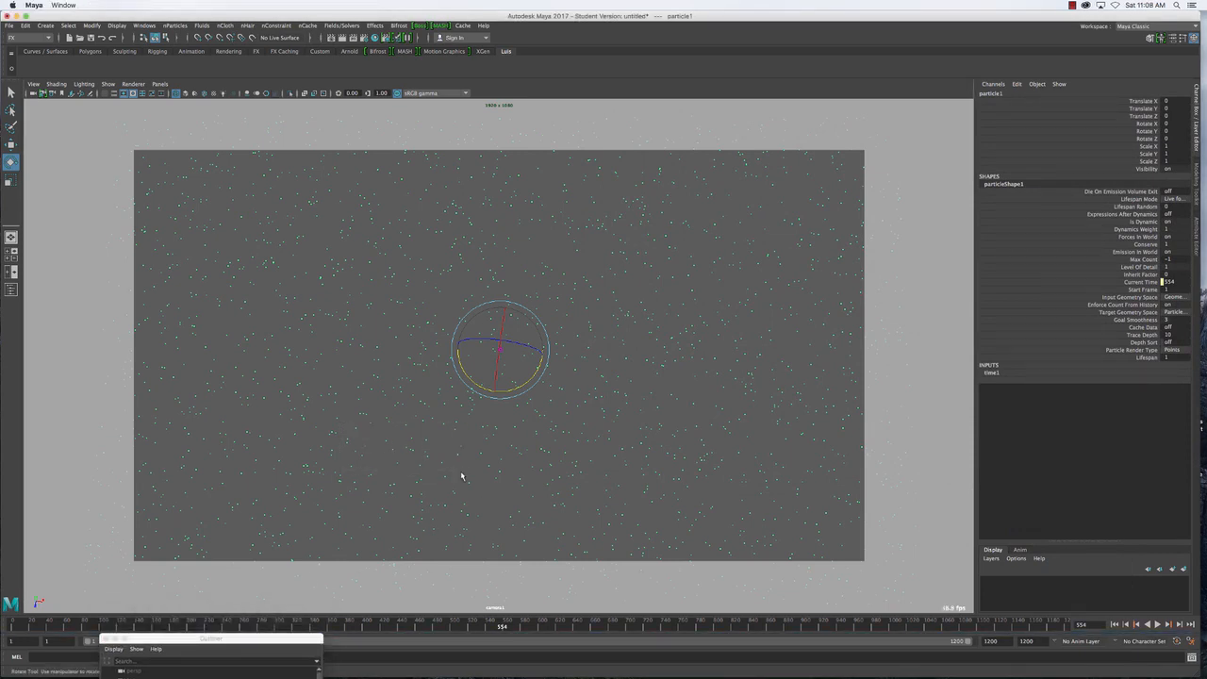
left_click_drag(375, 427, 434, 468)
key("ctrl+a")
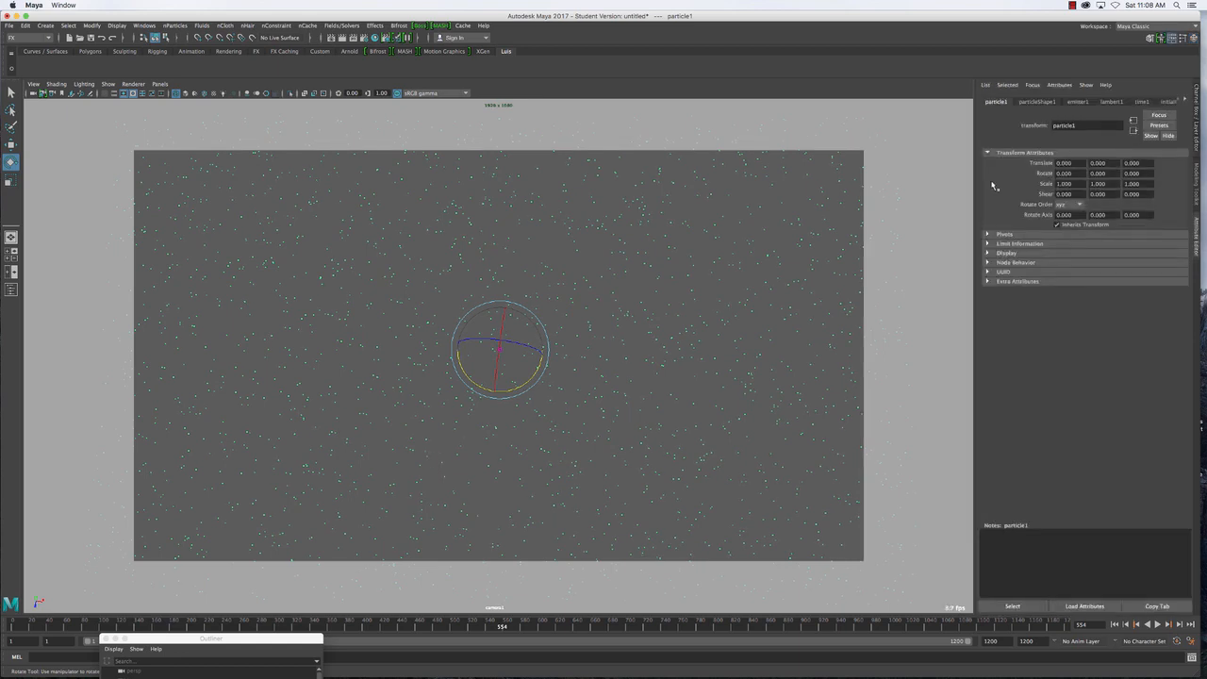
left_click(1038, 102)
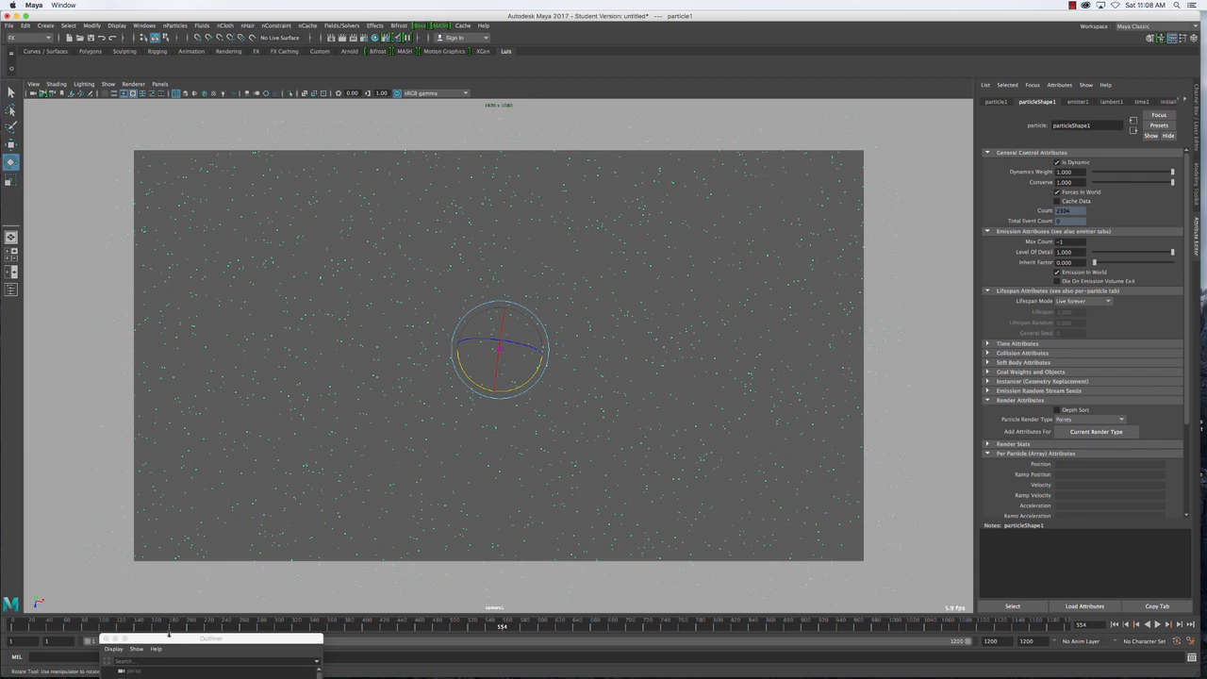
left_click_drag(170, 640, 177, 561)
left_click_drag(175, 460, 91, 232)
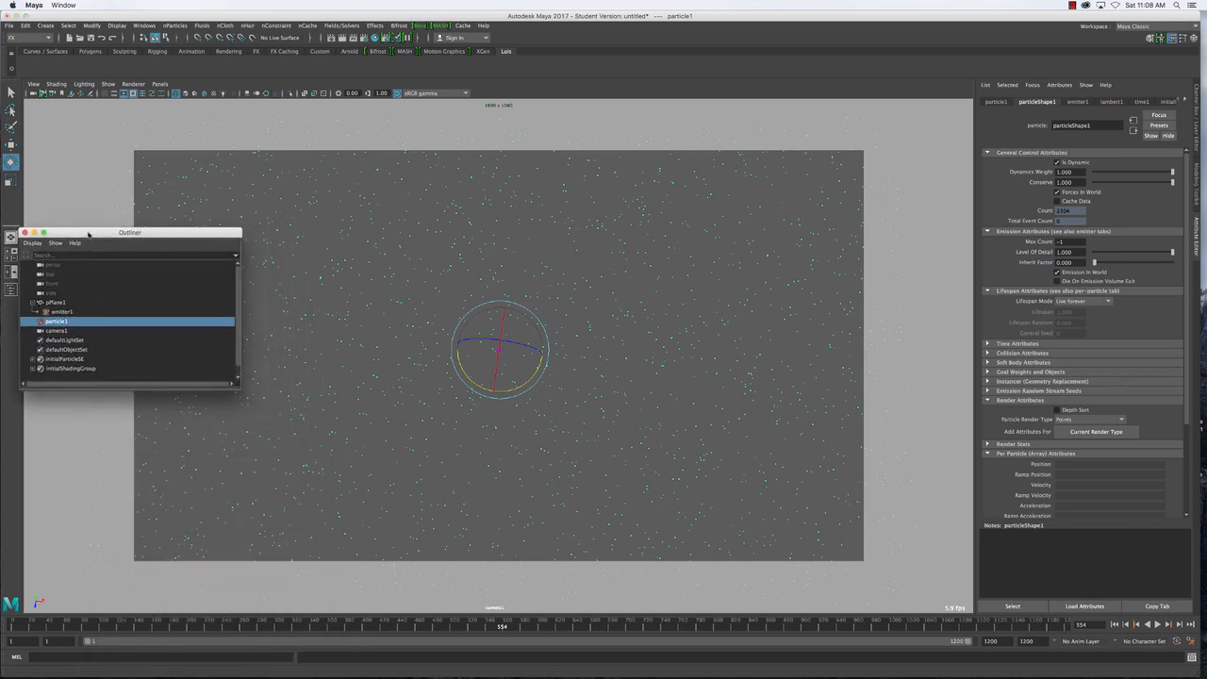
left_click(55, 322)
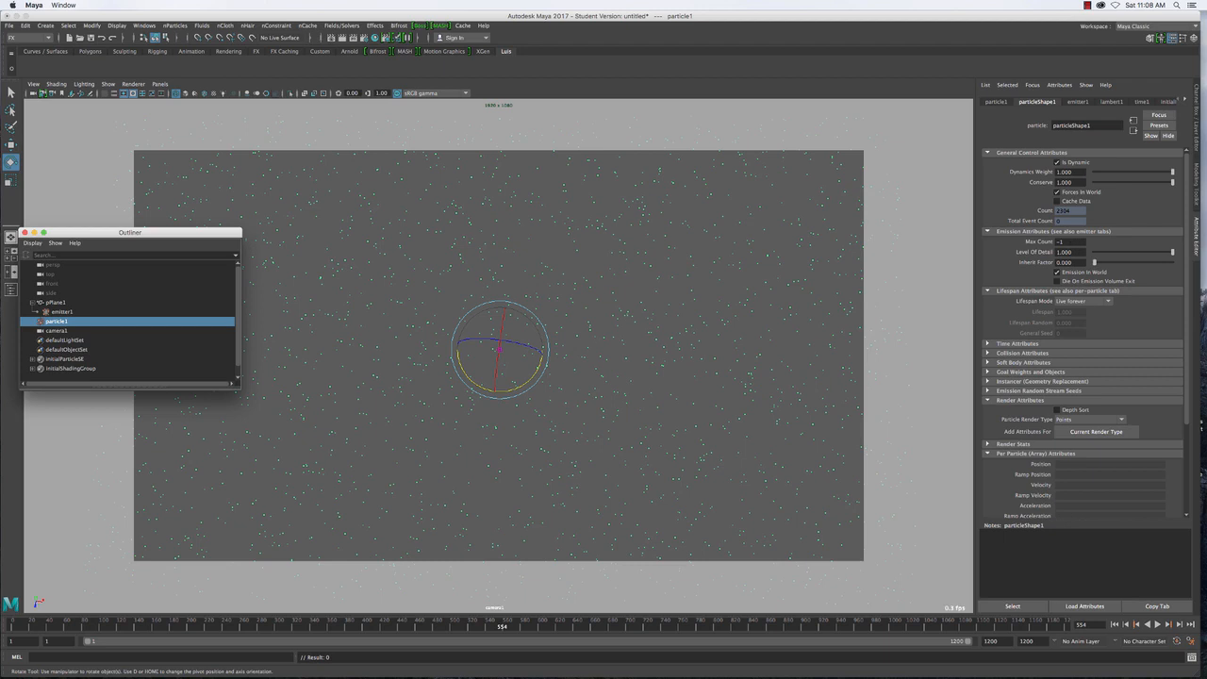
Set the particles' Max Count to 293000, replay the emission from the start, and return to the first frame
left_click(1067, 242)
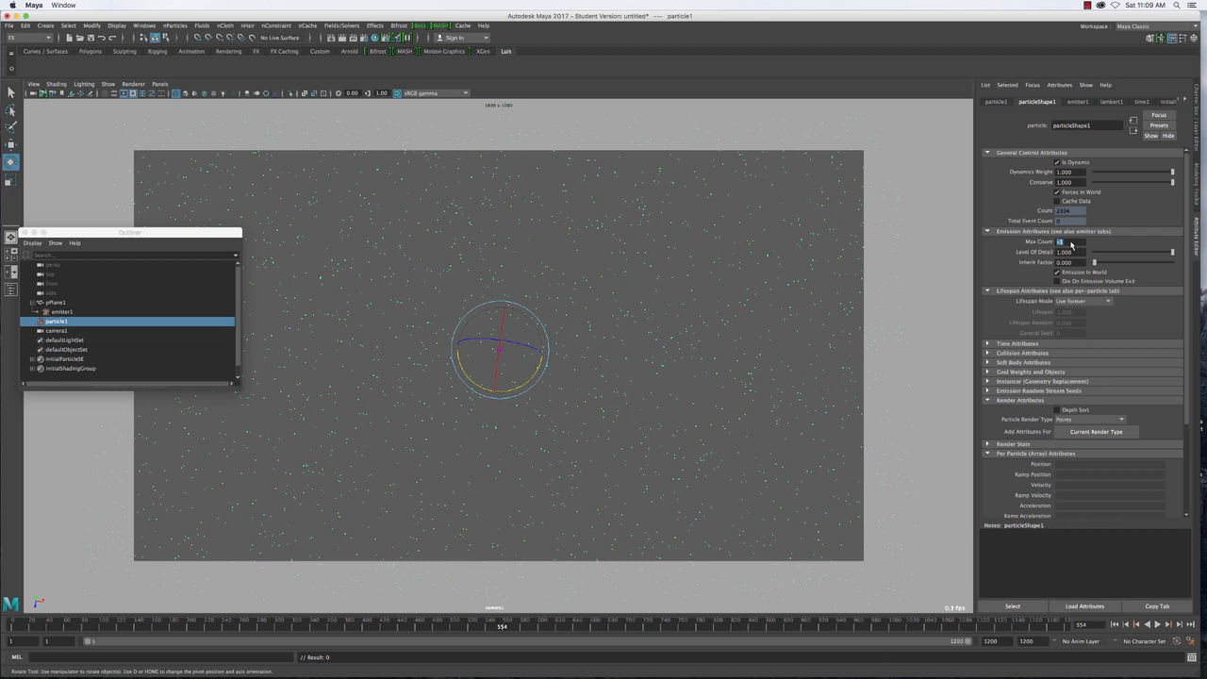
type("293000")
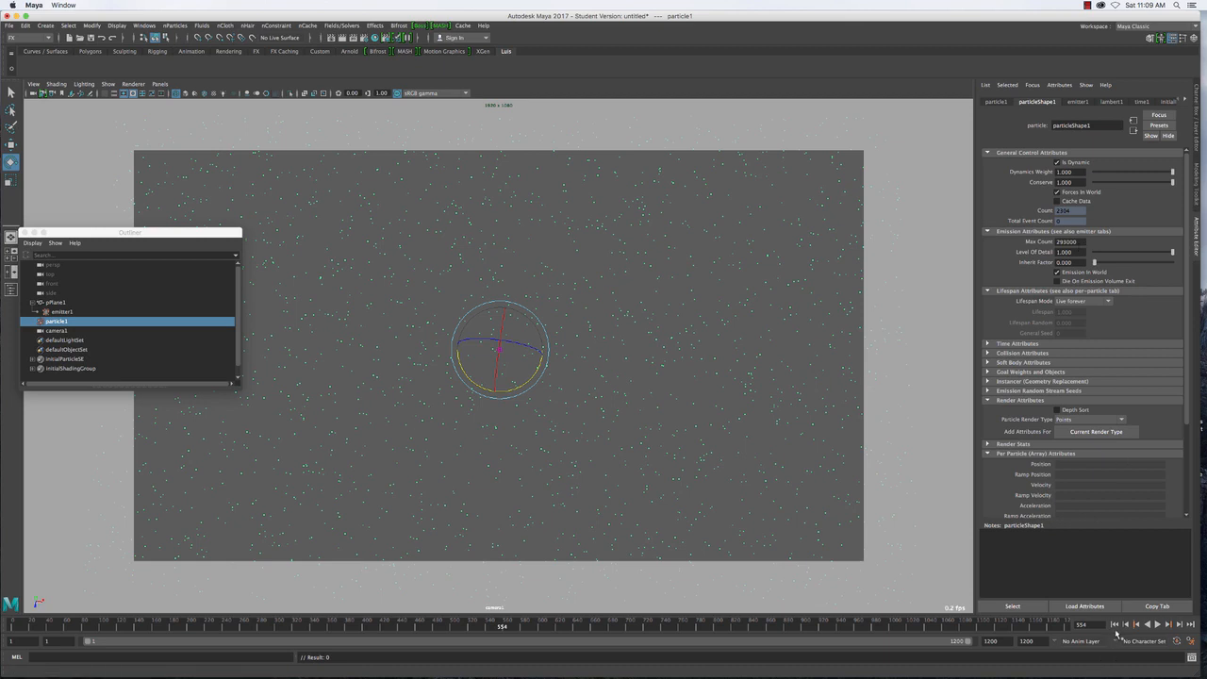
left_click(1115, 624)
left_click(1157, 626)
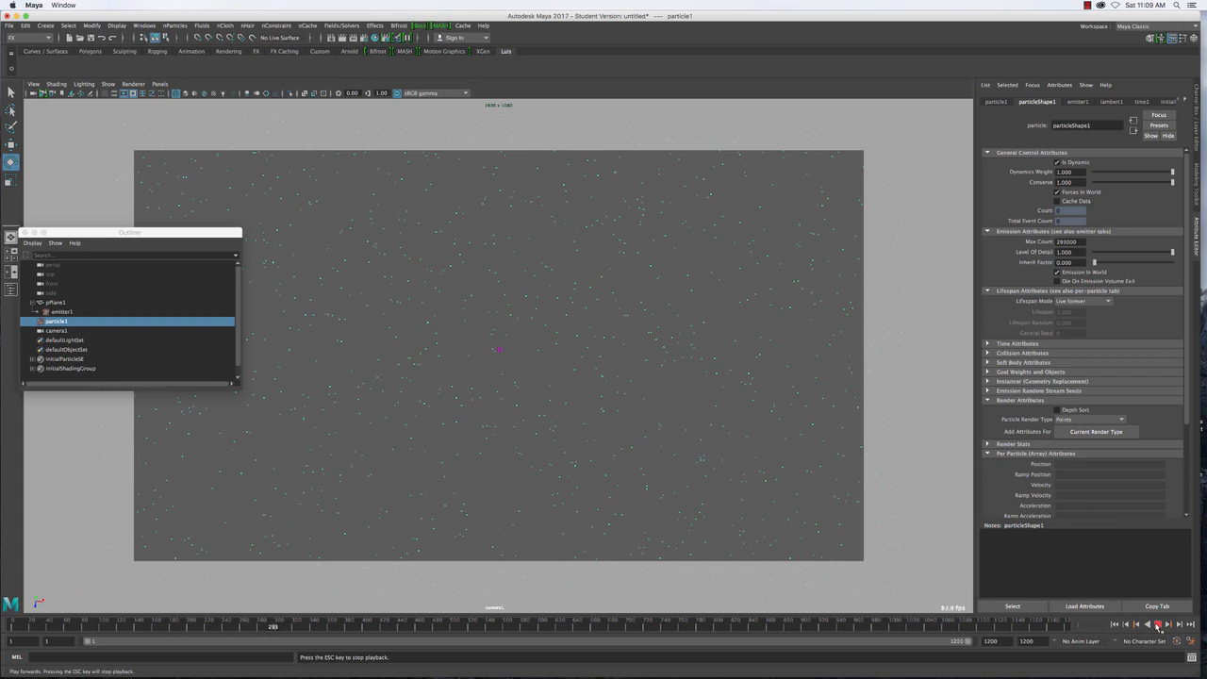
left_click(1158, 626)
left_click(1116, 625)
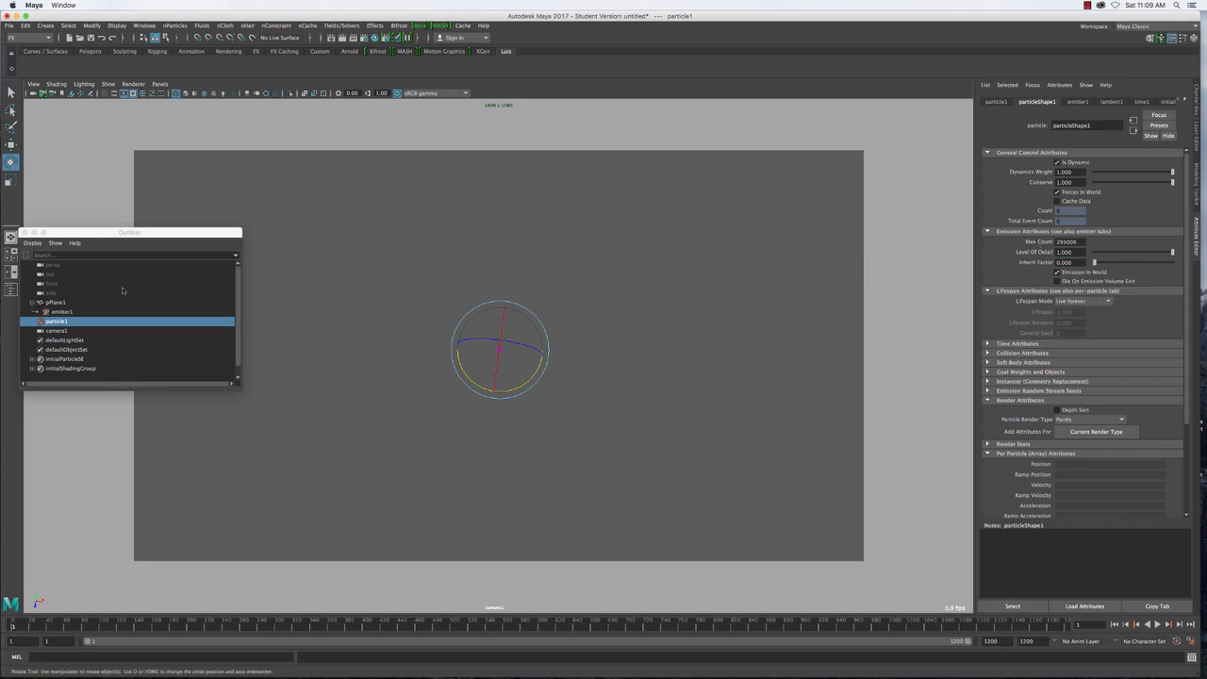
Set the emission rate of the plane's emitter to 293000 particles per second
left_click(60, 311)
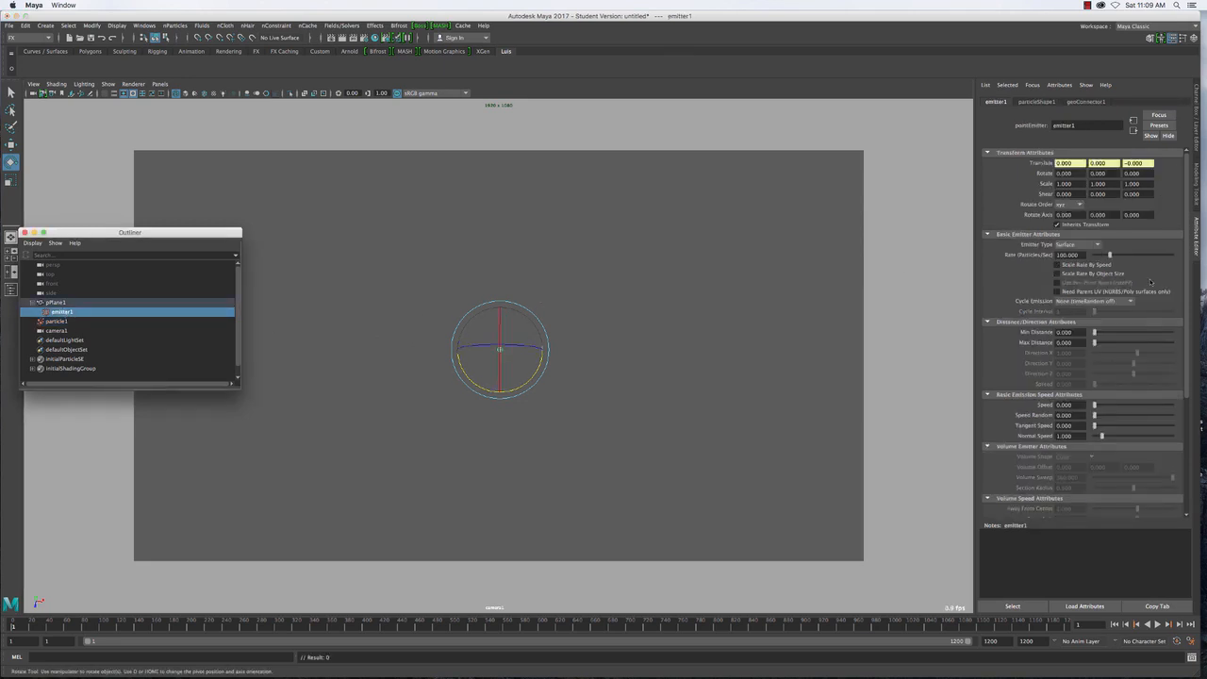
left_click(1067, 256)
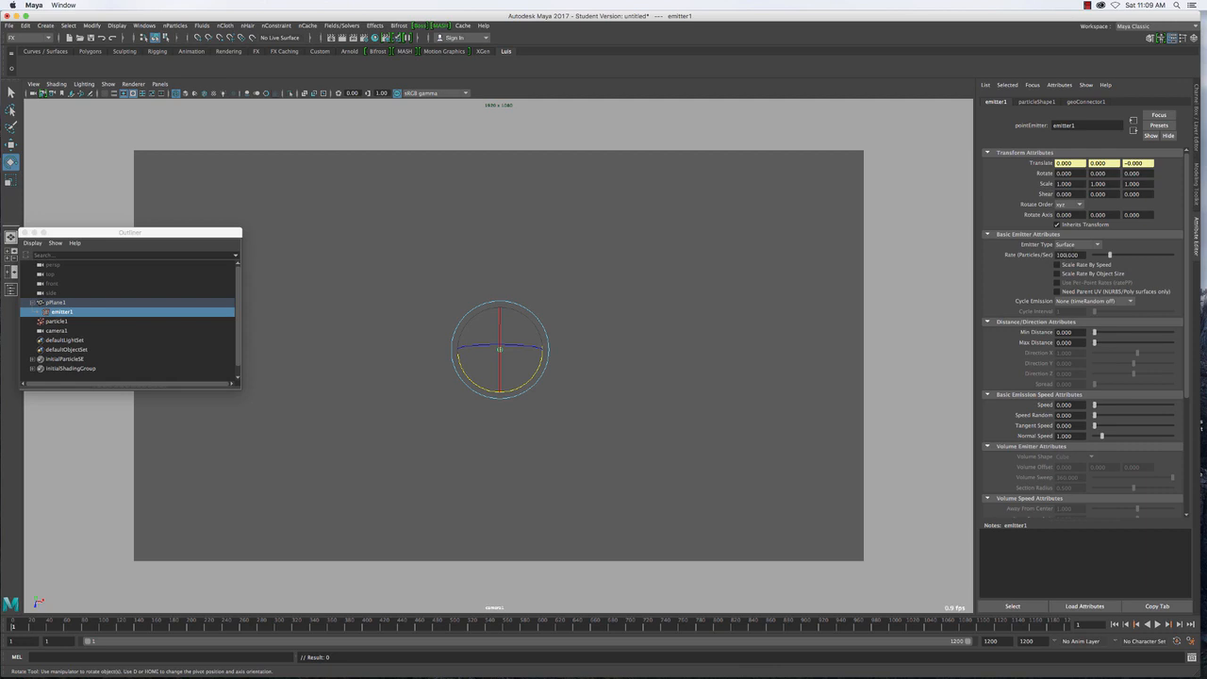
double_click(1073, 256)
type("25000")
key("Return")
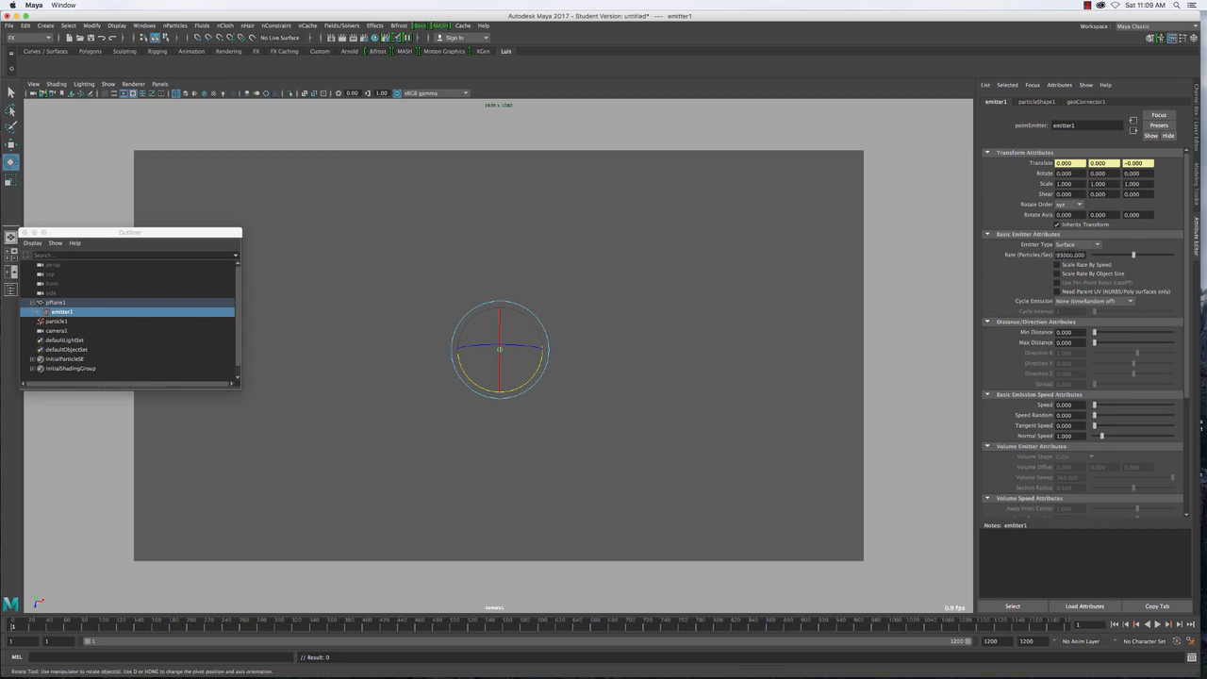
Save the scene as fxMasterLesson2.mb in the fxMasters project's scenes folder, accepting the student version notice
left_click(9, 26)
left_click(42, 73)
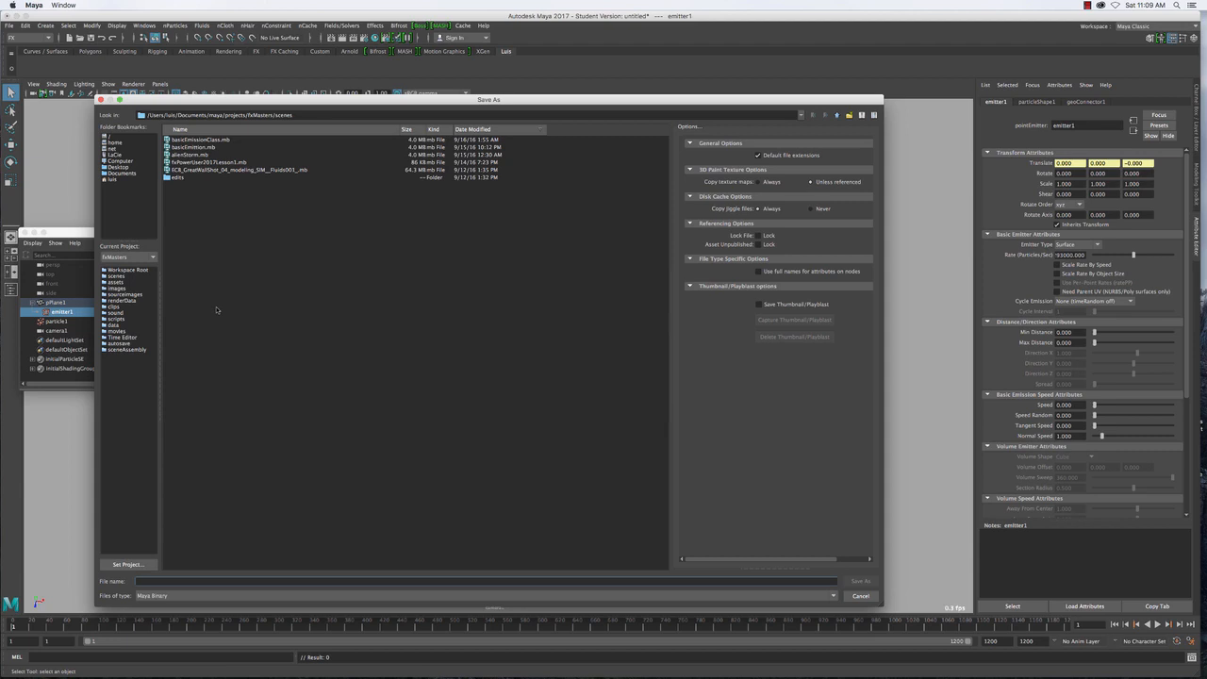
left_click(232, 164)
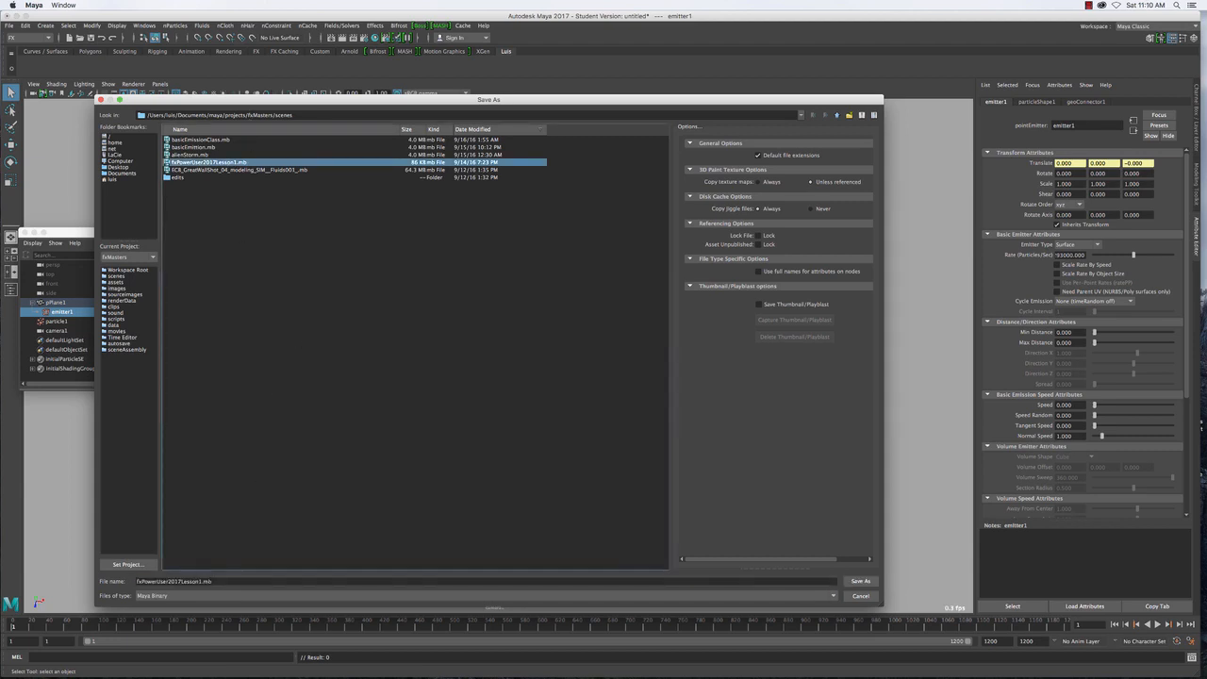
left_click(203, 582)
key("BackSpace")
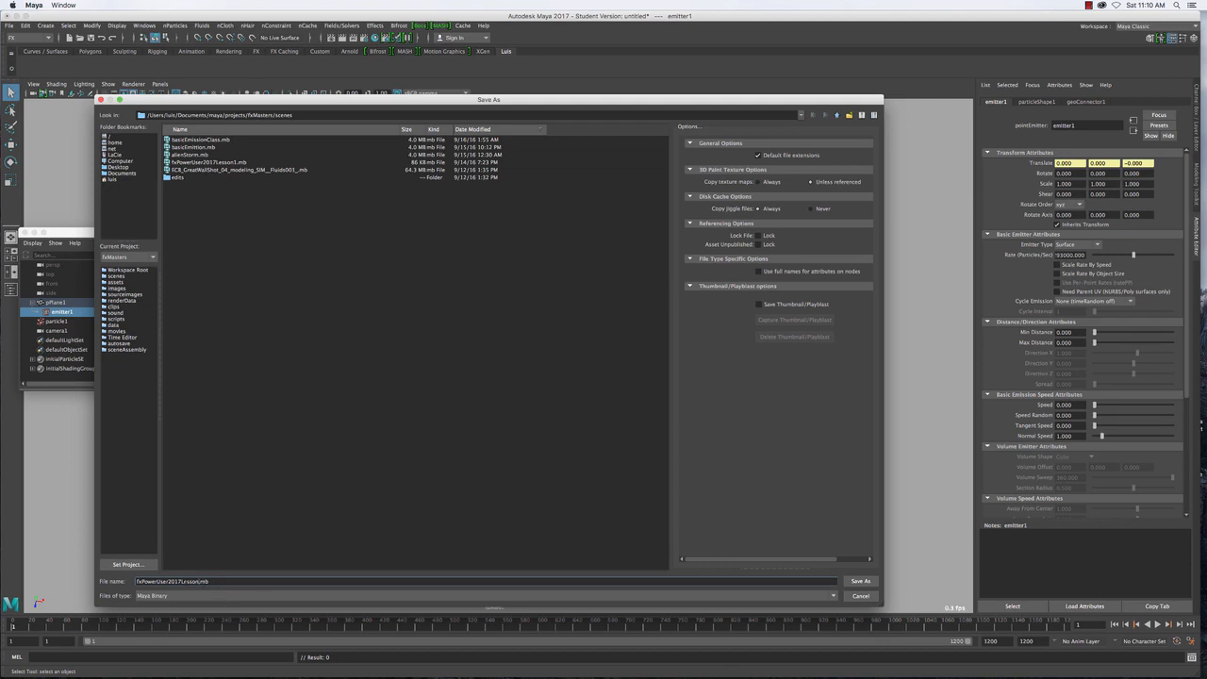
left_click_drag(181, 582, 145, 582)
type("Maste")
key("Return")
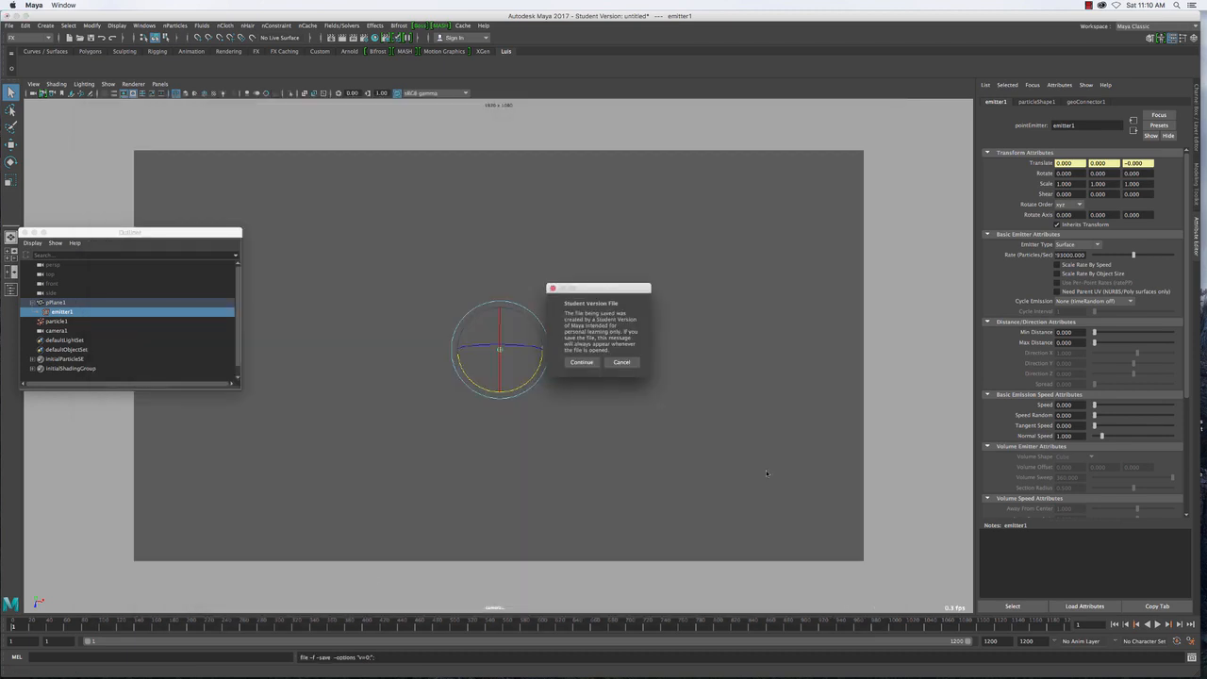
left_click(581, 362)
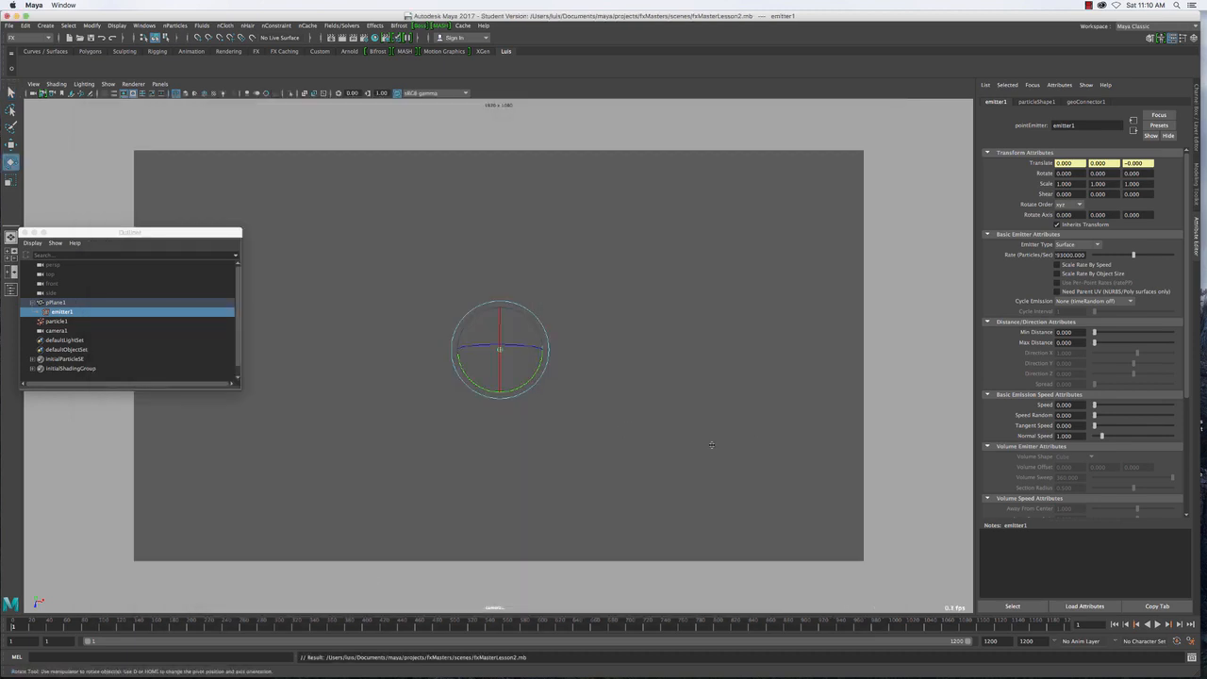
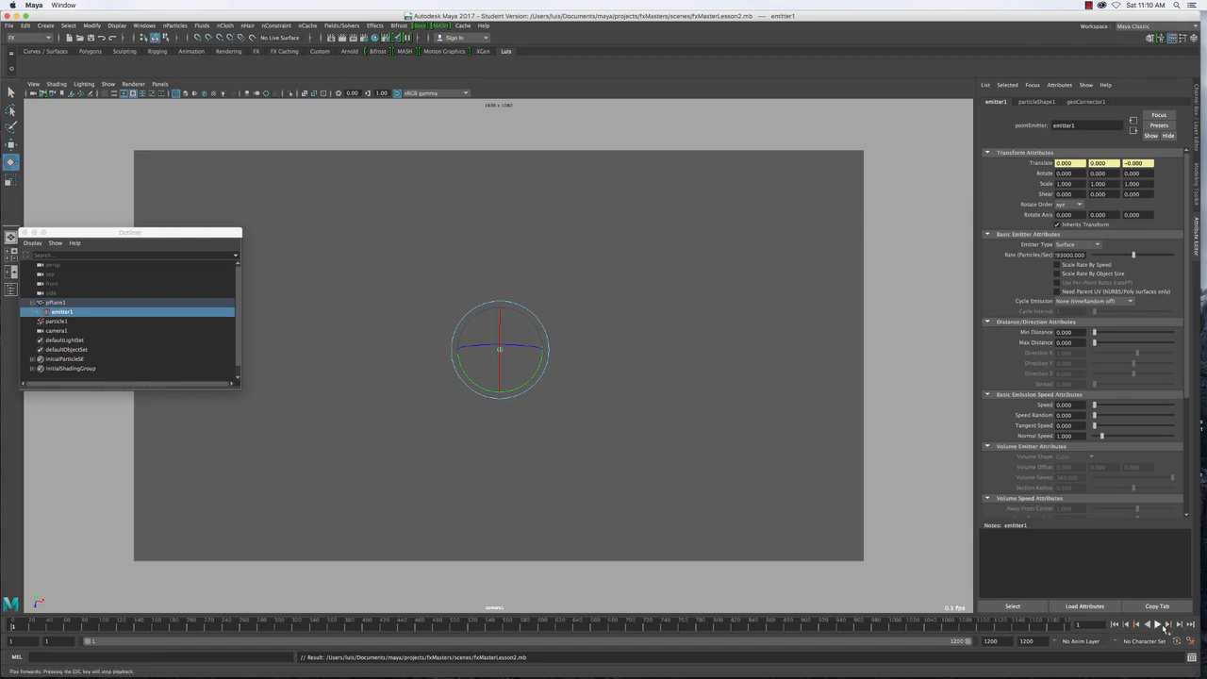
Select the emitted particles and advance the emission frame by frame to frame 8
left_click(1180, 626)
left_click(530, 492)
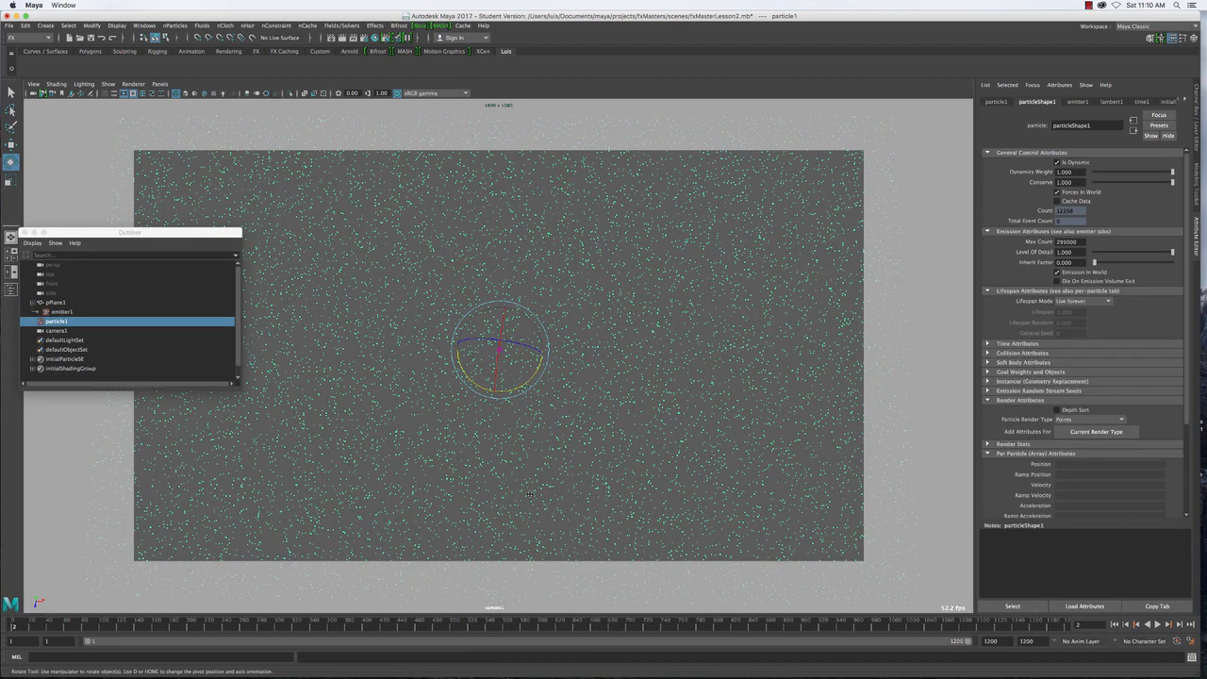
left_click(1179, 625)
left_click(1179, 626)
left_click(1179, 625)
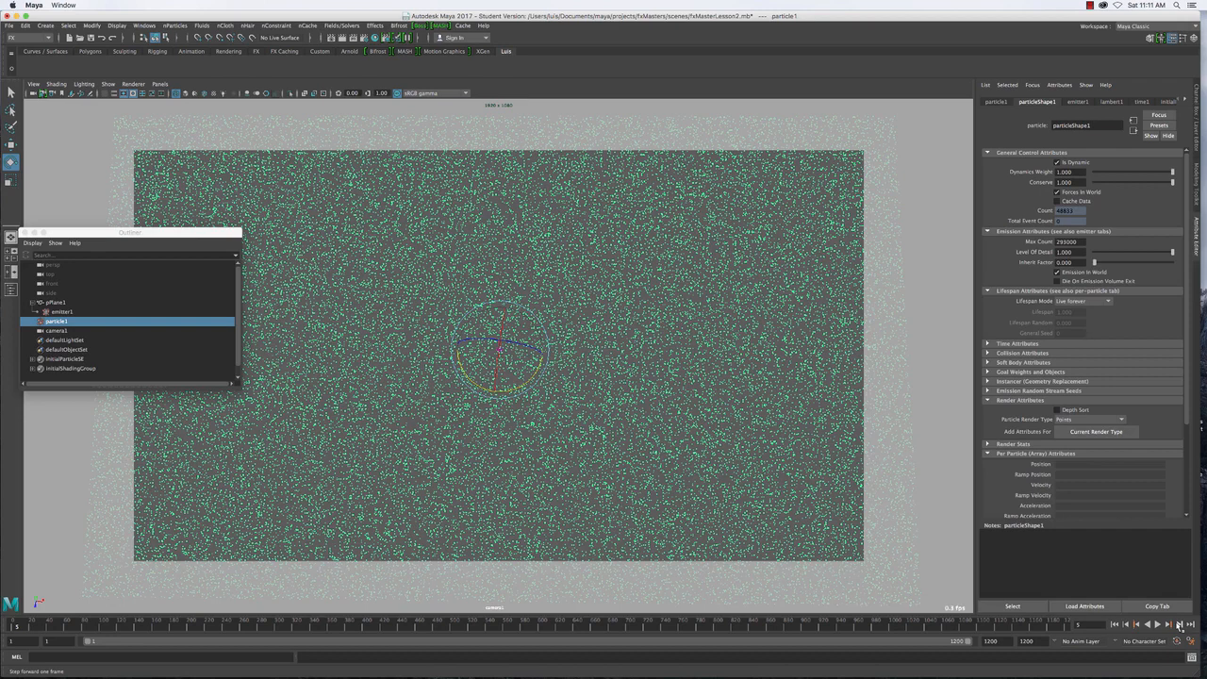
left_click(1179, 626)
left_click(1179, 626)
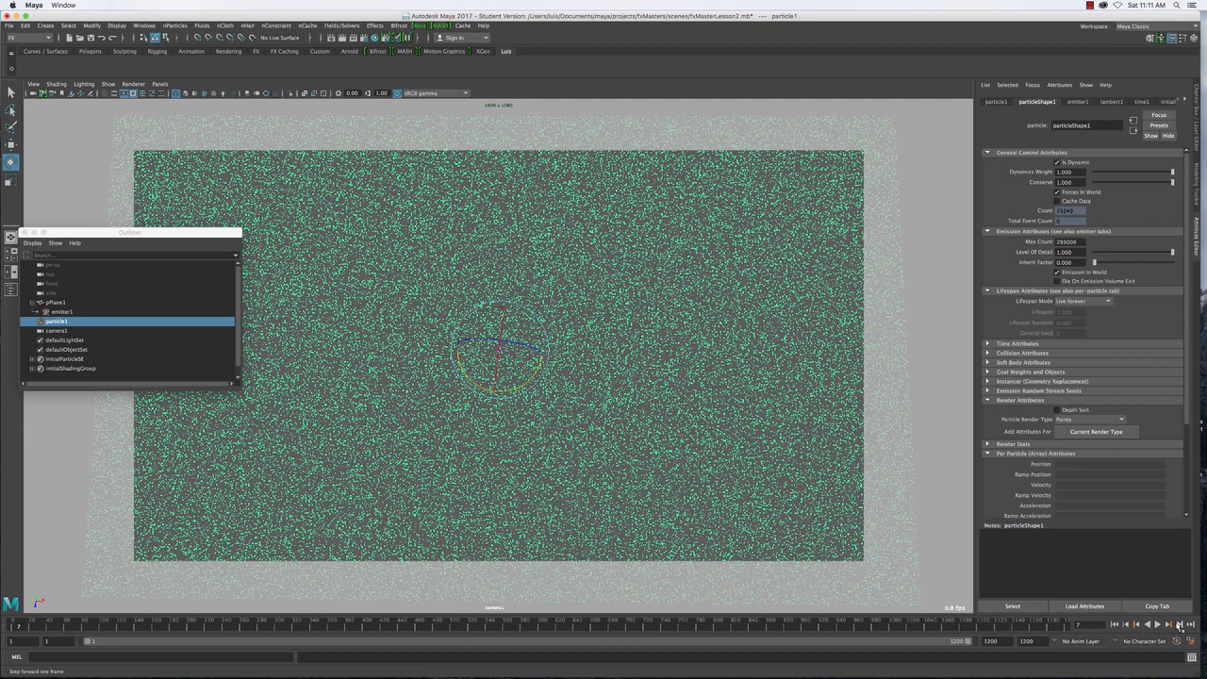
left_click(1179, 625)
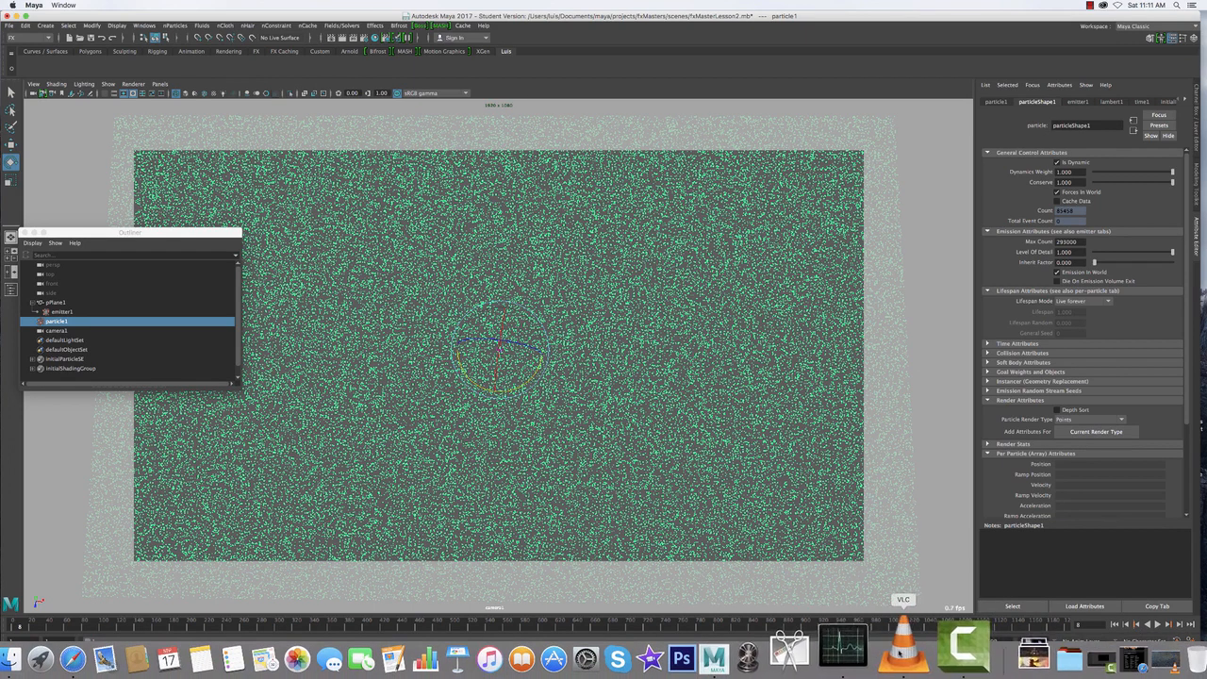
Switch to VLC to compare the particle density with the bird footage, move the video out of the way, and return to Maya
left_click(901, 651)
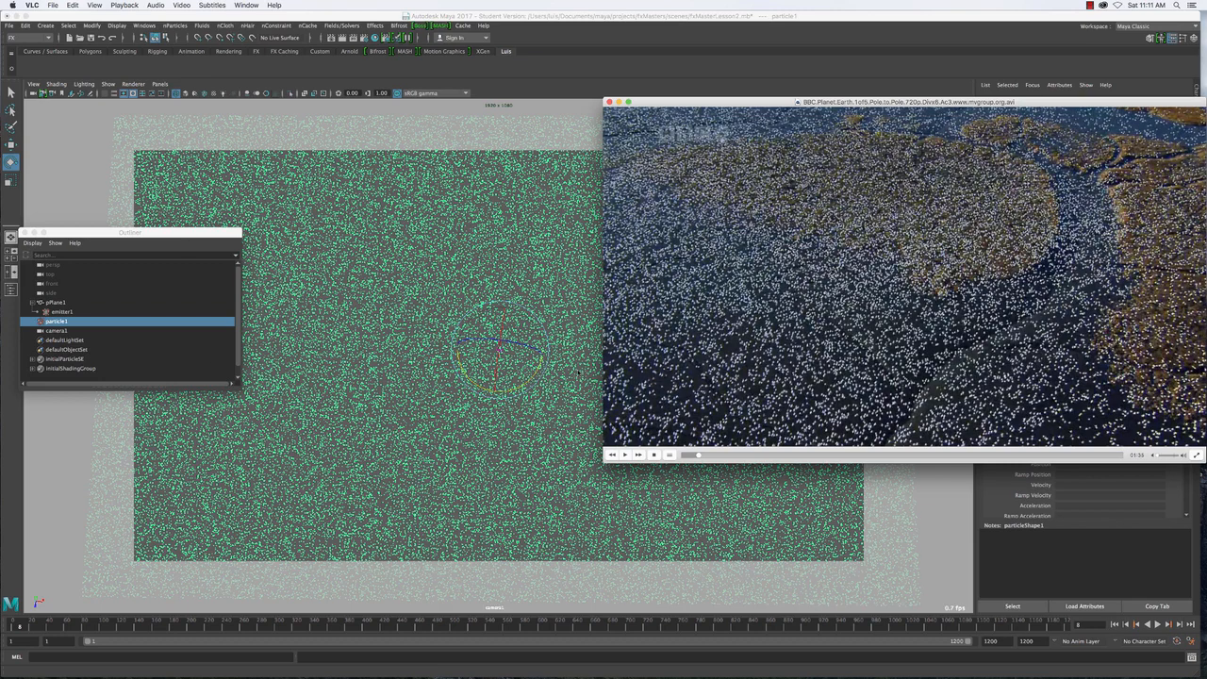
left_click_drag(663, 104, 778, 614)
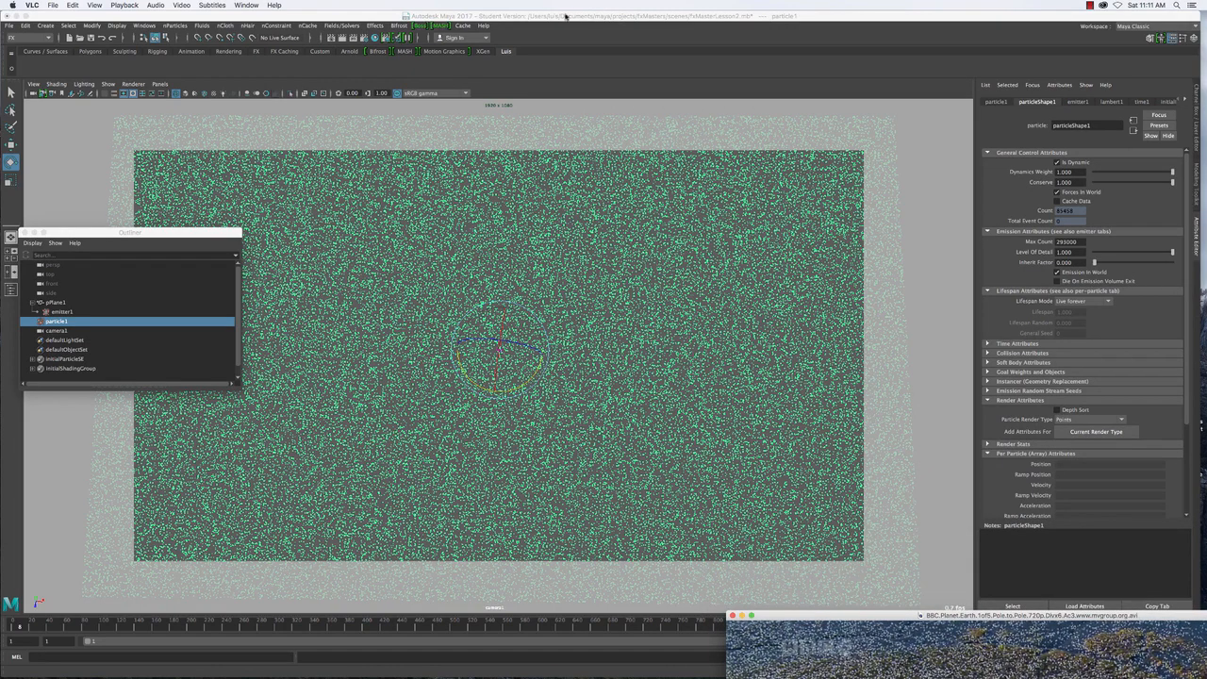
left_click(503, 307)
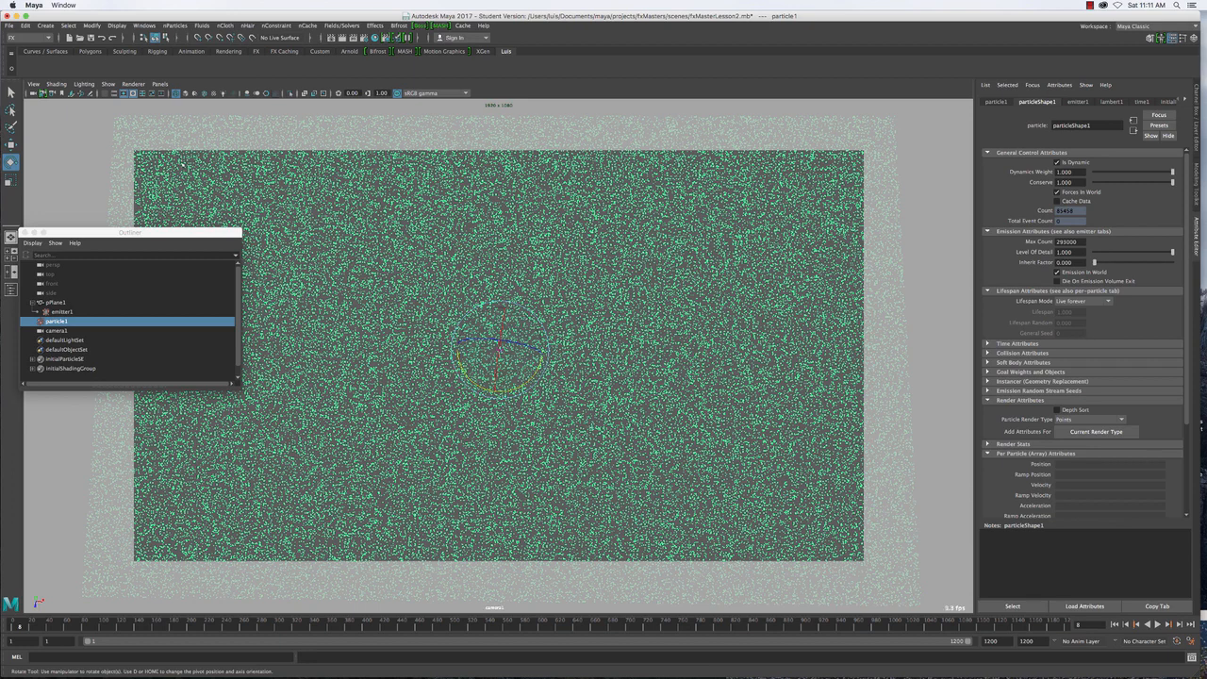
Shift the Outliner aside and advance the emission frame by frame to frame 26, checking the particle count
left_click_drag(107, 235, 95, 204)
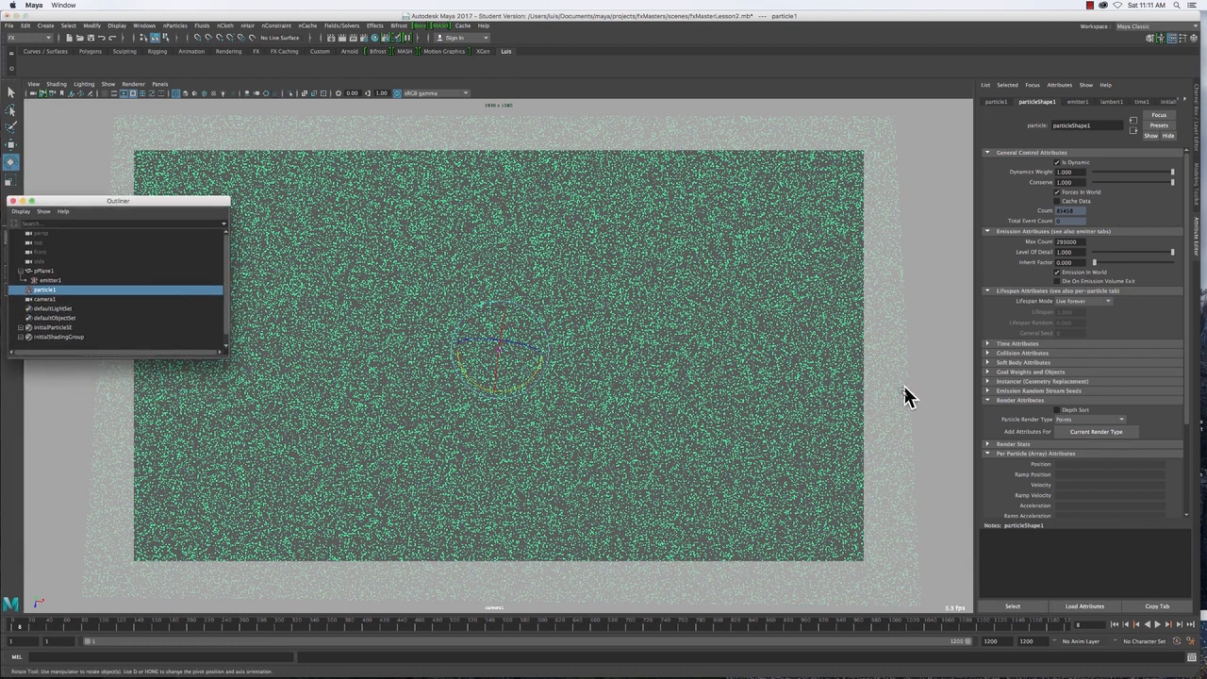
left_click(1178, 624)
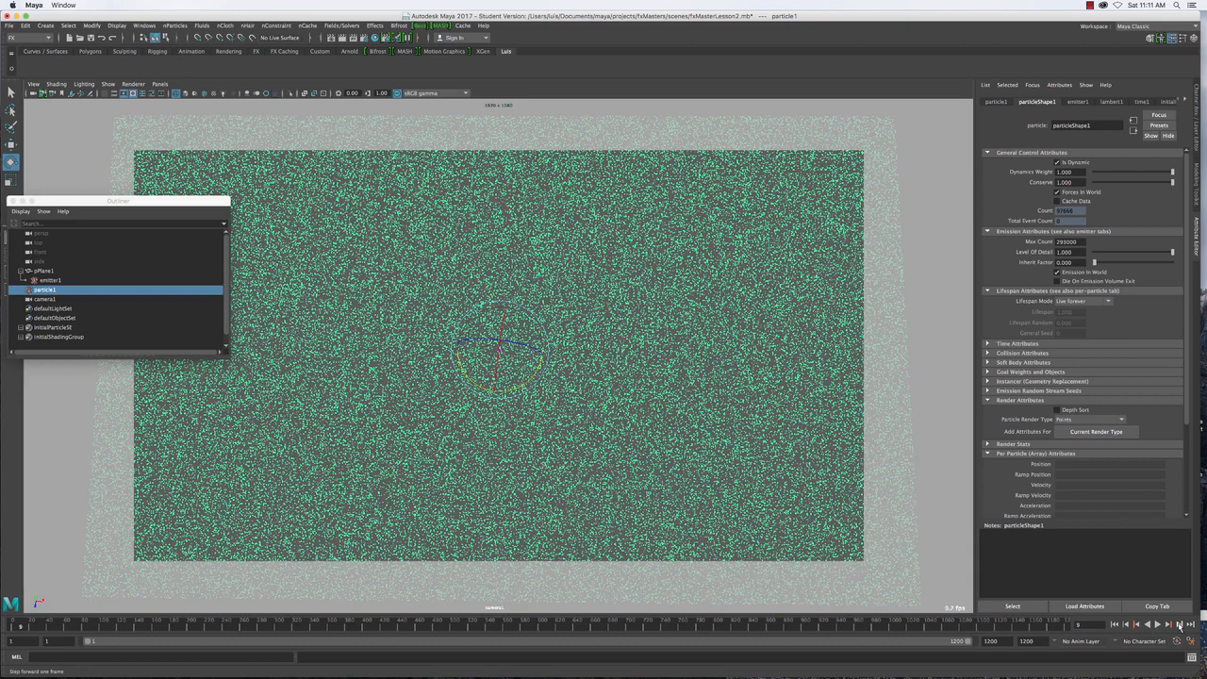
left_click(1179, 625)
left_click(1179, 626)
left_click(1179, 625)
left_click(1179, 625)
left_click(1179, 626)
left_click(1179, 625)
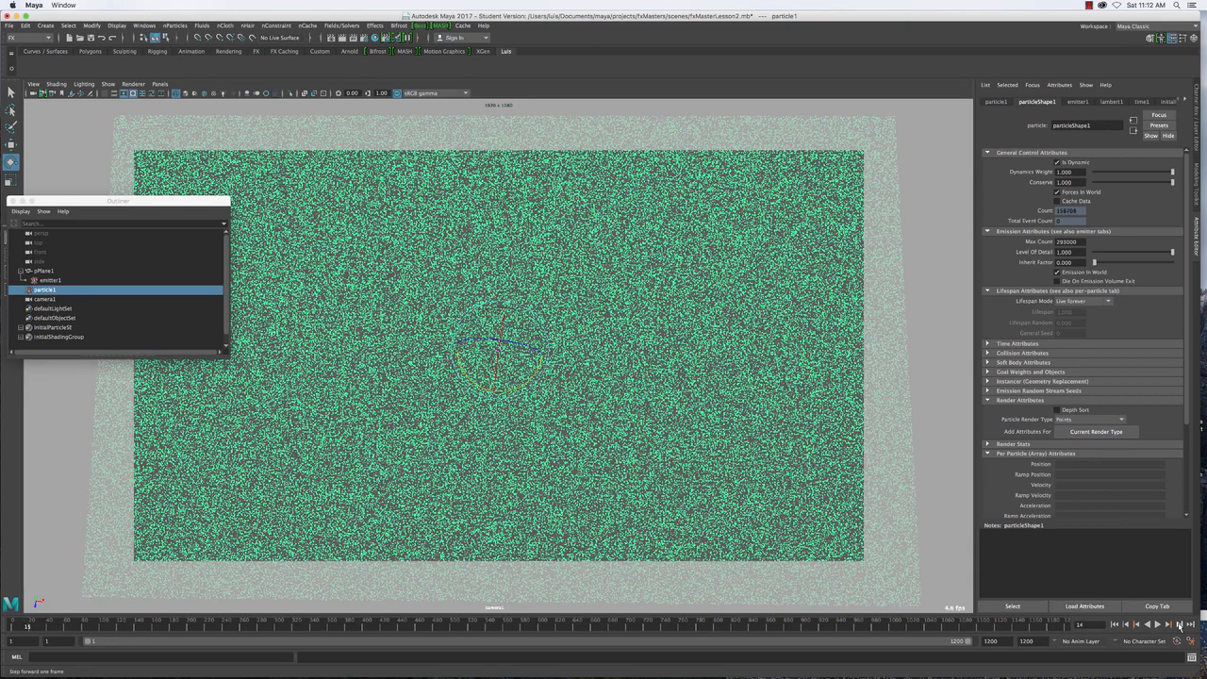
left_click(1179, 626)
left_click(1179, 626)
left_click(1179, 626)
left_click(1179, 625)
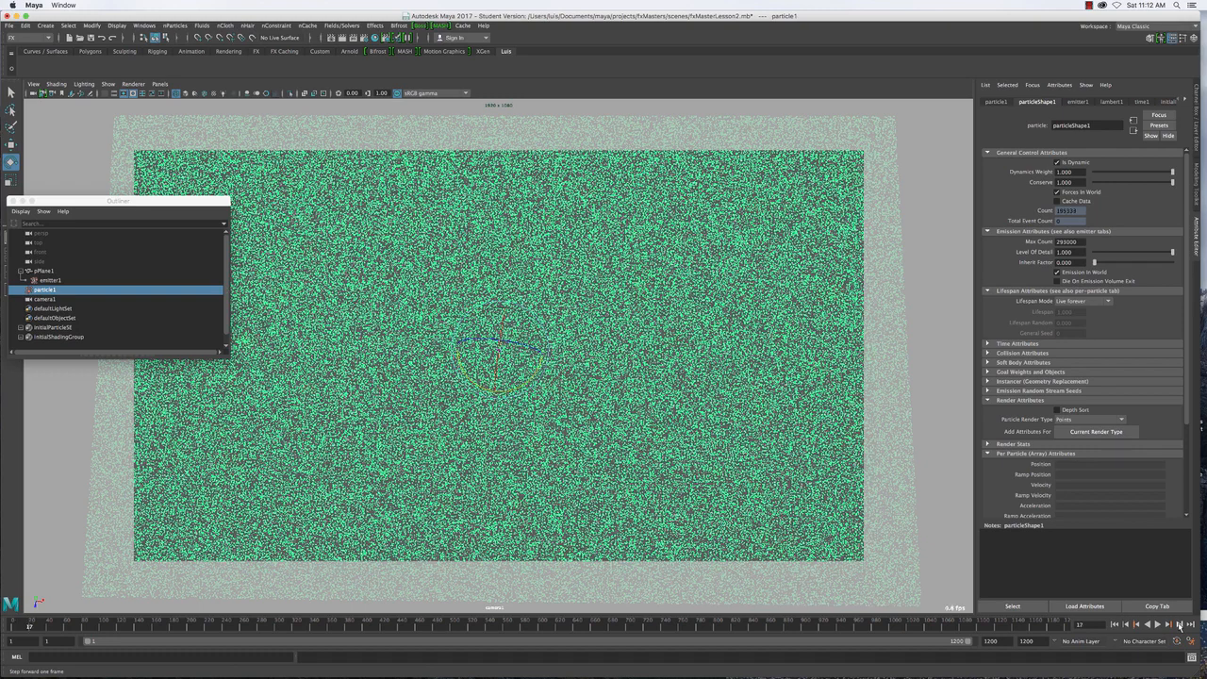
left_click(1179, 626)
left_click(1179, 626)
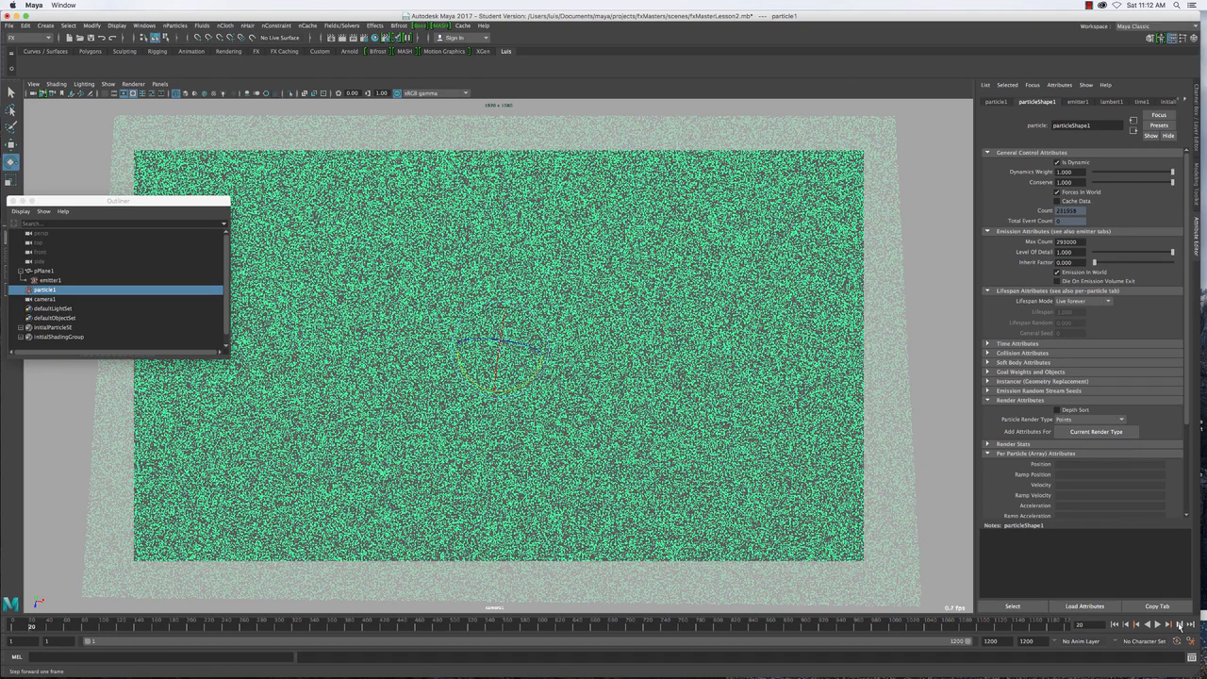
left_click(1179, 625)
left_click(1179, 626)
left_click(1179, 625)
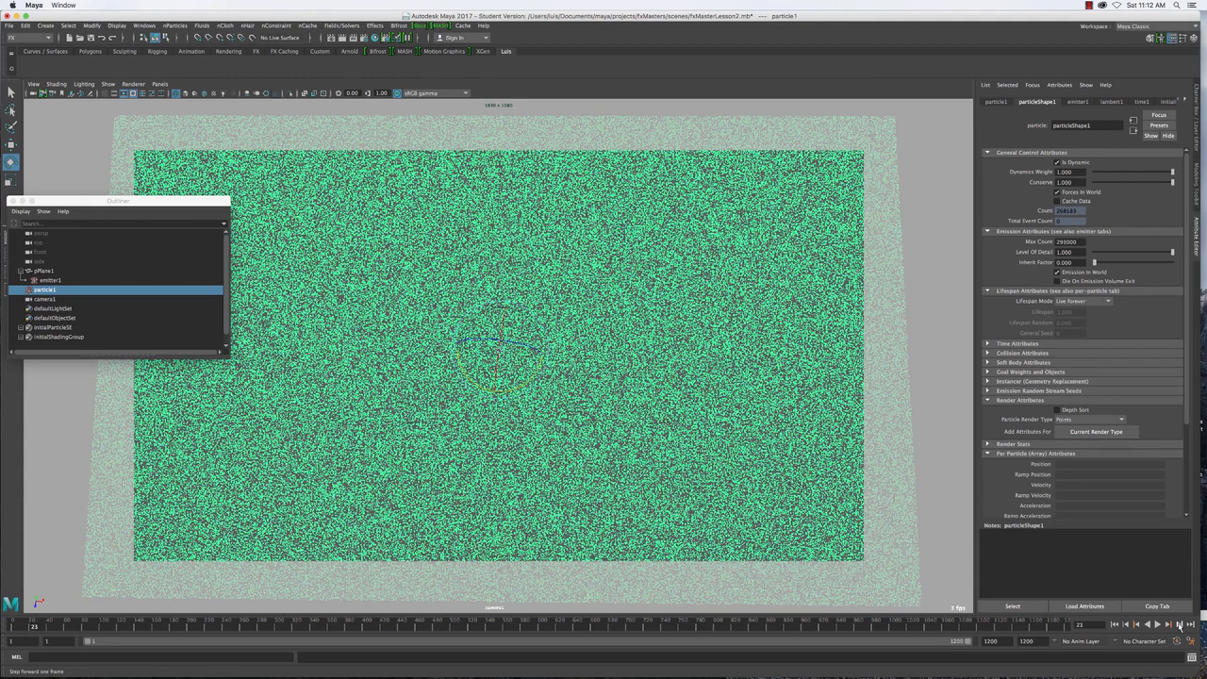
left_click(1179, 626)
left_click(1179, 626)
left_click(1179, 626)
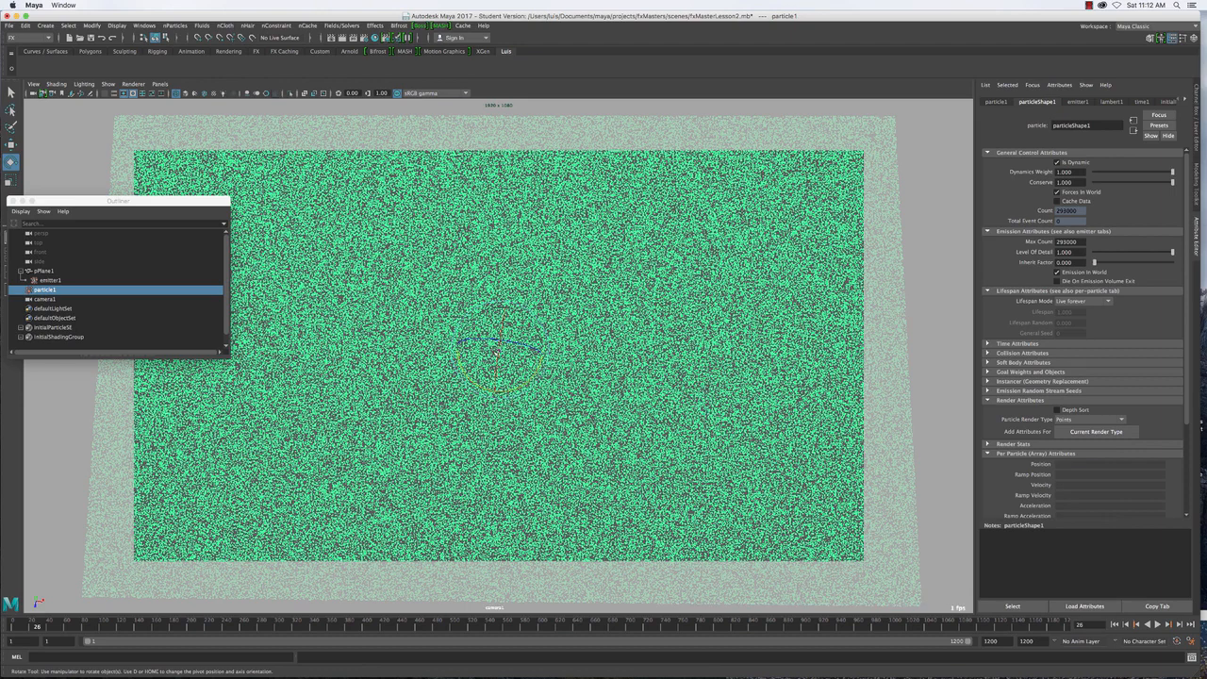
Clear the Outliner from the camera frame and dolly the camera in and out to examine the particle density at different distances
left_click_drag(165, 202, 55, 191)
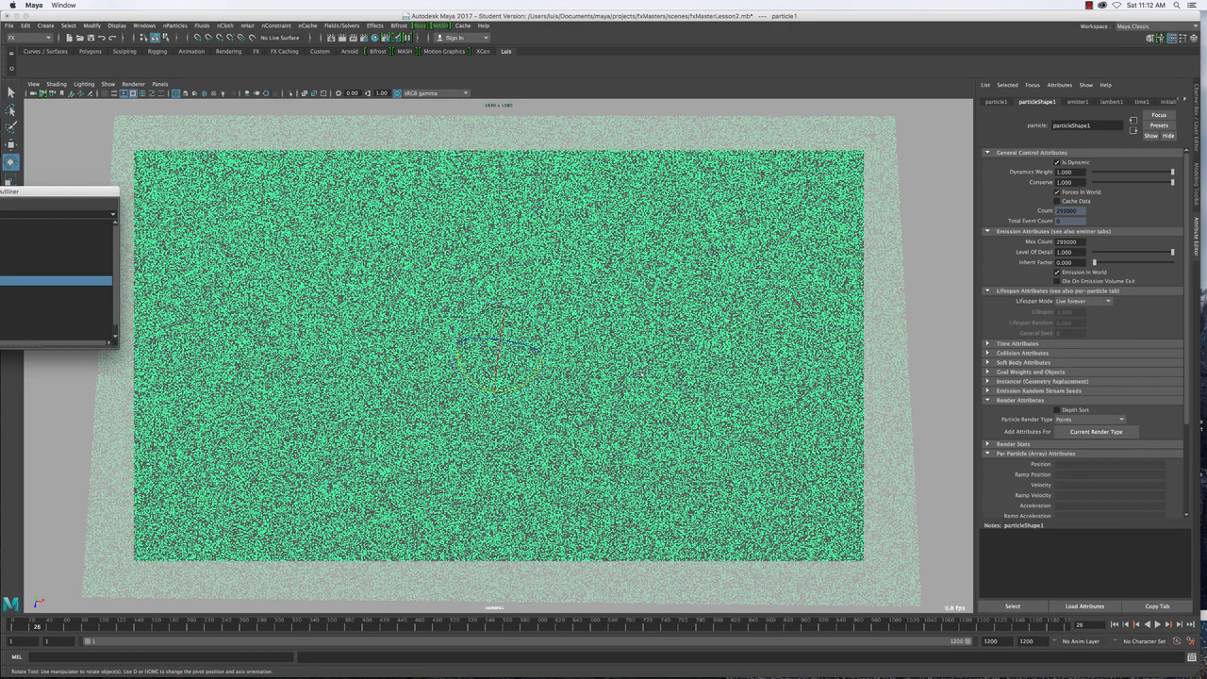
mouse_move(647, 400)
right_mouse_down("alt")
mouse_move(614, 290)
mouse_move(500, 252)
mouse_move(657, 368)
mouse_move(642, 377)
right_mouse_up("alt")
scroll(657, 367, "down", 4)
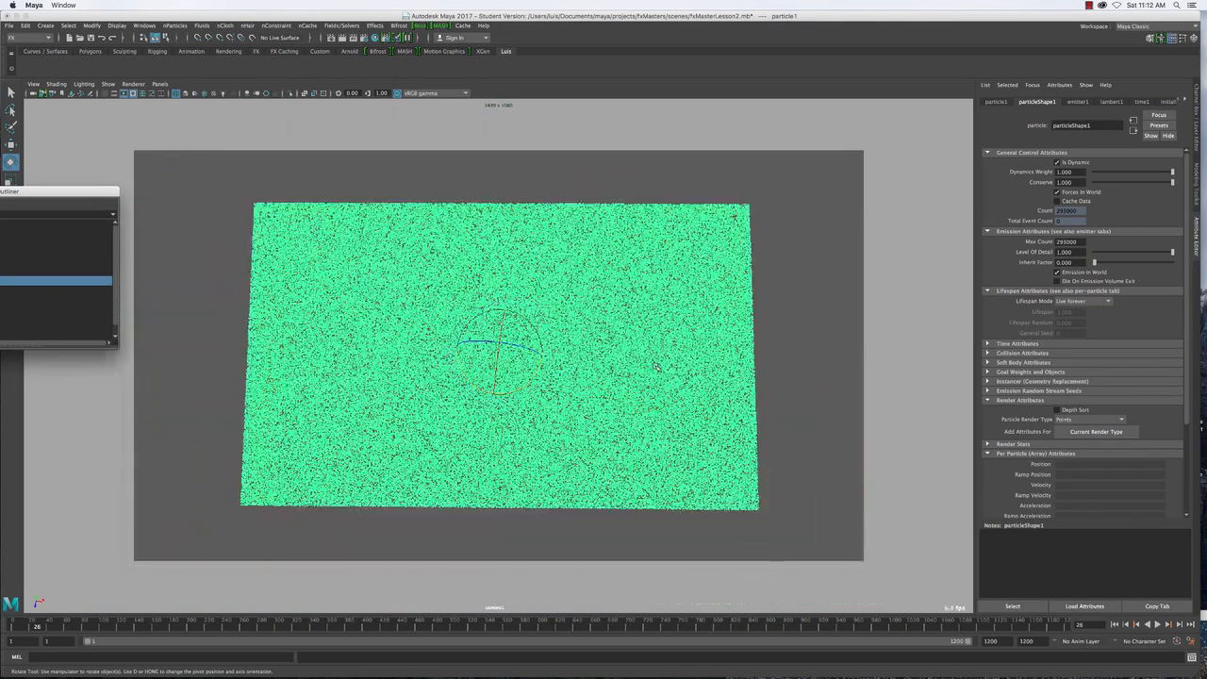
scroll(658, 367, "up", 5)
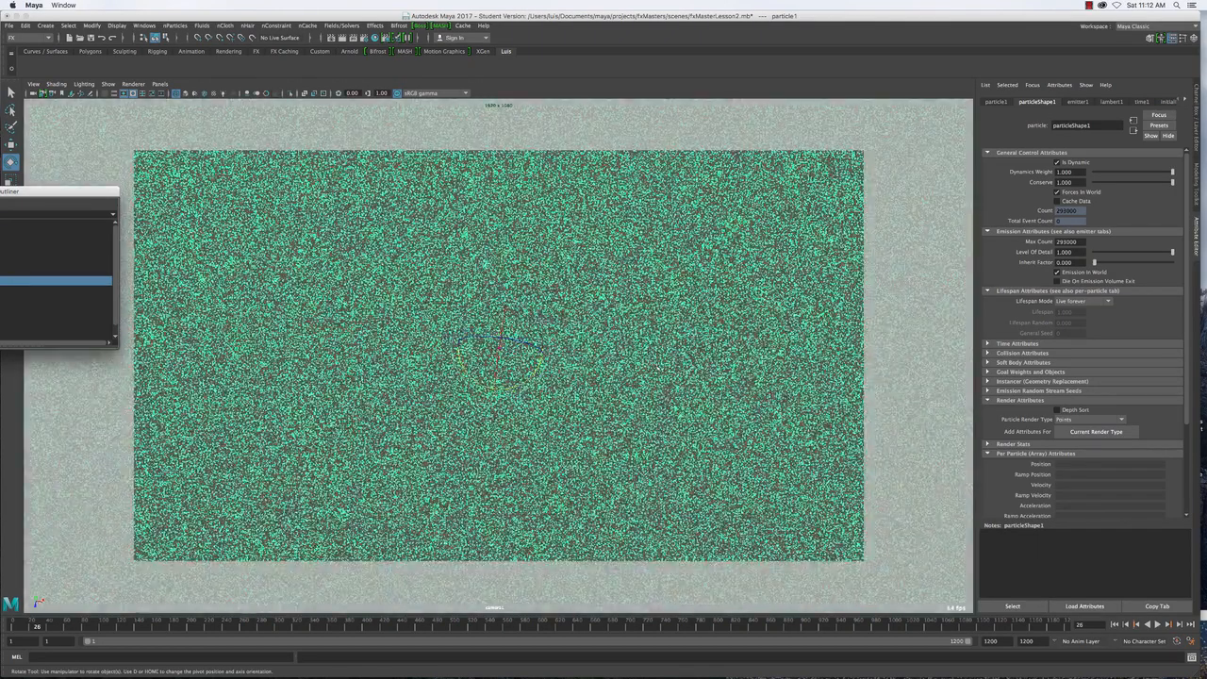
scroll(658, 367, "up", 3)
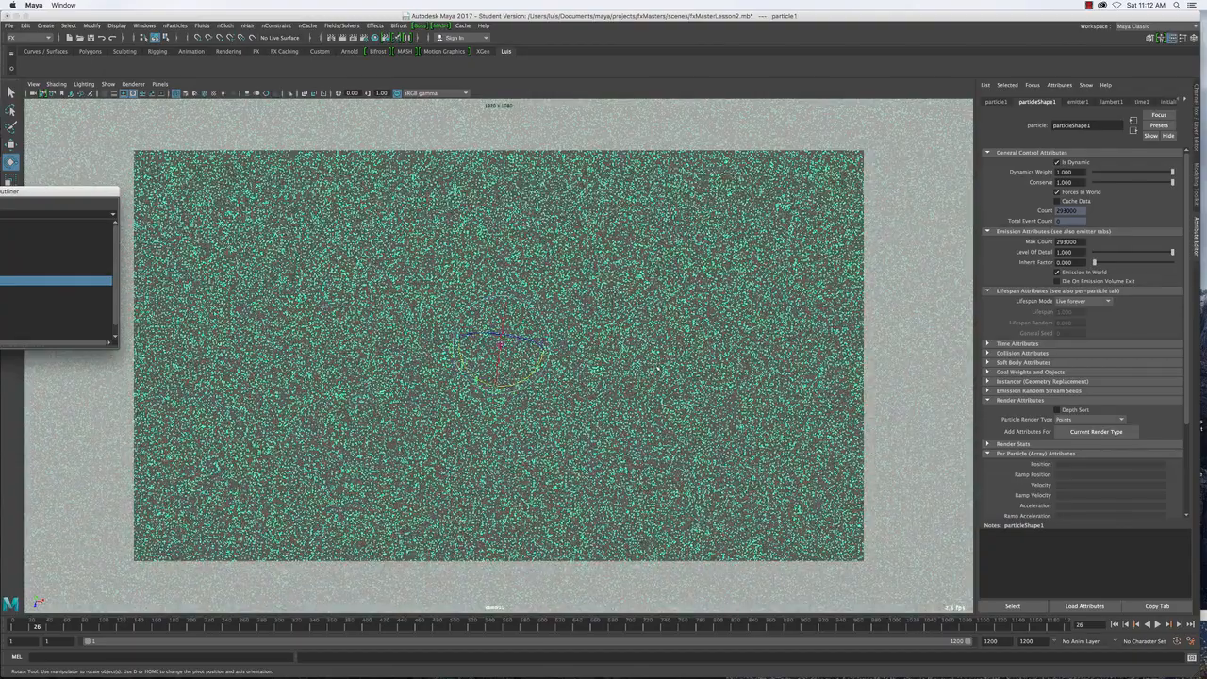
scroll(657, 367, "down", 4)
scroll(657, 368, "up", 4)
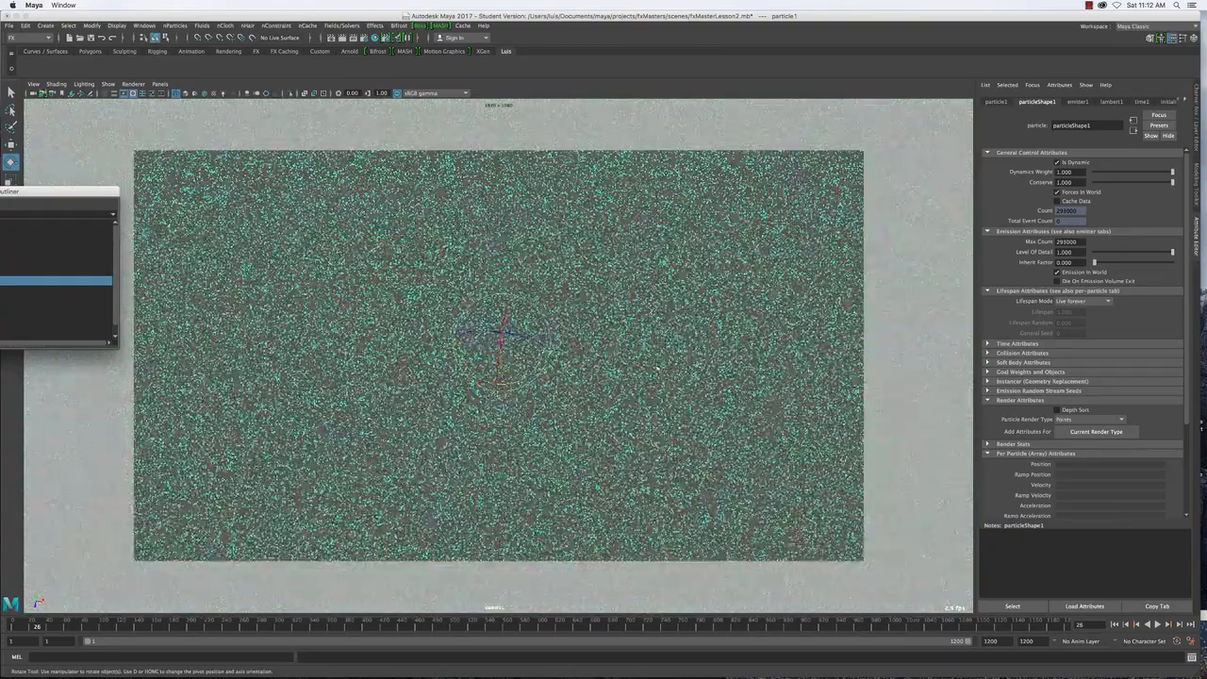
scroll(658, 368, "down", 3)
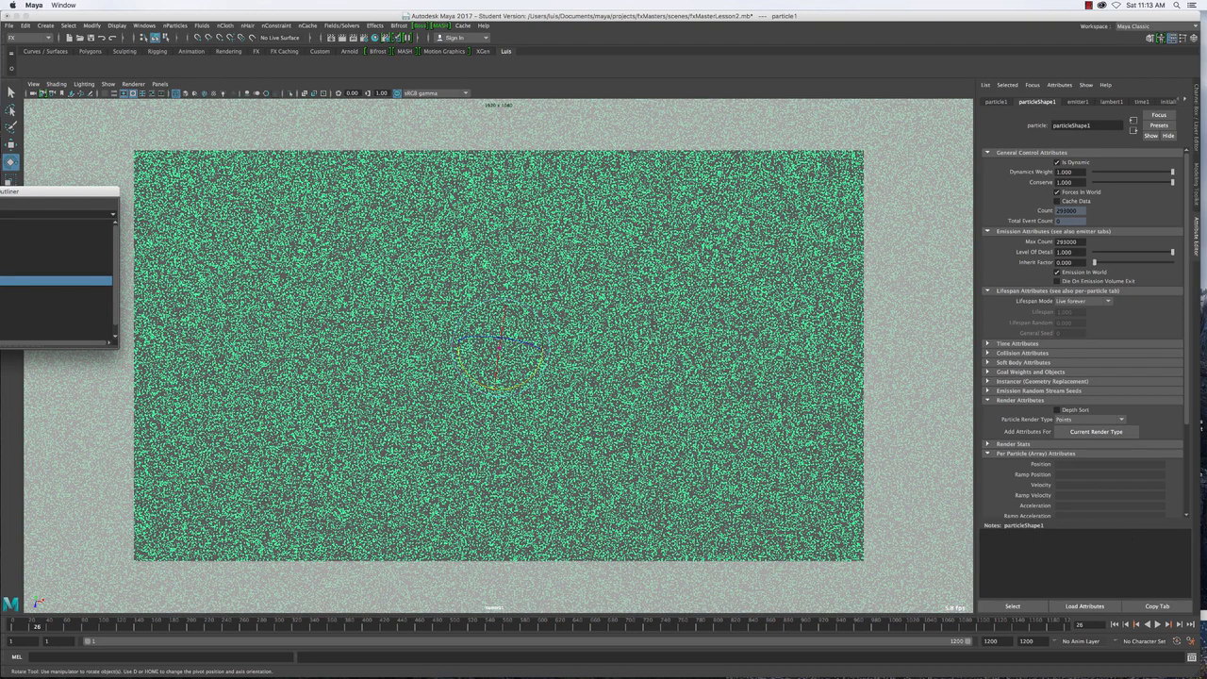
Play the simulation to check its playback speed, stop it, review the emitter's attributes, and reselect the particles with the Outliner beside the frame
left_click(1160, 626)
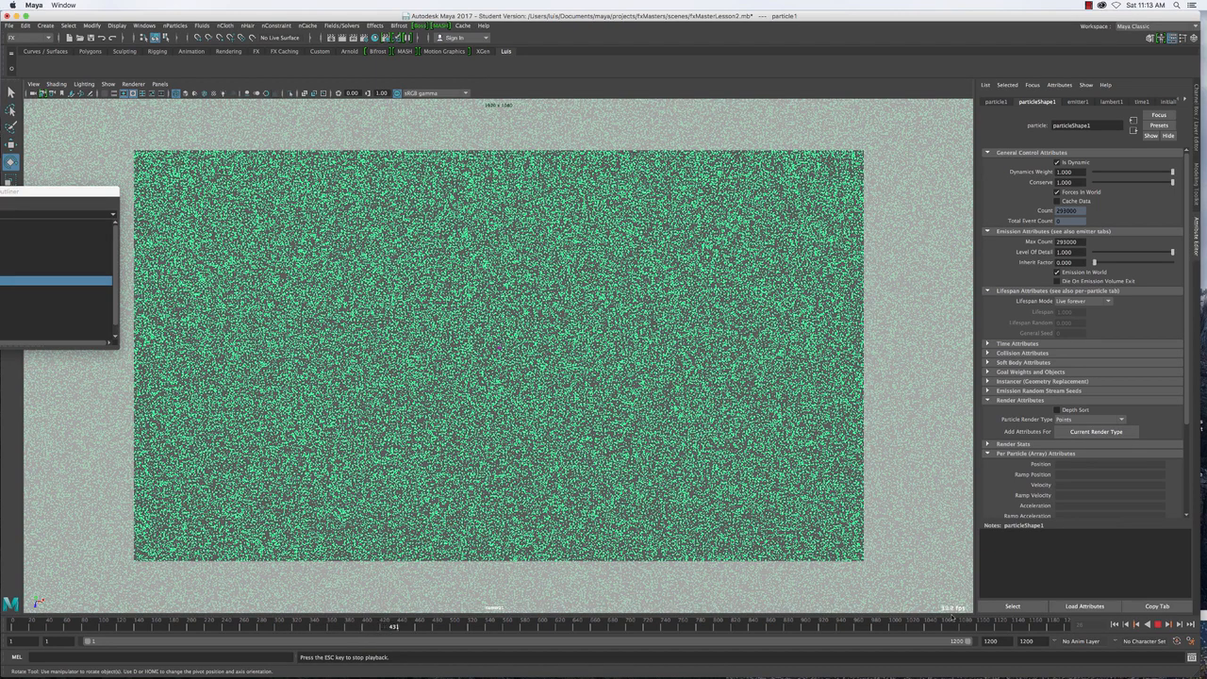
key("Escape")
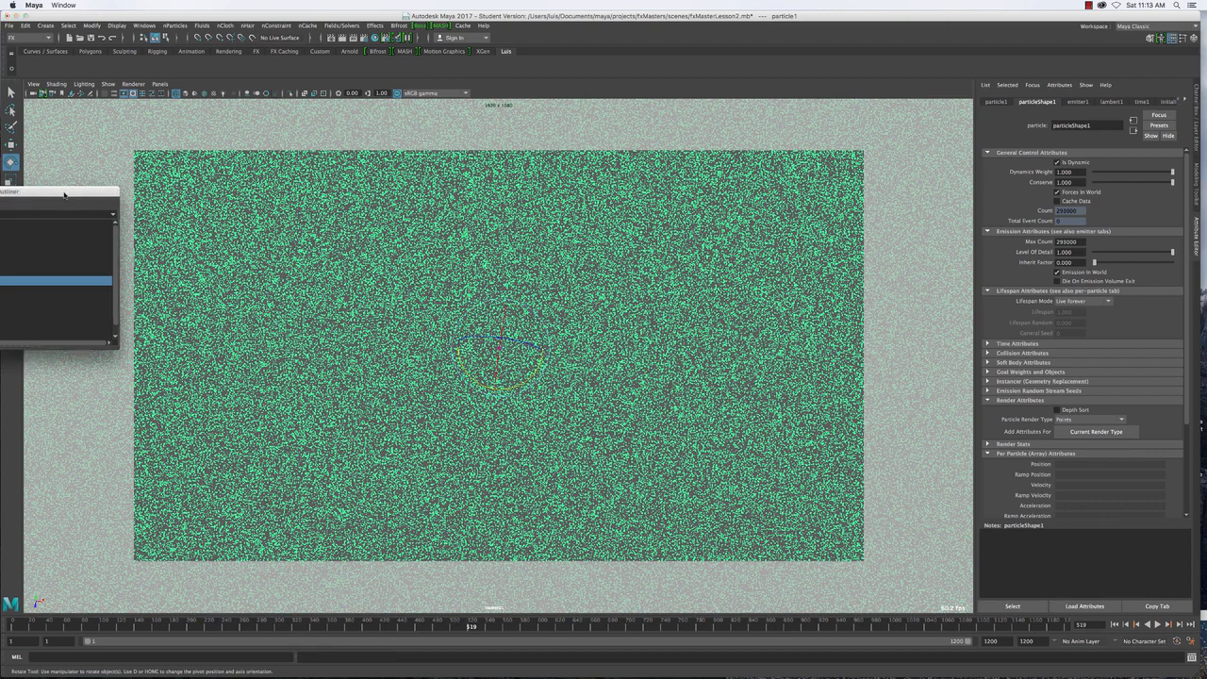
left_click_drag(66, 193, 234, 183)
left_click(112, 262)
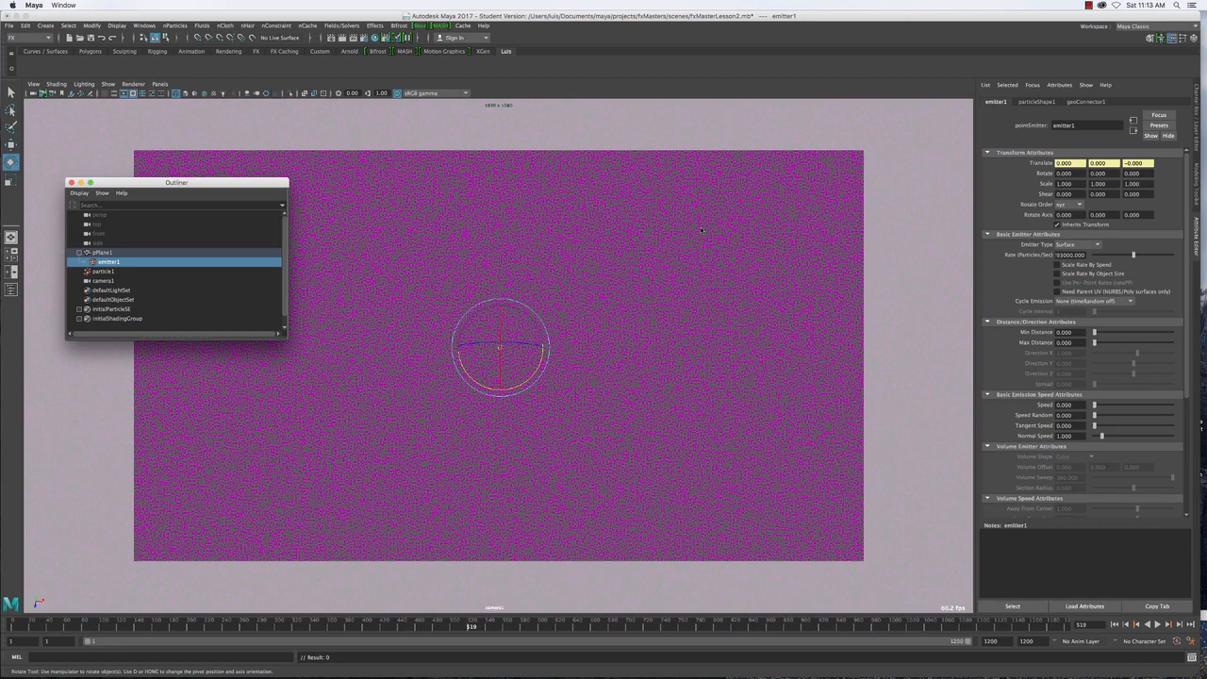
left_click_drag(614, 216, 668, 230)
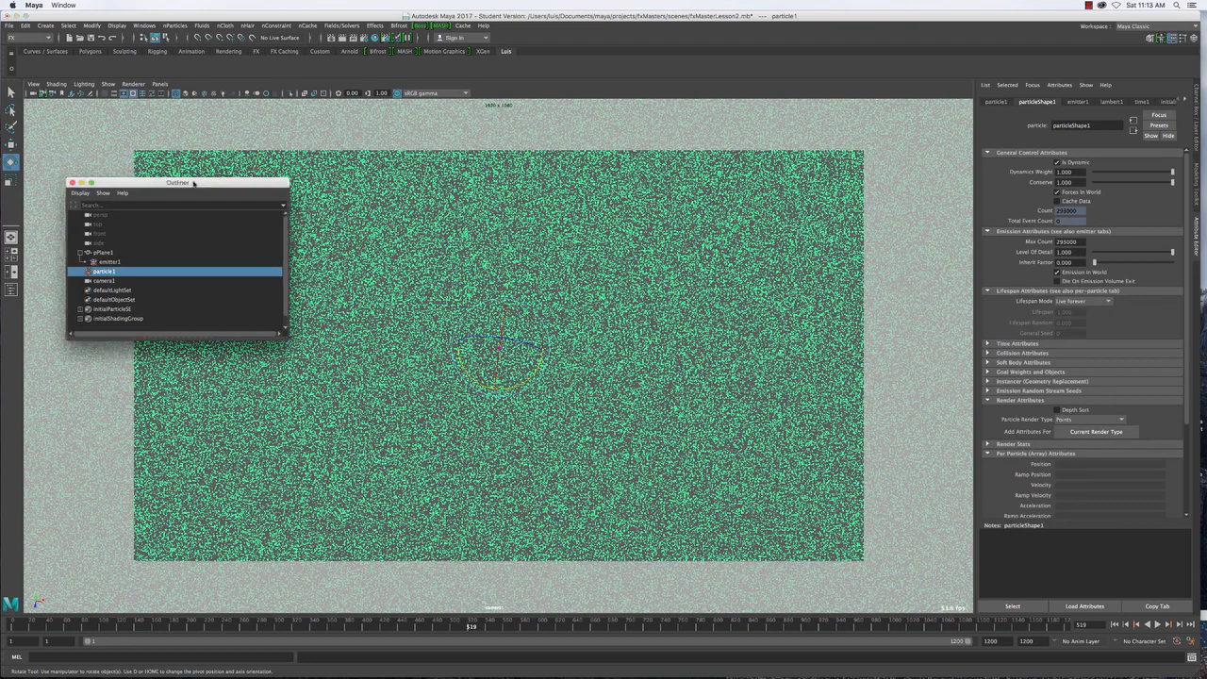
left_click_drag(193, 182, 127, 352)
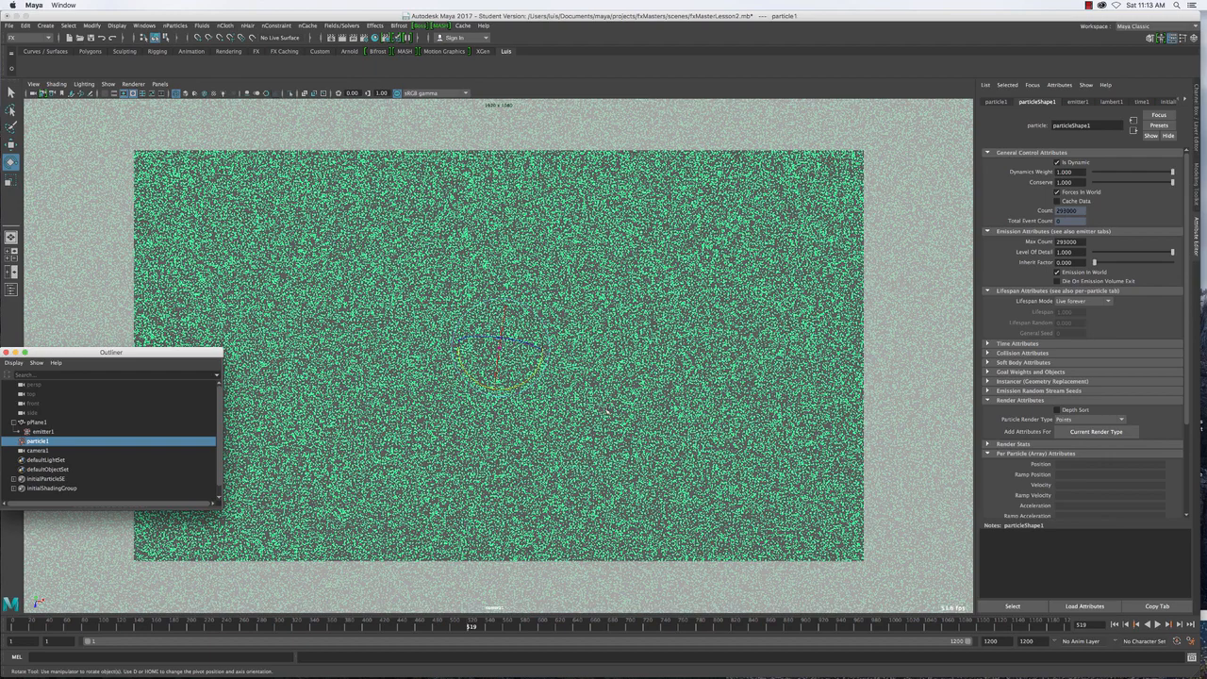
Switch to Calculator and place it in the middle of the camera view
scroll(609, 411, "down", 5)
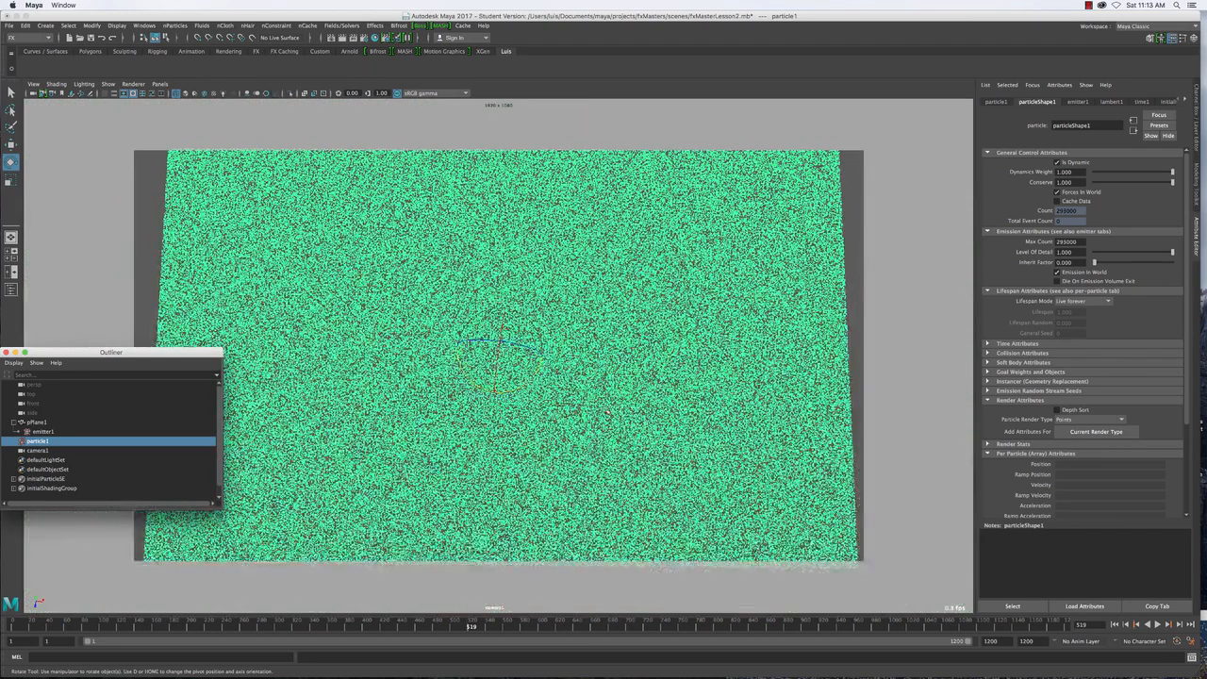
scroll(608, 411, "up", 2)
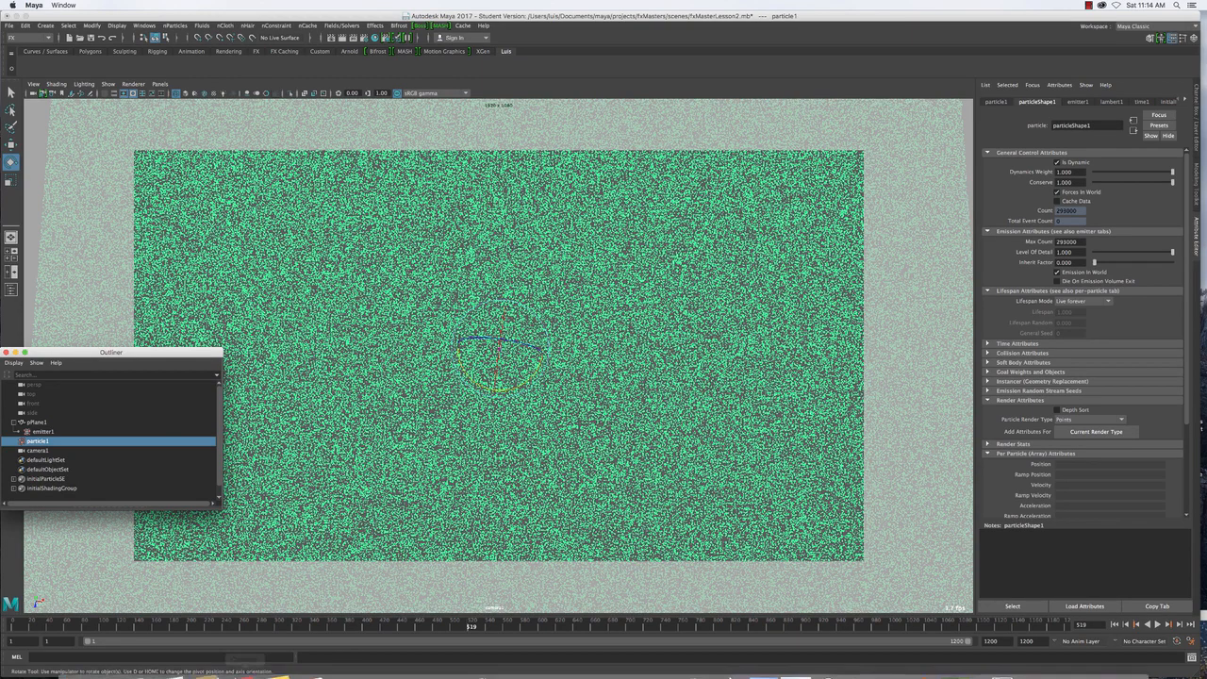
left_click(113, 646)
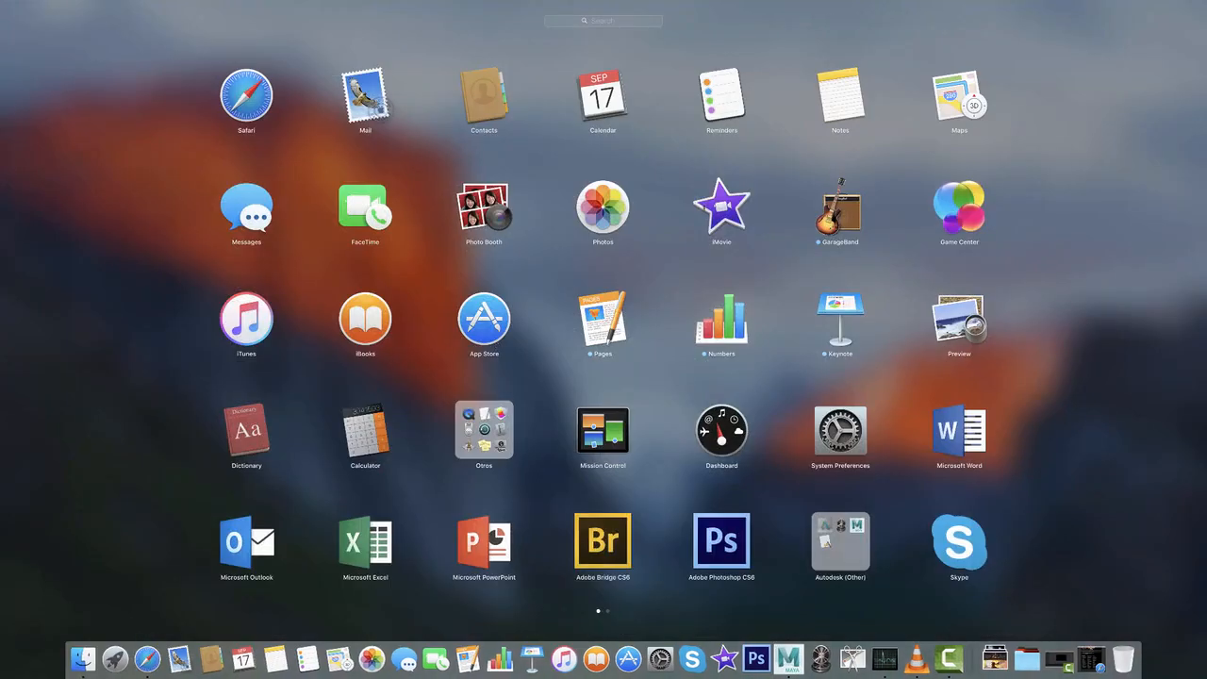
left_click(365, 432)
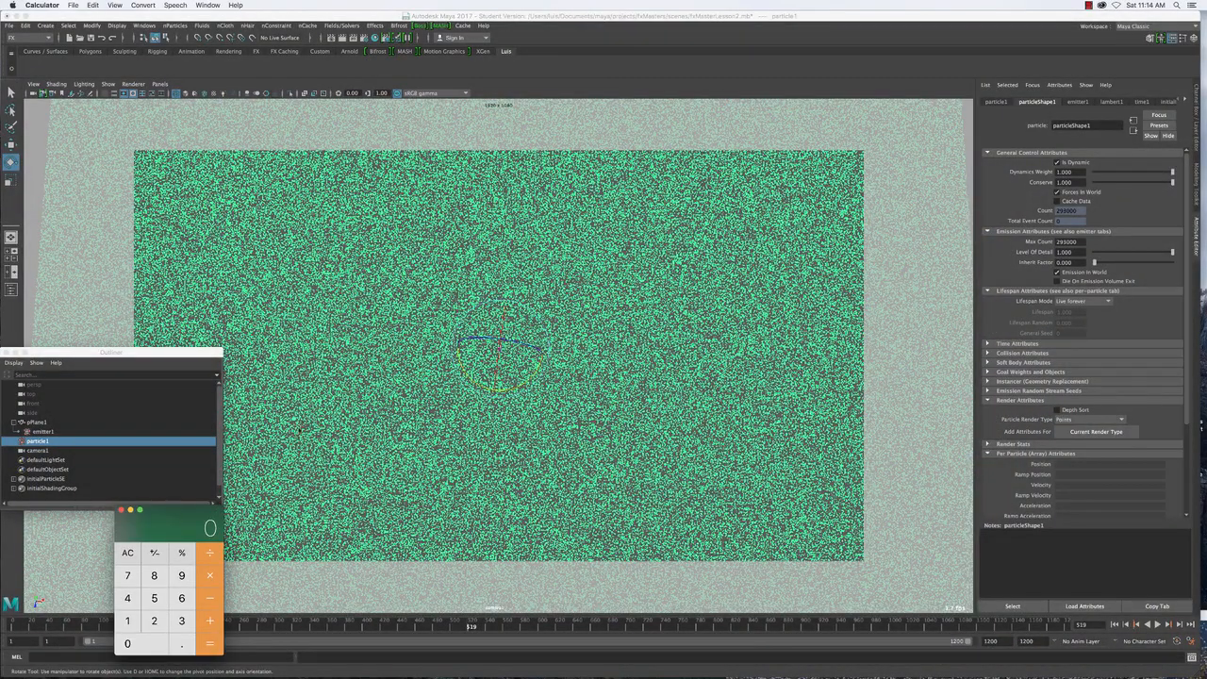
left_click_drag(171, 524, 502, 371)
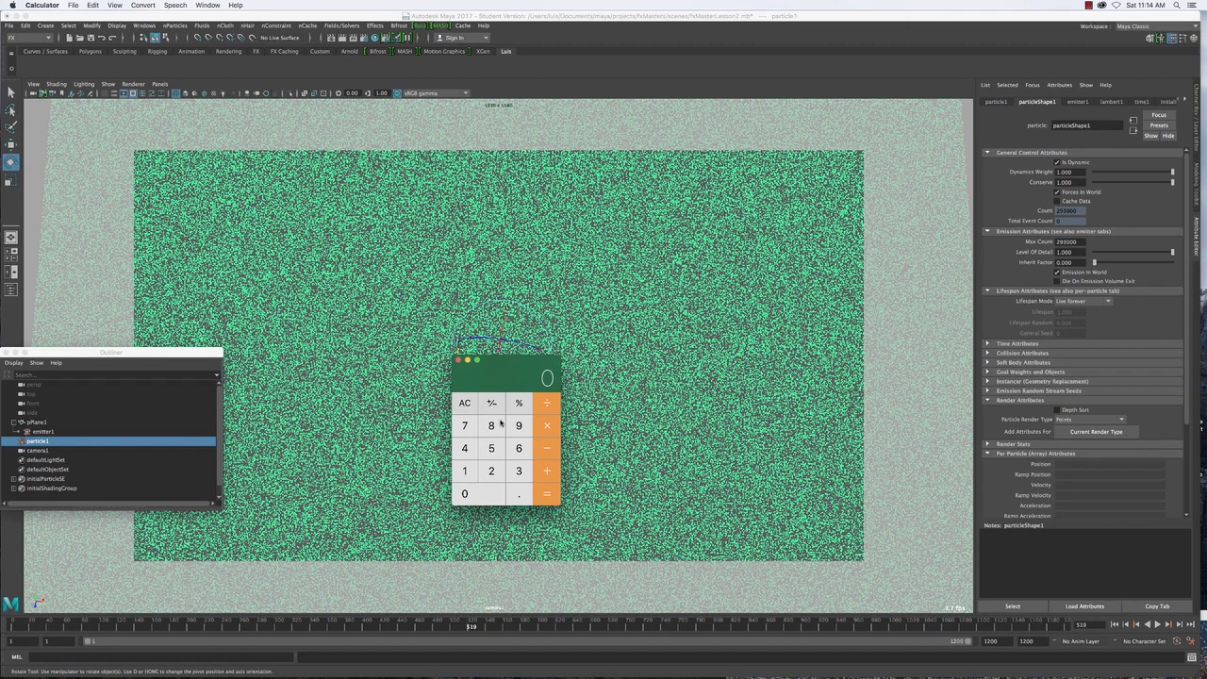
Multiply 293000 by 0.73 to work out a reduced particle count
left_click(493, 475)
left_click(519, 428)
left_click(519, 471)
left_click(483, 493)
double_click(483, 493)
key("asterisk")
left_click(498, 496)
key("period")
left_click(475, 430)
left_click(514, 474)
left_click(549, 495)
Set particleShape1's Max Count to 213890 in Maya and replay the emission from the first frame
left_click(1066, 243)
double_click(1060, 242)
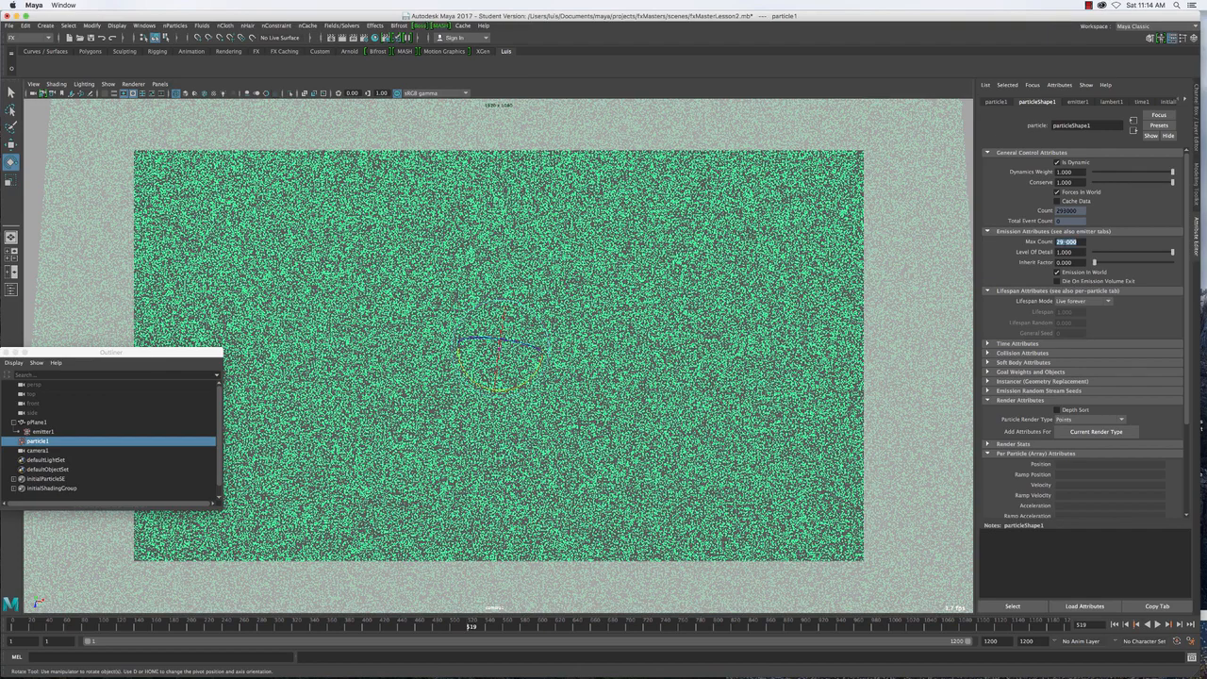
type("21189")
left_click(1115, 624)
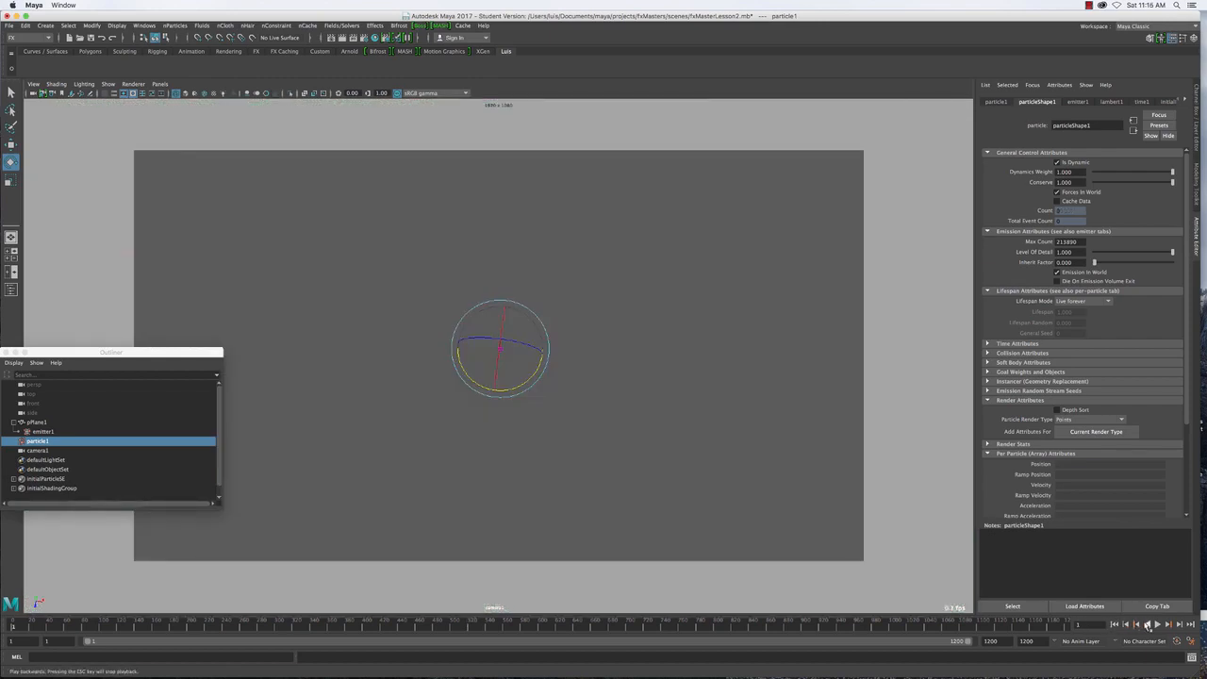
left_click(1159, 624)
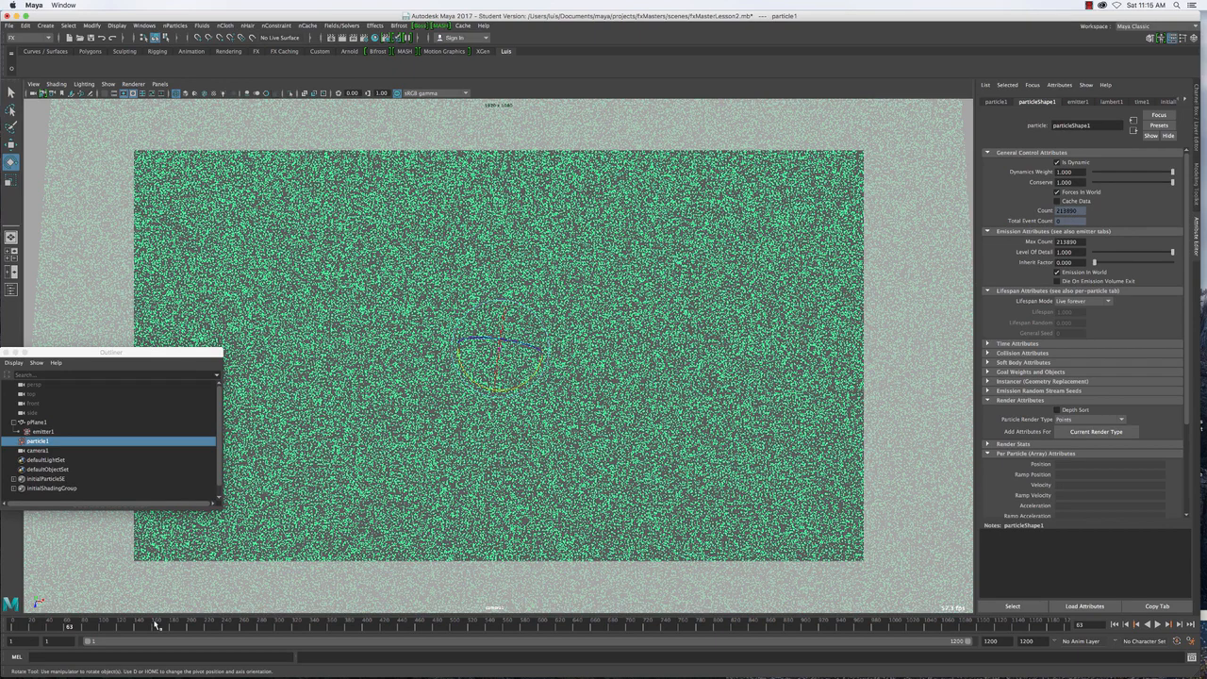
Switch to Calculator and divide 213890 by 2 to halve the particle count
mouse_move(236, 672)
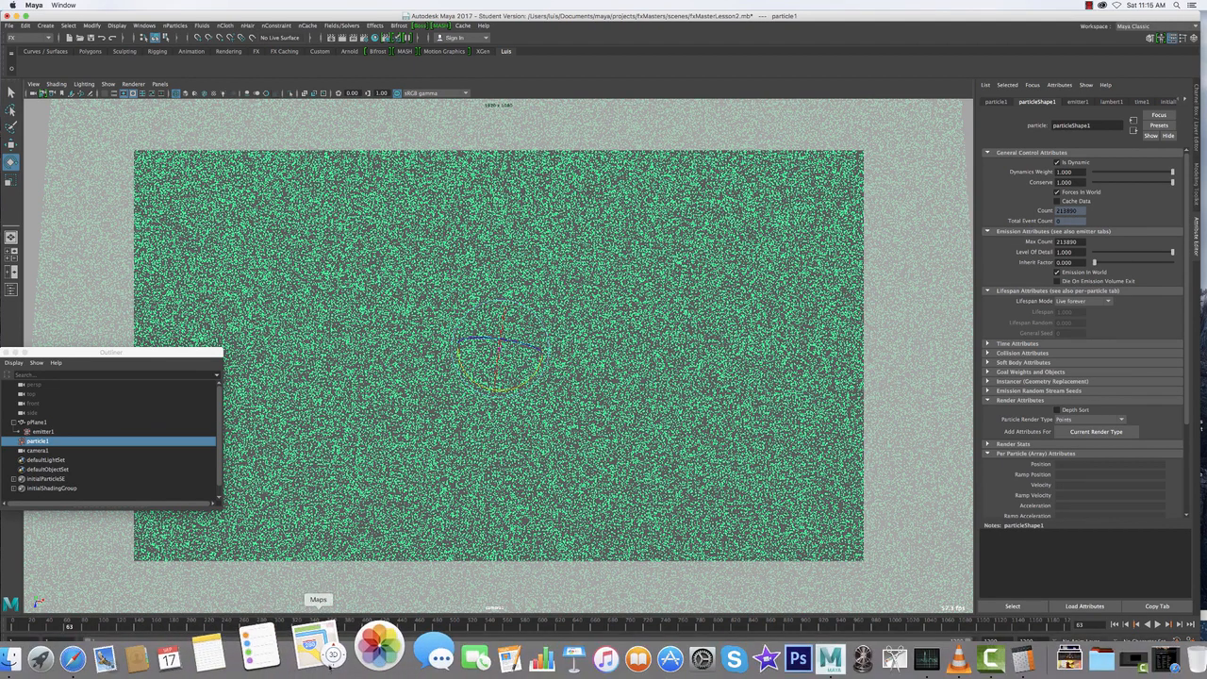
left_click(964, 651)
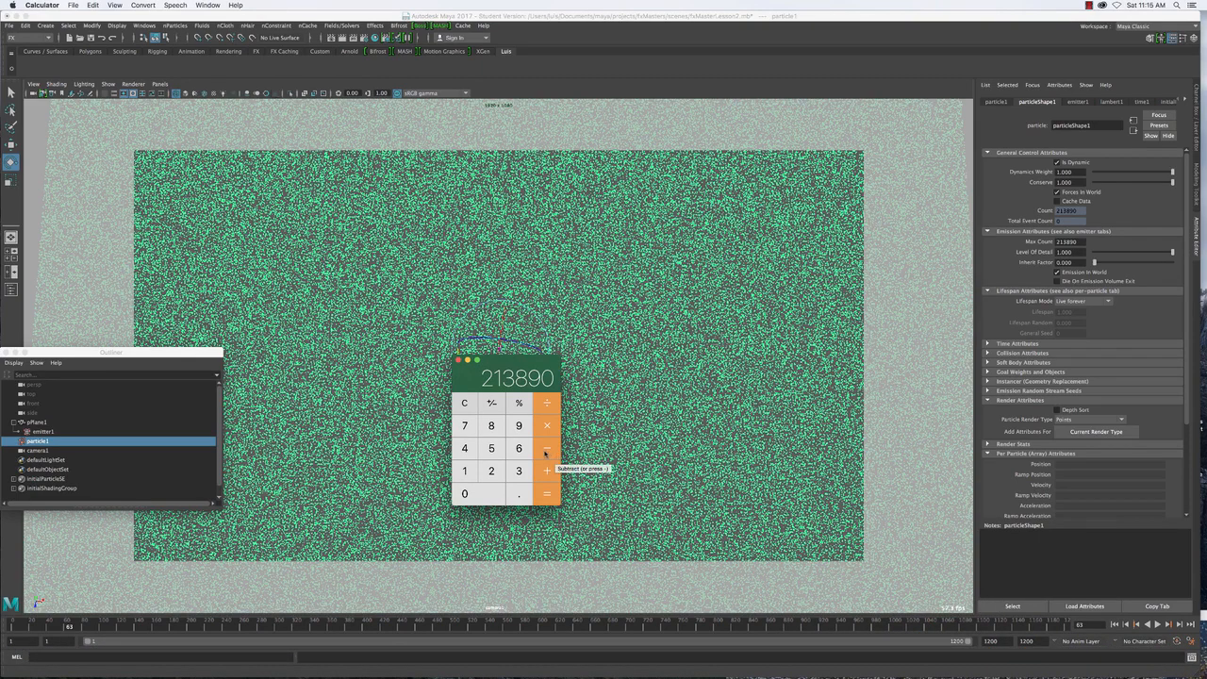
left_click(551, 405)
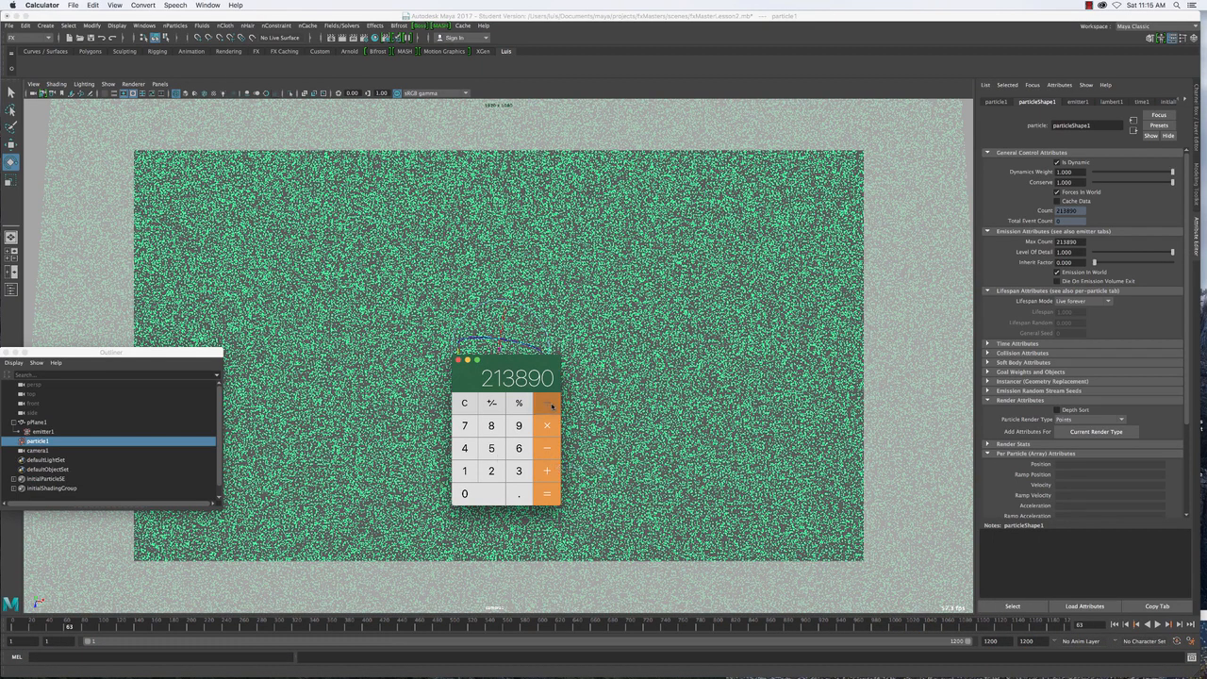
left_click(485, 477)
left_click(547, 492)
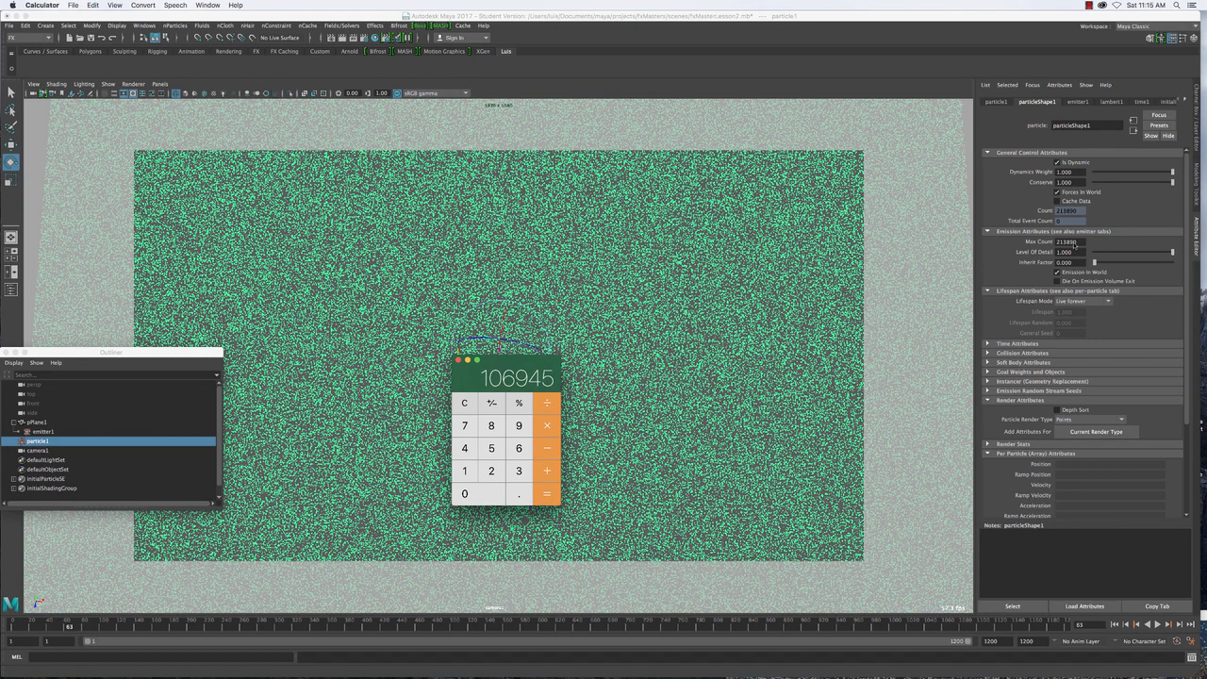
Set particleShape1's Max Count to 106945 in Maya and replay the emission from the first frame
left_click(1074, 245)
double_click(1074, 244)
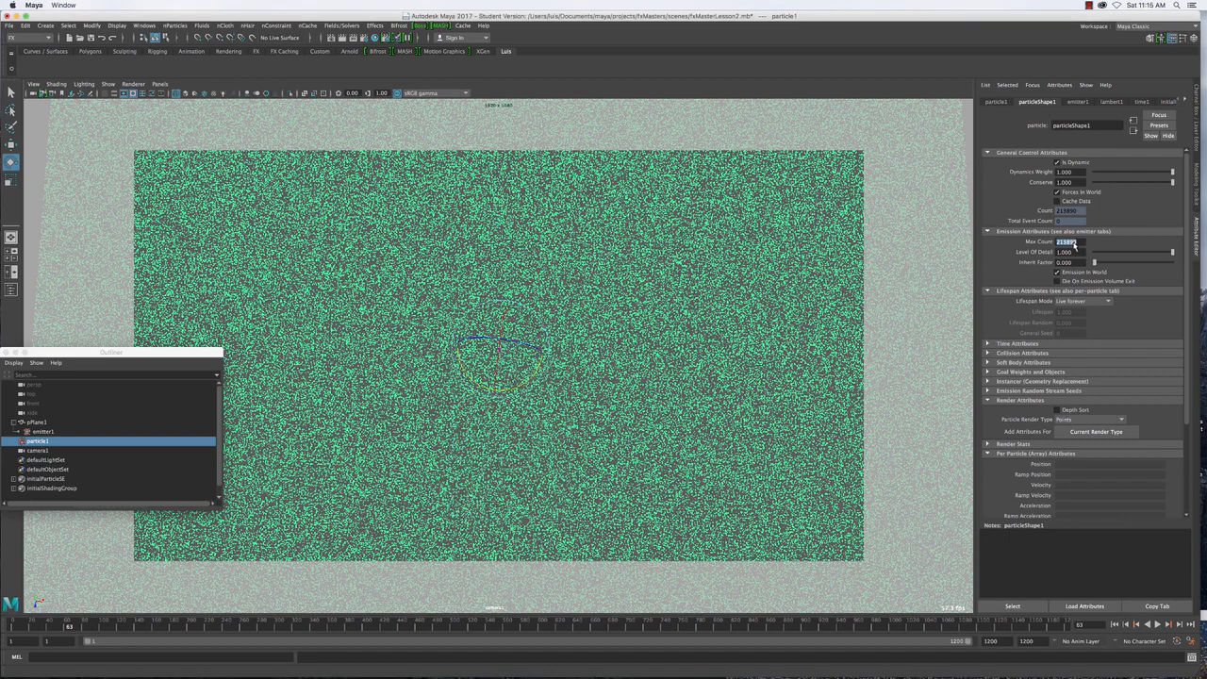
type("106945")
left_click(1116, 625)
left_click(1158, 624)
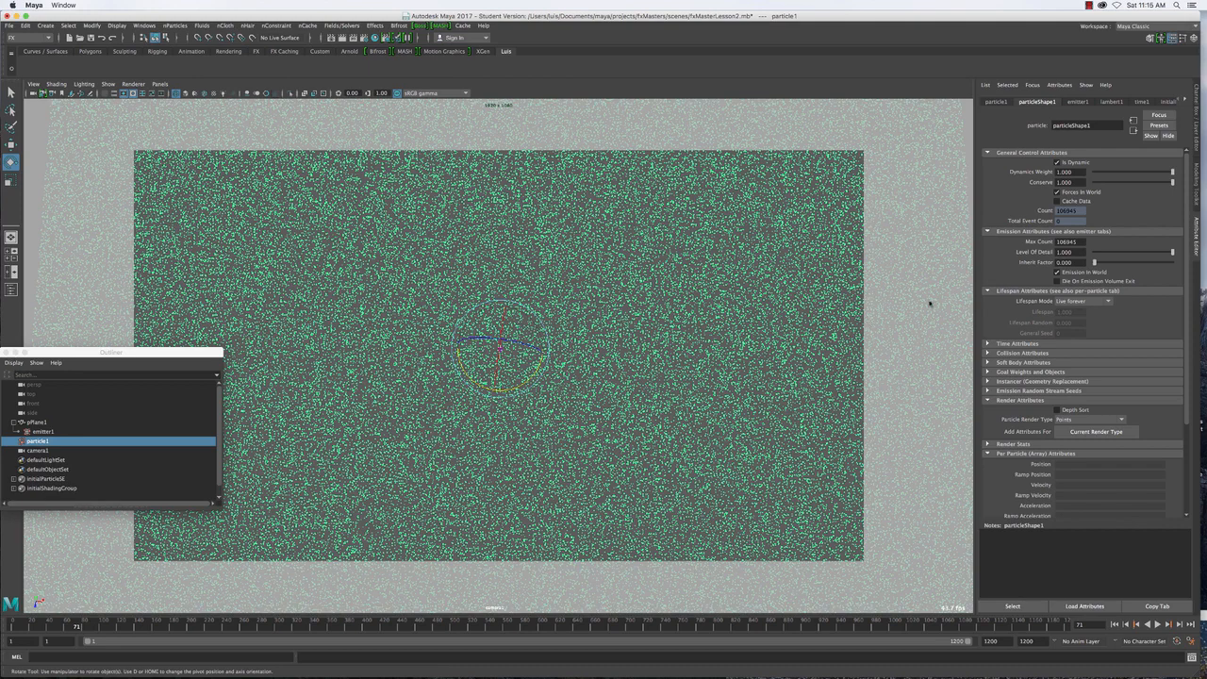
Deselect the particles to examine their density in the camera frame, and reselect them
double_click(1066, 243)
left_click(1065, 242)
double_click(1068, 242)
left_click(726, 444)
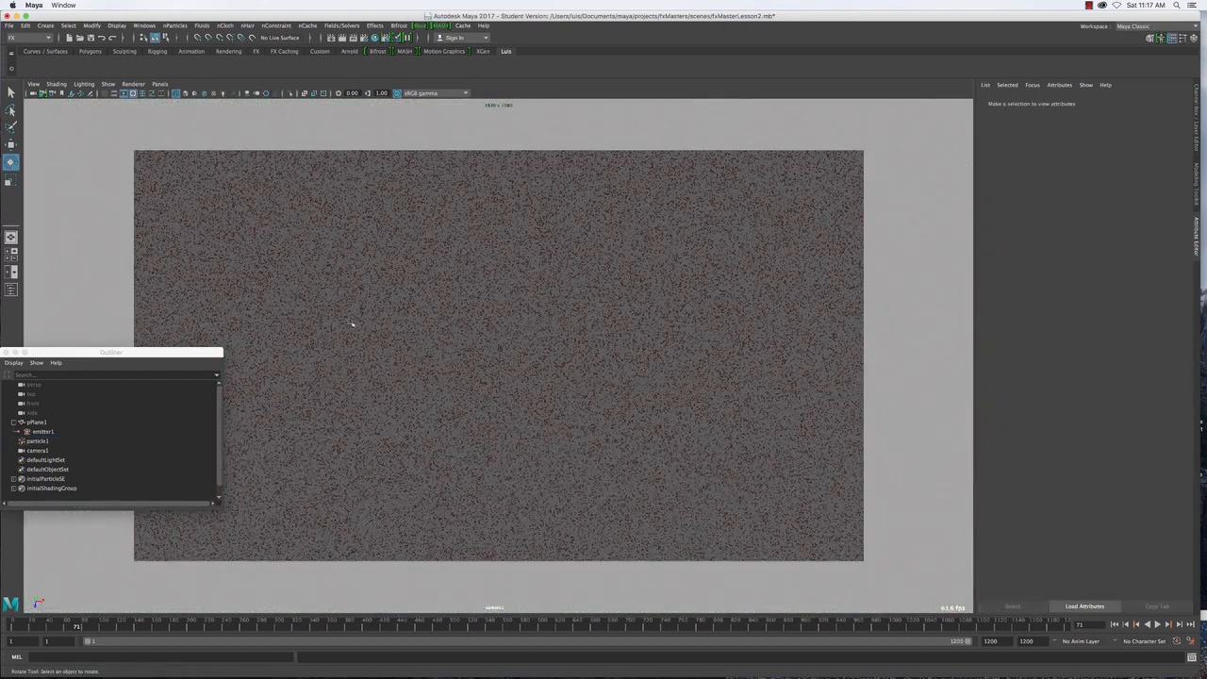
left_click(401, 326)
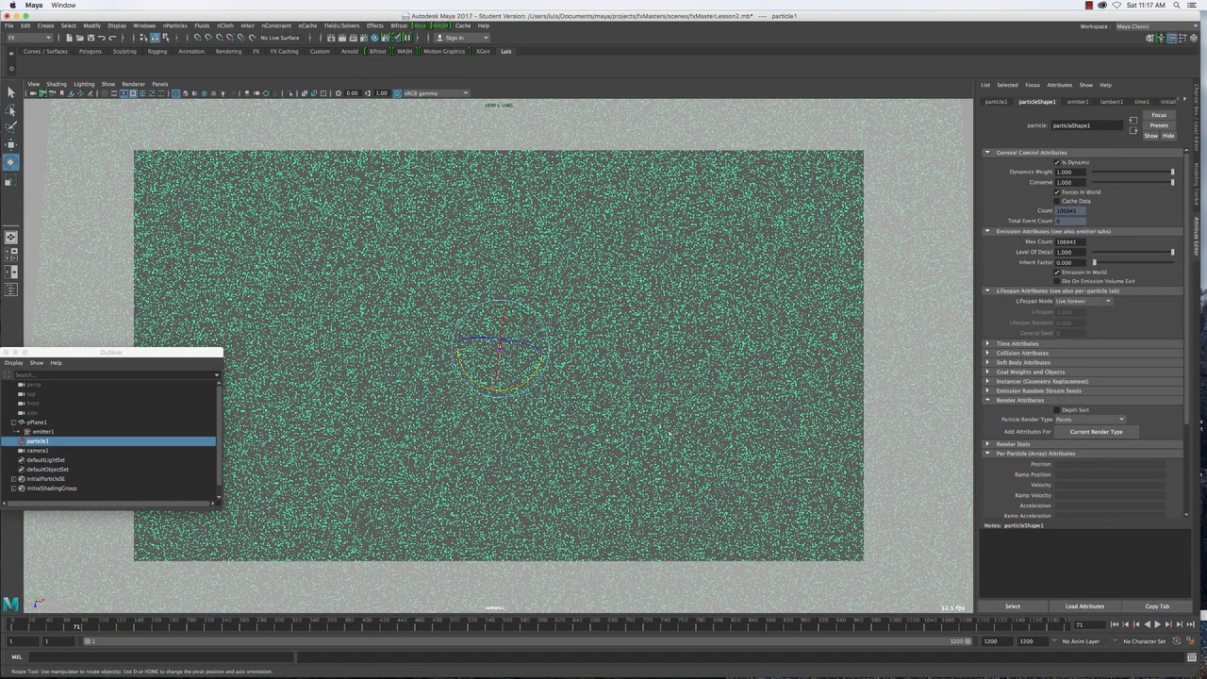
Switch to the perspective view and display the whole particle sheet in wireframe
key("space")
left_click_drag(668, 433, 669, 407)
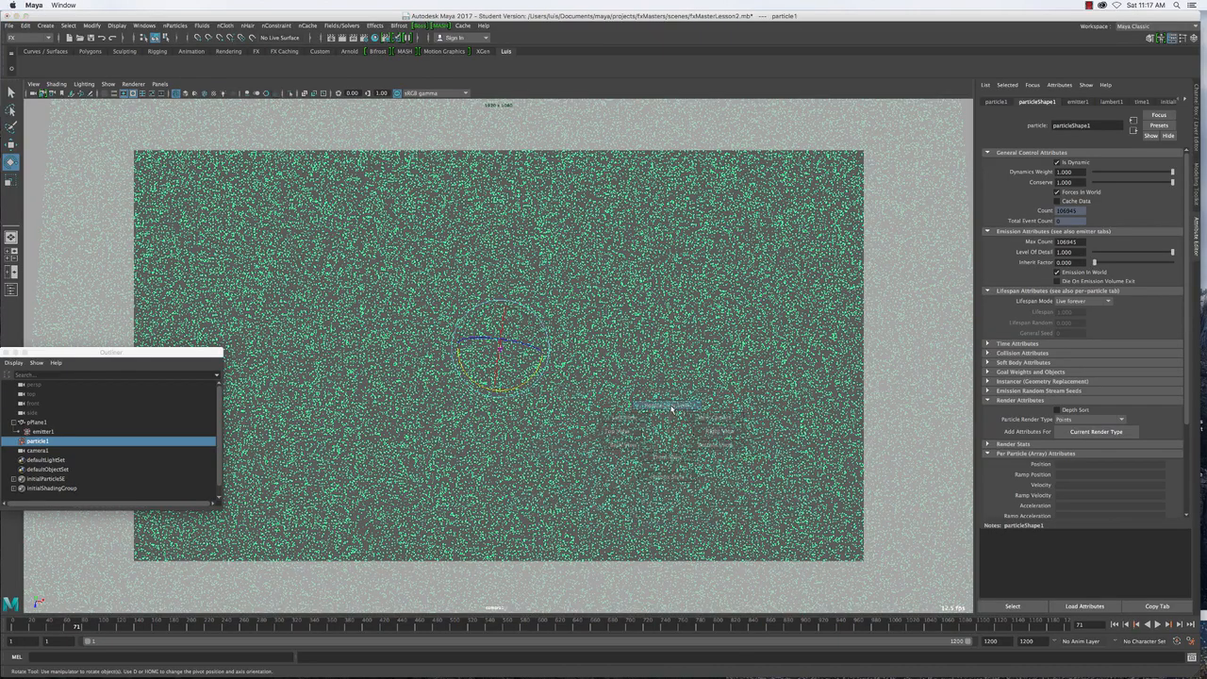
scroll(533, 423, "up", 4)
scroll(533, 423, "down", 10)
left_click_drag(533, 424, 610, 445, "alt")
key("4")
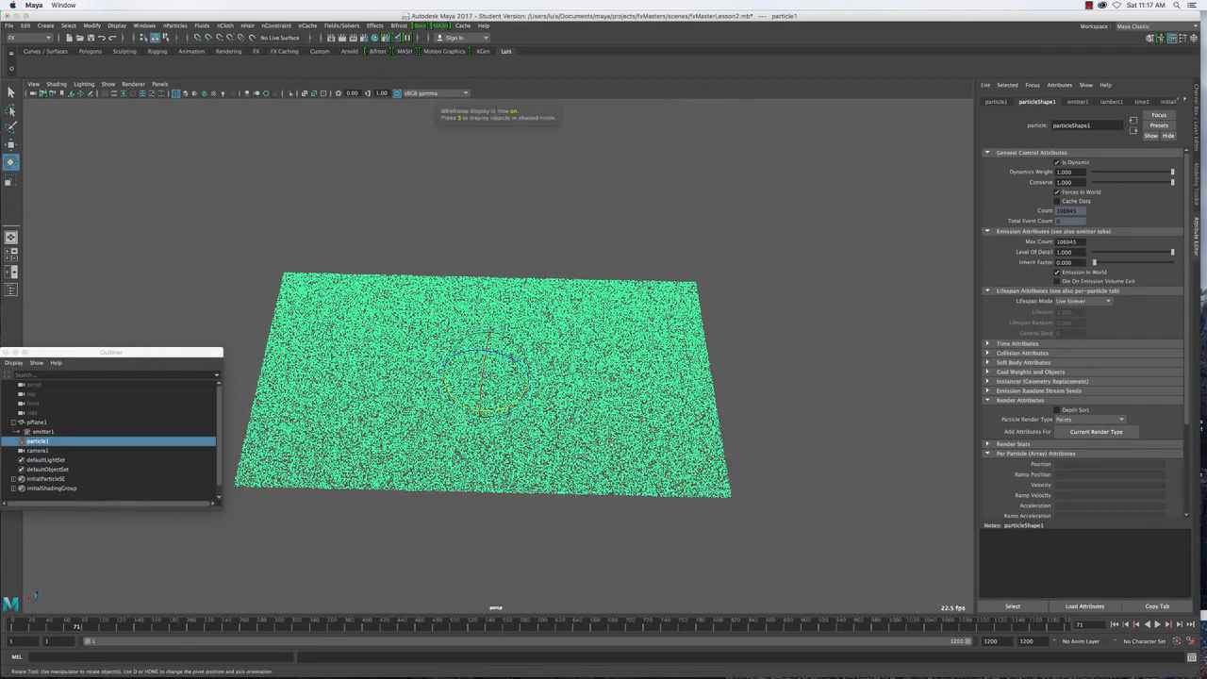
Show polygons in the perspective view and switch to shaded display
left_click(108, 84)
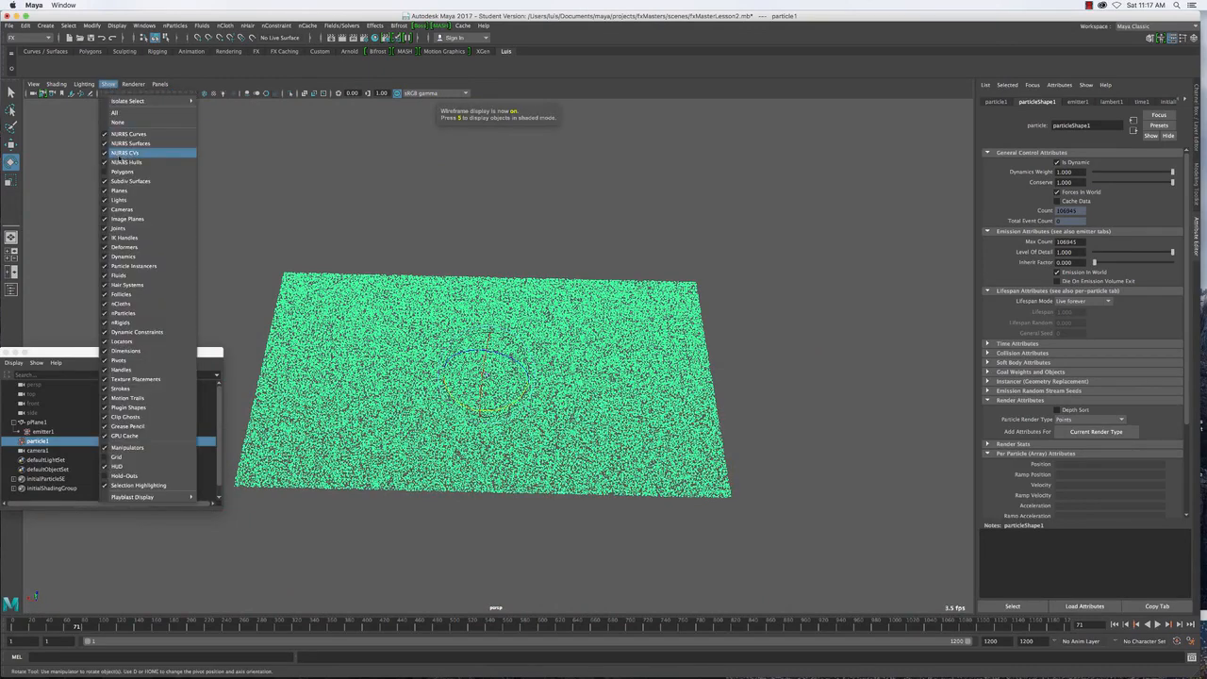
left_click(120, 173)
mouse_move(502, 328)
left_mouse_down("alt")
mouse_move(498, 349)
mouse_move(491, 309)
left_mouse_up("alt")
key("4")
key("5")
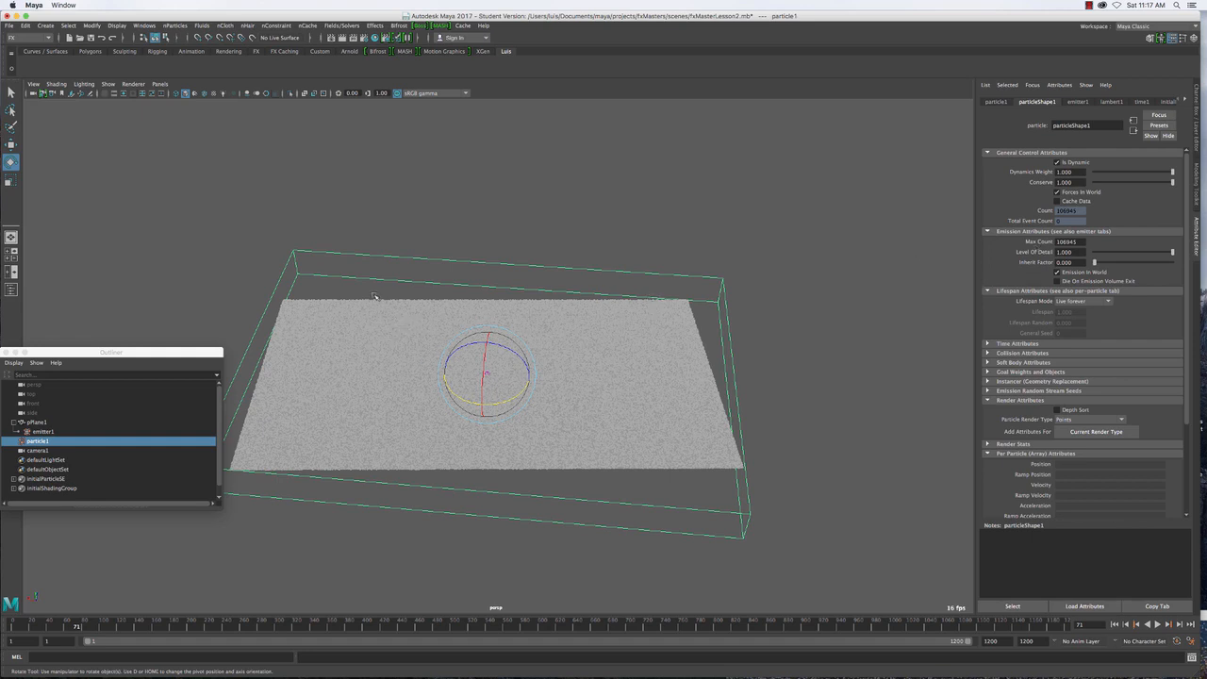
Return the simulation to frame 1, inspect the bare plane, and select emitter1 to bring up its emission speed attributes
left_click(897, 431)
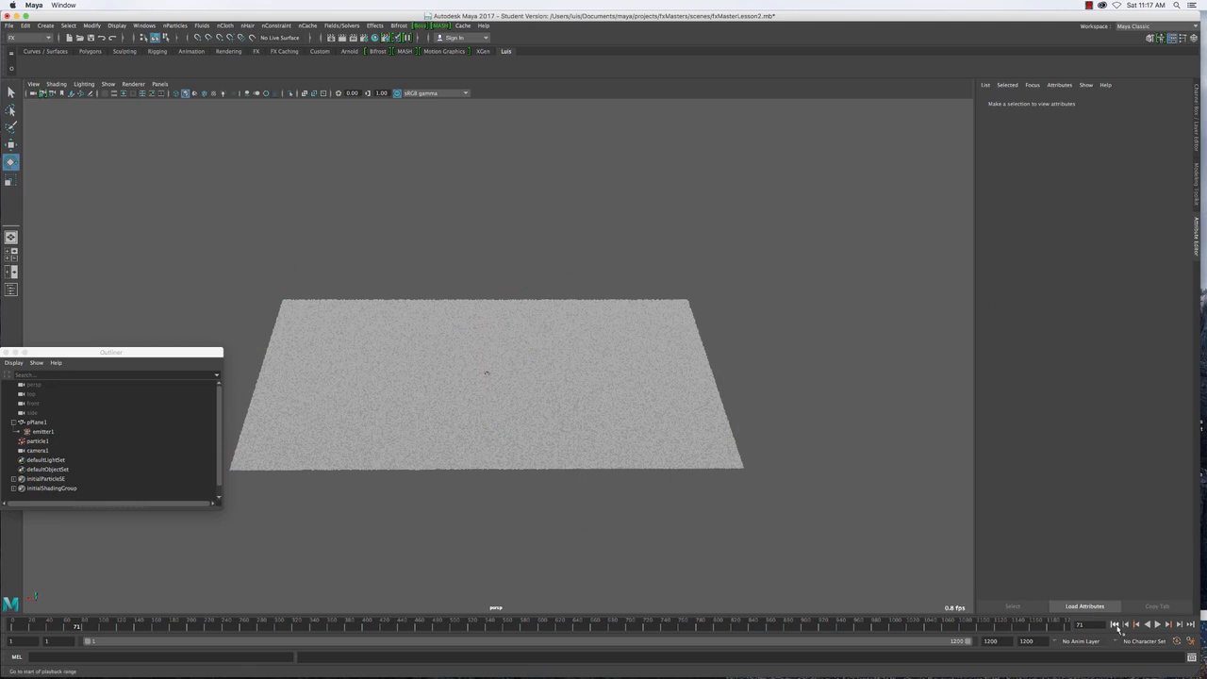
key("shift+alt+v")
left_click(520, 412)
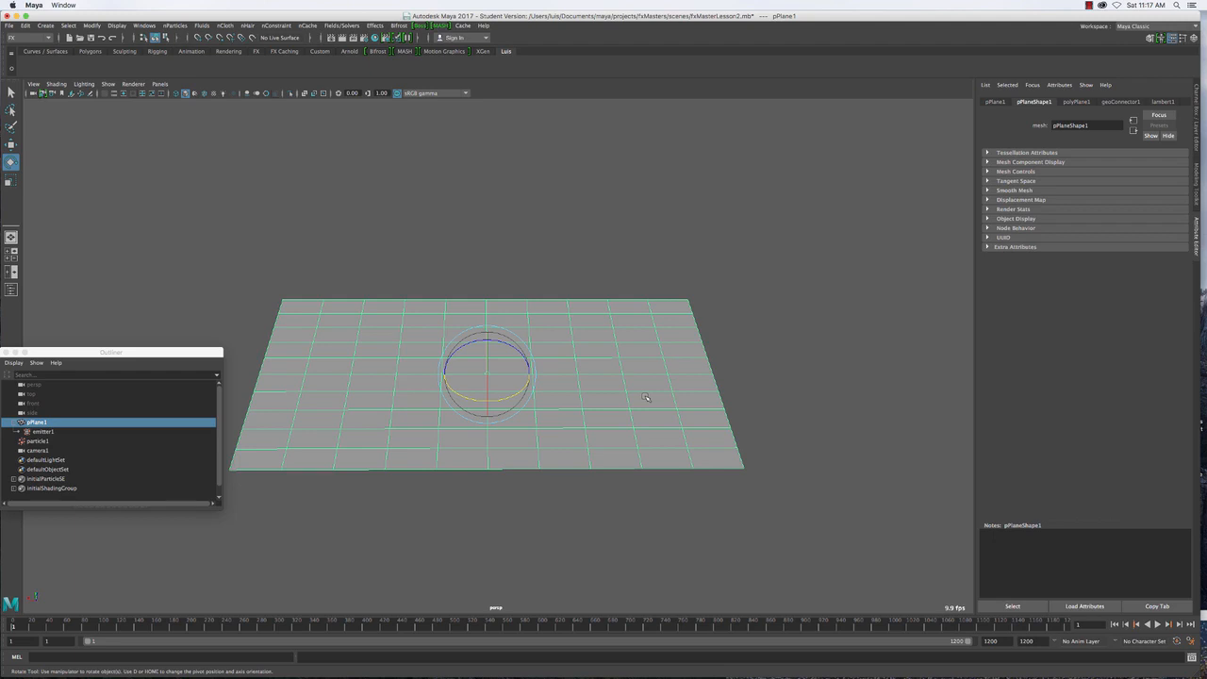
left_click(41, 432)
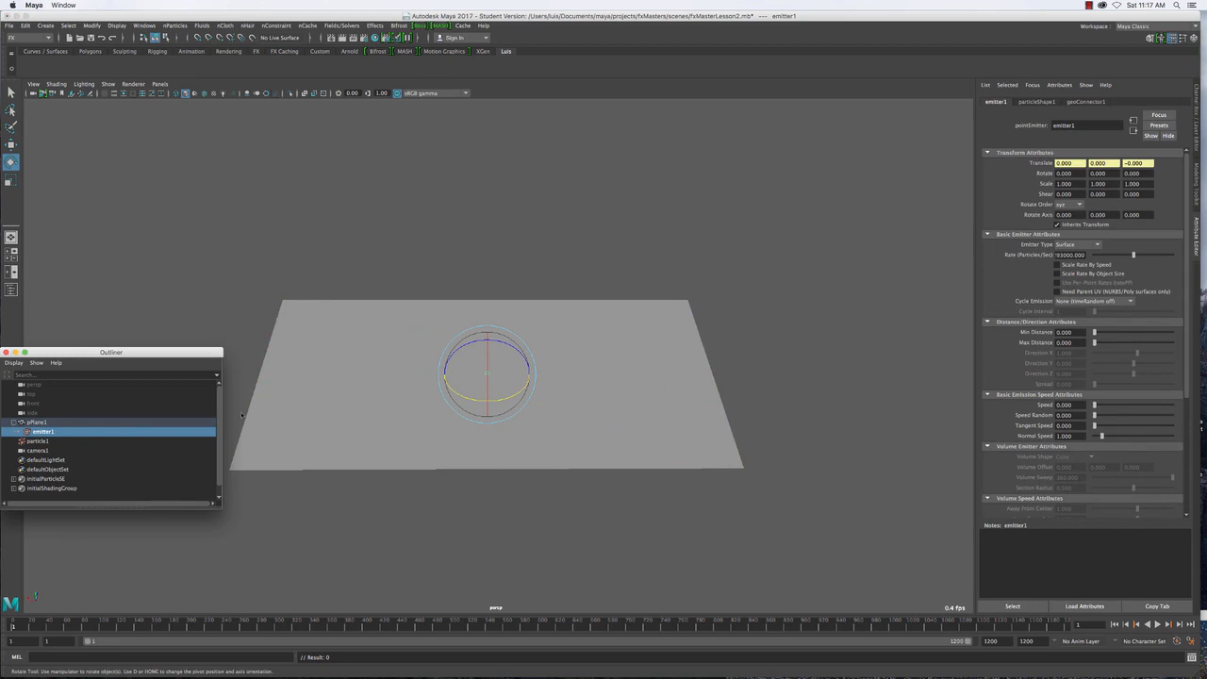
left_click(1074, 426)
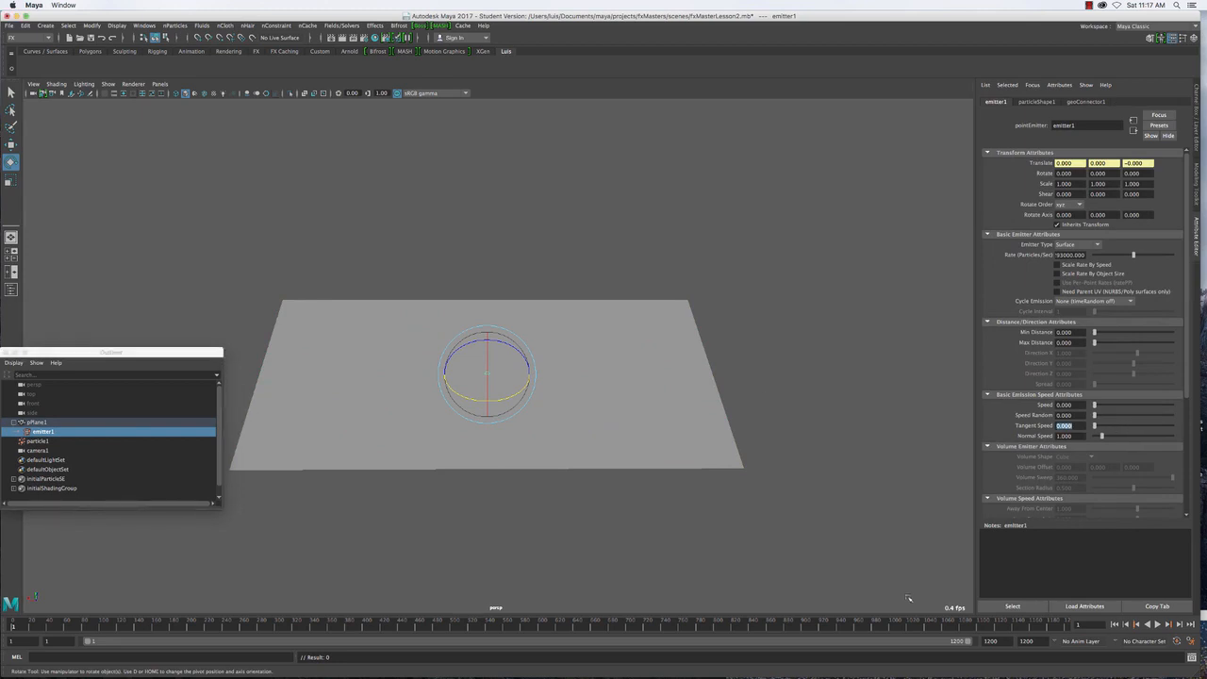
Switch to VLC, replay the bird flock shot as a motion reference, and move the video out of the way
left_click(896, 653)
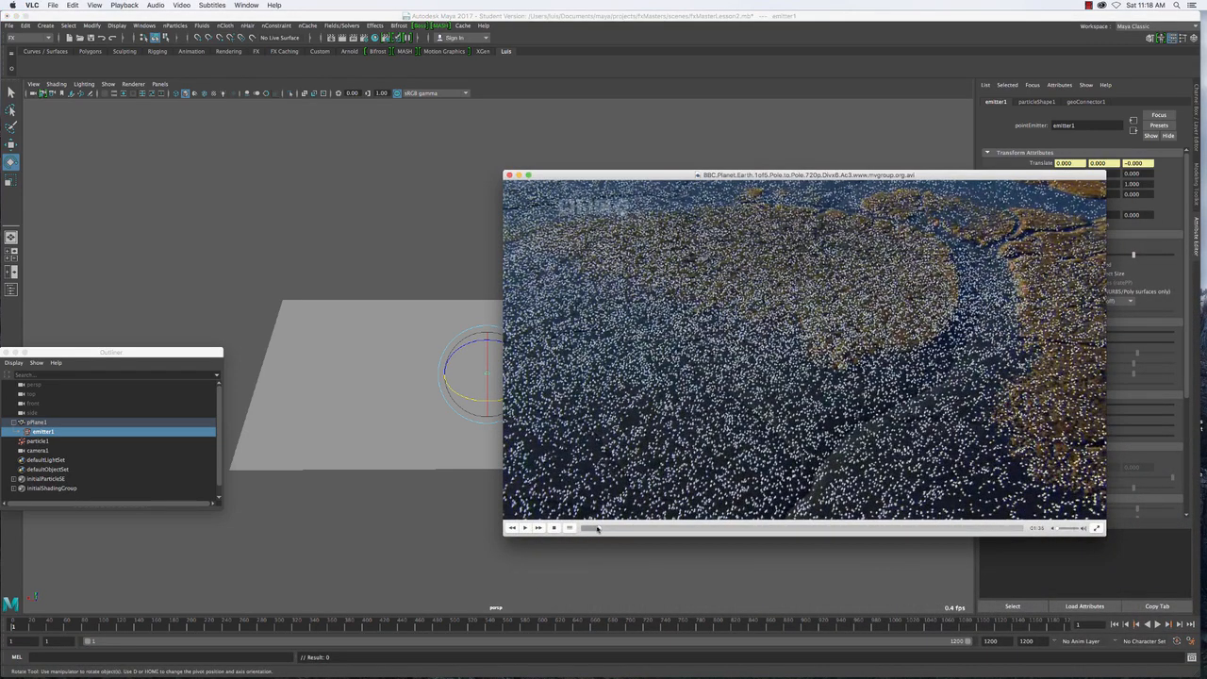
left_click_drag(598, 529, 596, 529)
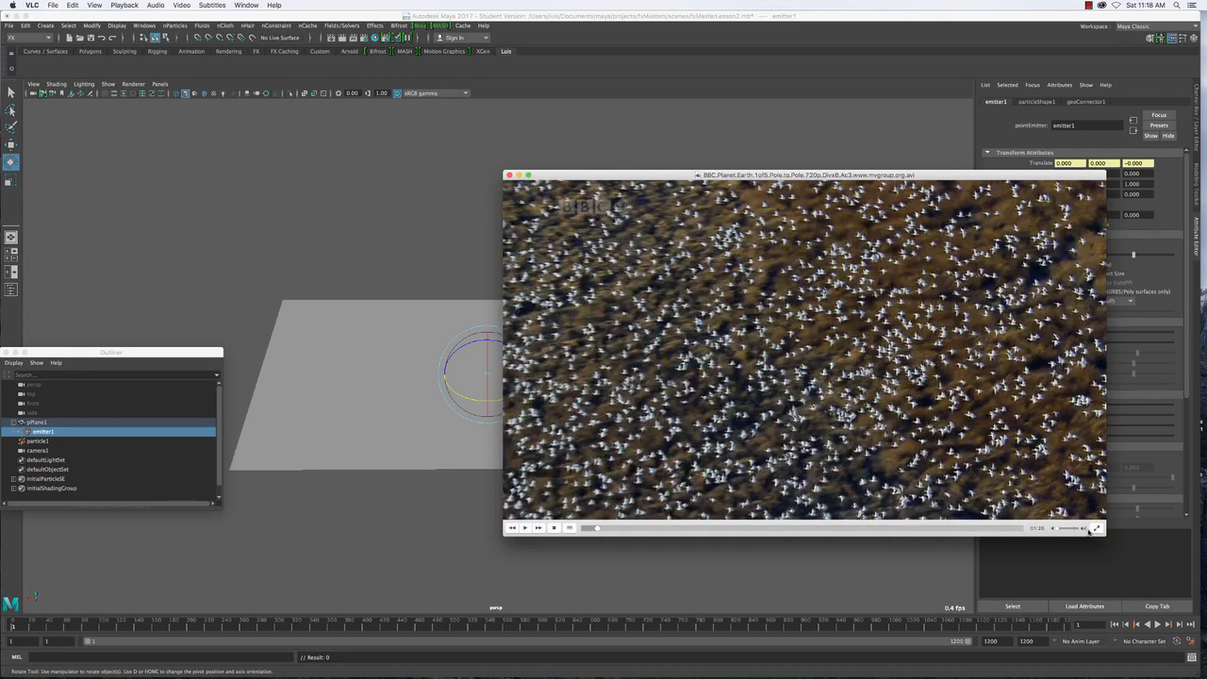
left_click(526, 528)
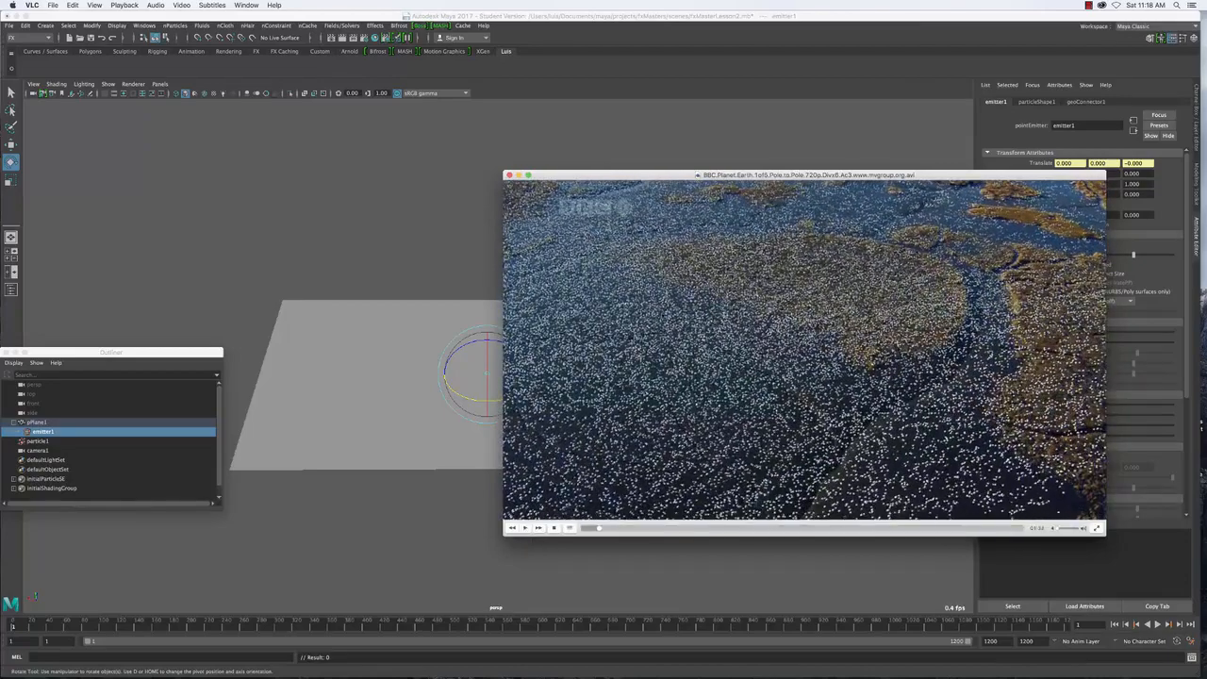
left_click_drag(624, 177, 776, 566)
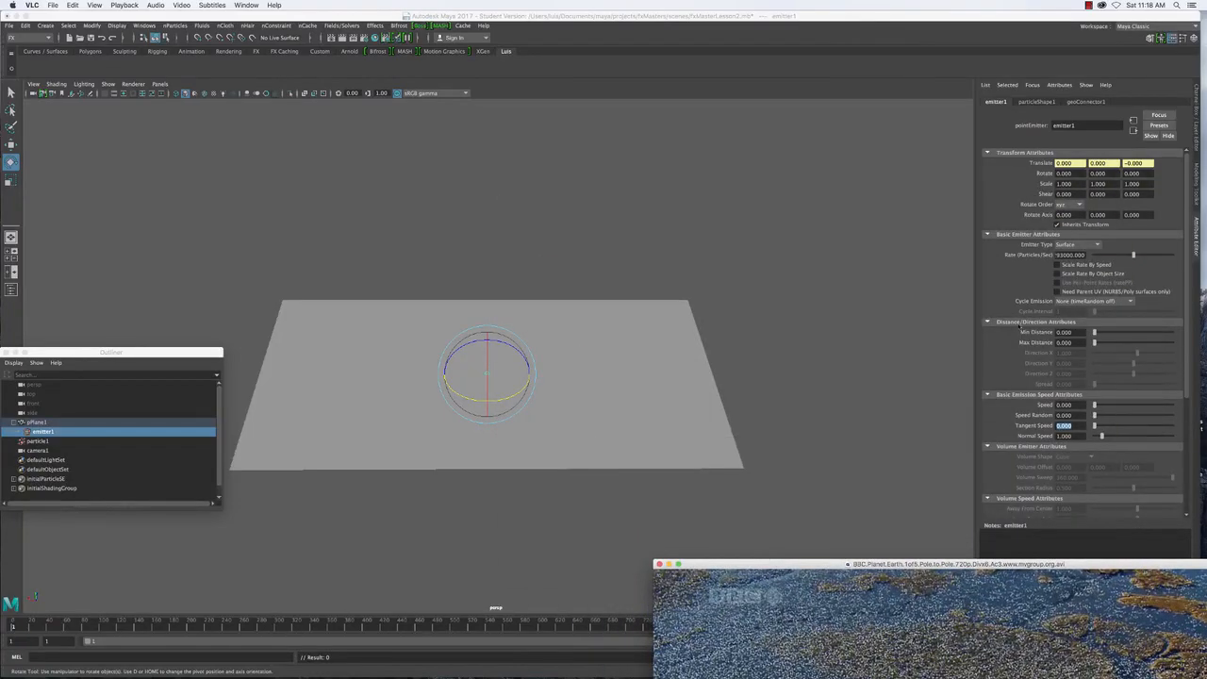
Set emitter1's Tangent Speed to 1 in Maya and hide polygons in the perspective view
left_click(1074, 427)
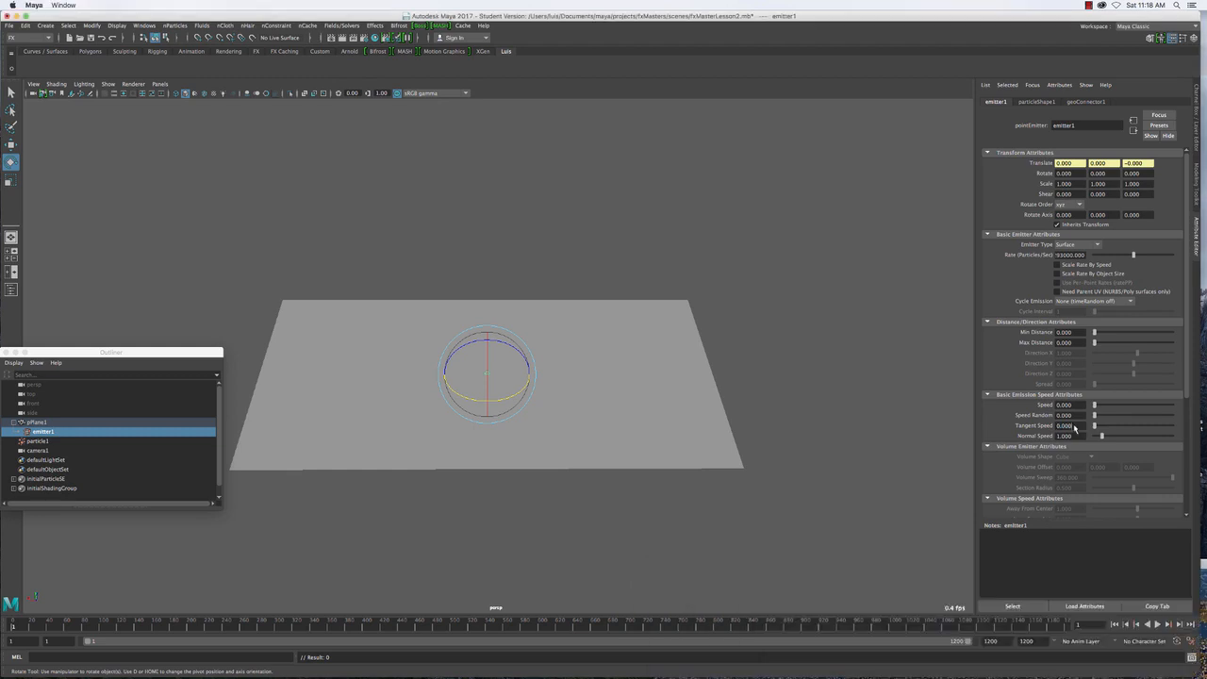
left_click(1065, 425)
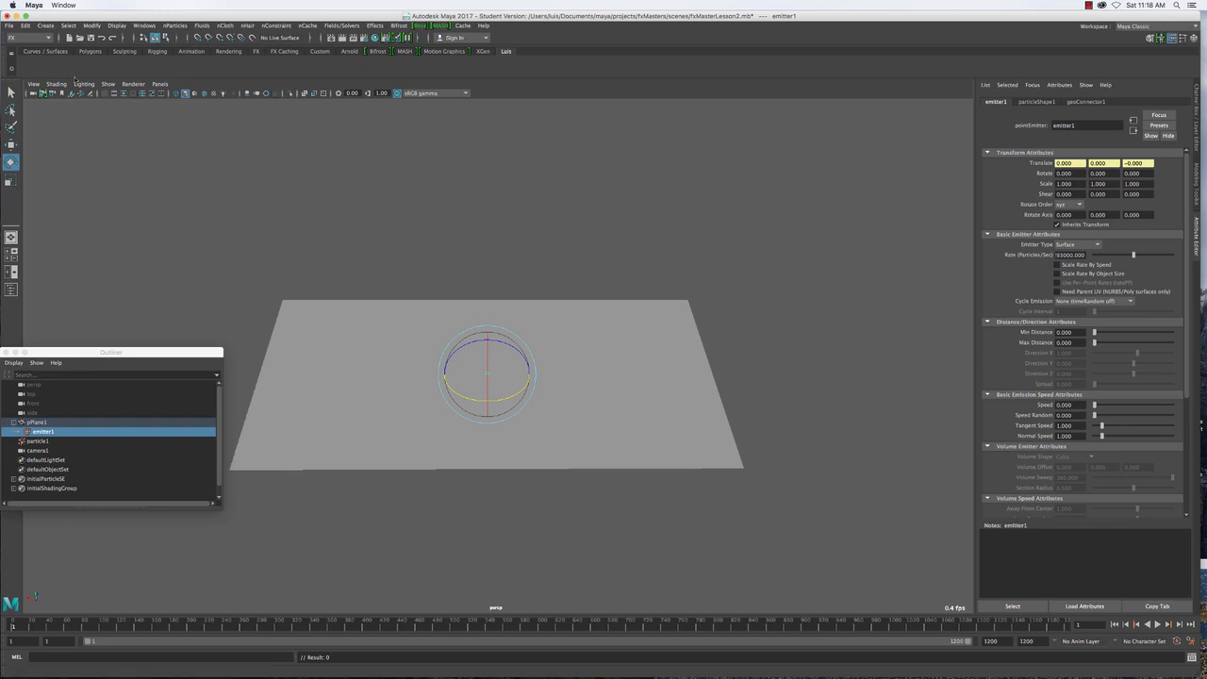
left_click(108, 84)
left_click(128, 172)
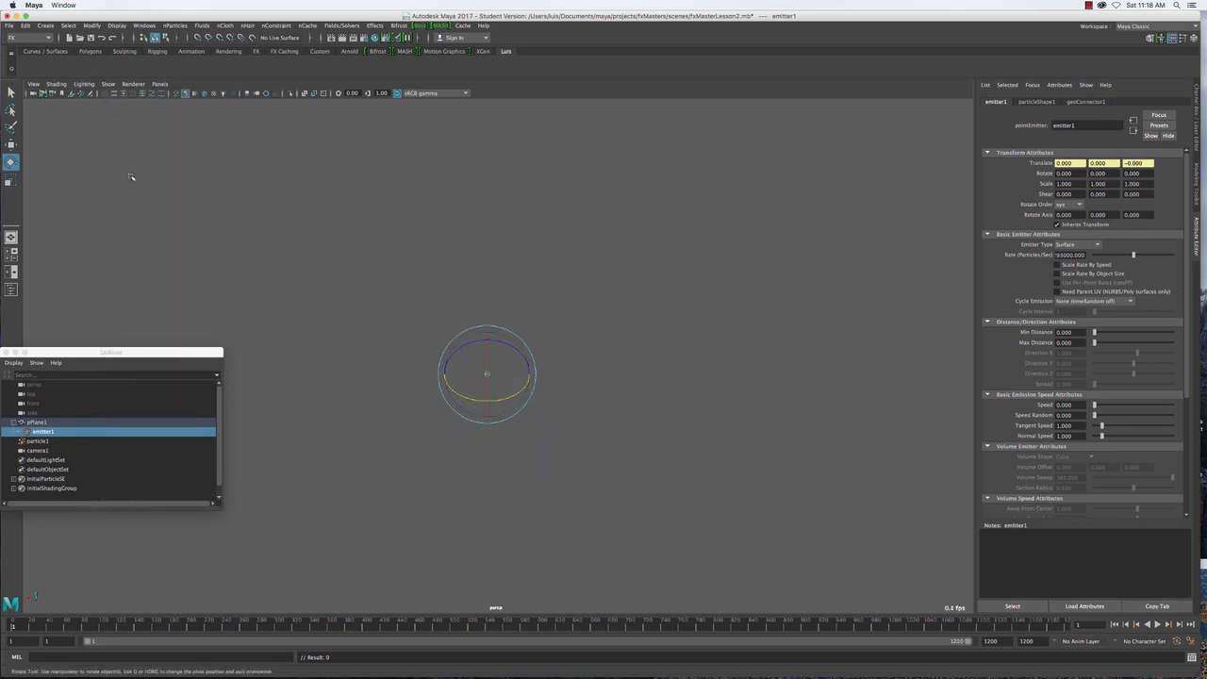
Play the simulation to frame 160 to check the particle motion, and select the particles
left_click_drag(563, 424, 560, 438, "alt")
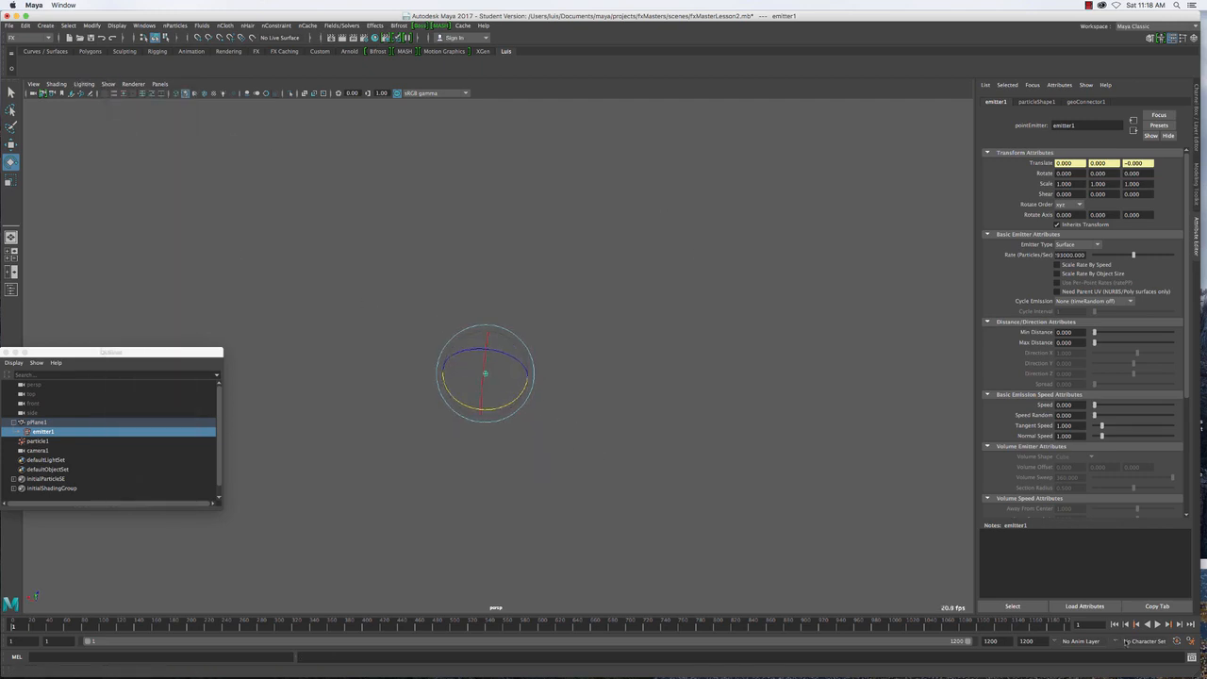
left_click(1158, 625)
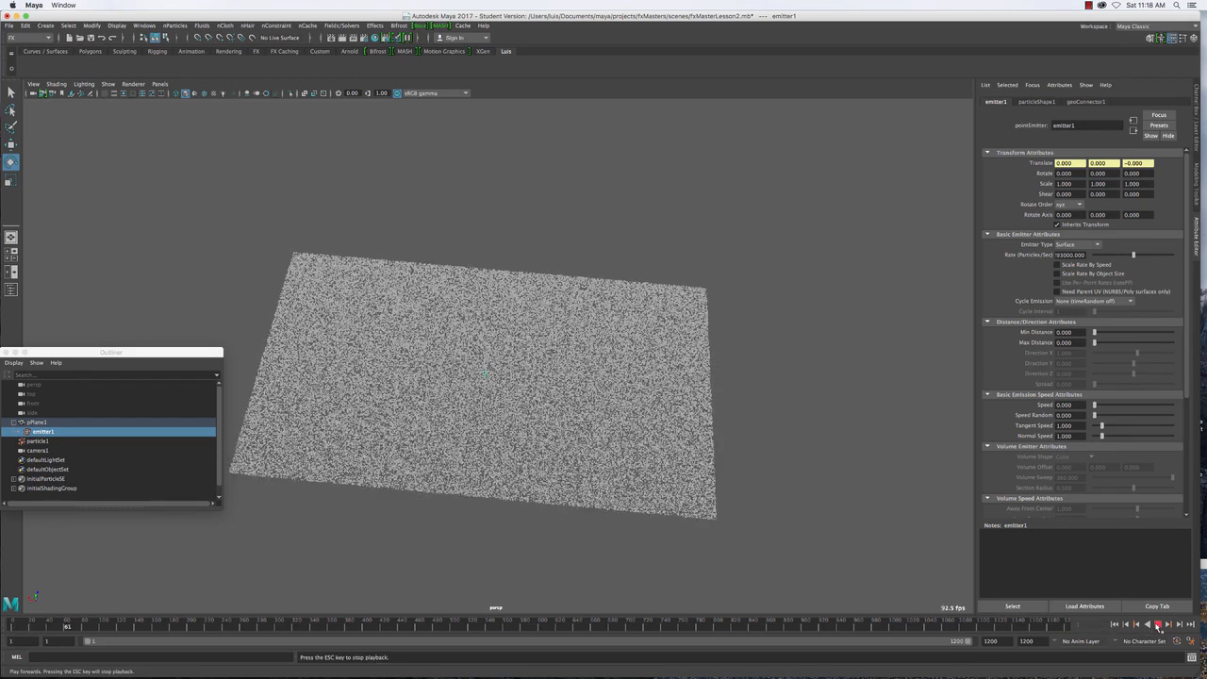
left_click(1158, 625)
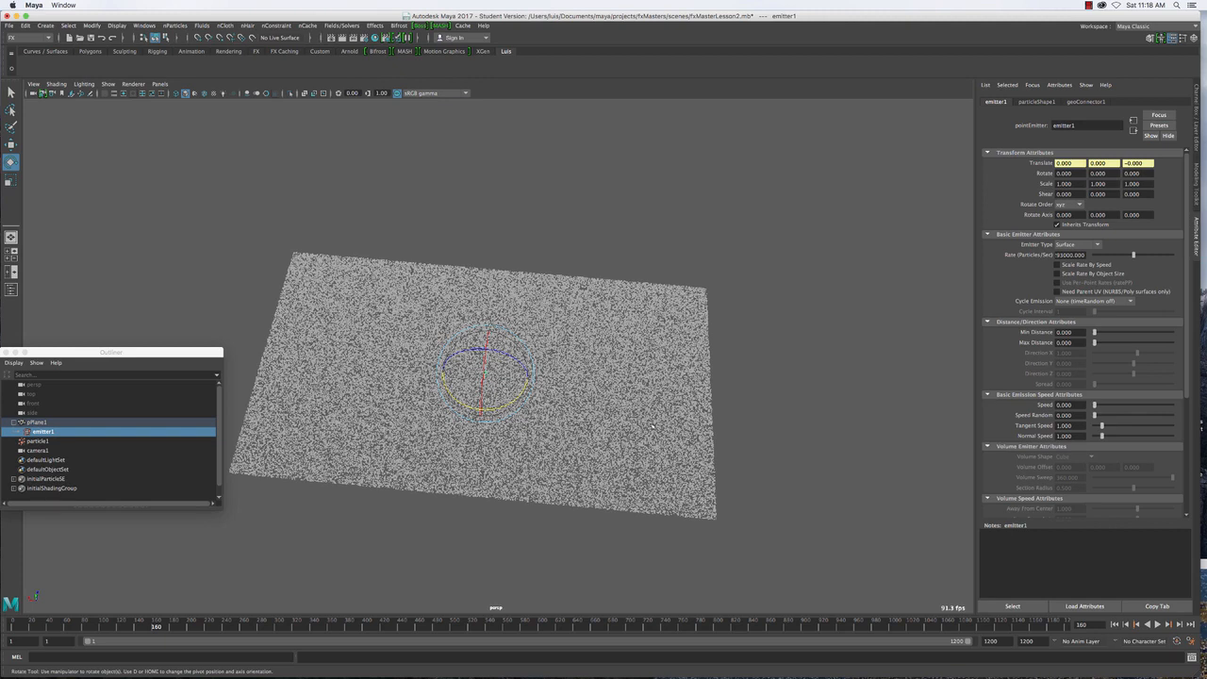
left_click(647, 422)
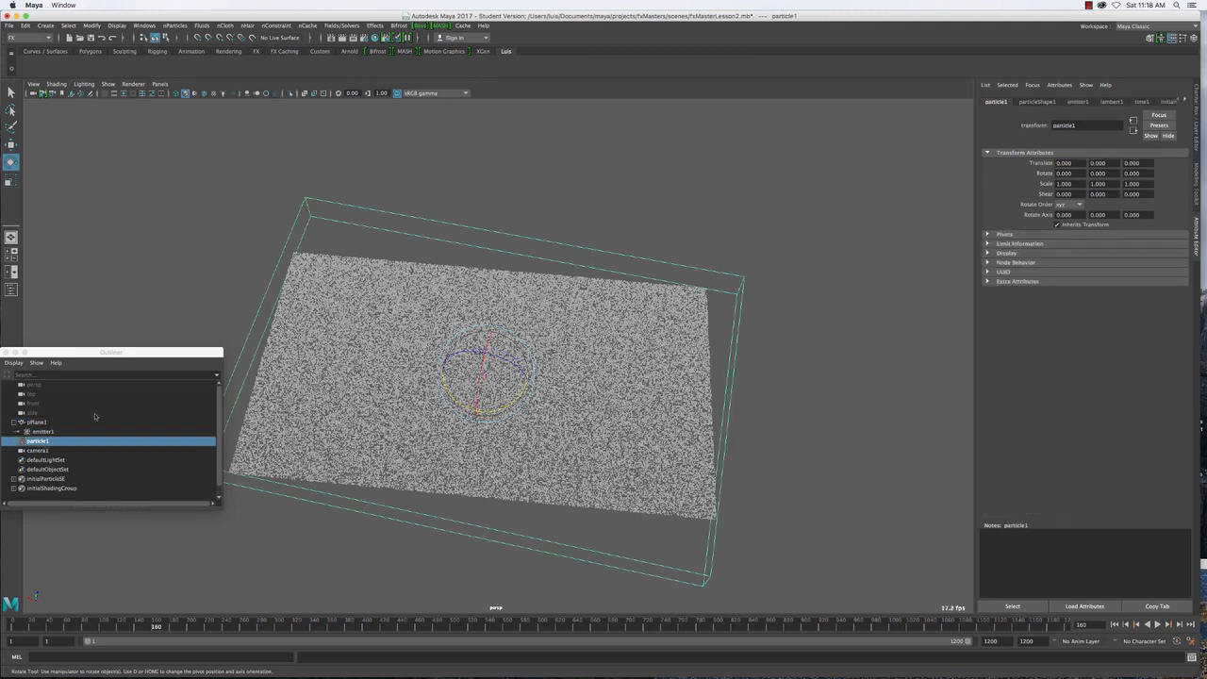
Set emitter1's Speed to 1 and its Normal Speed to 0
left_click(43, 431)
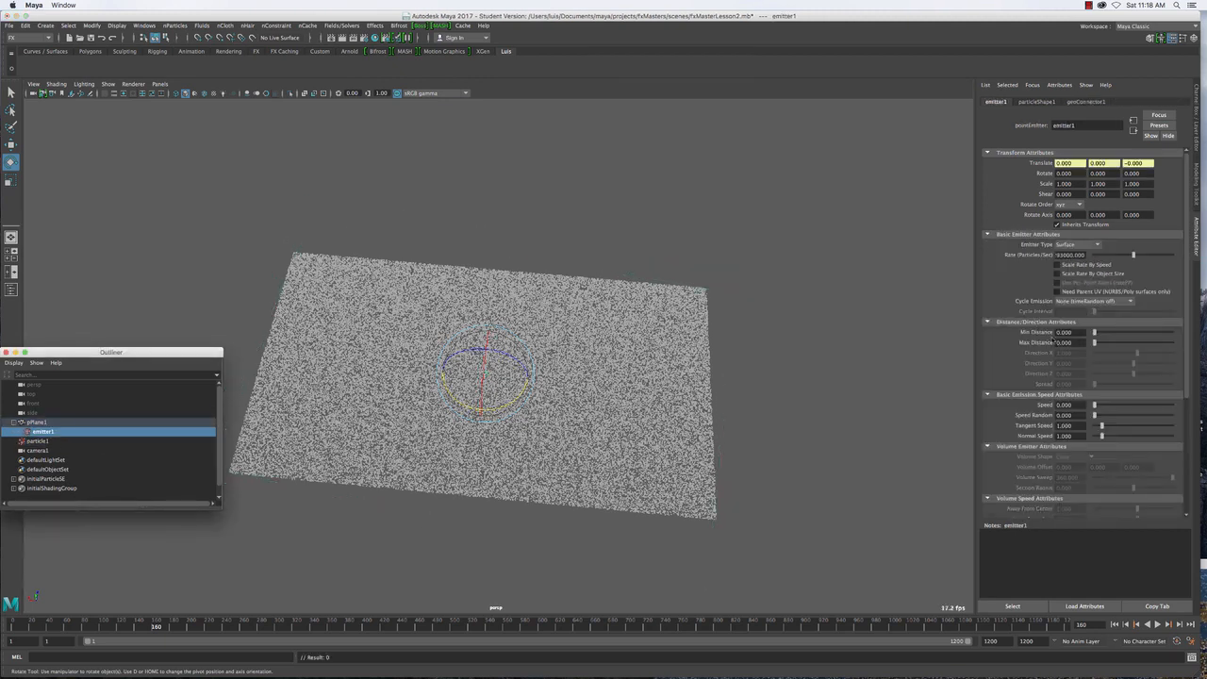
left_click(1057, 406)
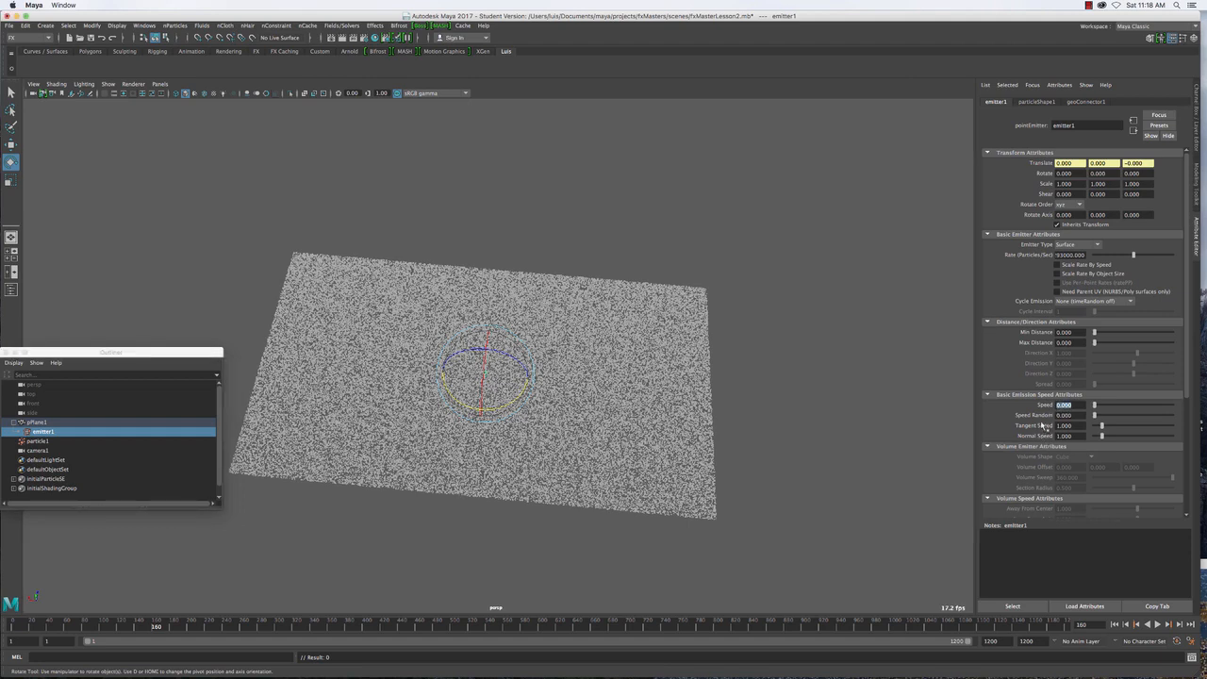
type("1")
key("Return")
left_click_drag(1074, 436, 1054, 436)
type("0")
key("Return")
Play the simulation to frame 274 to check the particle spread, and look through camera1 in the viewport
mouse_move(628, 403)
left_mouse_down("alt")
mouse_move(633, 355)
mouse_move(637, 383)
left_mouse_up("alt")
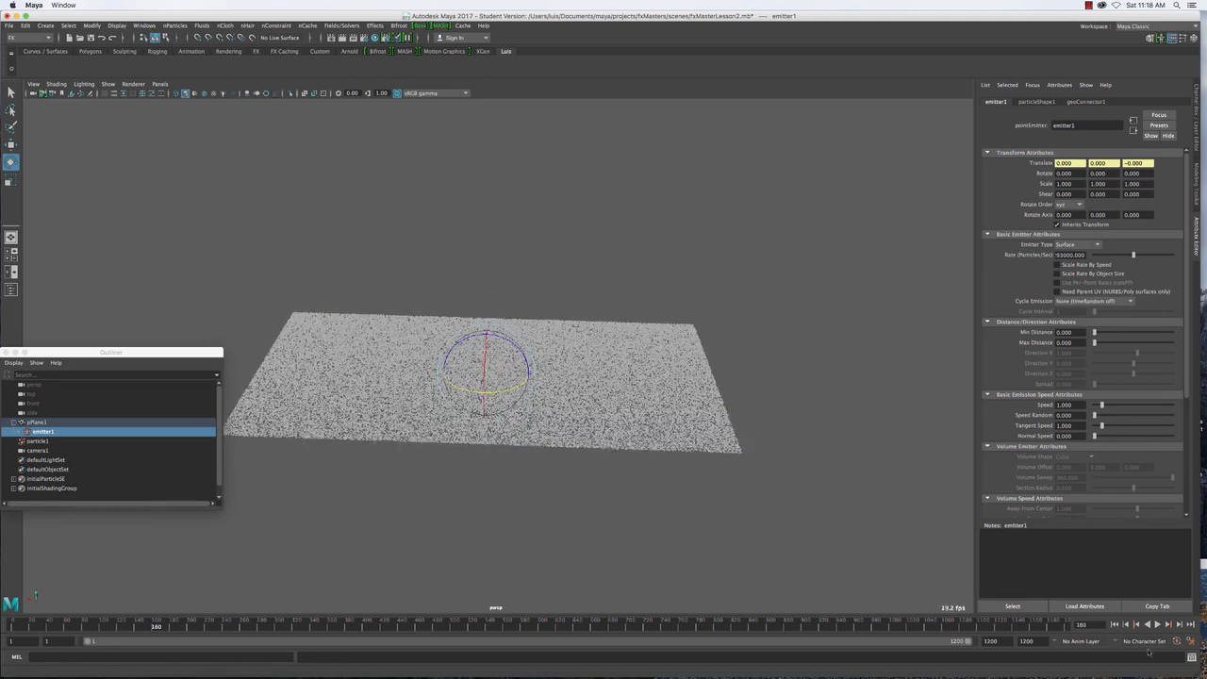
left_click(1158, 624)
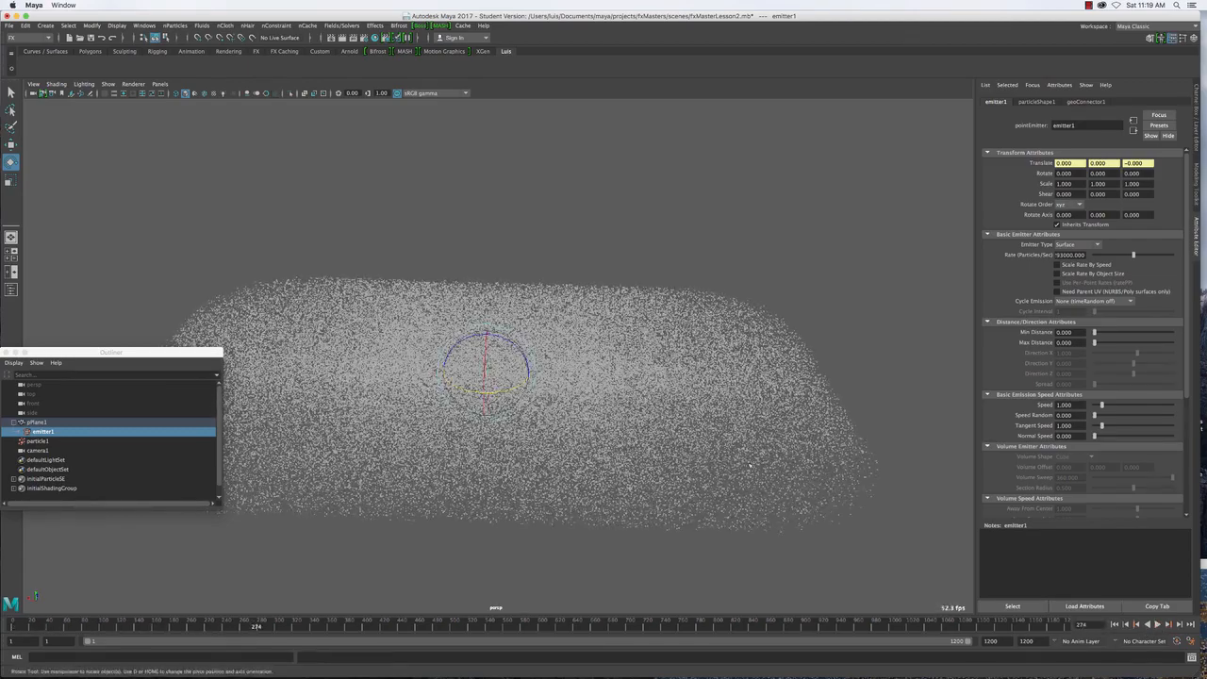
mouse_move(564, 383)
left_mouse_down("alt")
mouse_move(561, 425)
mouse_move(547, 375)
left_mouse_up("alt")
left_click(159, 84)
mouse_move(186, 93)
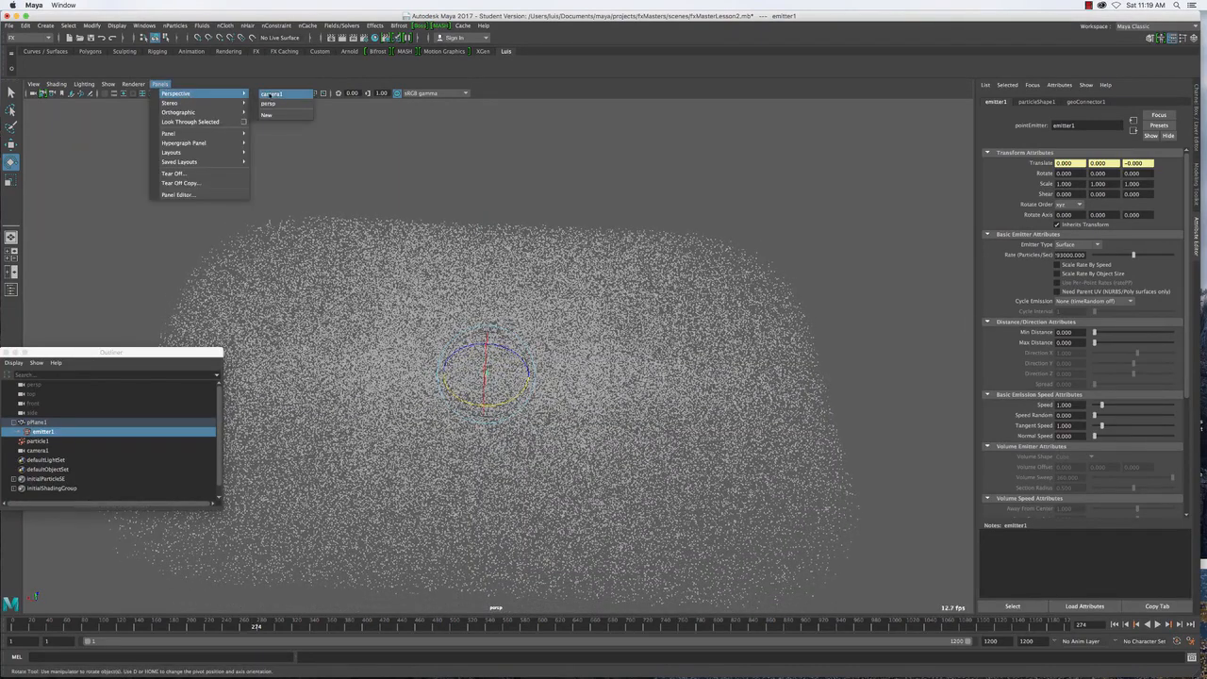
left_click(275, 103)
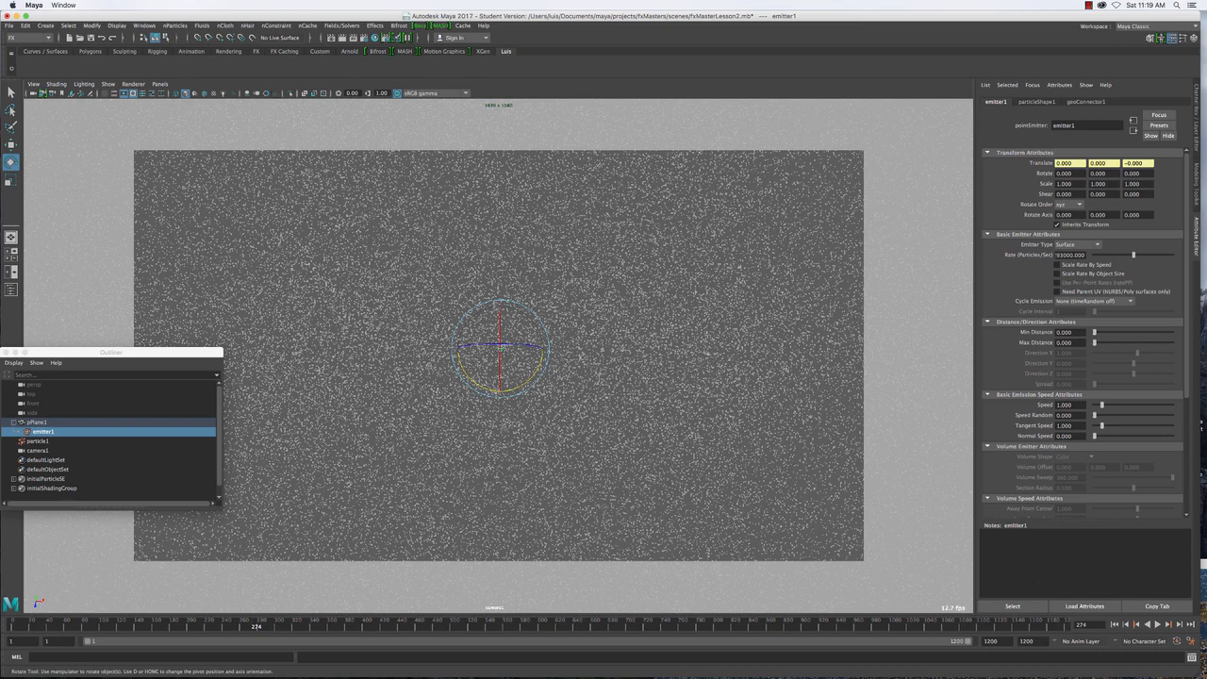
Return to frame 1 and key all translate and rotate channels of camera1
left_click(1114, 624)
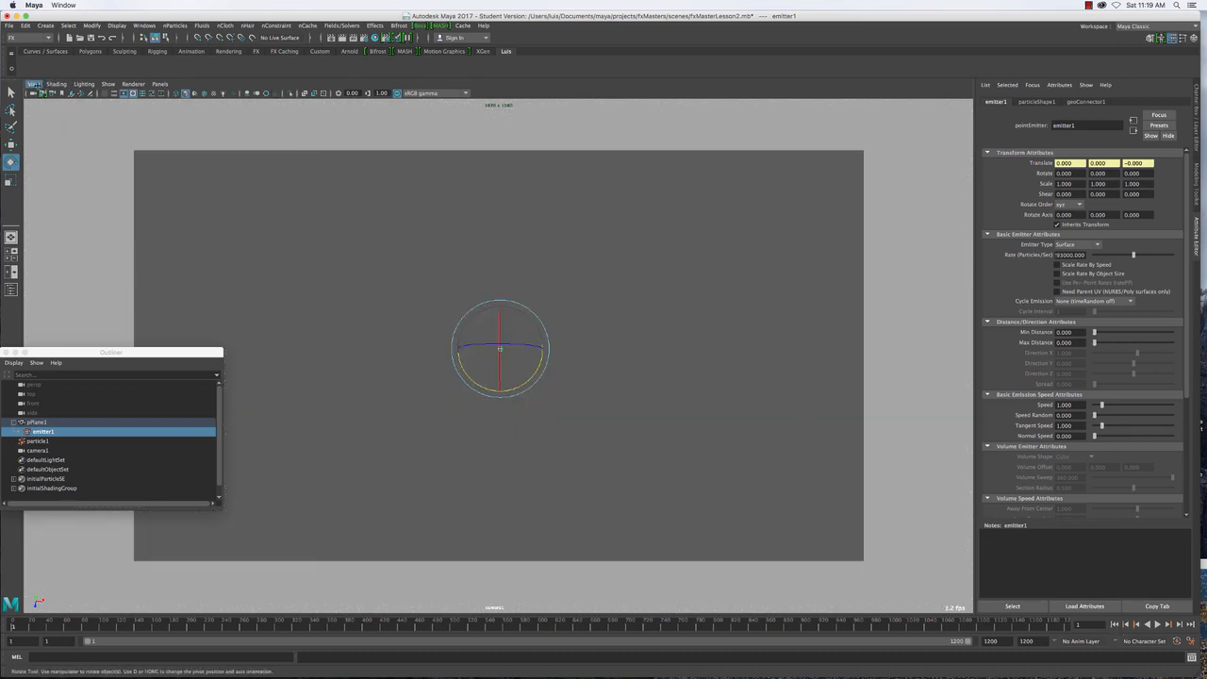
left_click(33, 84)
left_click(47, 99)
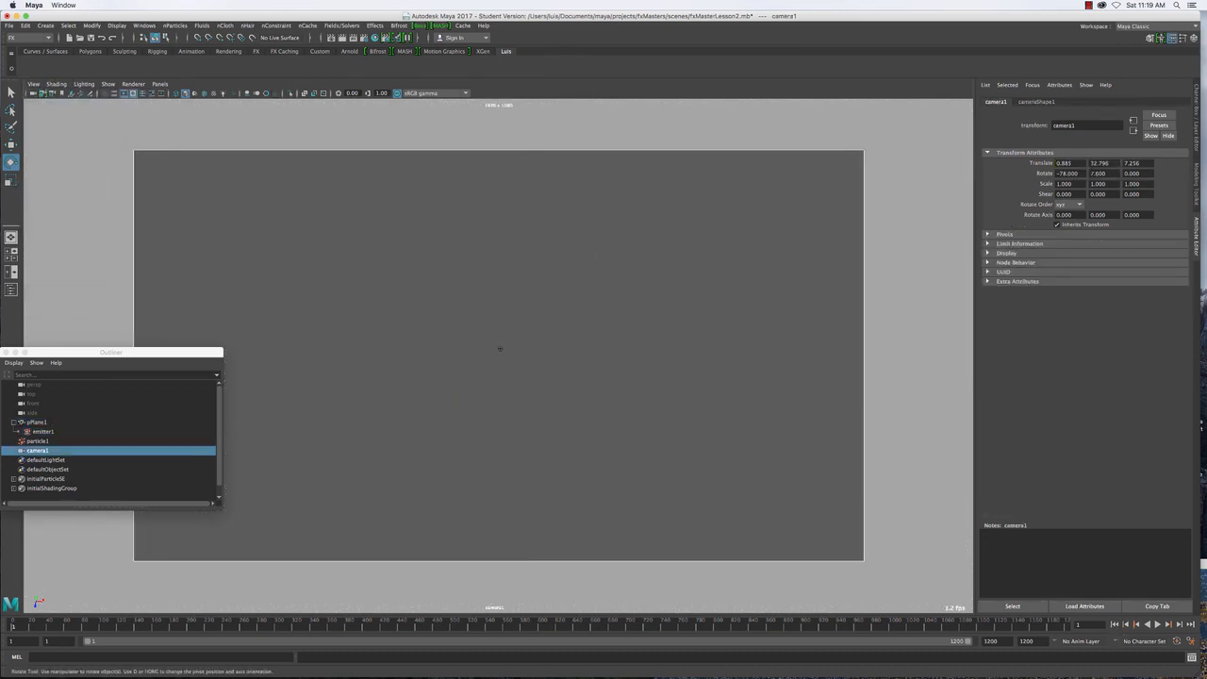
left_click(1196, 128)
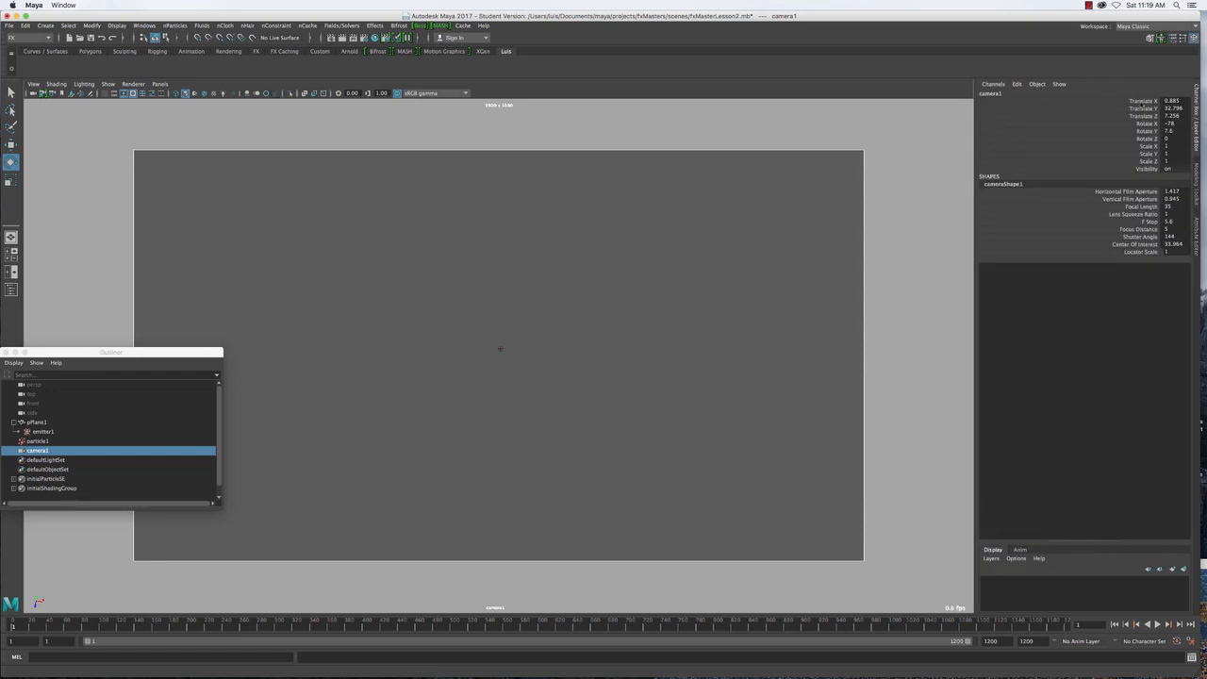
left_click_drag(1142, 102, 1145, 142)
right_click(1145, 143)
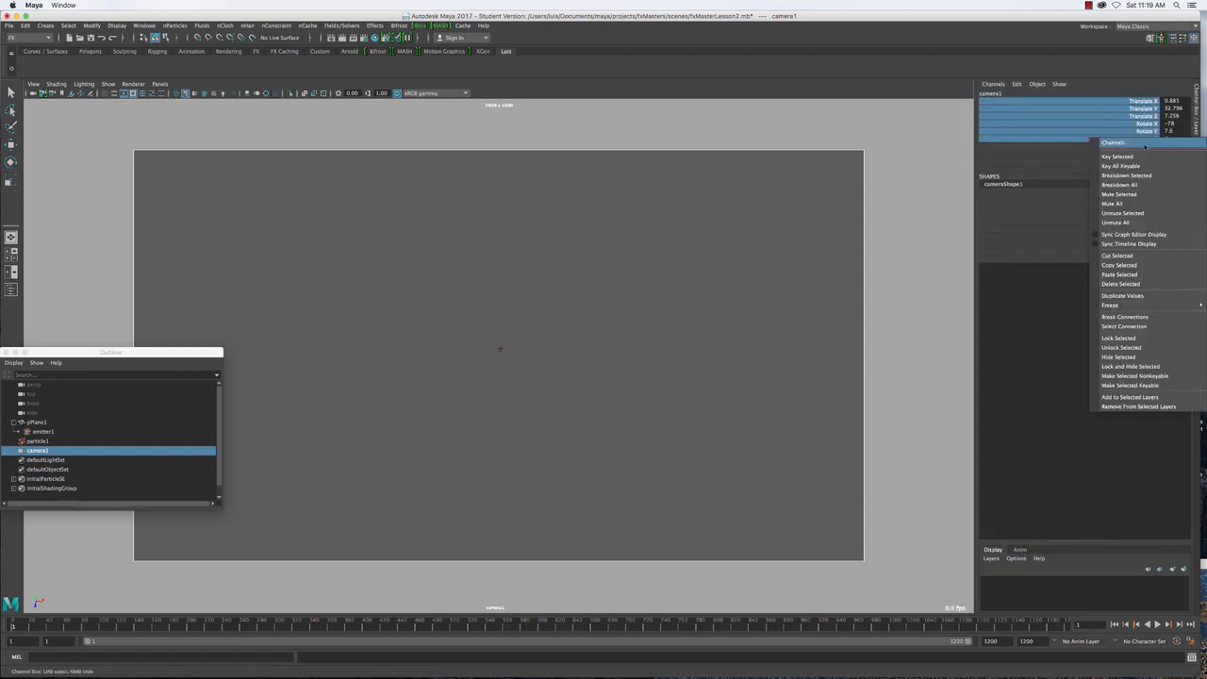
left_click(1144, 156)
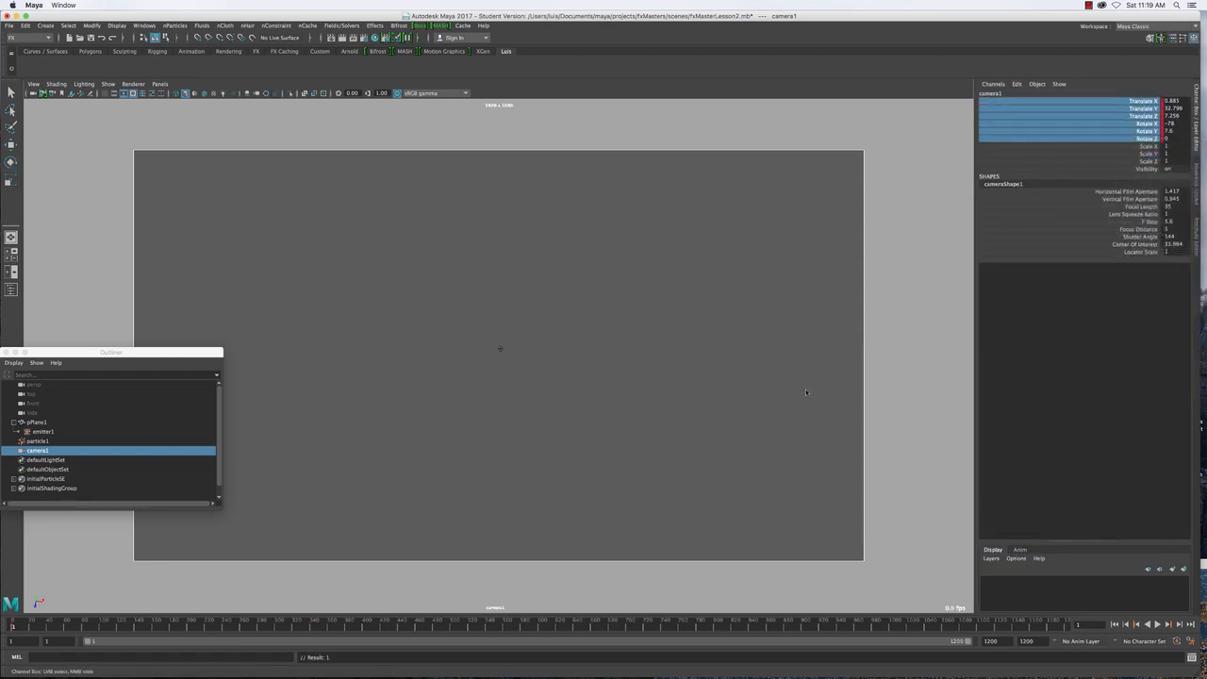
Play the simulation through camera1, return to frame 1, and check emitter1's Tangent Speed
left_click(1158, 624)
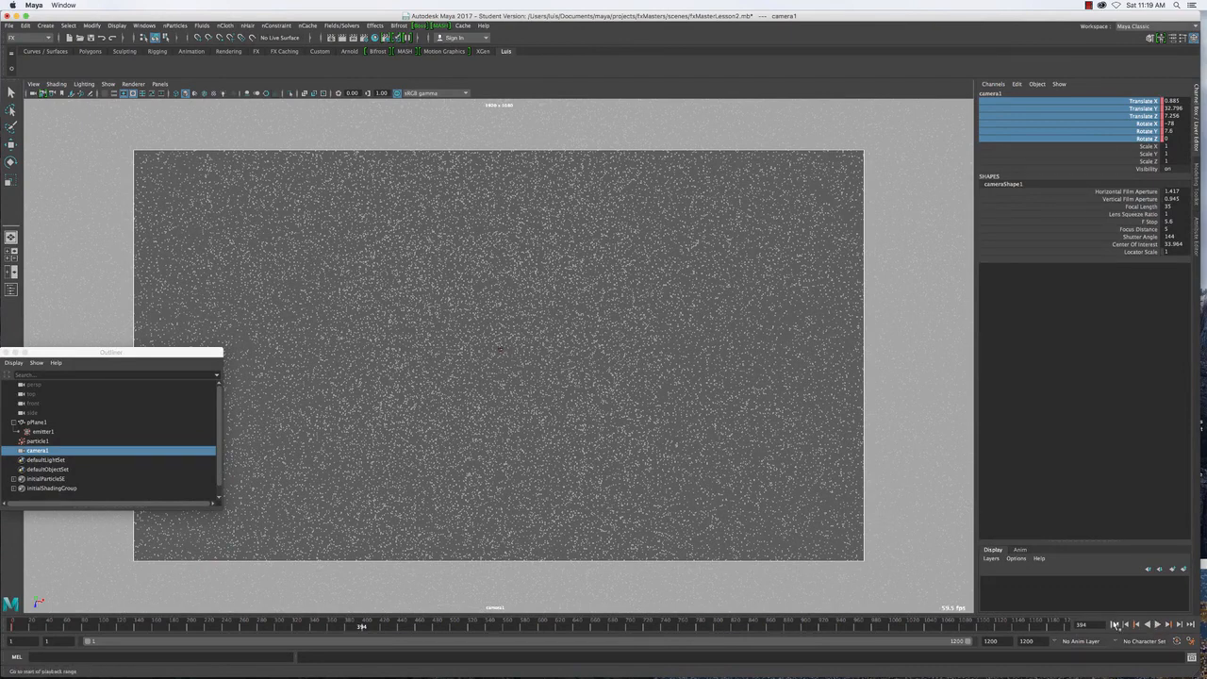
left_click(1115, 625)
left_click(42, 431)
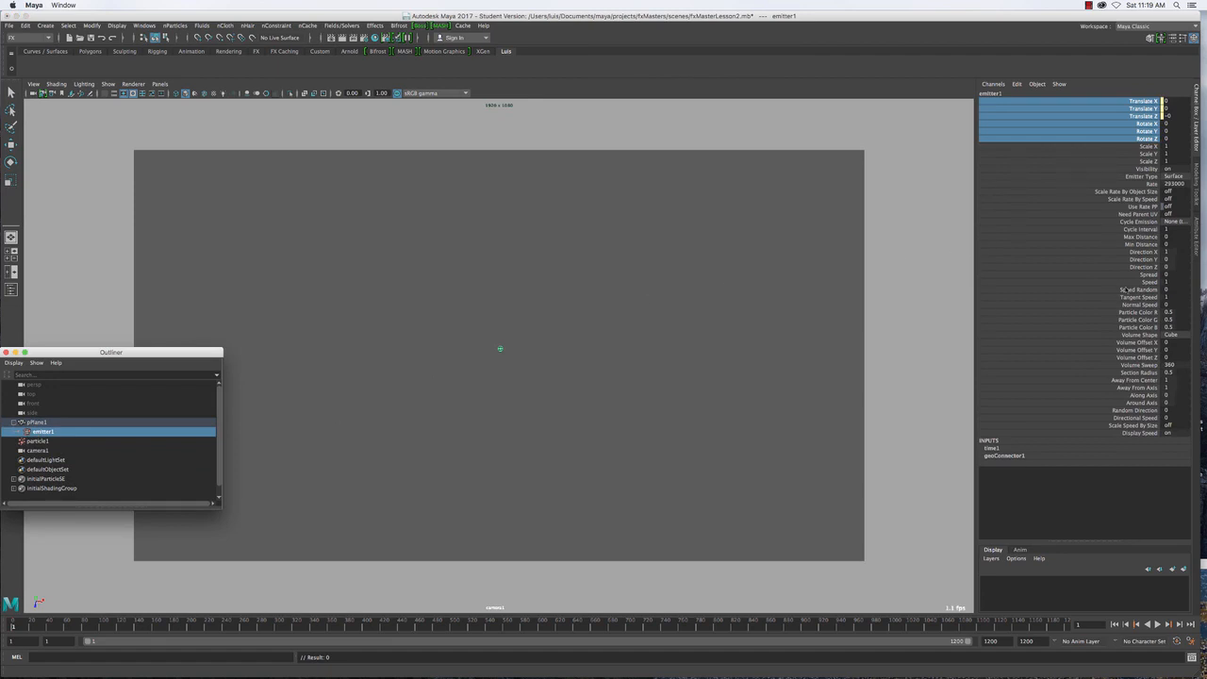
double_click(1168, 297)
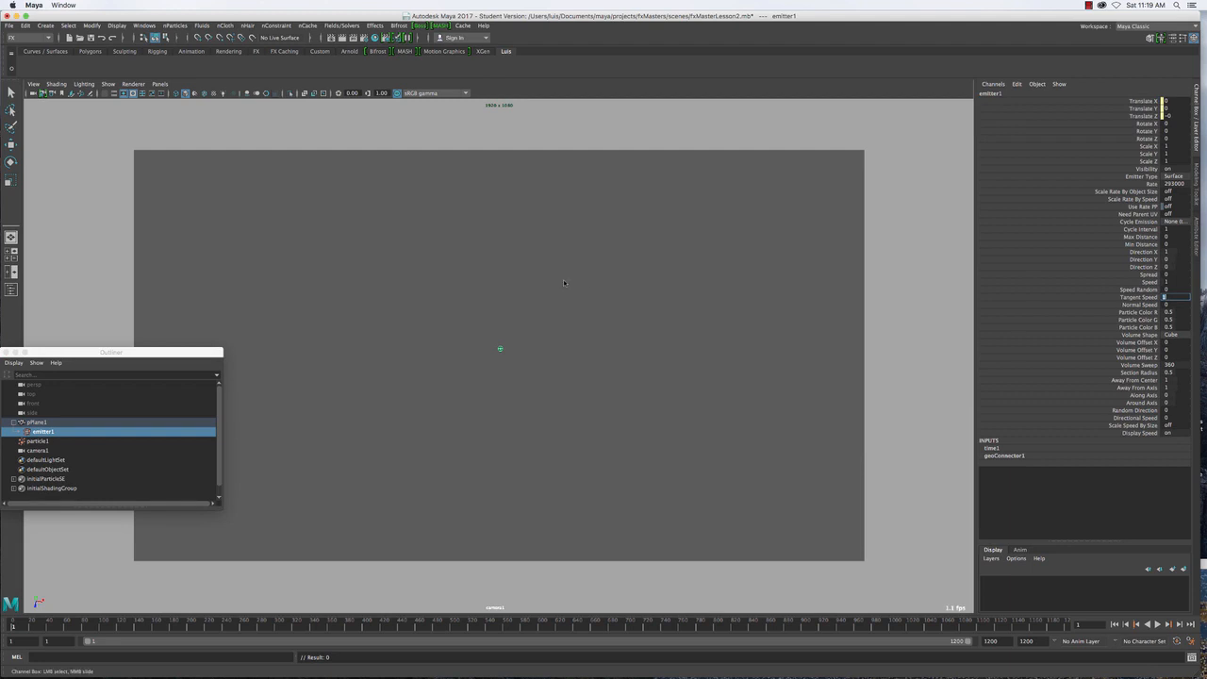
left_click(437, 282)
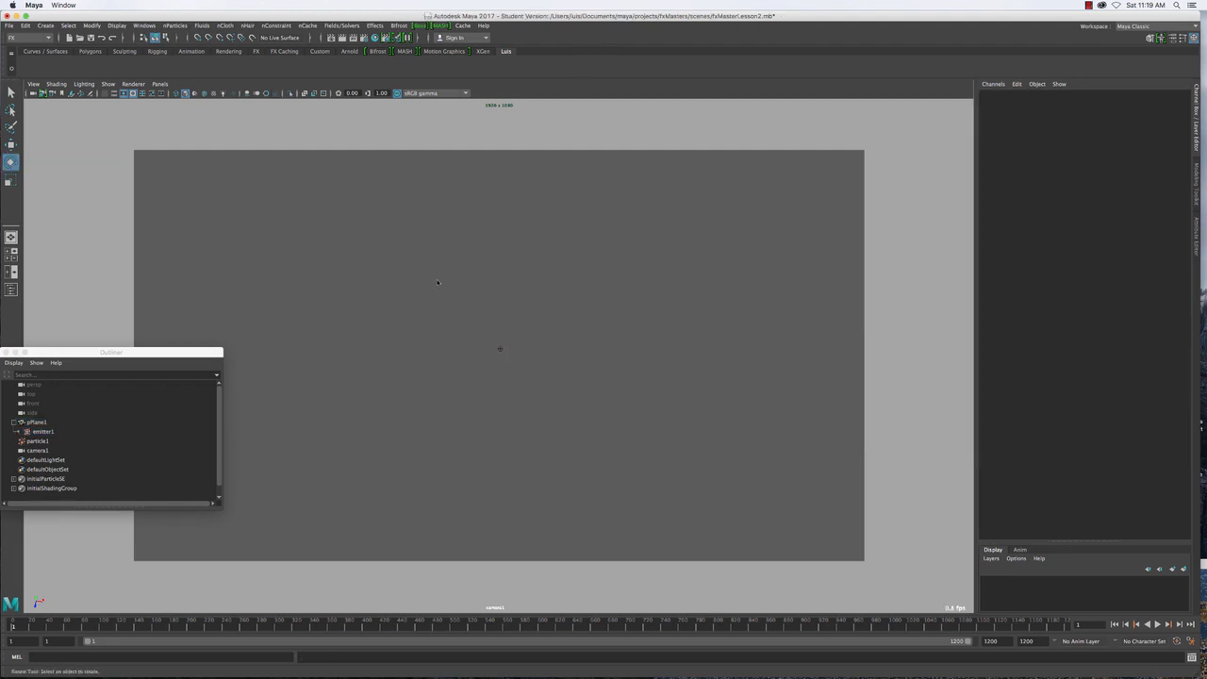
Add a uniform field that affects particle1
left_click(38, 441)
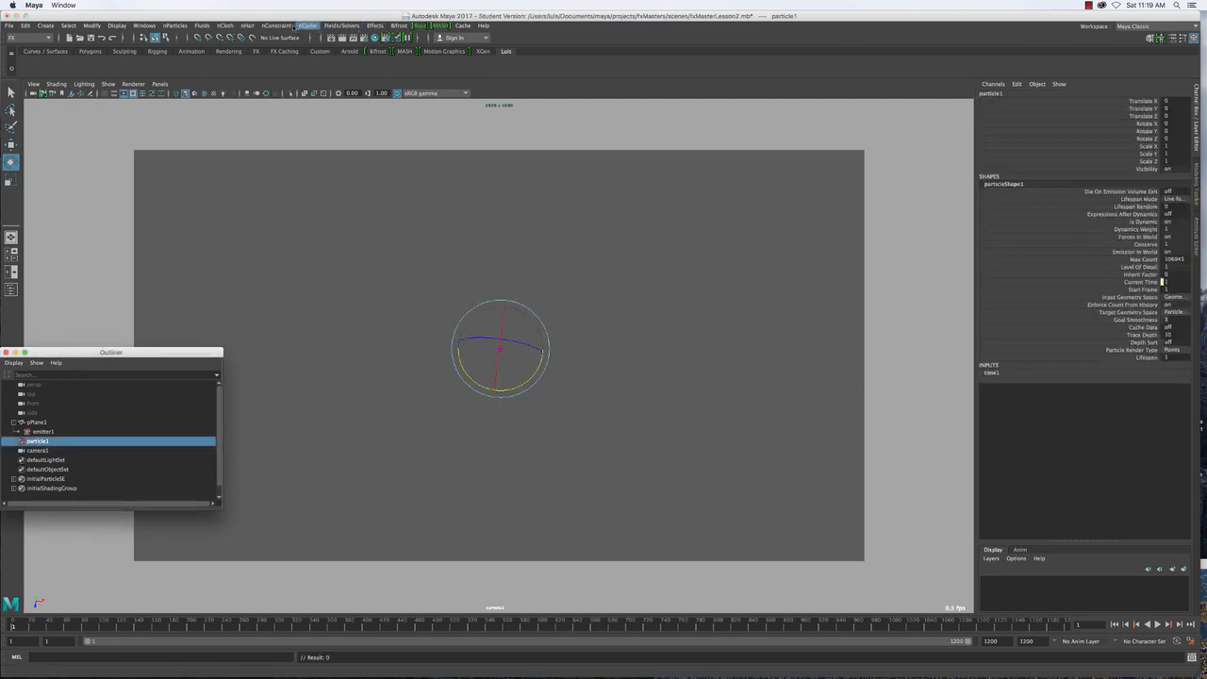
left_click(351, 27)
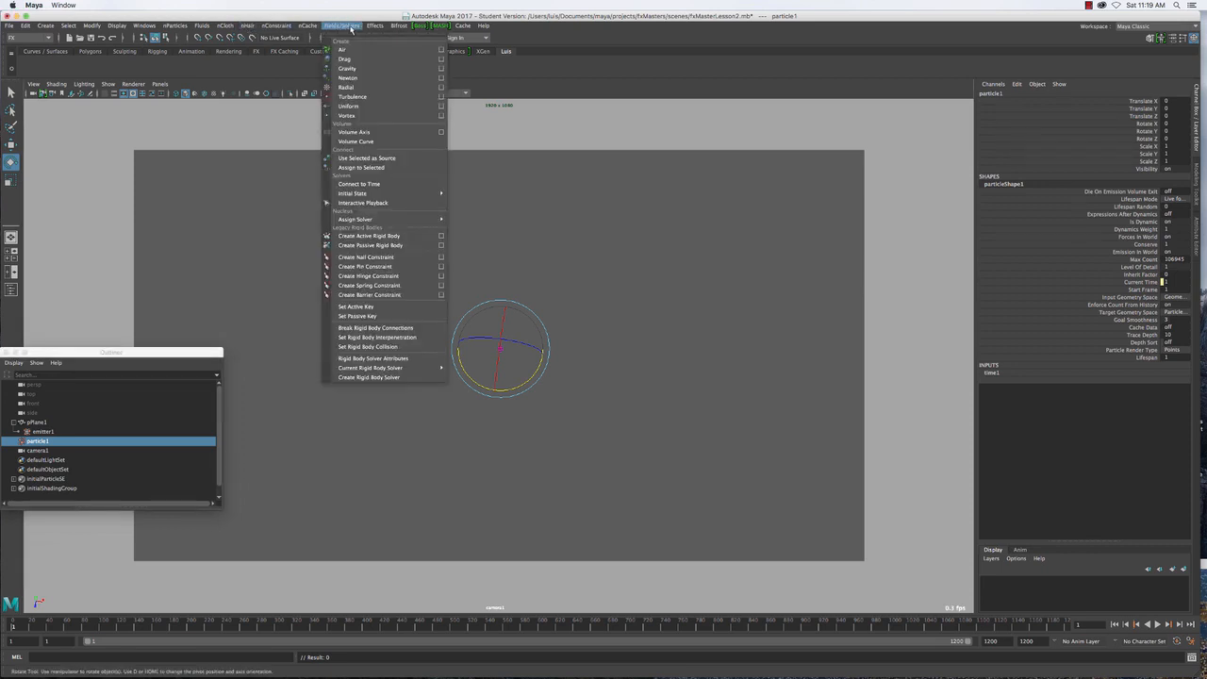
left_click(349, 107)
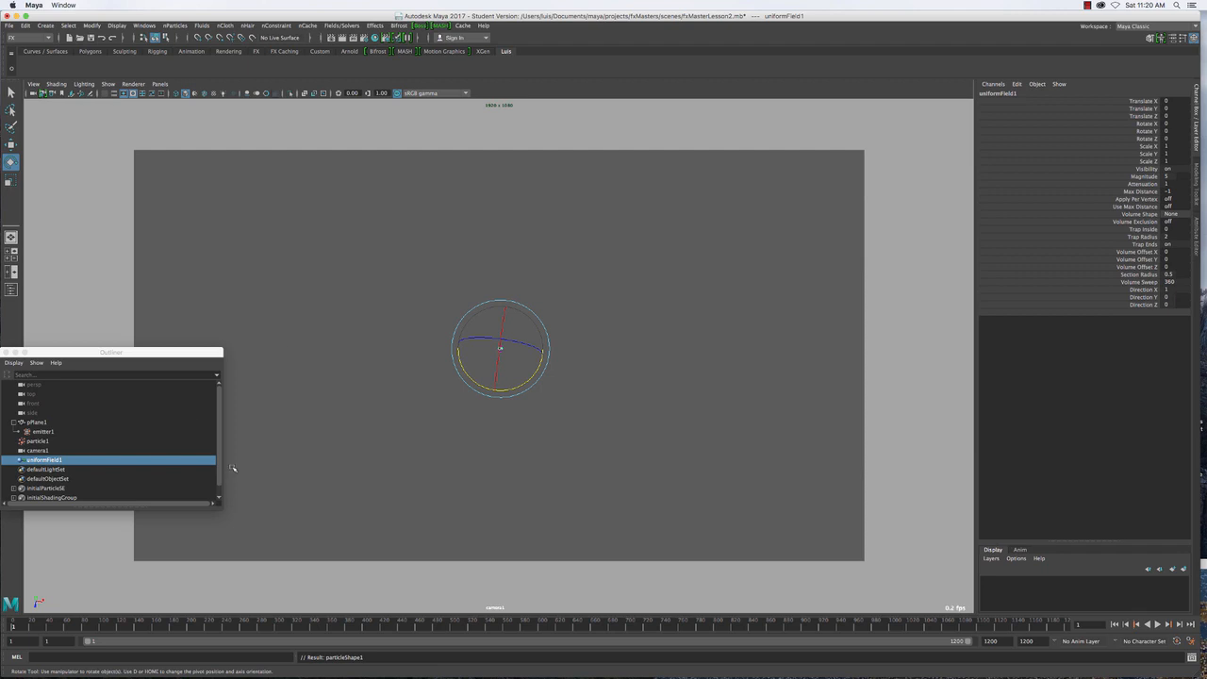
Set the uniform field's Attenuation to 0 and its Direction X to -1
double_click(1167, 184)
type("0.1")
key("Return")
double_click(1169, 289)
type("-1")
key("Return")
Play the simulation to frame 89 to check the sideways drift, and select the particles
left_click(1159, 624)
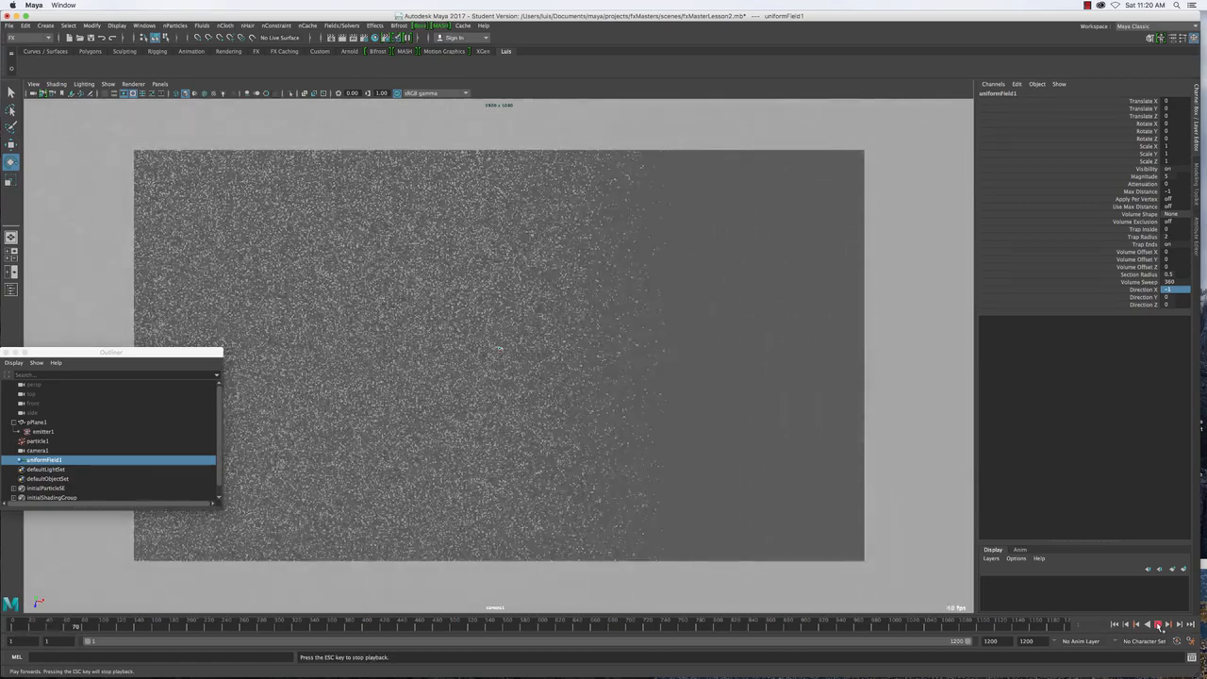
left_click(1158, 625)
left_click(291, 254)
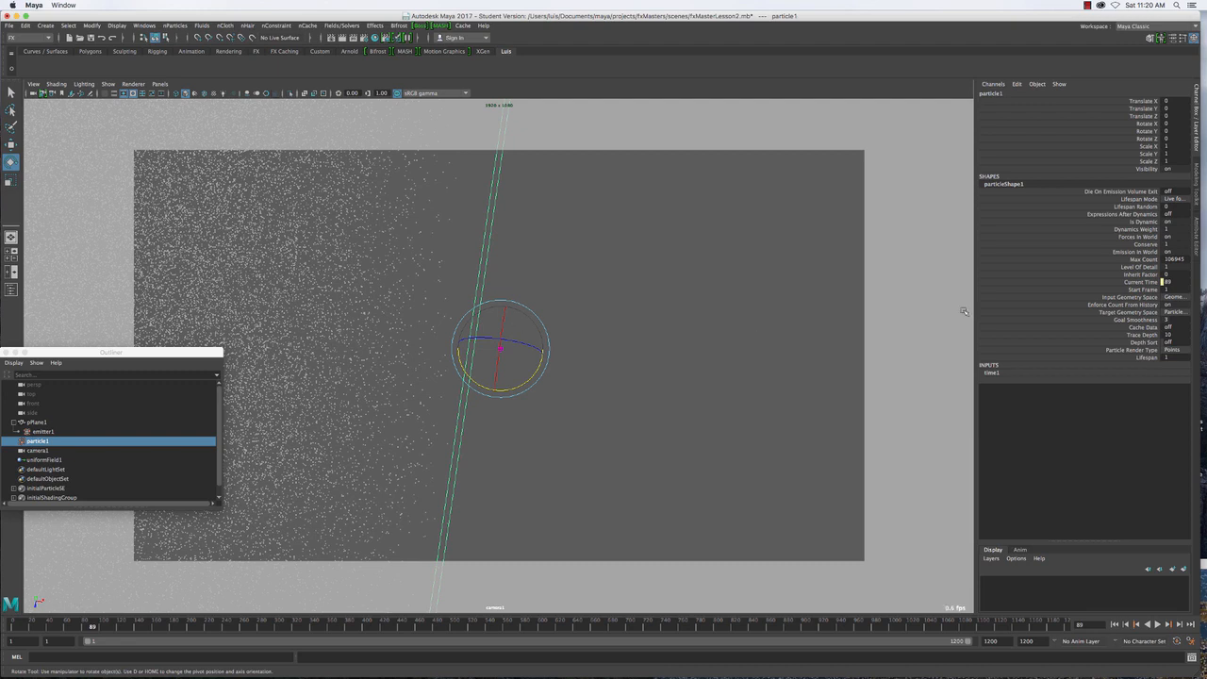
Set uniformField1's Direction Z to 0.1 and replay the simulation from the start to frame 51
left_click(34, 460)
left_click(1166, 305)
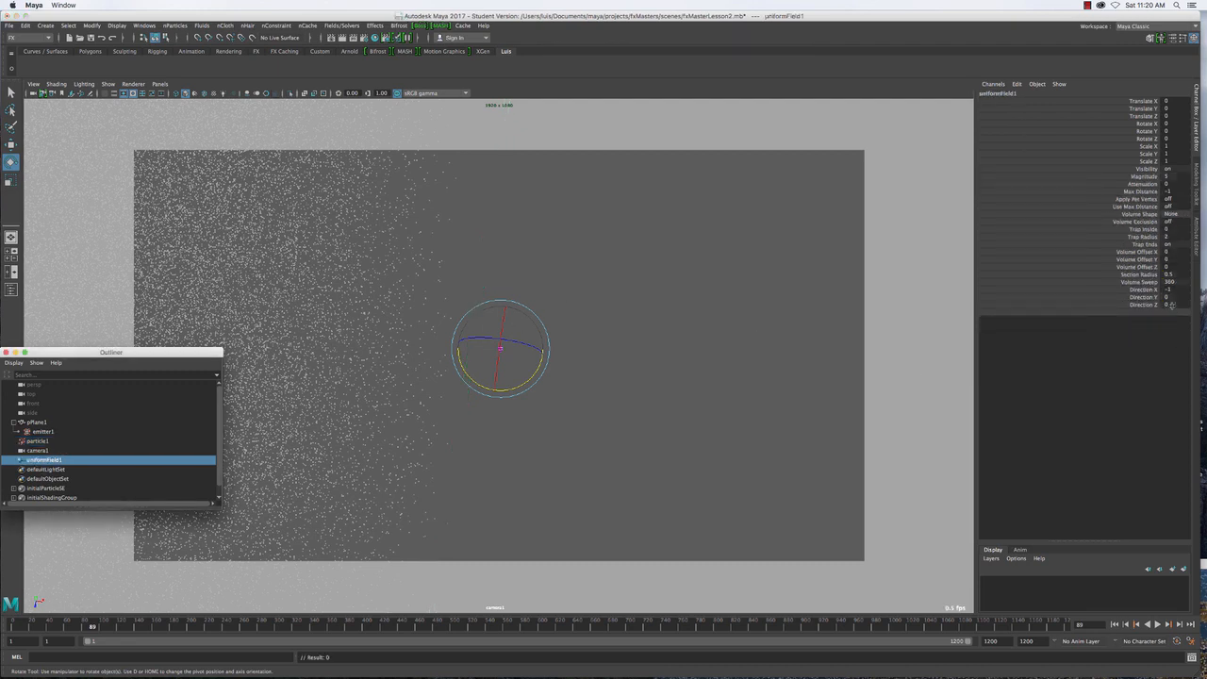
type(".1")
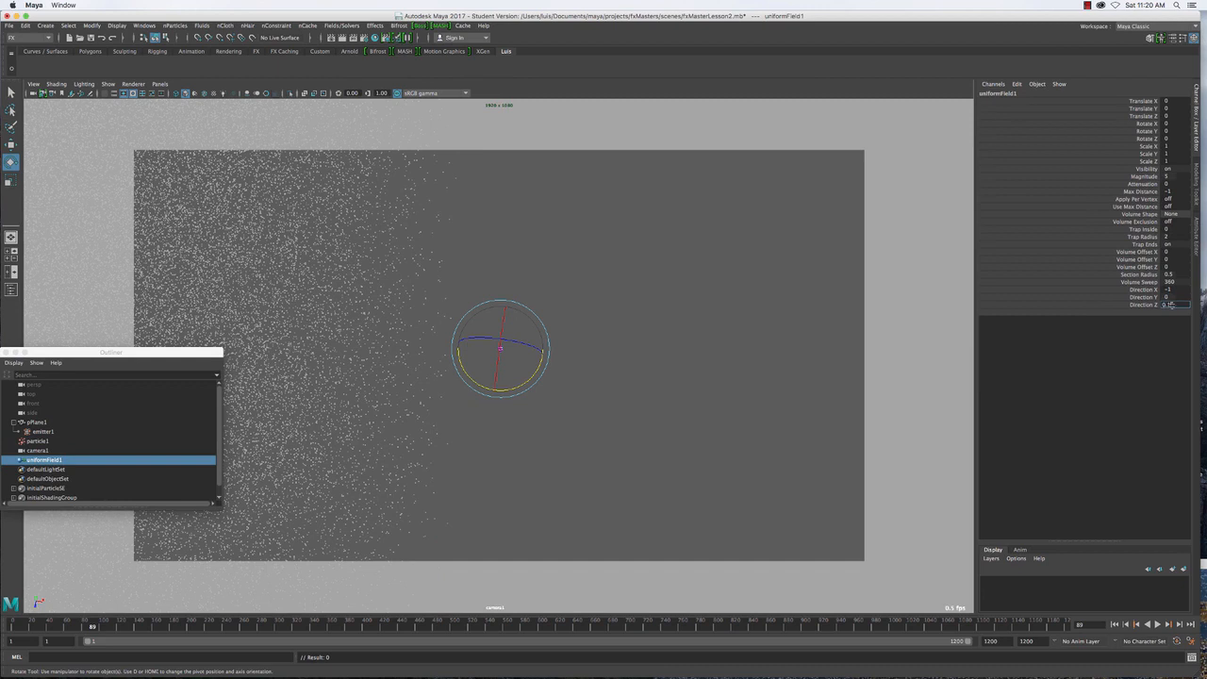
key("Return")
left_click(1115, 624)
left_click(1158, 625)
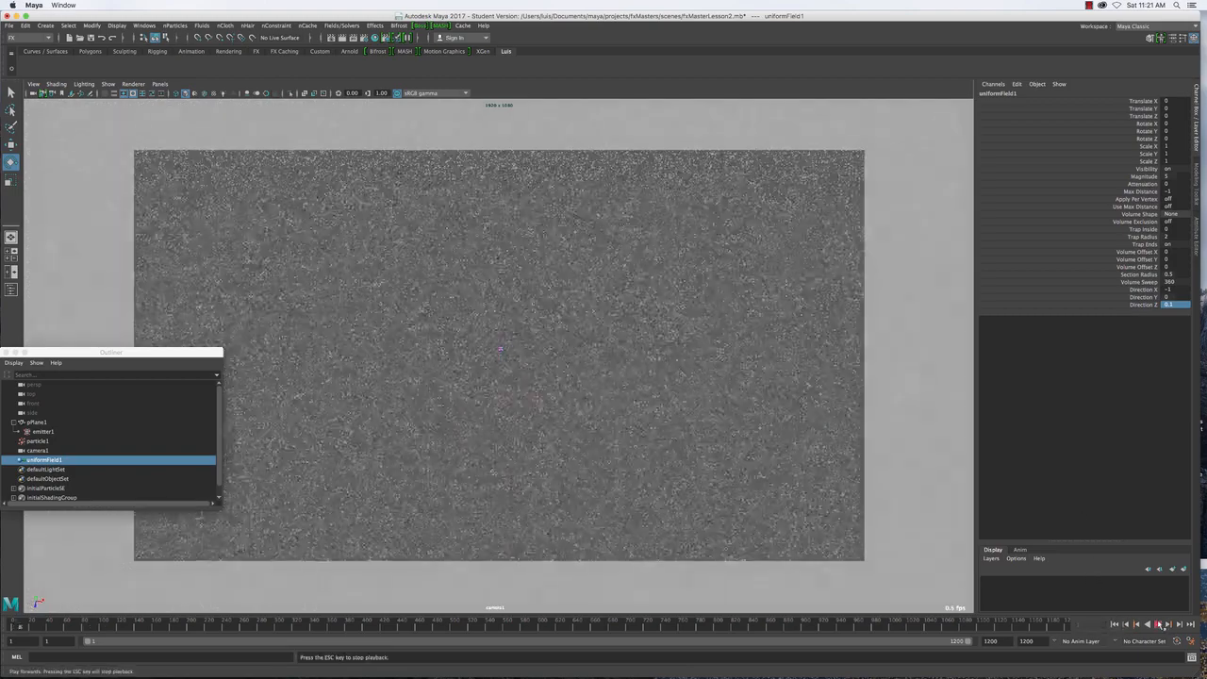
left_click(1158, 625)
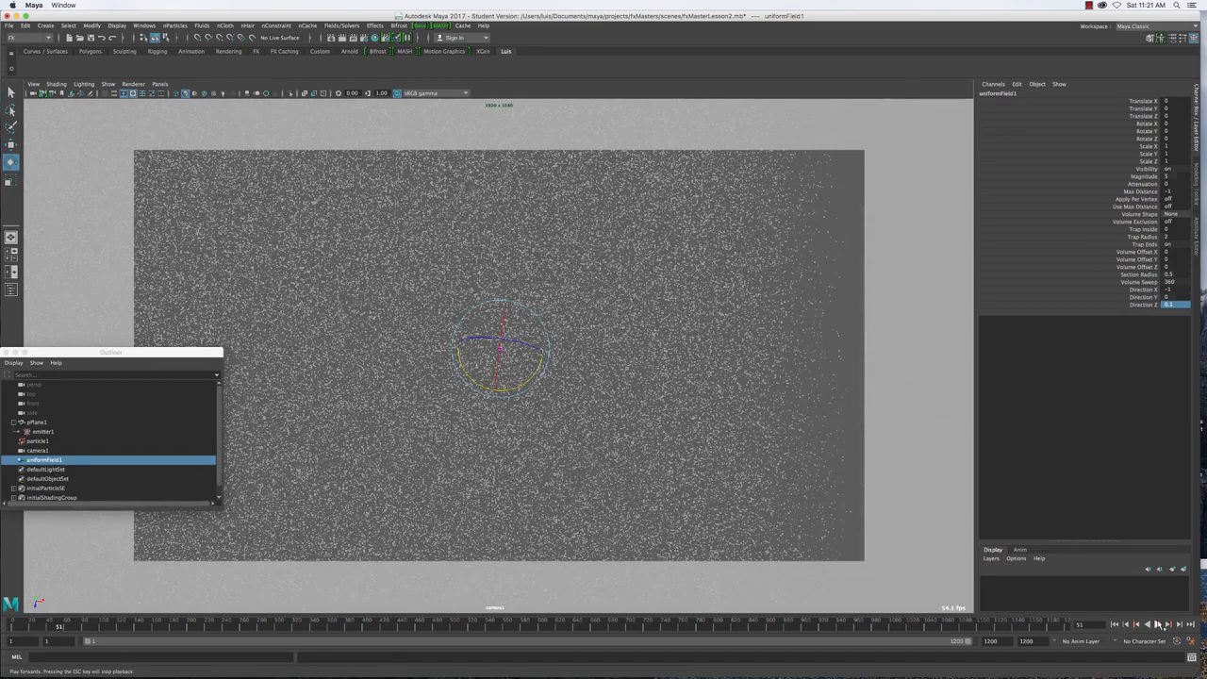
Set uniformField1's Direction Z to 0.25 and replay the simulation from the start to frame 55
left_click(1169, 305)
type("0")
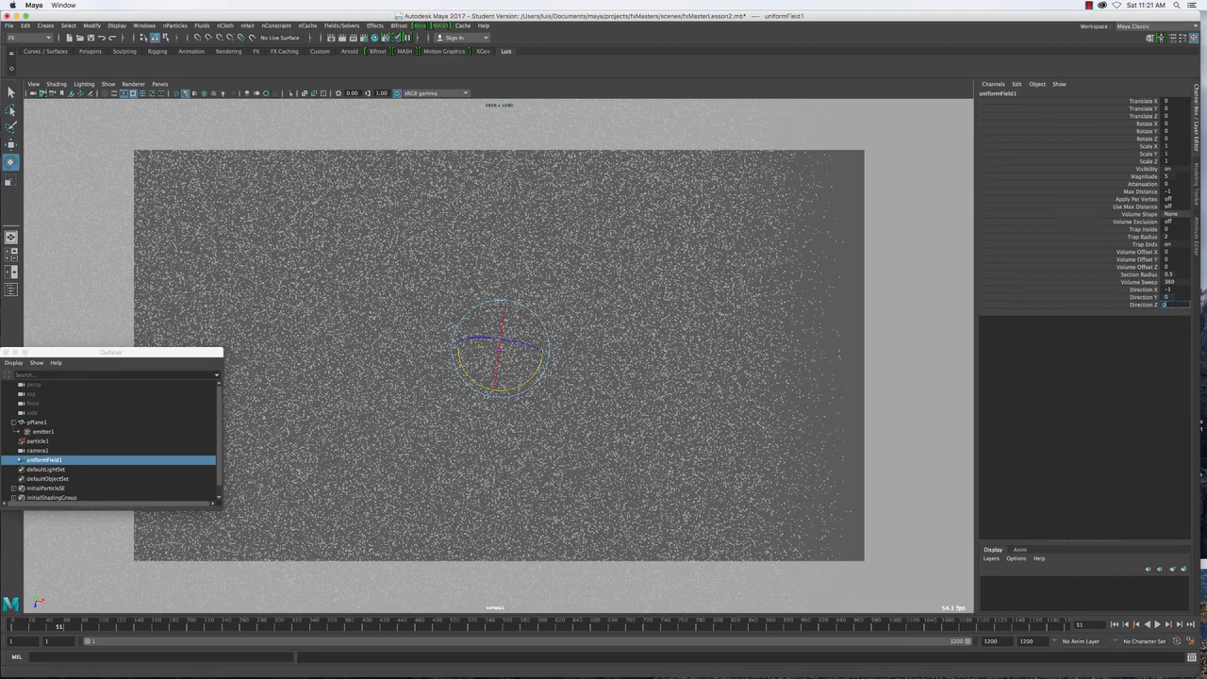
key("Return")
left_click(1153, 305)
left_click(1172, 304)
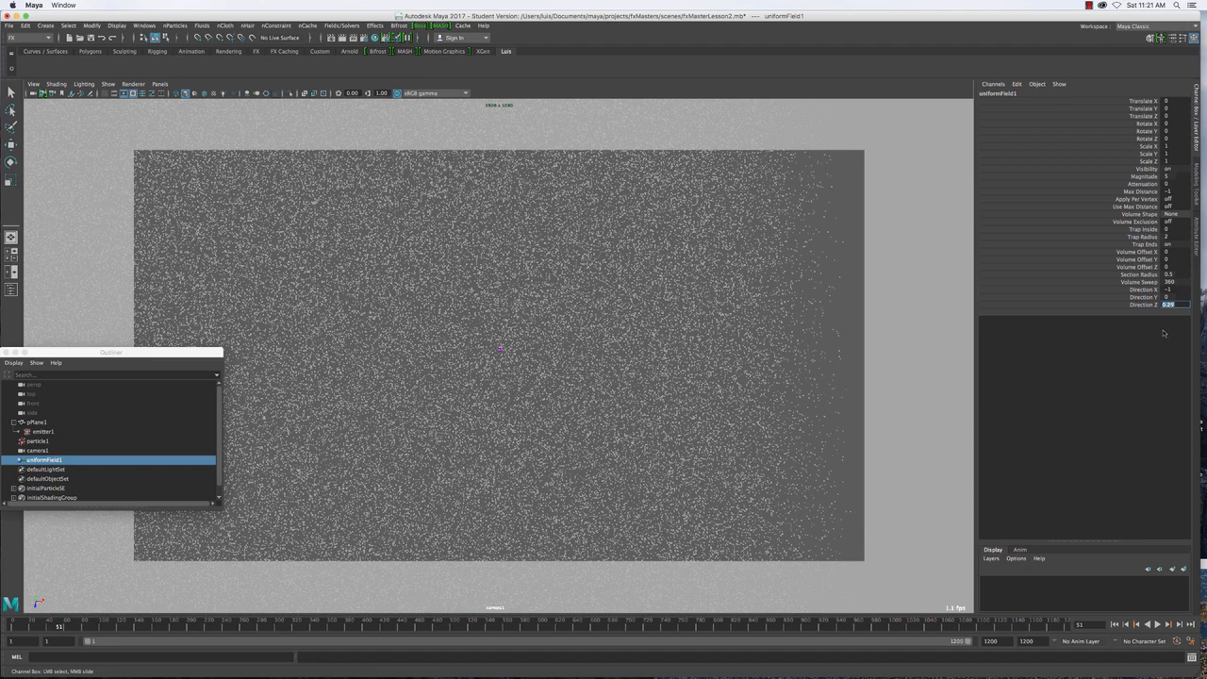
left_click(1115, 626)
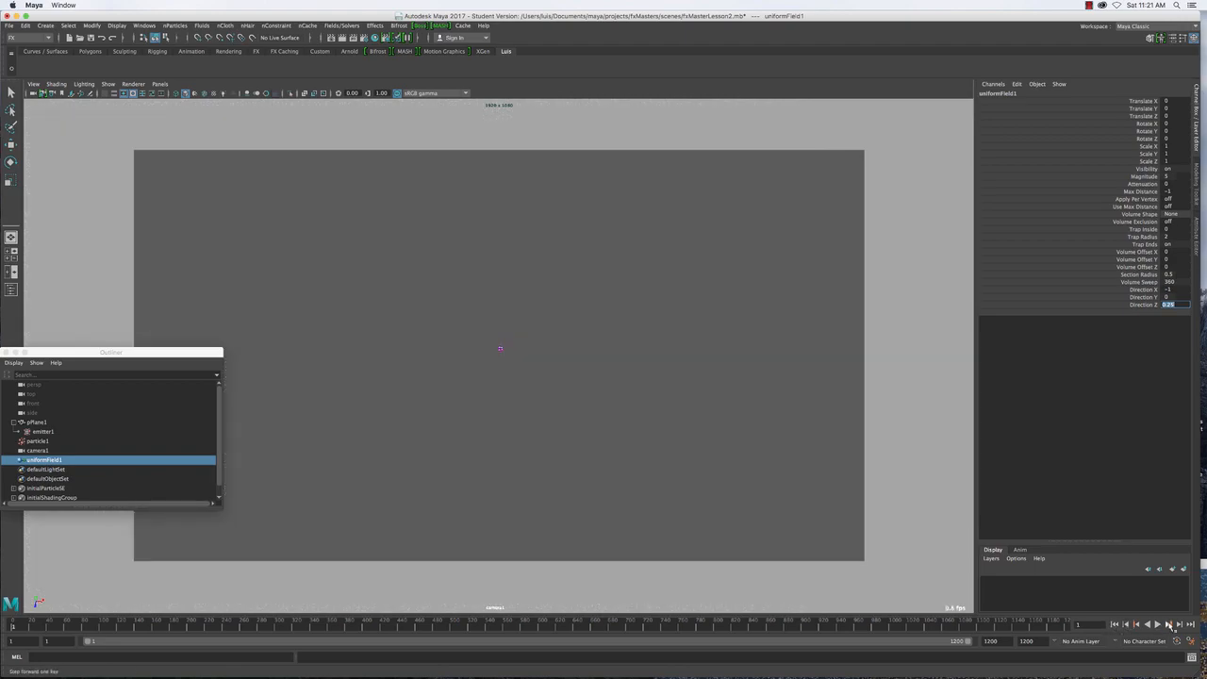
left_click(1158, 624)
left_click(1158, 625)
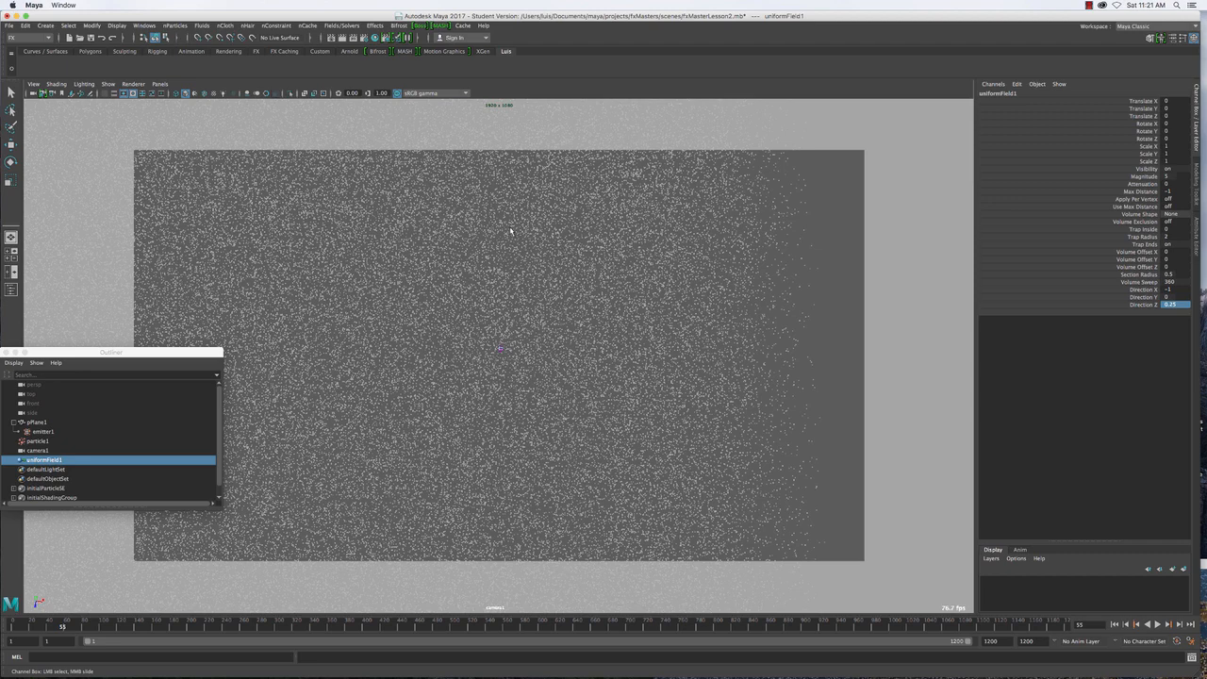
Set particle1's Conserve to 0.98 and replay the simulation from the start to frame 82
key("e")
left_click(578, 254)
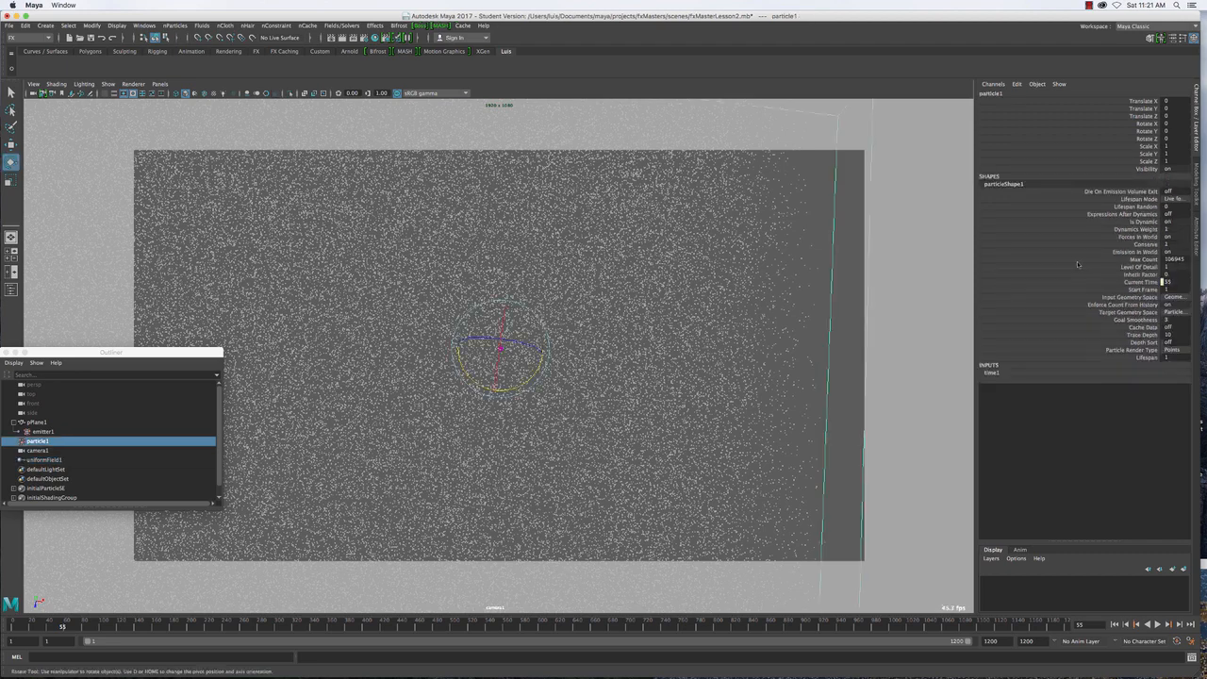
double_click(1169, 243)
type("0.98")
key("Return")
left_click(1114, 625)
left_click(1158, 626)
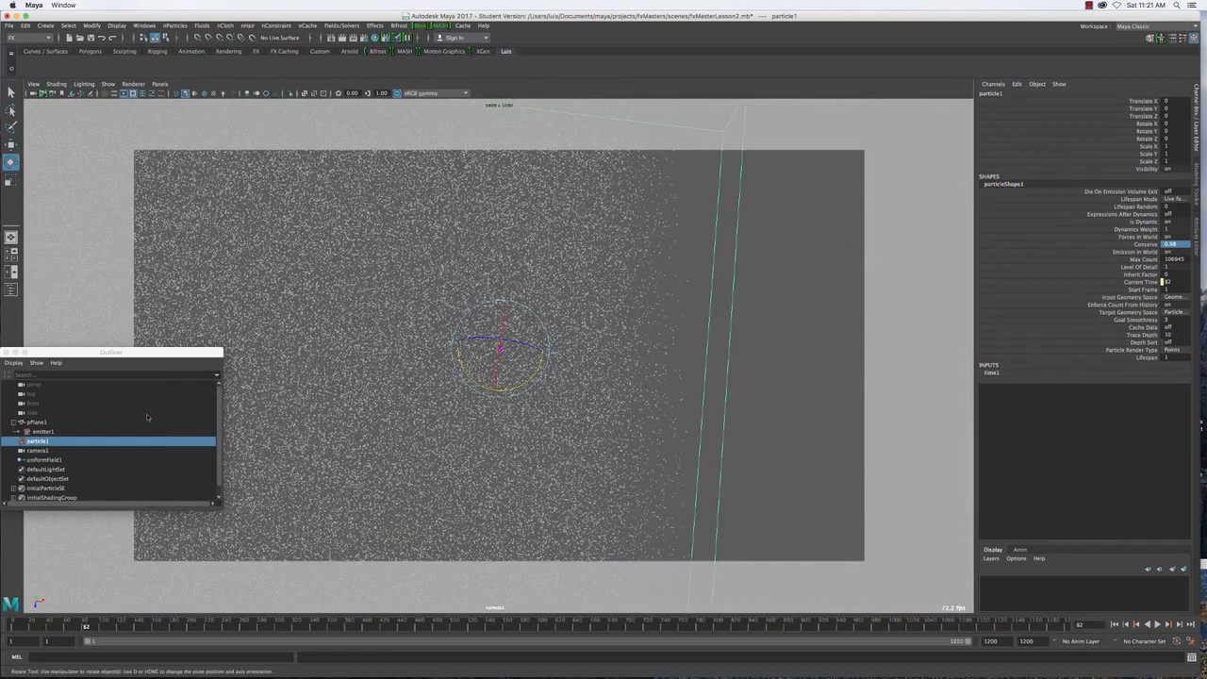
Set uniformField1's Magnitude to 0.5 and replay the simulation from the start to frame 220
left_click(42, 459)
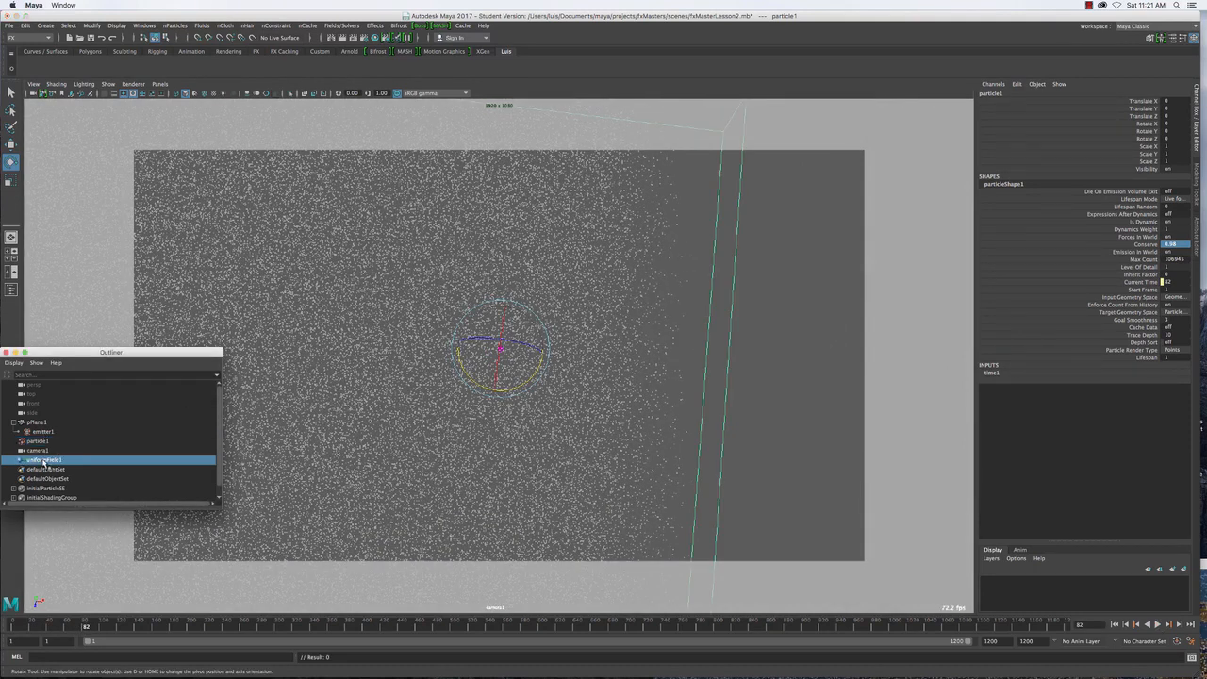
left_click(1170, 176)
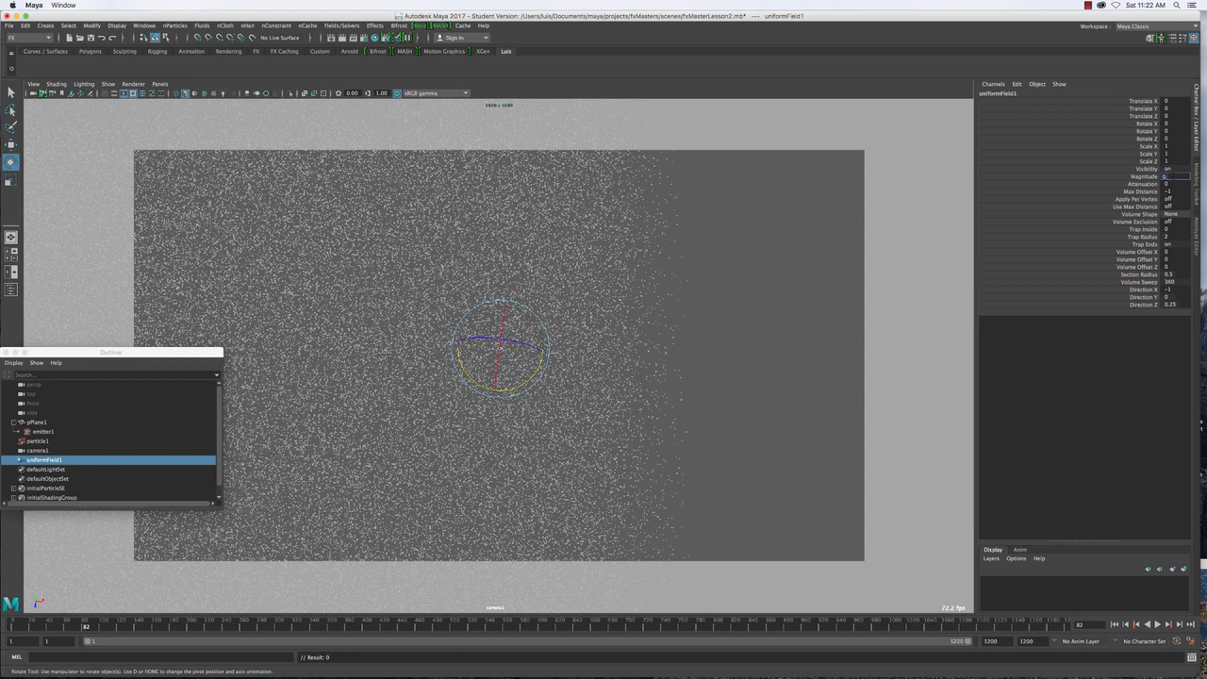
type("0.5")
key("Return")
left_click(1114, 624)
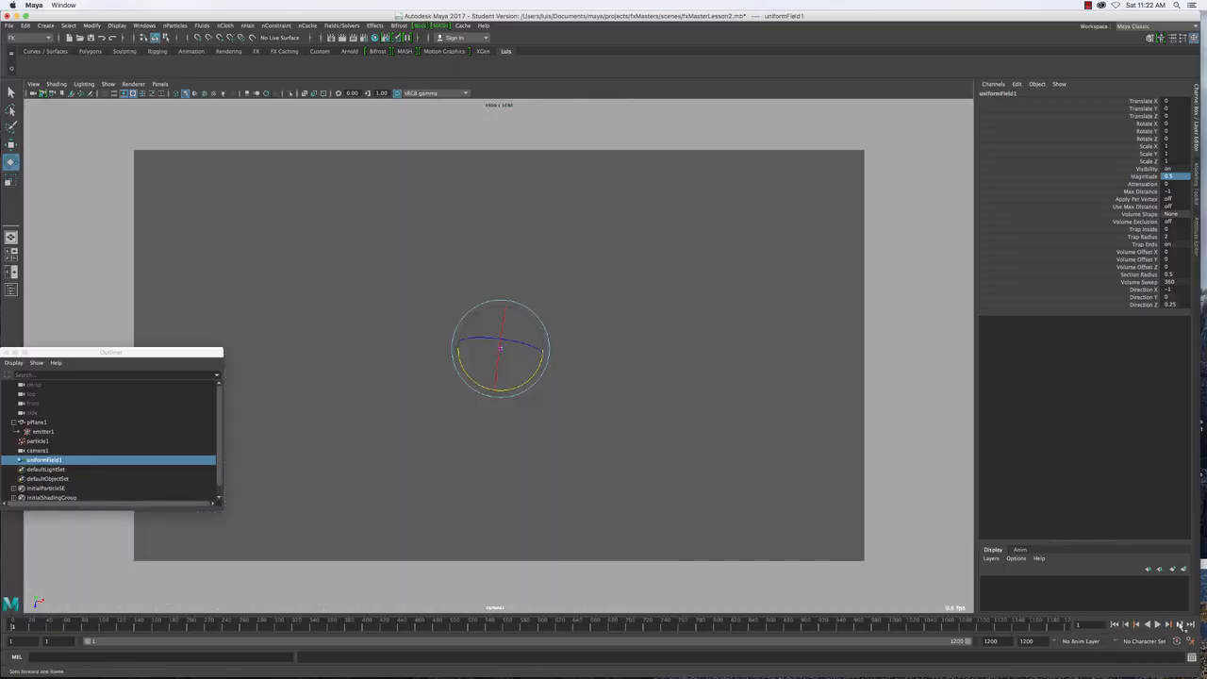
left_click(1158, 624)
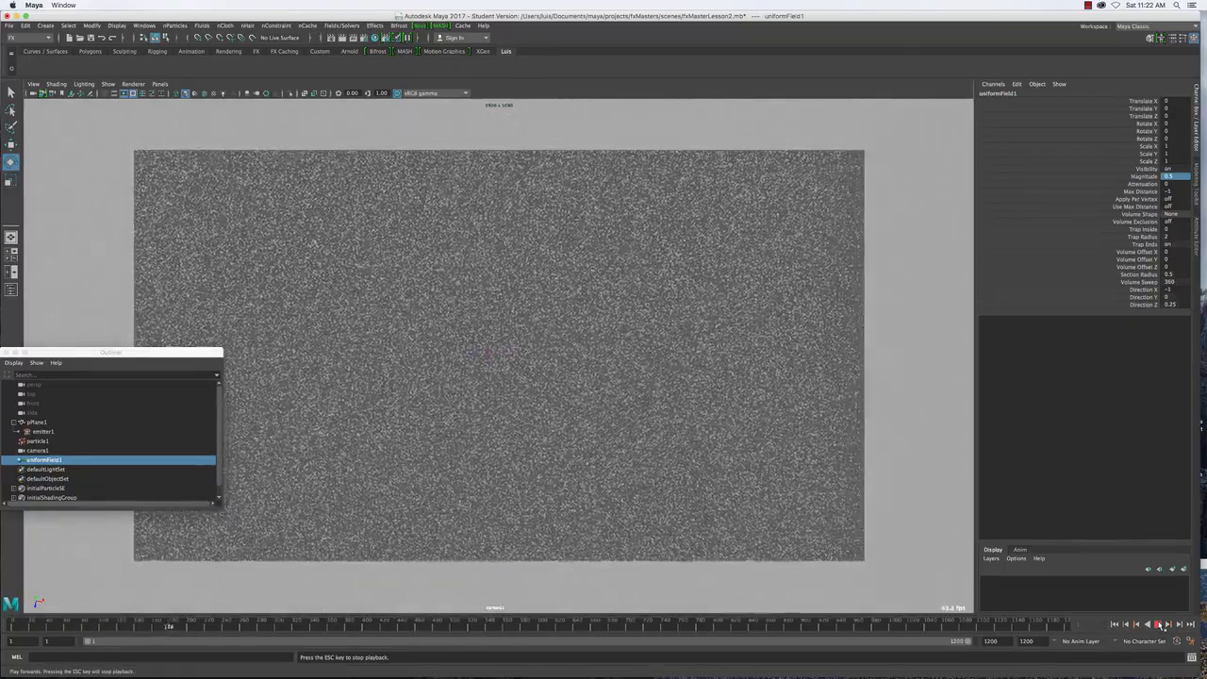
left_click(1160, 626)
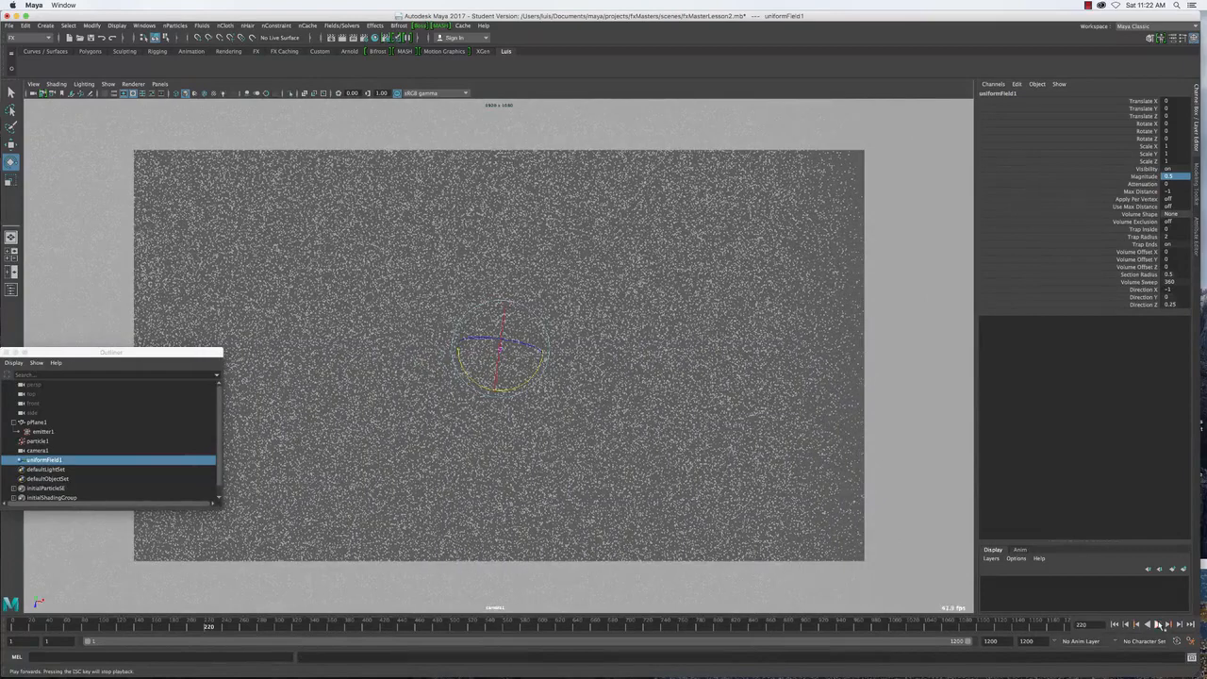
Set uniformField1's Magnitude to 0.2
double_click(1169, 177)
type("0.")
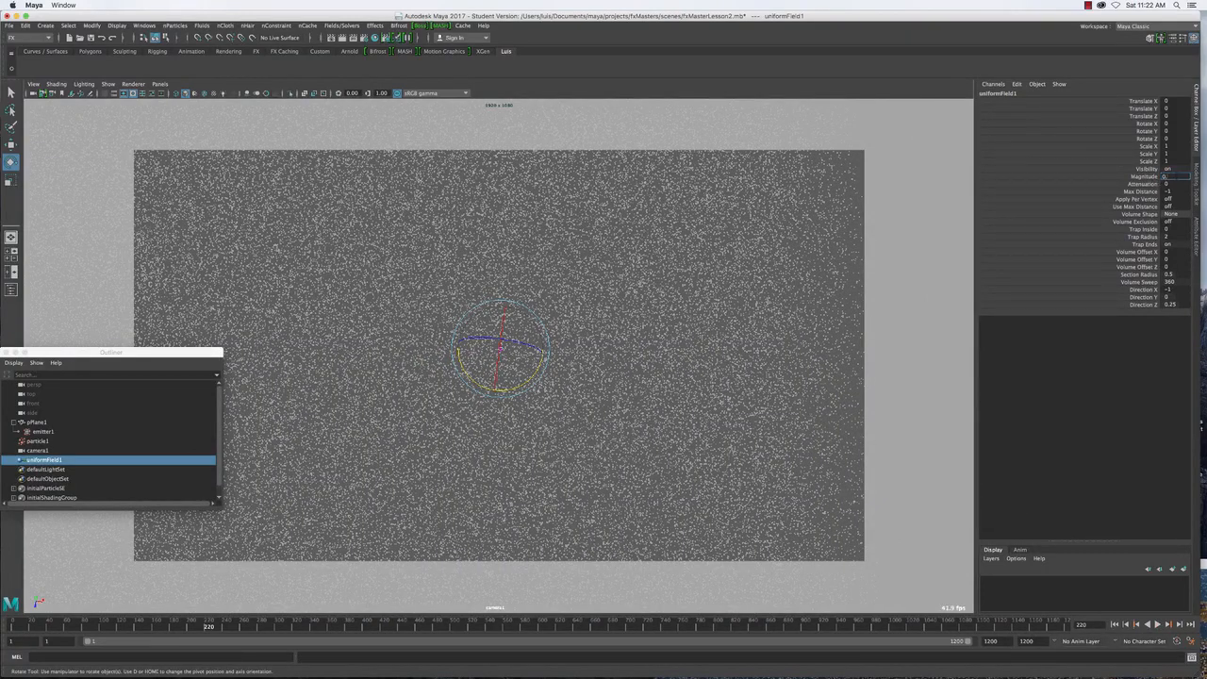
type("2")
key("Return")
Set emitter1's Speed to 0.1 and replay the simulation from the start to frame 298
left_click(43, 431)
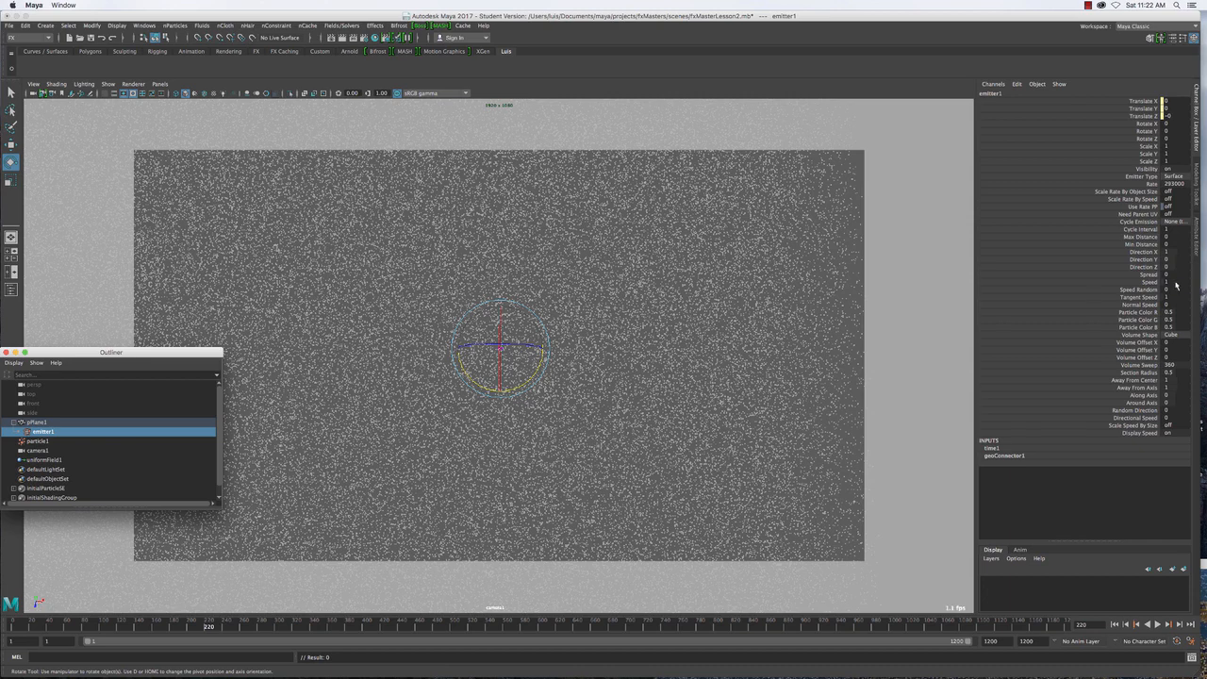
double_click(1170, 282)
type("0.1")
key("Return")
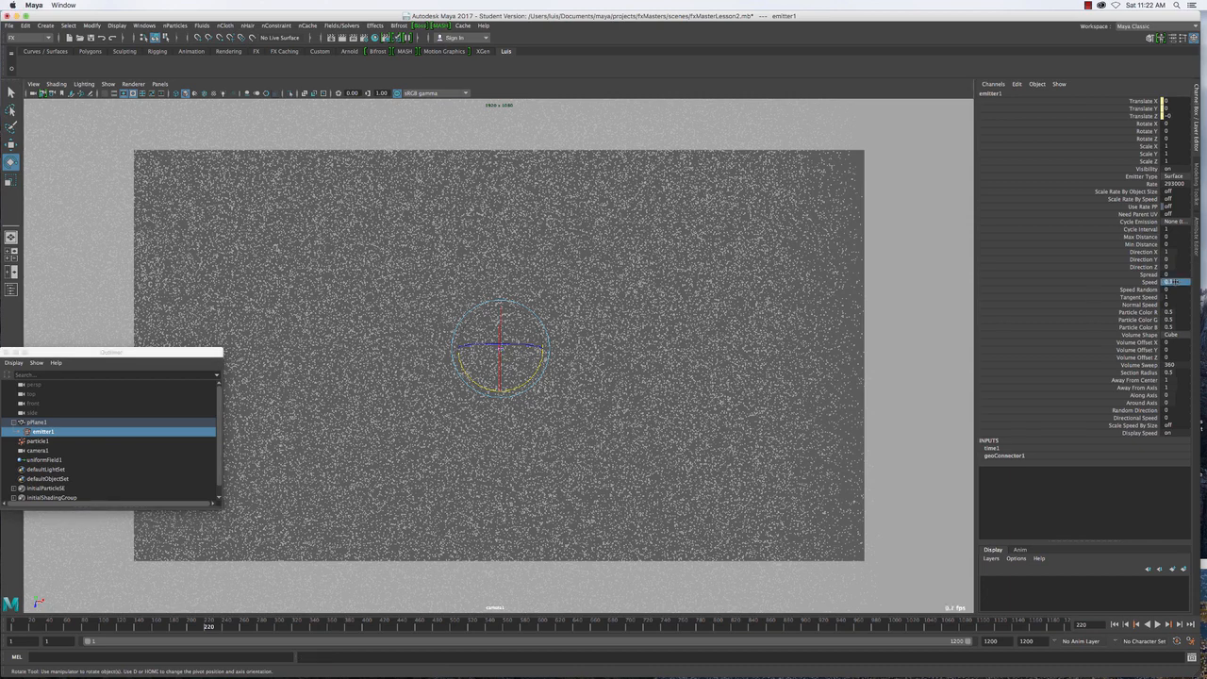
left_click(1115, 624)
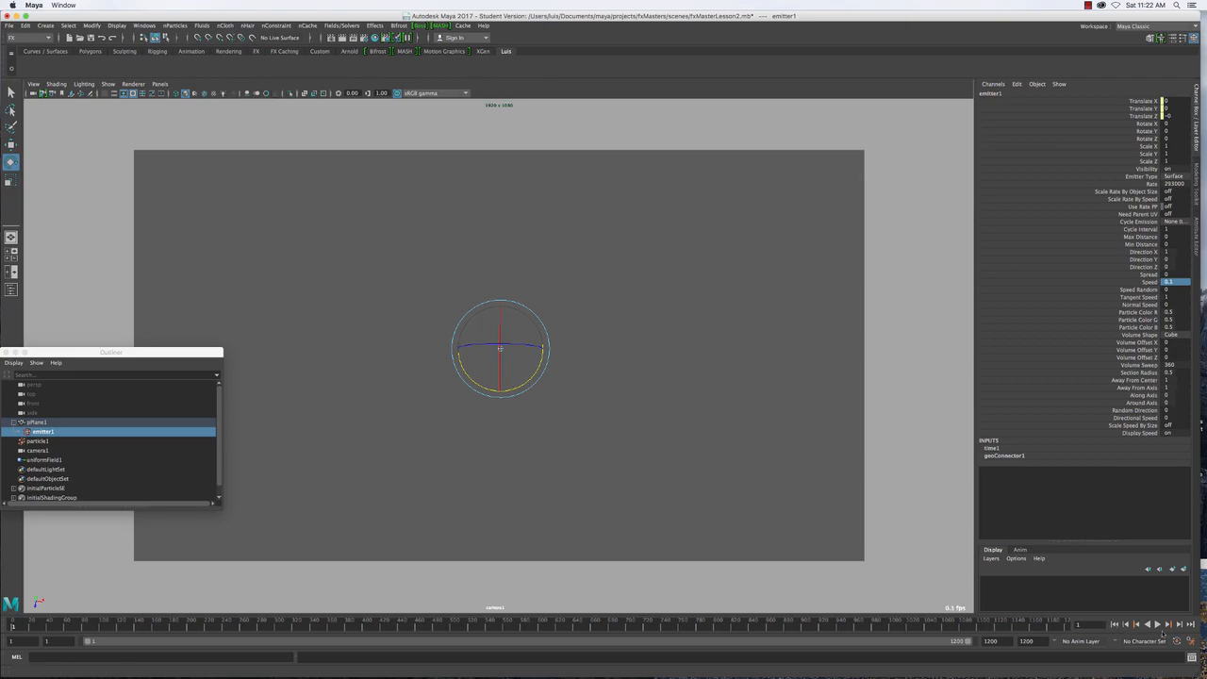
left_click(1158, 625)
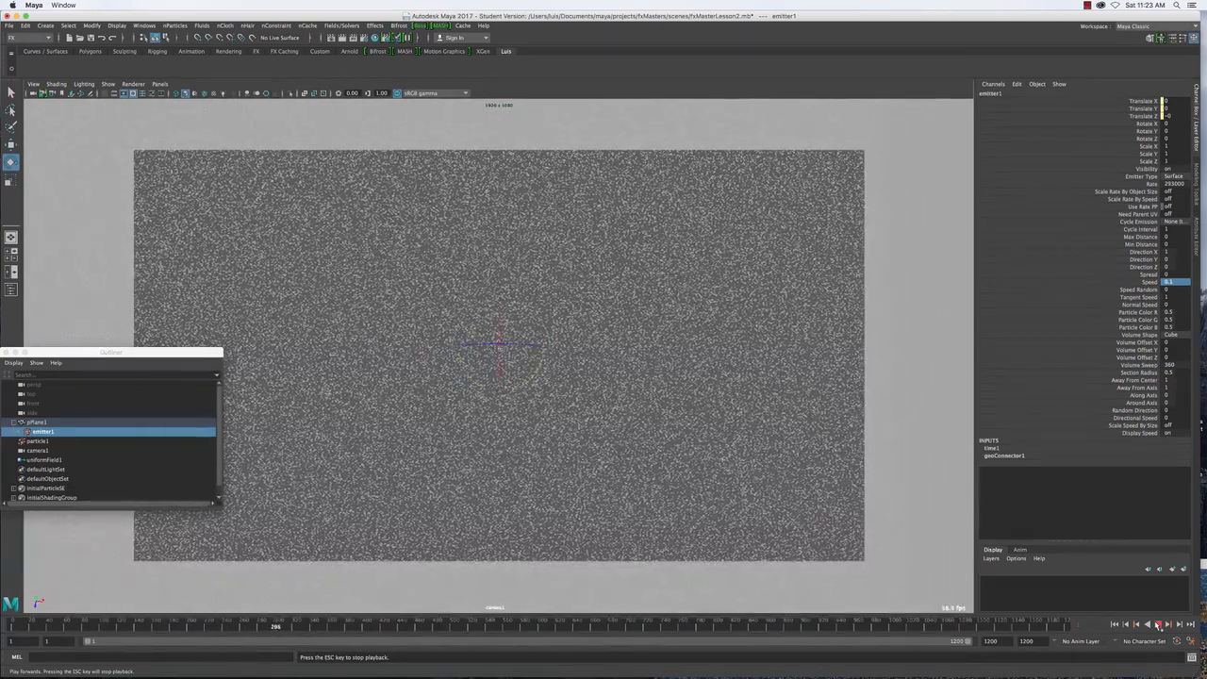
left_click(1158, 626)
Set uniformField1's Magnitude to 0.1 and replay the simulation from the start to frame 355
left_click(47, 462)
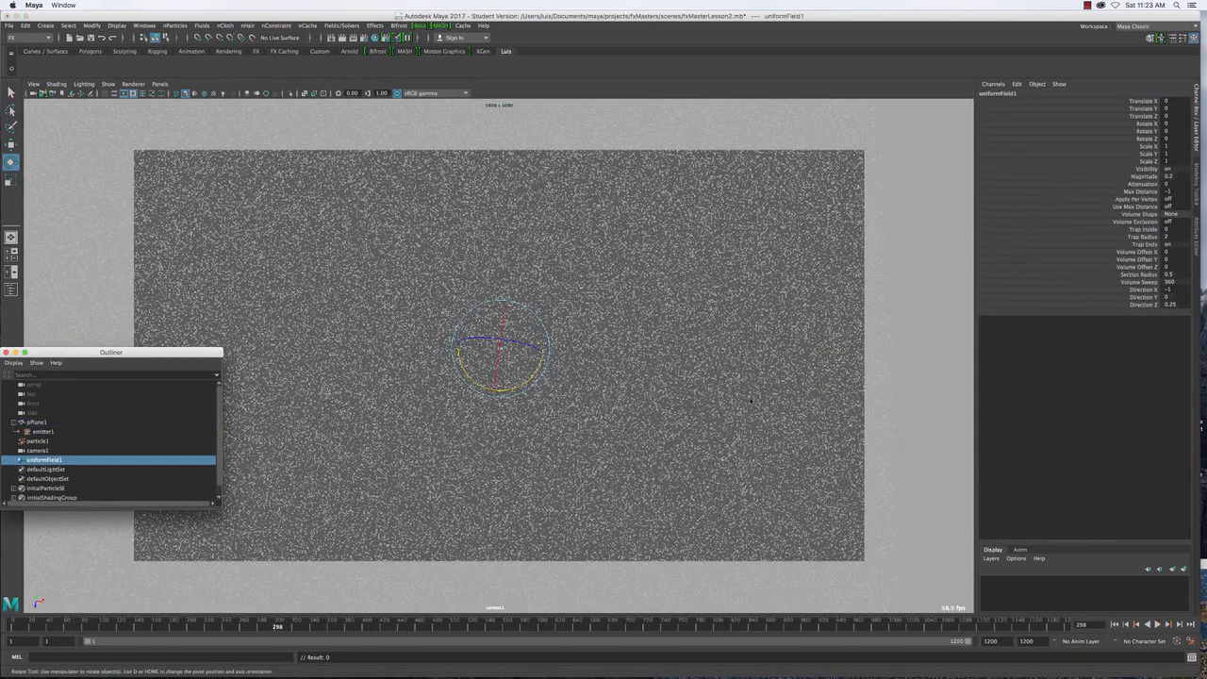
left_click(1177, 177)
type("0")
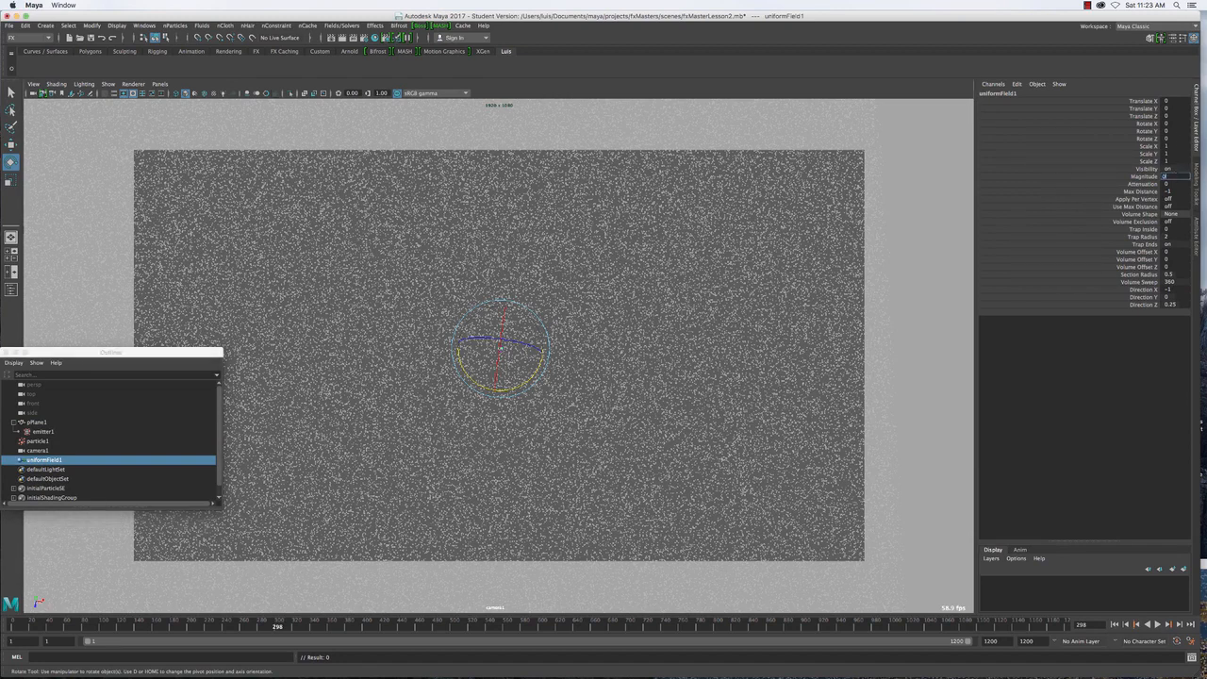
type(".1")
key("Return")
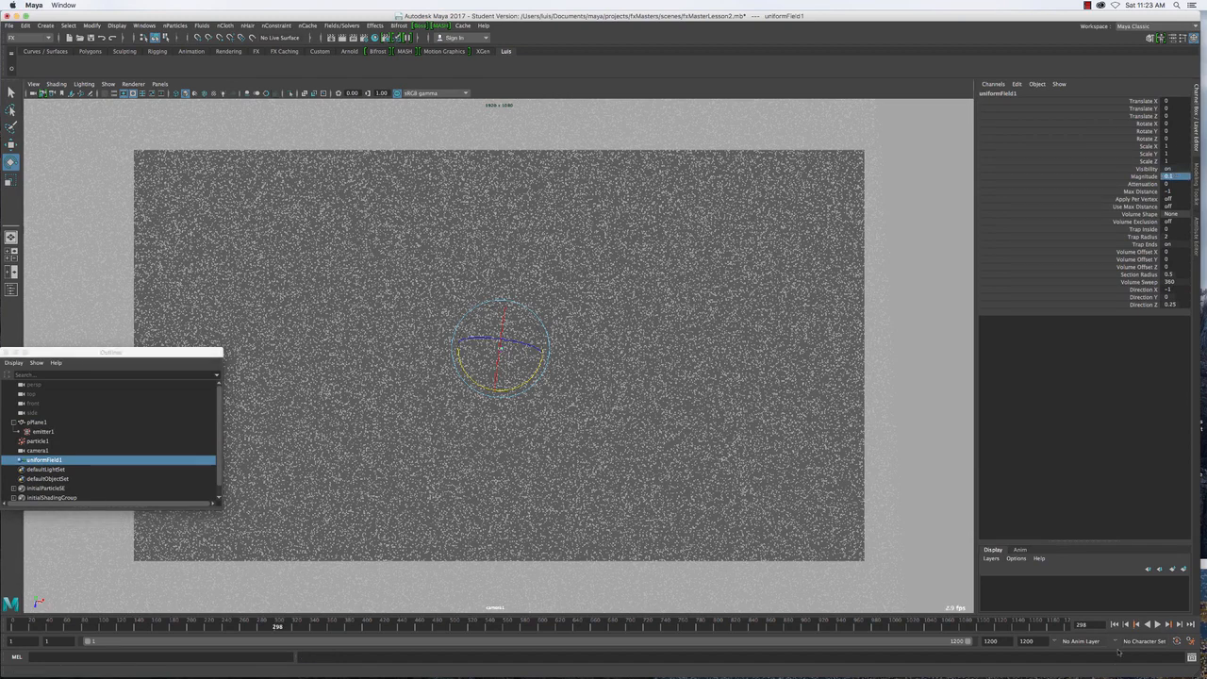
left_click(1115, 625)
left_click(1158, 624)
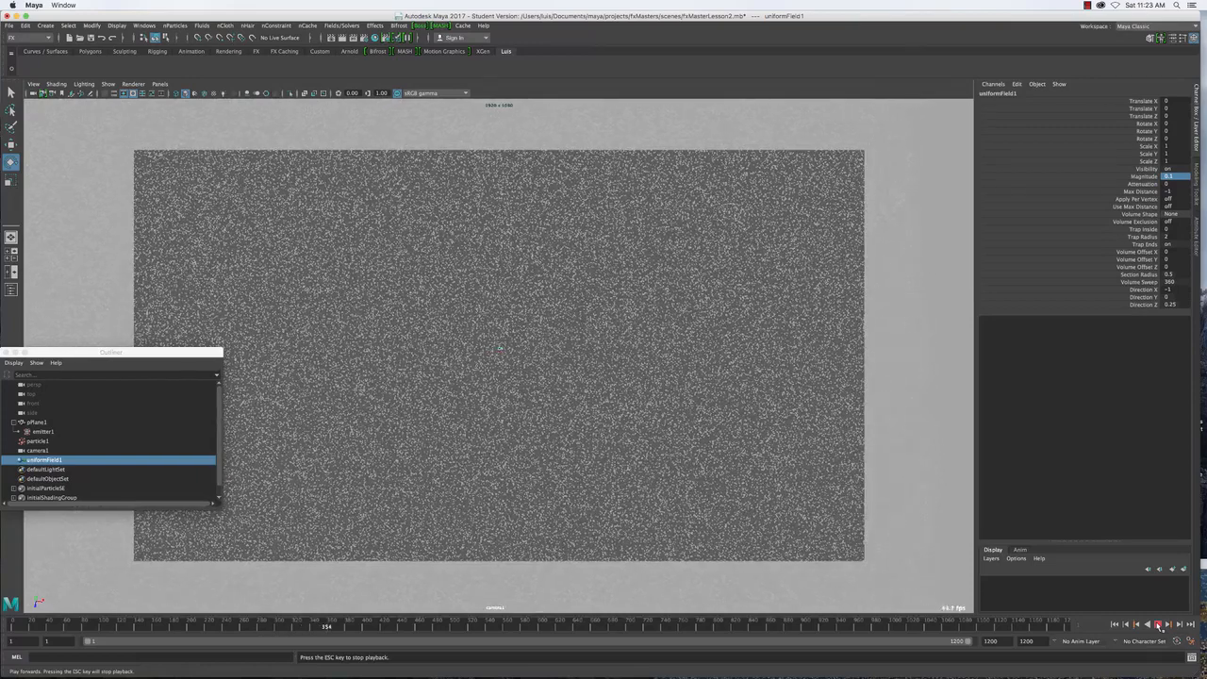
left_click(1158, 625)
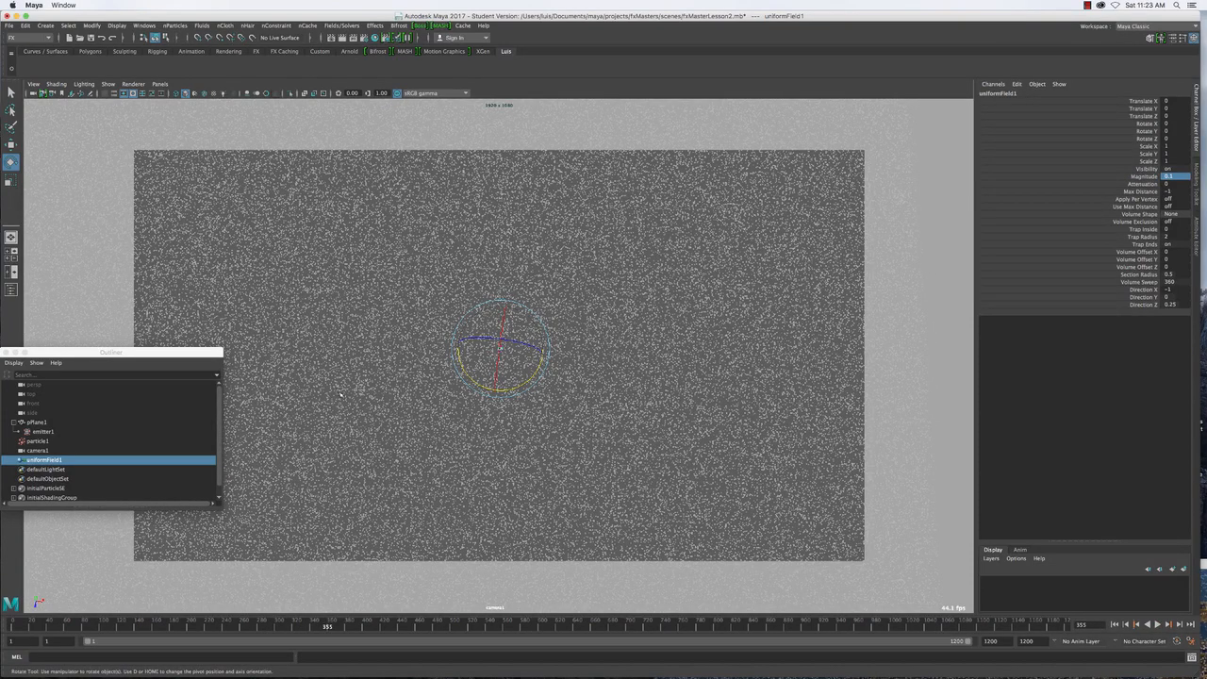
Set emitter1's Tangent Speed to 3 and replay the simulation from the start to frame 457
left_click(44, 431)
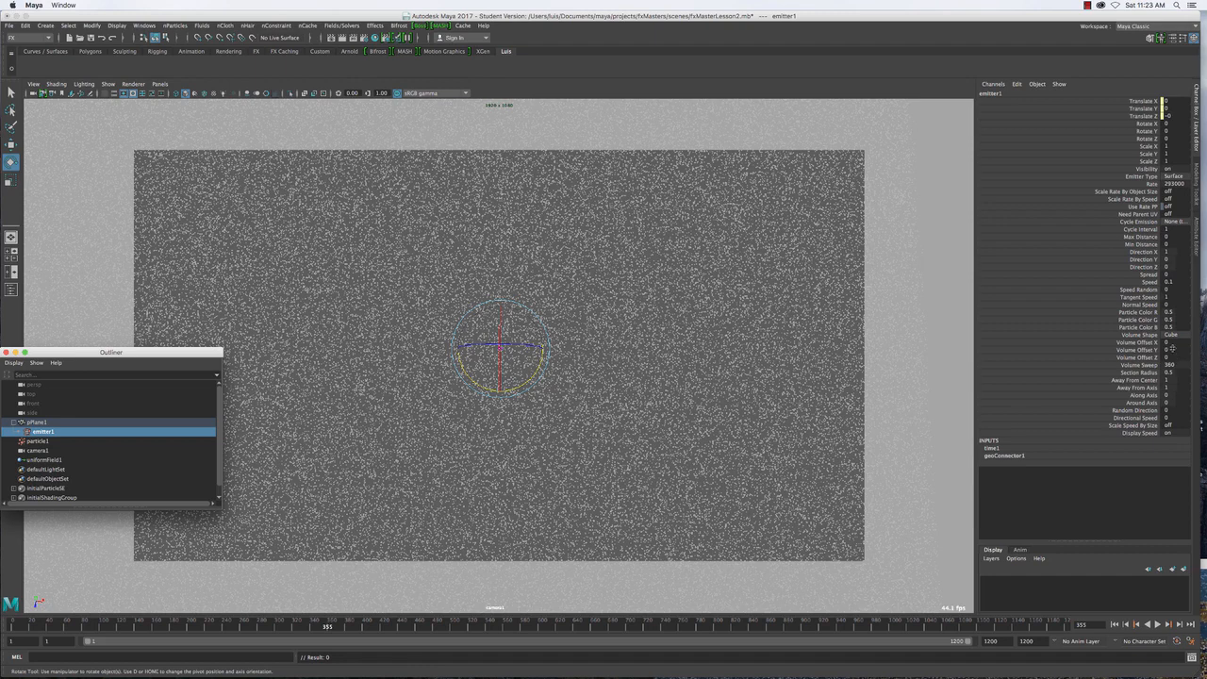
left_click(1169, 299)
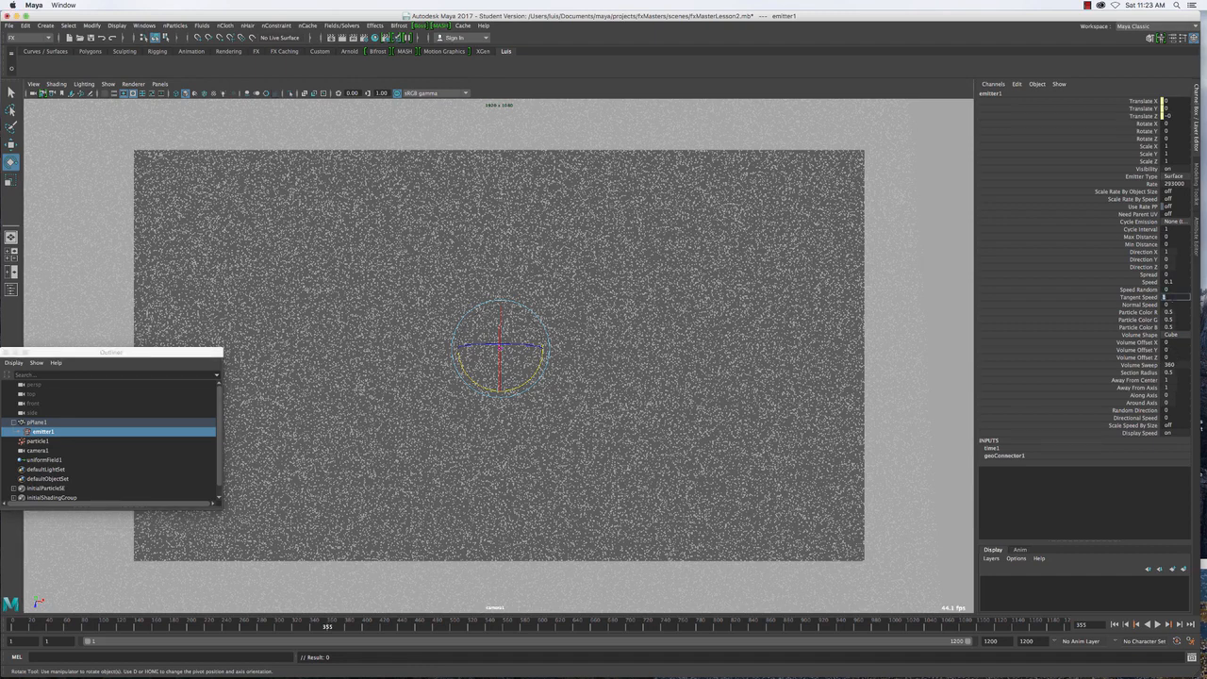
type("3")
key("Return")
left_click(1116, 625)
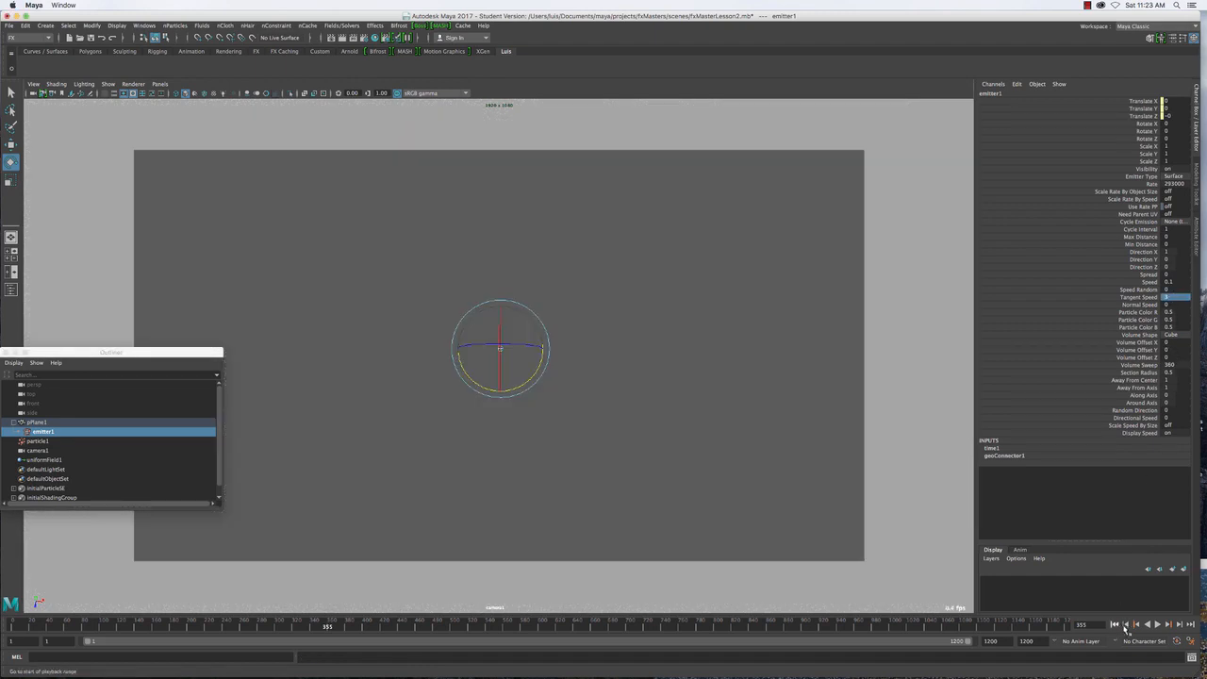
left_click(1158, 626)
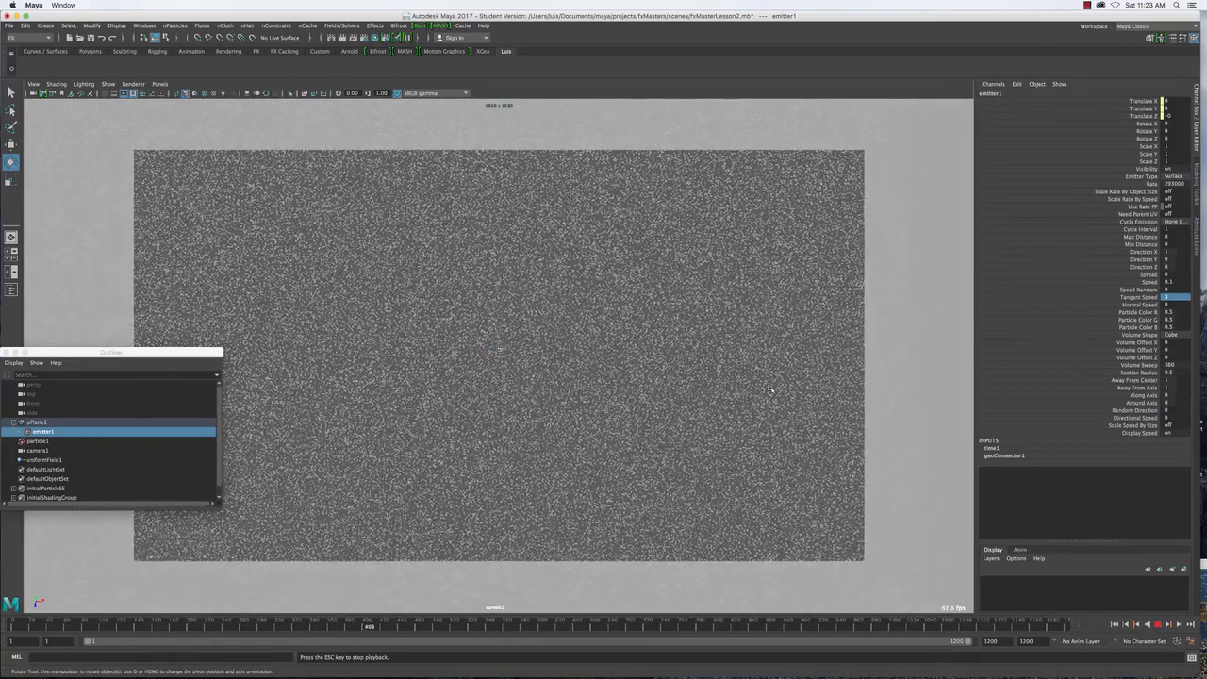
key("Escape")
Select particle1, switch the camera view to wireframe, and save the scene at frame 1
left_click(581, 248)
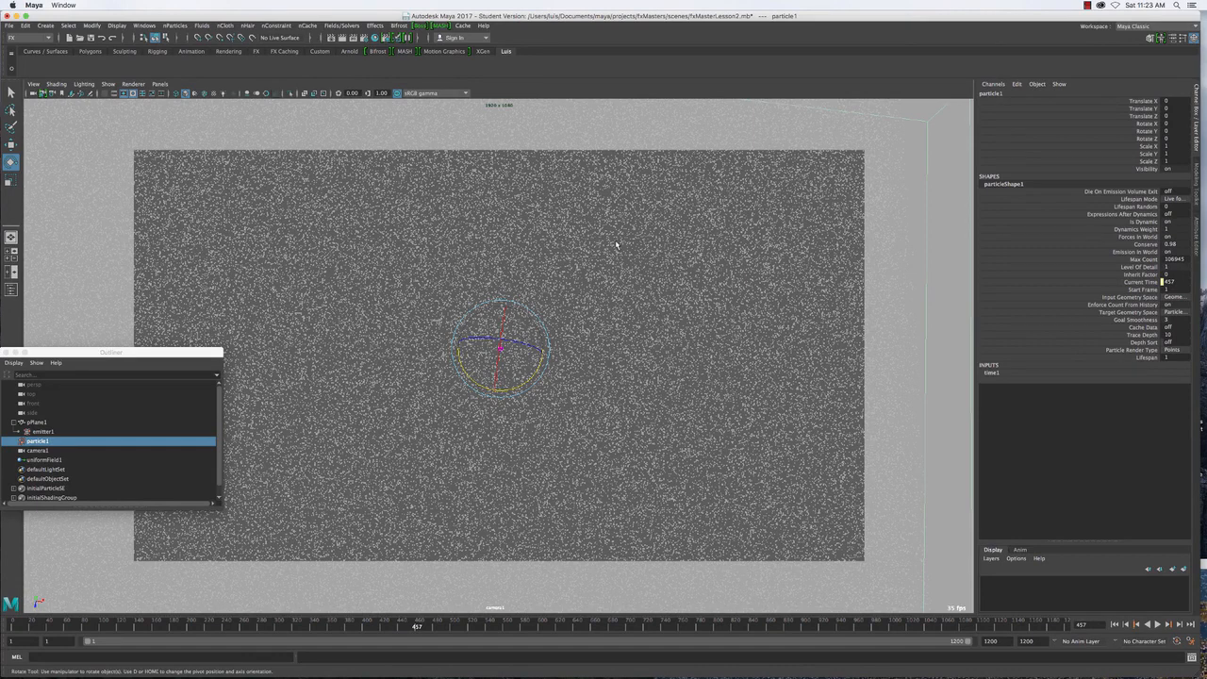
key("4")
left_click(1114, 625)
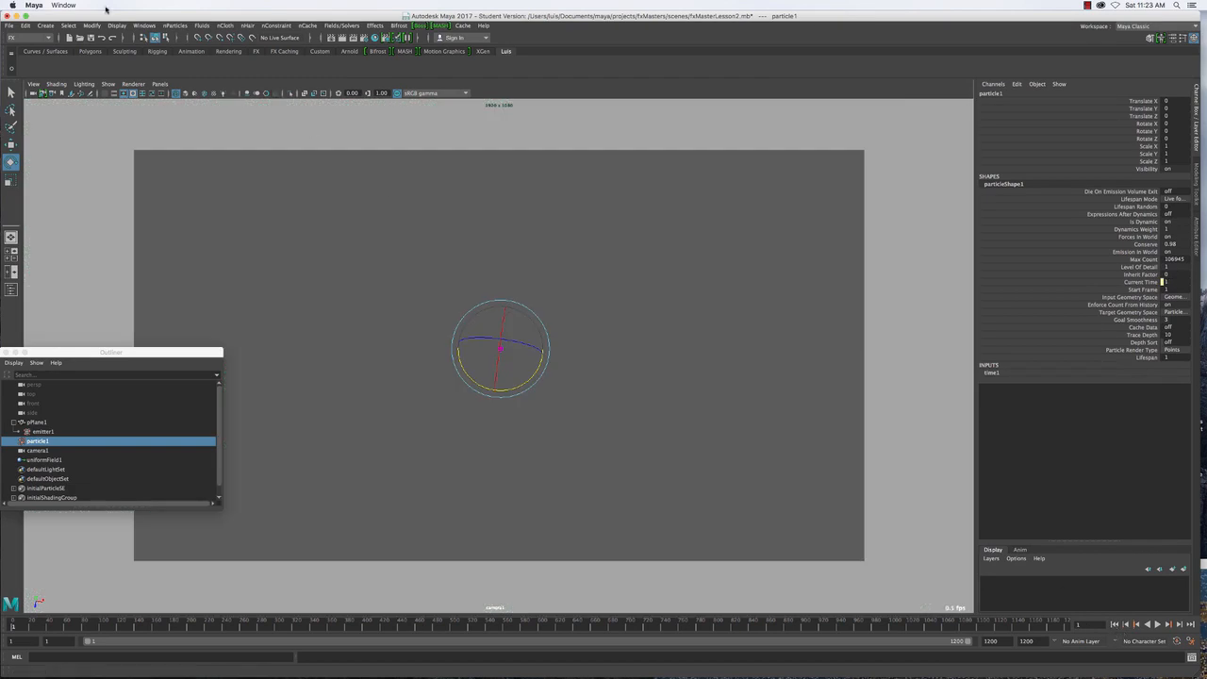
left_click(91, 38)
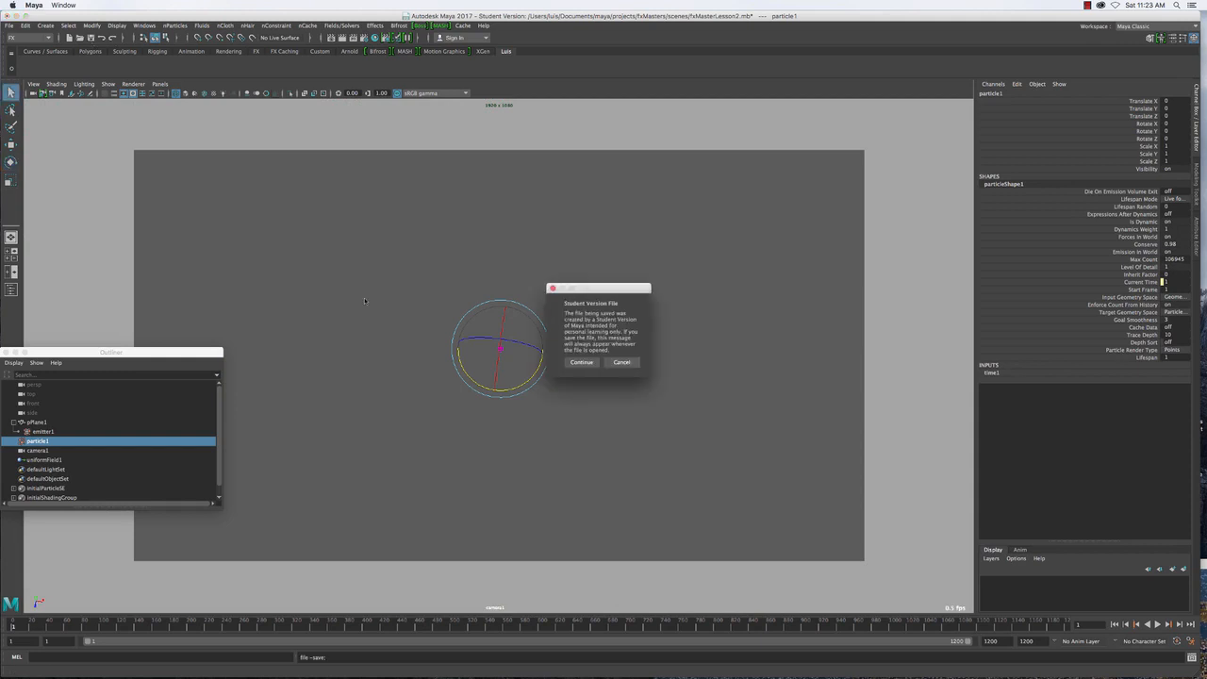
left_click(579, 362)
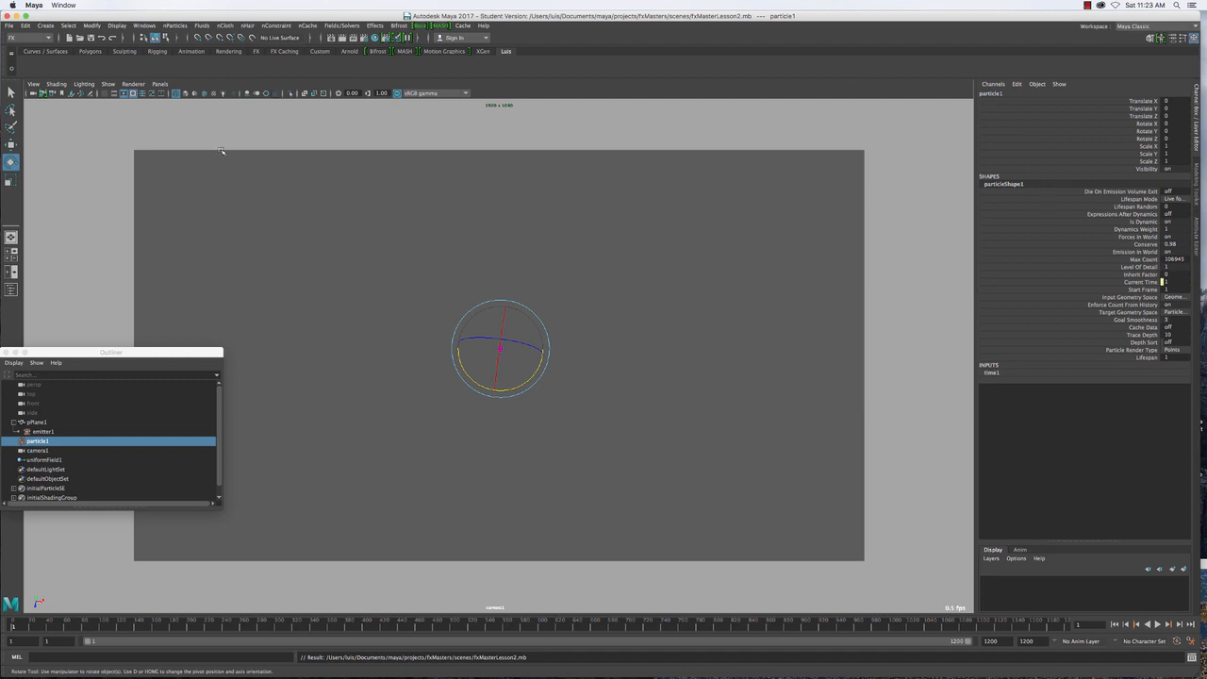
Show polygons in the camera view, select pPlane1, and change to the perspective view
left_click(108, 84)
left_click(123, 171)
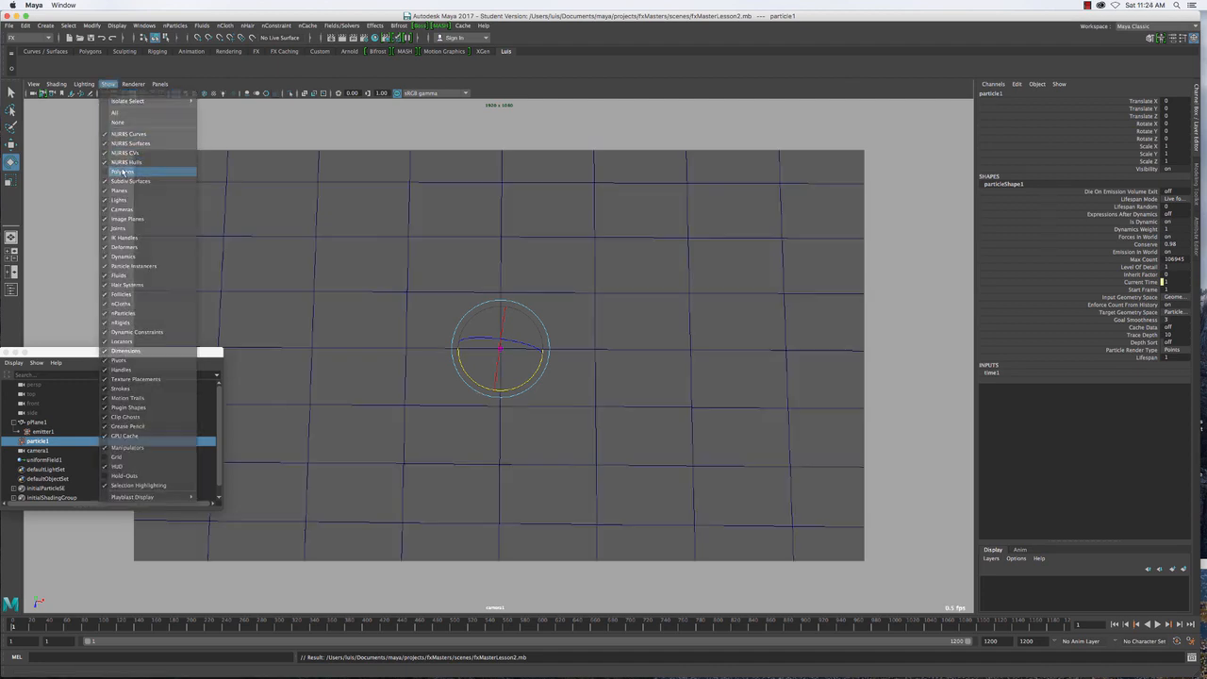
left_click(418, 290)
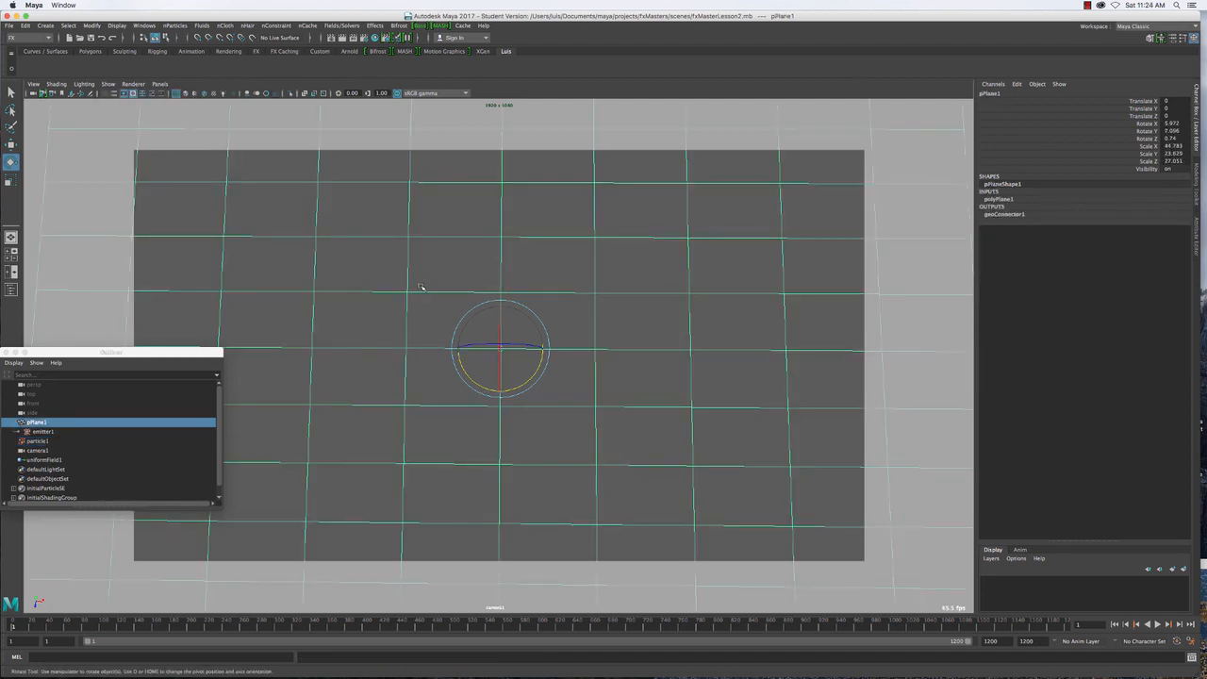
key("space")
left_click_drag(423, 286, 424, 243)
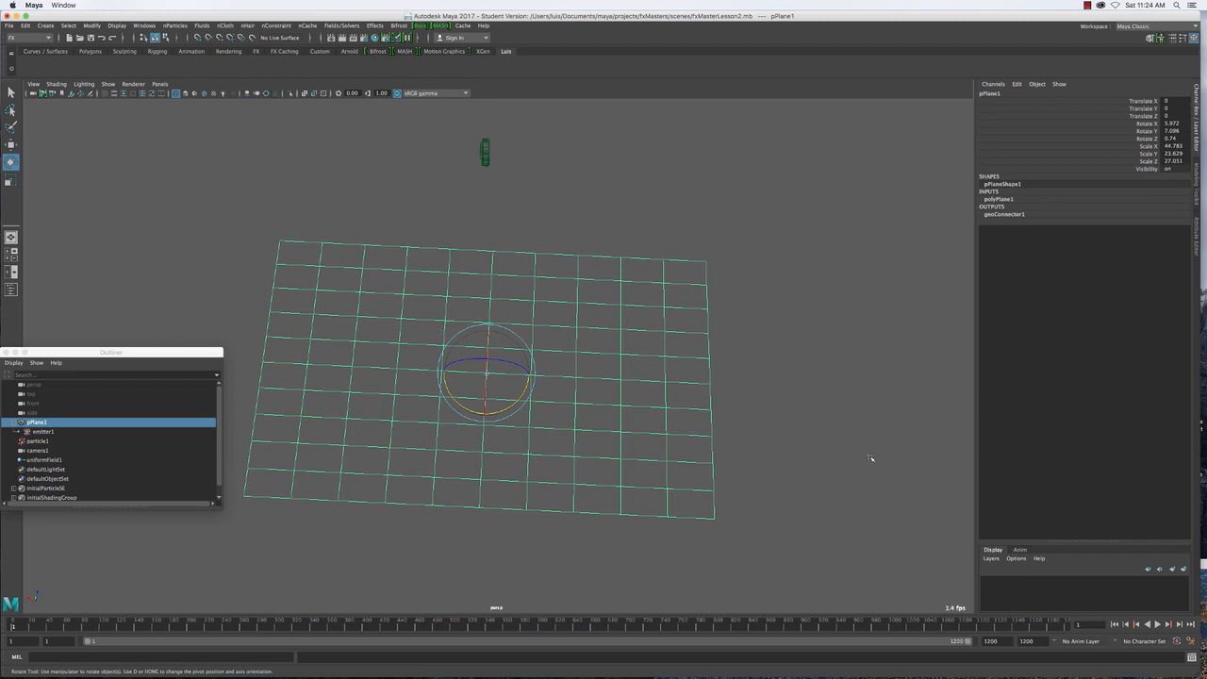
Switch to VLC, play the Planet Earth bird flock clip as reference, and minimize the player
left_click(906, 647)
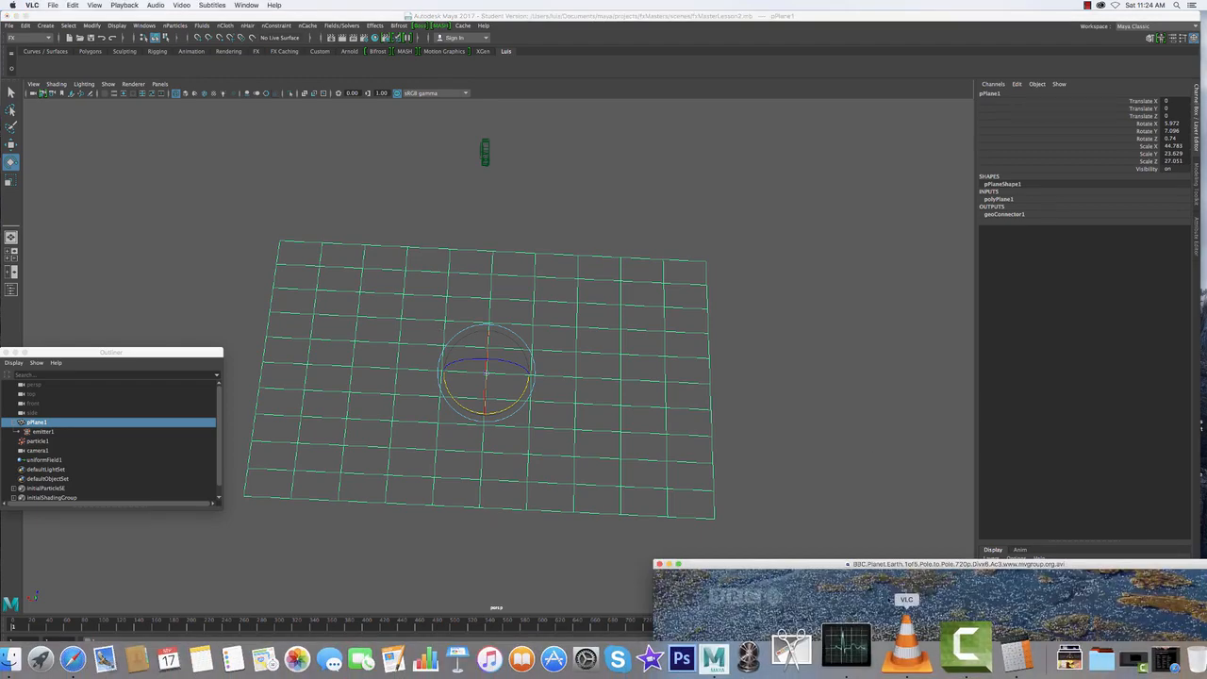
left_click_drag(797, 563, 740, 145)
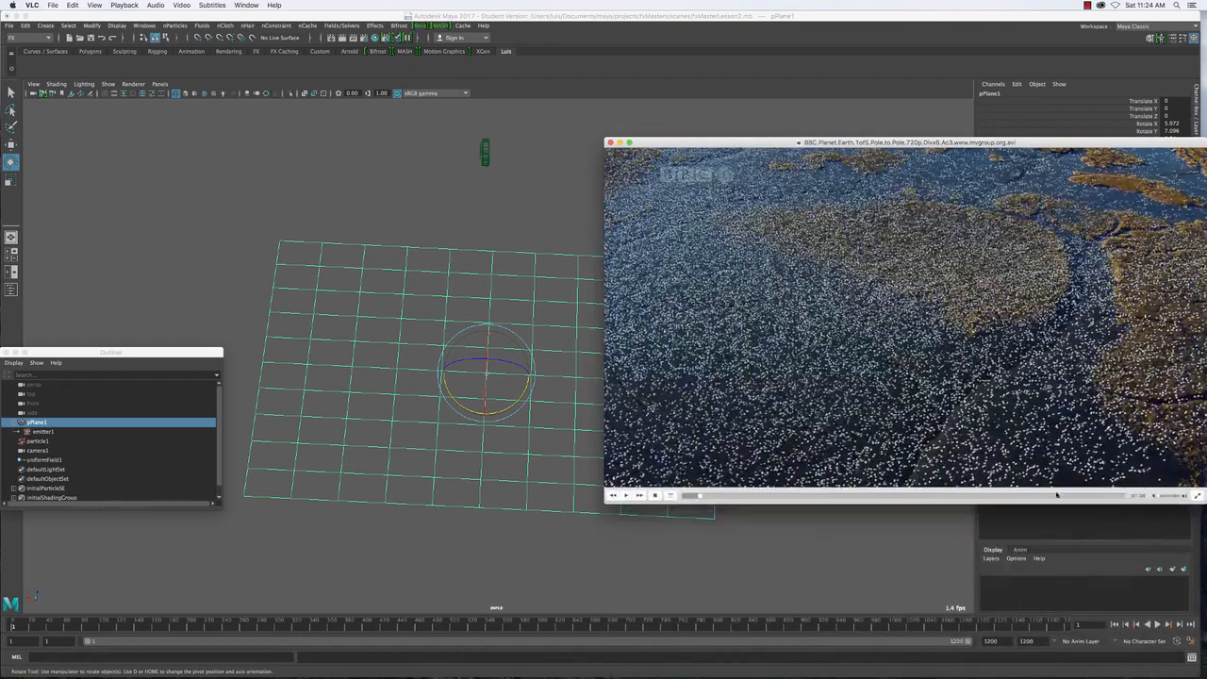
left_click(626, 495)
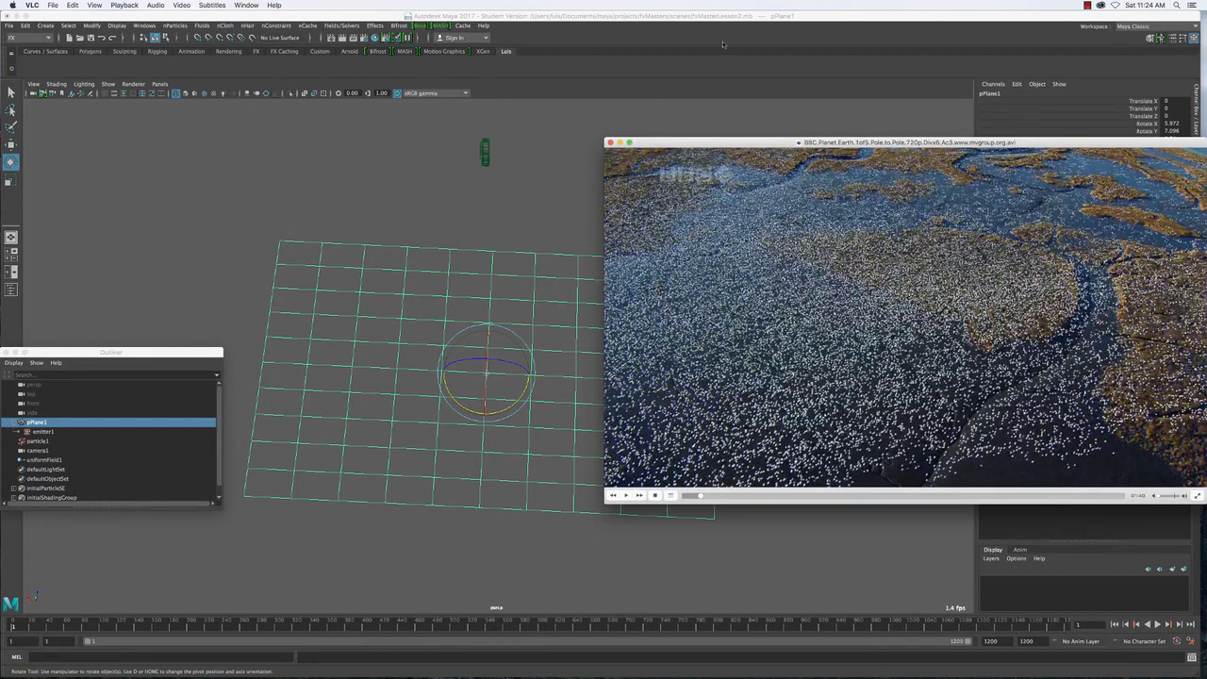
left_click(620, 142)
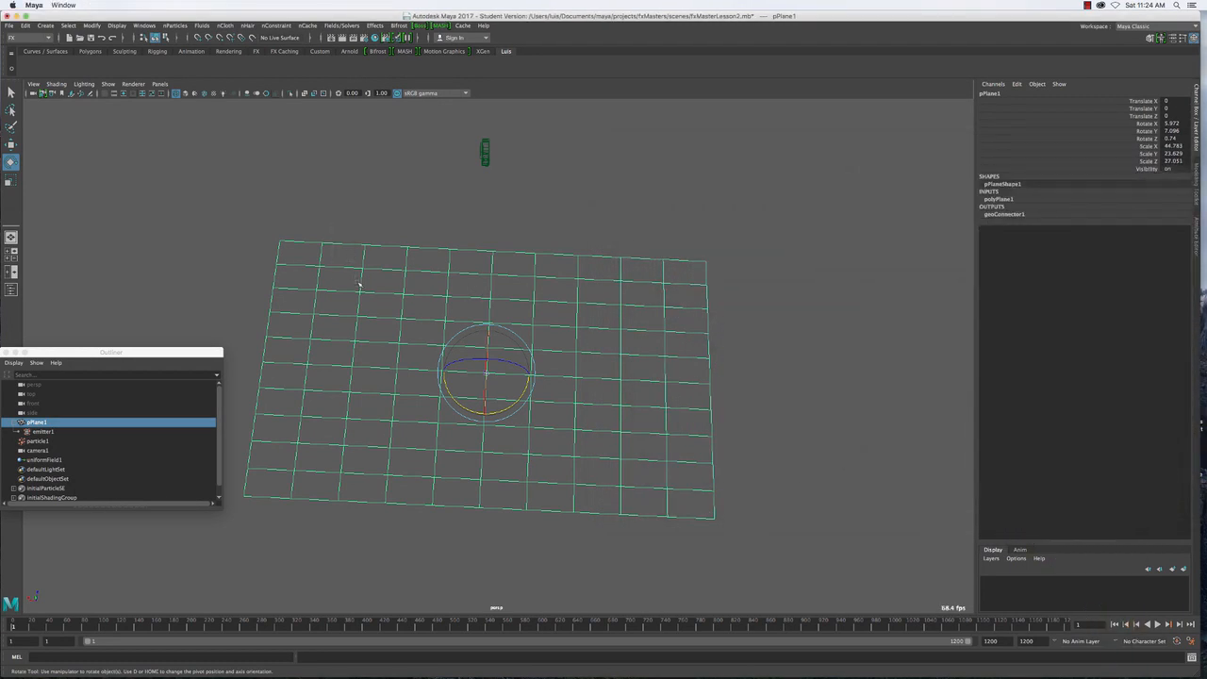
Play the simulation in wireframe in the perspective view to frame 340, examine the drift over the plane, and return to frame 1
key("5")
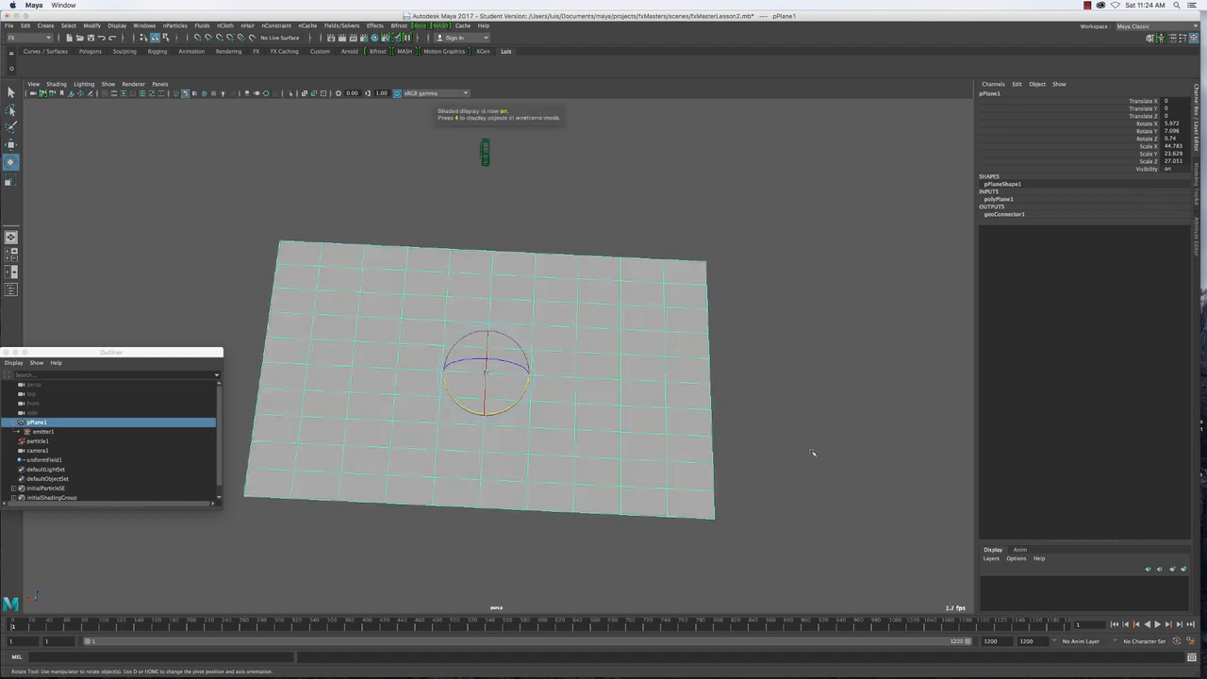
key("4")
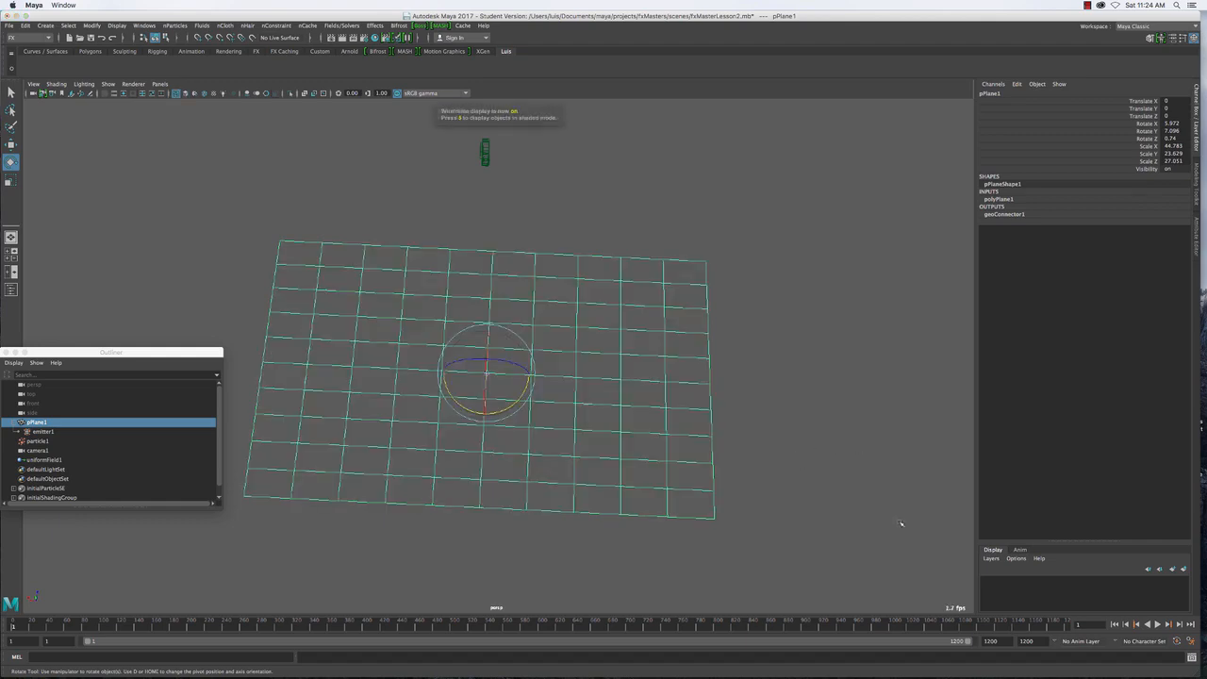
left_click(1159, 624)
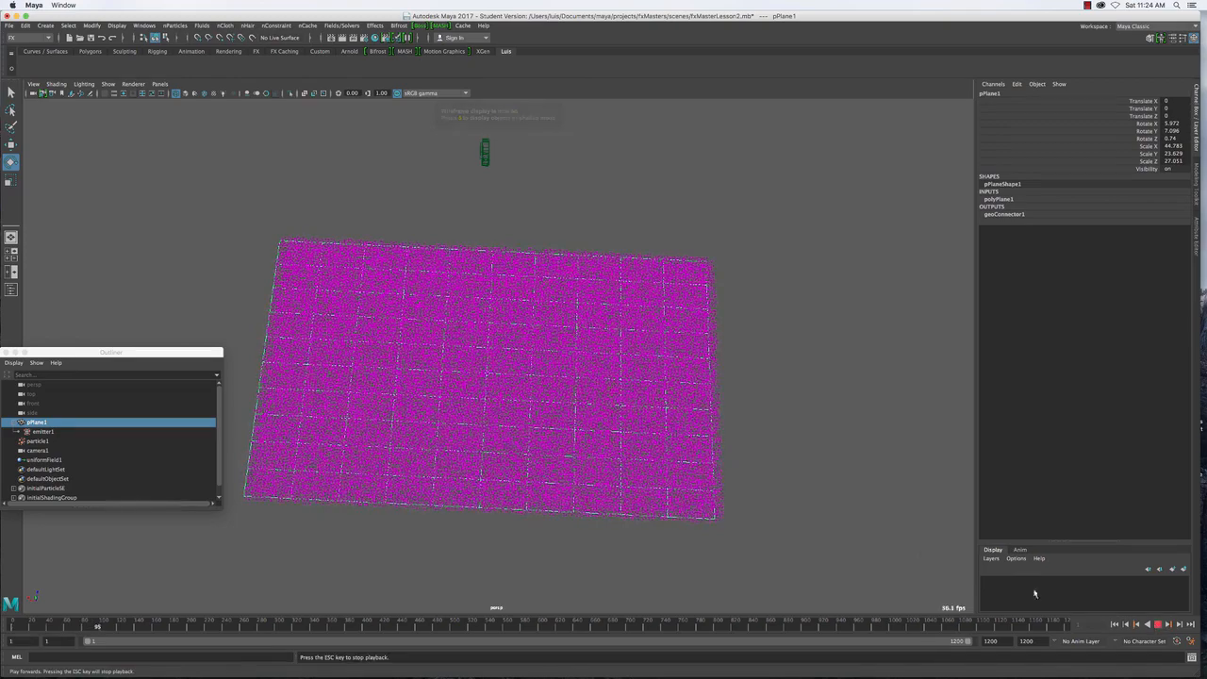
left_click_drag(725, 440, 517, 430, "alt")
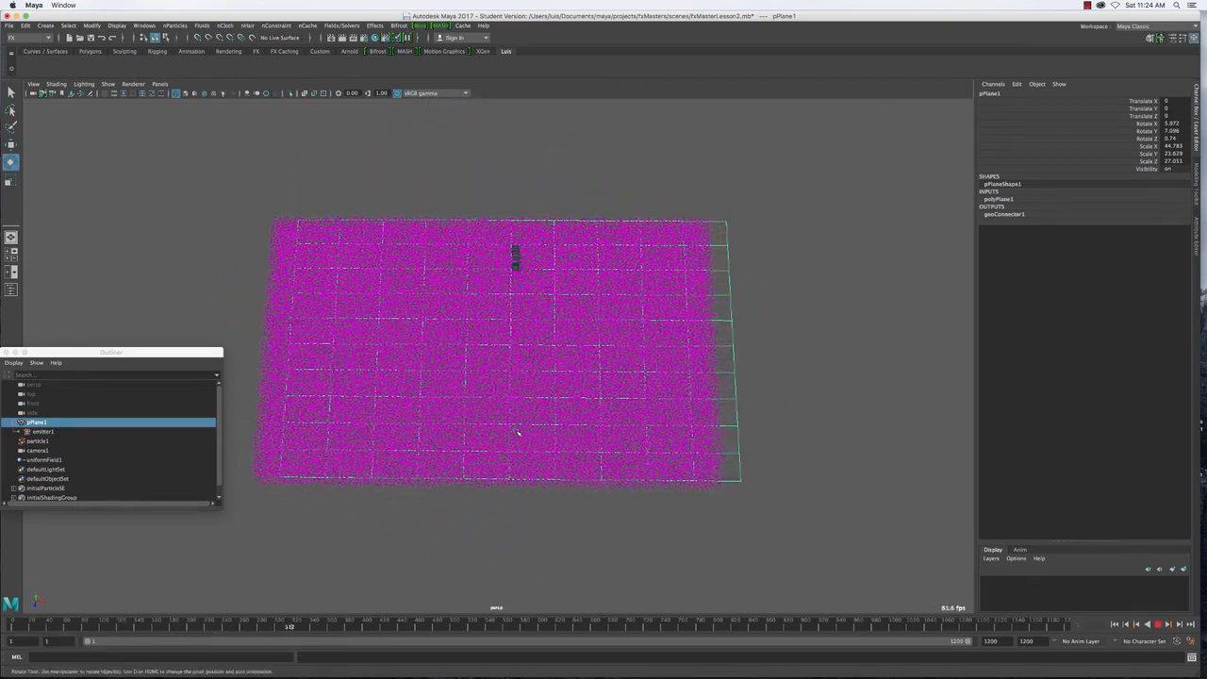
key("Escape")
key("e")
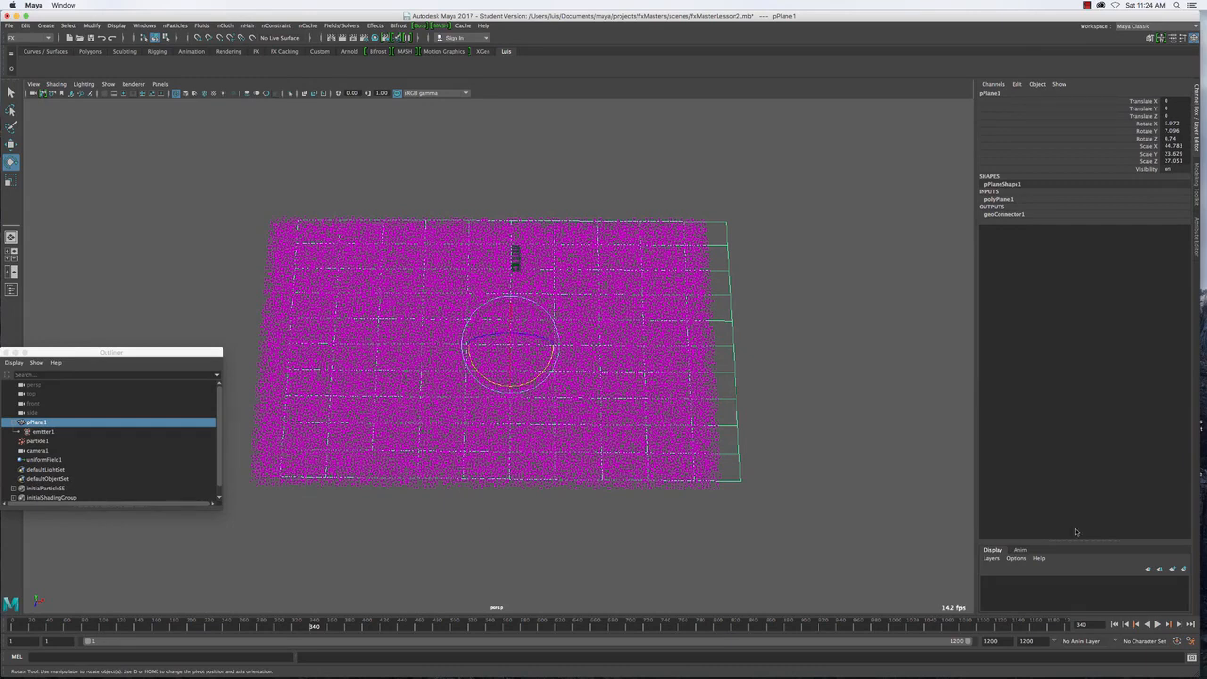
left_click(1116, 624)
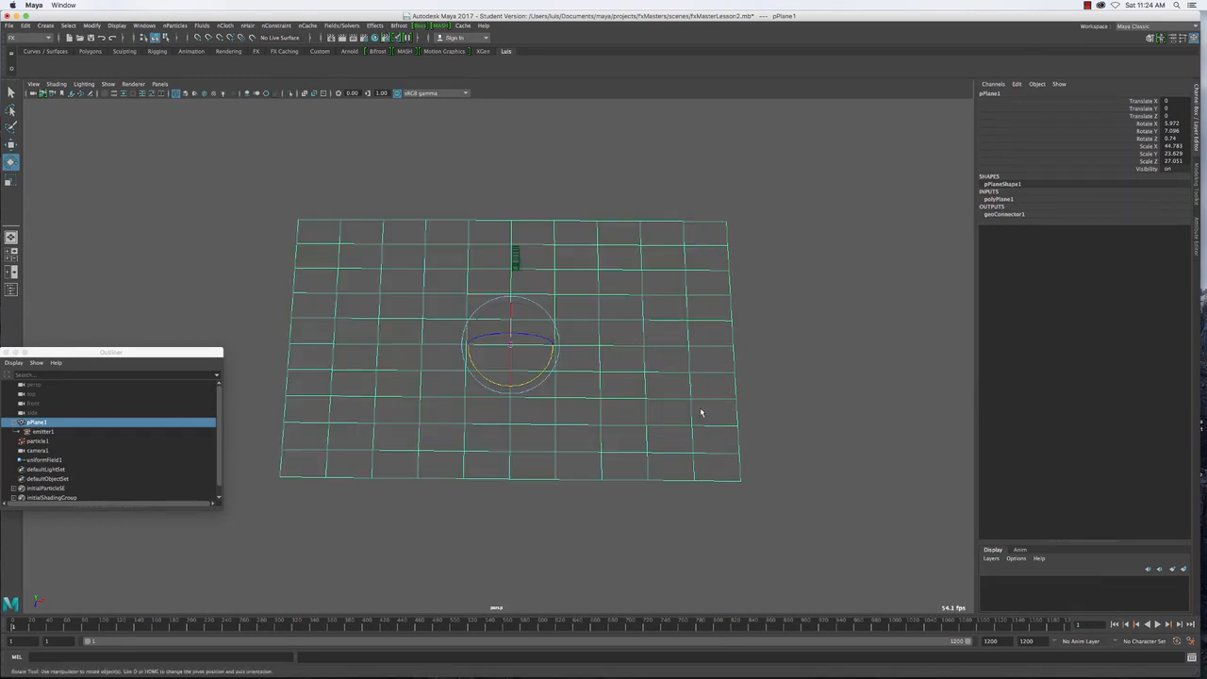
Turn on shaded display and create a new Lambert material in the Hypershade
key("5")
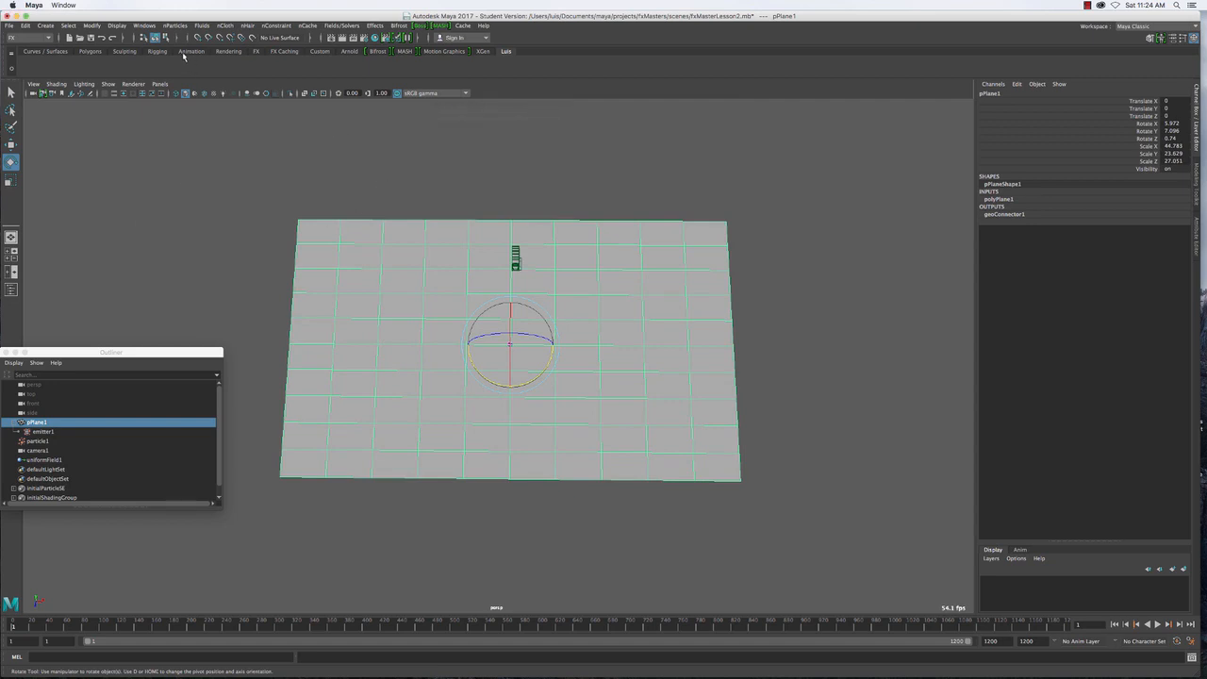
left_click(144, 26)
mouse_move(179, 87)
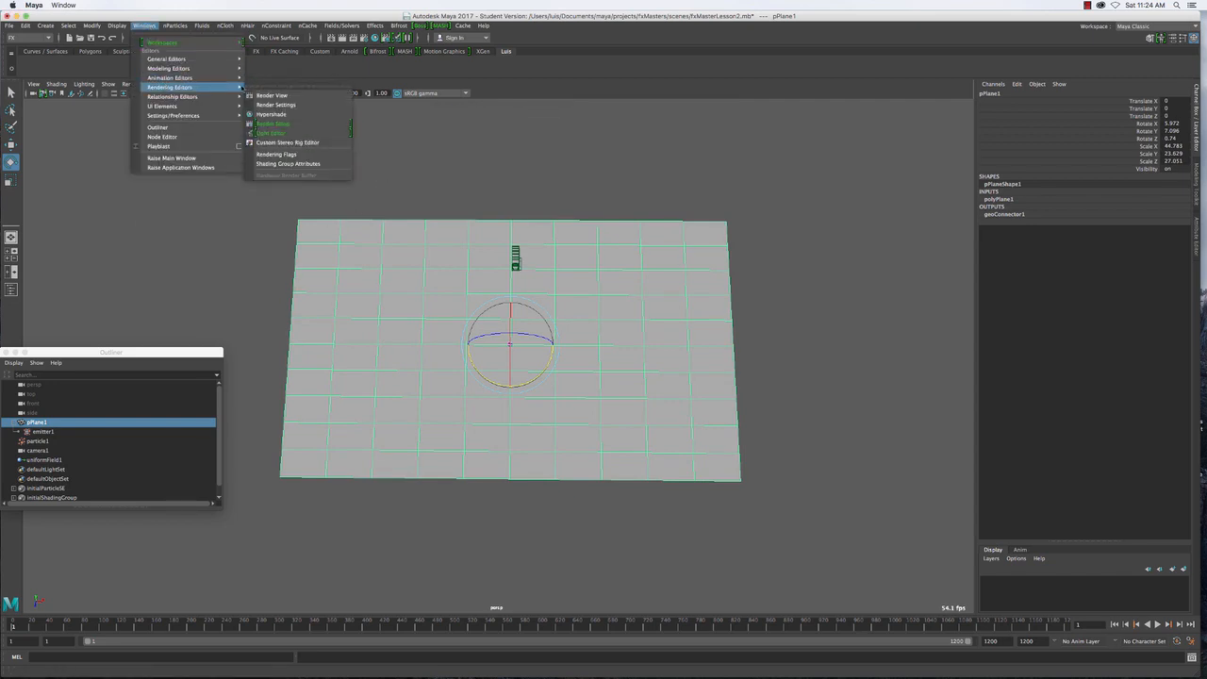
left_click(283, 111)
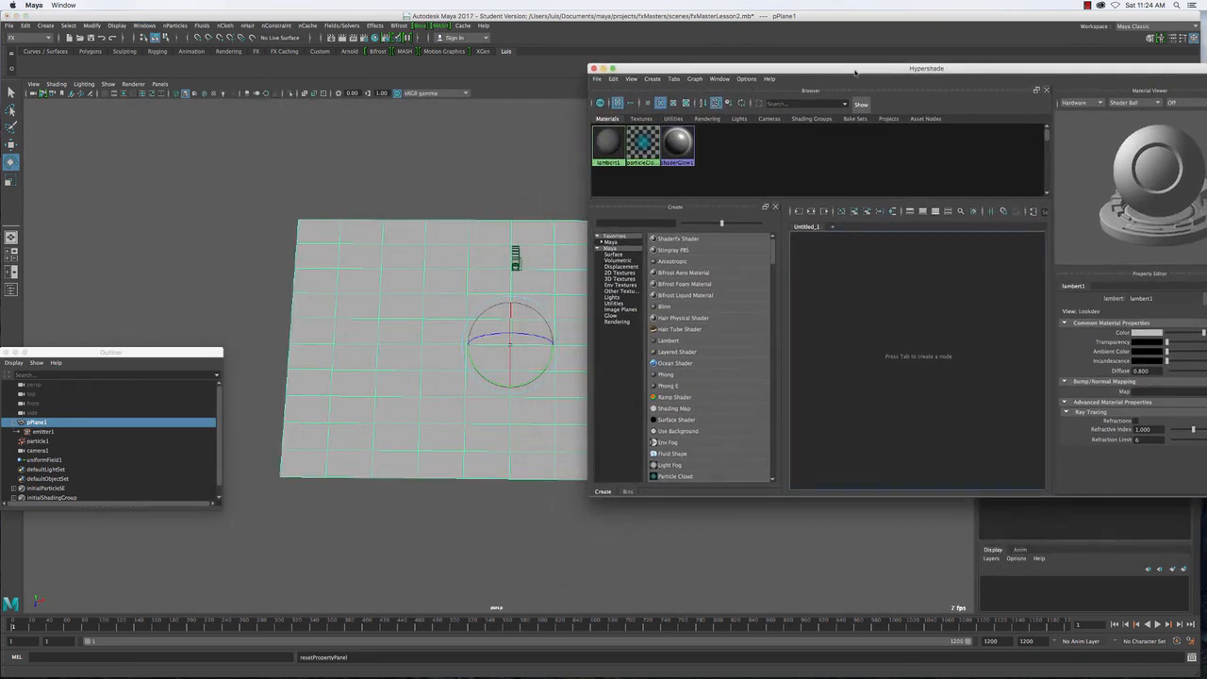
left_click(673, 340)
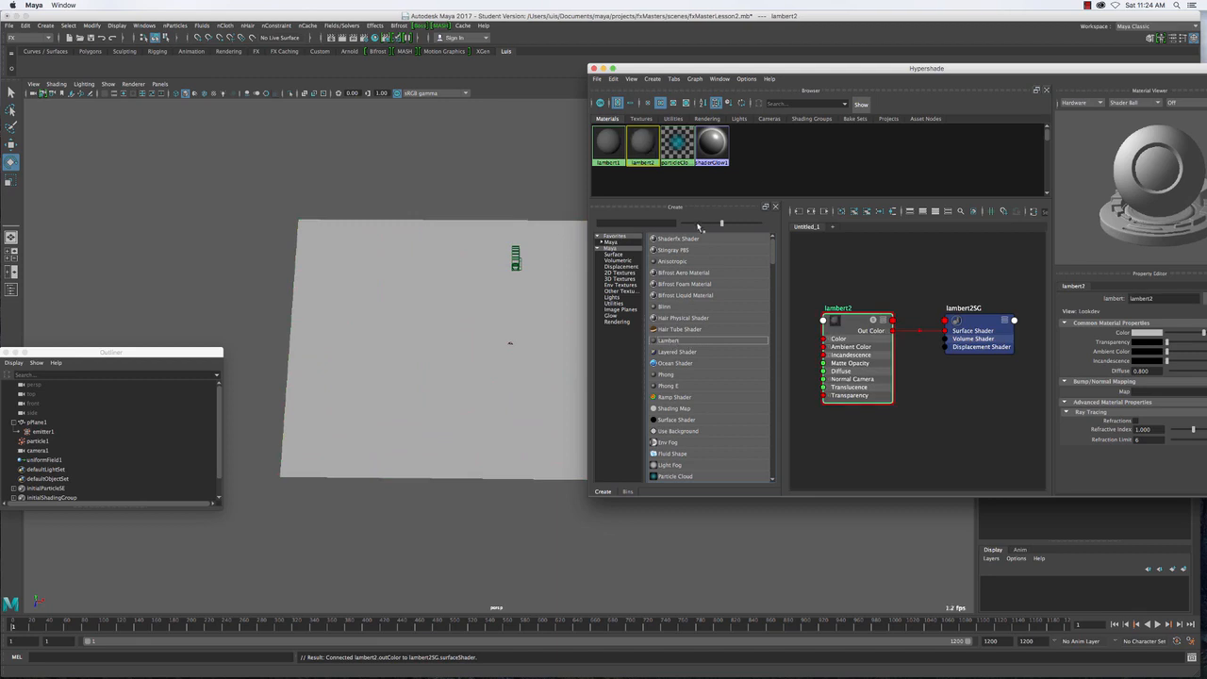
Assign the new lambert2 material to pPlane1 and map a Noise texture to the material's Color
middle_click_drag(641, 143, 461, 259)
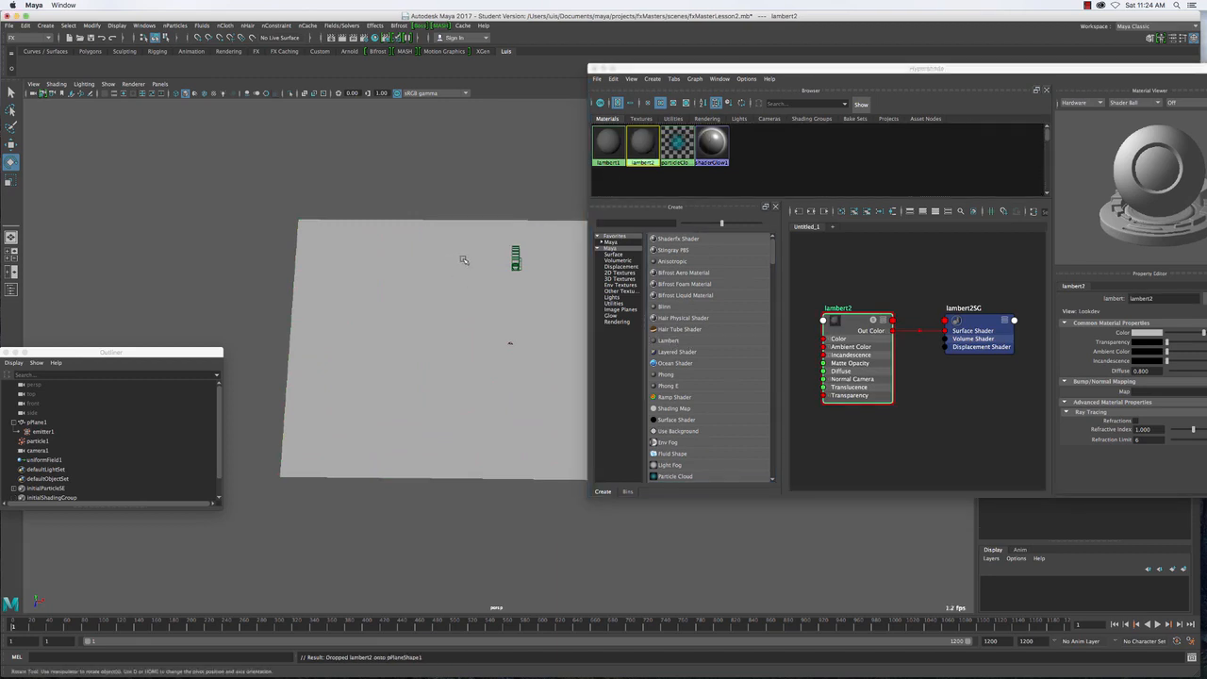
left_click_drag(801, 67, 576, 23)
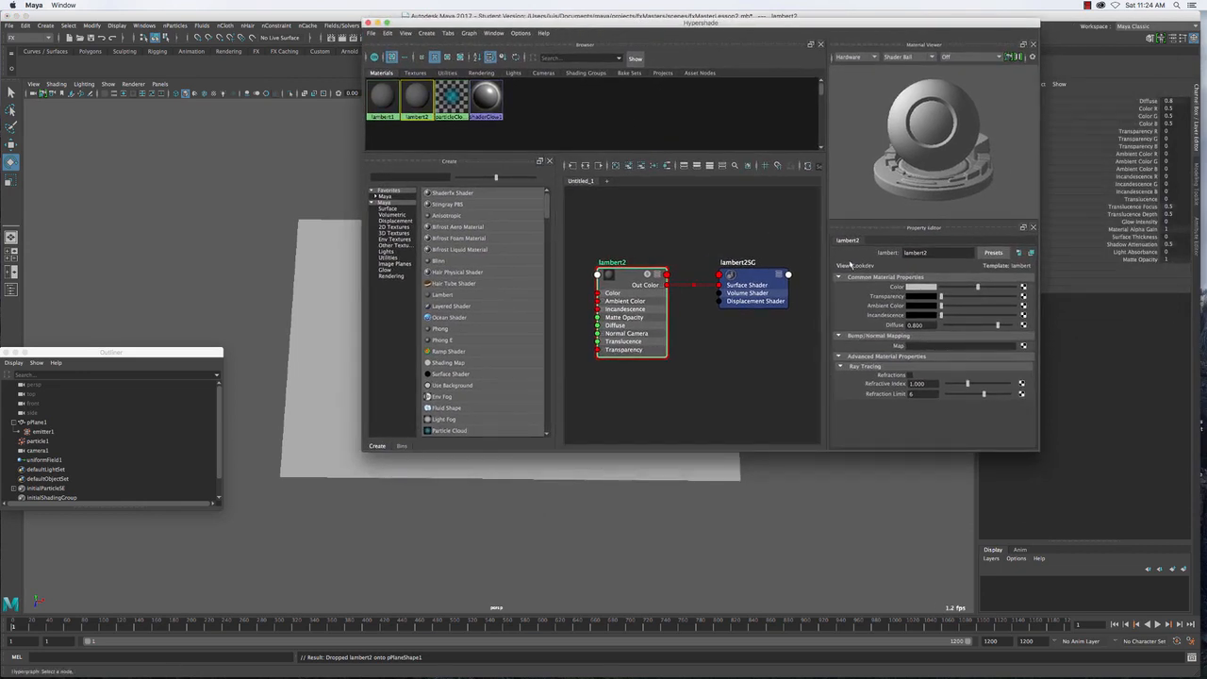
left_click(1023, 287)
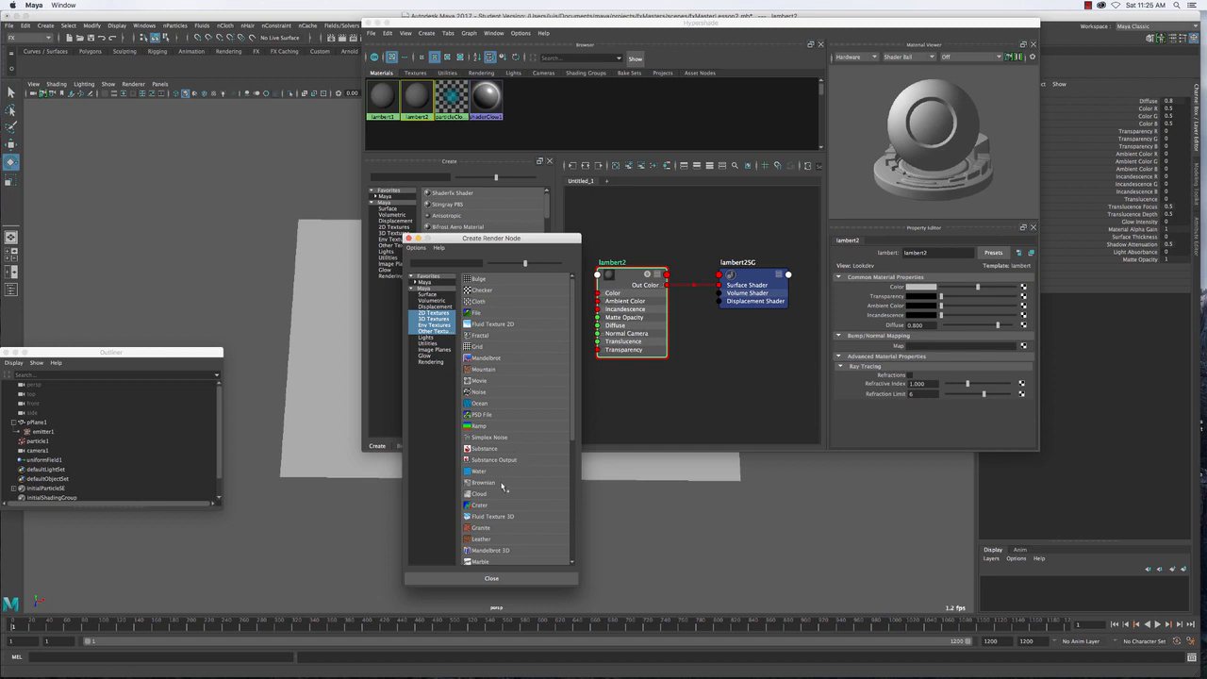
scroll(503, 486, "down", 2)
scroll(491, 509, "down", 2)
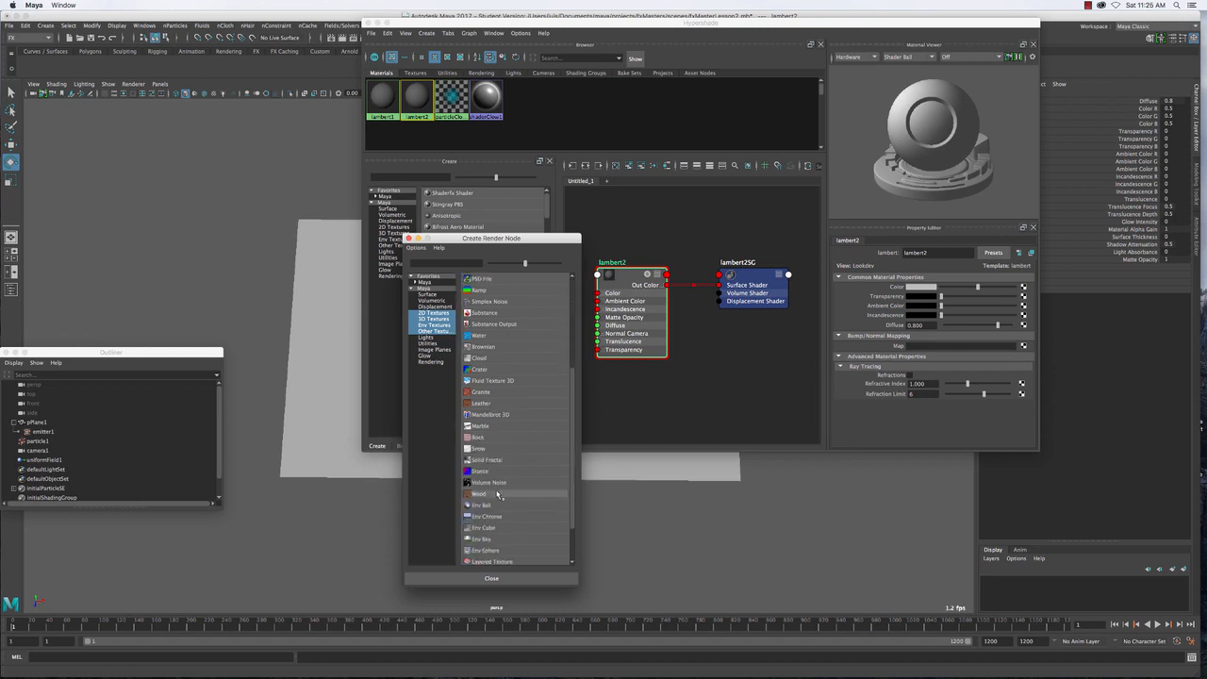
scroll(497, 494, "up", 3)
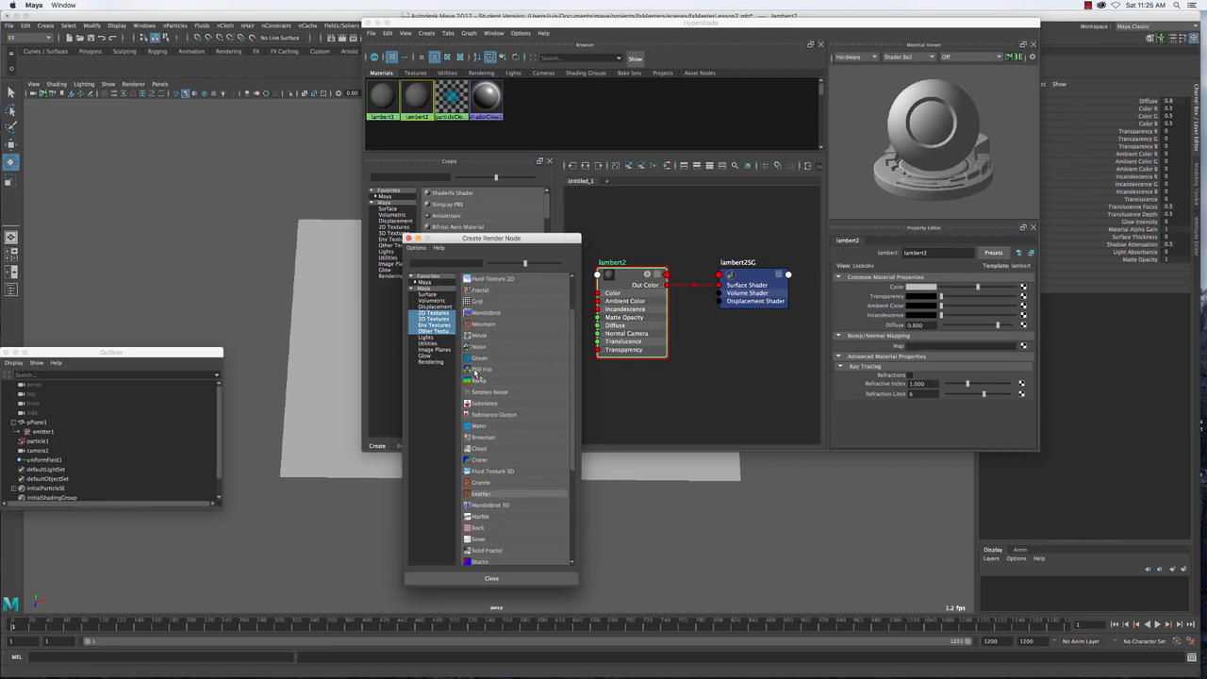
left_click(480, 347)
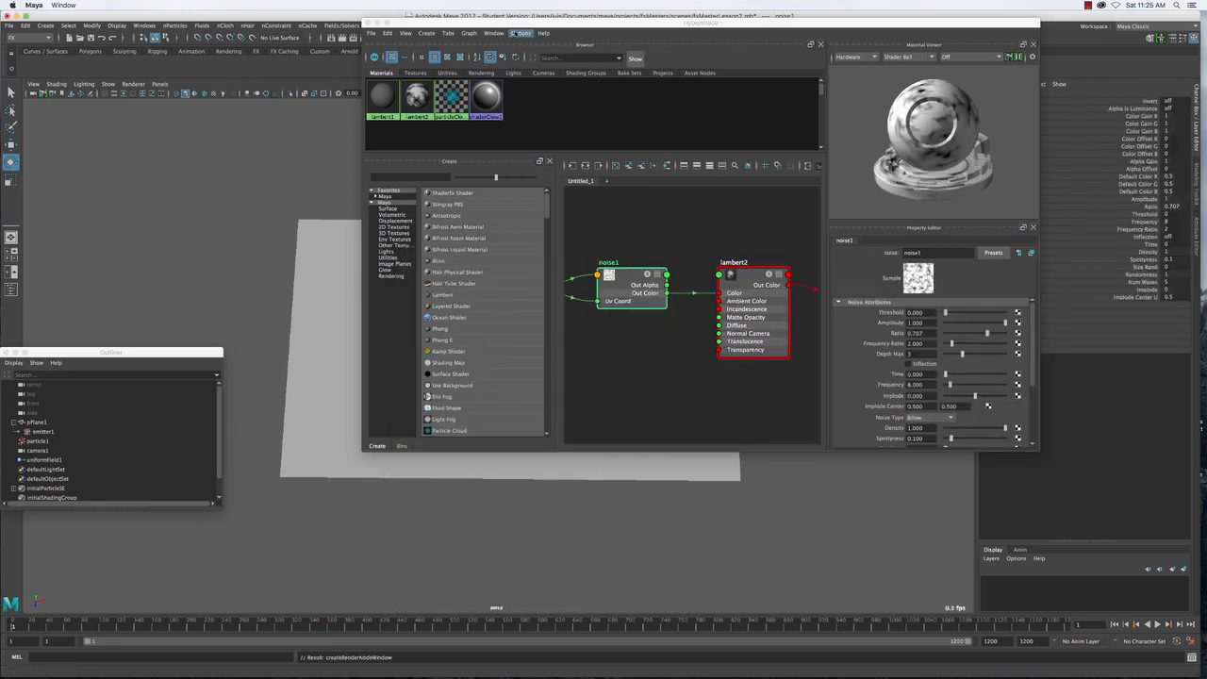
Turn on textured display in the perspective view and frame the plane beside the Hypershade window to examine its noise pattern
left_click_drag(515, 22, 769, 469)
left_click(648, 318)
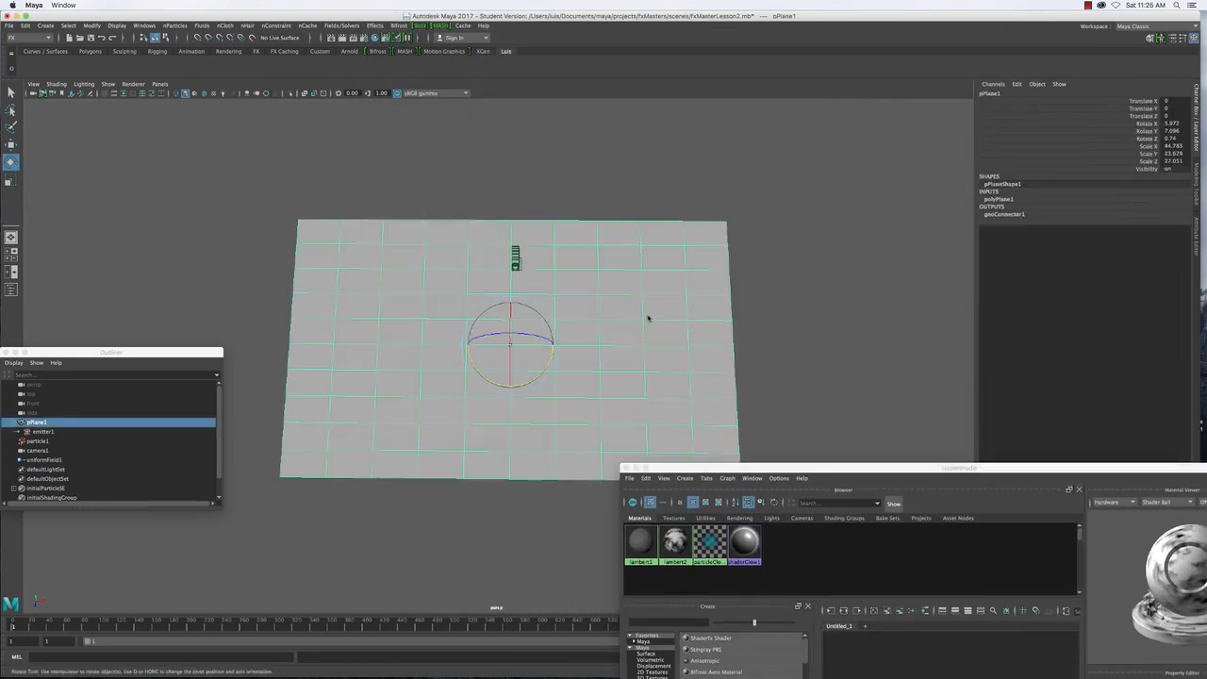
key("6")
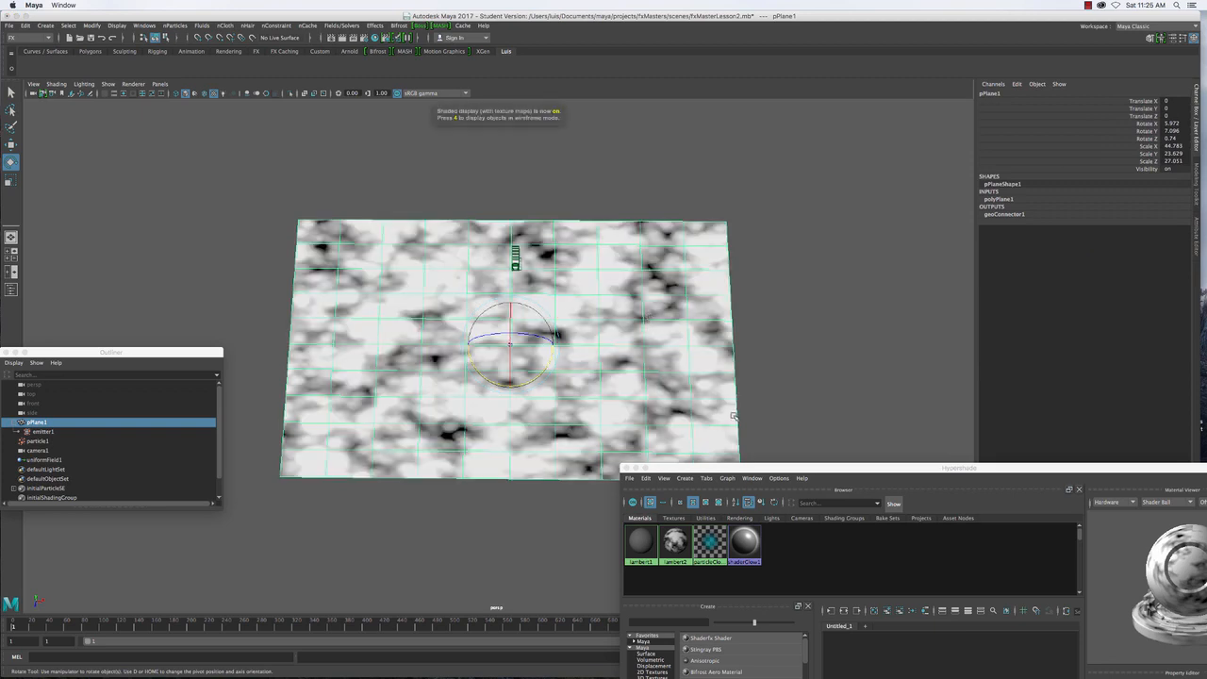
left_click_drag(691, 400, 729, 445, "alt")
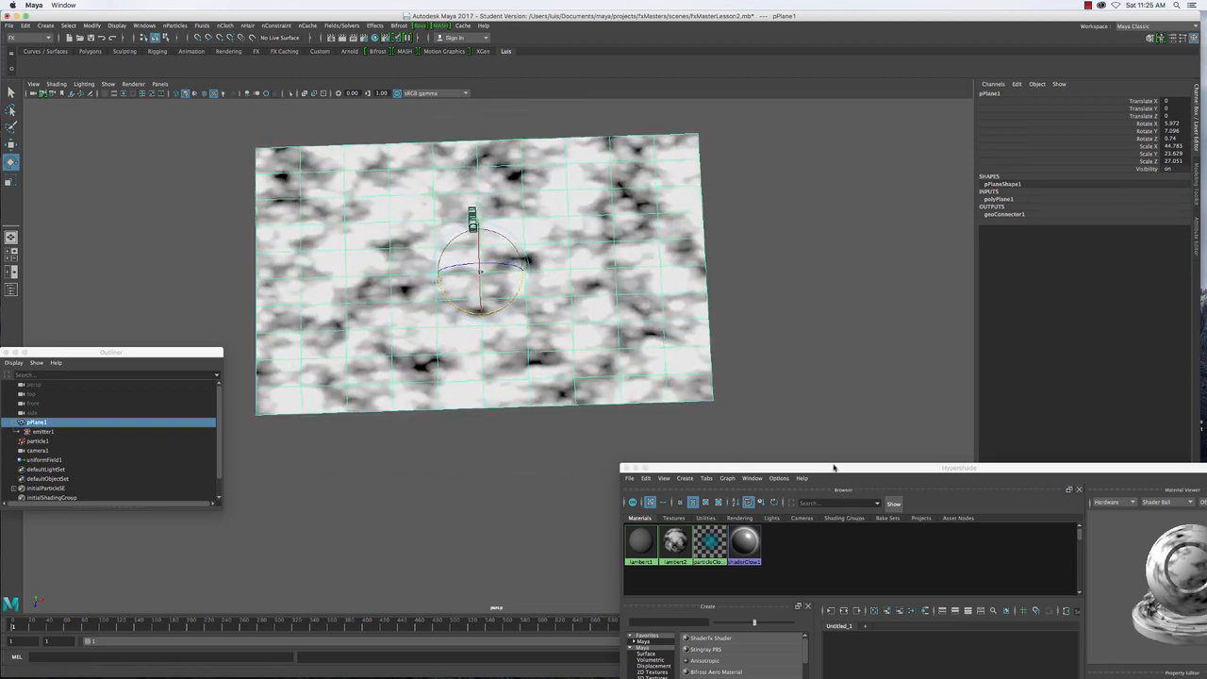
left_click_drag(834, 466, 794, 446)
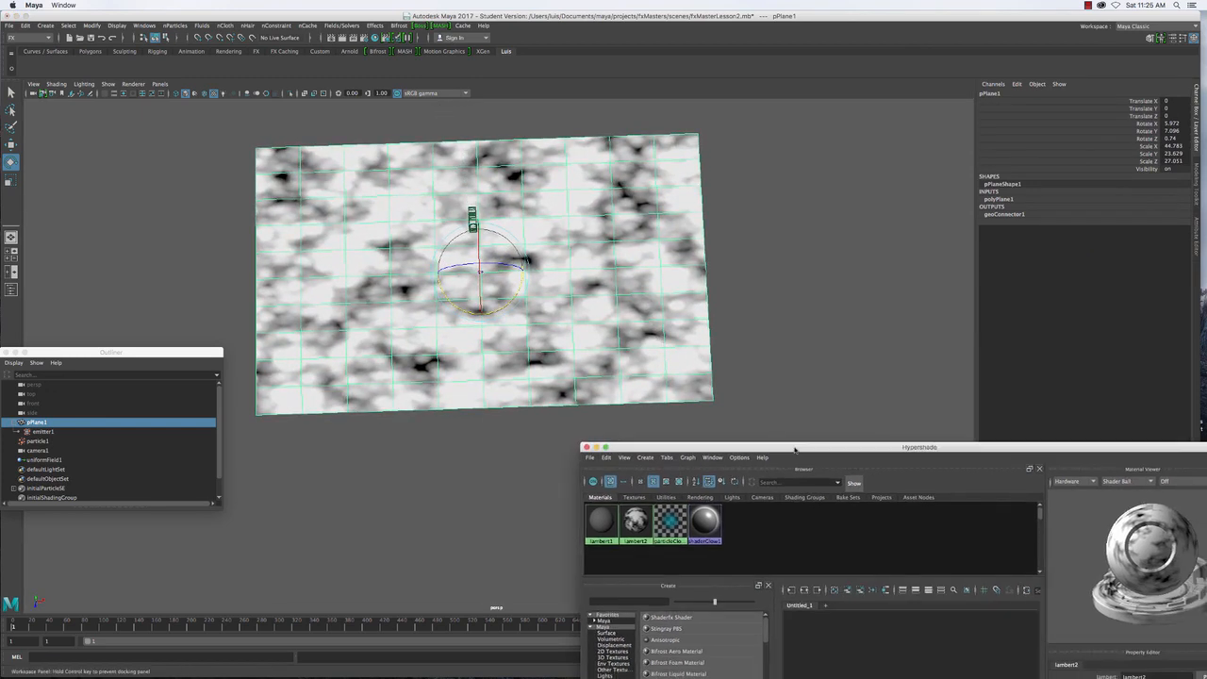
left_click(771, 313)
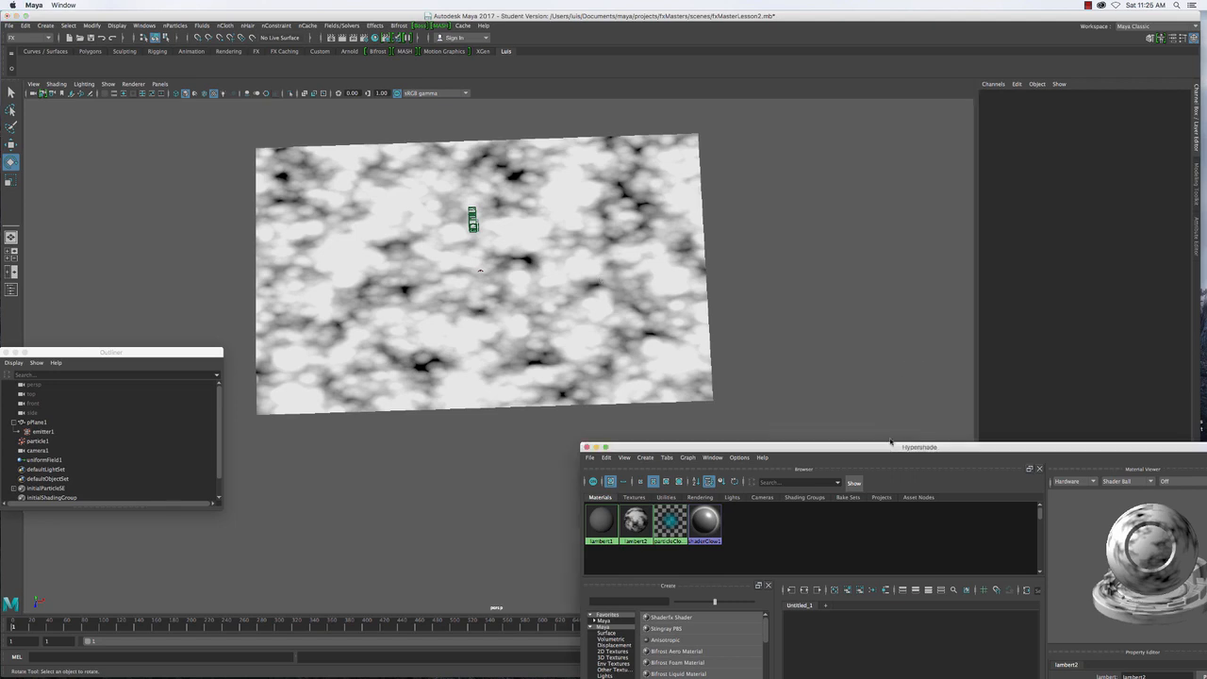
left_click_drag(888, 446, 898, 62)
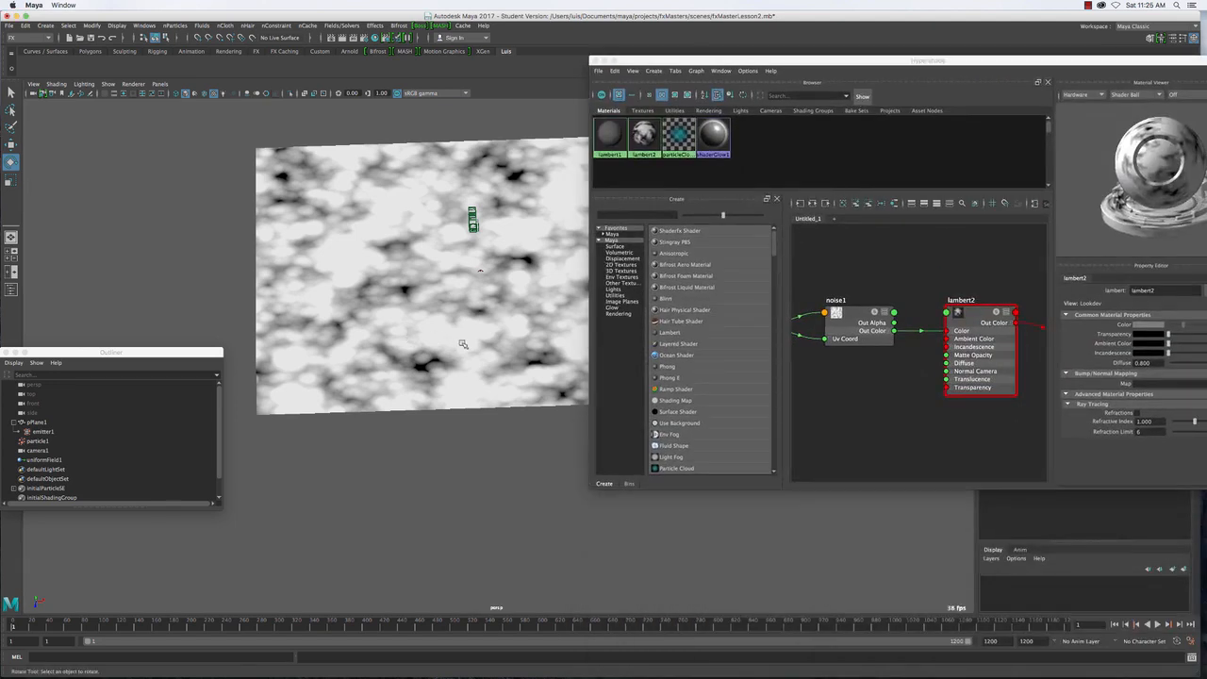
middle_click_drag(458, 346, 356, 388, "alt")
left_click_drag(357, 388, 314, 369, "alt")
middle_click_drag(313, 369, 365, 362, "alt")
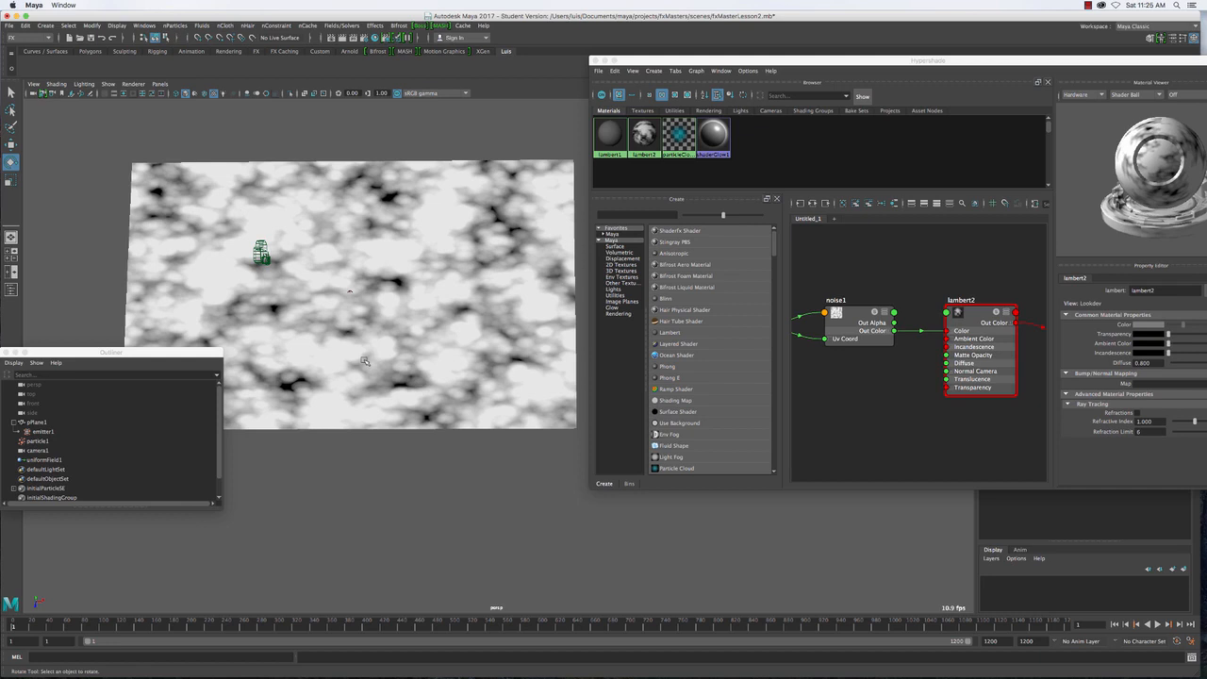
Select the plane, open the noise texture feeding lambert2's Color, and set its Noise Type to Perlin Noise
left_click(335, 187)
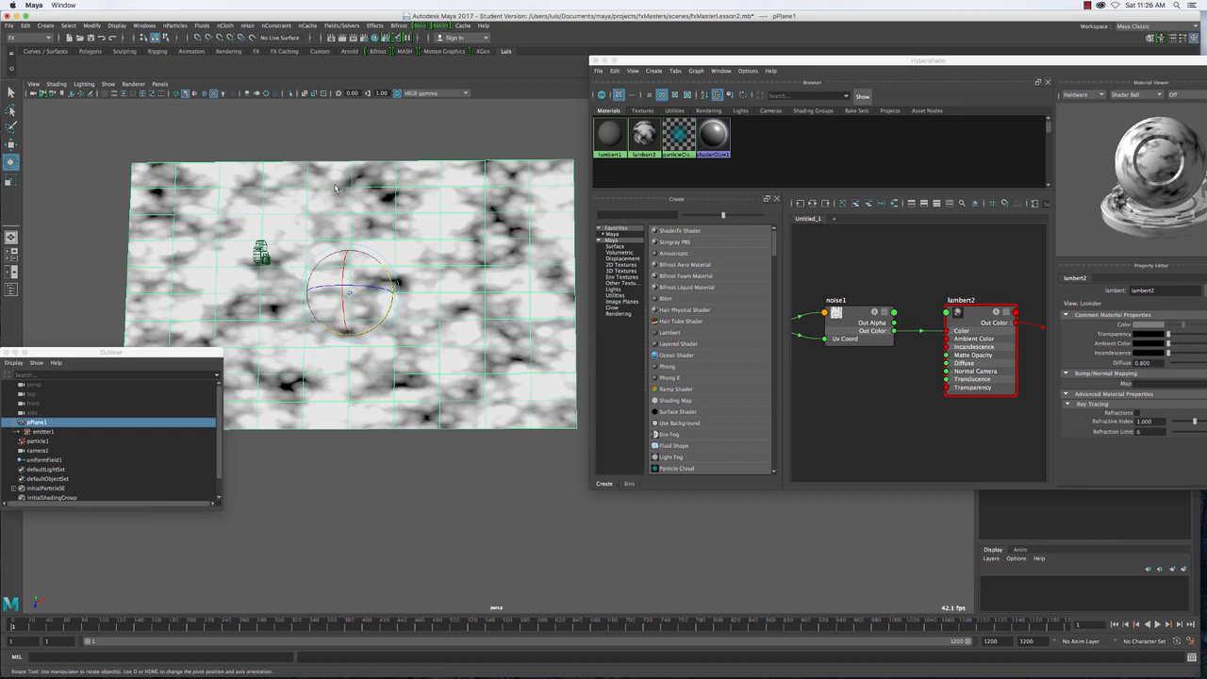
left_click(752, 62)
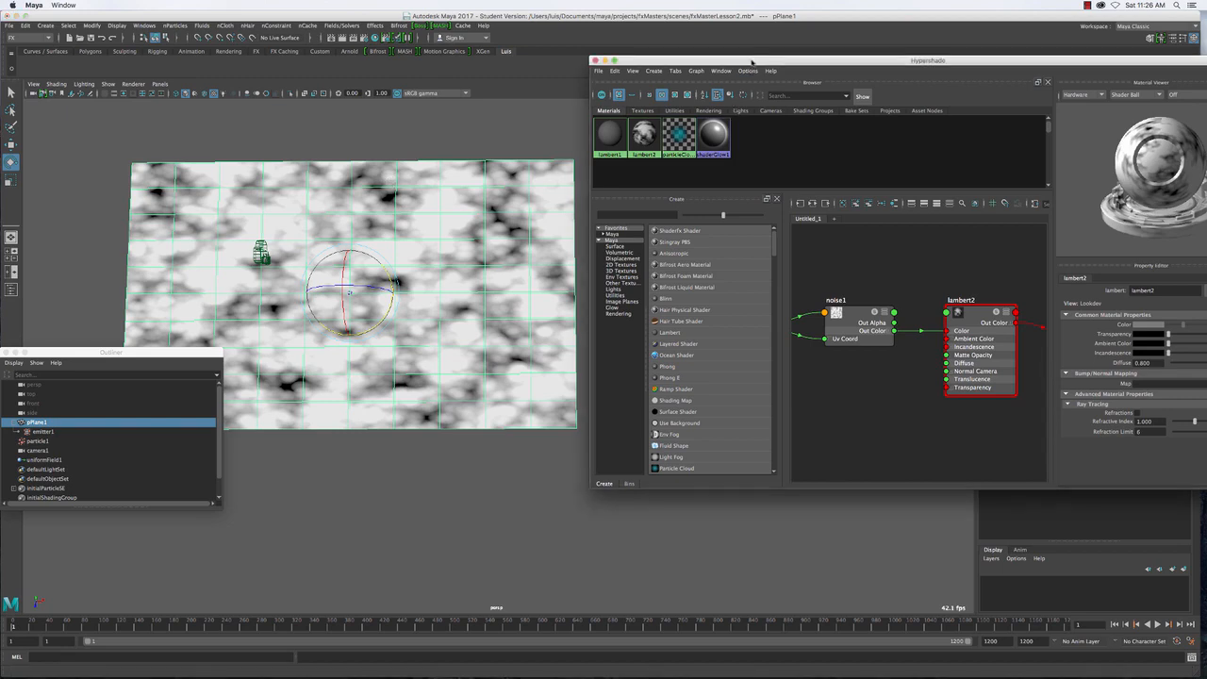
left_click_drag(752, 62, 691, 35)
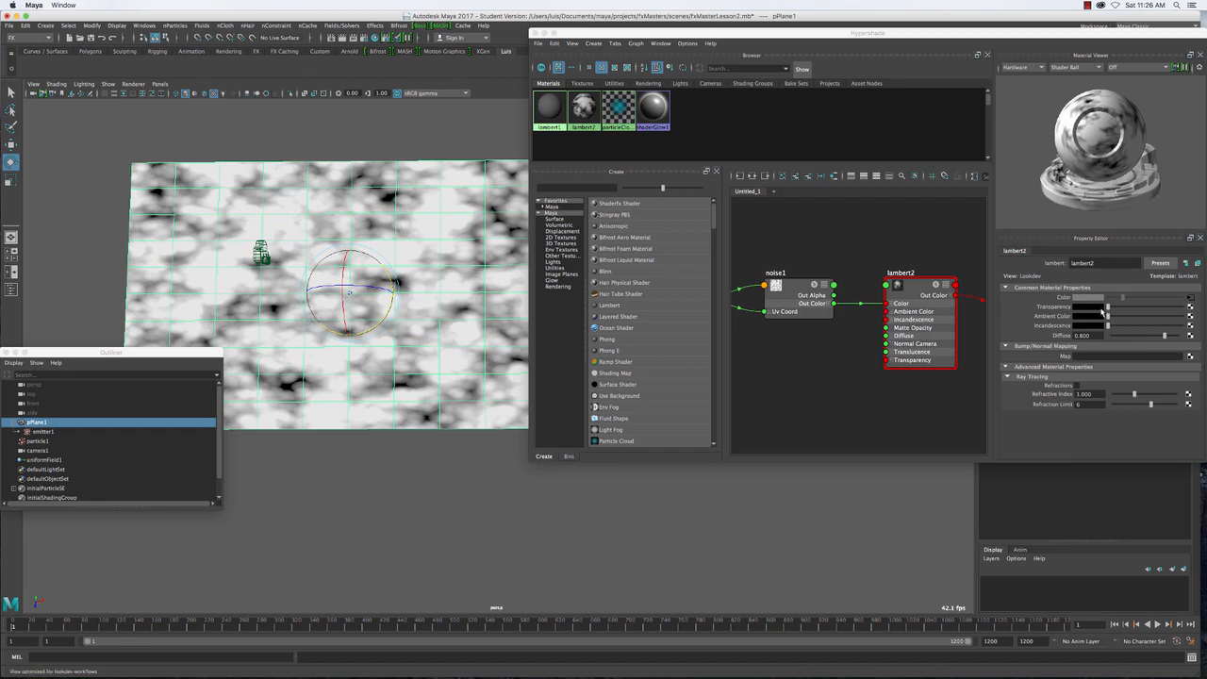
left_click(1190, 298)
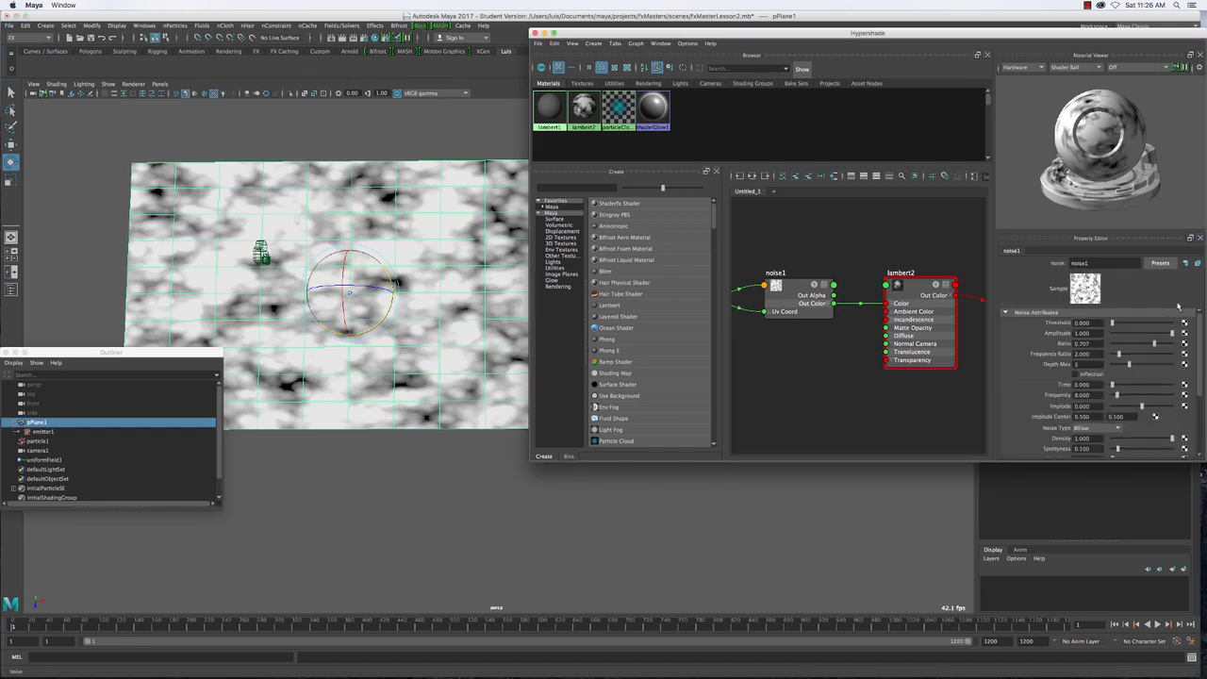
scroll(1060, 387, "down", 3)
left_click(1094, 372)
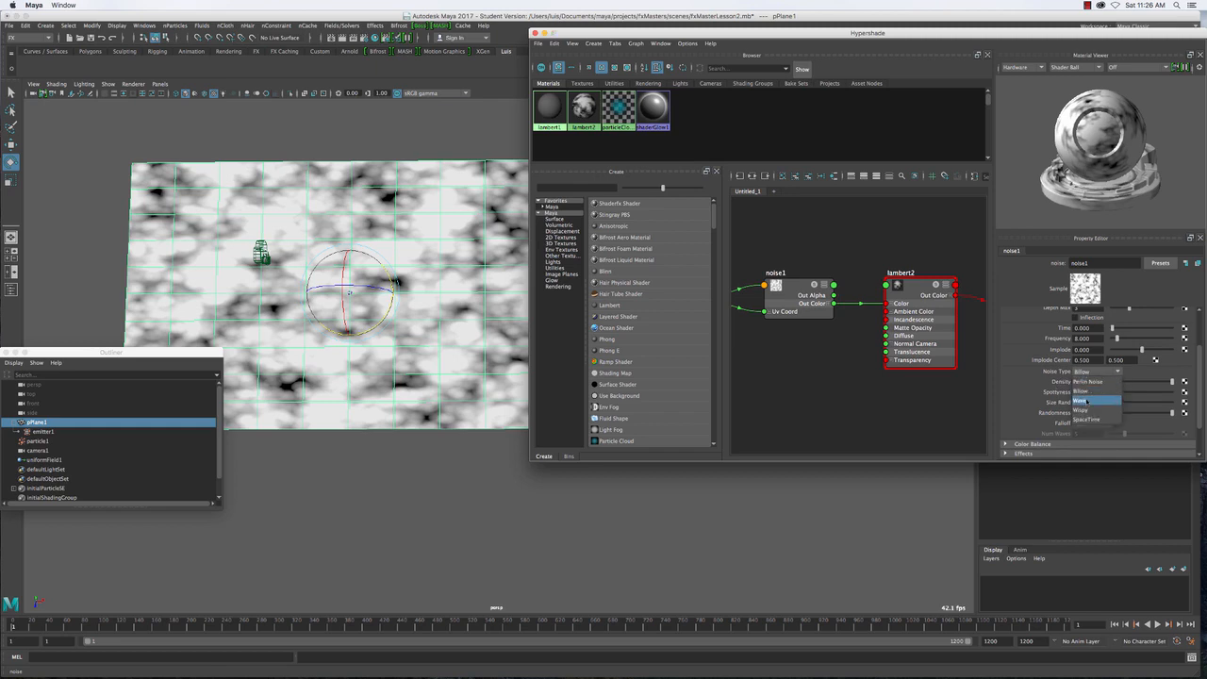
left_click(1088, 381)
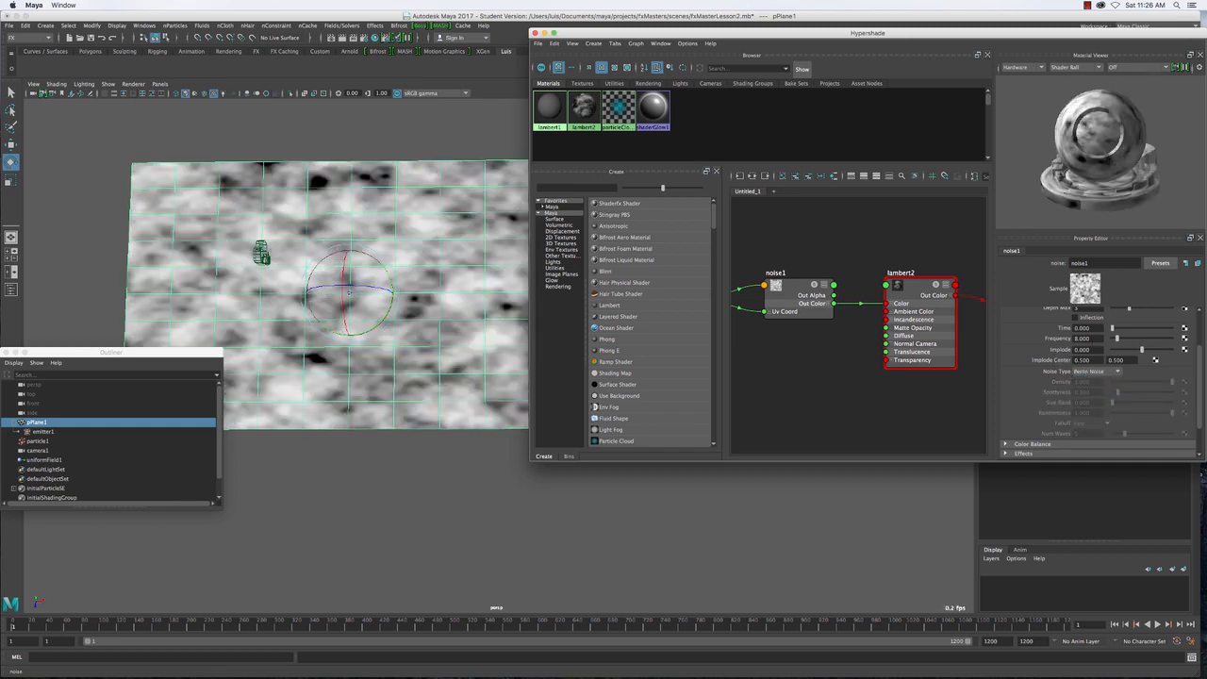
Set the noise texture's Amplitude to 2 and its Frequency to 14.4
scroll(1095, 378, "up", 3)
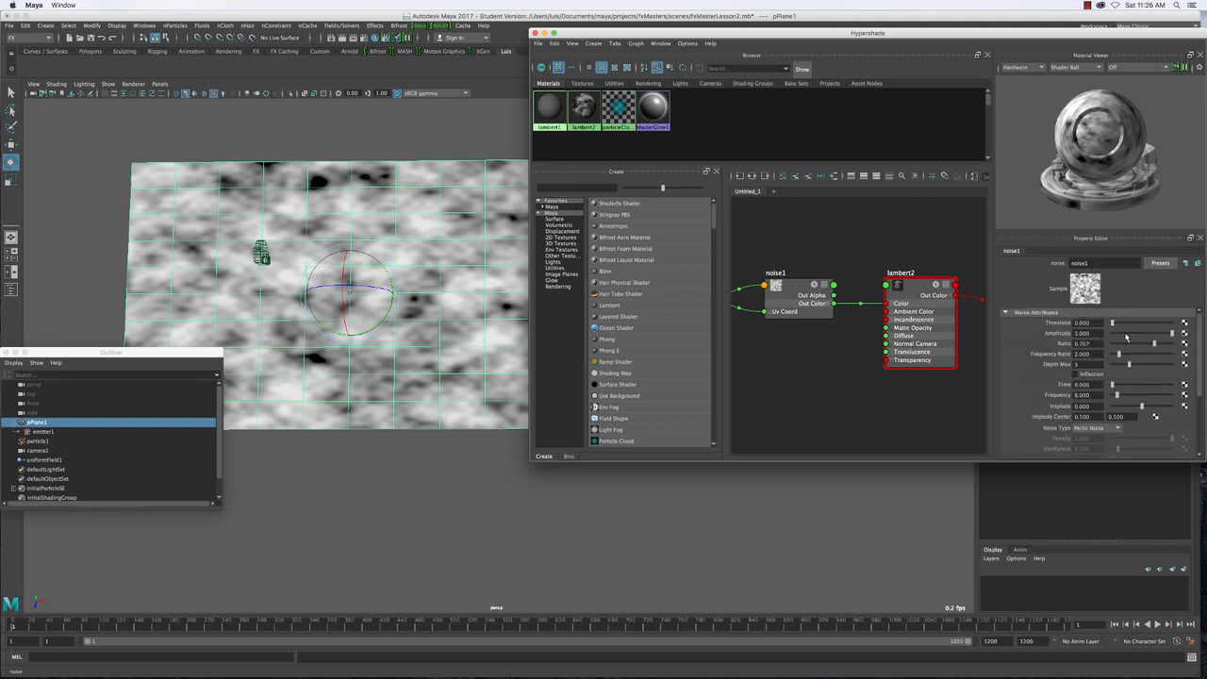
double_click(1082, 333)
type("2")
key("Return")
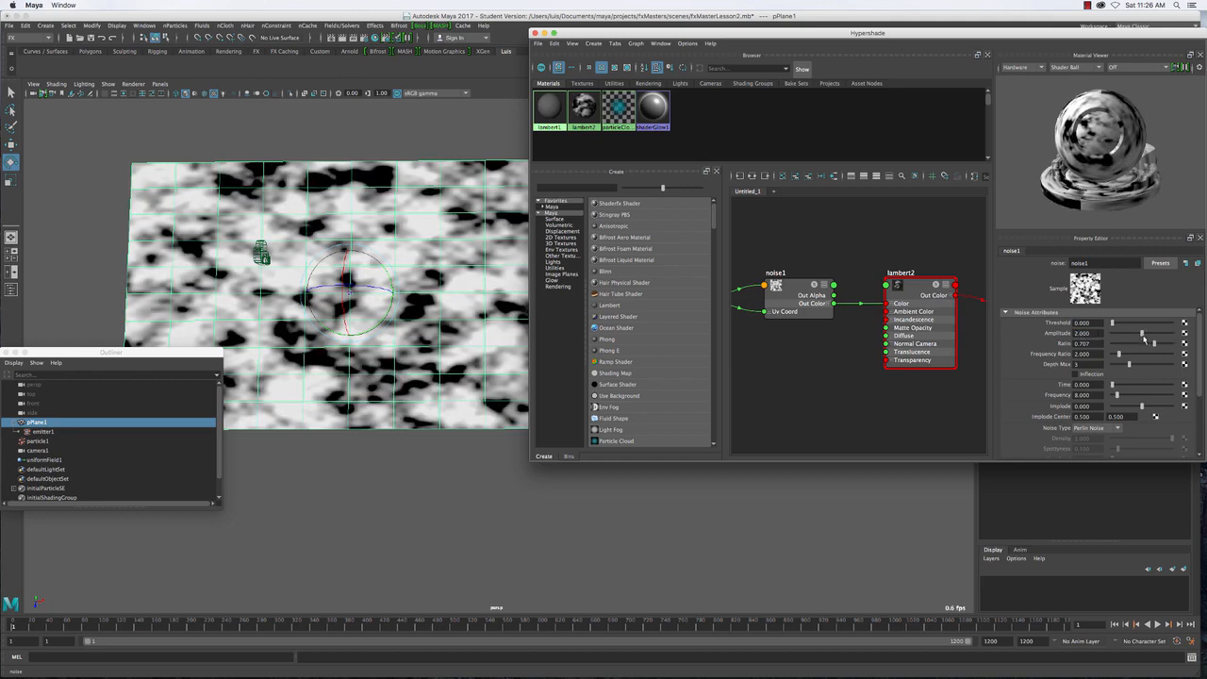
left_click(1086, 376)
left_click(1087, 376)
left_click_drag(1118, 396, 1117, 396)
left_click_drag(1119, 396, 1122, 397)
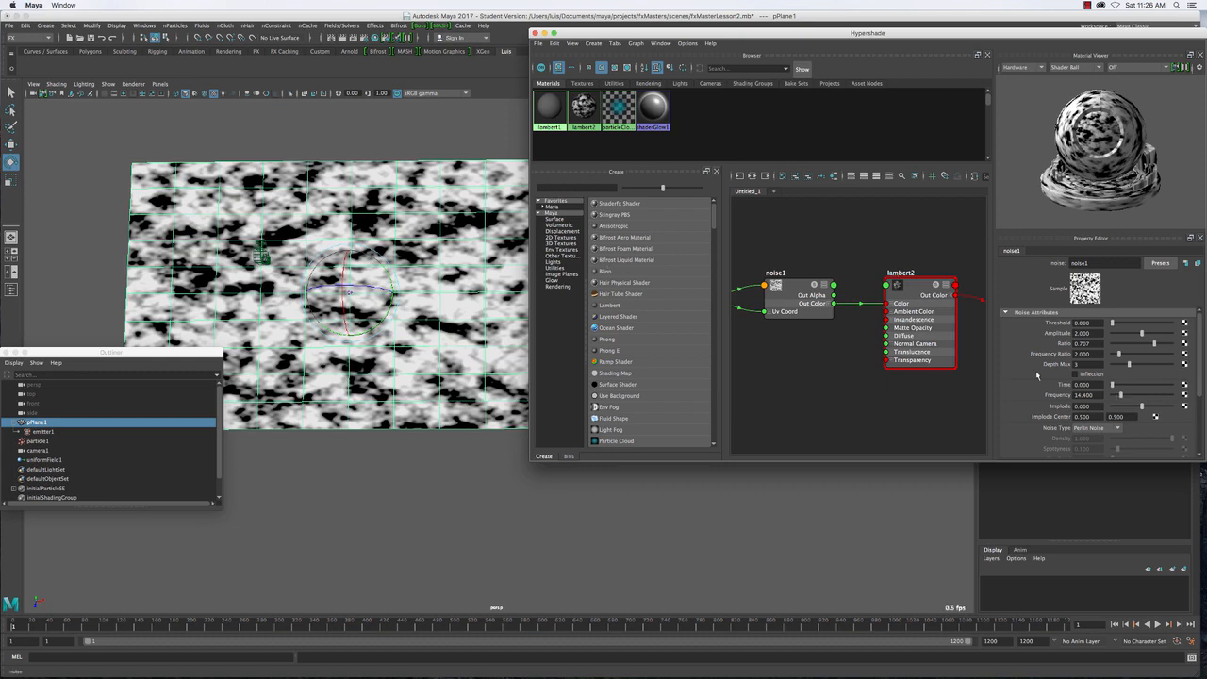
Set the noise texture's Implode to -0.2 and its Ratio to 0.456
left_click_drag(631, 33, 619, 5)
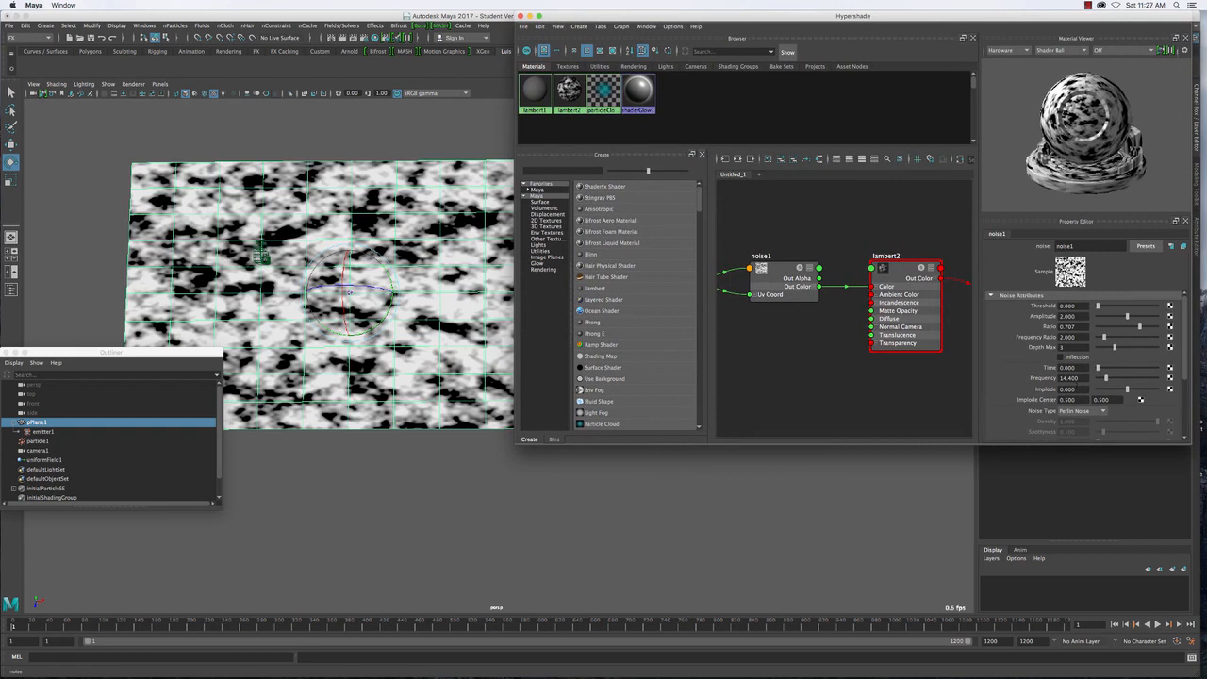
scroll(1047, 398, "down", 4)
scroll(1045, 398, "up", 3)
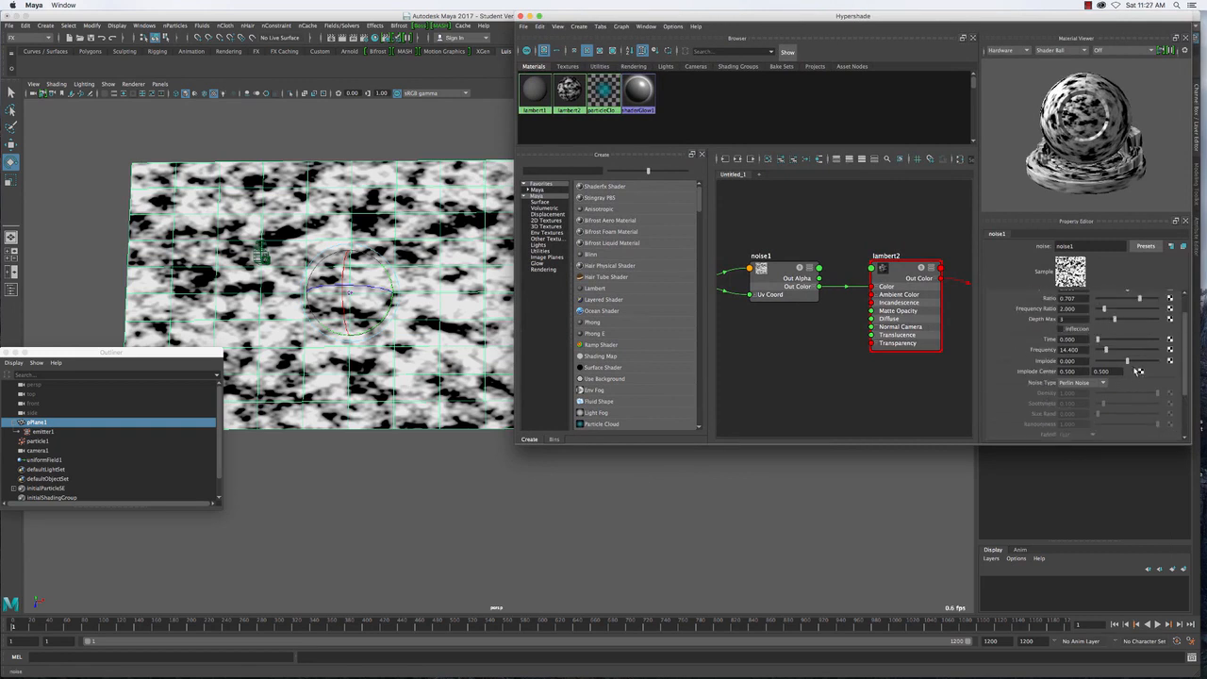
left_click_drag(1129, 362, 1122, 362)
scroll(1094, 345, "up", 1)
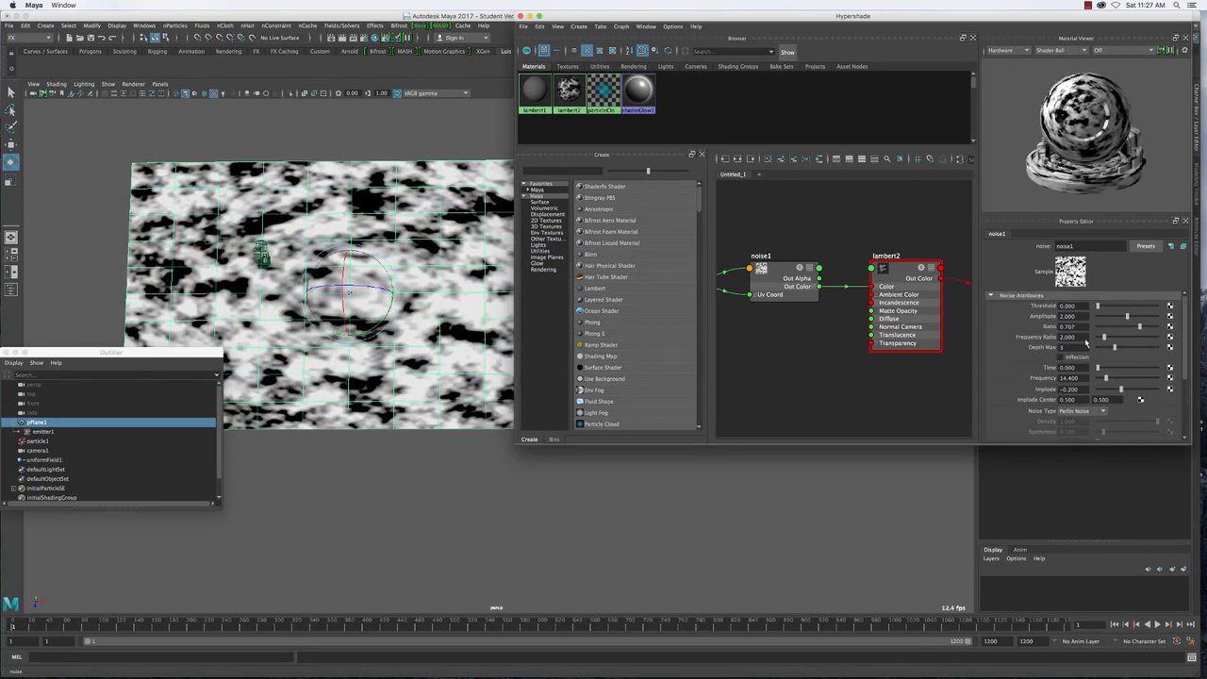
left_click_drag(1139, 328, 1124, 329)
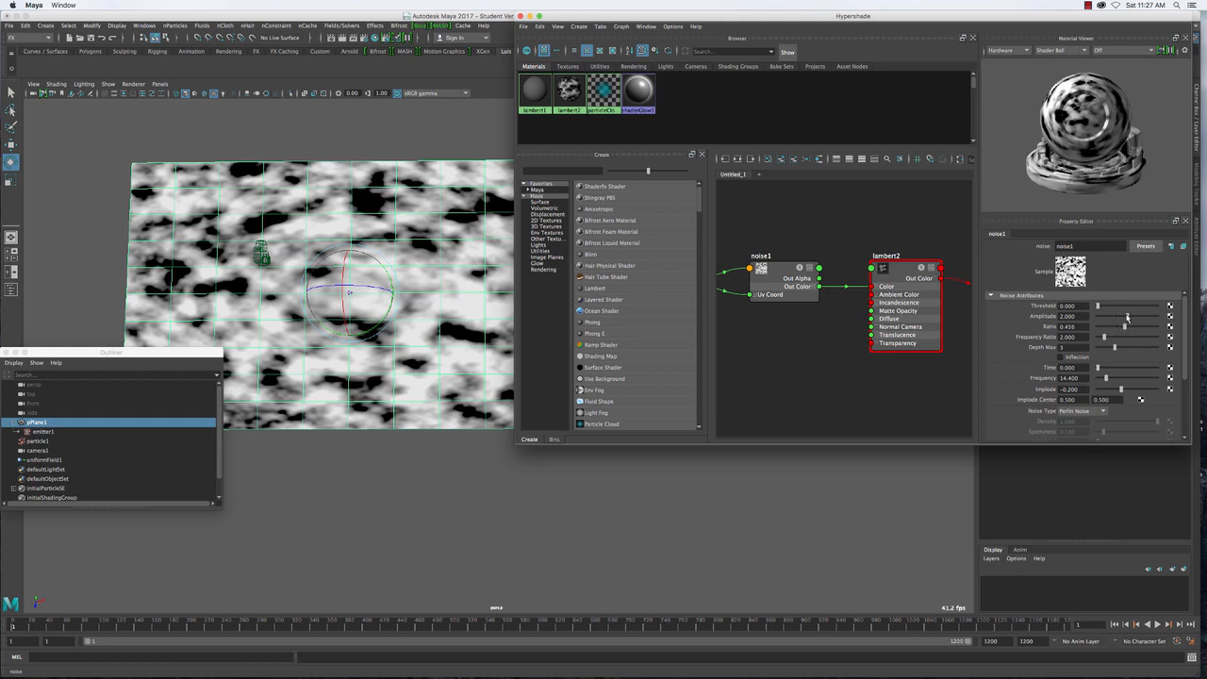
Refine the noise contrast and scale with Amplitude 1.536, Threshold 0.04 and Frequency 8.6
left_click_drag(1128, 317, 1123, 321)
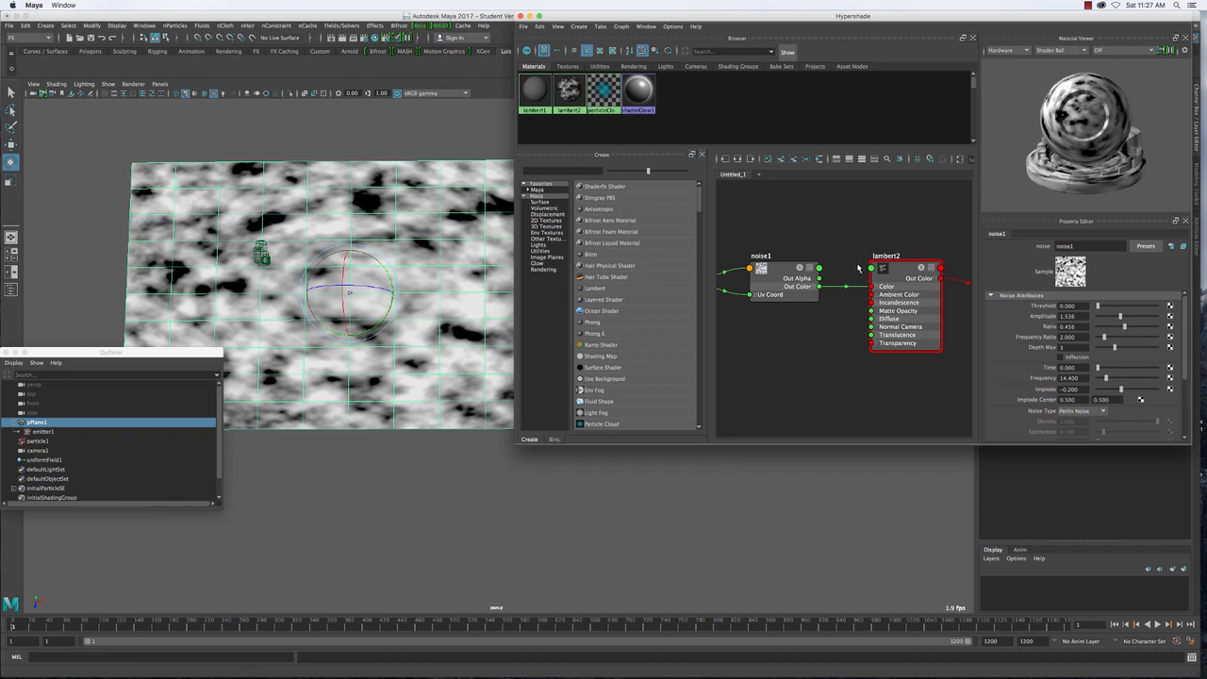
left_click_drag(1097, 306, 1100, 307)
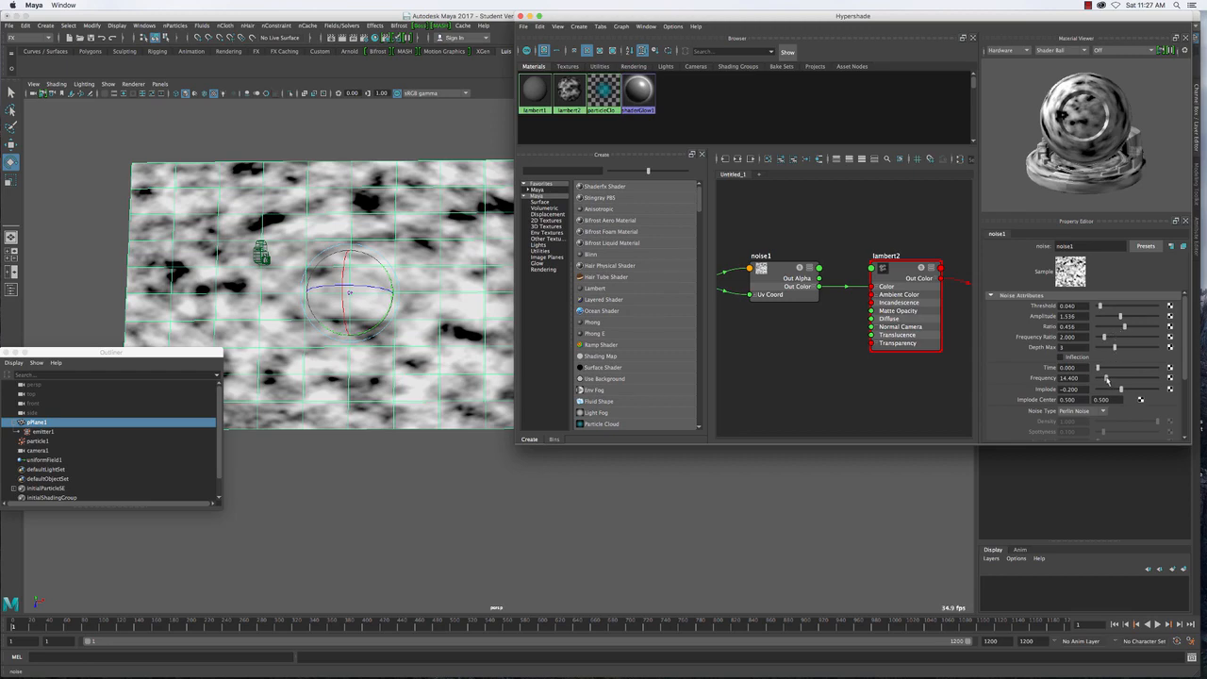
left_click_drag(1107, 377, 1104, 381)
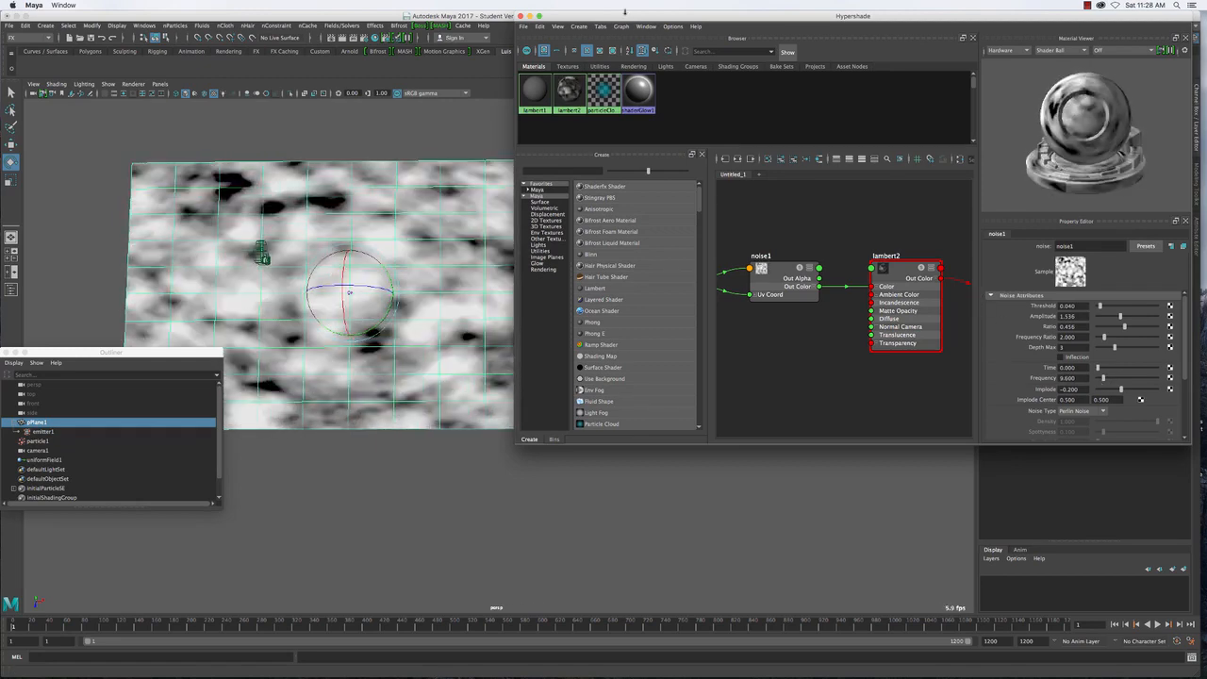
Select emitter1, show its texture emission attributes, and connect the noise1 texture to its Texture Rate
left_click_drag(626, 16, 645, 114)
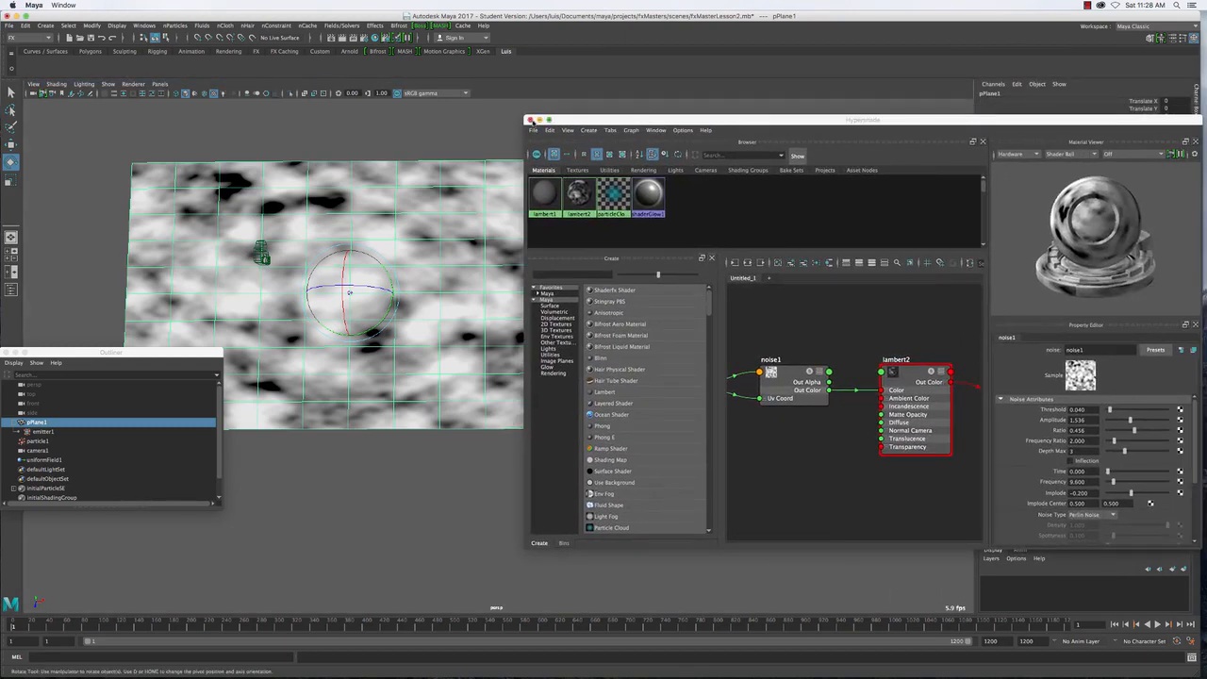
left_click_drag(562, 121, 227, 463)
left_click(40, 432)
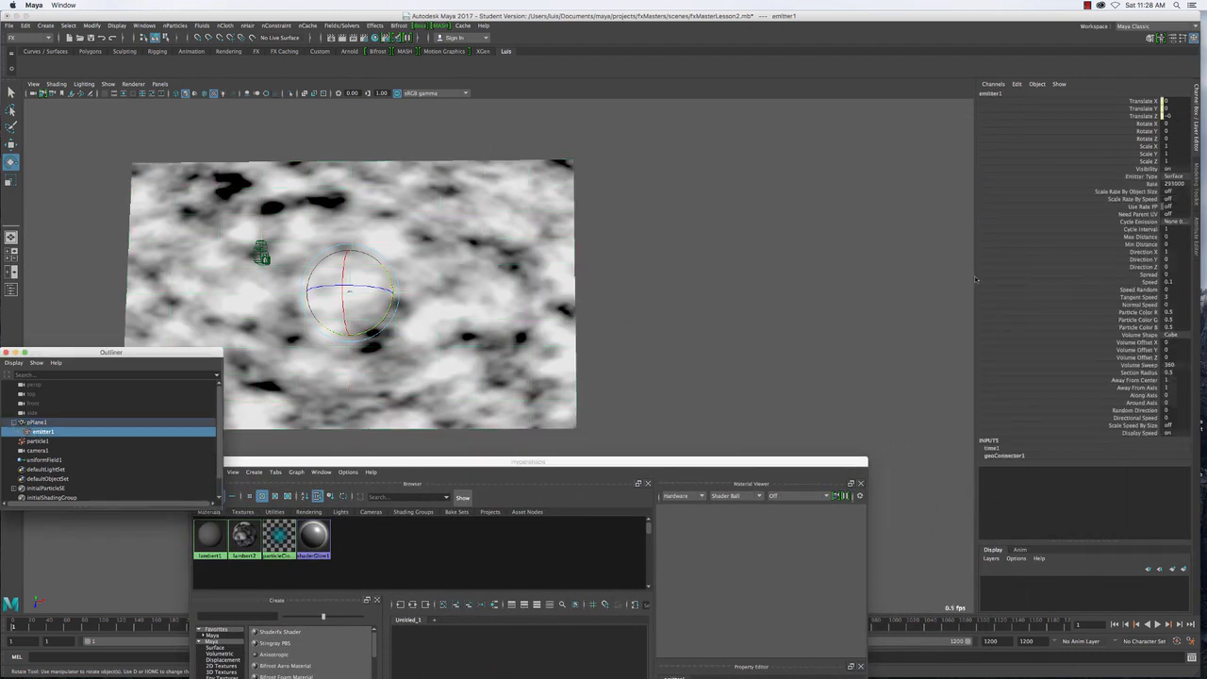
key("ctrl+a")
scroll(1091, 337, "down", 3)
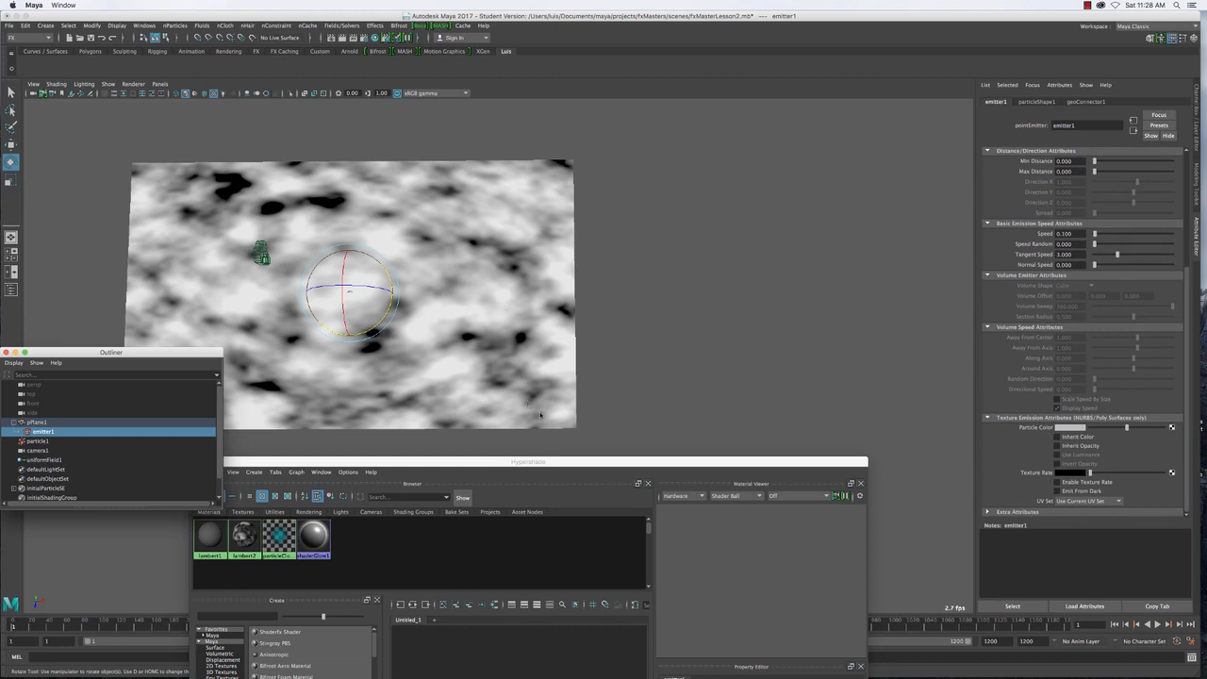
left_click_drag(553, 461, 537, 118)
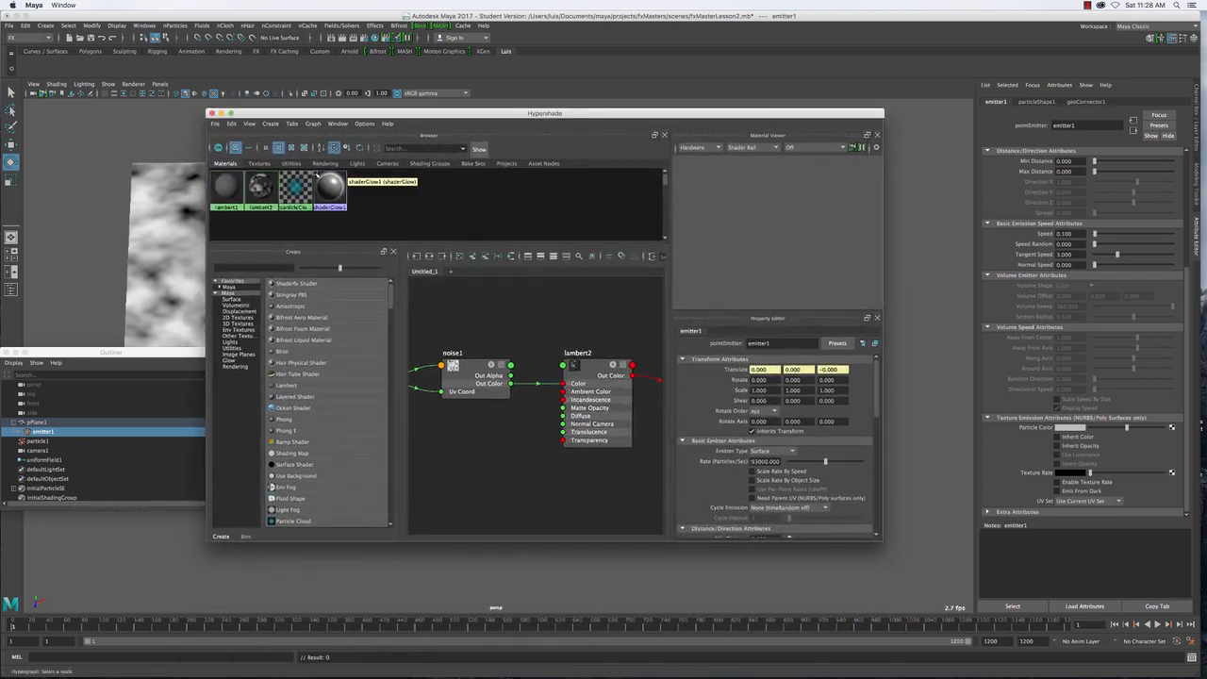
left_click(260, 163)
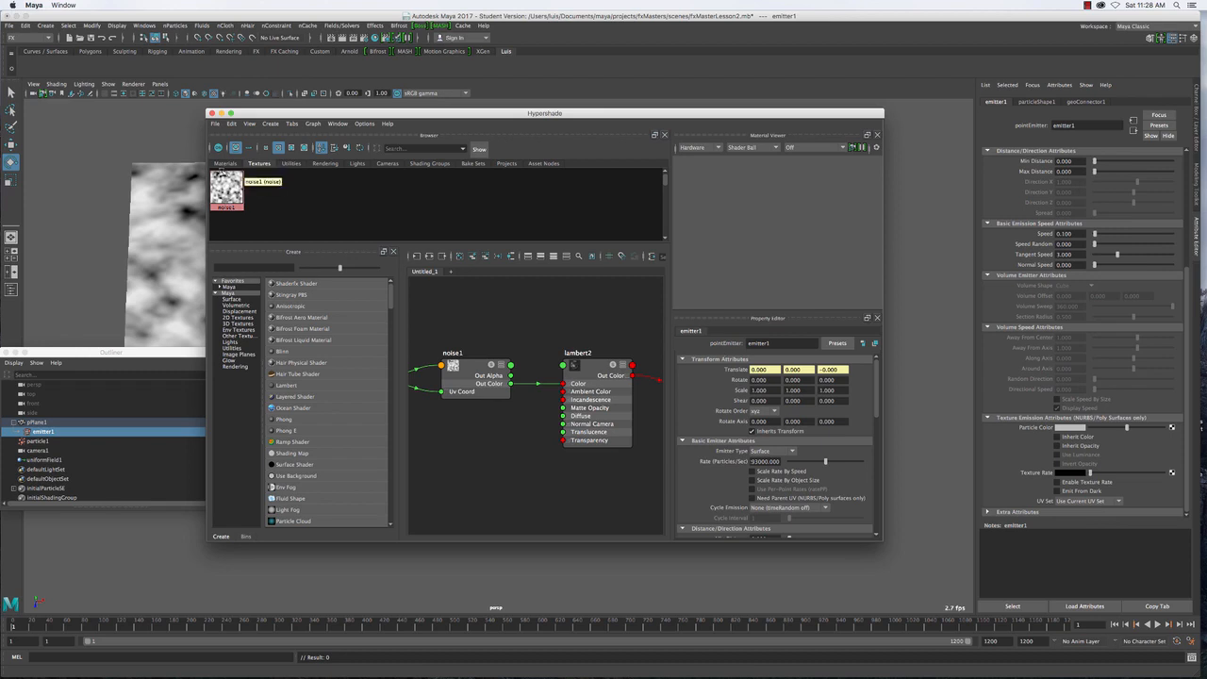
middle_click_drag(231, 185, 1074, 473)
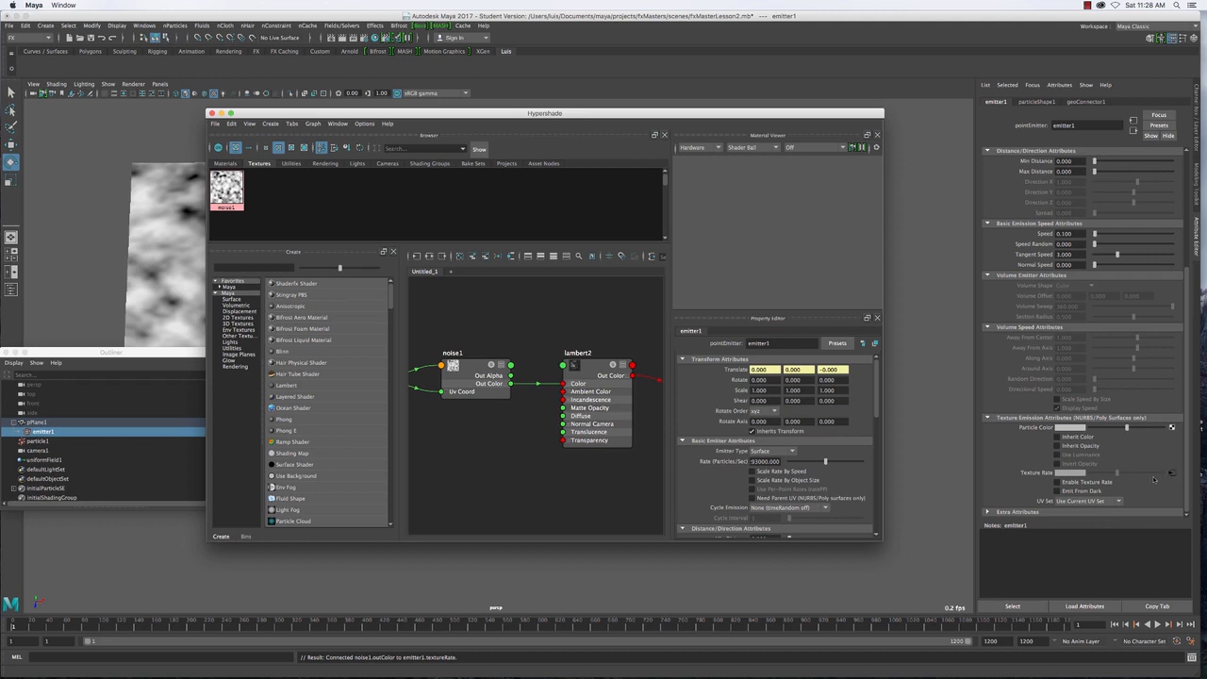
Uncover the plane in the viewport, display it in wireframe and play the particle simulation
left_click_drag(316, 119, 352, 525)
left_click(625, 352)
key("4")
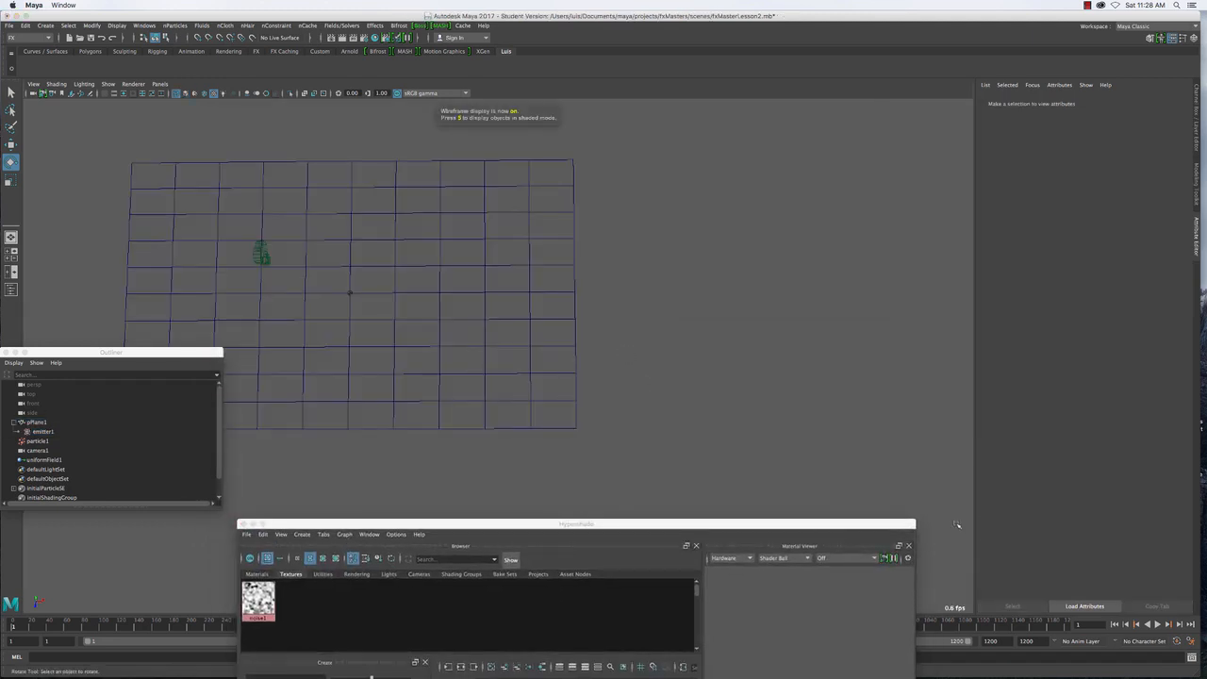
left_click(1158, 625)
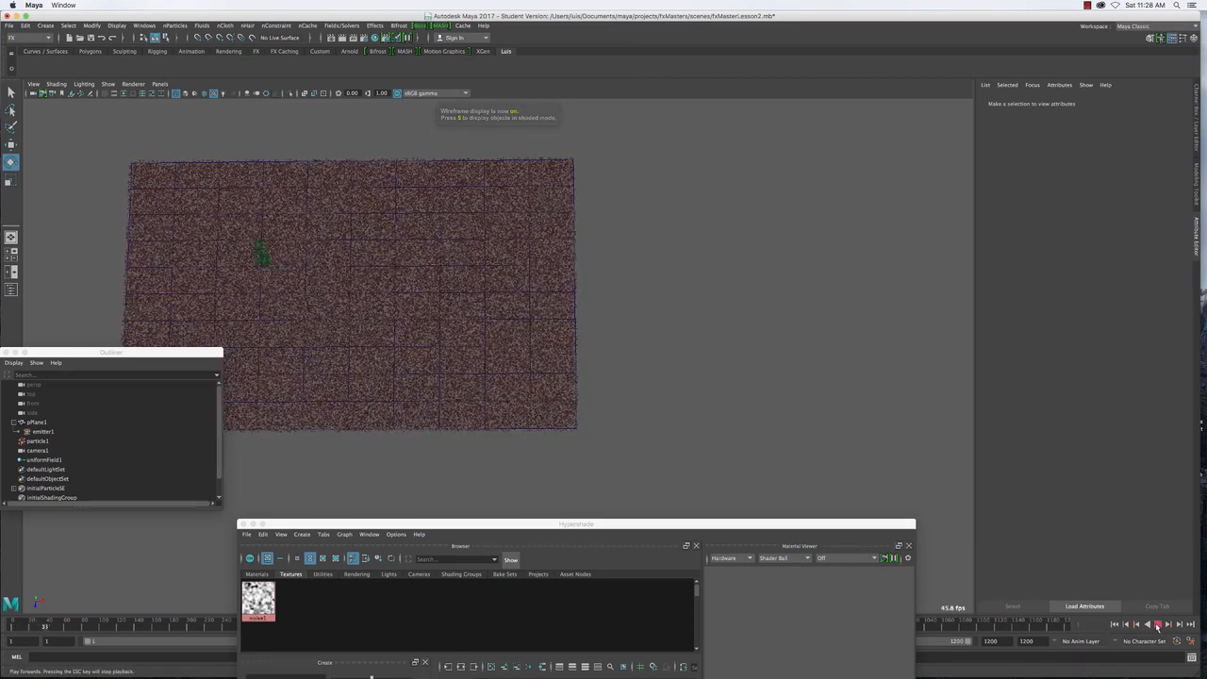
Enable Texture Rate on emitter1 and replay the particle simulation from the first frame
left_click(48, 435)
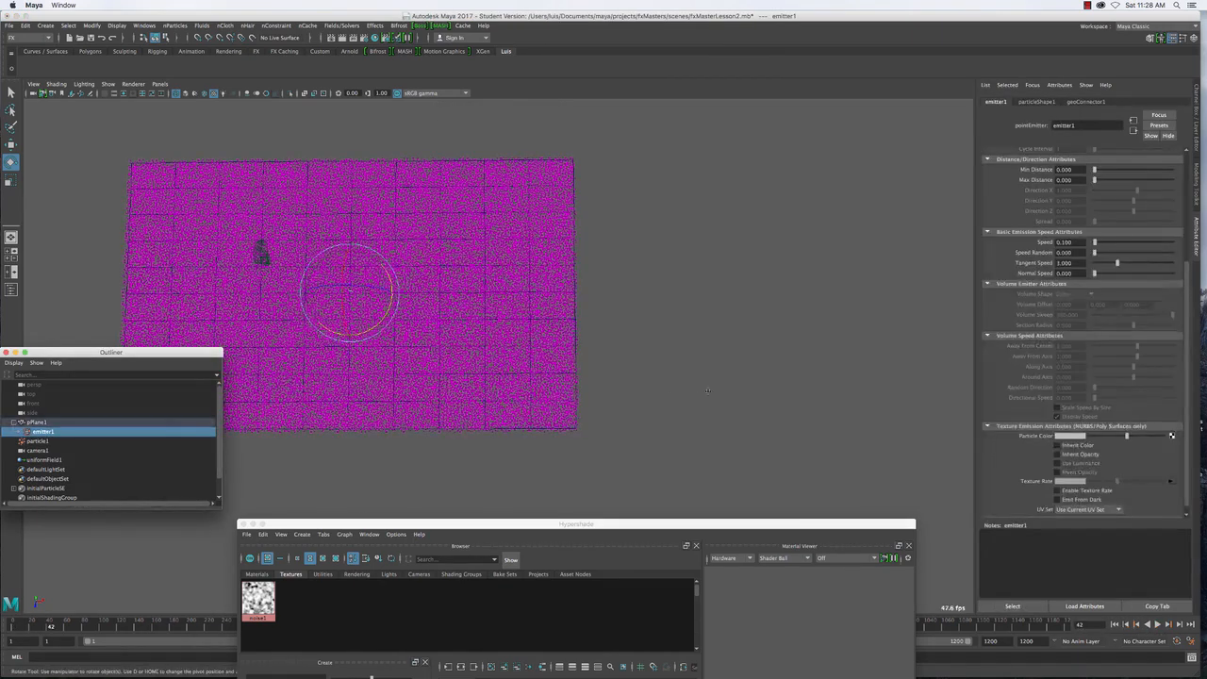
scroll(1049, 460, "down", 1)
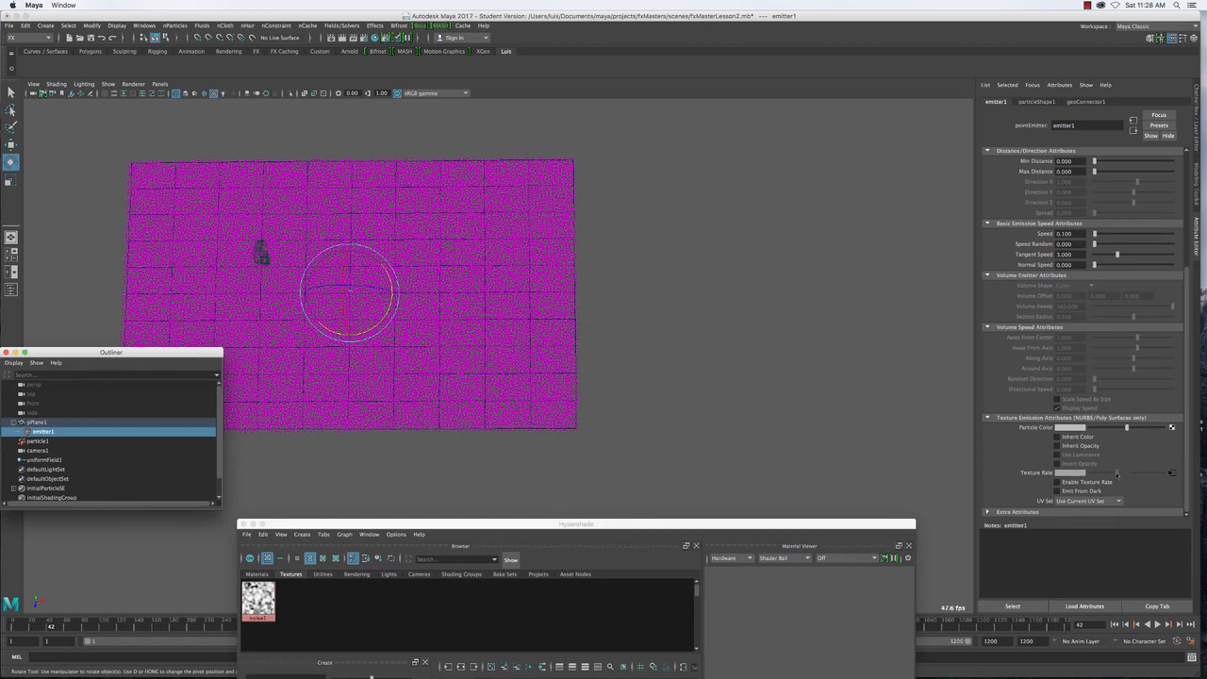
left_click(1099, 486)
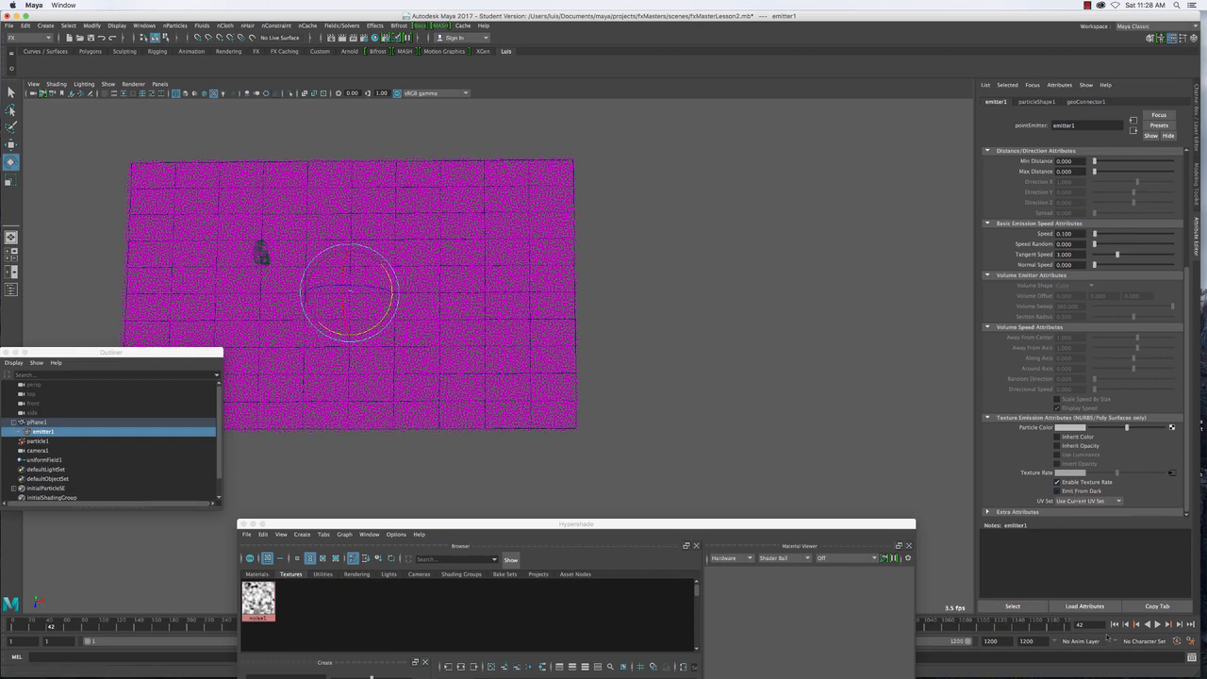
left_click(1116, 624)
left_click(1158, 624)
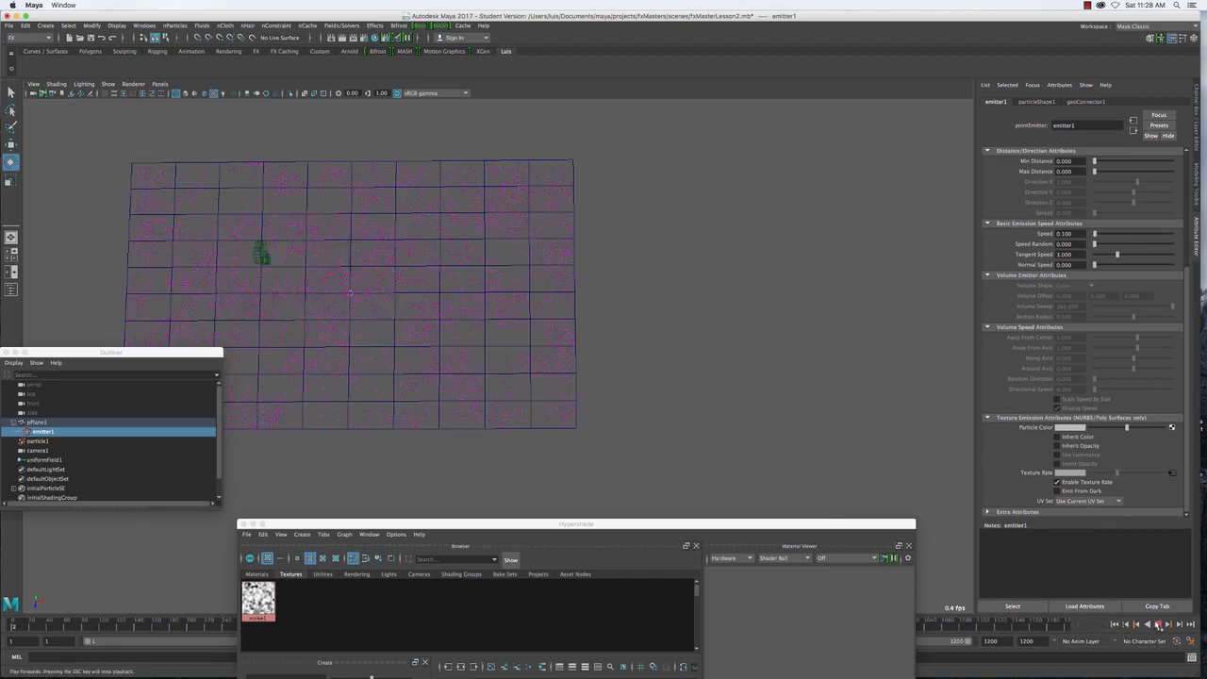
Look through camera1 and hide polygon objects so only the particles are displayed
middle_click_drag(448, 385, 622, 414, "alt")
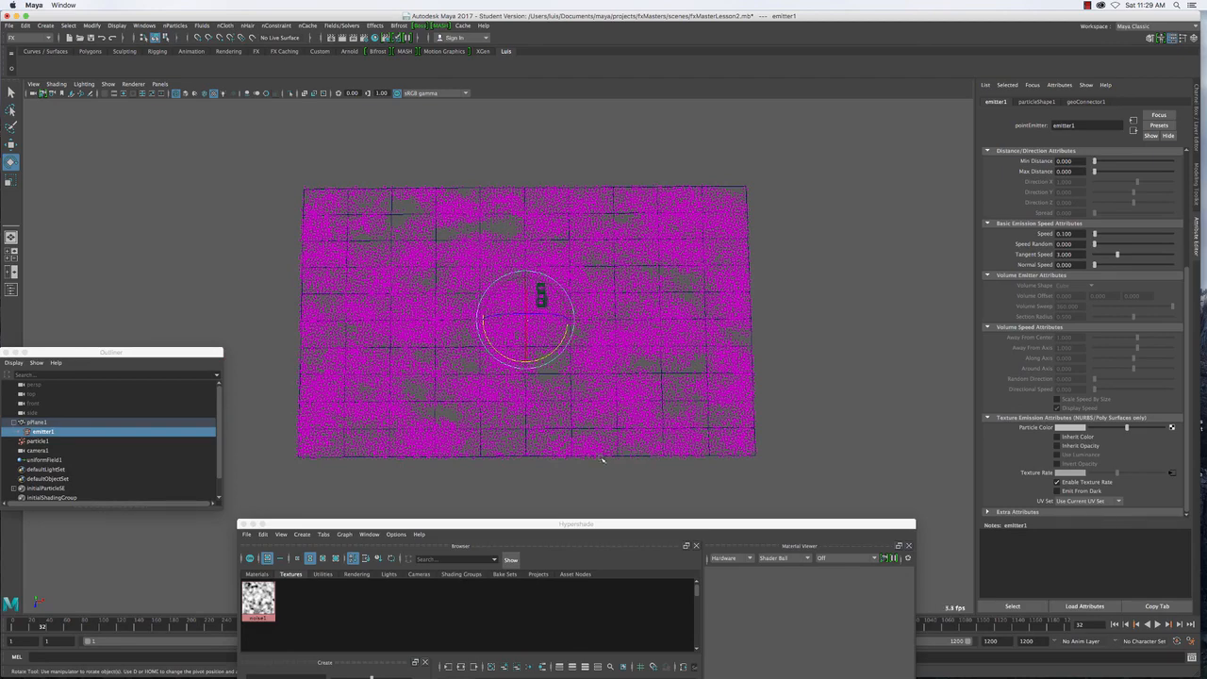
left_click(160, 84)
left_click(269, 101)
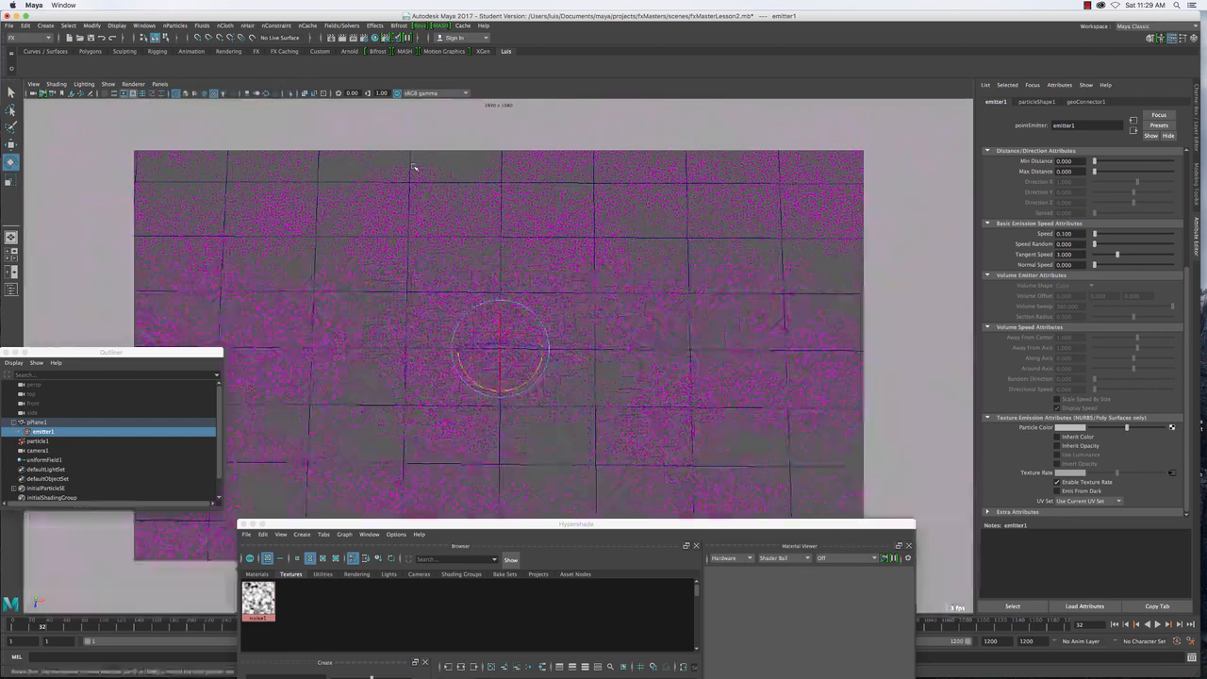
left_click(731, 272)
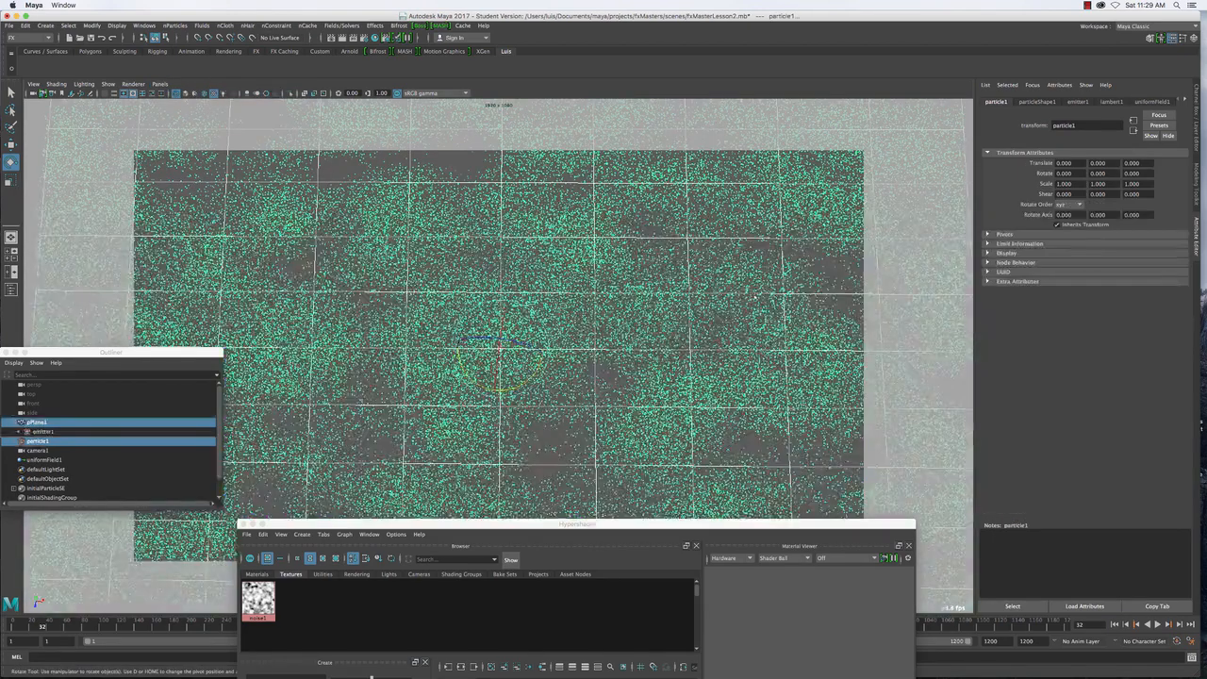
left_click(108, 84)
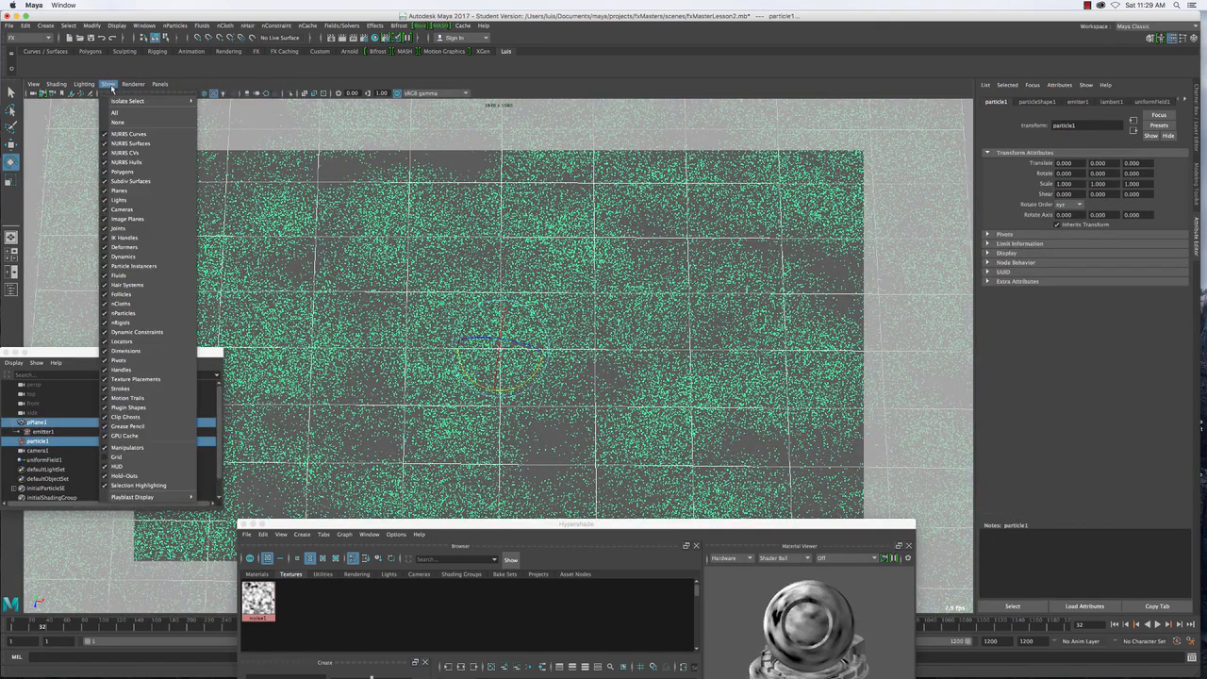
left_click(132, 173)
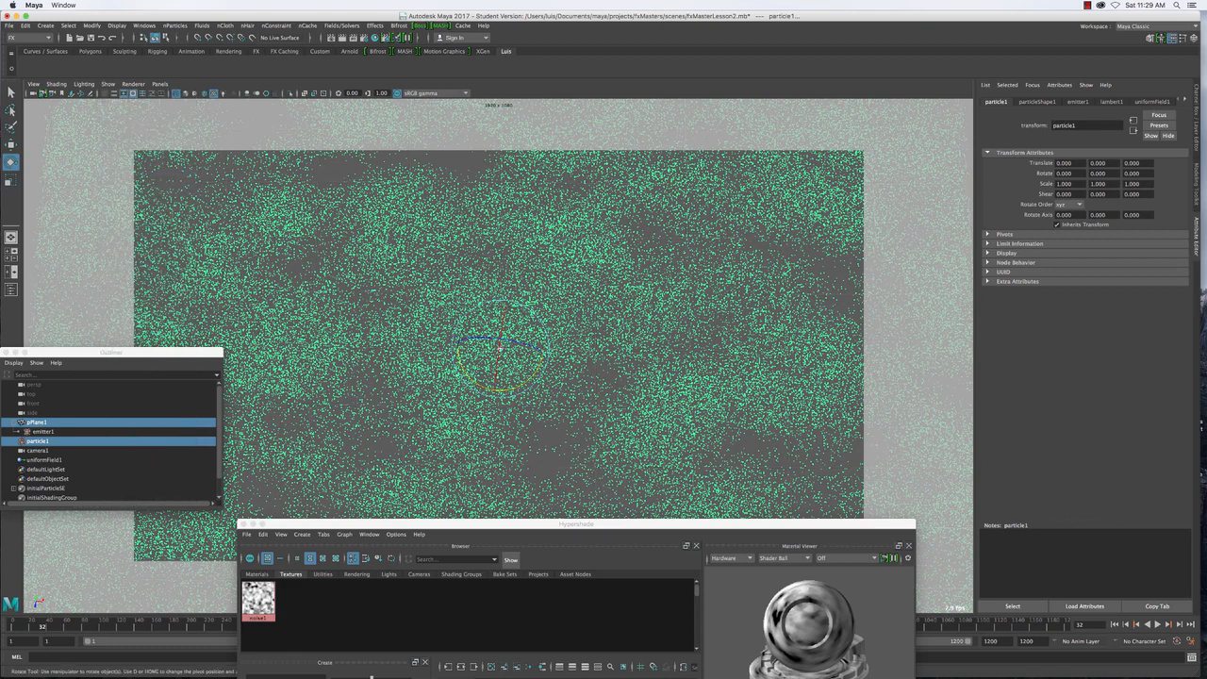
Play the textured particle emission through the unobstructed camera1 view and return to the first frame
left_click_drag(306, 525, 491, 640)
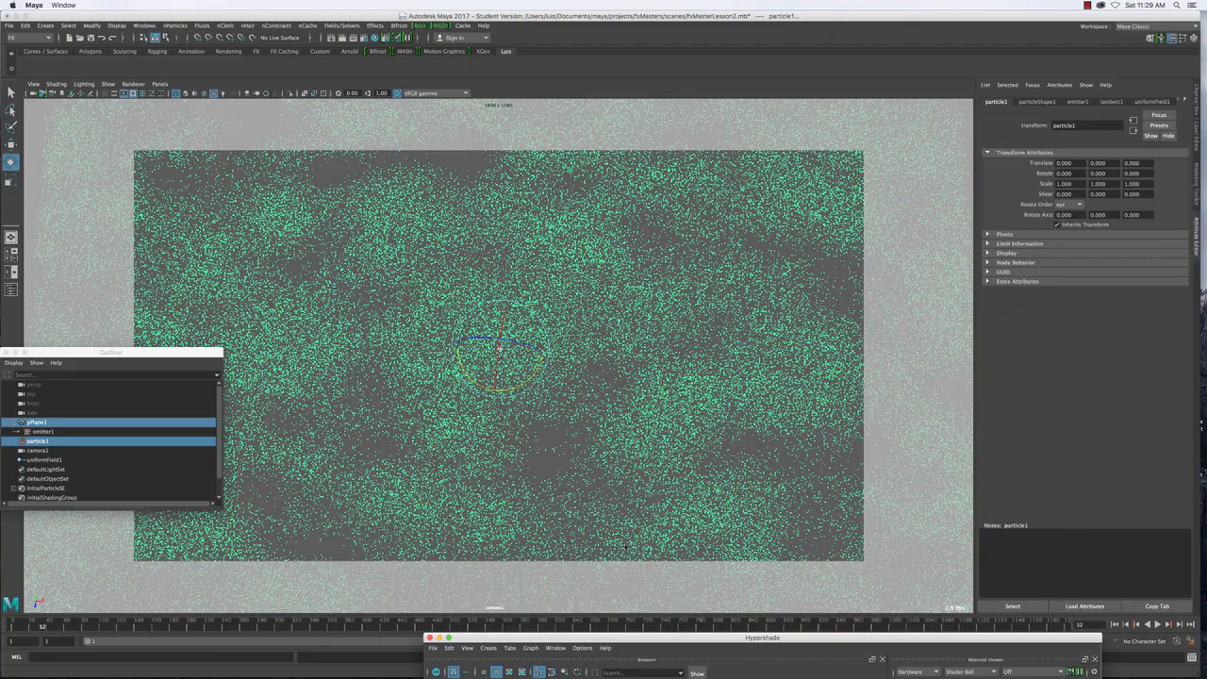
left_click(1158, 624)
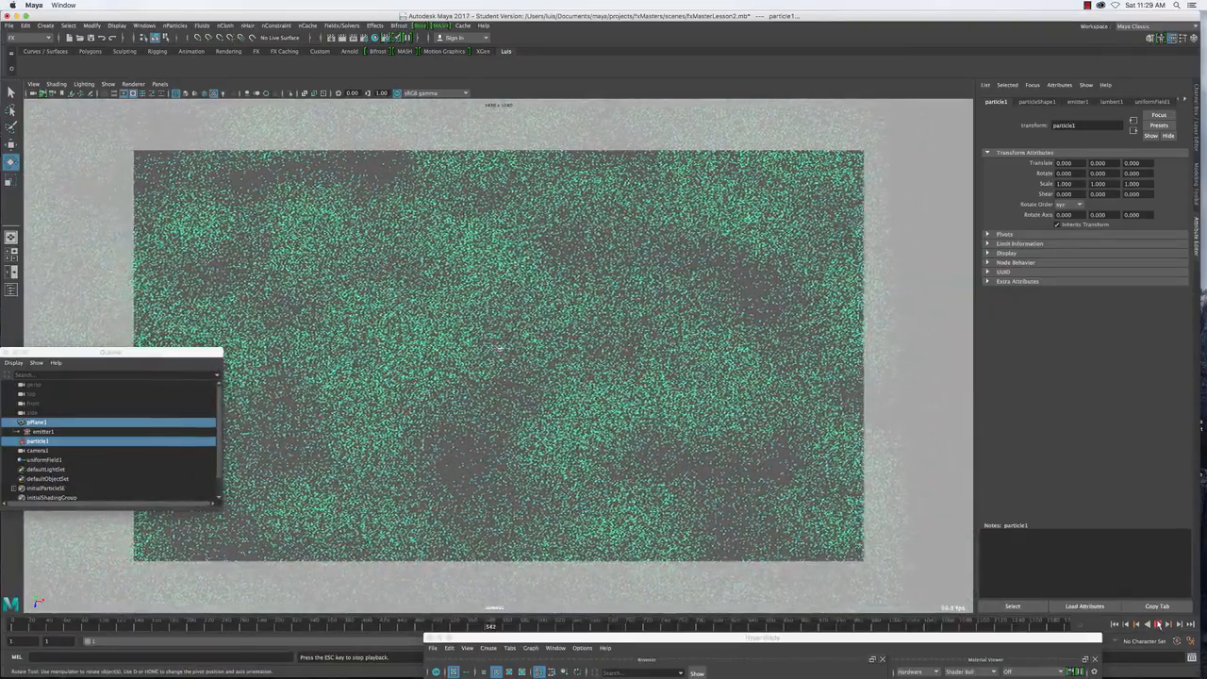
left_click(1158, 624)
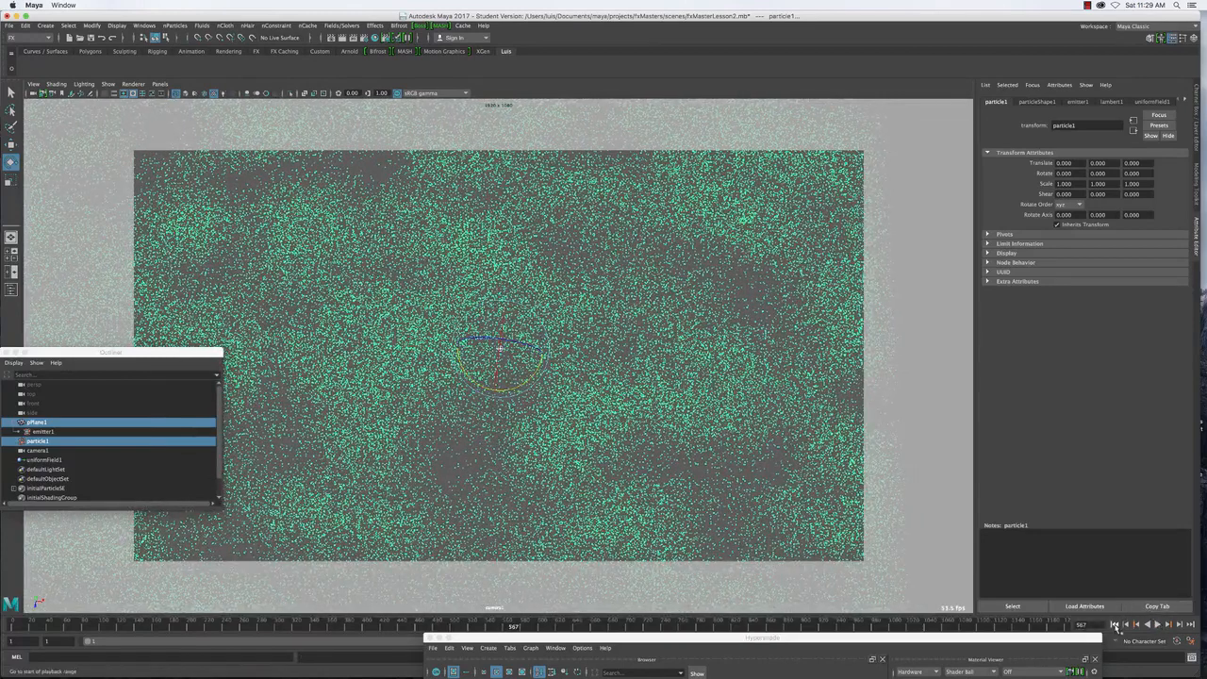
left_click(1115, 625)
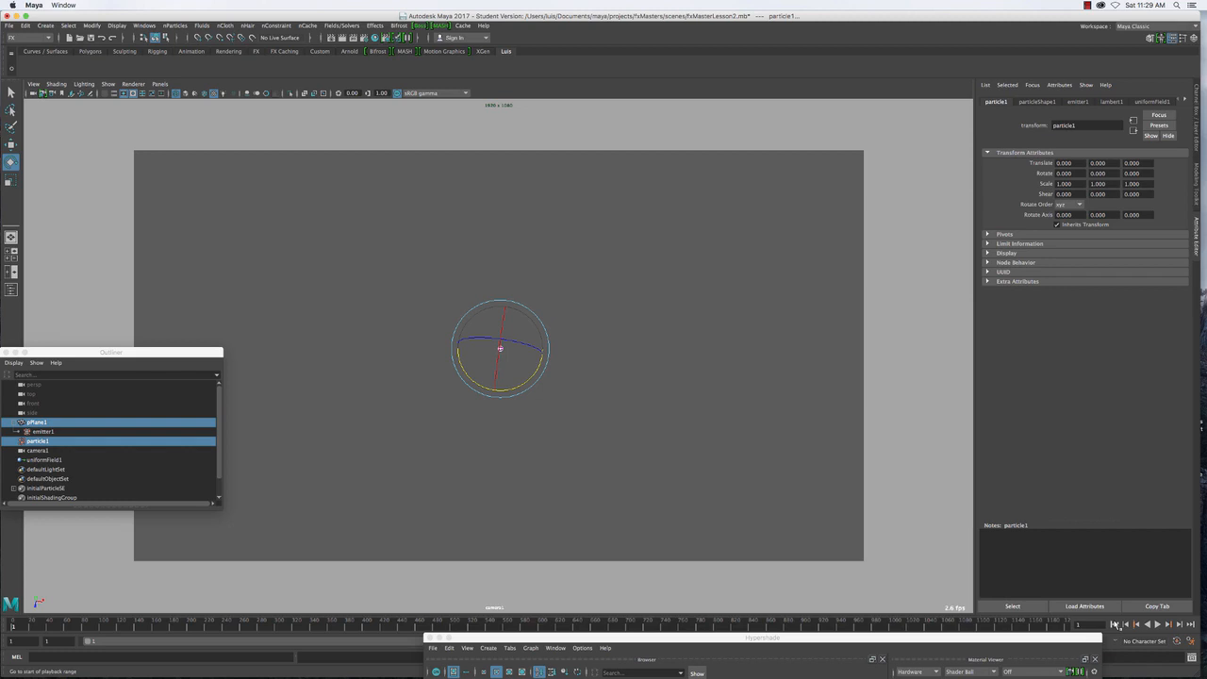
Return to the perspective view, play the simulation and inspect the particle sheet edge-on
left_click(560, 470)
key("space")
left_click_drag(561, 471, 570, 424)
scroll(744, 493, "up", 5)
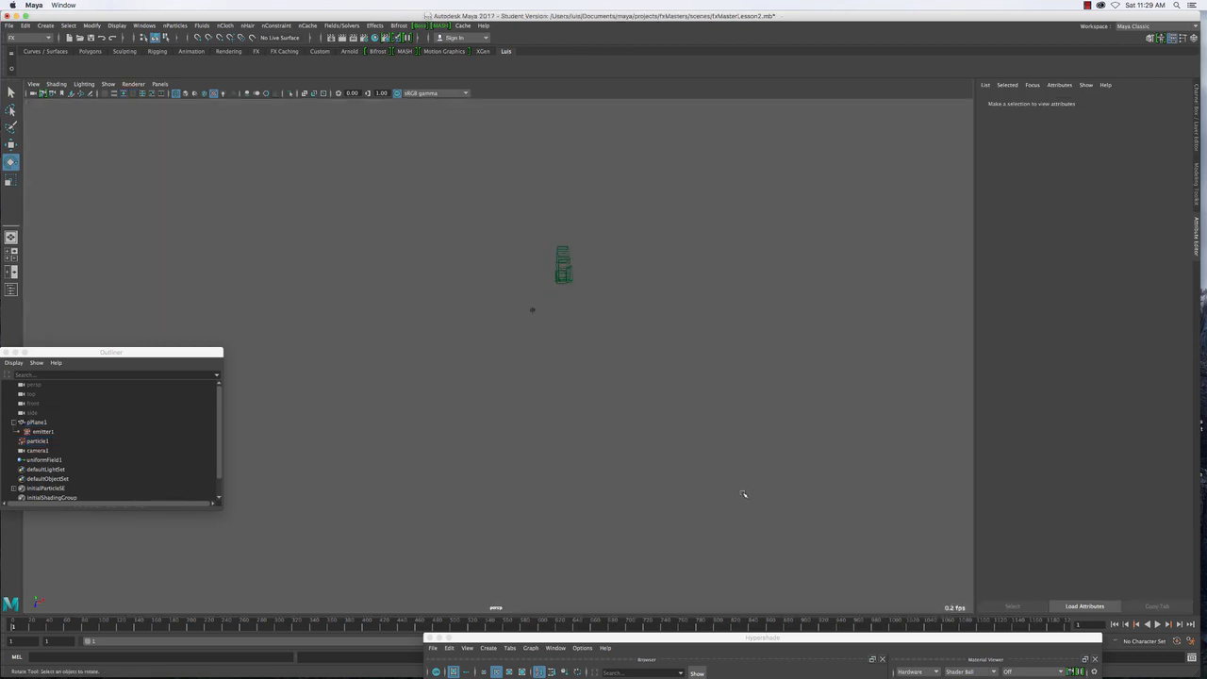
scroll(741, 492, "down", 5)
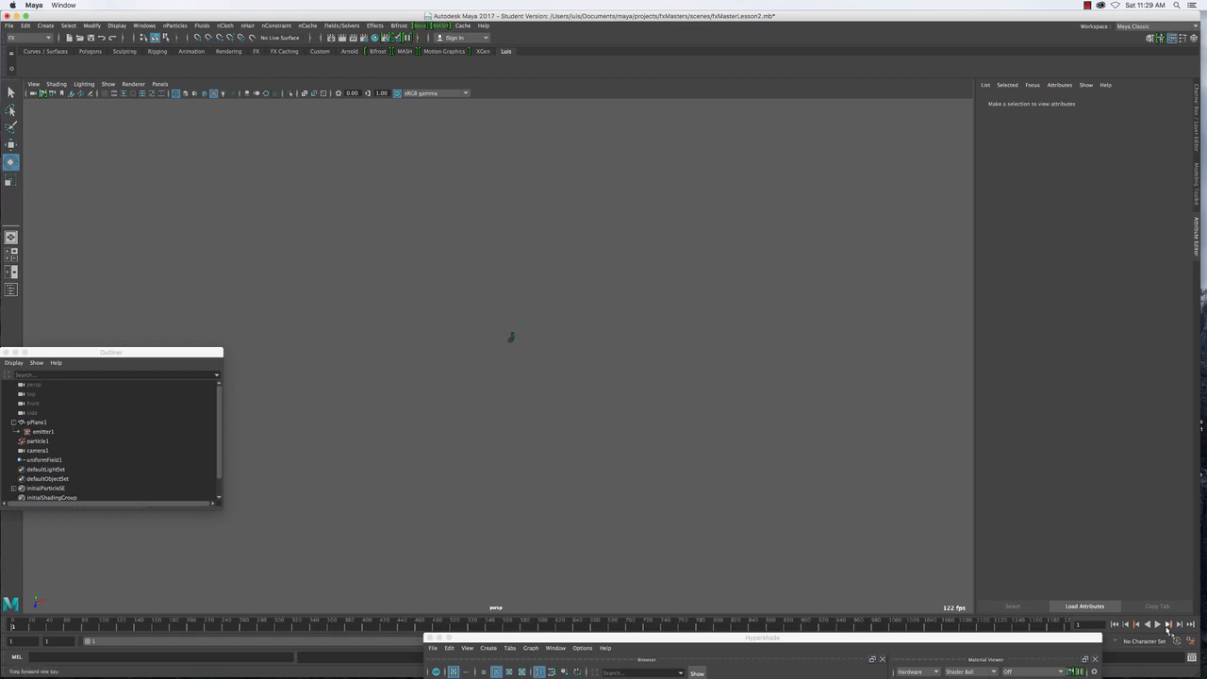
left_click(1158, 625)
left_click_drag(538, 409, 521, 343, "alt")
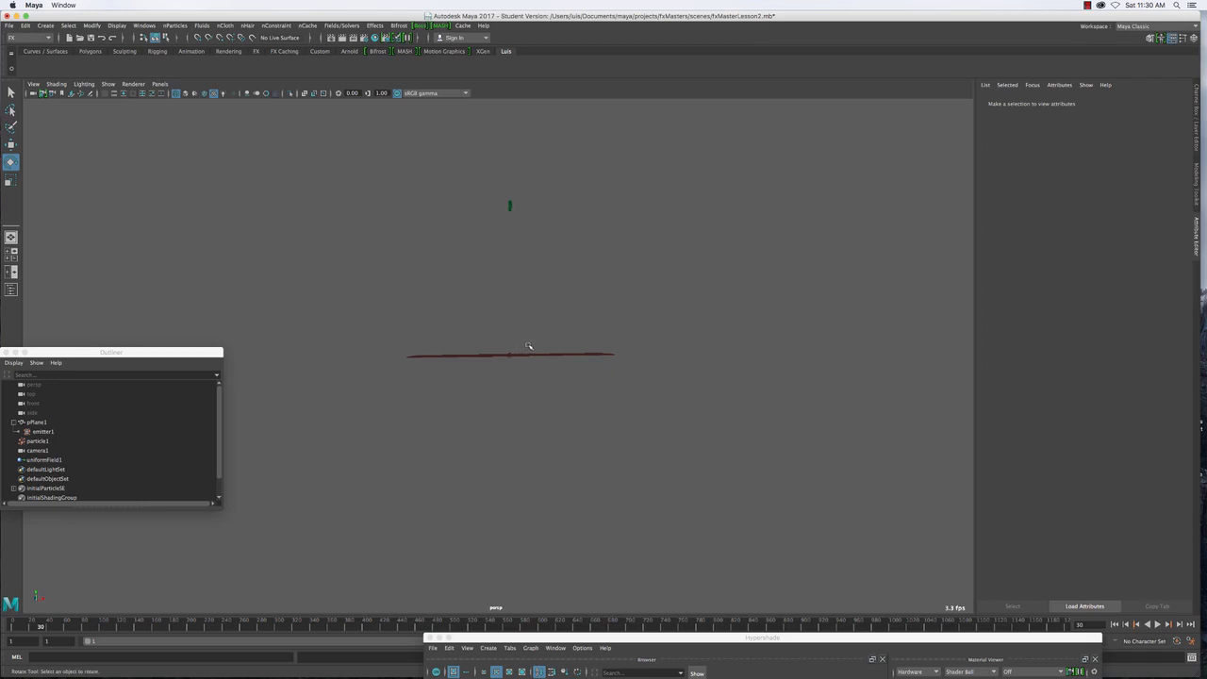
Select emitter1 and open its Min Distance attribute for editing
left_click(40, 431)
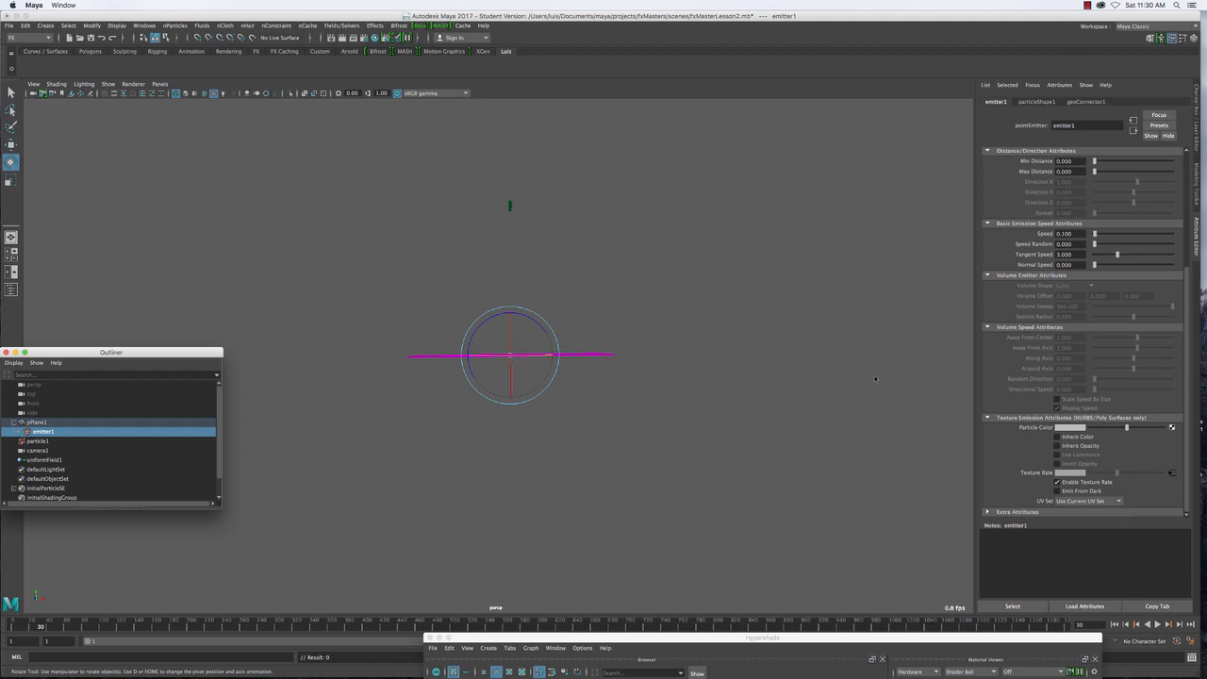
scroll(1131, 375, "up", 3)
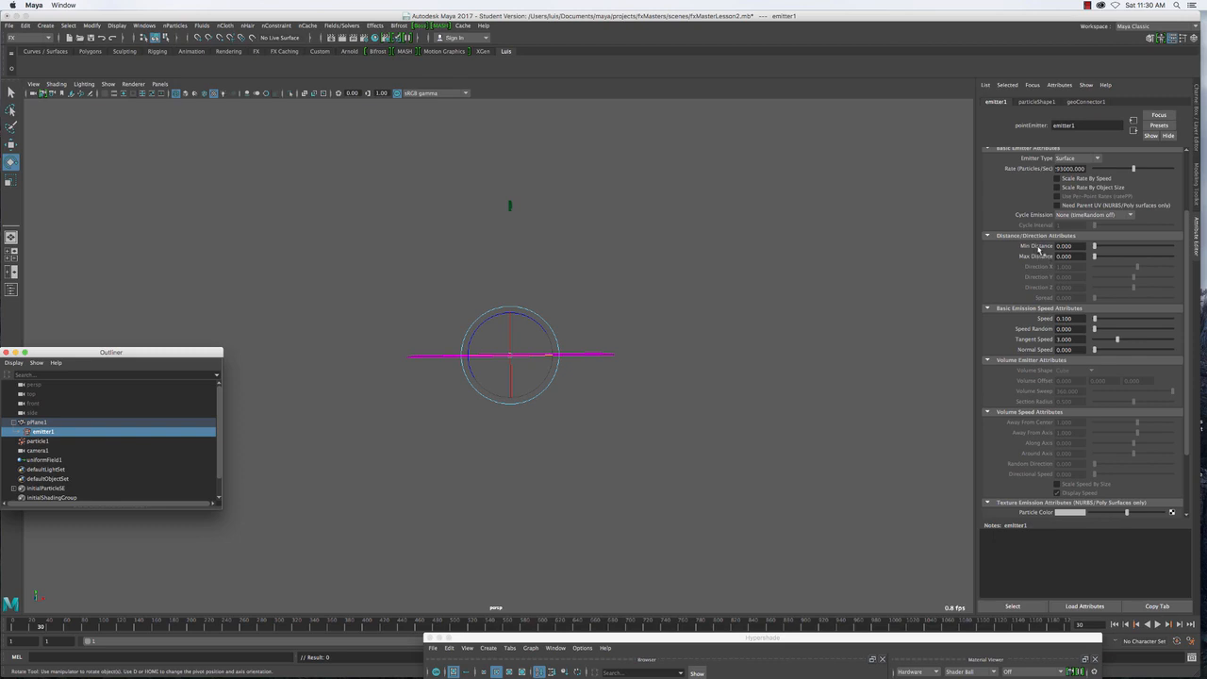
left_click(1072, 247)
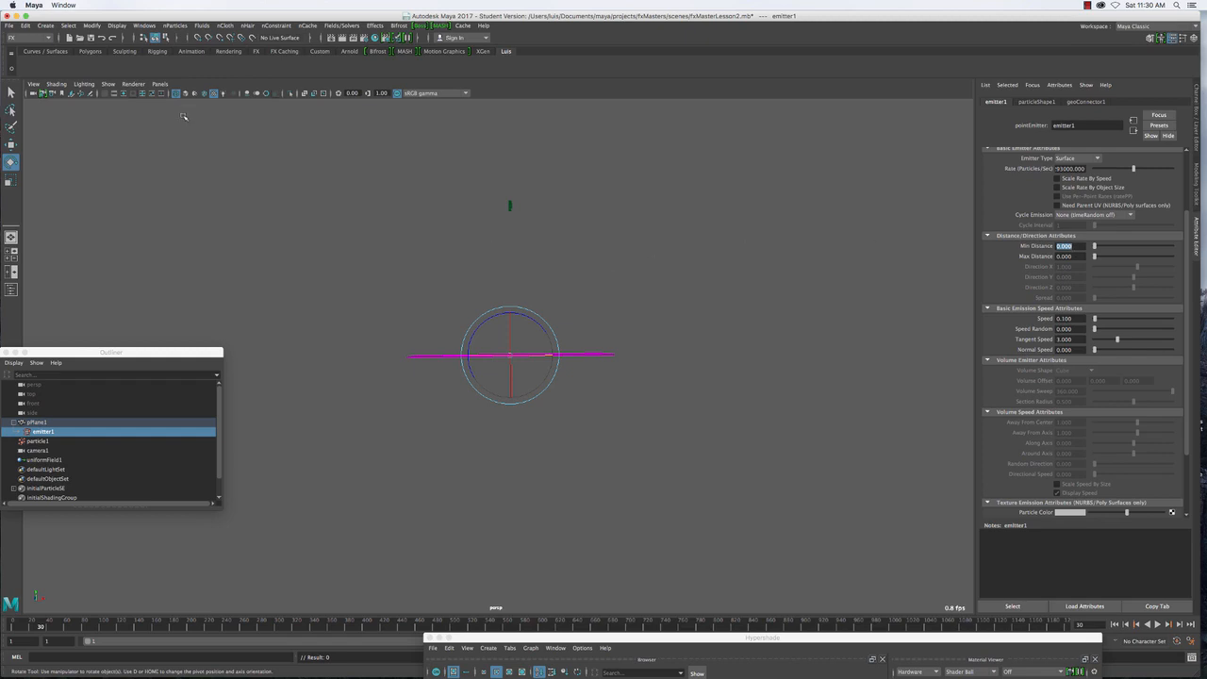
Show the viewport grid and compare the particle sheet against it in the front and side views
left_click(105, 95)
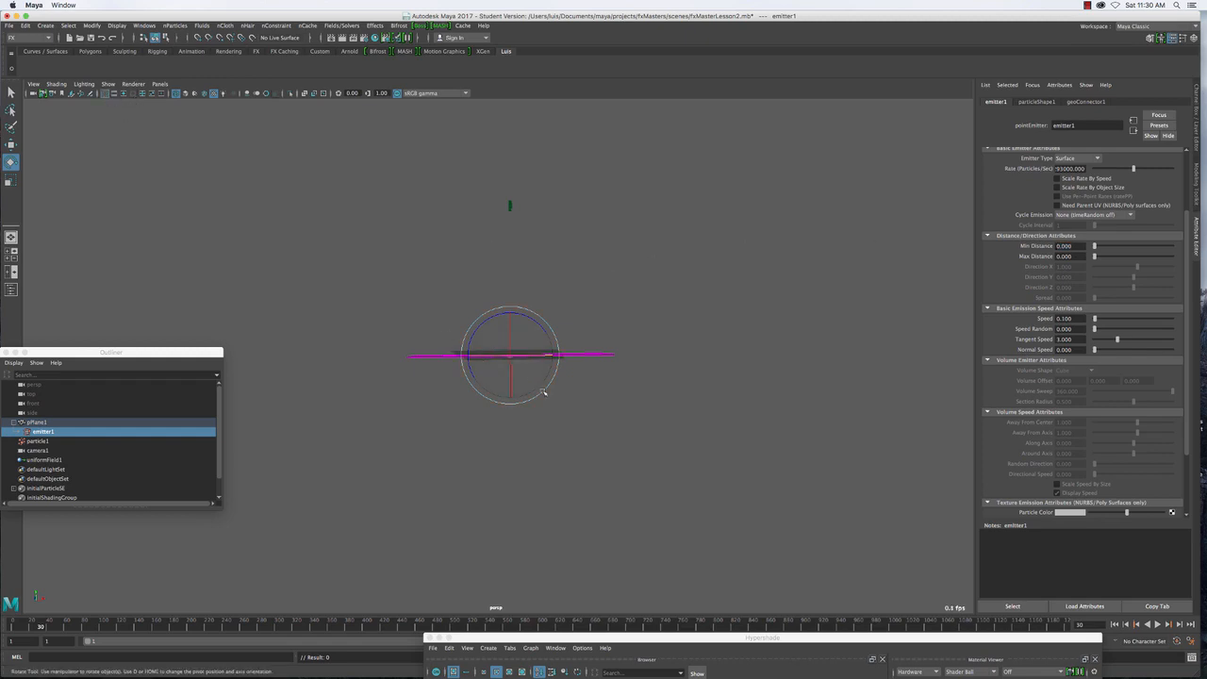
key("space")
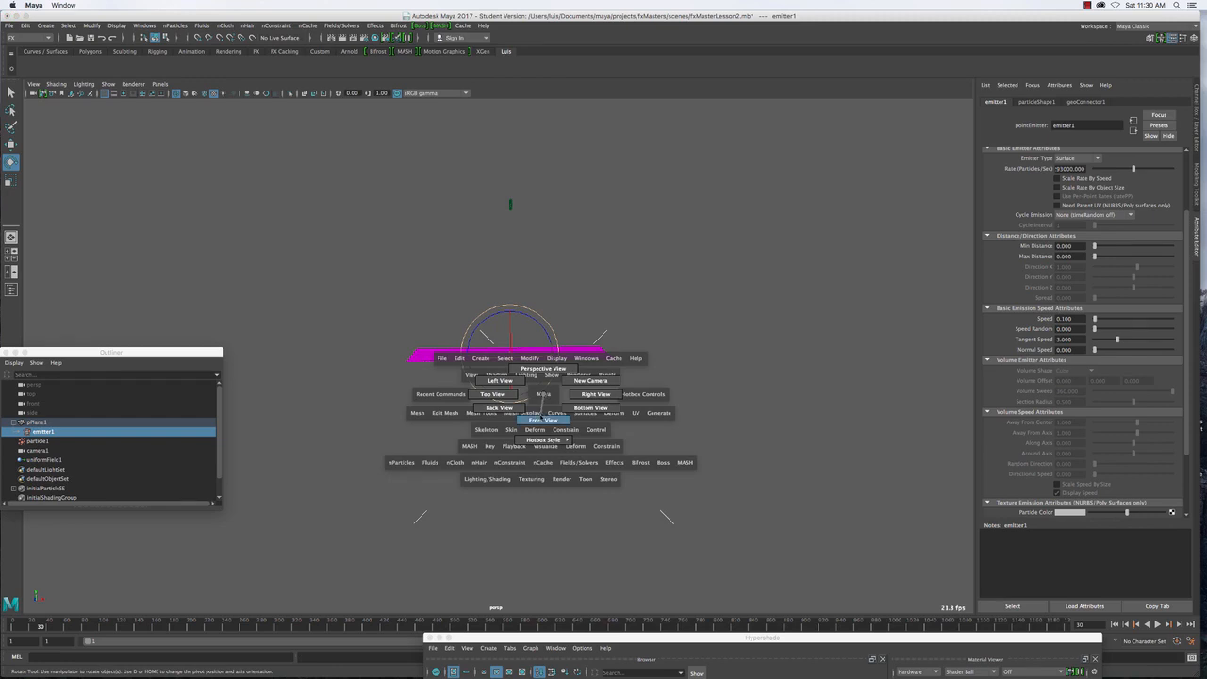
left_click(542, 420)
key("space")
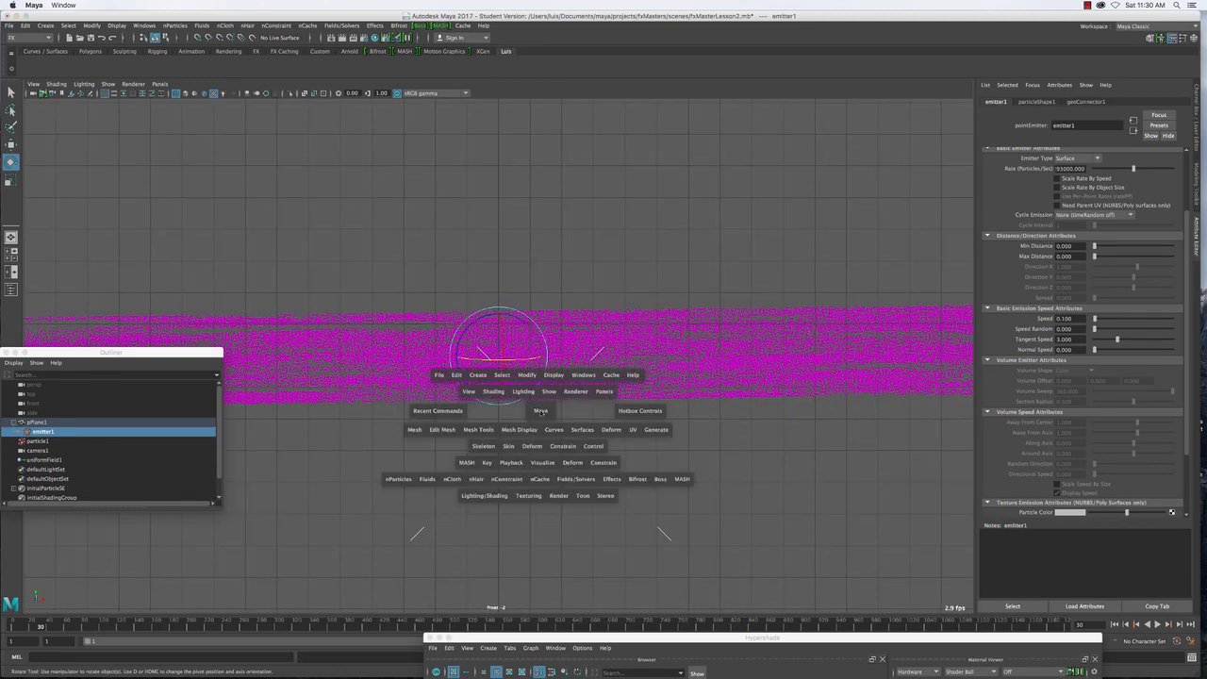
left_click_drag(543, 412, 583, 408)
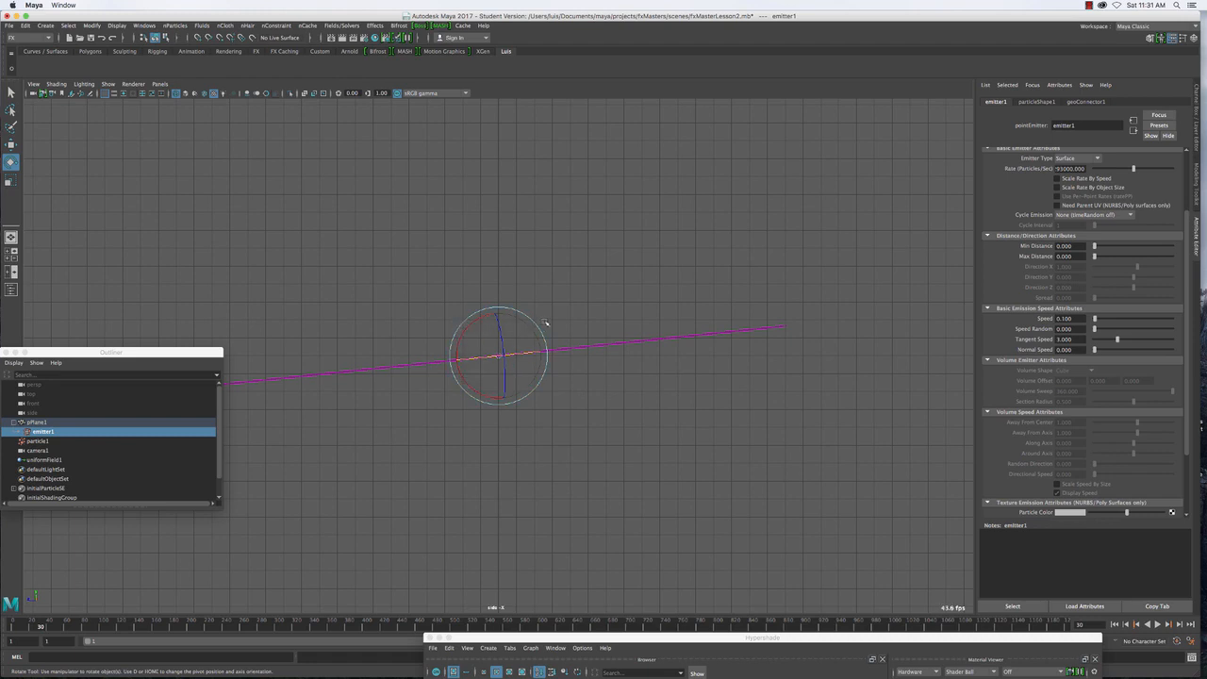
Level pPlane1 by setting its Rotate X and Rotate Z to 0
left_click(39, 422)
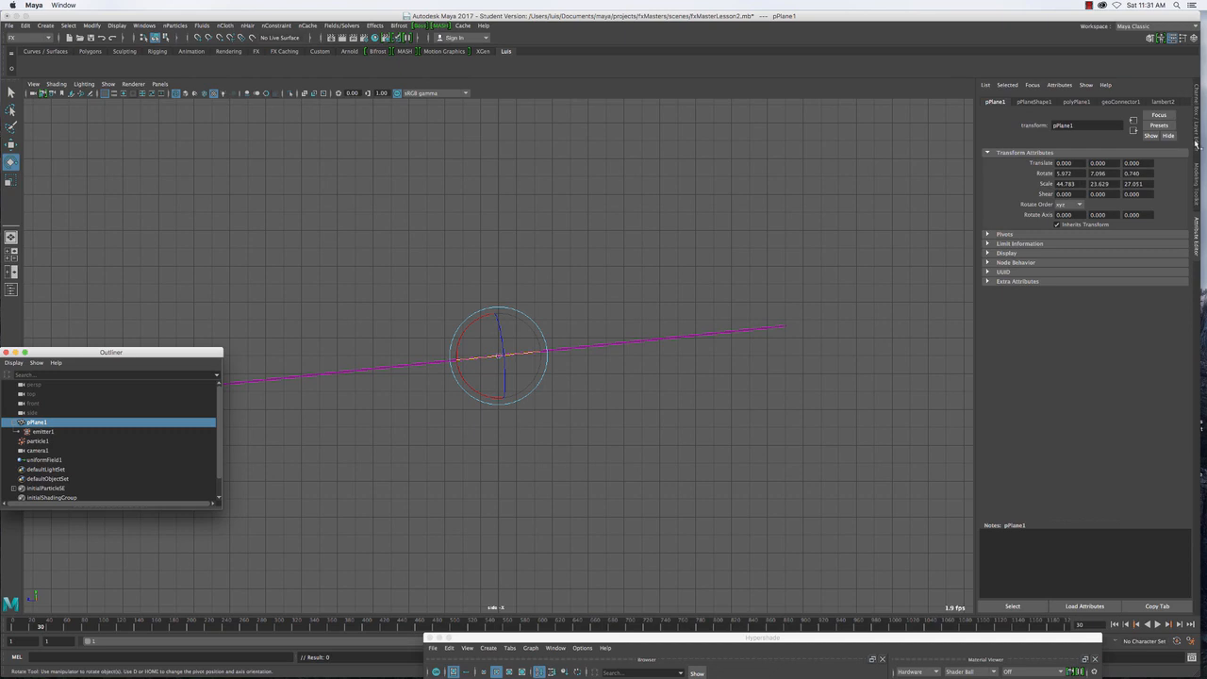
left_click(1196, 141)
left_click(1174, 124)
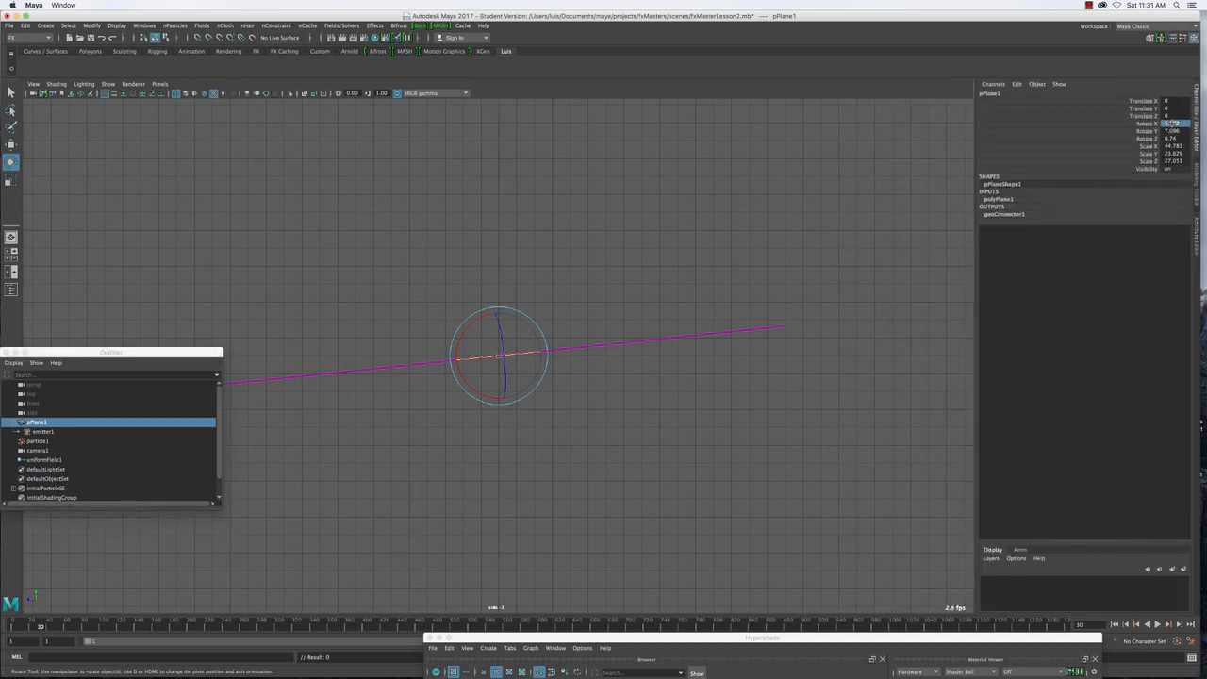
type("0")
key("Return")
left_click(1175, 139)
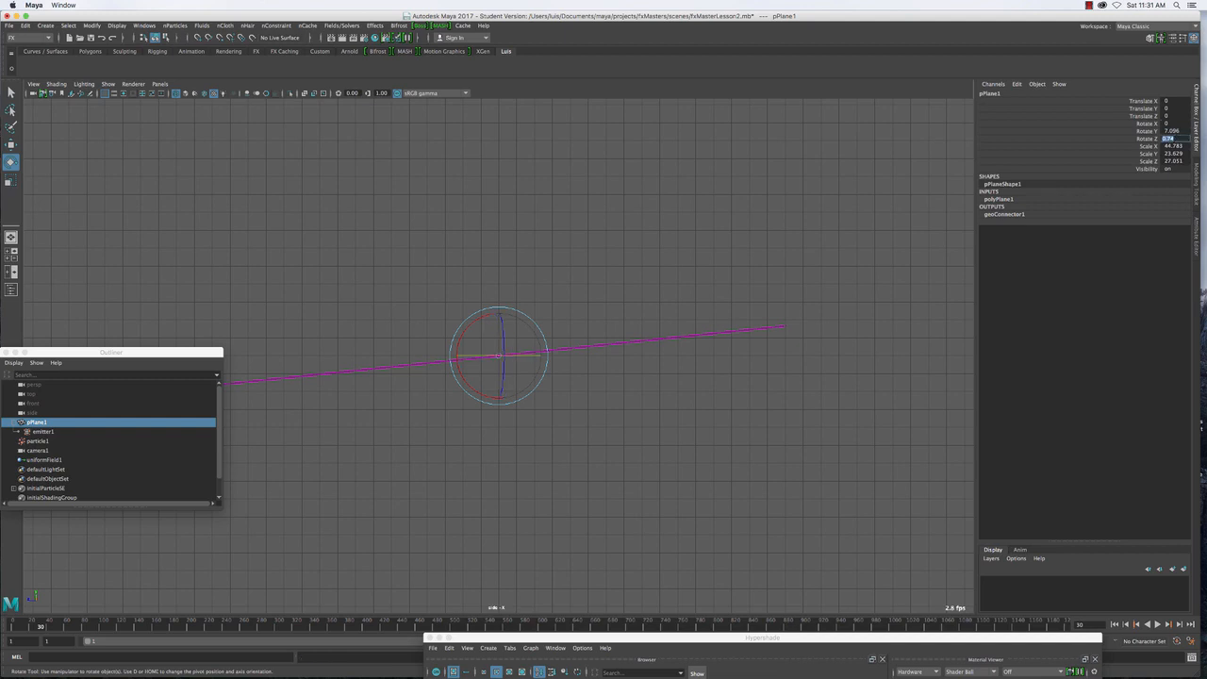
type("0")
Select the particles and replay the simulation from the first frame in the side view
left_click(712, 333)
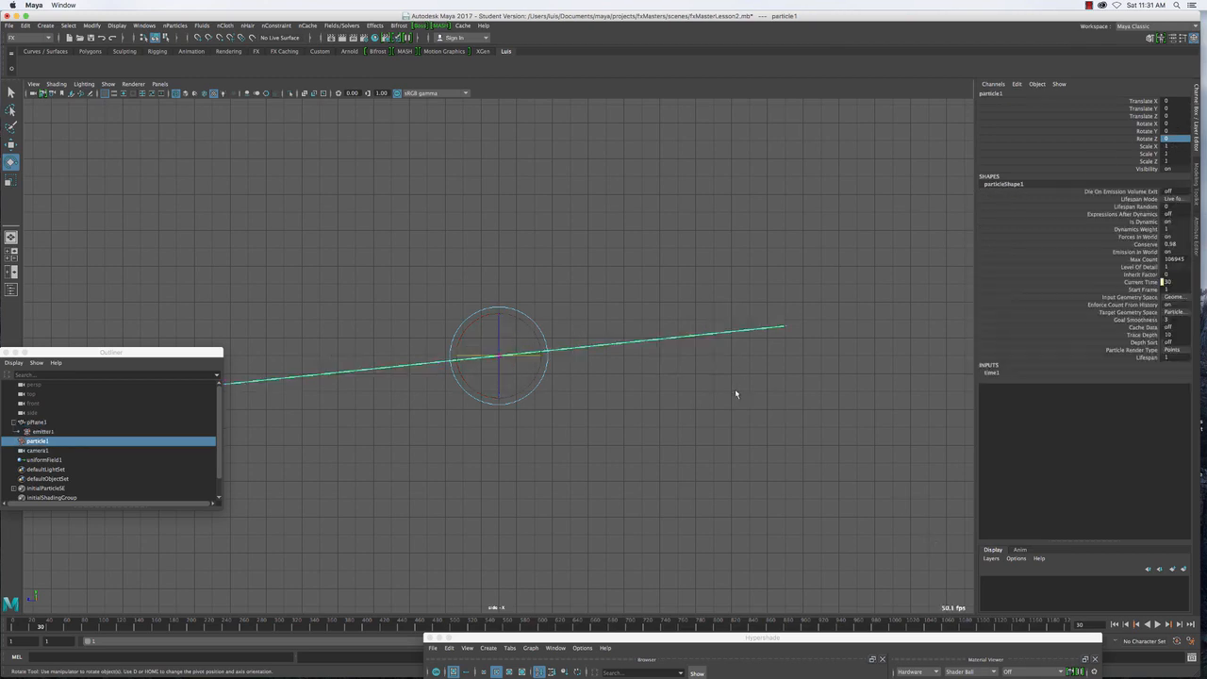
left_click(1114, 625)
left_click(1160, 625)
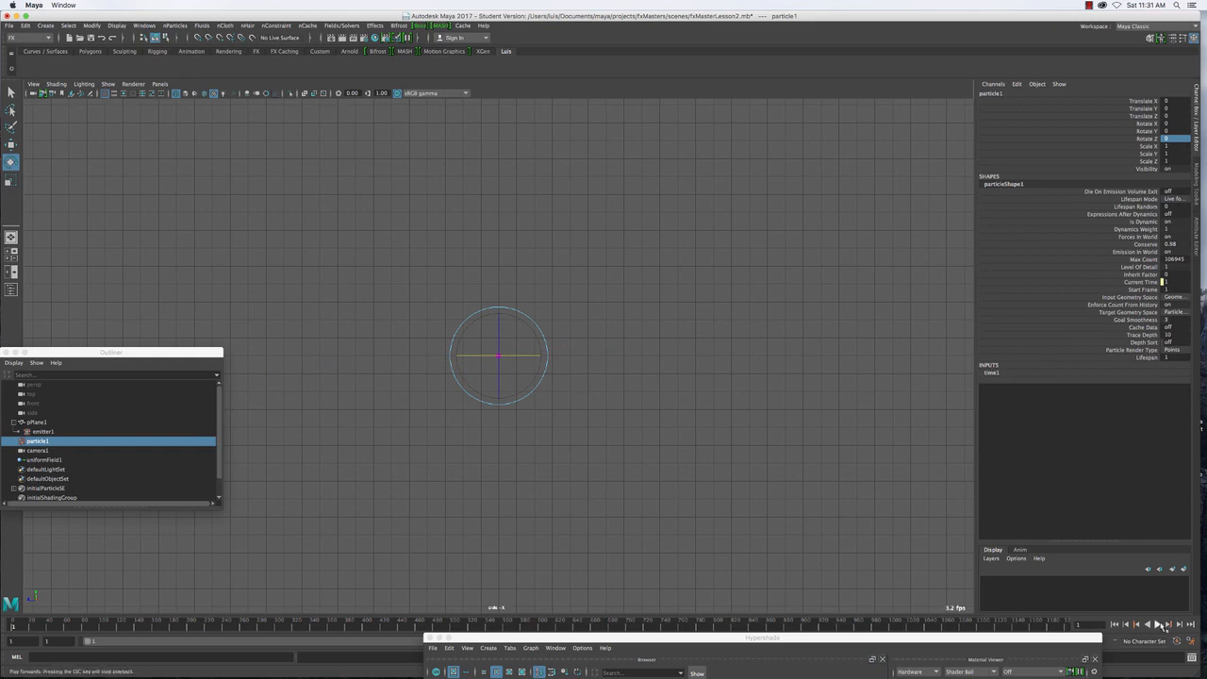
left_click(1159, 625)
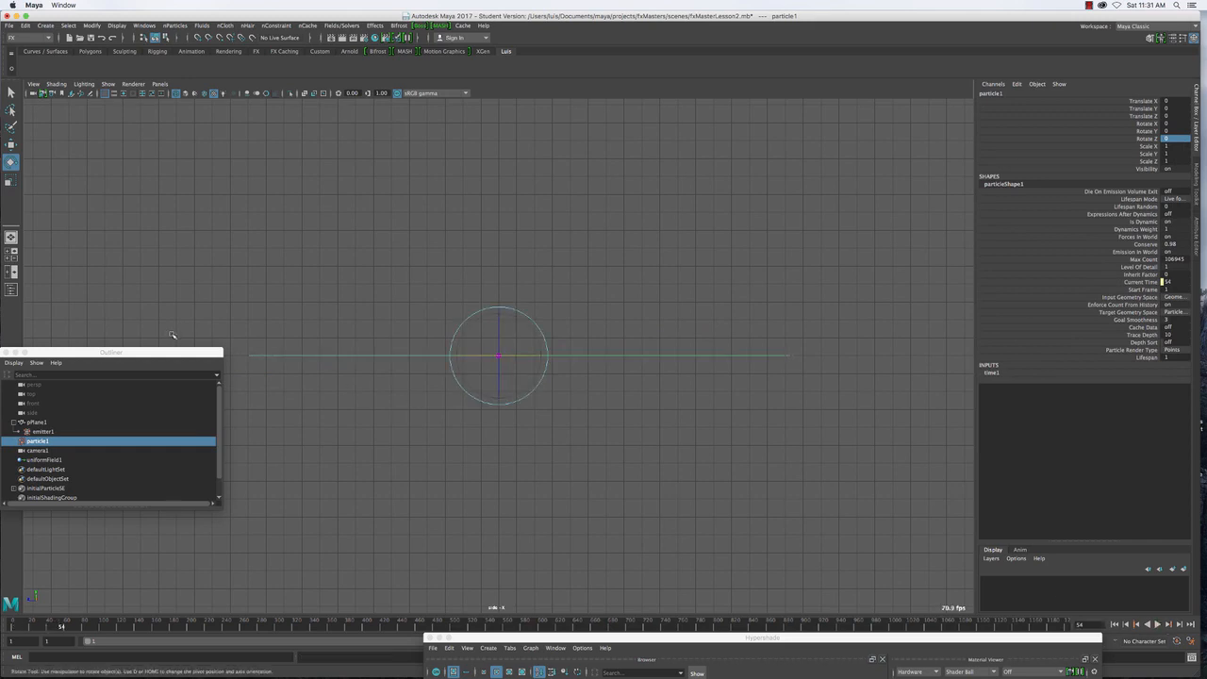
Leave the side view through the perspective view and look through camera1 again
key("space")
left_click_drag(533, 379, 535, 353)
left_click(159, 84)
mouse_move(217, 93)
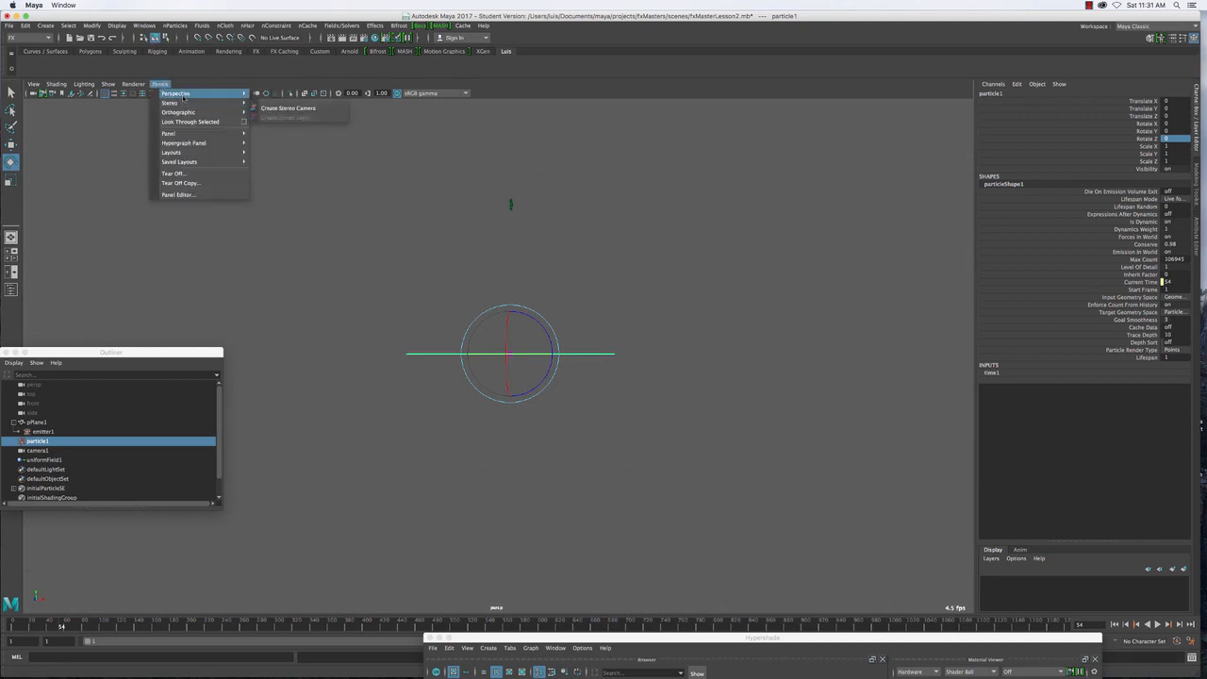
left_click(272, 94)
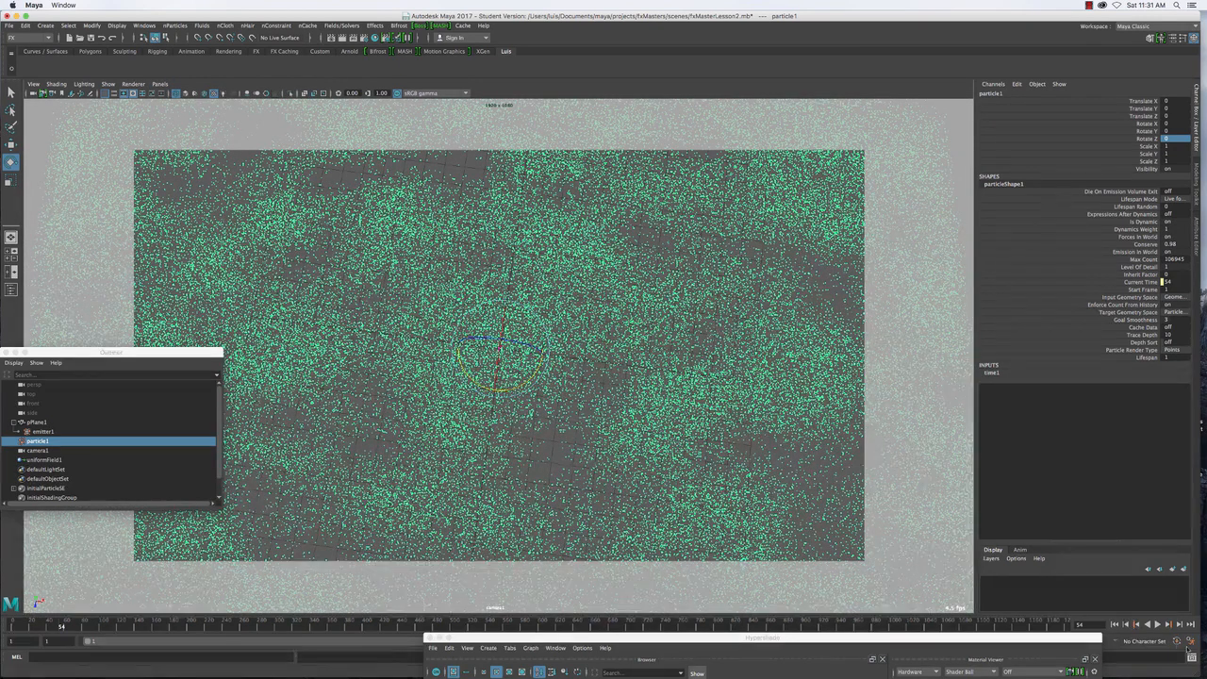
Play the leveled plane's emission from the start through camera1 and return to the first frame
left_click(1127, 625)
left_click(1159, 624)
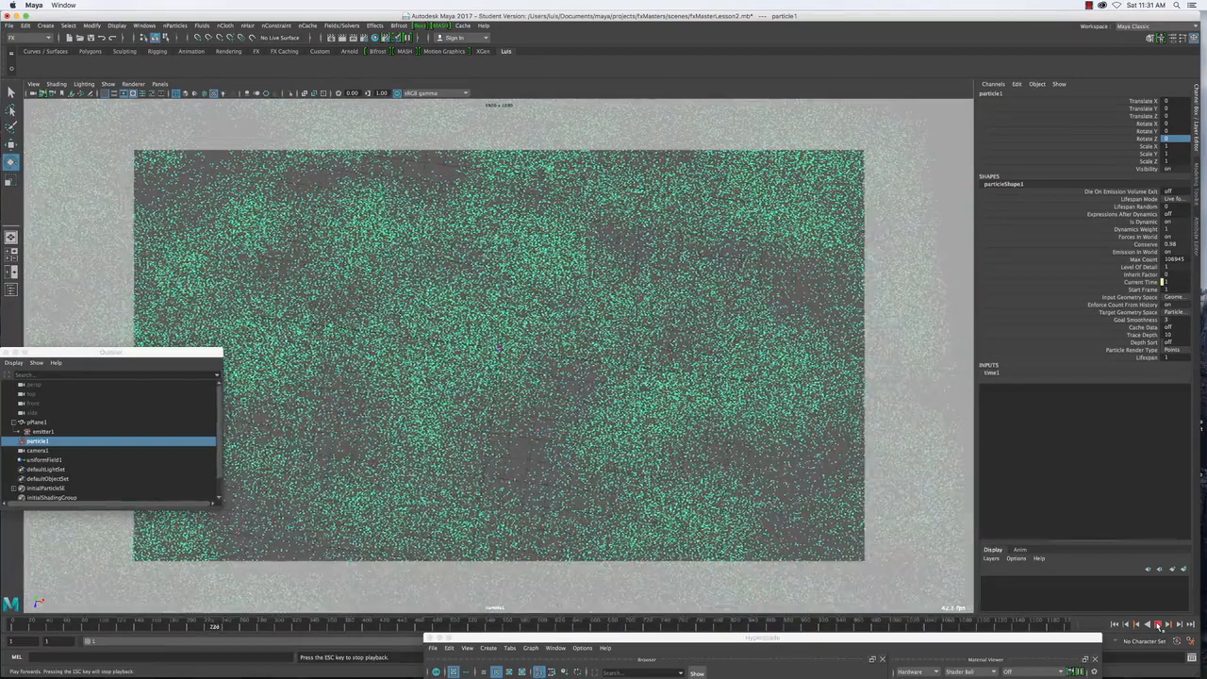
left_click(1158, 624)
left_click(1116, 625)
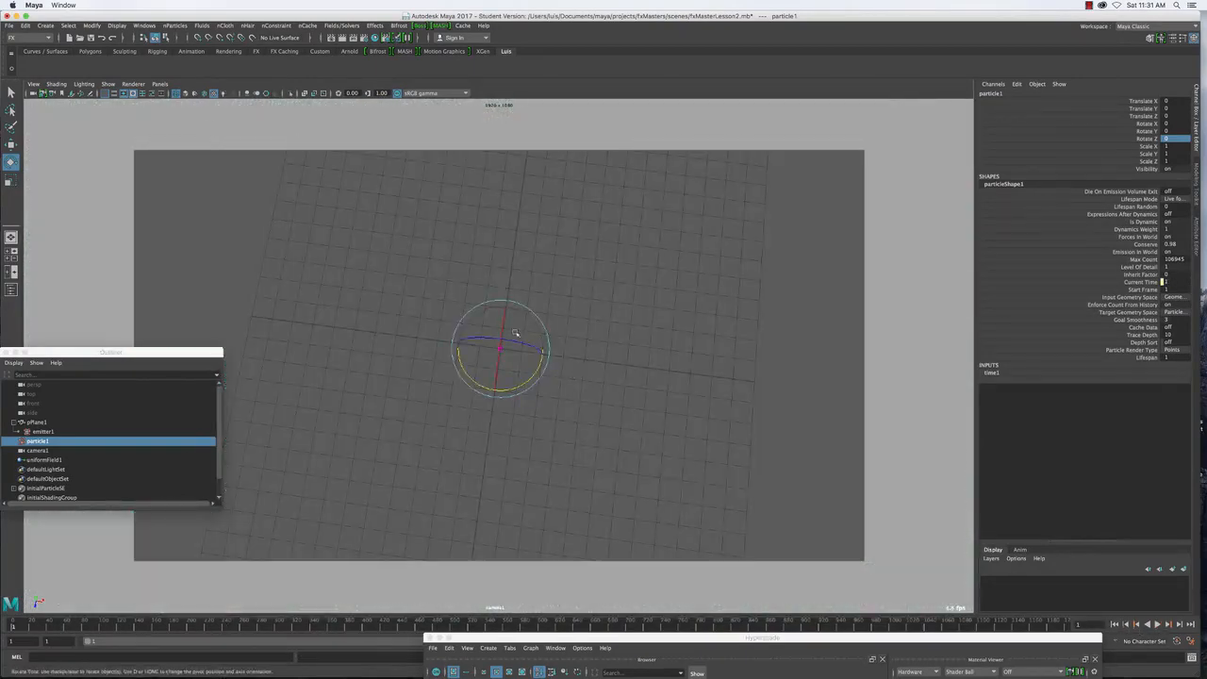
Switch from camera1 to the side view and play the particle emission
key("space")
left_click_drag(455, 268, 485, 269)
left_click(1159, 624)
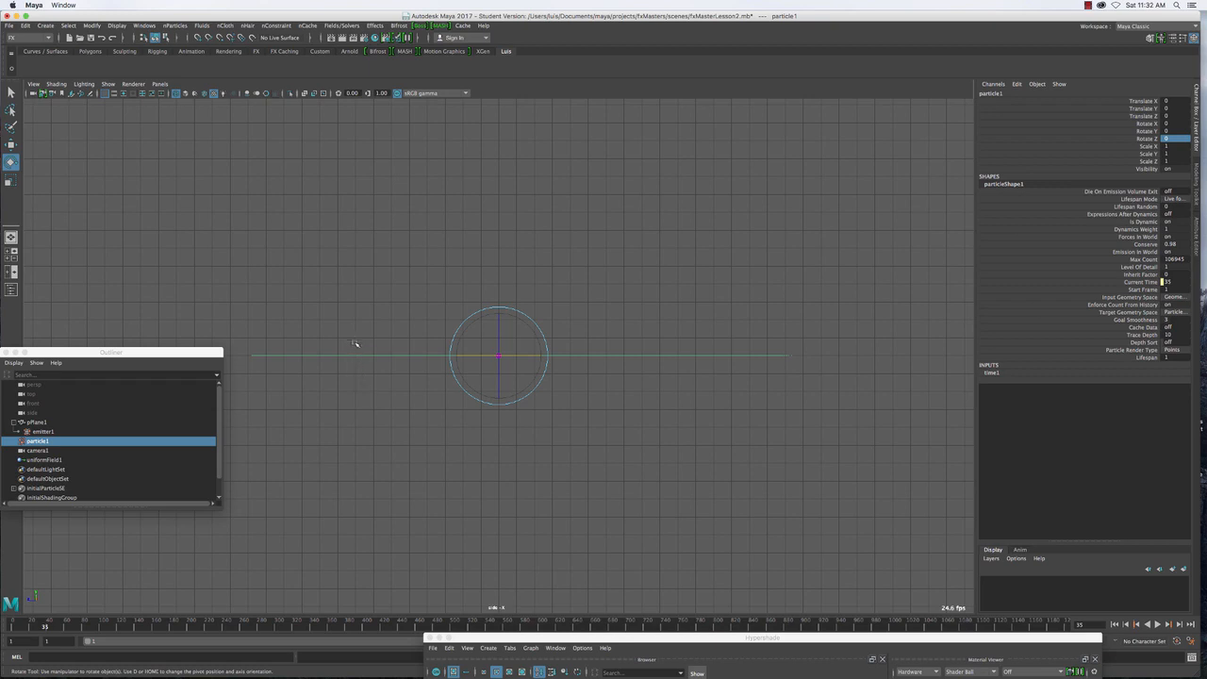
Set emitter1's Min Distance to -1 and Max Distance to 1 in its detailed attributes
left_click(43, 431)
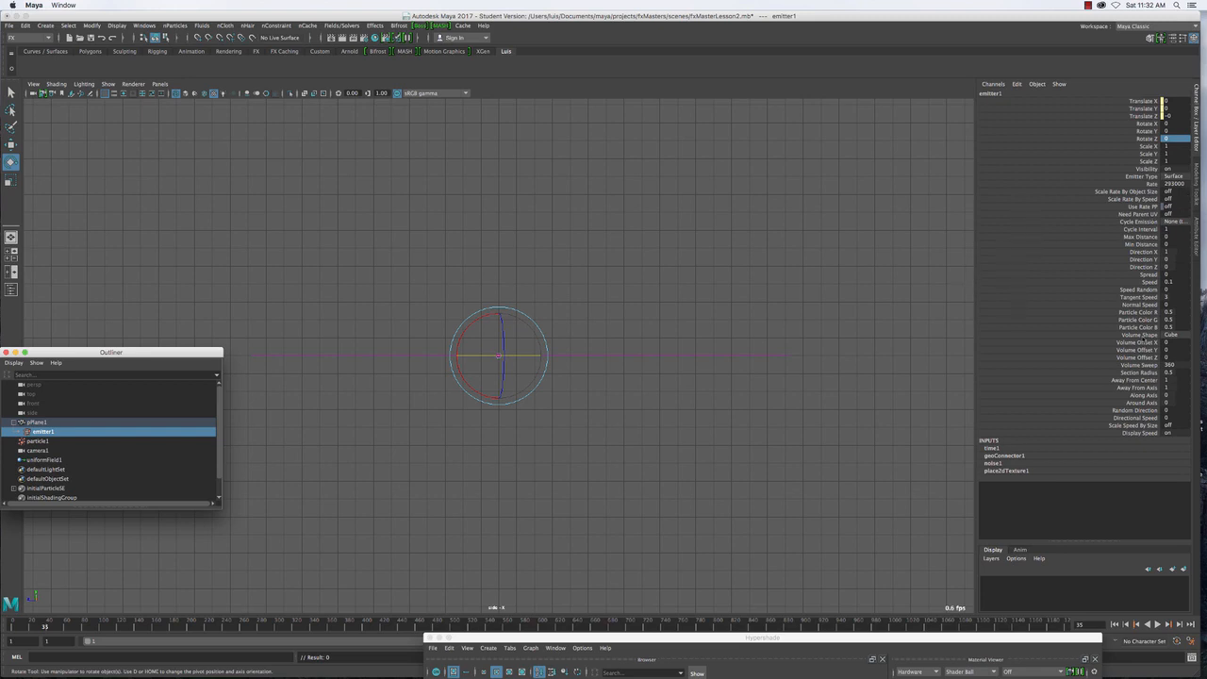
left_click(1195, 136)
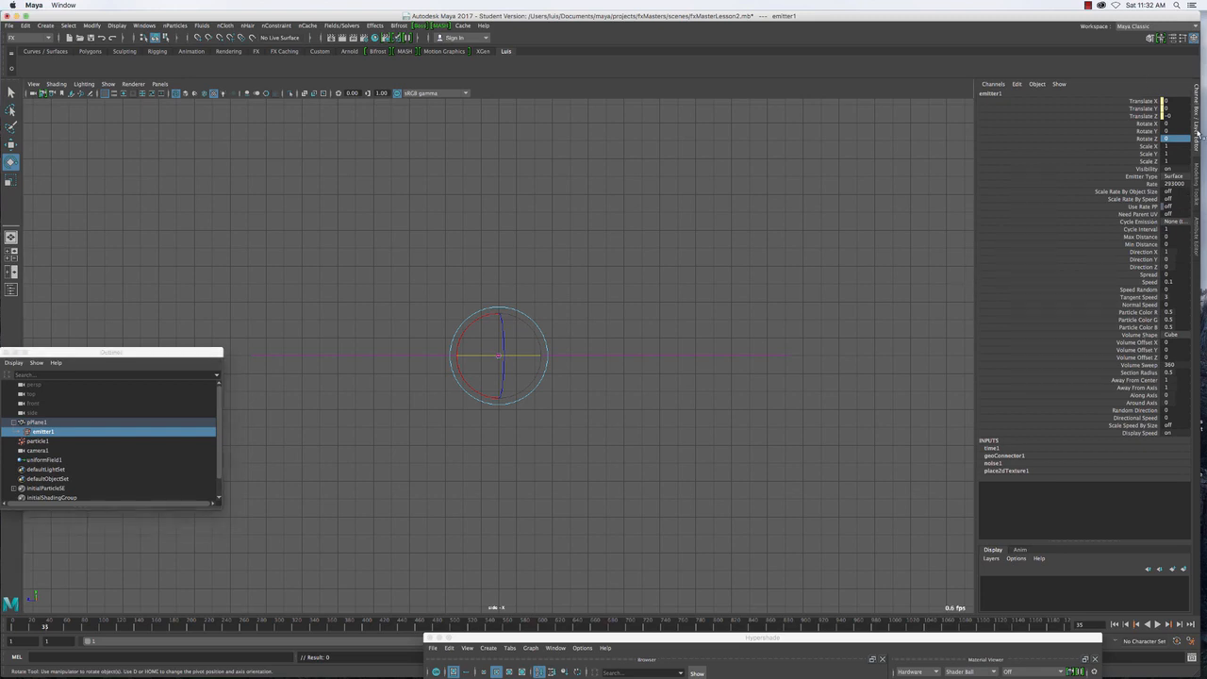
left_click(1197, 238)
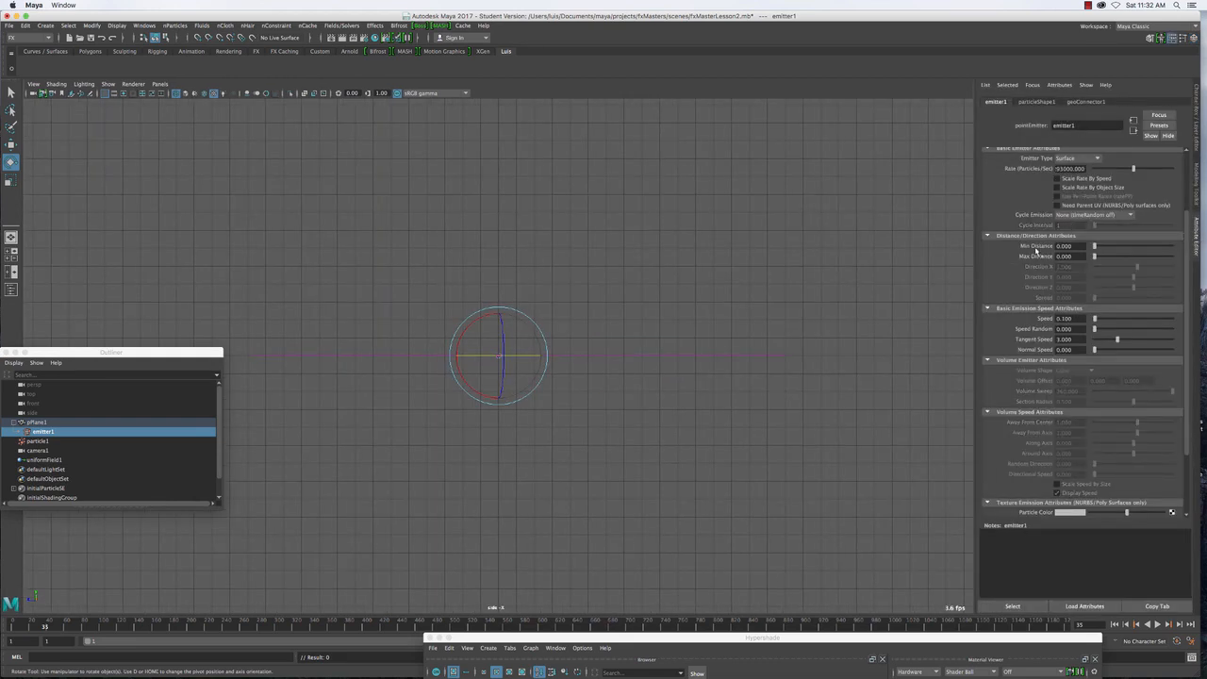
double_click(1065, 247)
type("-1")
key("Tab")
type("1")
key("Return")
Replay the emission from the first frame in the side view and select the emitted particles to check their spread
left_click(1116, 625)
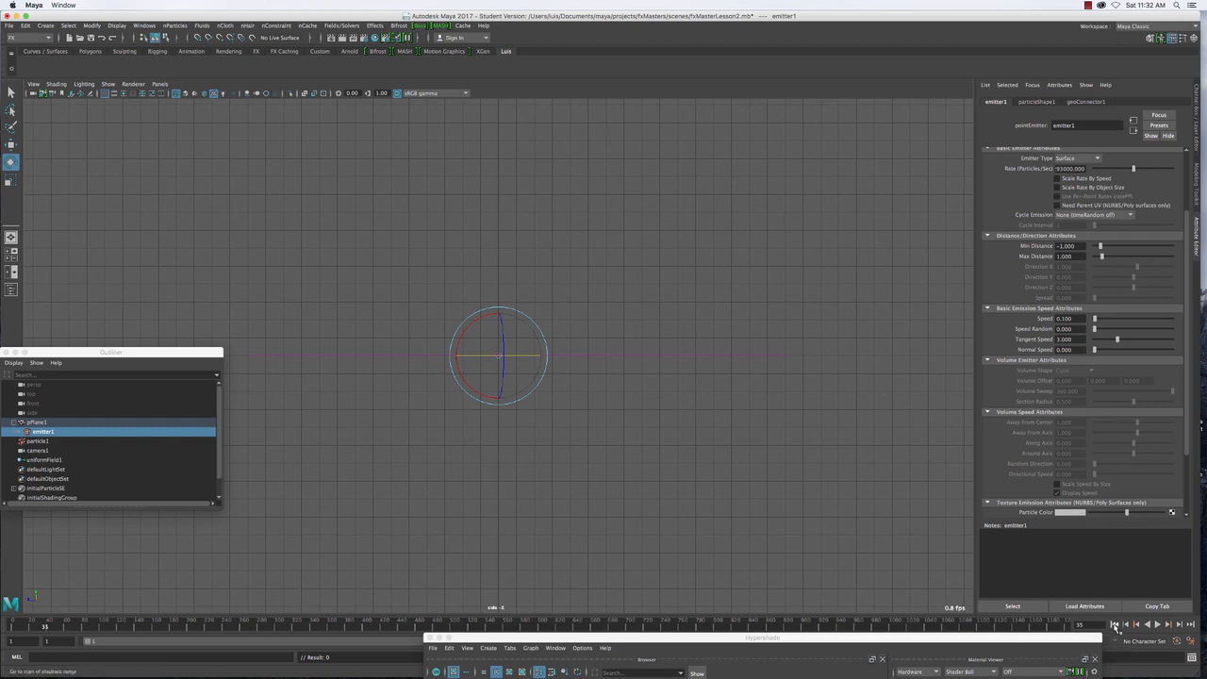
left_click(1158, 625)
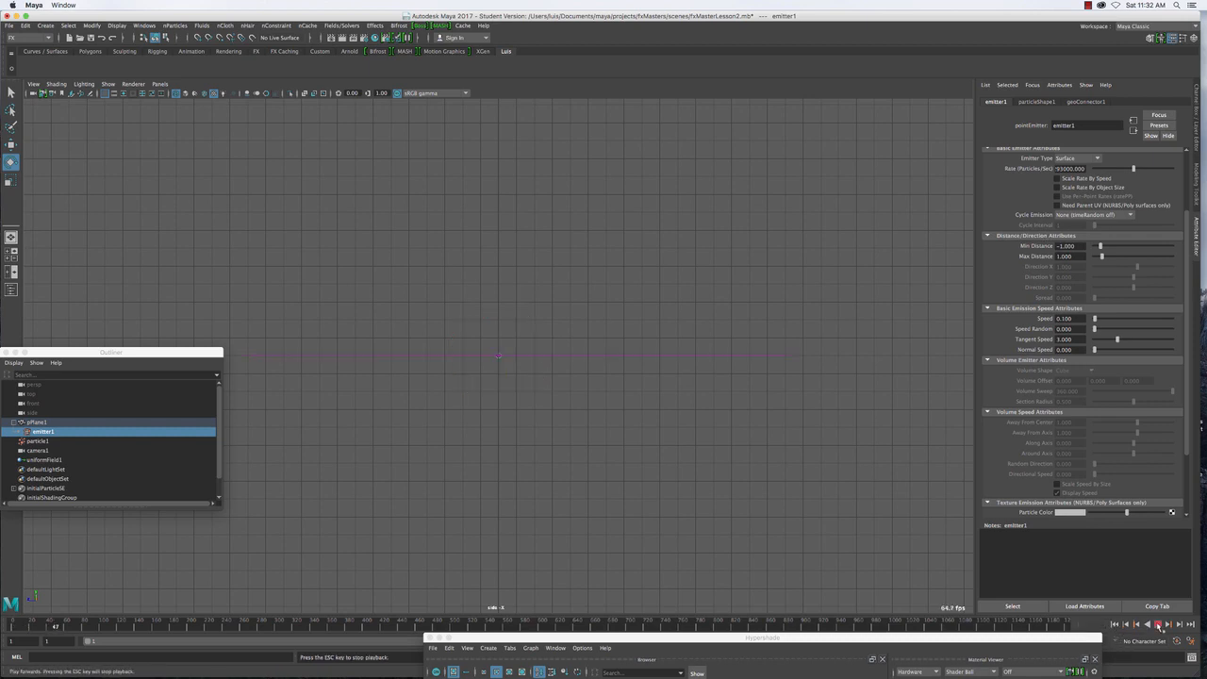
left_click(1158, 624)
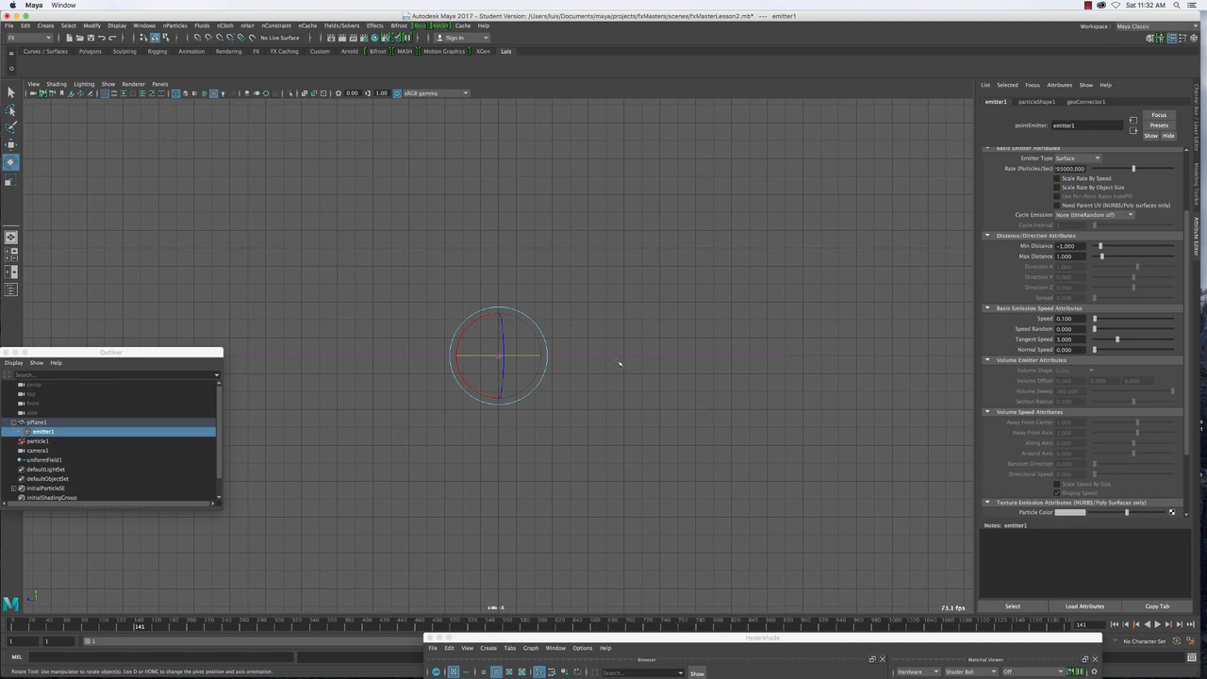
left_click_drag(615, 348, 632, 384)
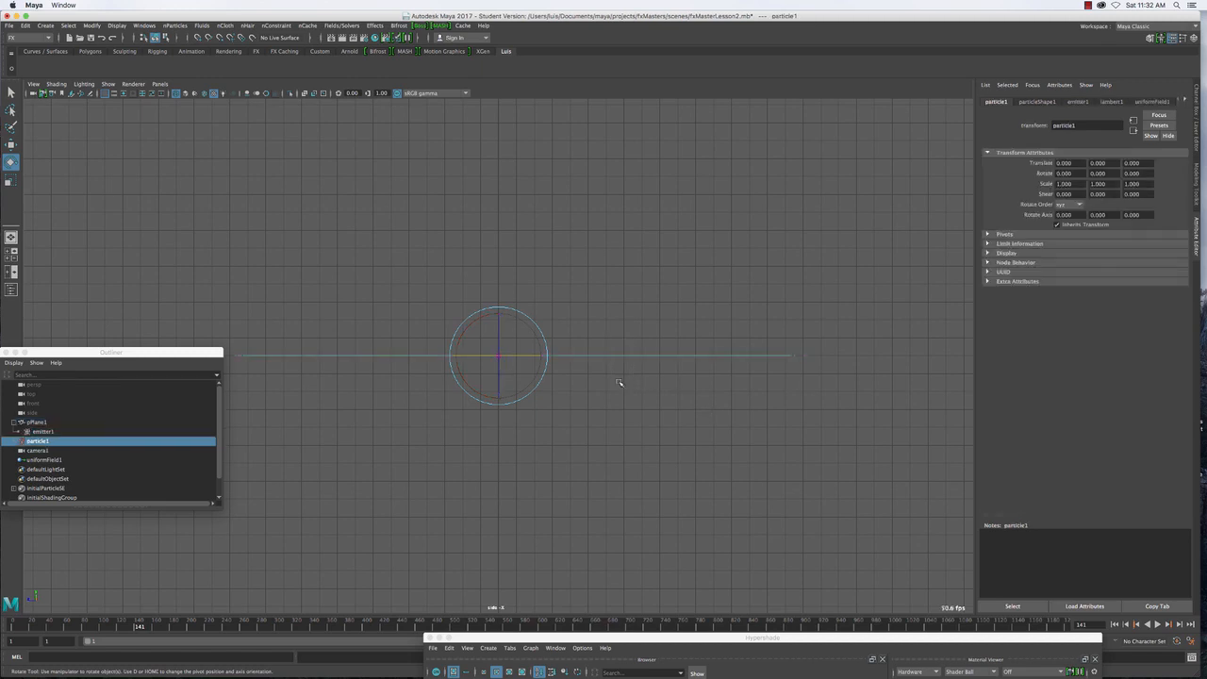
Reselect emitter1, set its Max Distance to 10, and replay the emission in the side view
left_click(40, 432)
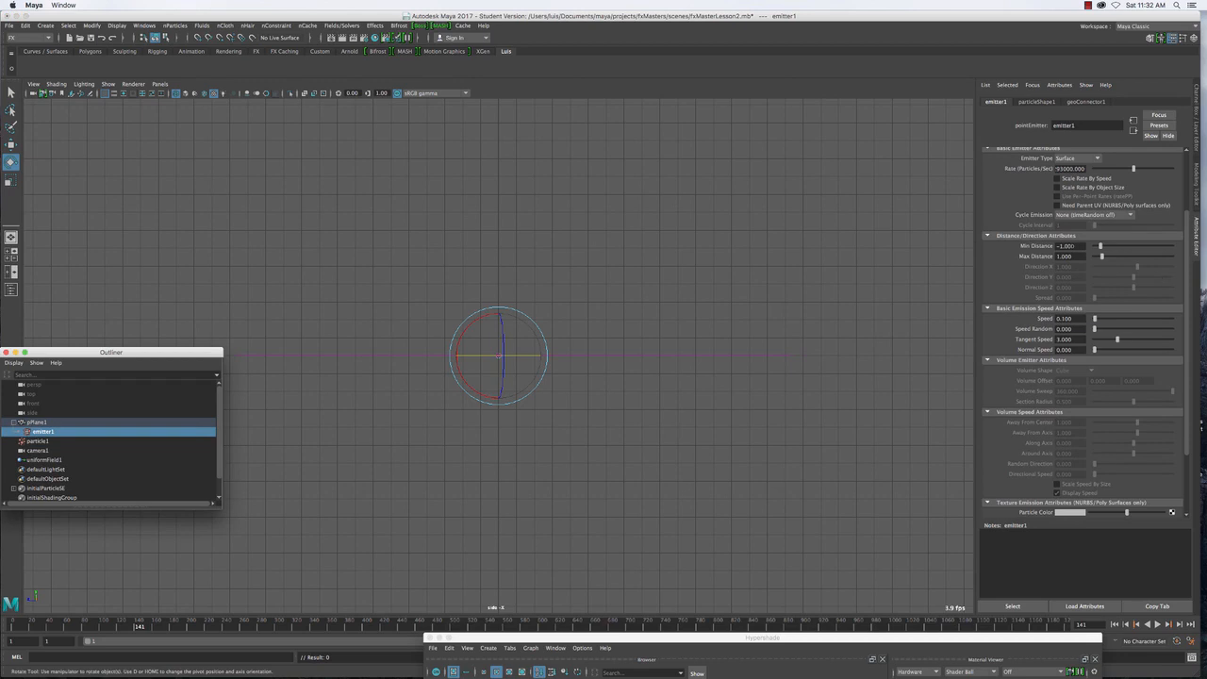
left_click(1072, 246)
key("Tab")
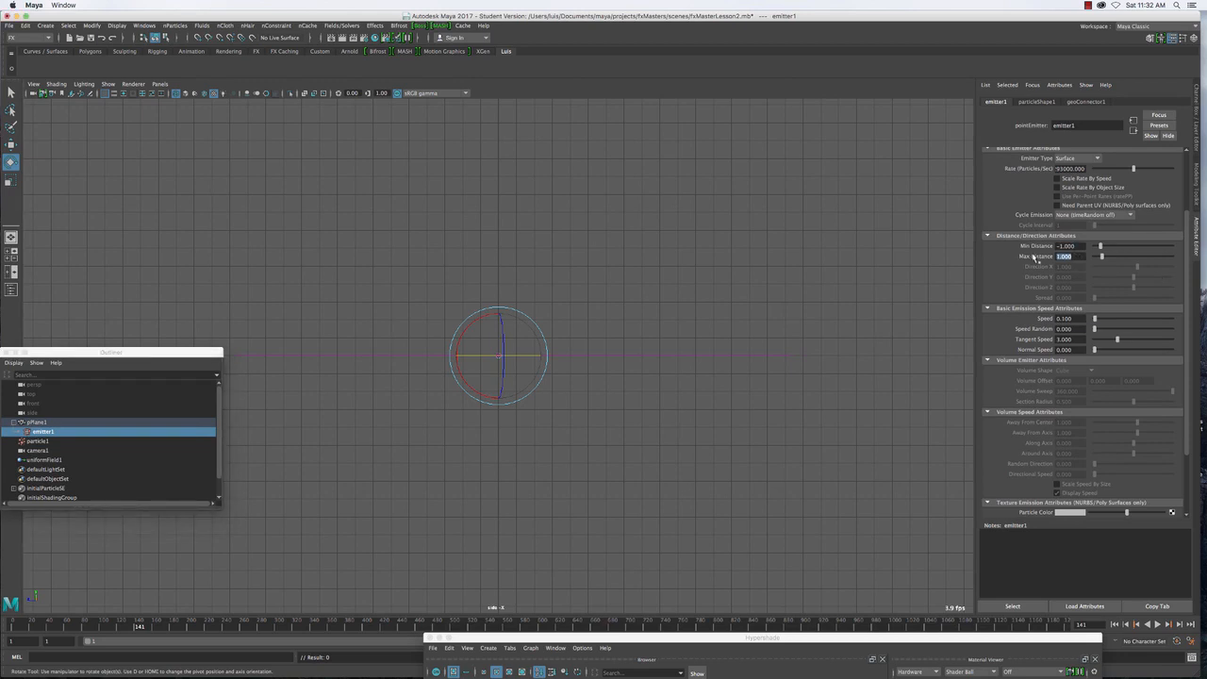
scroll(1032, 252, "up", 2)
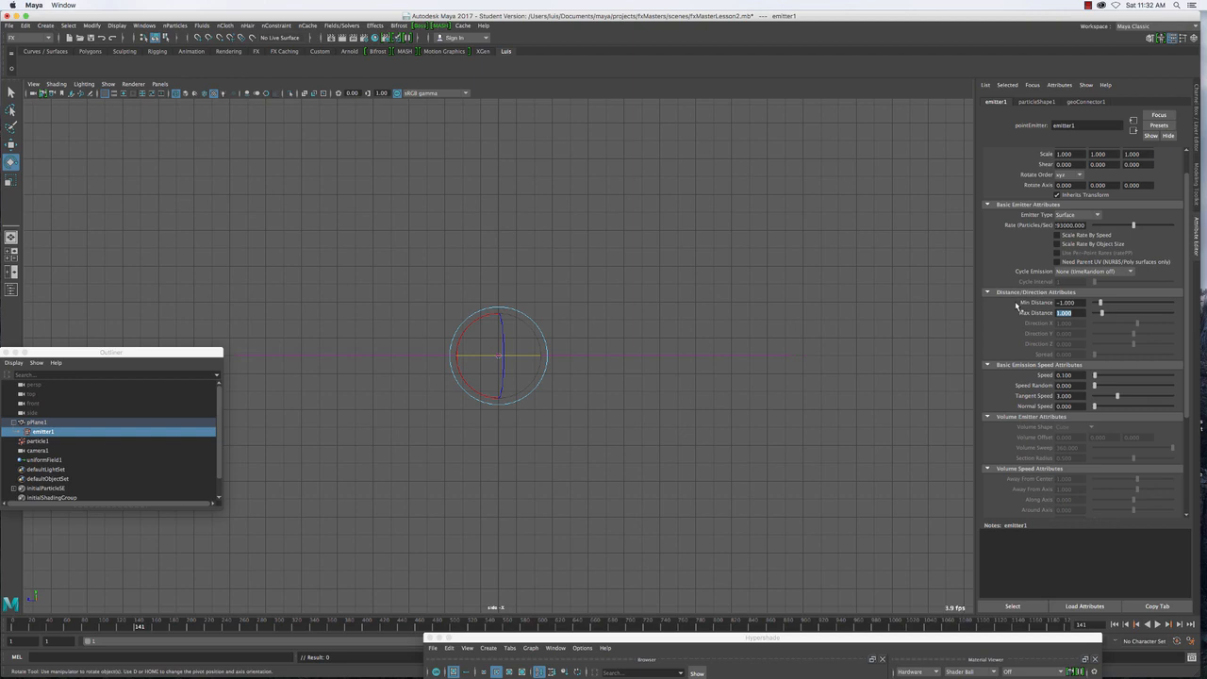
scroll(1029, 302, "down", 1)
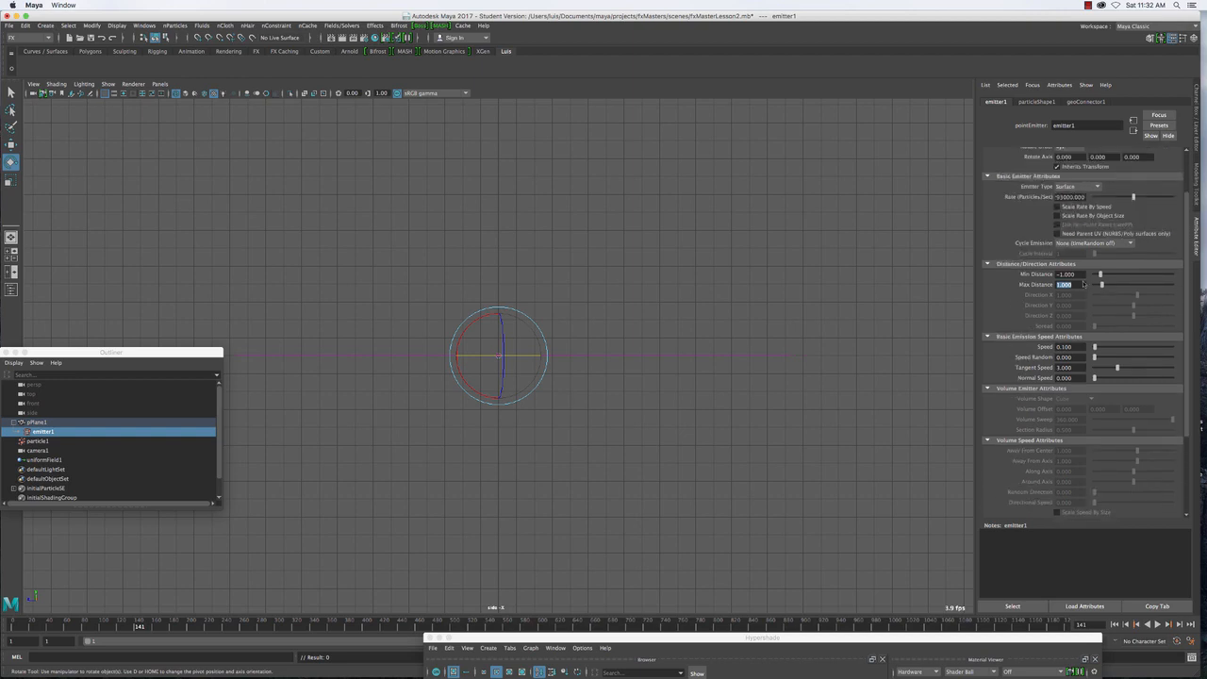
type("10")
key("Return")
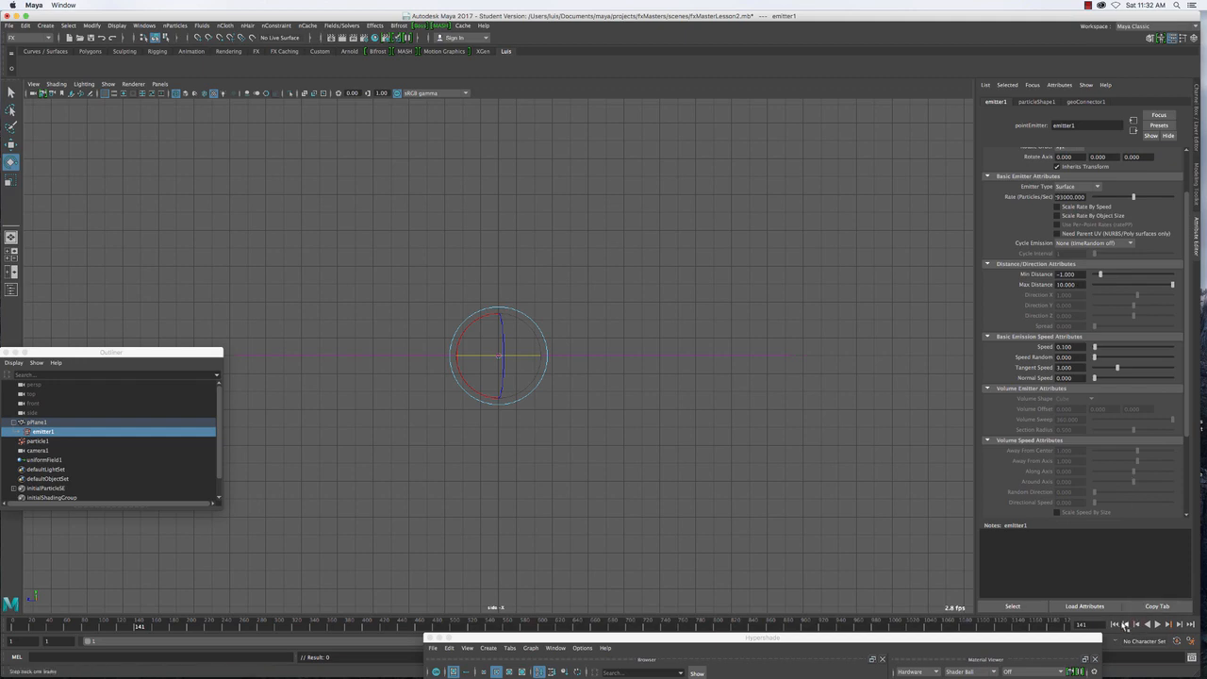
left_click(1158, 626)
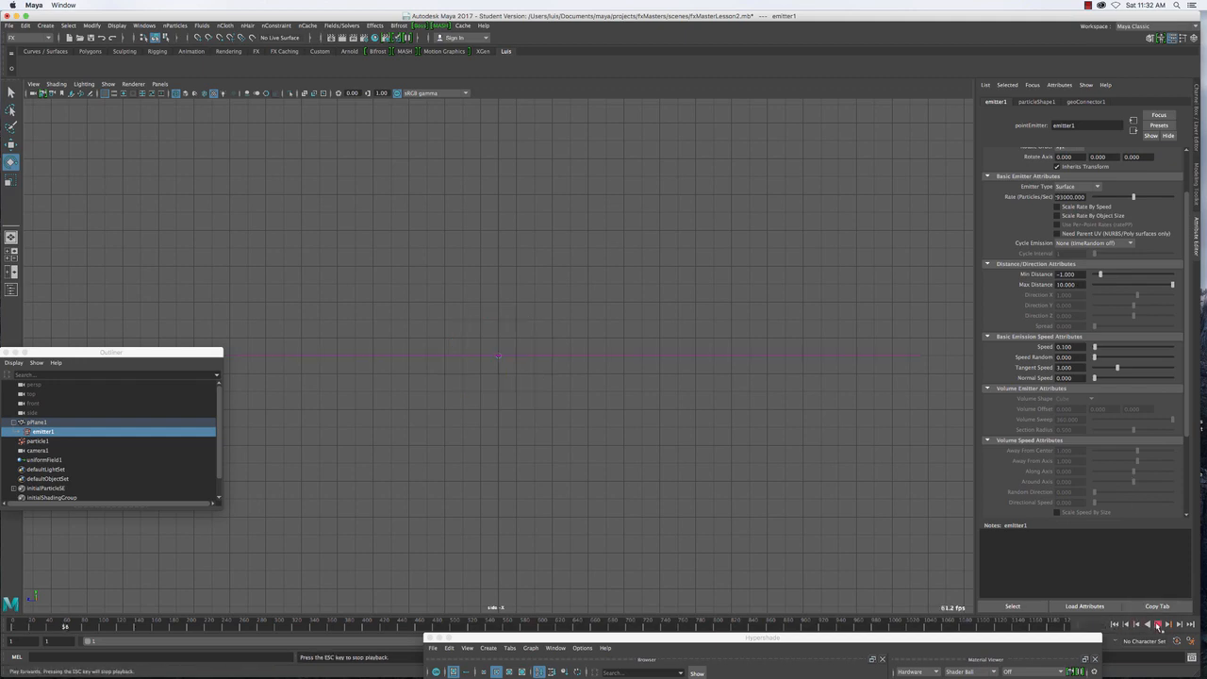
left_click(1157, 625)
Inspect the particles' thickness above the plane up close in the perspective view, and return to the side view
key("space")
left_click(681, 359)
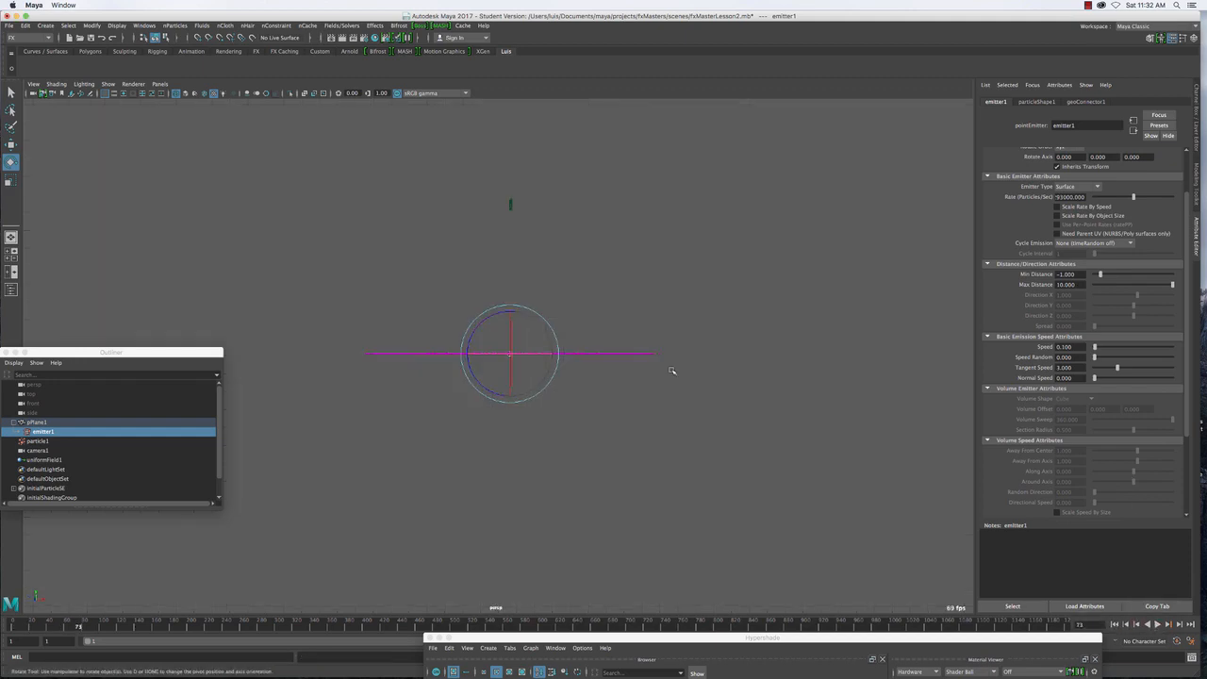
left_click_drag(621, 398, 652, 405, "alt")
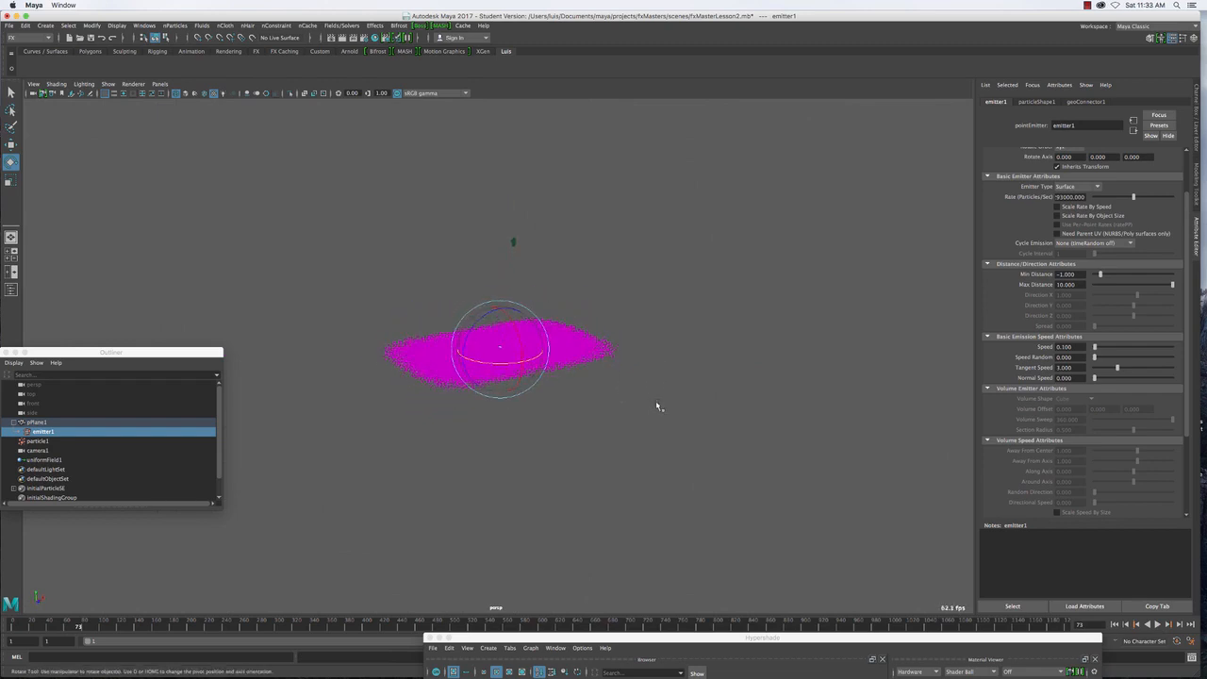
key("w")
mouse_move(565, 356)
left_mouse_down("alt")
mouse_move(539, 353)
mouse_move(543, 364)
left_mouse_up("alt")
scroll(542, 365, "up", 10)
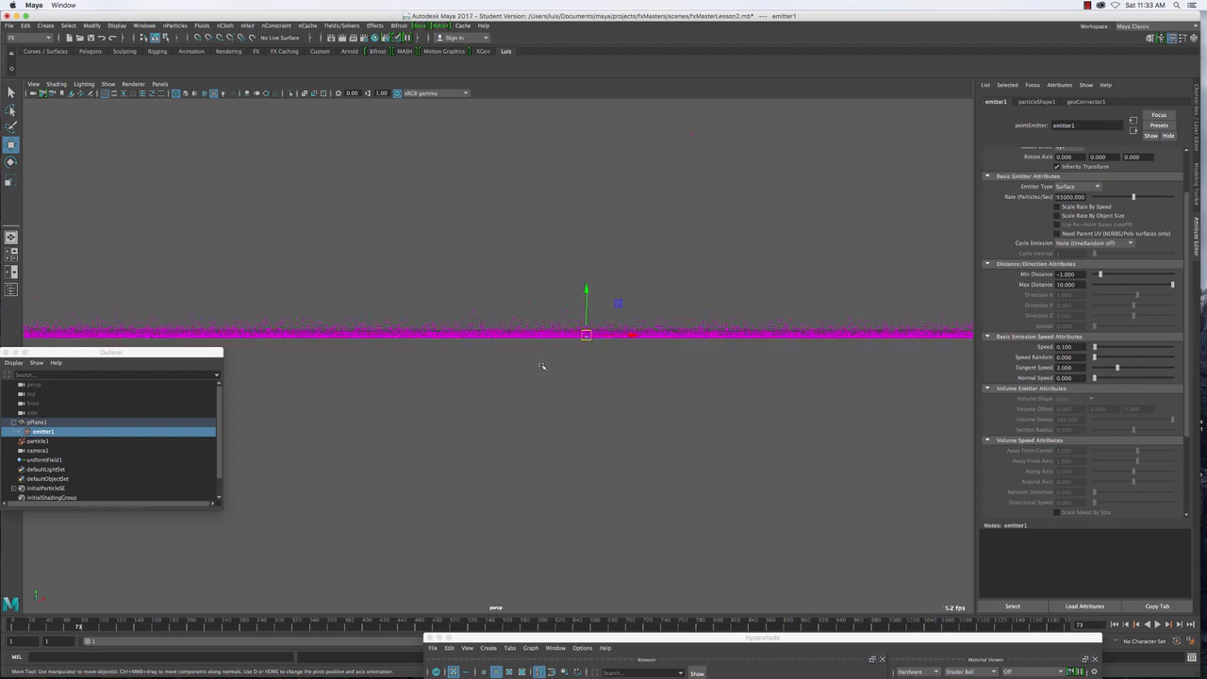
left_click_drag(542, 363, 567, 350, "alt")
key("space")
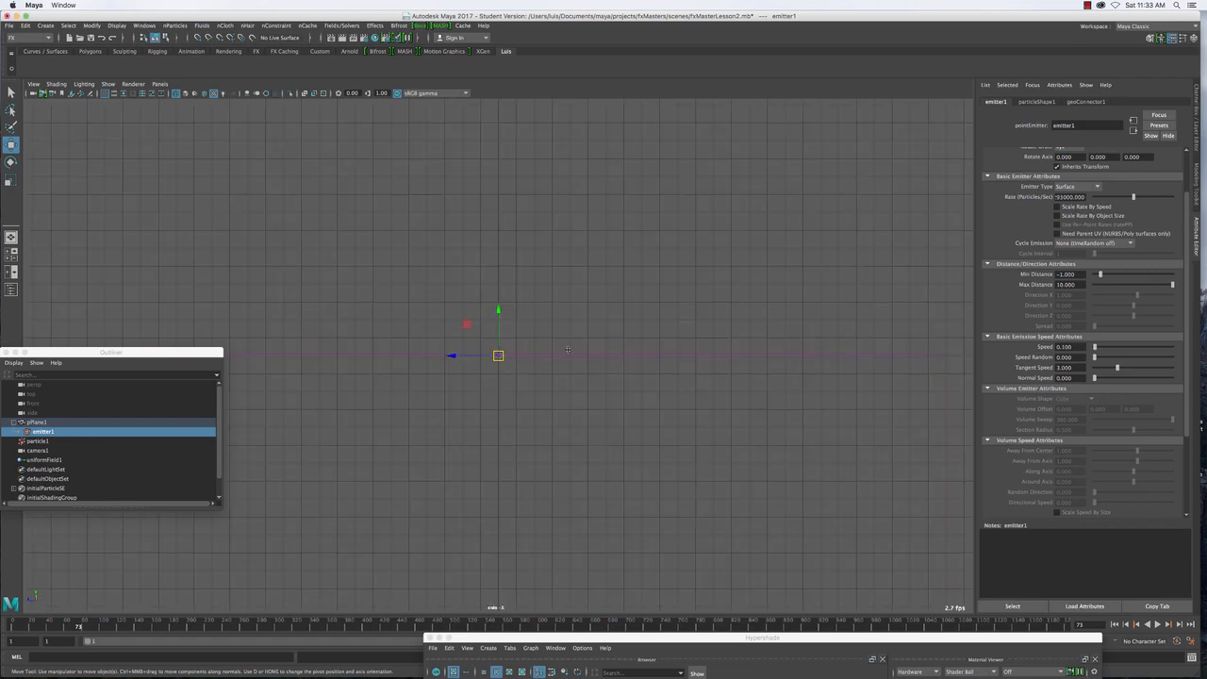
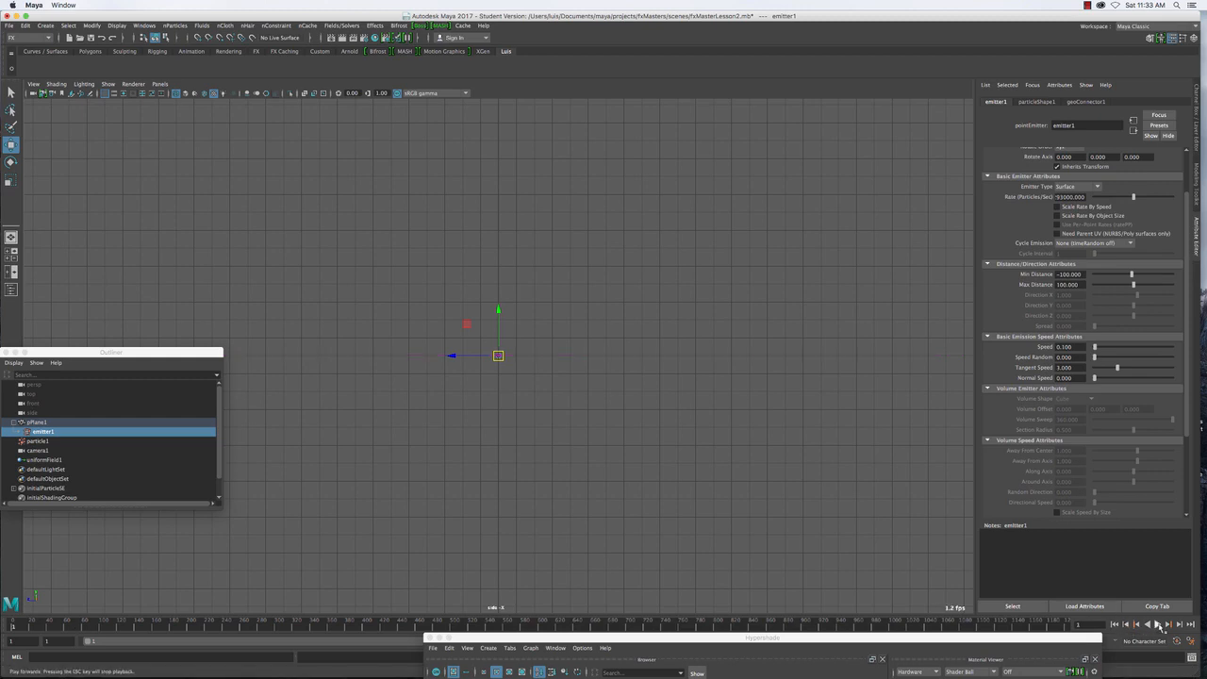
Play the emission in the side view and examine how the particles spread around the plane in the perspective view
left_click(1158, 624)
left_click(1160, 626)
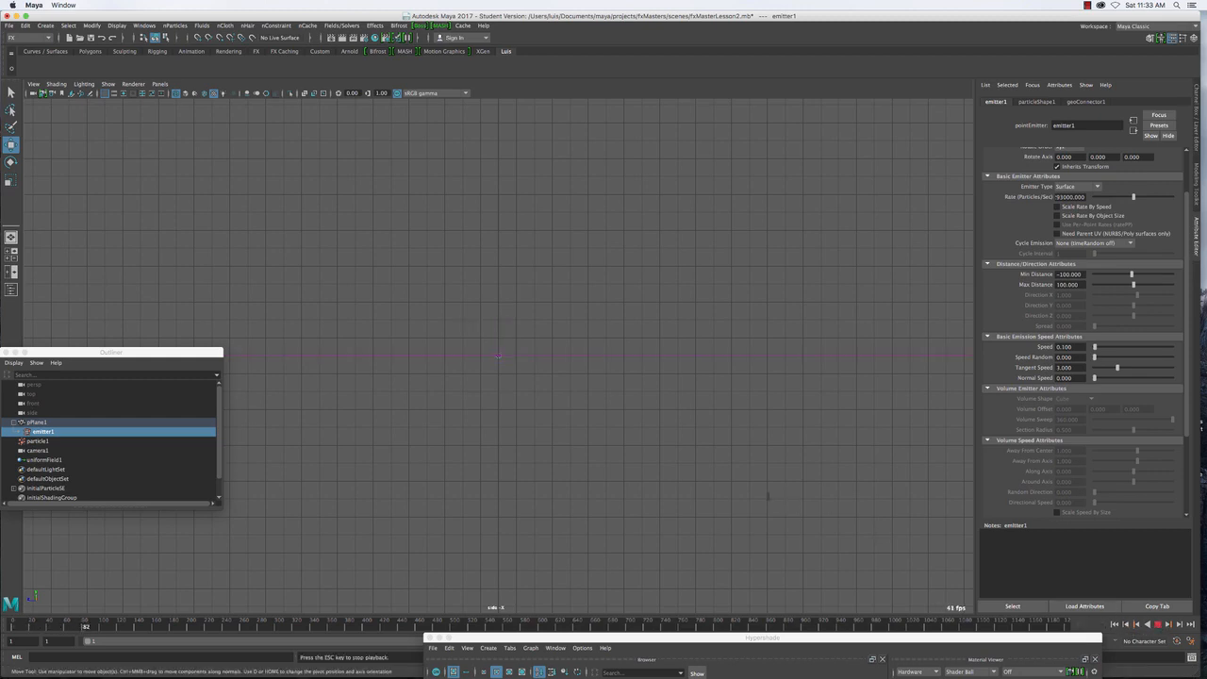
key("space")
left_click(613, 459)
left_click_drag(613, 459, 591, 431)
key("space")
scroll(598, 453, "up", 6)
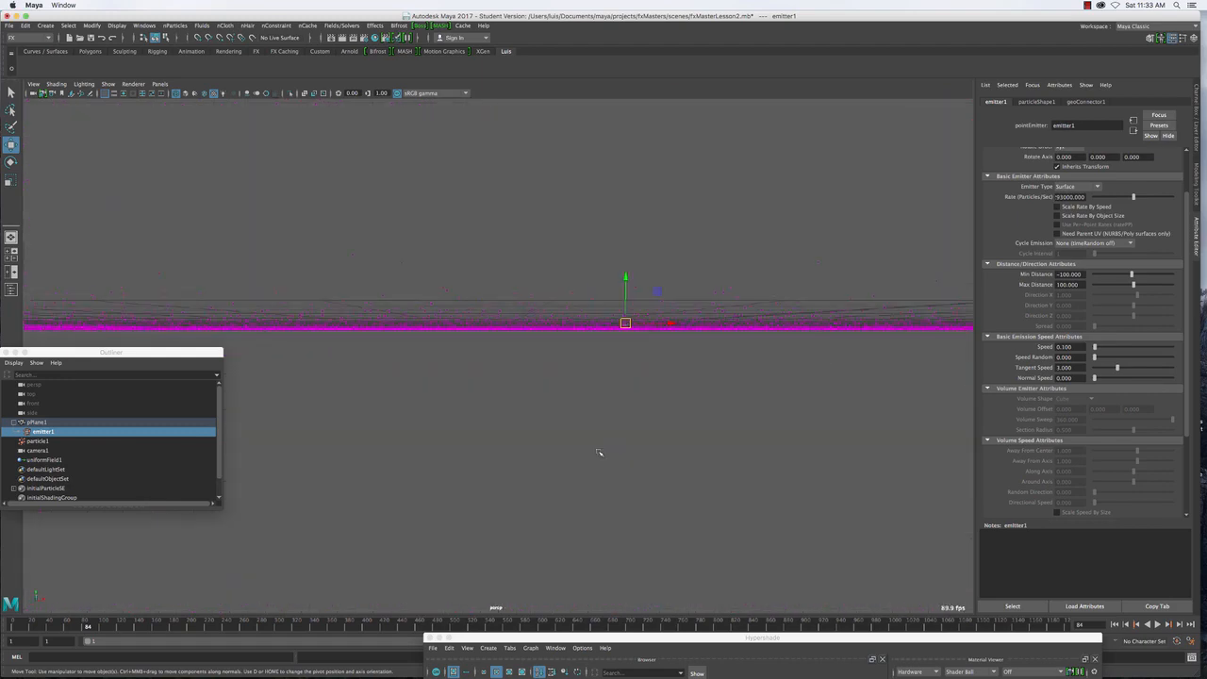
key("f")
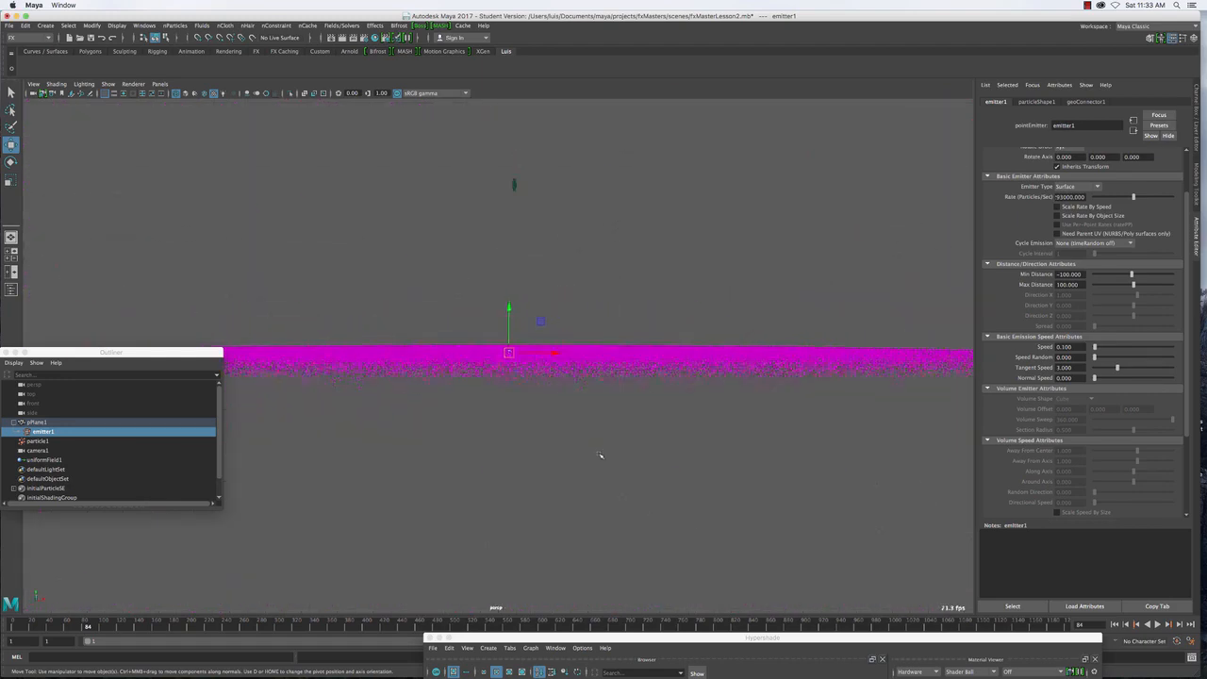
left_click_drag(600, 457, 665, 471, "alt")
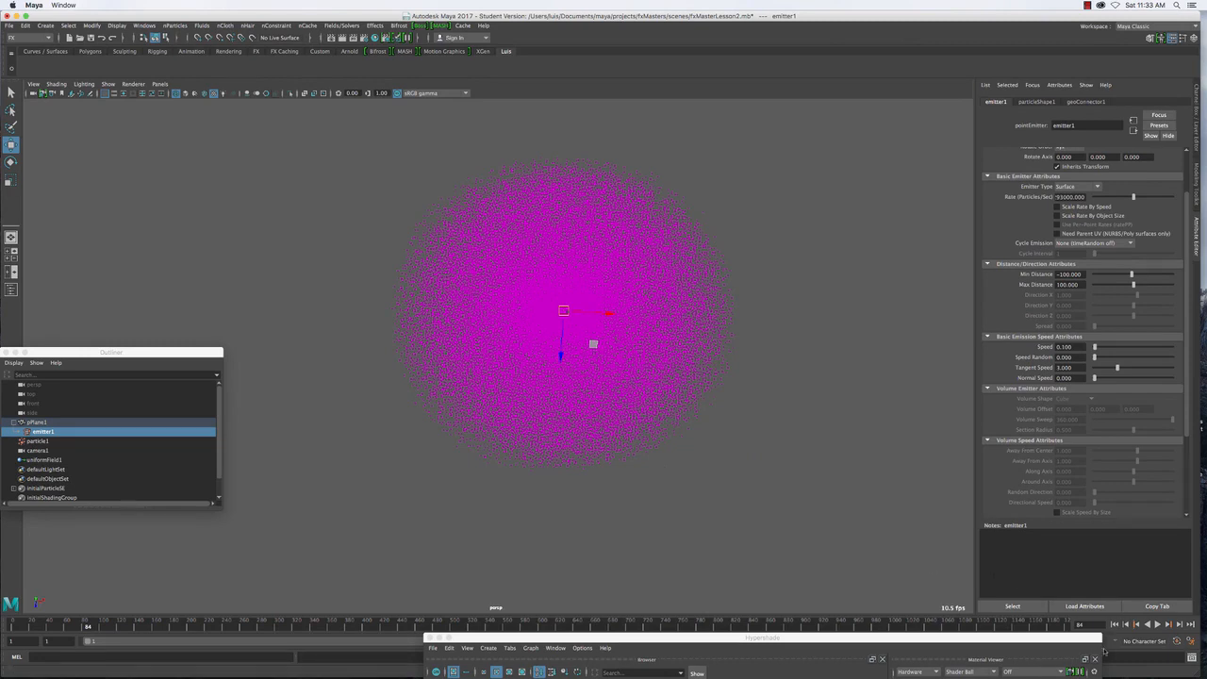
Rewind the simulation, step forward through it in the perspective view, and return to the first frame
left_click(1114, 625)
left_click(1183, 624)
left_click(1183, 624)
left_click(1183, 625)
left_click(1183, 626)
left_click(1183, 625)
left_click(1183, 626)
left_click(1183, 625)
left_click(1183, 626)
left_click(1115, 626)
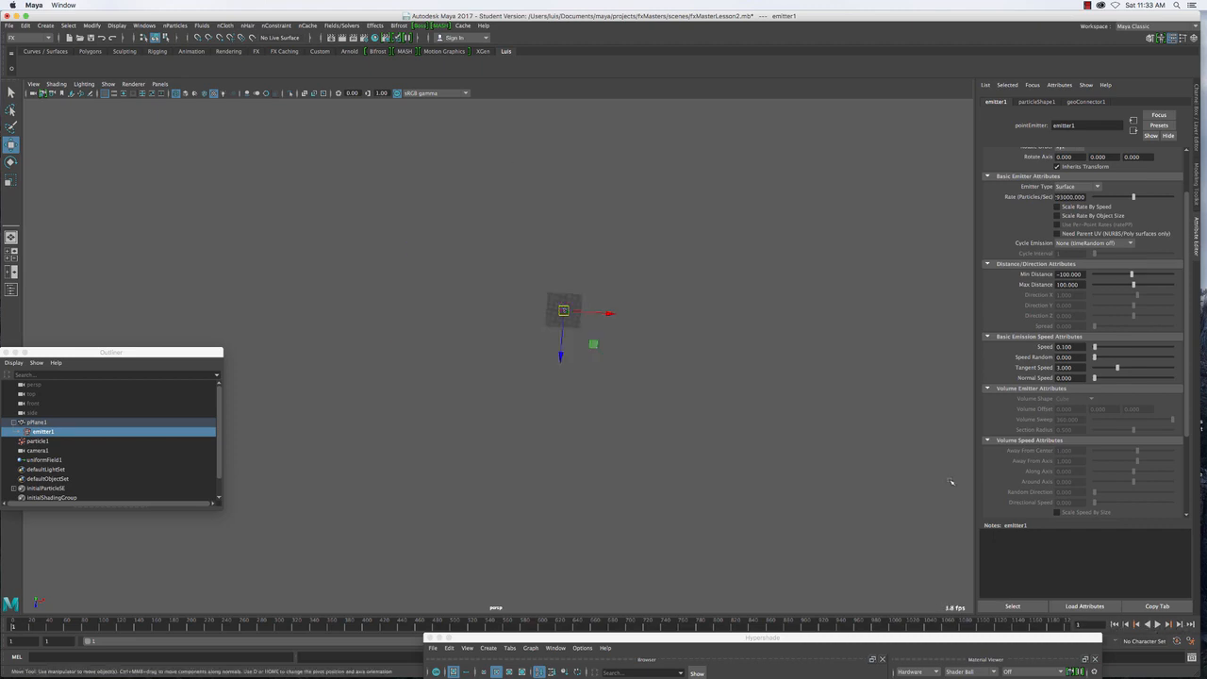
Select pPlane1, turn on polygon display in the perspective view, and frame the plane
left_click(17, 421)
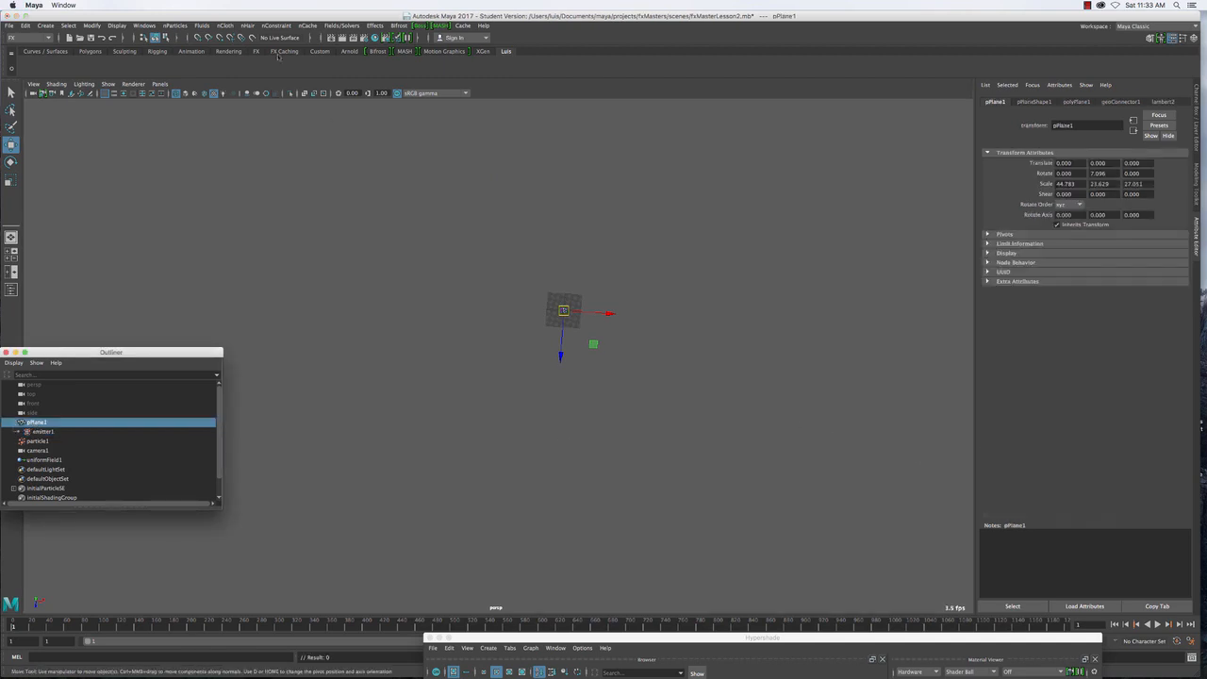
left_click(108, 84)
left_click(151, 174)
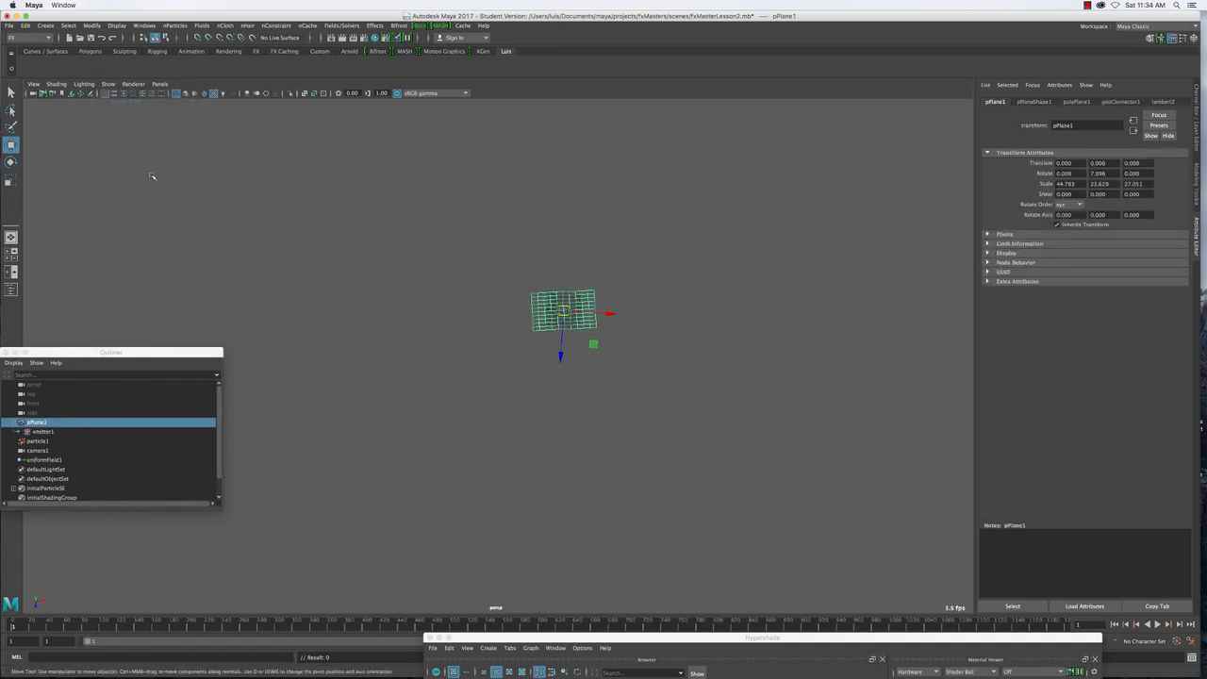
left_click_drag(550, 387, 577, 420, "alt")
key("f")
scroll(585, 395, "up", 5)
scroll(585, 395, "down", 10)
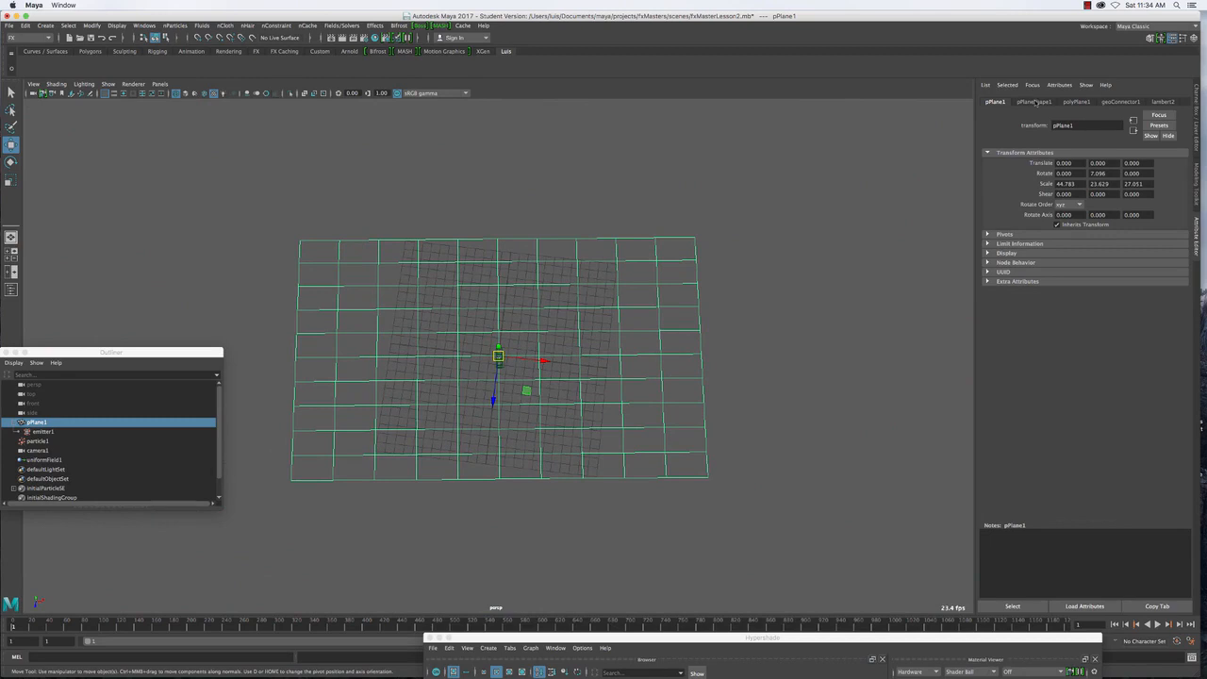
Examine pPlane1's shape attributes, transform channels, and polyPlane1 creation settings
left_click(1035, 102)
left_click(1197, 132)
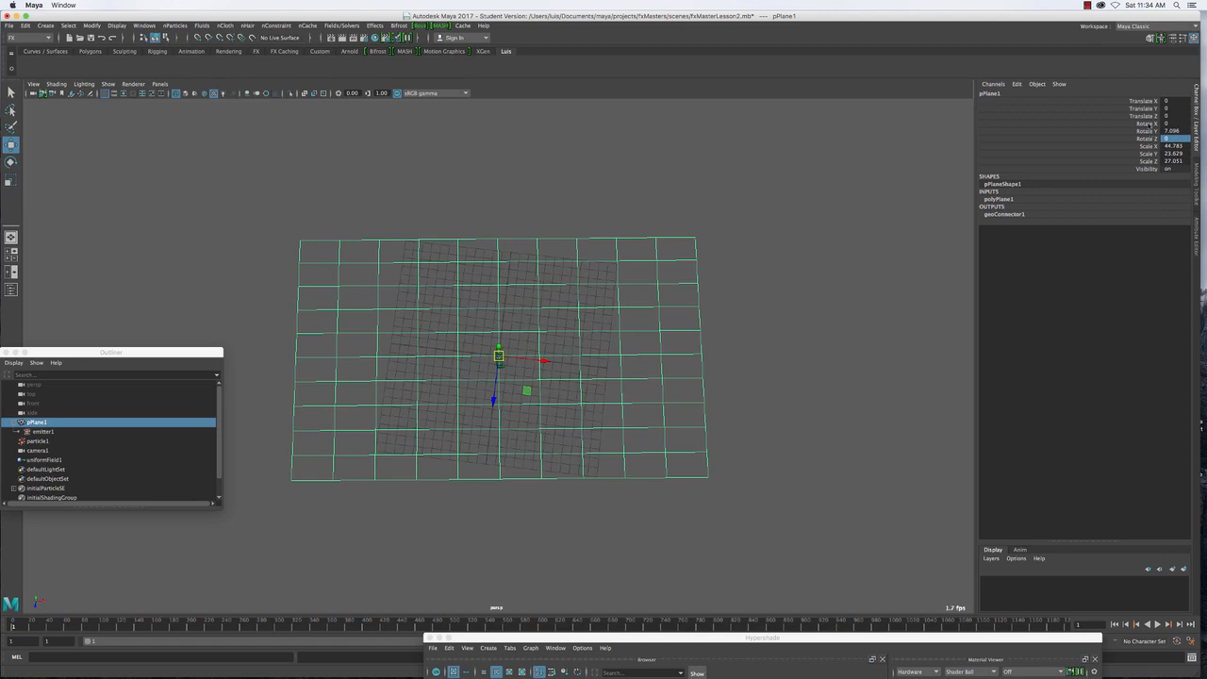
left_click(1001, 200)
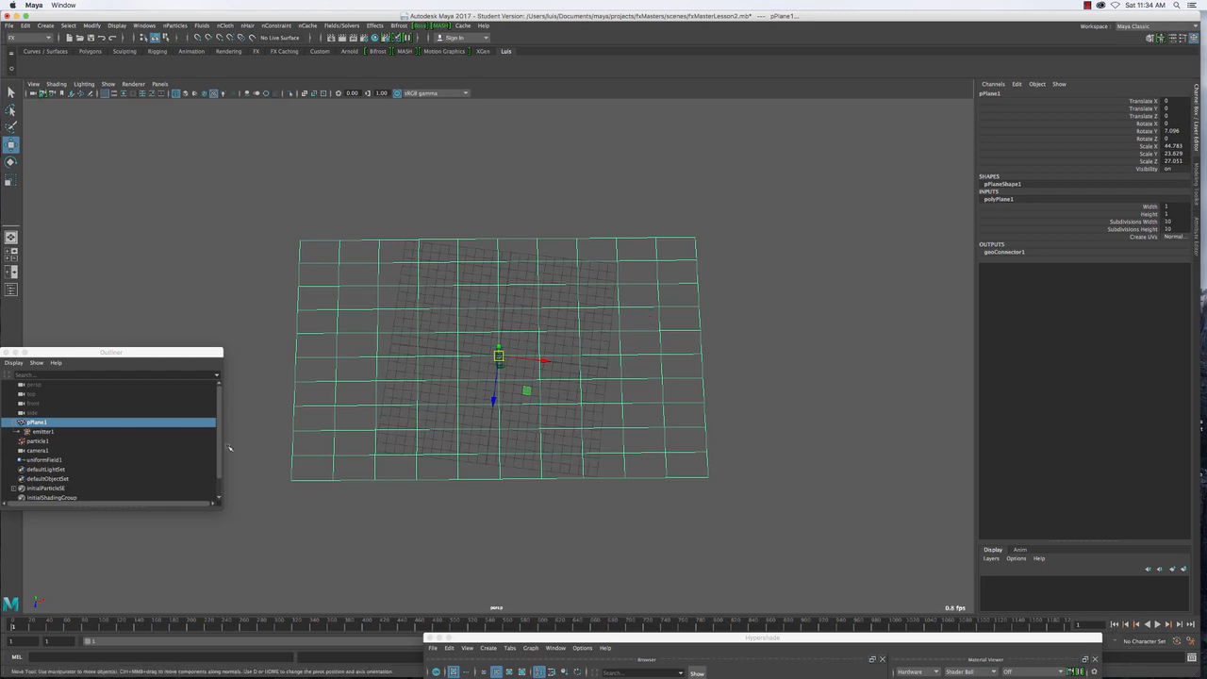
Set emitter1's Min Distance and Max Distance to 0 and play the emission in the perspective view
left_click(174, 430)
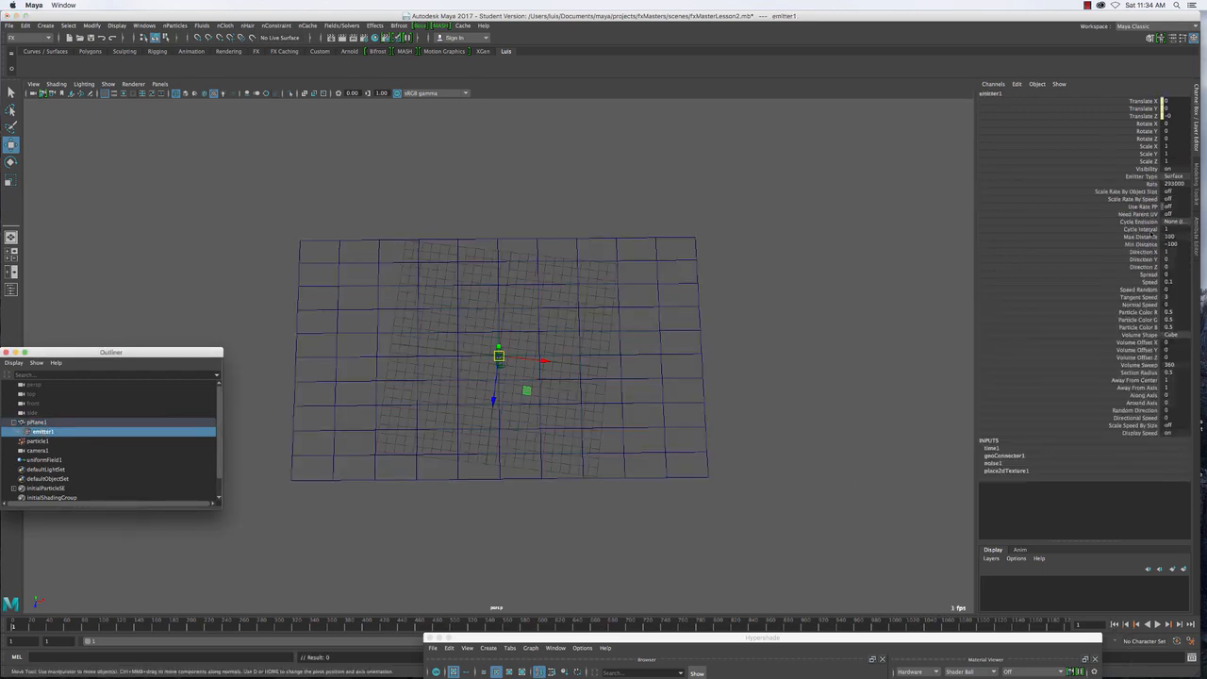
key("ctrl+a")
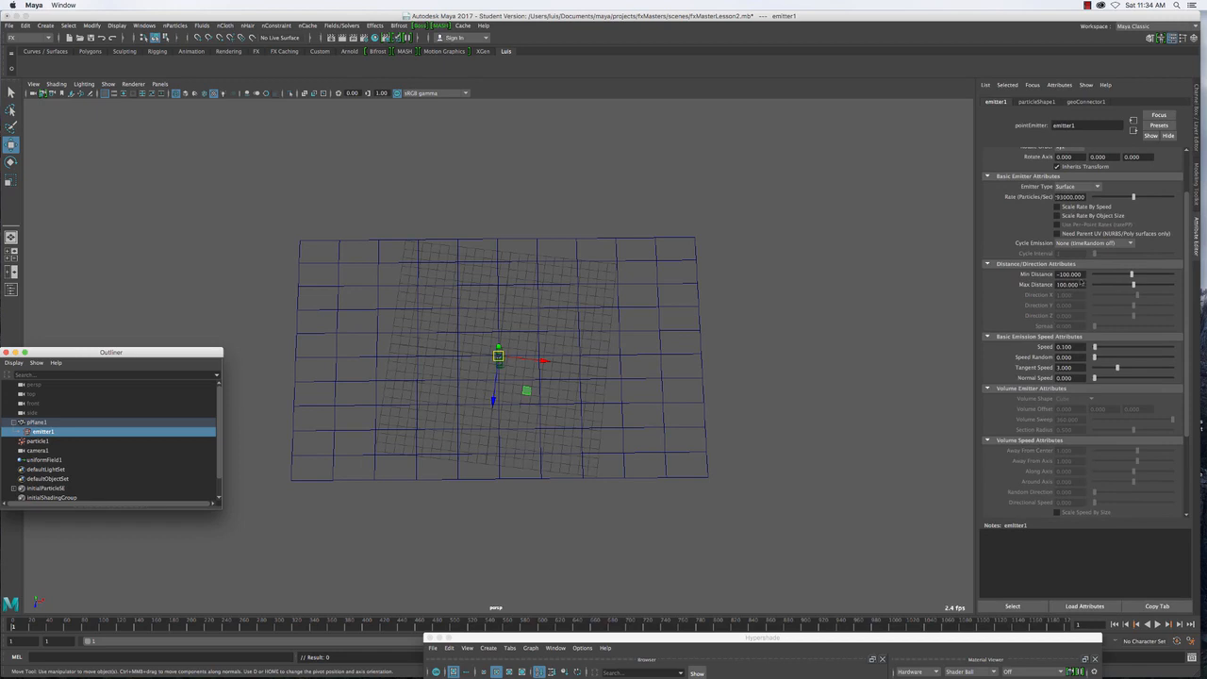
left_click(1077, 277)
left_click(1078, 276)
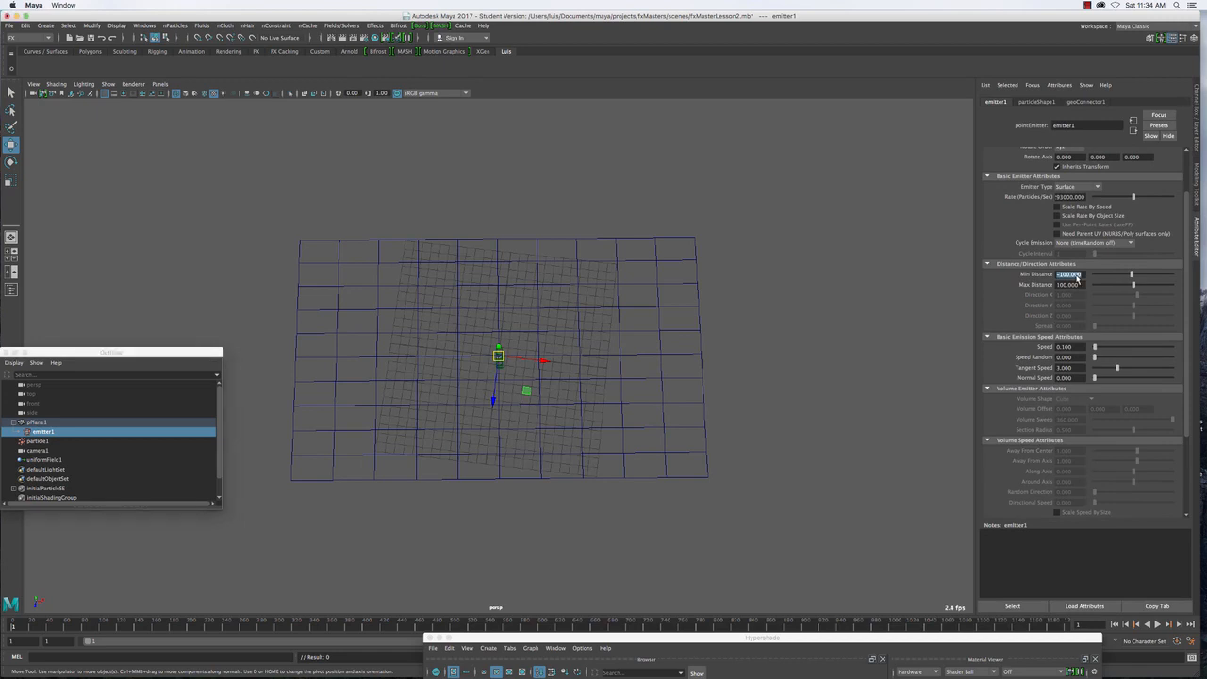
type("0")
key("Tab")
type("0")
key("Return")
left_click(1158, 625)
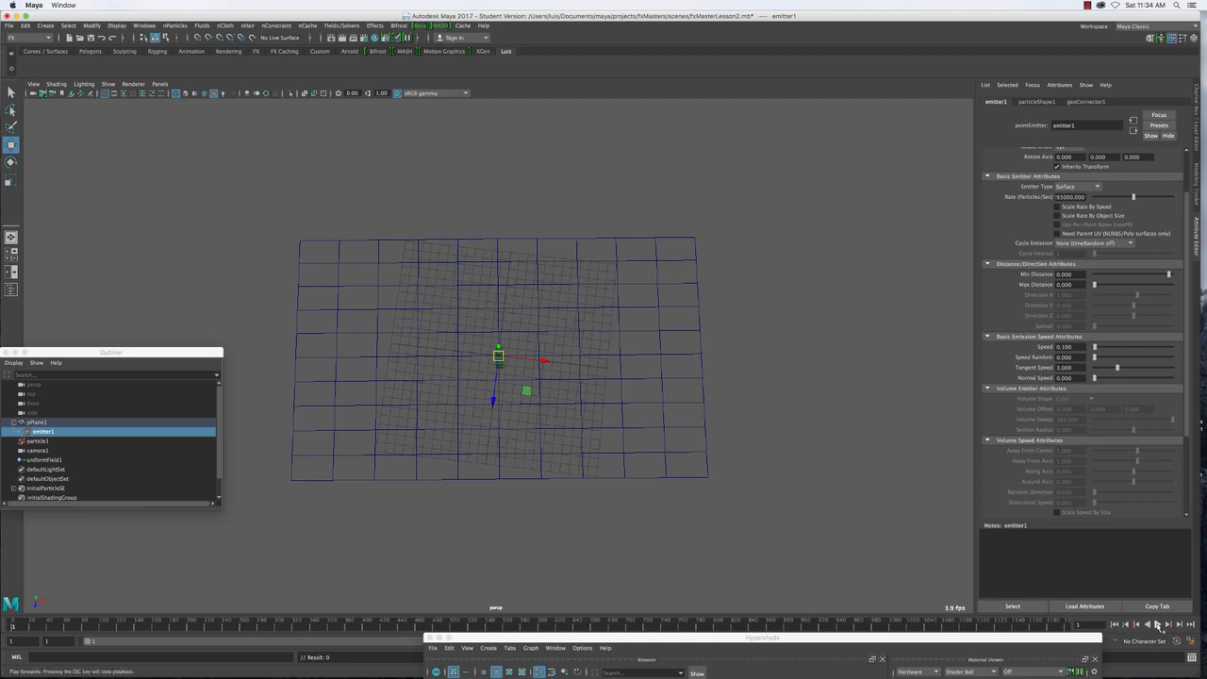
left_click_drag(574, 418, 685, 373, "alt")
Try a Max Distance of 100 on emitter1, replay the emission, and return to the first frame
double_click(1067, 285)
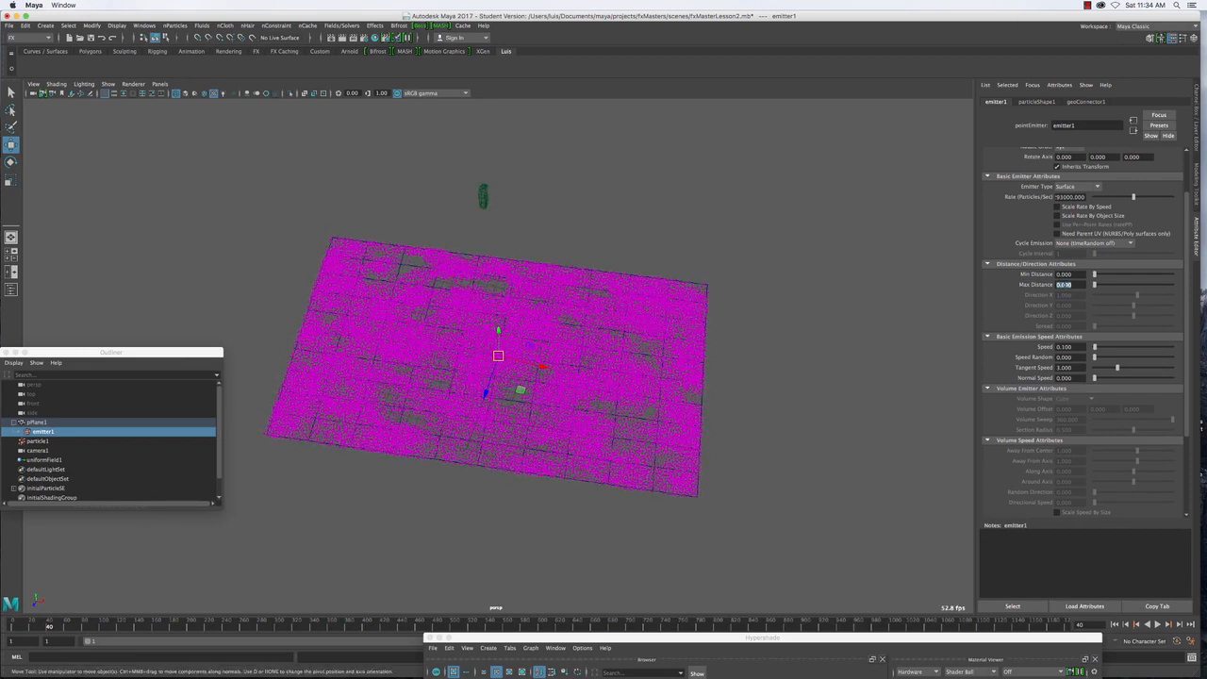
type("100")
key("Return")
left_click(1115, 624)
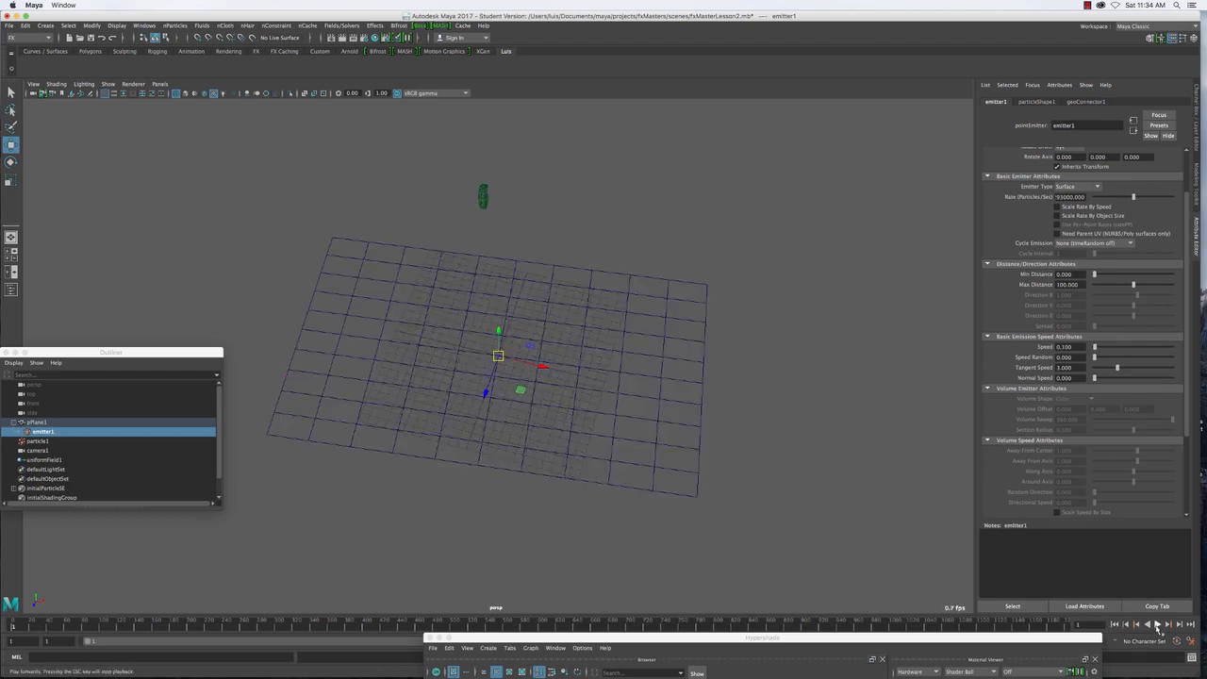
left_click(1158, 625)
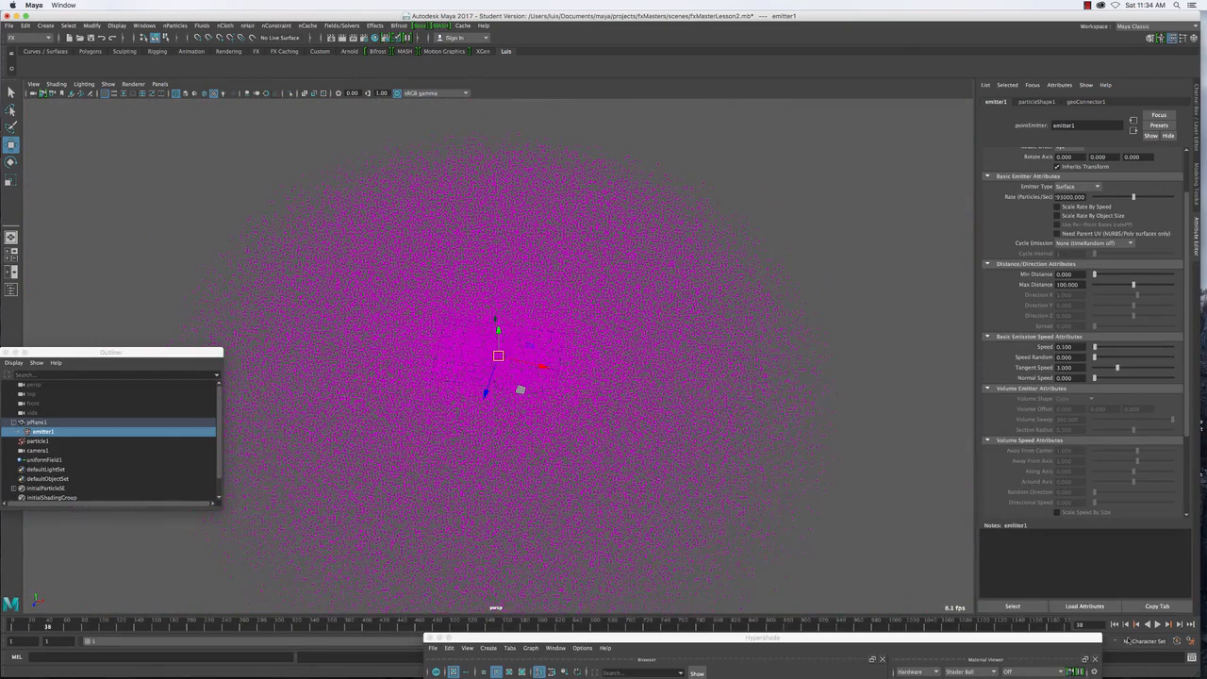
left_click(1114, 625)
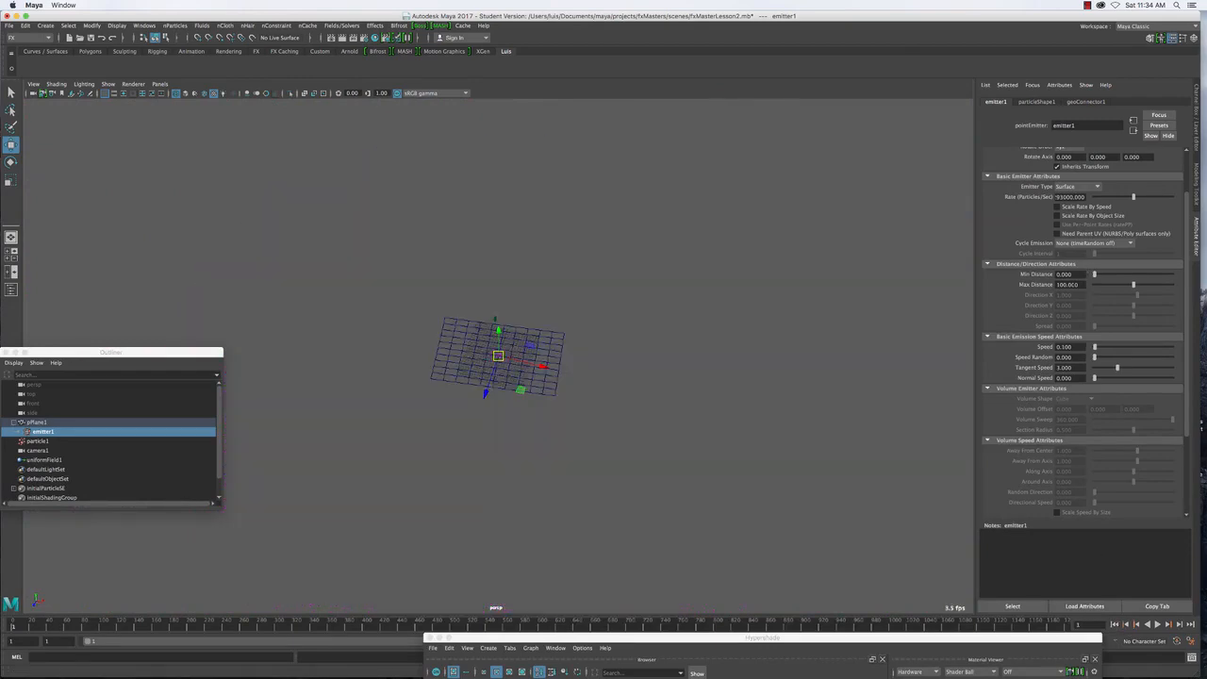
Set emitter1's Max Distance to 0 and select pPlane1, viewing it nearly edge-on
double_click(1074, 285)
type("0")
key("Return")
left_click(551, 351)
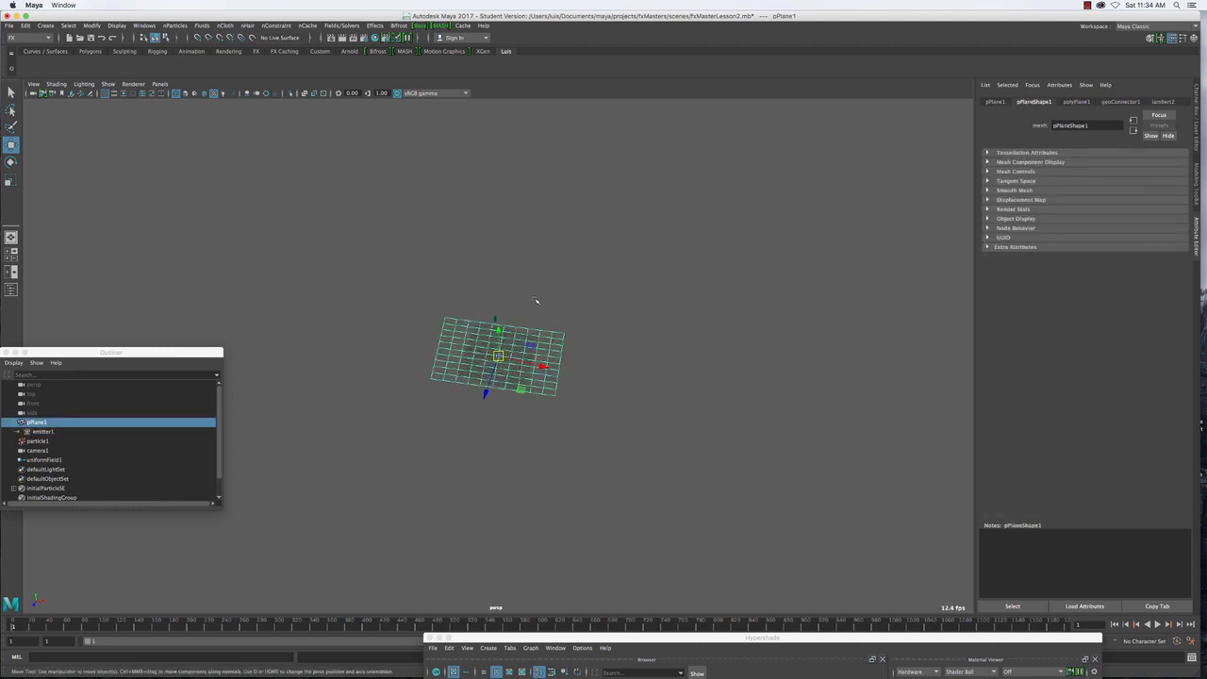
left_click_drag(536, 301, 550, 275, "alt")
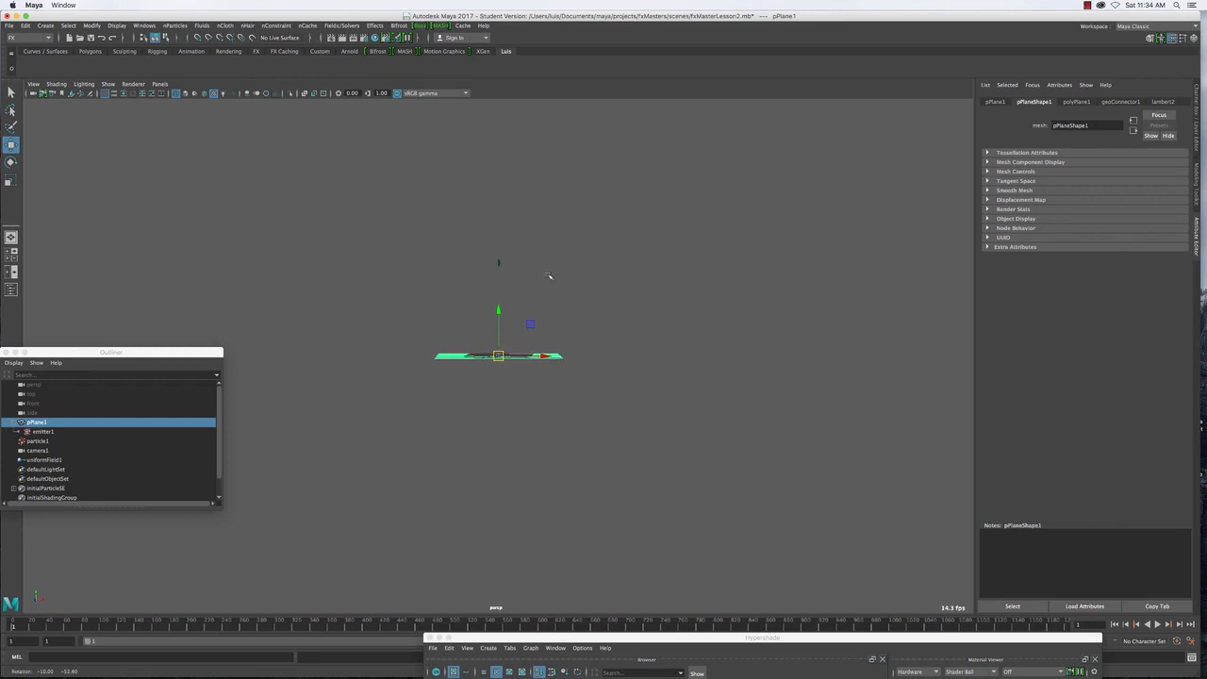
Set emitter1's Normal Speed to 0.1 and its Max Distance to 10
left_click_drag(458, 373, 445, 402, "alt")
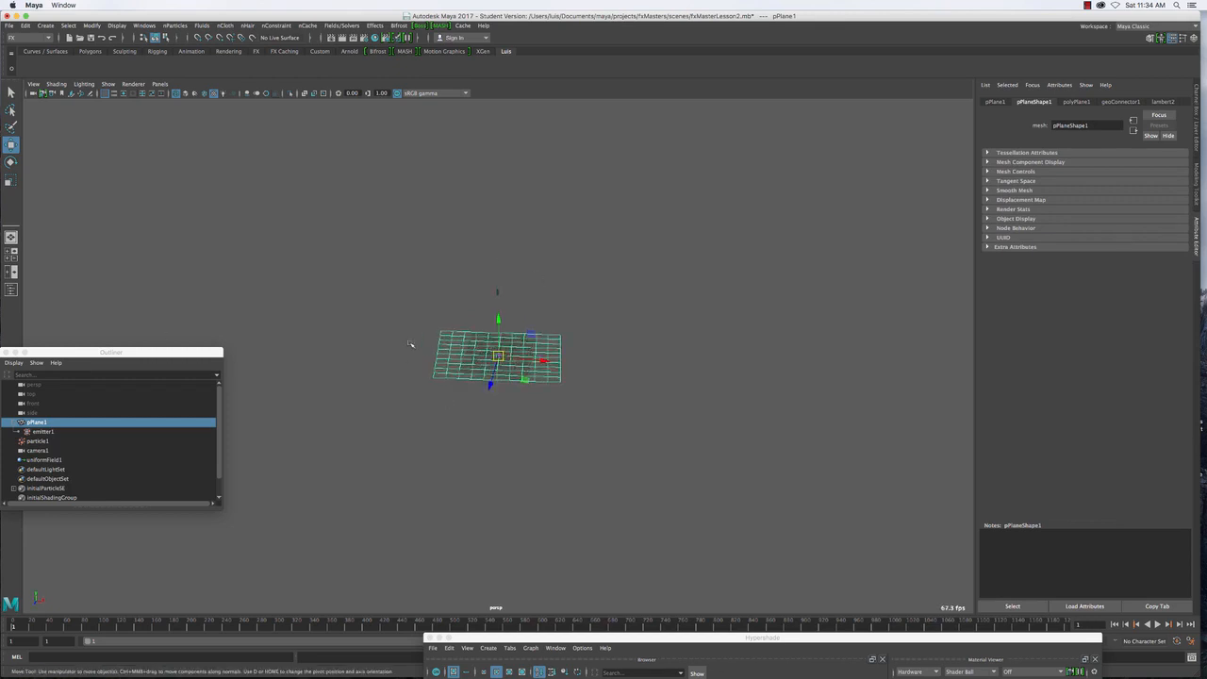
left_click(42, 431)
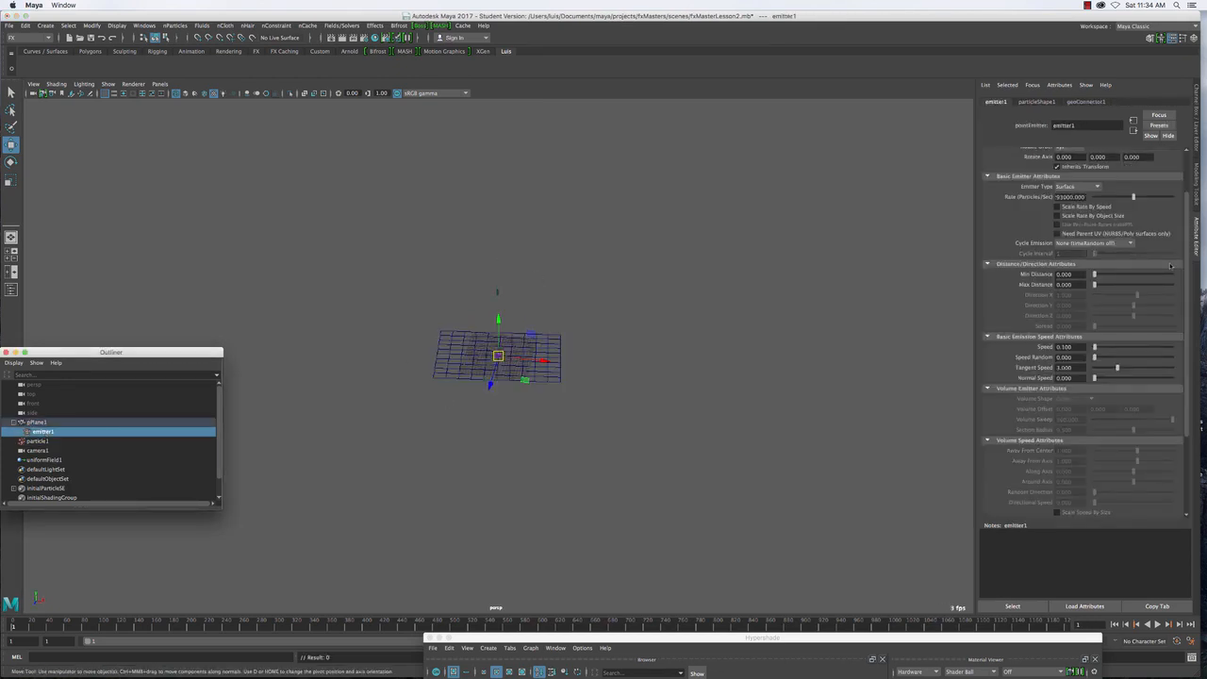
left_click(1197, 115)
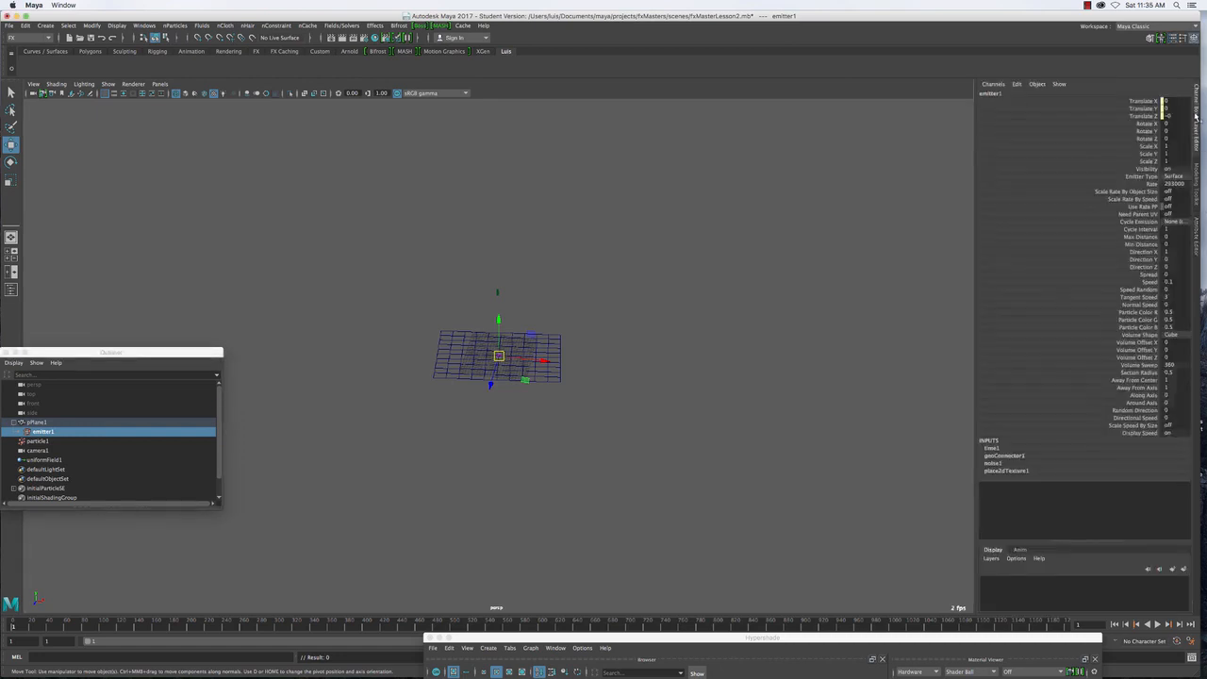
left_click(1197, 236)
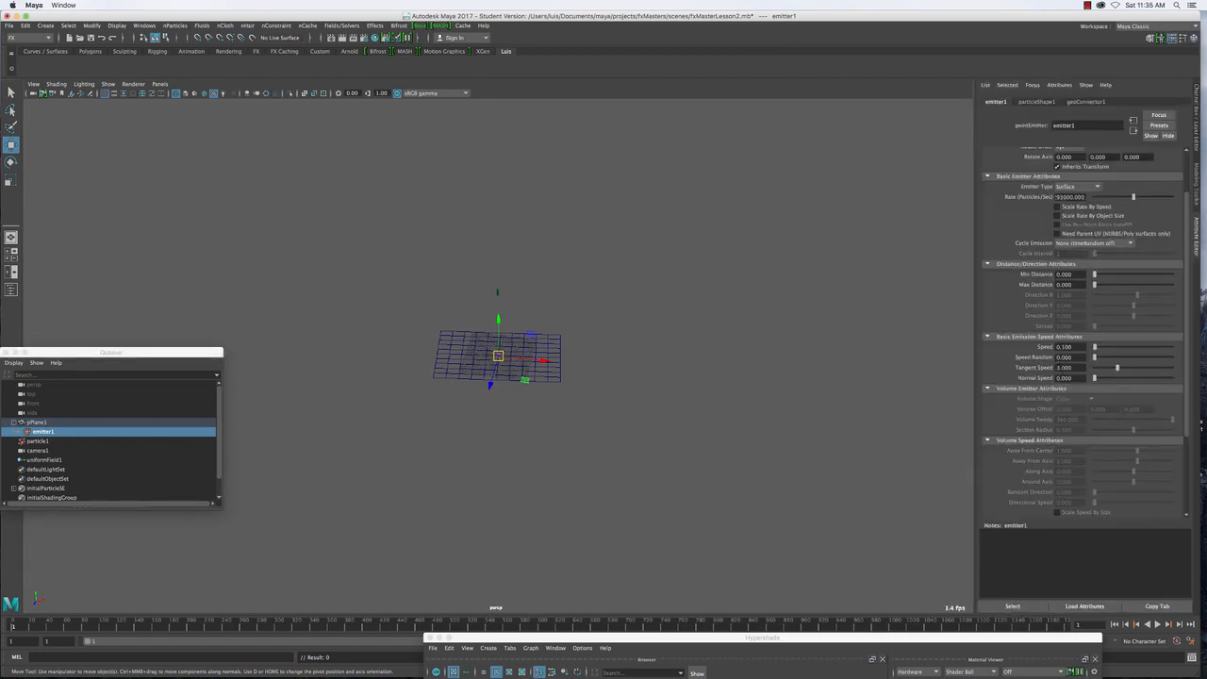
double_click(1068, 378)
type("0")
double_click(1065, 284)
type("10")
key("Return")
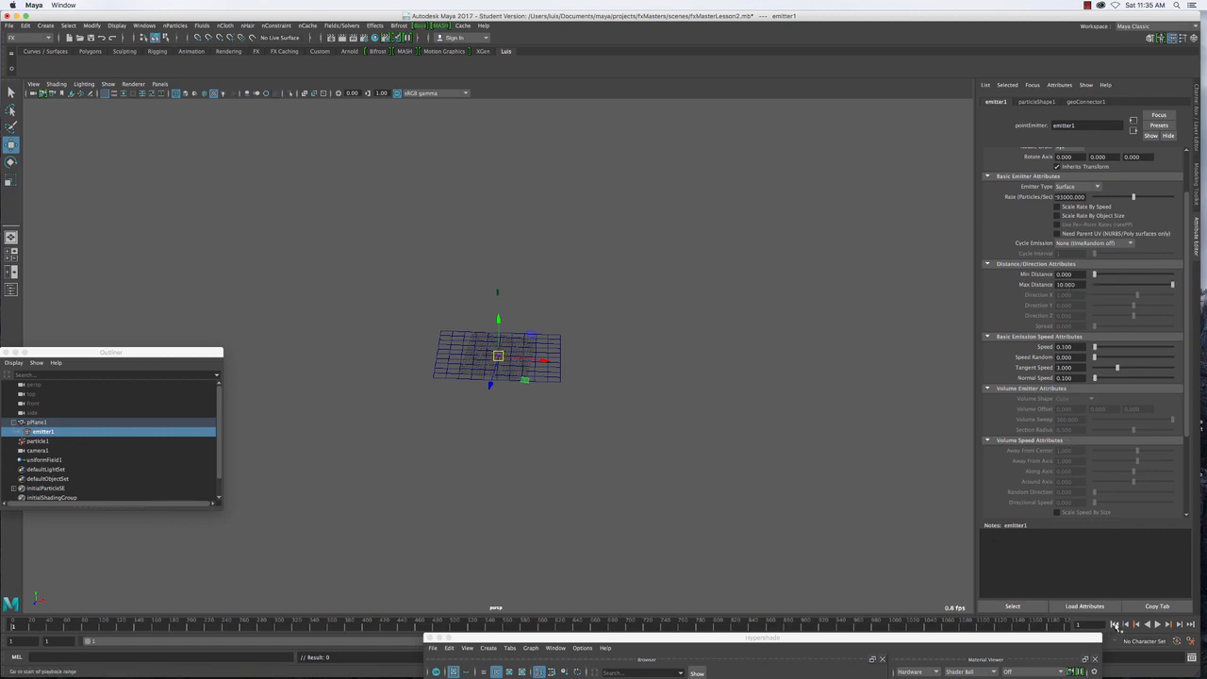
Play the particle simulation and examine the emitted particles' vertical spread above the plane from a low side angle
left_click(1158, 624)
key("Escape")
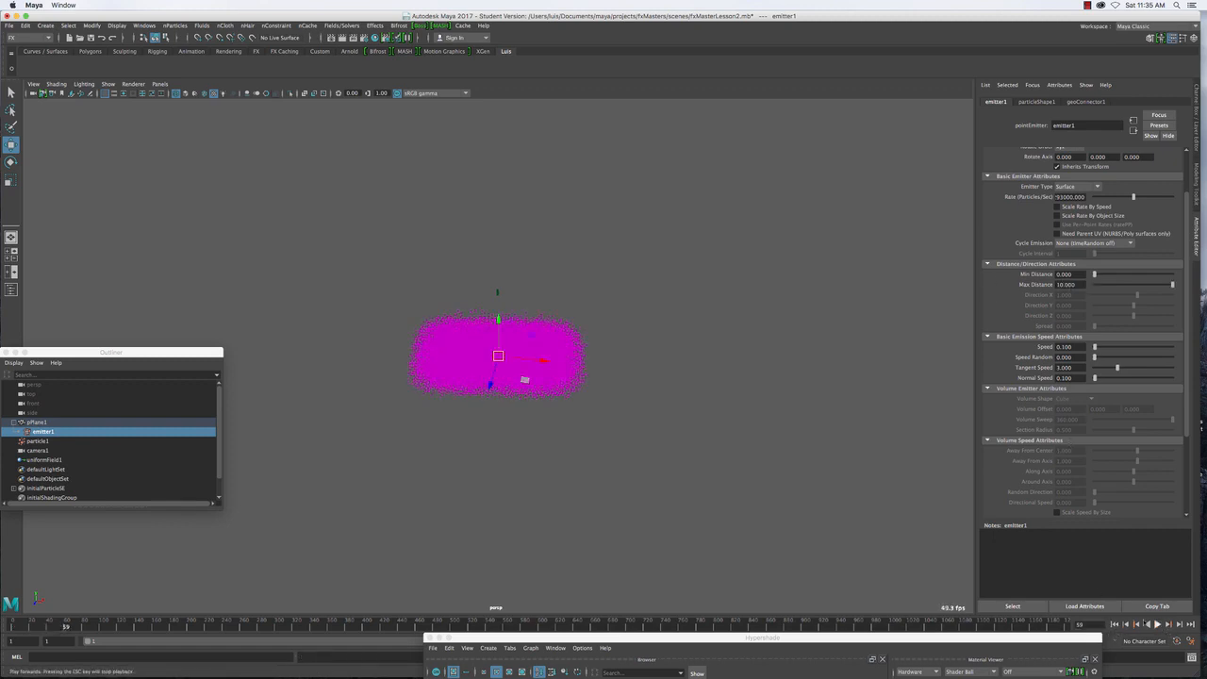
left_click_drag(490, 415, 496, 351, "alt")
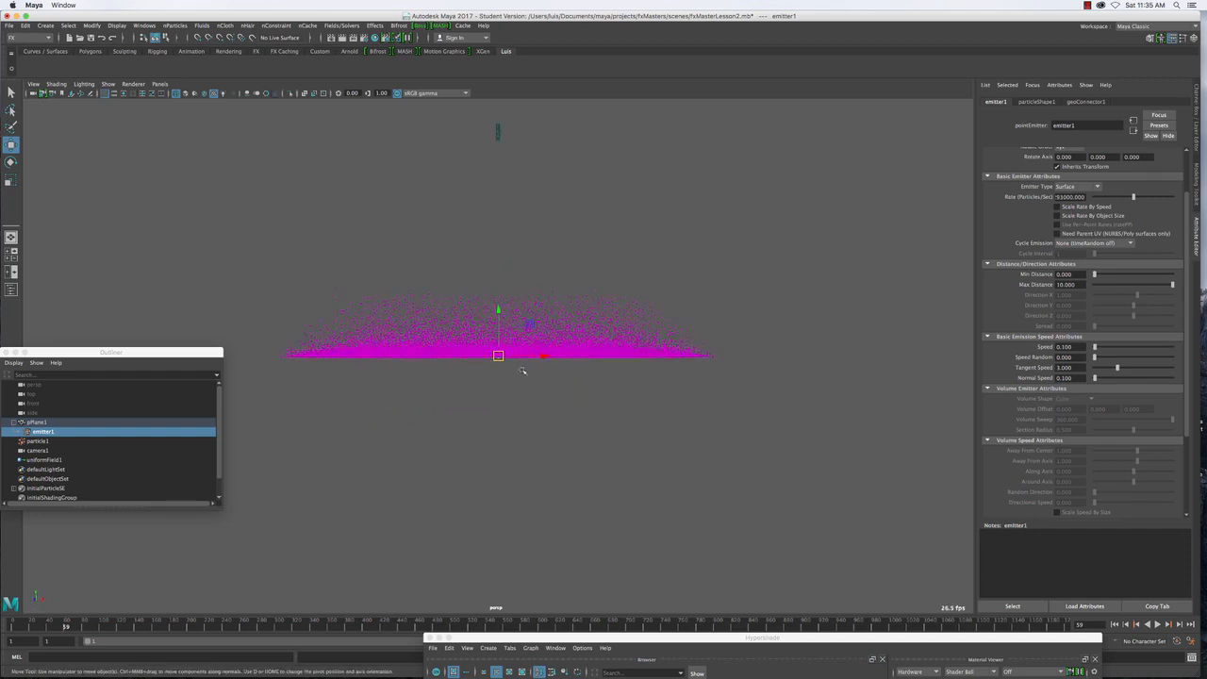
left_click(1158, 624)
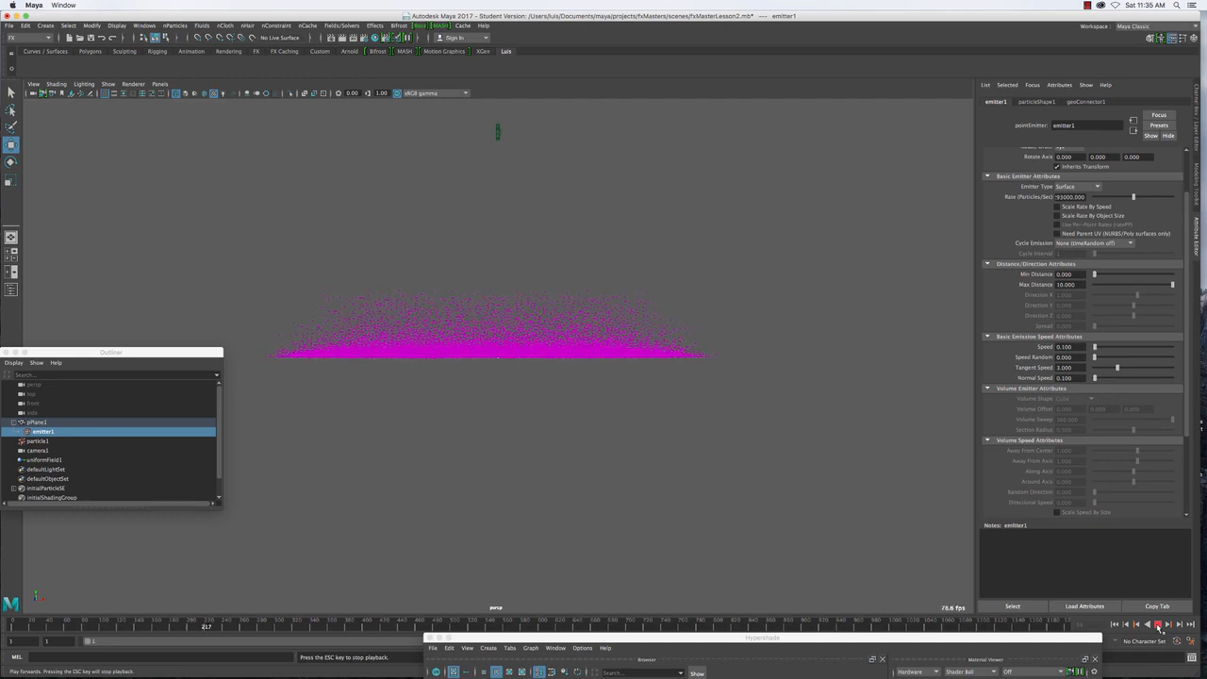
left_click(1158, 624)
mouse_move(566, 351)
left_mouse_down("alt")
mouse_move(547, 365)
mouse_move(569, 348)
left_mouse_up("alt")
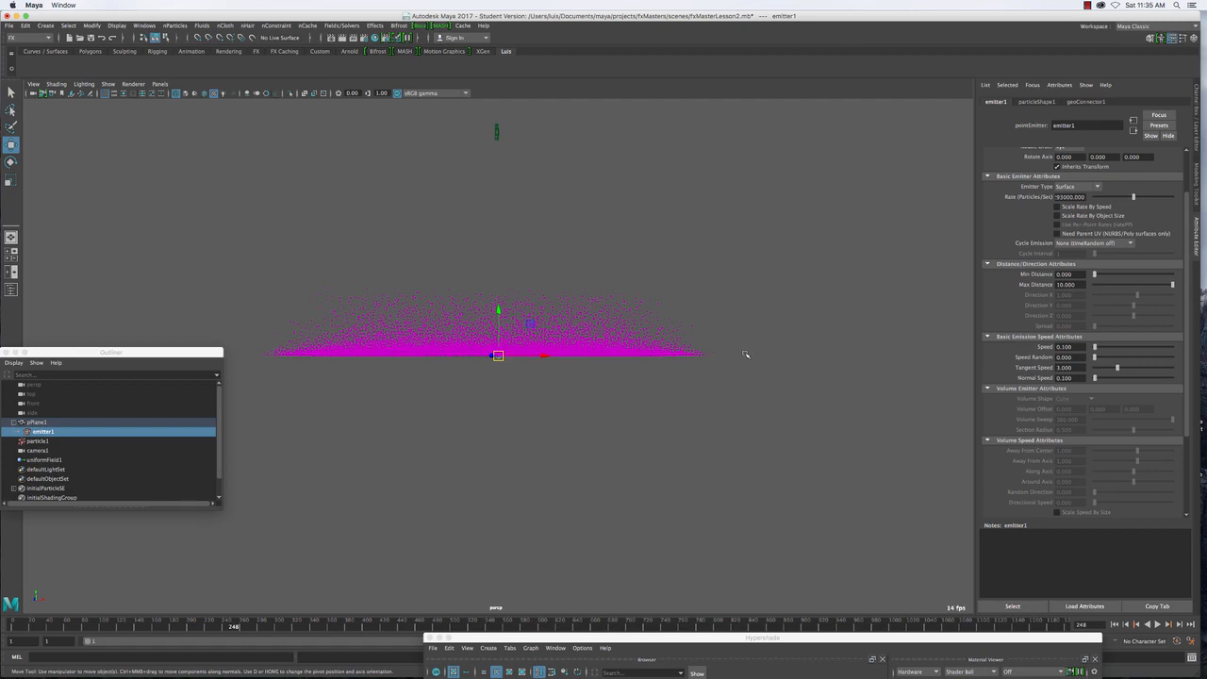
left_click_drag(560, 355, 607, 409)
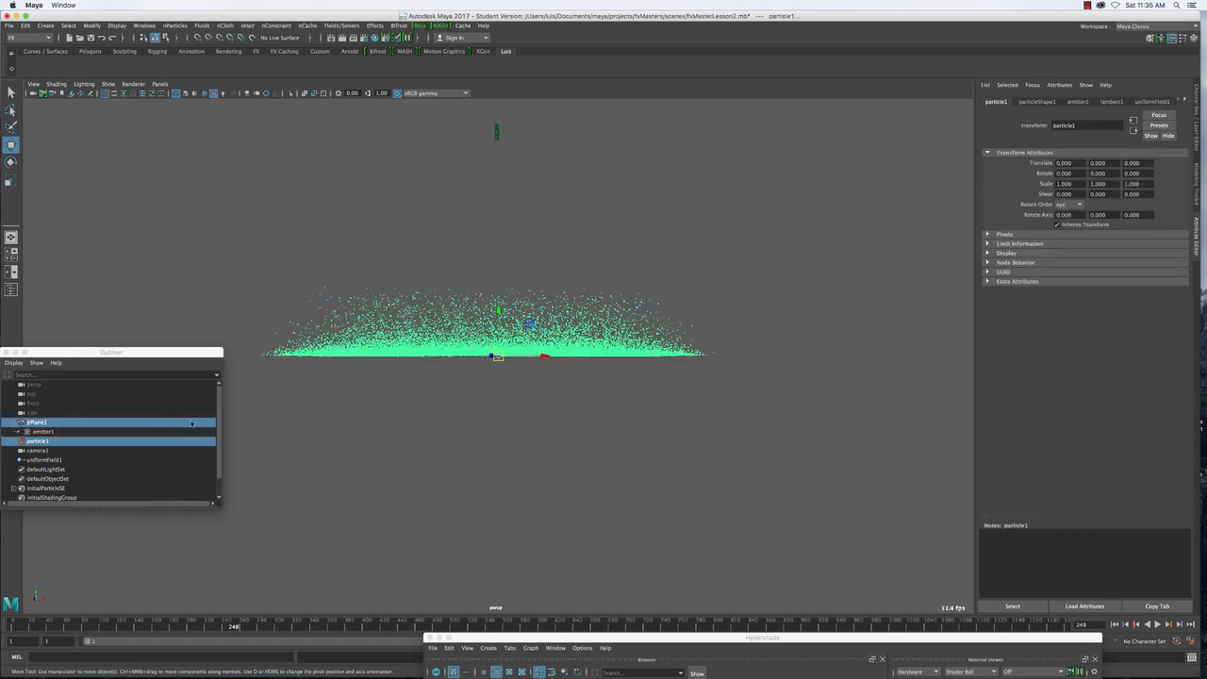
Set emitter1's Min Distance to -10 and replay the simulation from the first frame
left_click(44, 431)
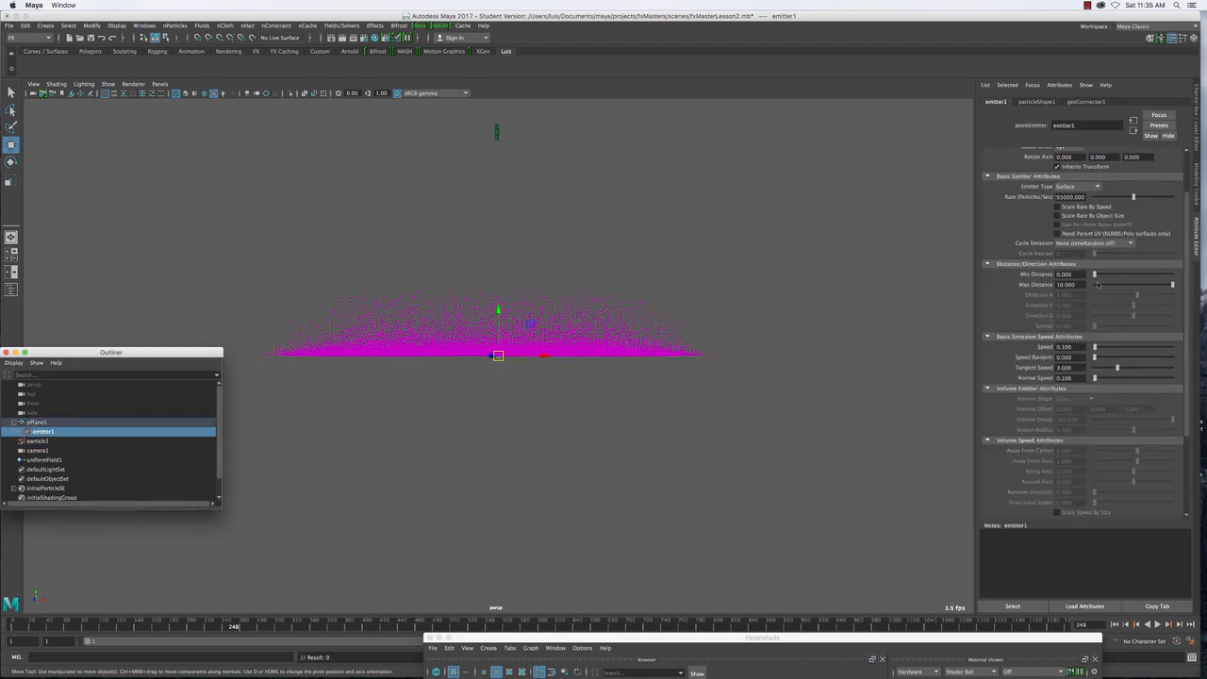
left_click(1077, 274)
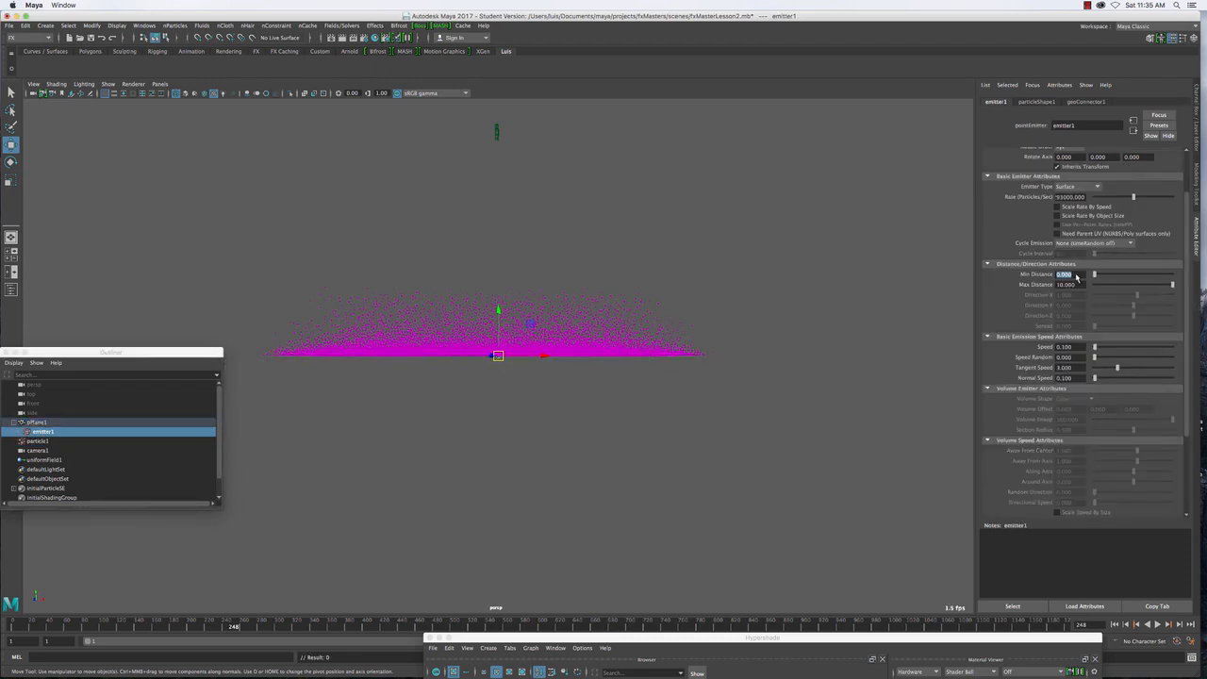
type("-10")
key("Return")
left_click(1115, 625)
left_click(1154, 625)
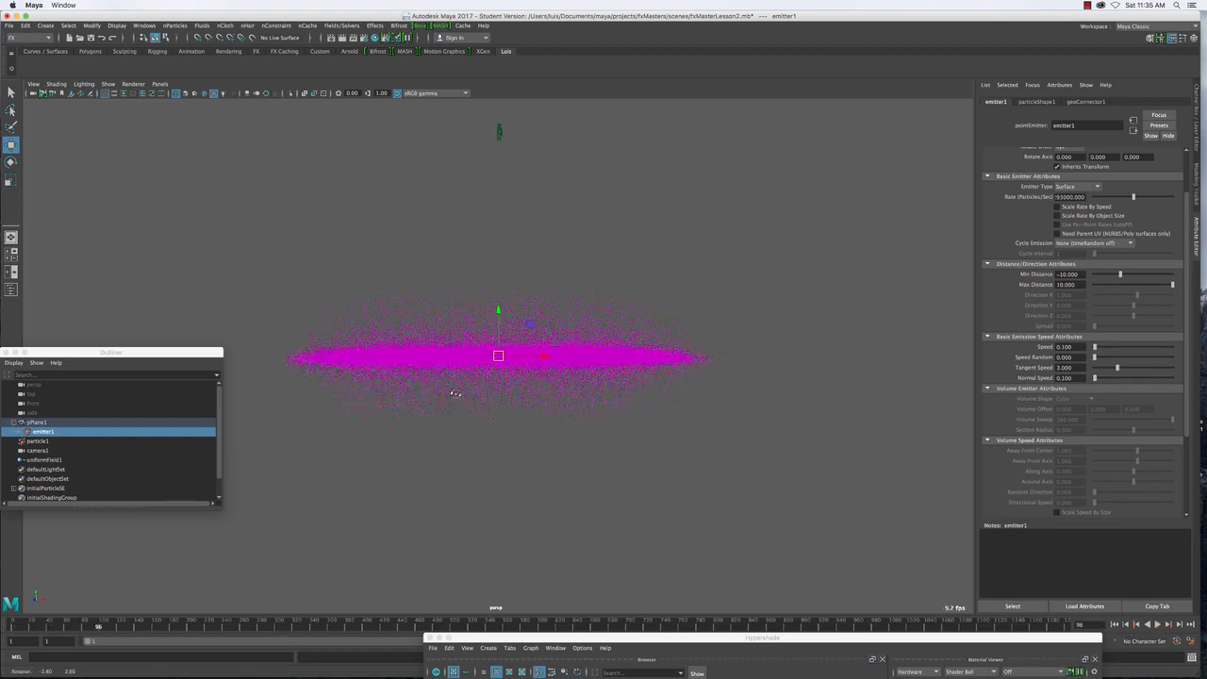
mouse_move(443, 391)
left_mouse_down("alt")
mouse_move(444, 447)
mouse_move(454, 377)
left_mouse_up("alt")
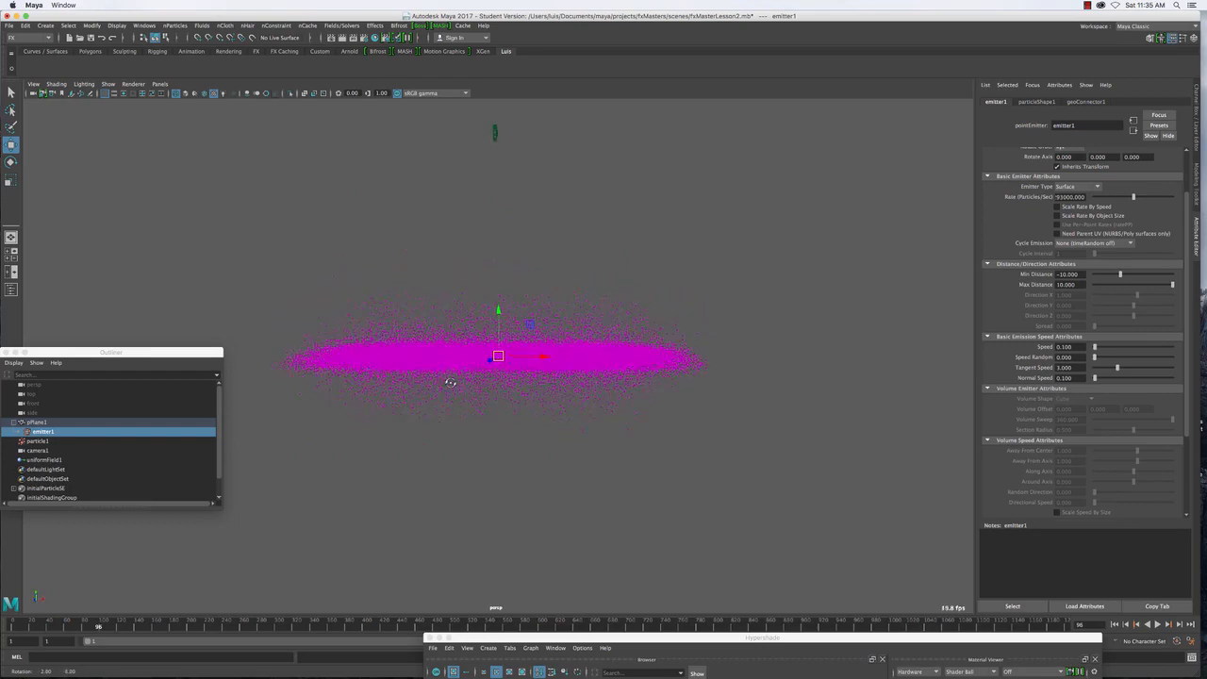
Switch to the side view and set emitter1's Min Distance to -1 and Max Distance to 1
key("space")
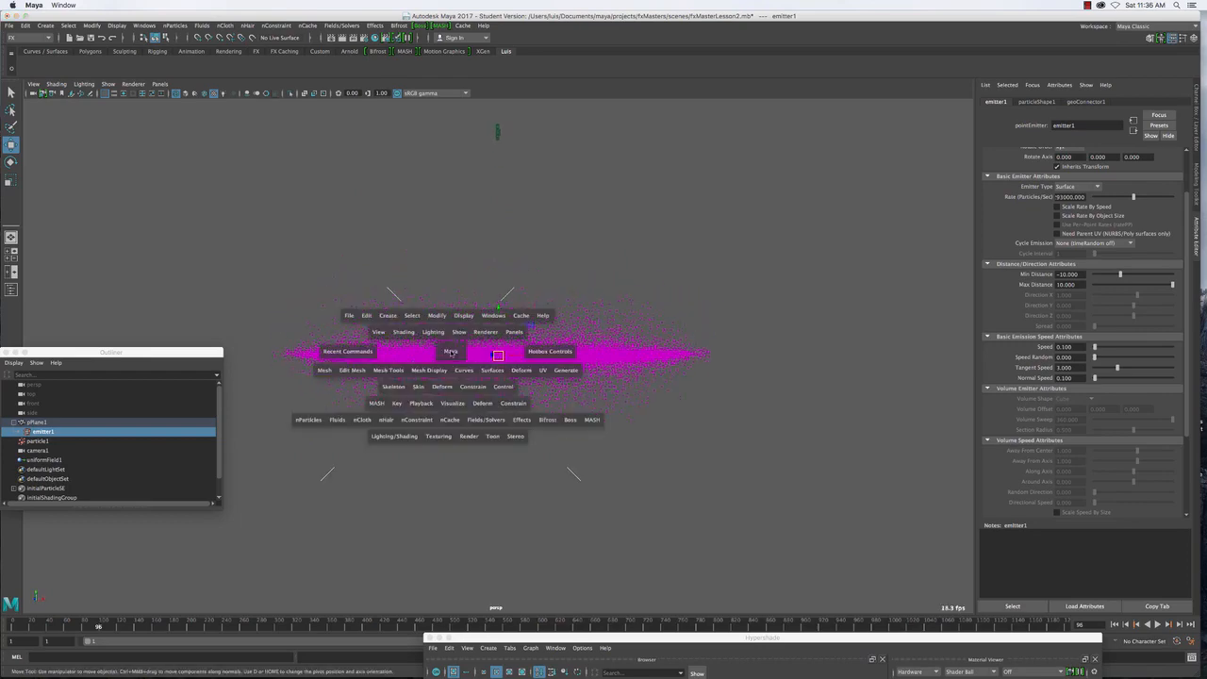
left_click_drag(515, 357, 513, 389, "alt")
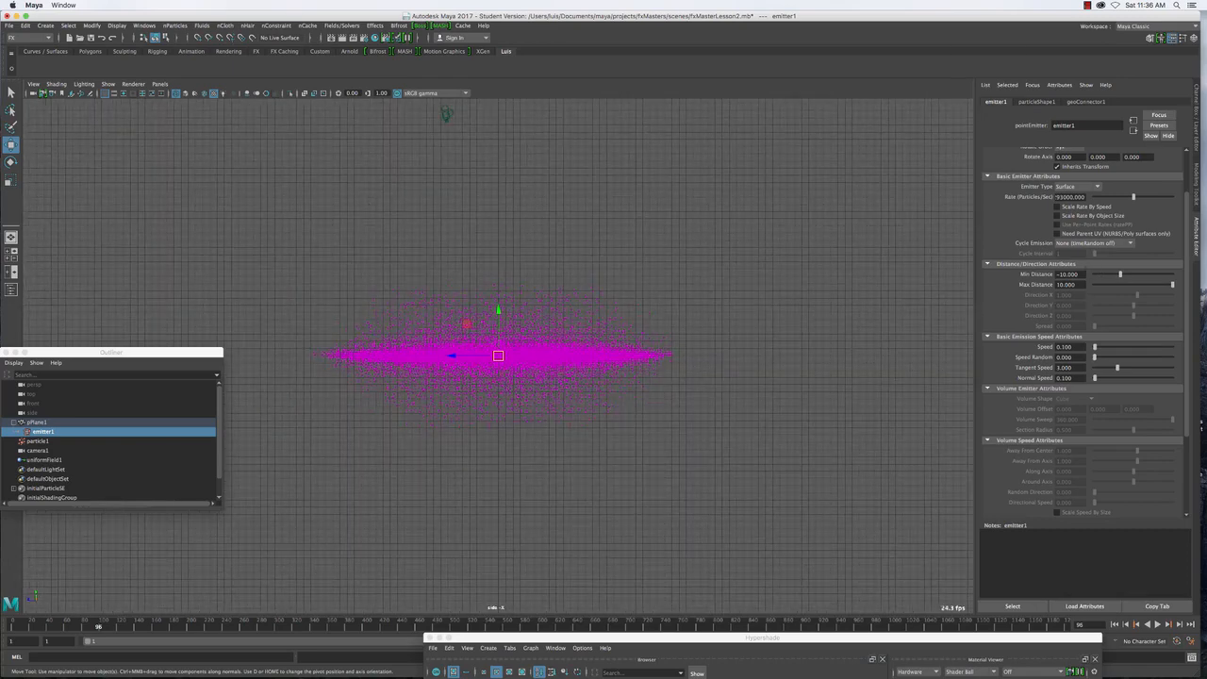
left_click_drag(1081, 274, 1054, 275)
type("-1")
key("Tab")
type("1")
key("Return")
Replay the simulation from the first frame and examine the thickness of the particle layer in side and perspective views
left_click(1117, 624)
left_click(1158, 625)
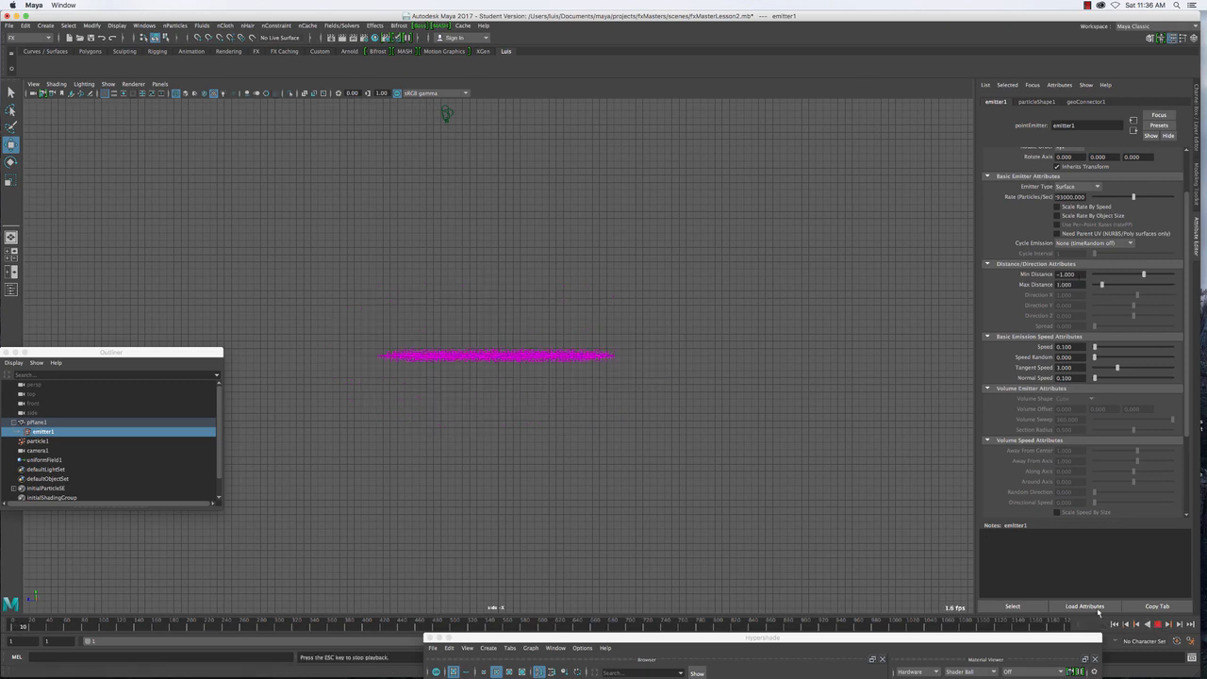
key("Escape")
left_click_drag(528, 394, 526, 453, "alt")
key("space")
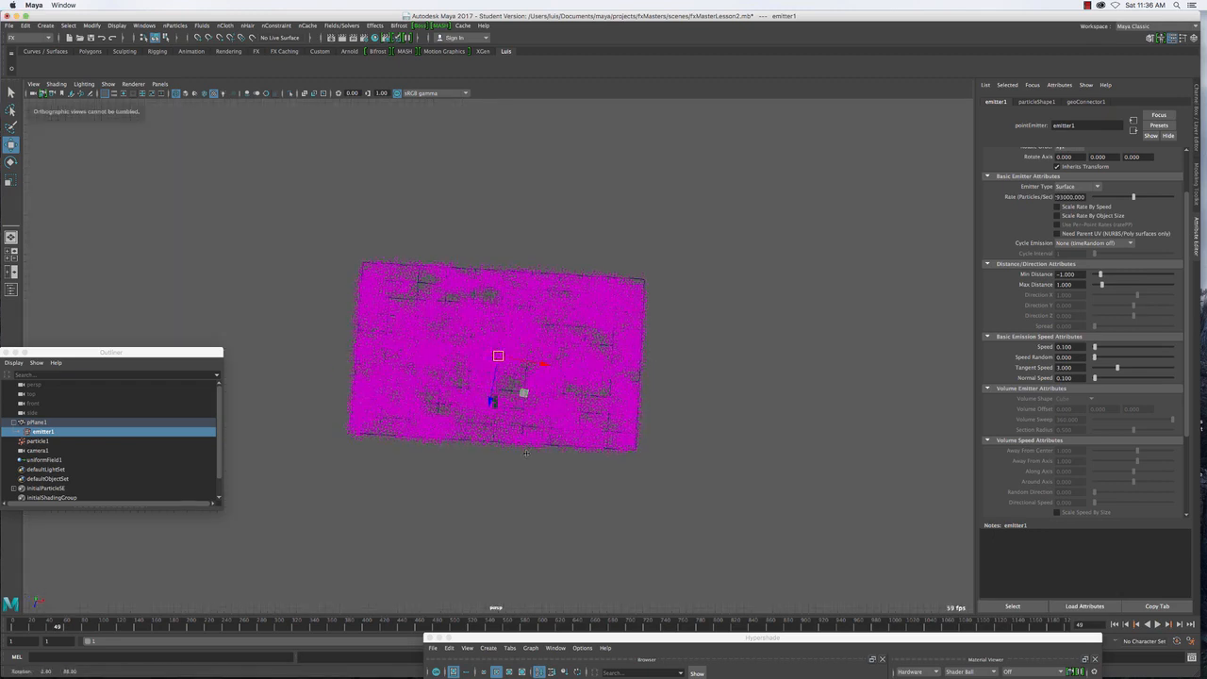
left_click(160, 84)
mouse_move(187, 94)
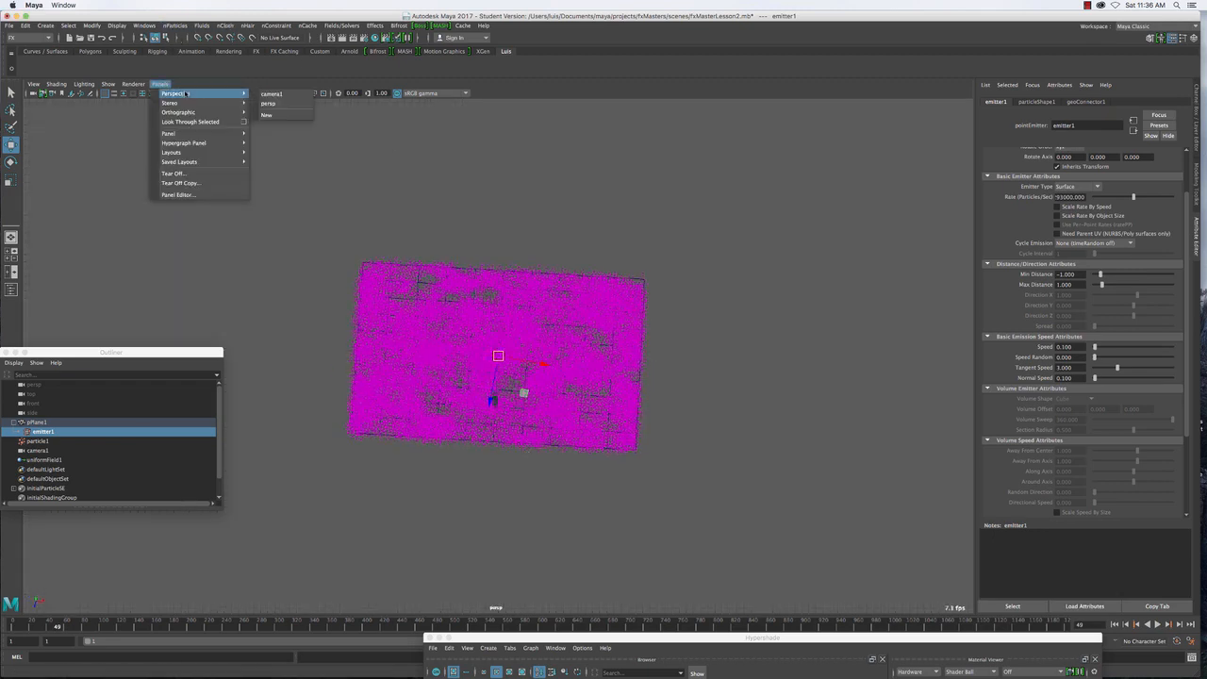
left_click(540, 229)
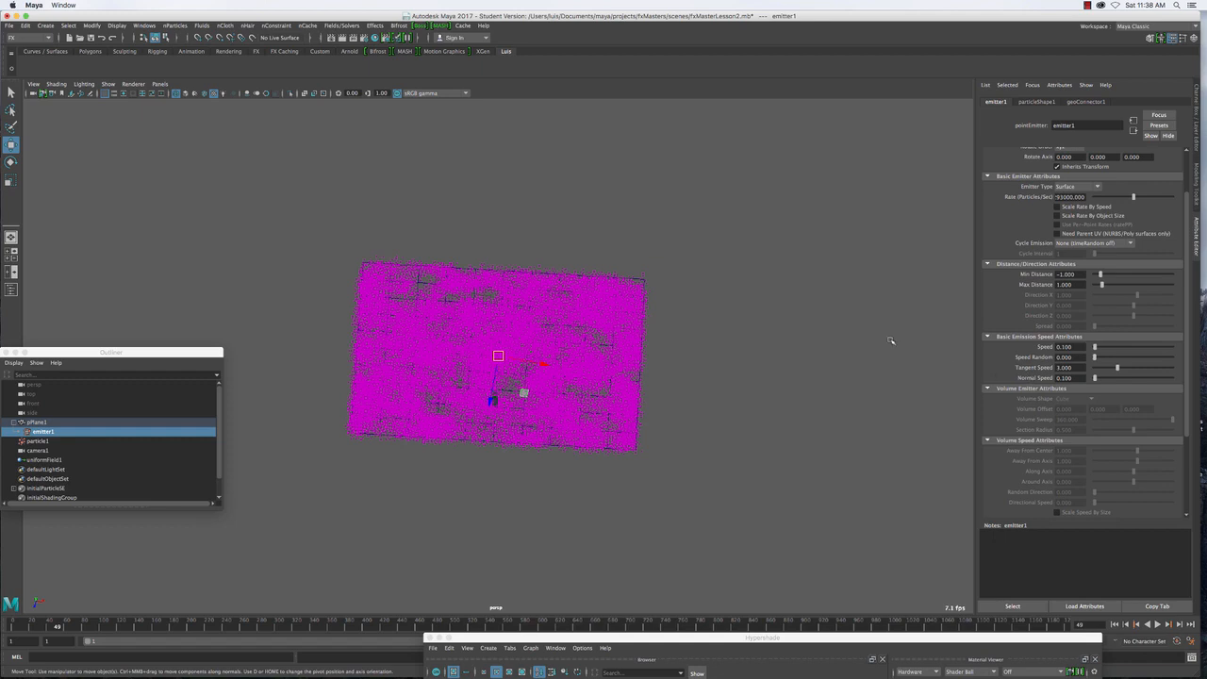
left_click_drag(597, 378, 578, 323, "alt")
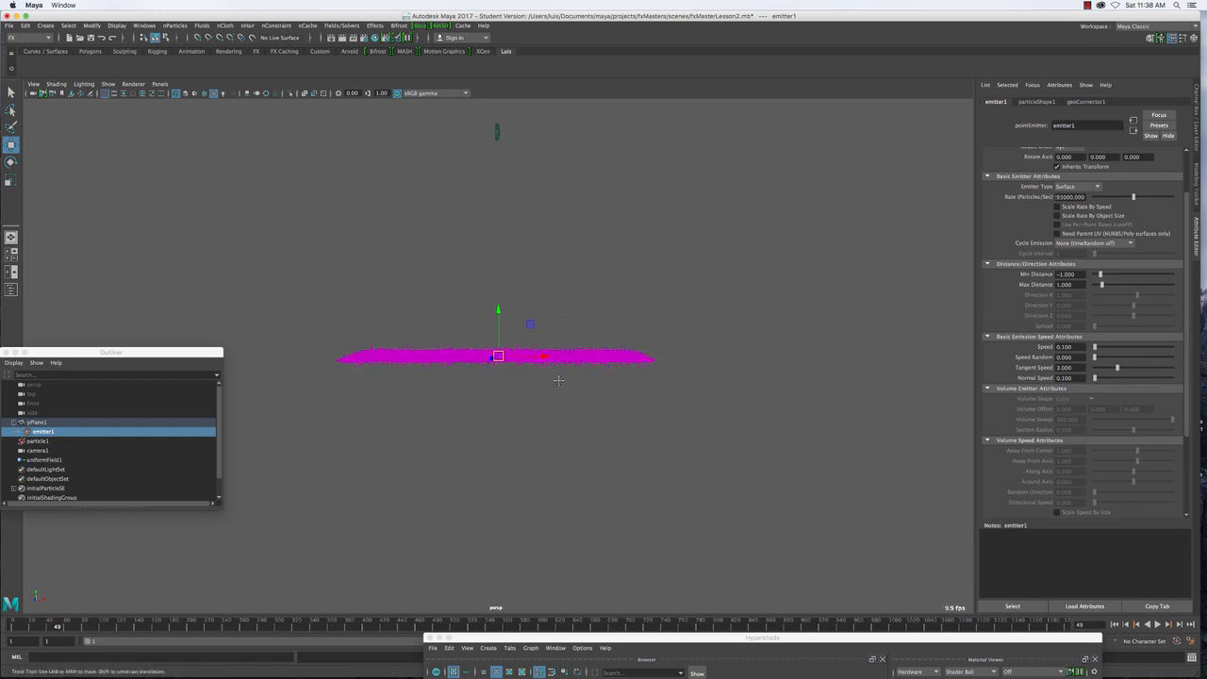
left_click_drag(557, 377, 723, 251, "alt")
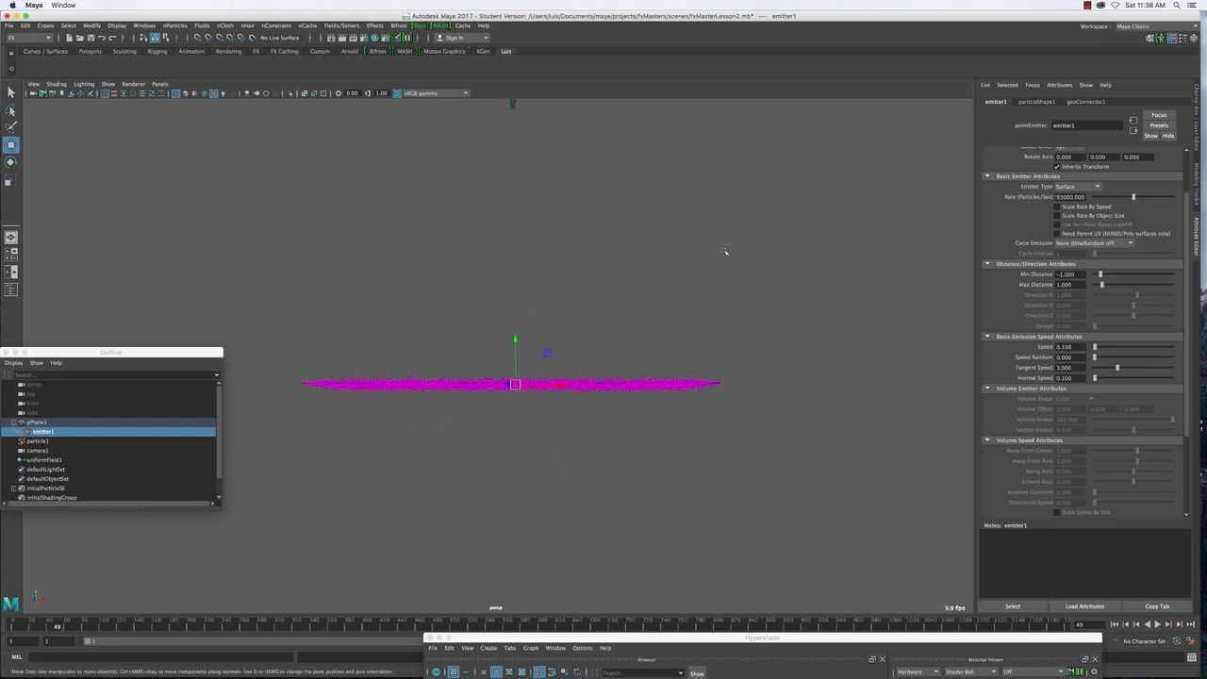
Look through camera1 and hide polygons in the viewport
left_click(161, 84)
mouse_move(175, 93)
left_click(274, 102)
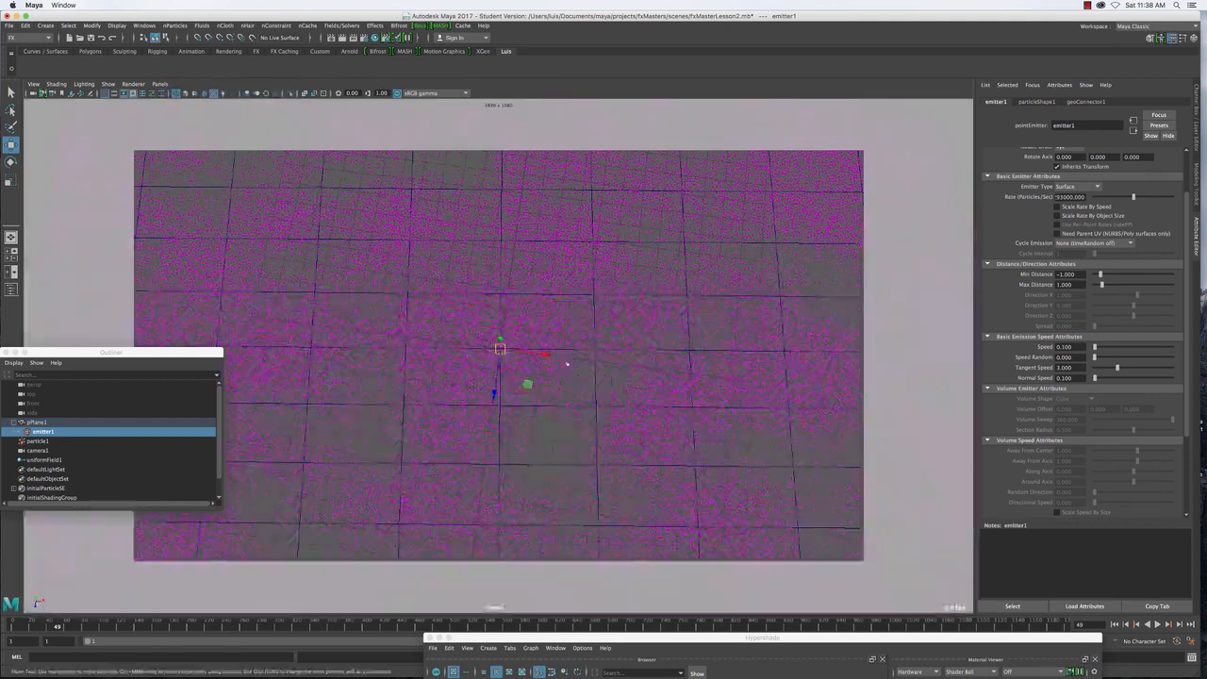
left_click(109, 84)
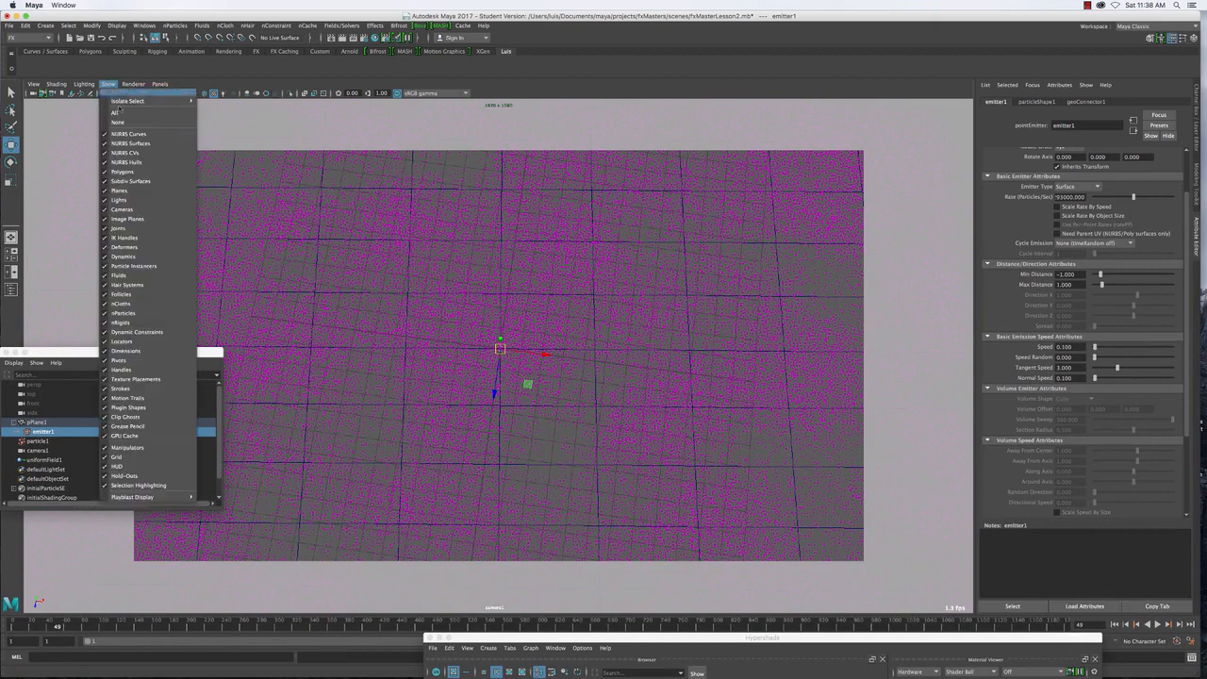
left_click(122, 173)
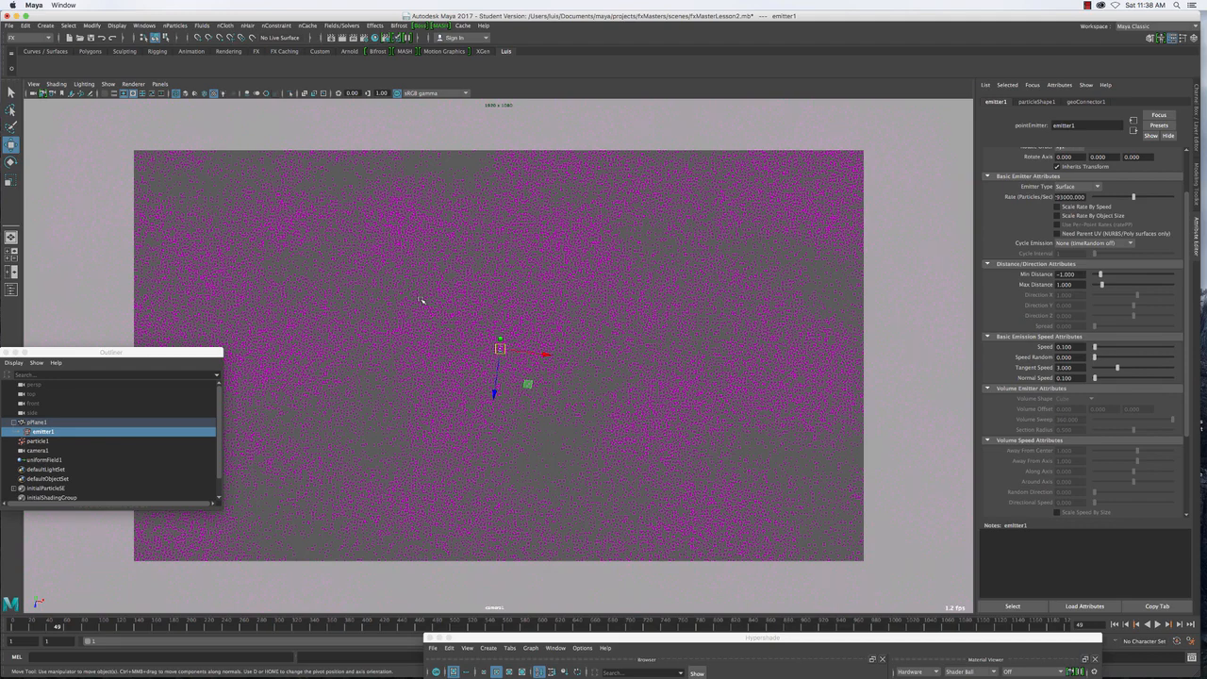
Select the particle object and replay the simulation from the first frame to check its motion through the camera
left_click(537, 272)
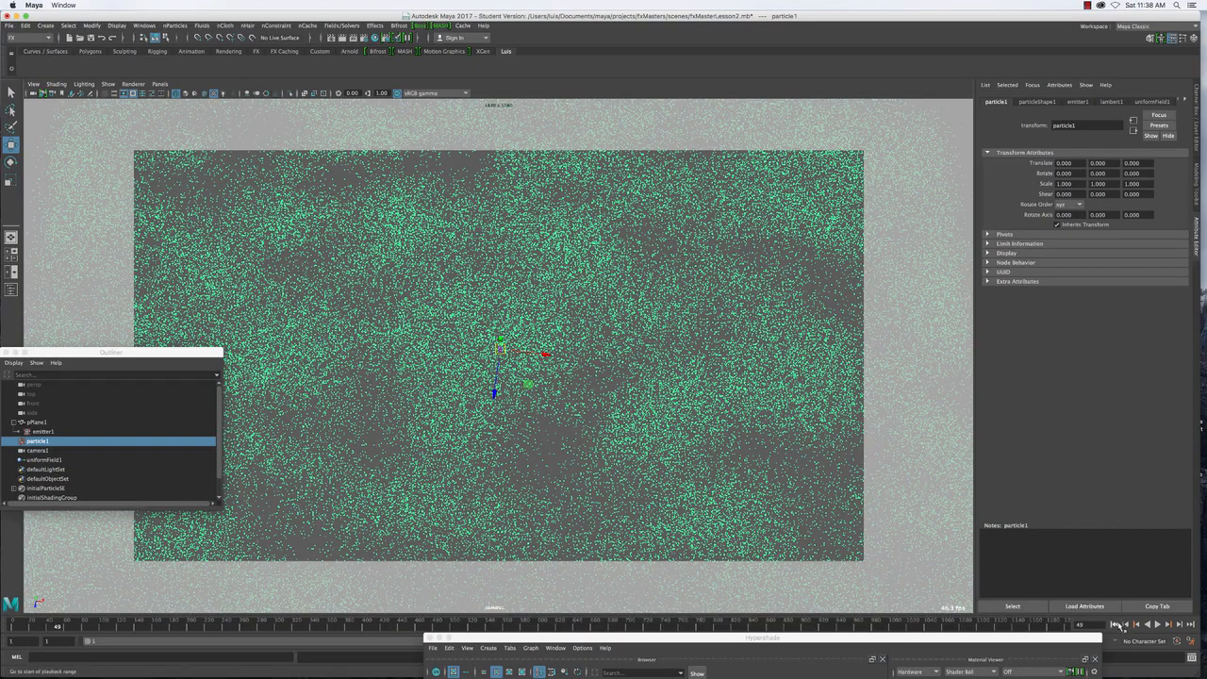
left_click(1115, 625)
left_click(1158, 624)
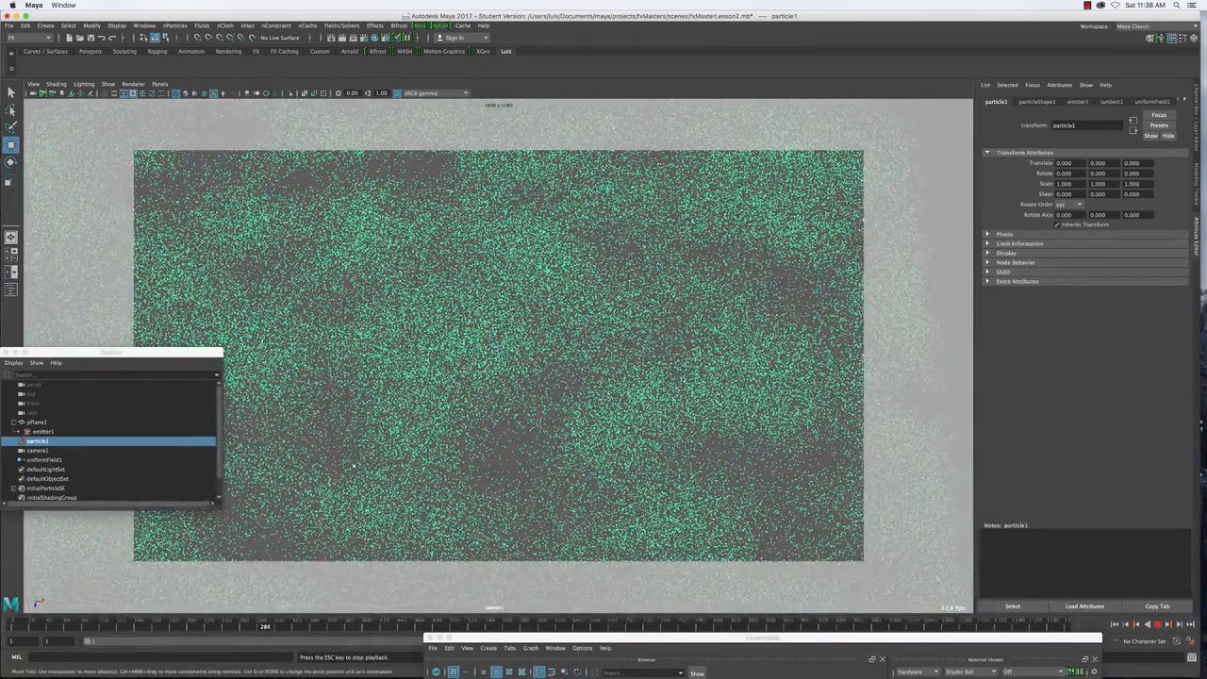
key("Escape")
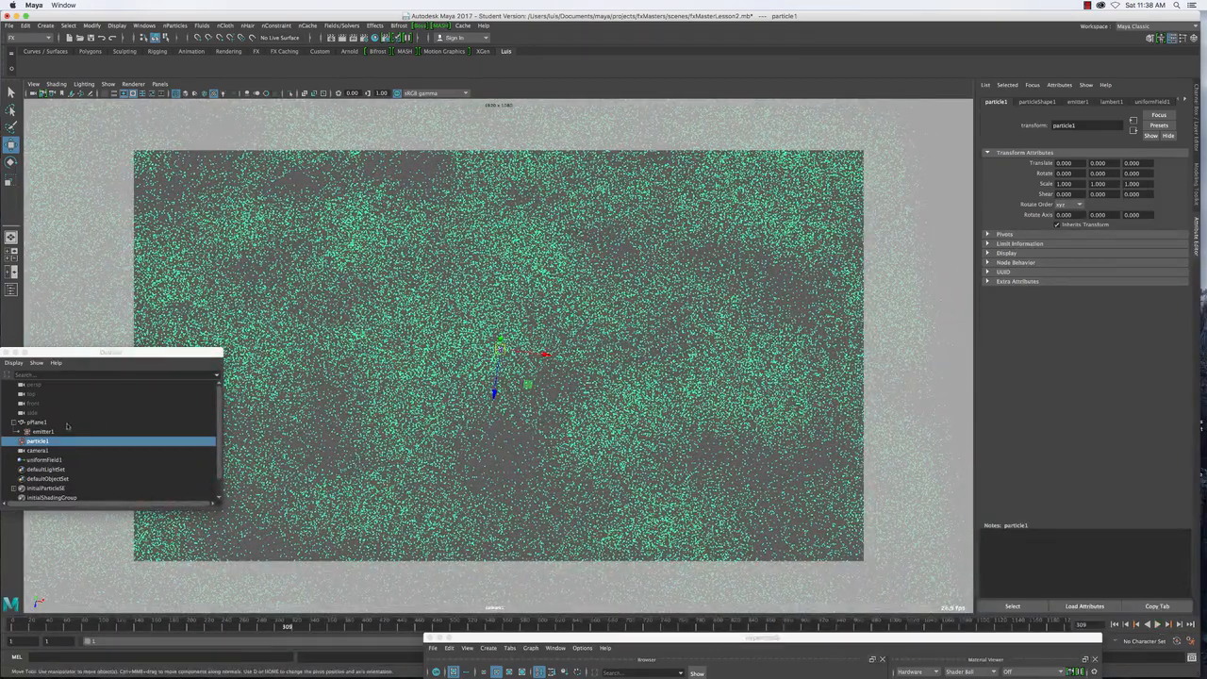
Set emitter1's Tangent Speed to 0
left_click(66, 430)
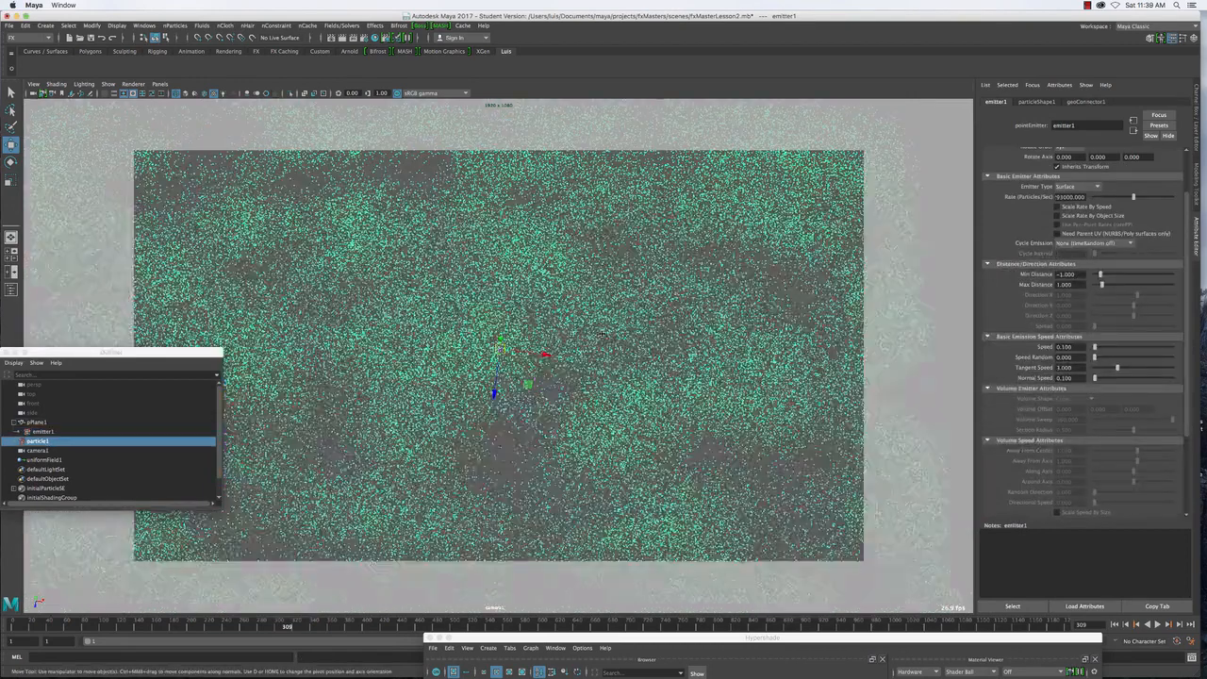
left_click(44, 431)
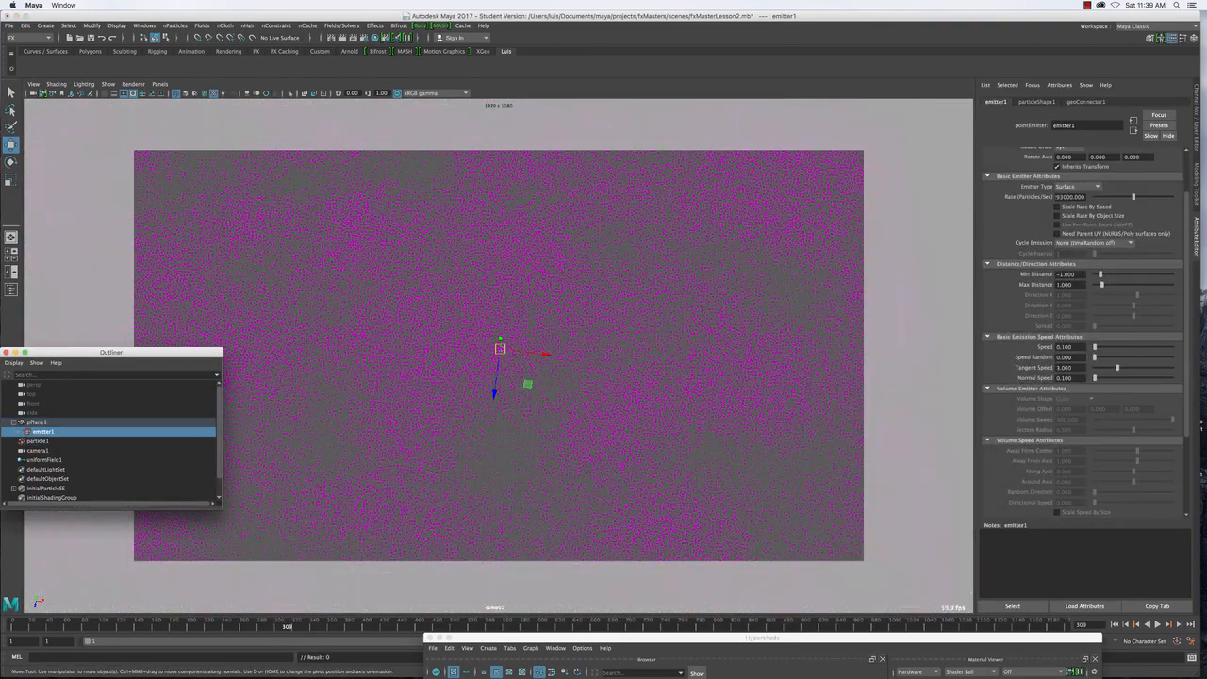
left_click(1066, 367)
type("0")
key("Return")
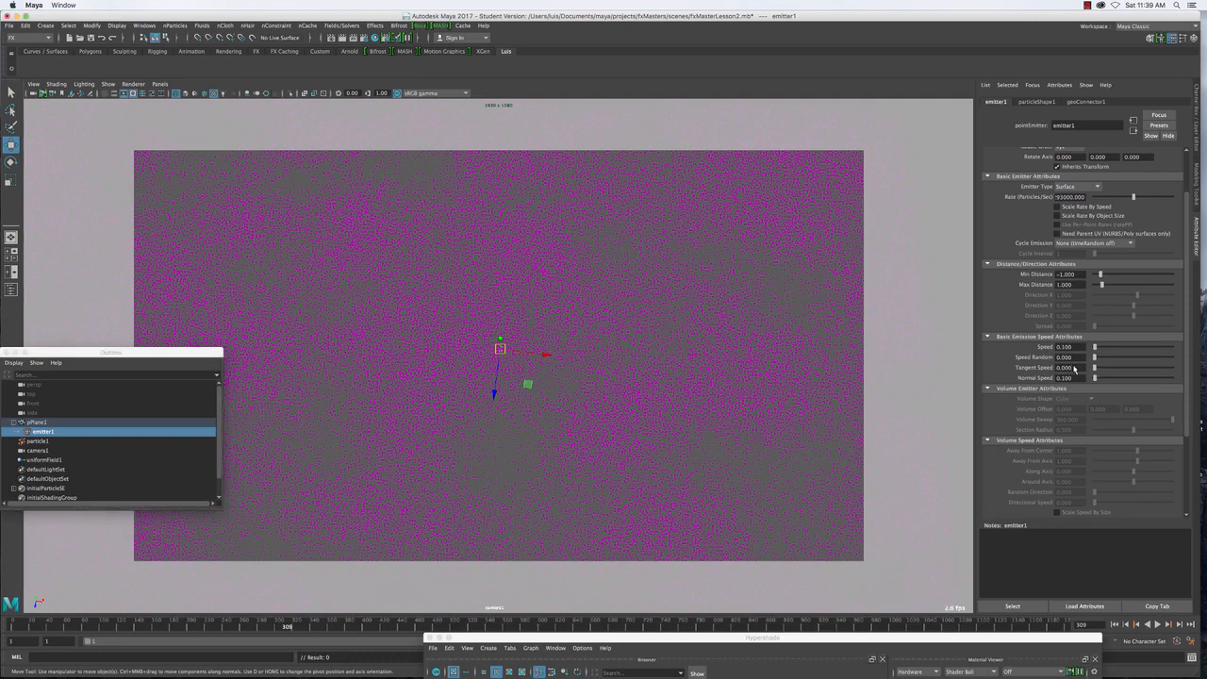
Replay the simulation from the first frame, select the particle object and continue playback to examine the particles' drift
left_click(1122, 624)
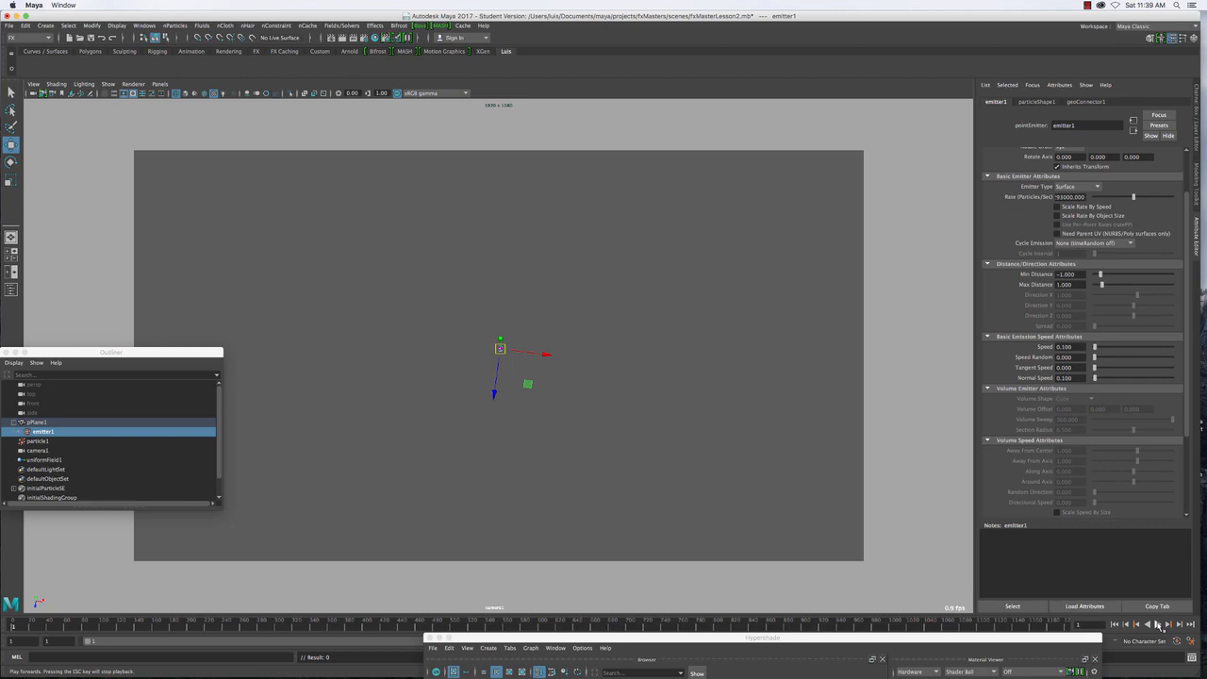
left_click(1158, 624)
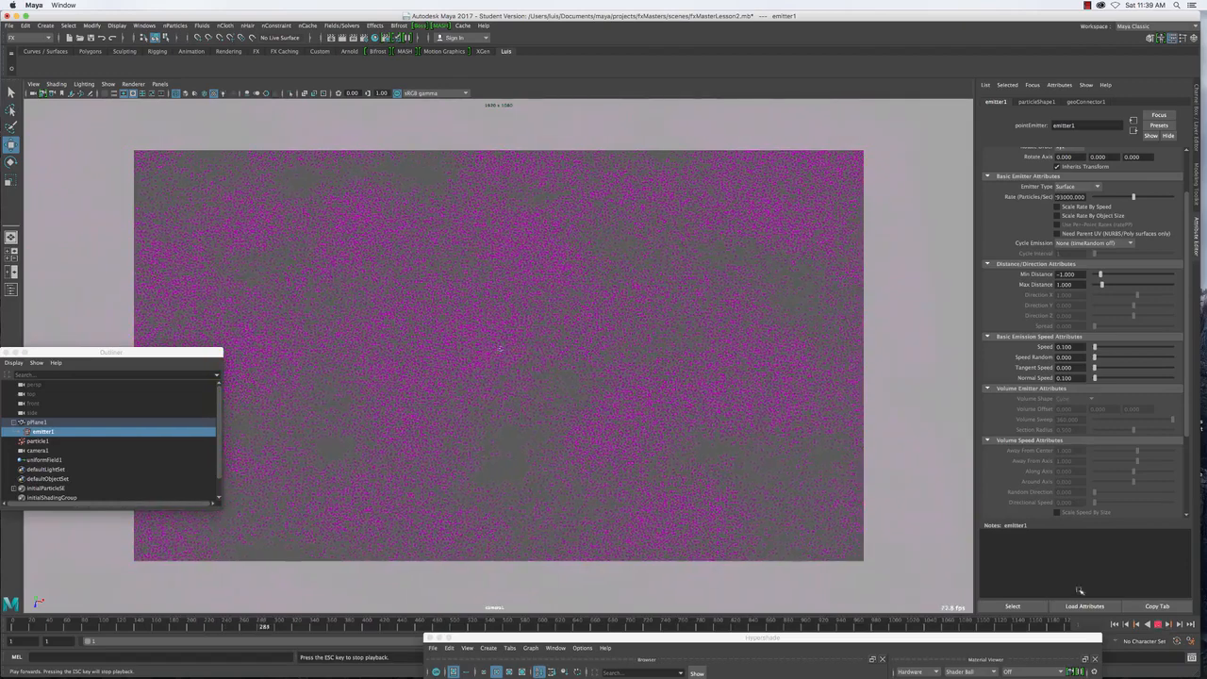
key("Escape")
left_click(328, 266)
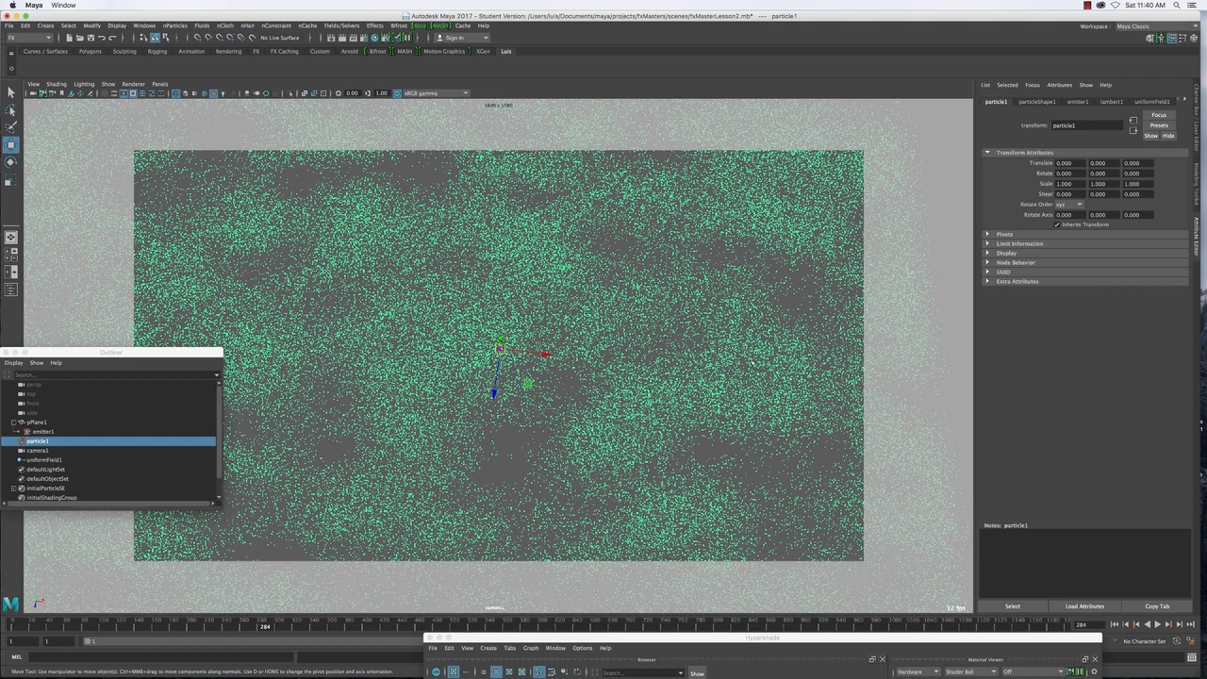
left_click(1159, 625)
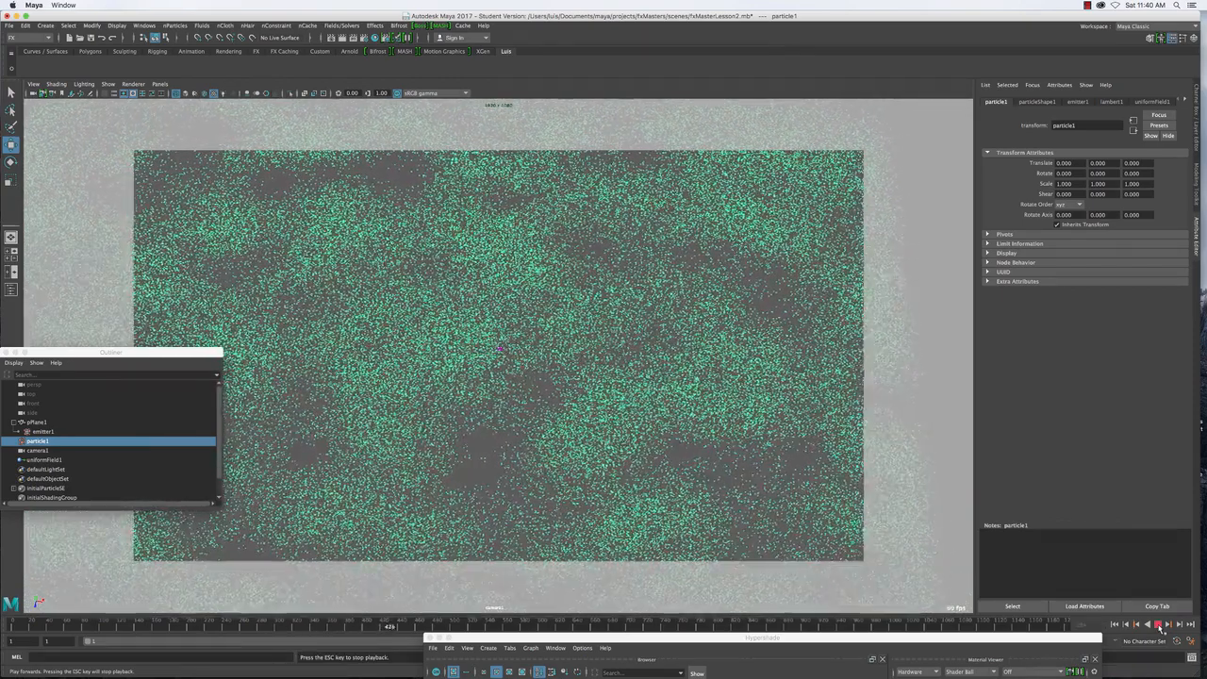
Stop playback, change particleShape1's Particle Render Type to Numeric and add the attributes for the current render type
left_click(1159, 625)
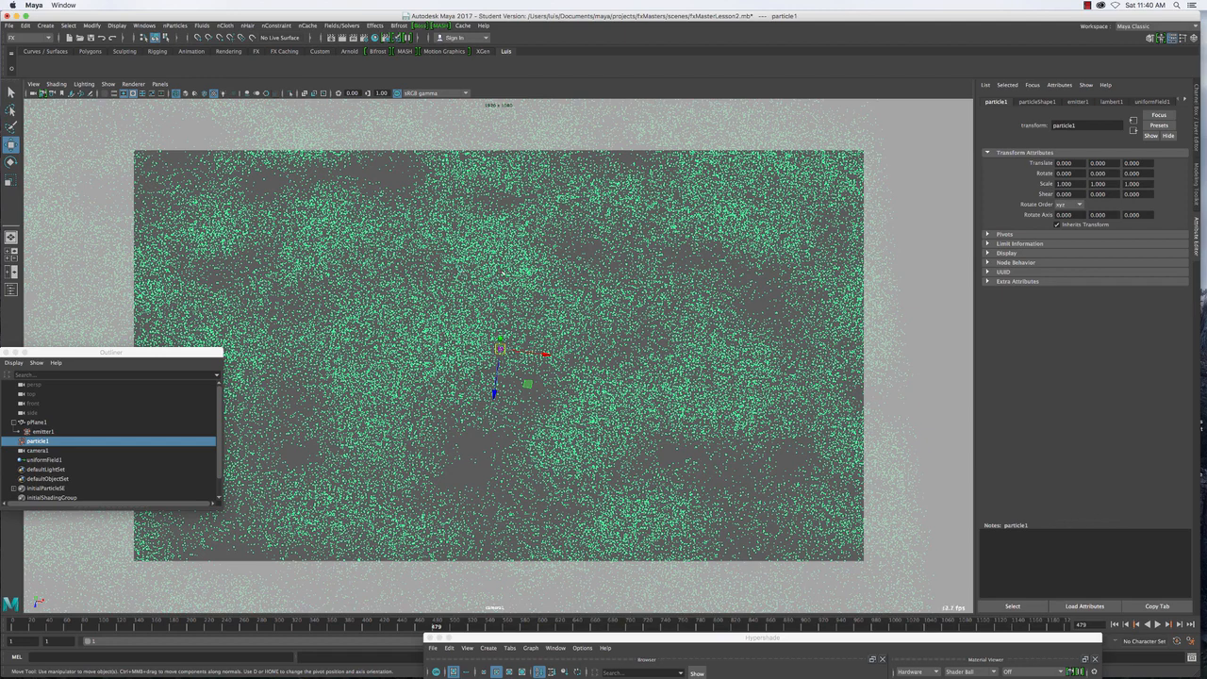
left_click(1038, 102)
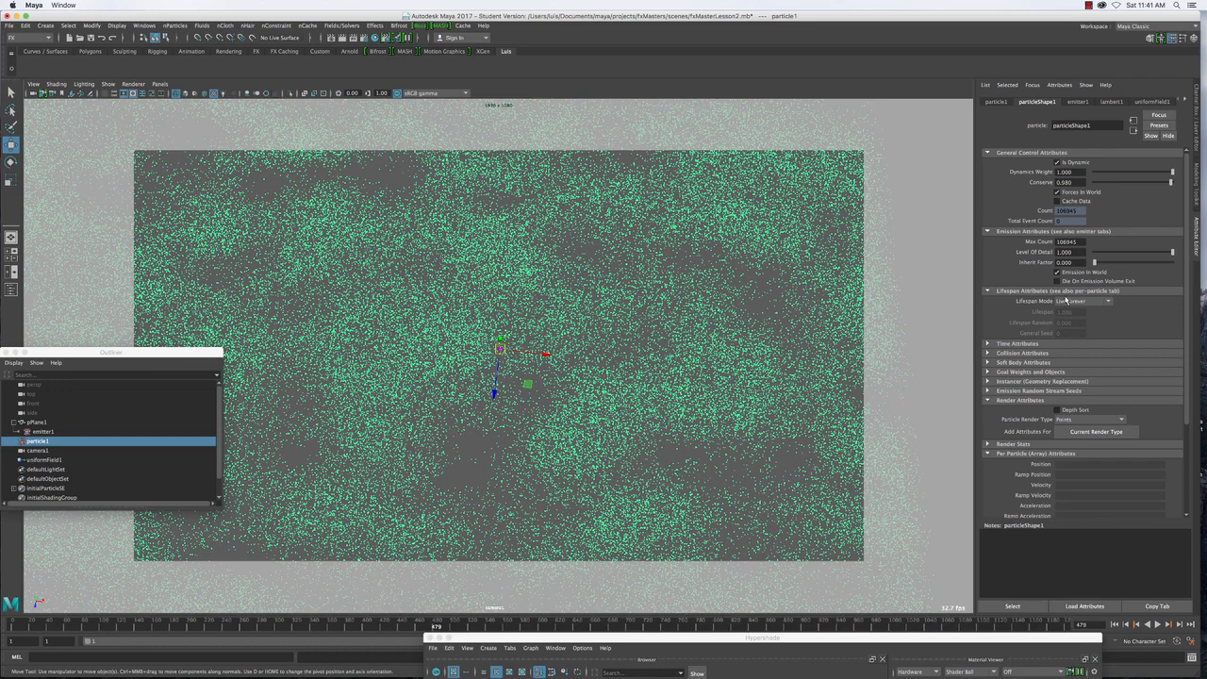
scroll(1027, 373, "down", 3)
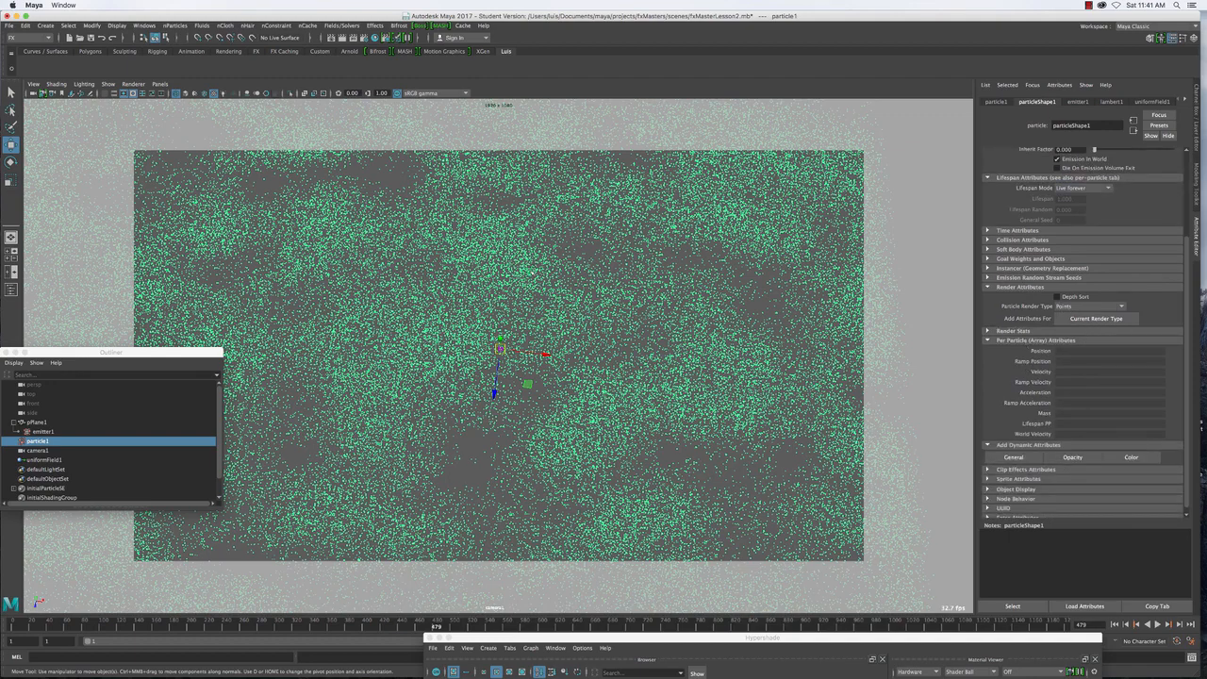
left_click(1063, 307)
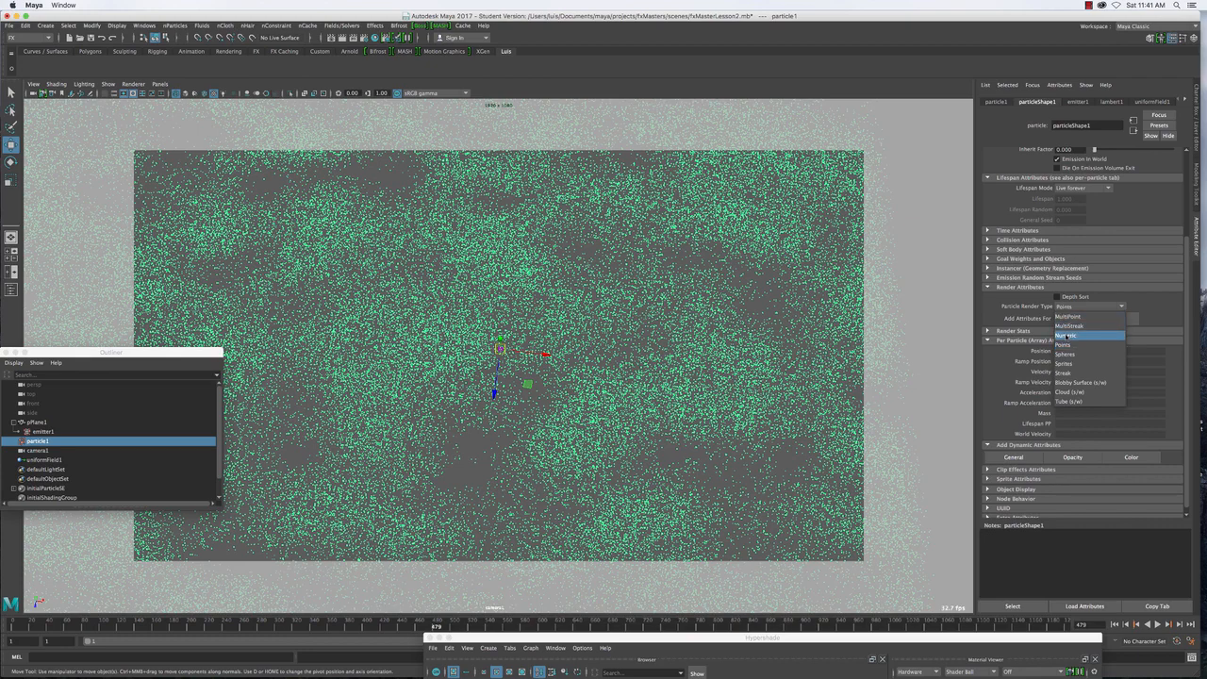
left_click(1065, 336)
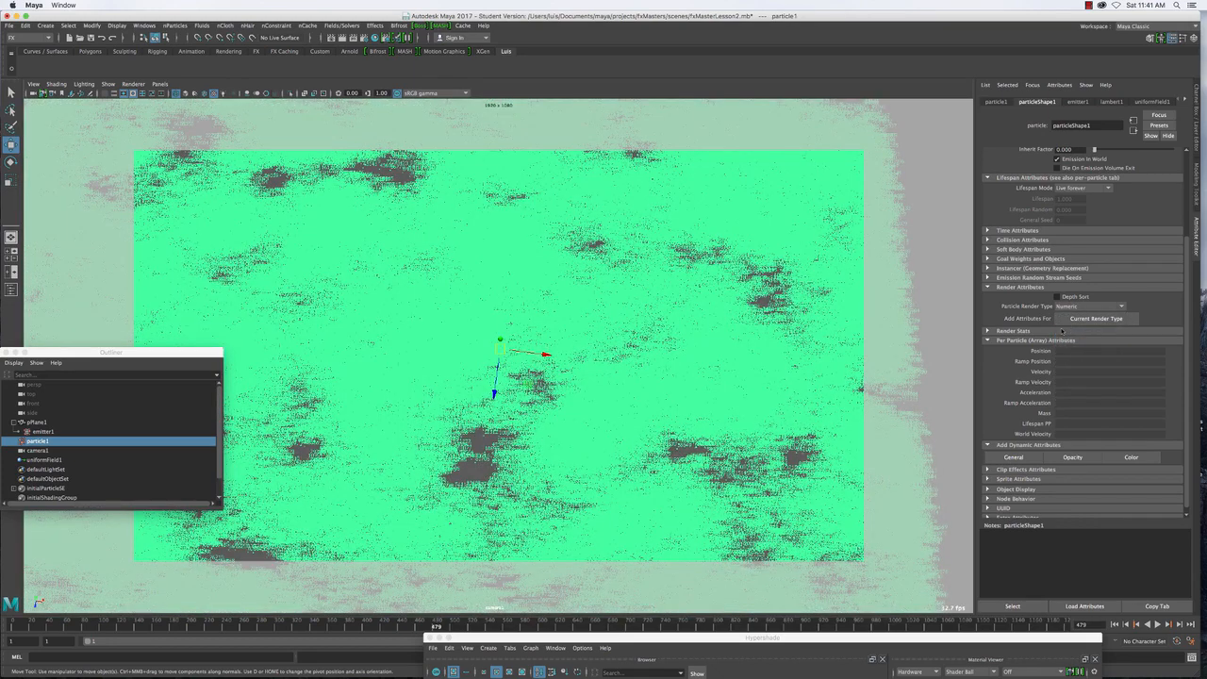
left_click(1066, 319)
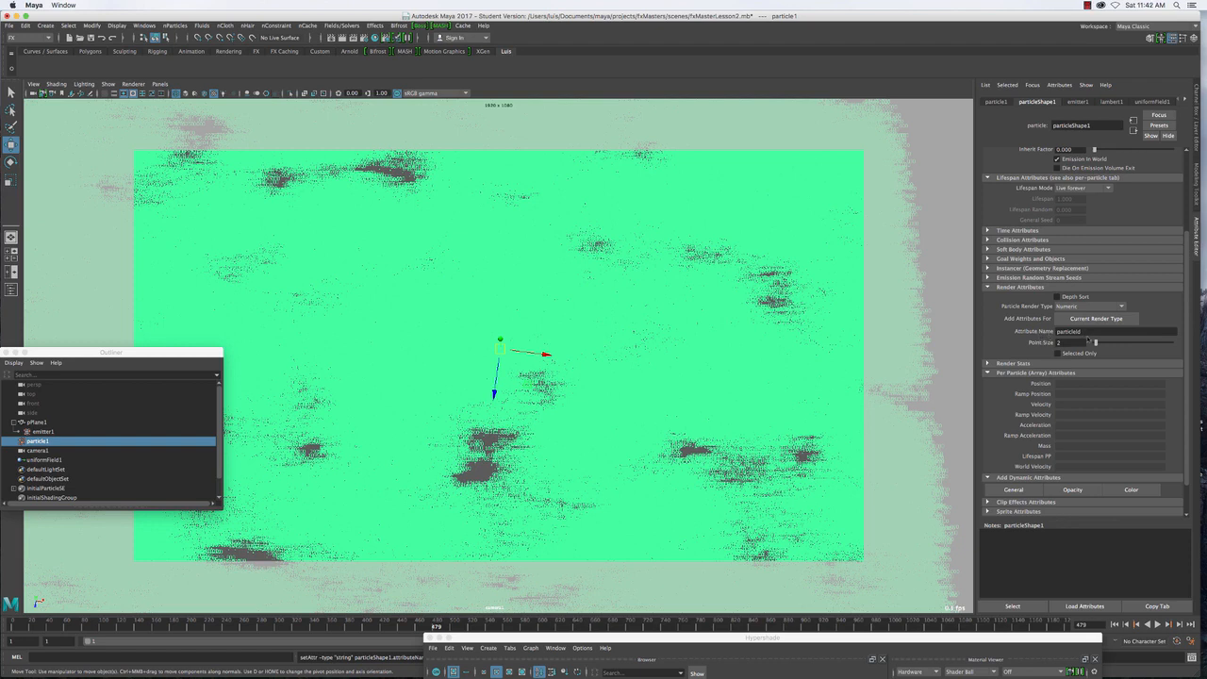
Set the numeric display's Attribute Name to mass and enable Selected Only
double_click(1080, 332)
type("mass")
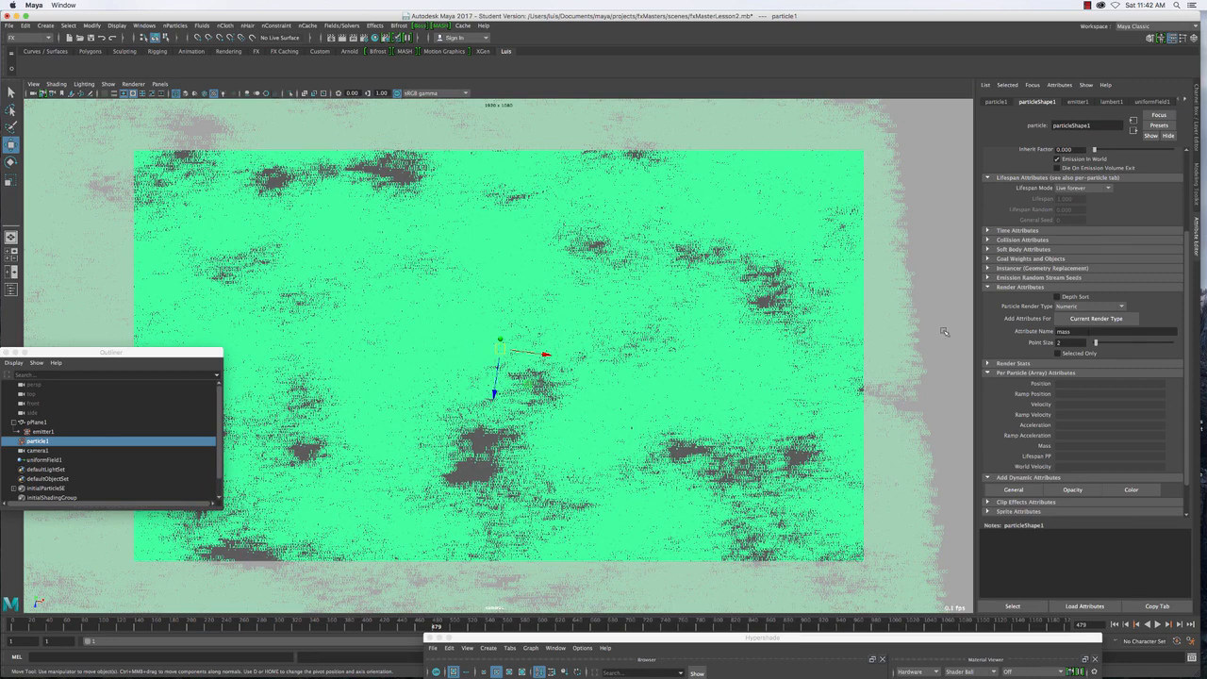
left_click(1057, 353)
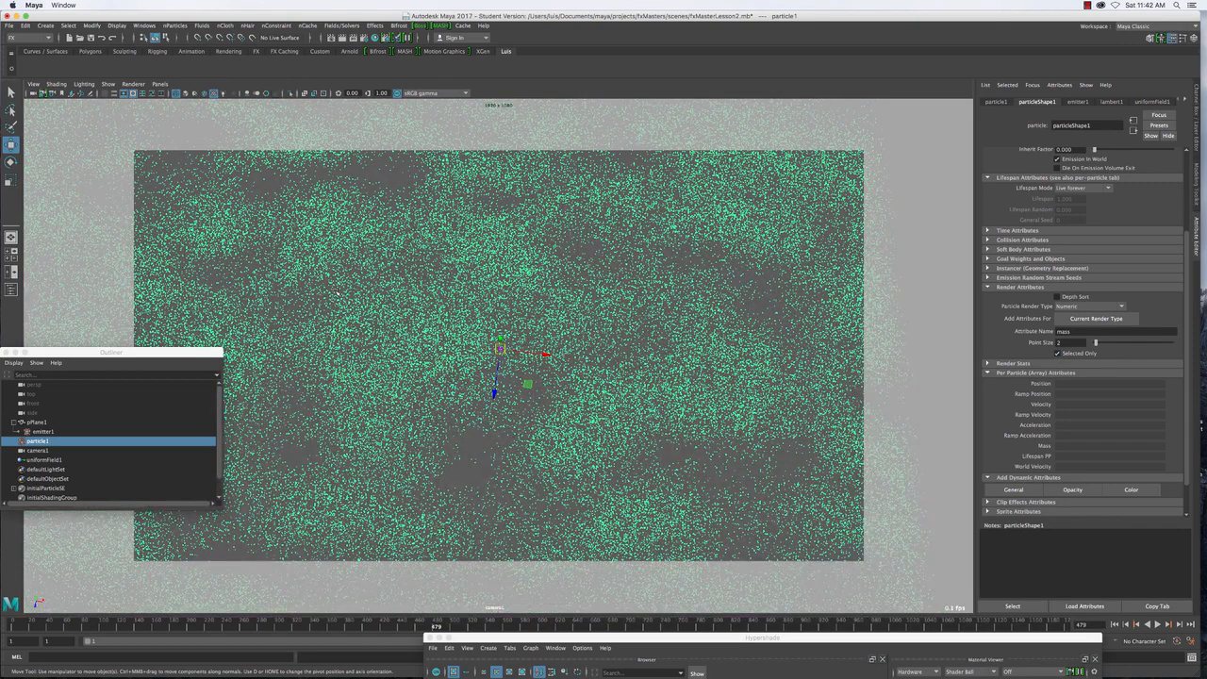
Switch the particle object to particle component selection
left_click_drag(381, 341, 592, 421)
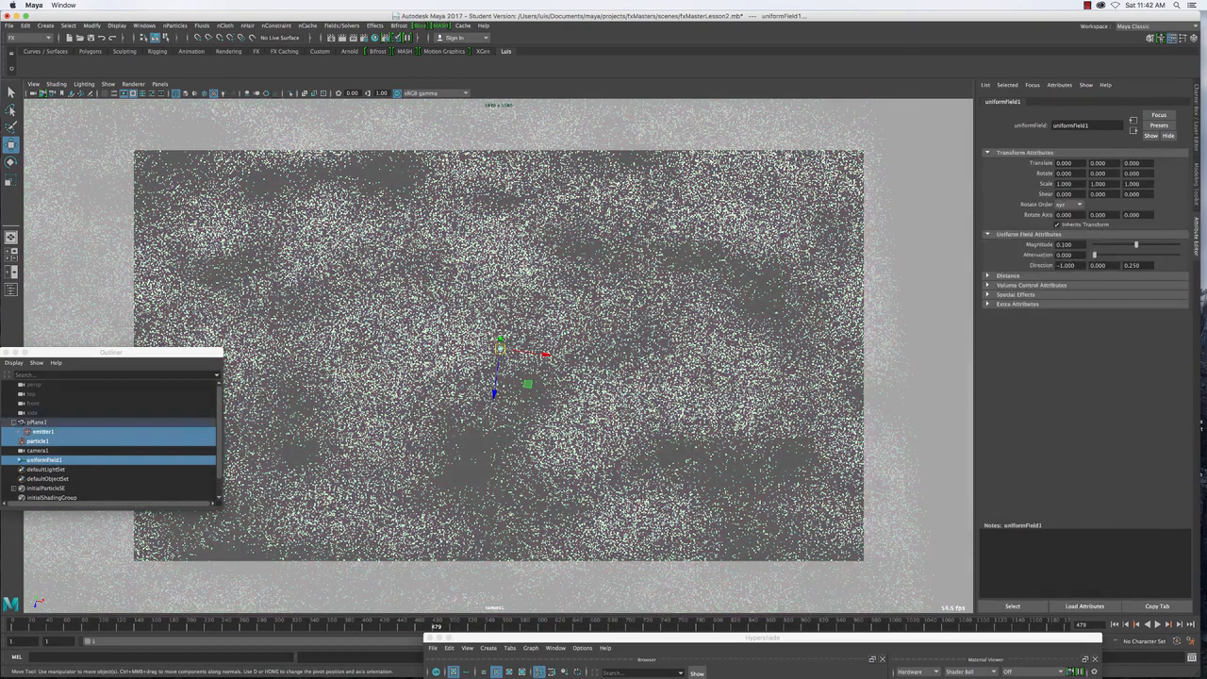
left_click(413, 404)
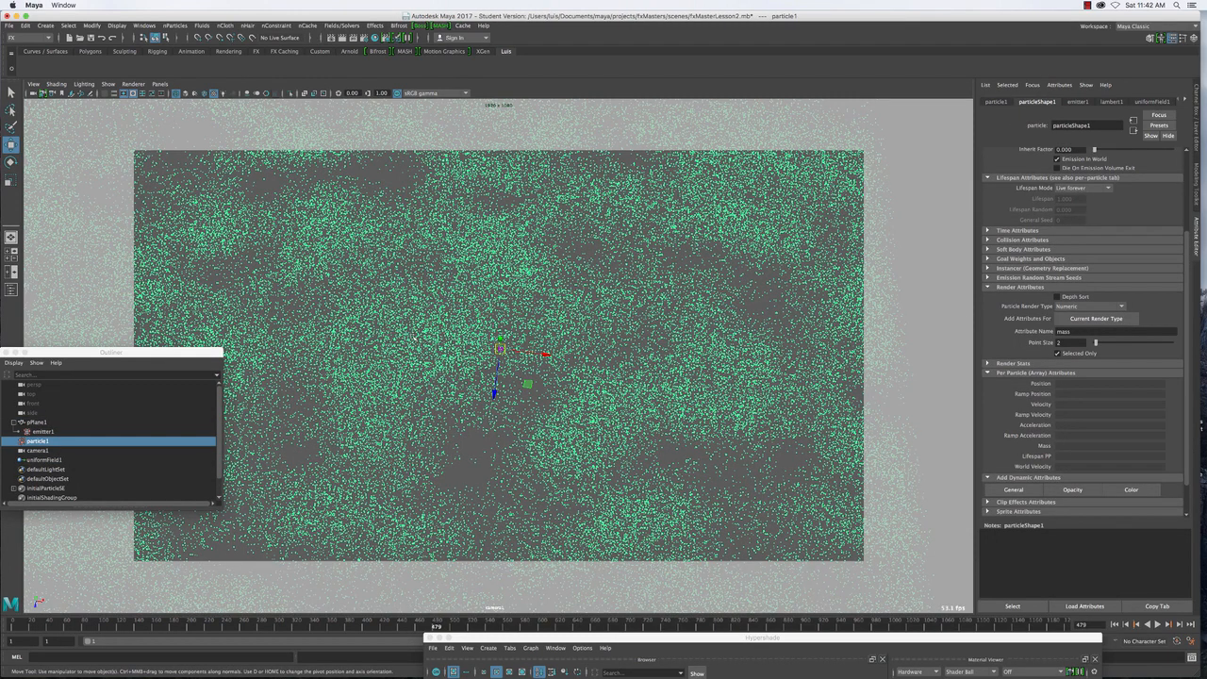
right_click(407, 334)
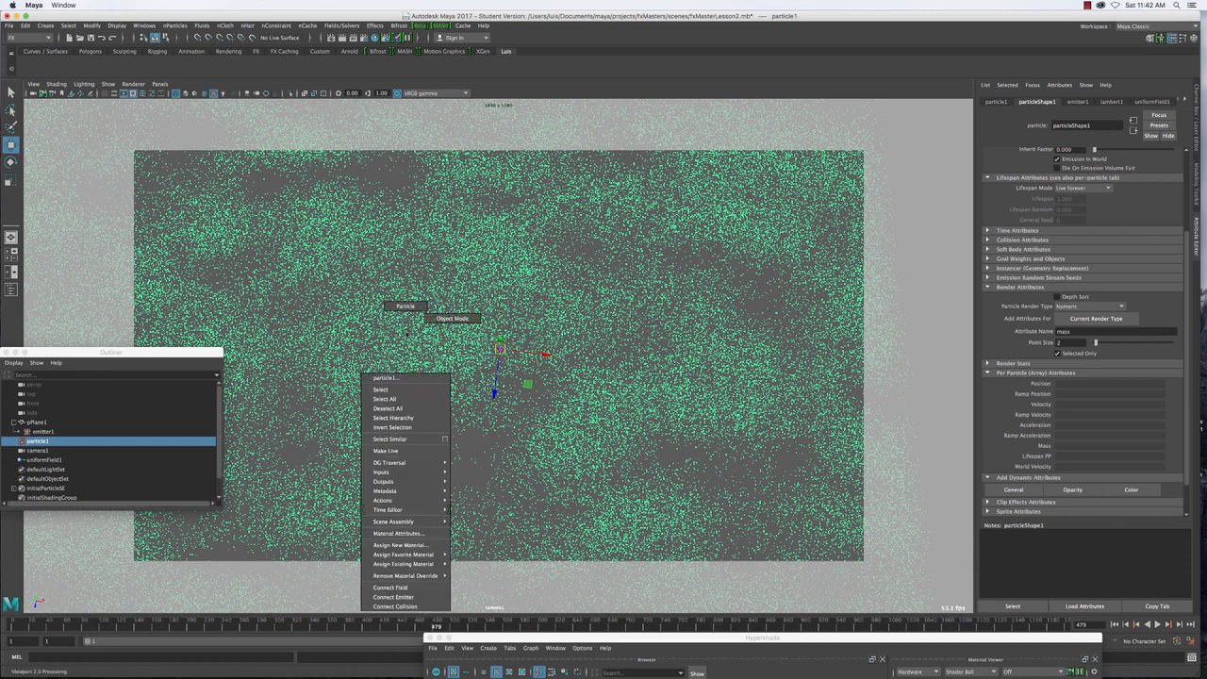
right_click_drag(407, 334, 406, 307)
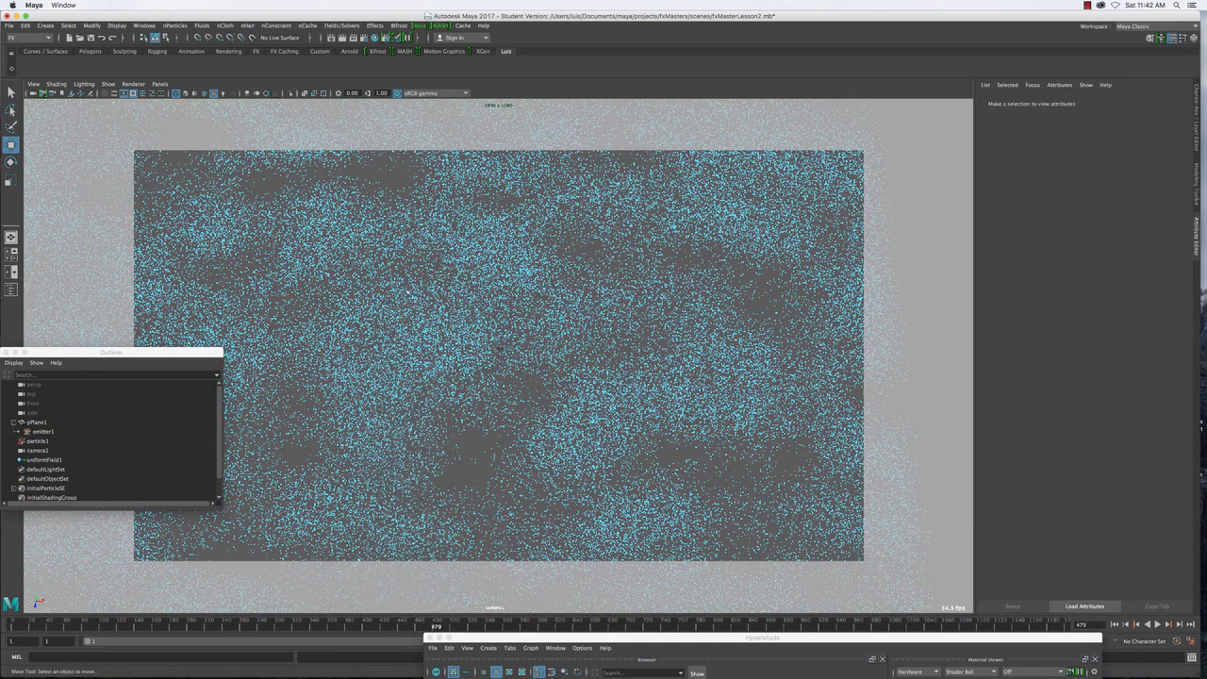
Select individual particles across the camera frame to read their mass values
left_click(396, 268)
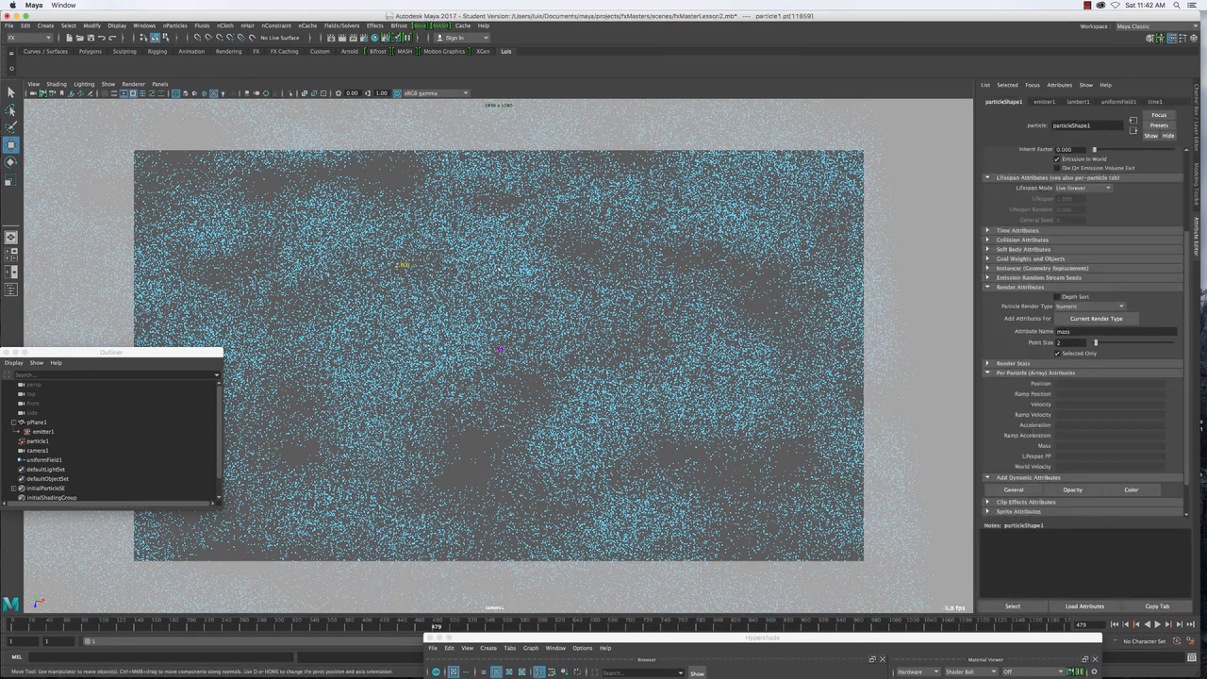
left_click(500, 266)
left_click(360, 245)
left_click(427, 276)
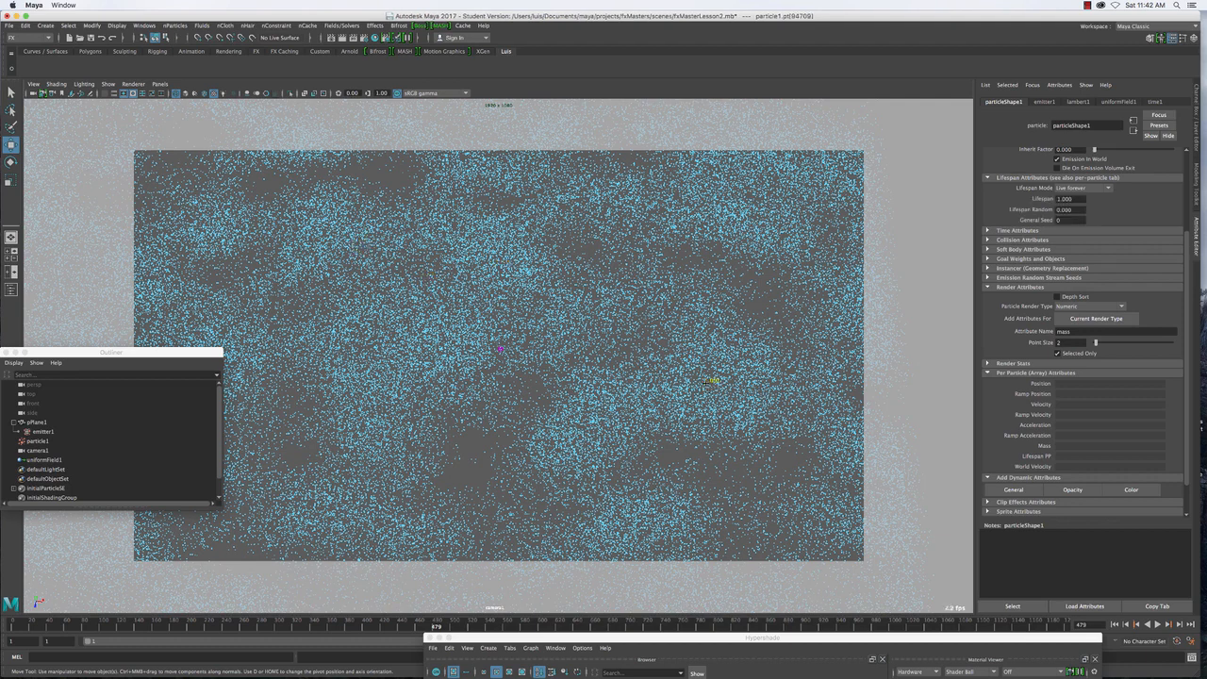
left_click(544, 466)
left_click(515, 476)
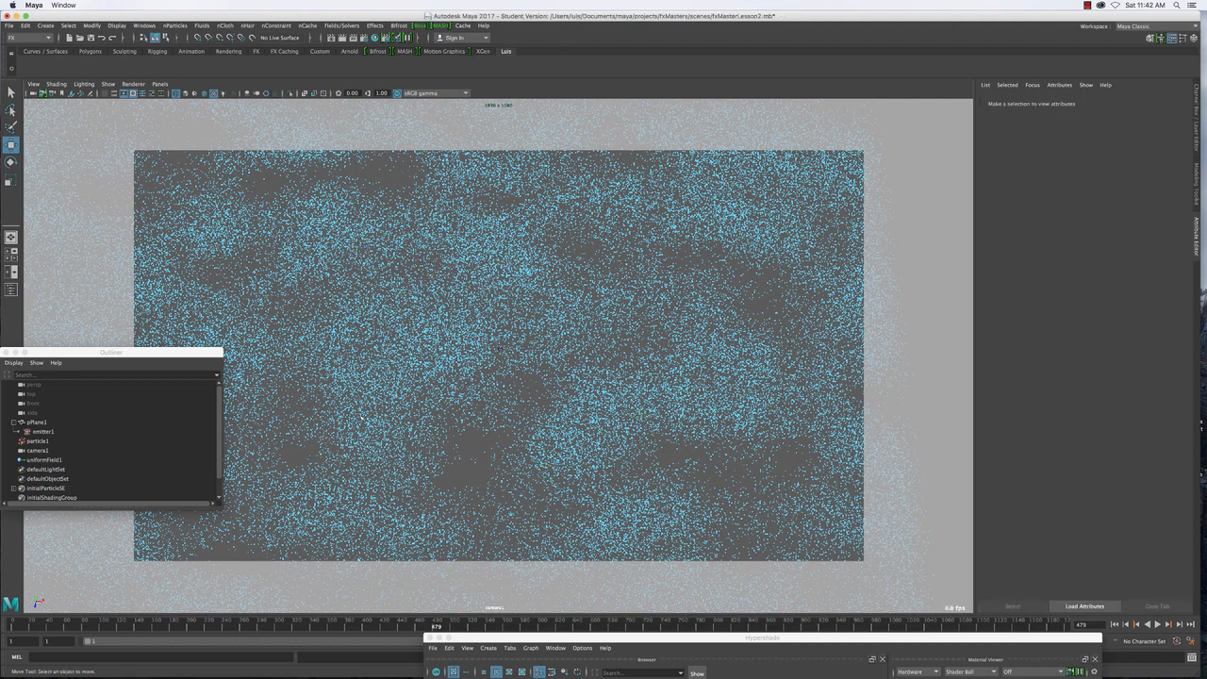
left_click(361, 415)
left_click(361, 366)
left_click(245, 323)
left_click(476, 243)
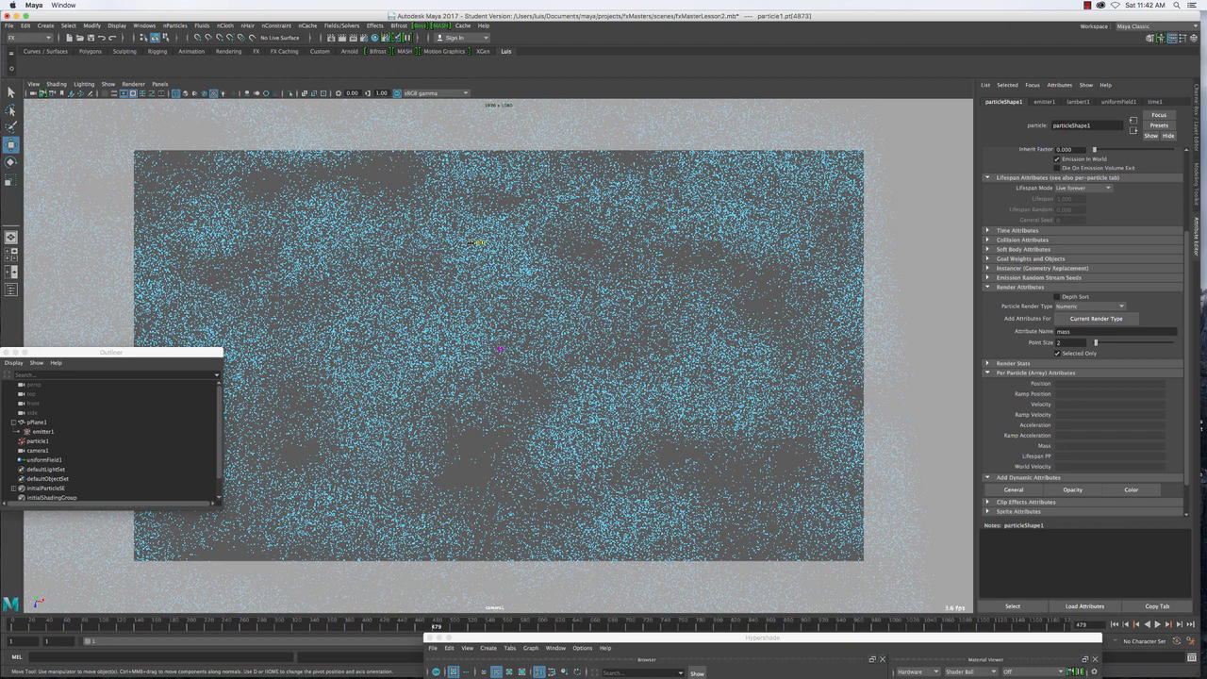
left_click(504, 289)
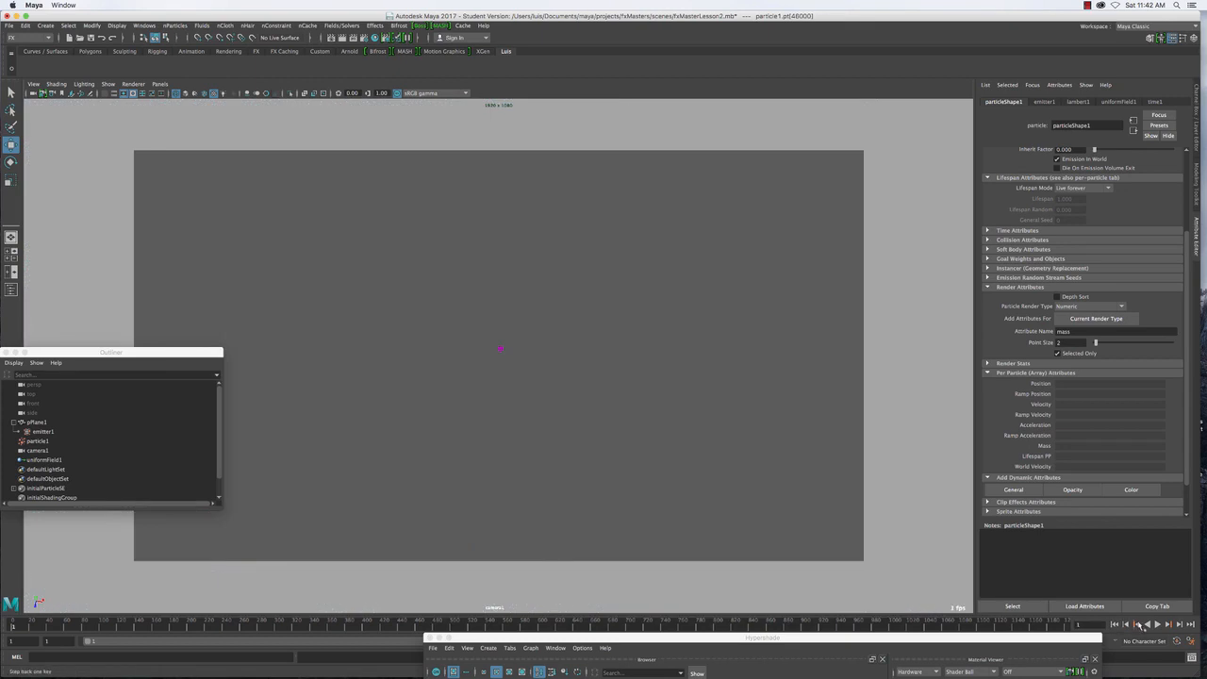
Rewind the simulation, advance to frame 2 and select several groups of particles to examine their mass values
left_click(1115, 625)
left_click(1184, 625)
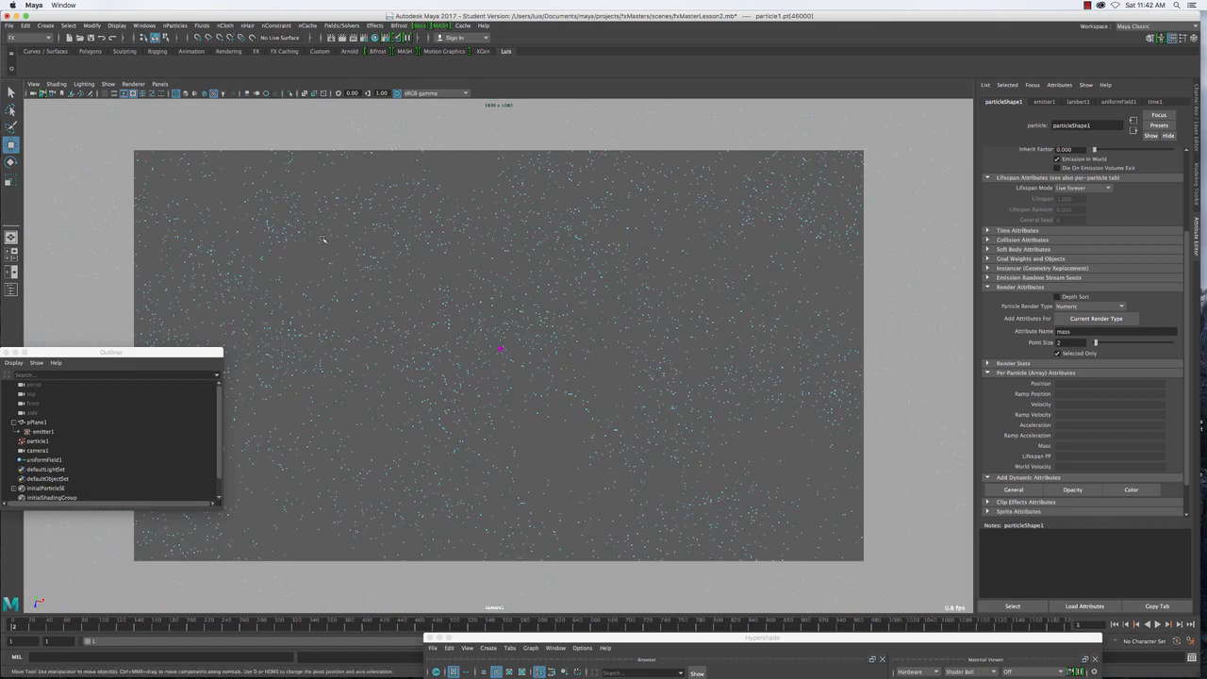
left_click_drag(287, 215, 681, 335)
left_click_drag(298, 461, 624, 563)
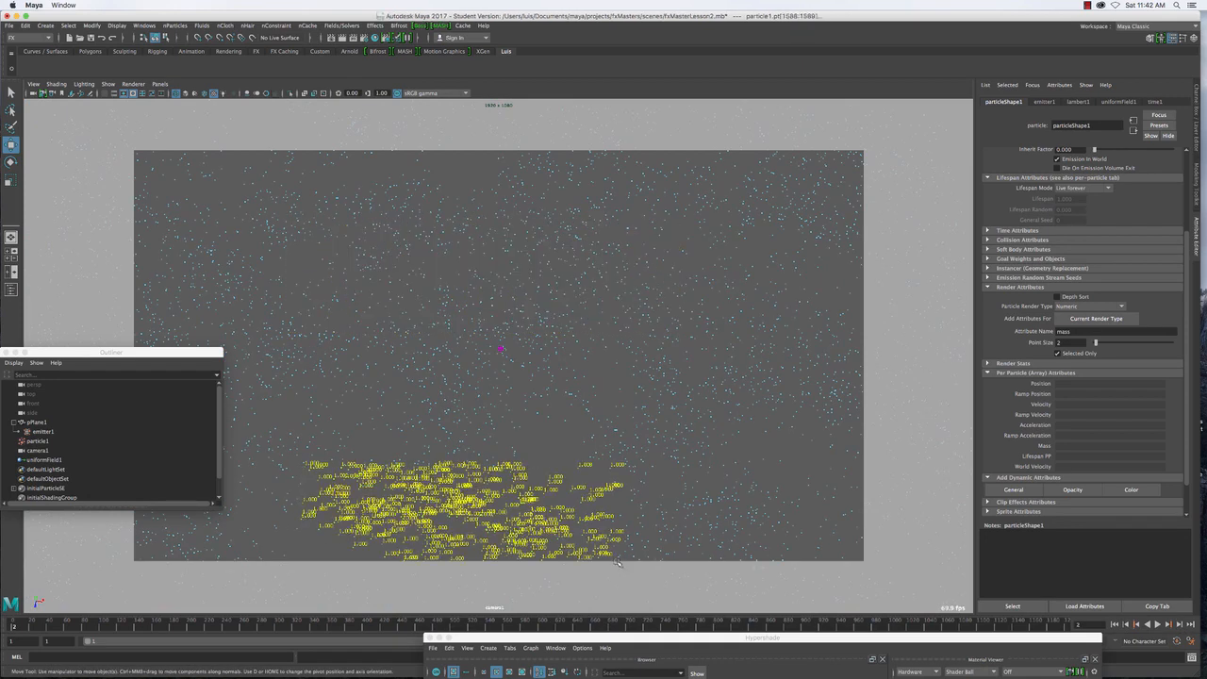
left_click_drag(700, 348, 795, 514)
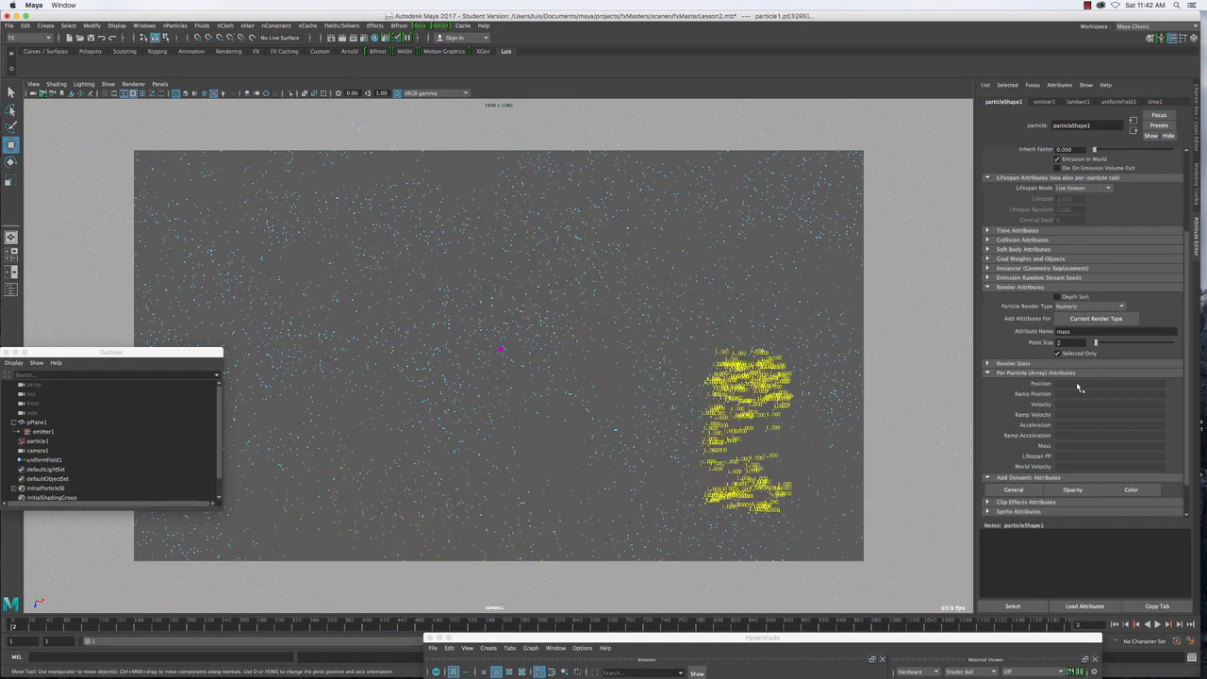
Change the numeric display's Attribute Name to particleId and select single particles to check their IDs
double_click(1064, 332)
type("particleId")
key("Return")
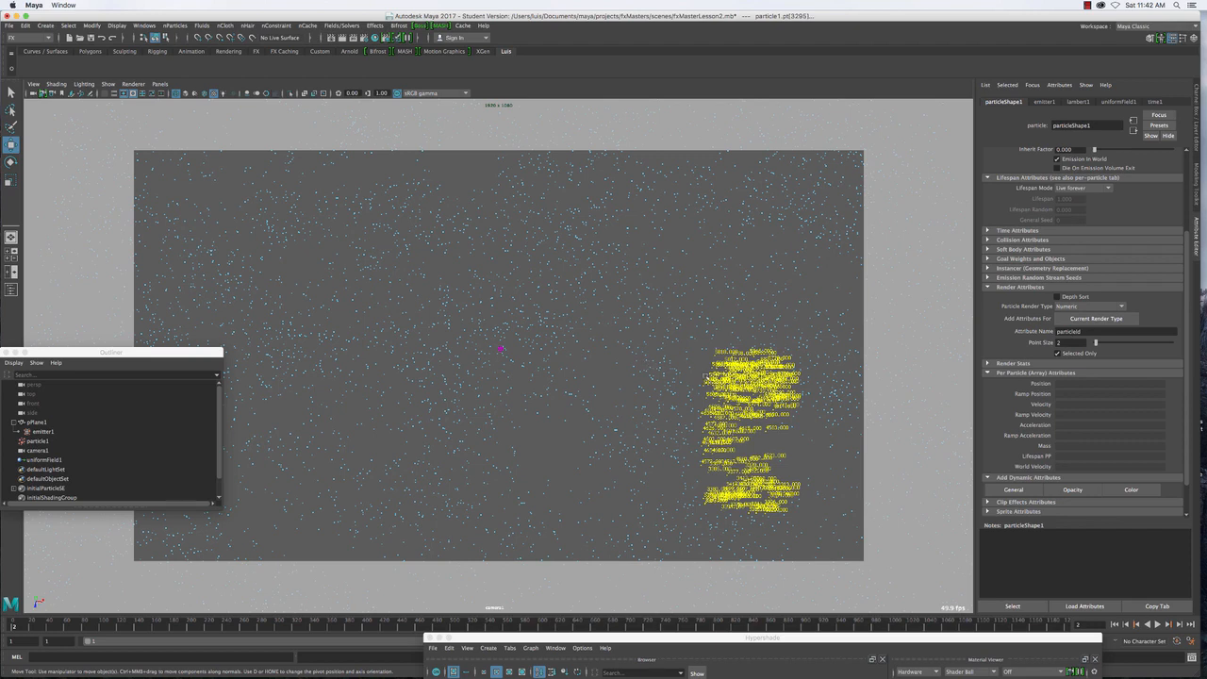
left_click(457, 245)
left_click(459, 243)
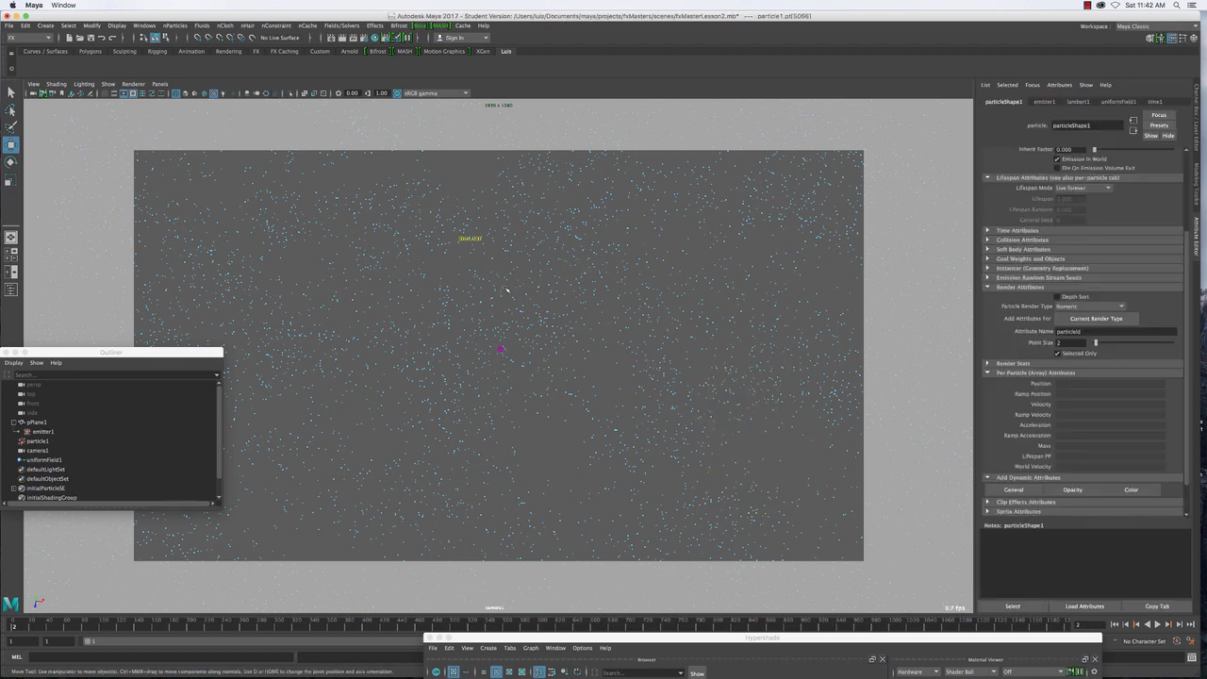
left_click(483, 308)
Set the numeric display's Attribute Name to mass and select groups of particles to compare their values
double_click(1070, 331)
type("mass")
key("Return")
left_click_drag(262, 209, 508, 274)
left_click_drag(587, 310, 689, 399)
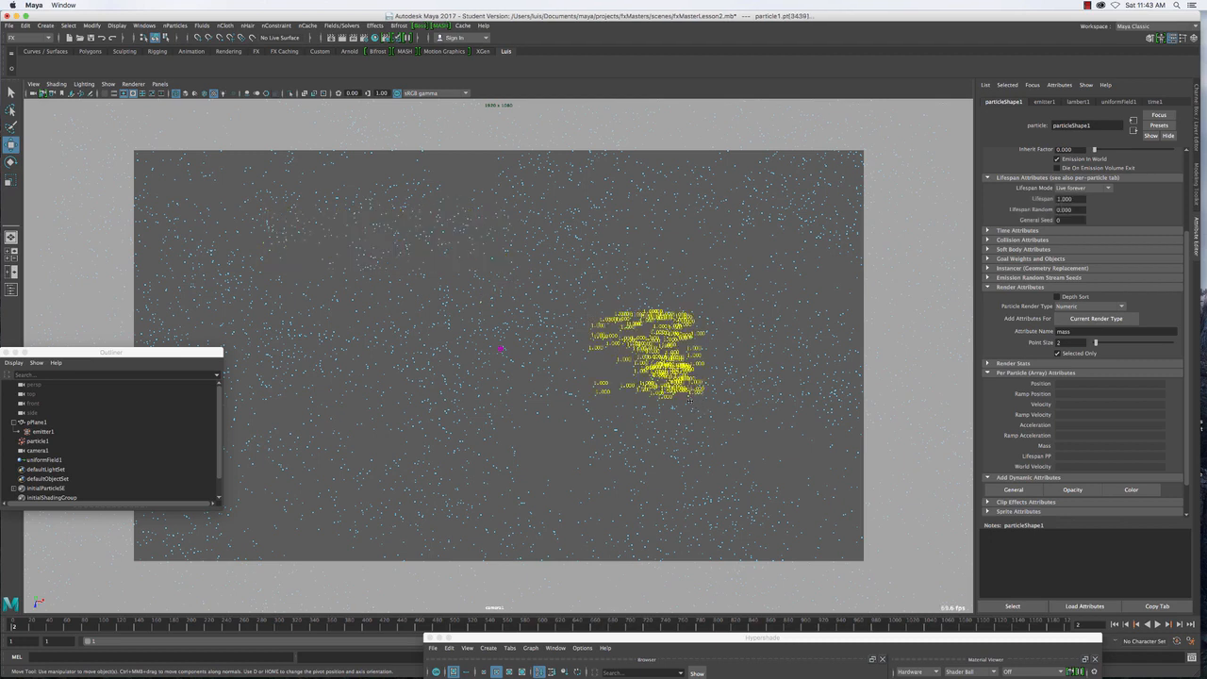
Set particleShape1's Particle Render Type to Points
left_click(1072, 308)
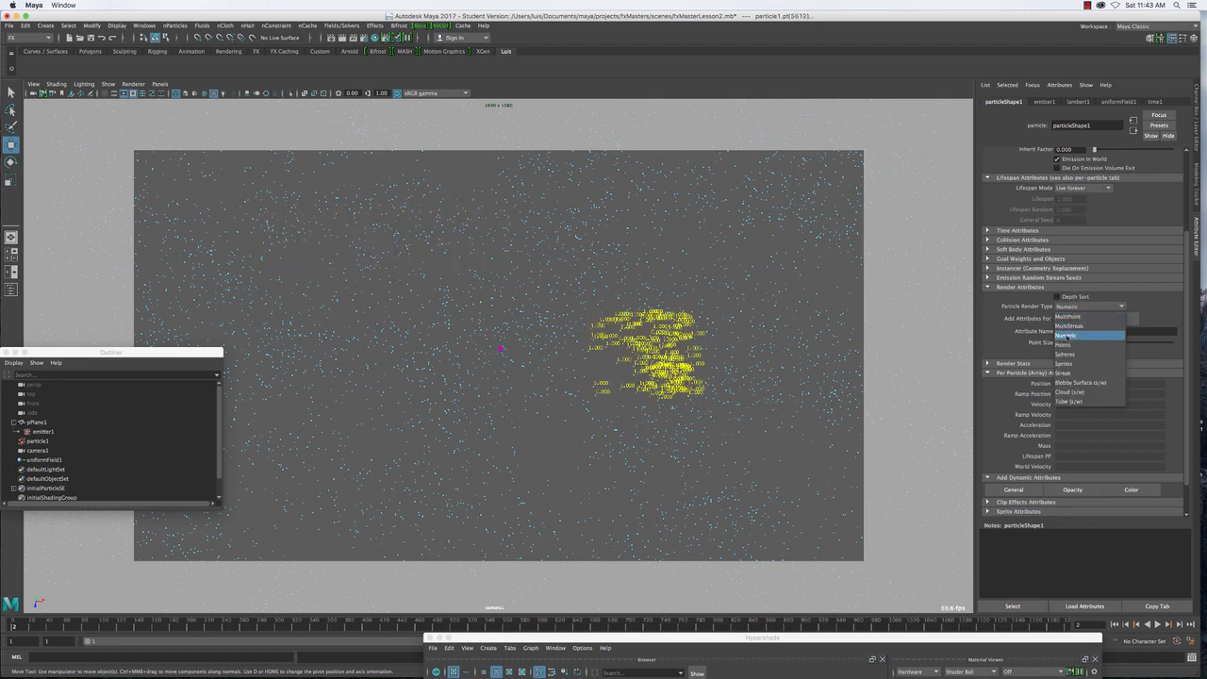
left_click(1076, 342)
scroll(1045, 395, "down", 2)
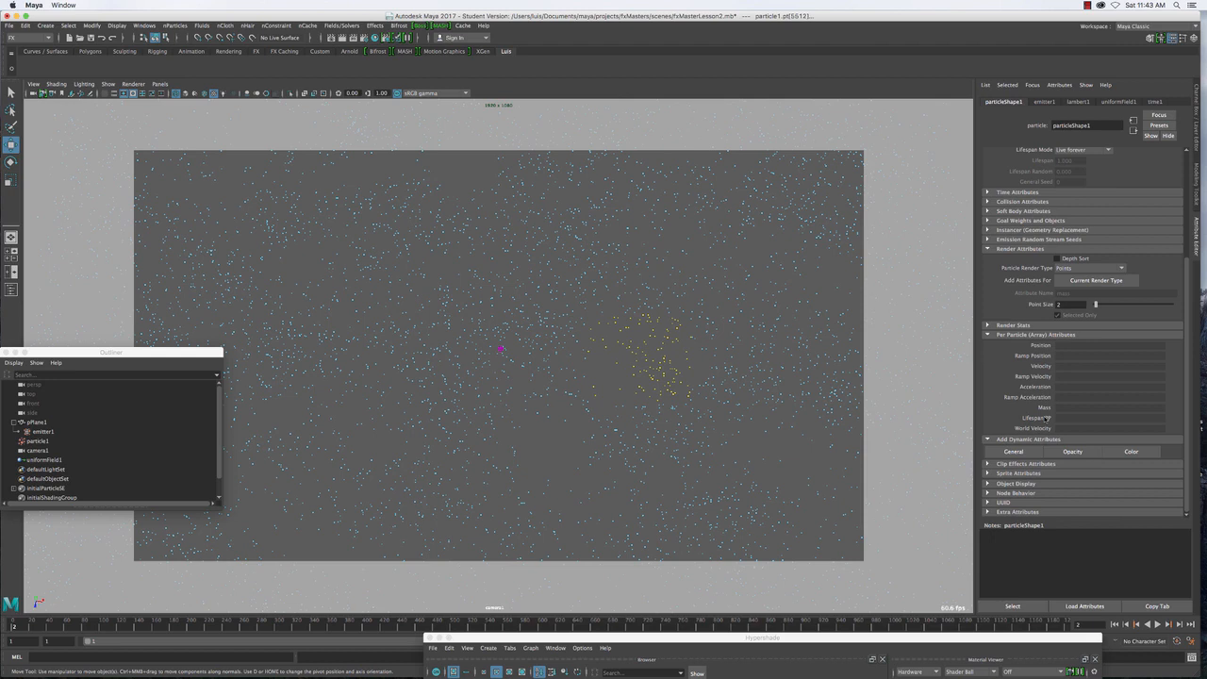
Create a creation expression on particleShape1's per-particle Mass attribute reading mass = rand(1,2);
right_click(1060, 410)
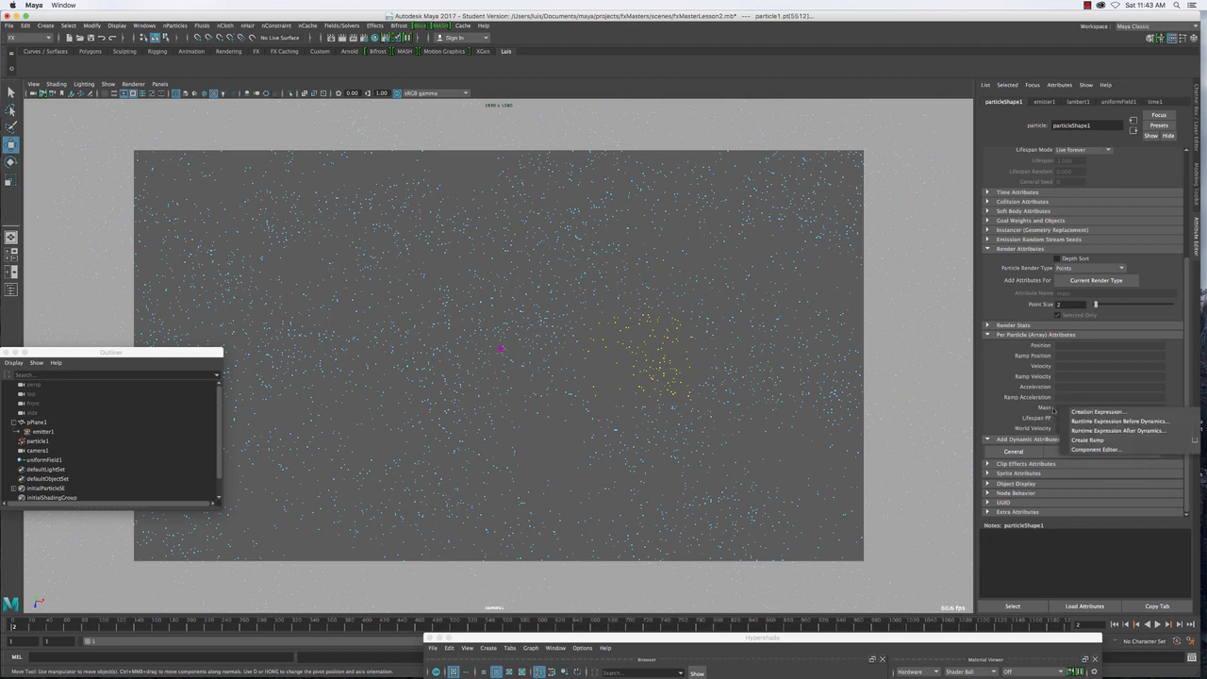
left_click(1043, 411)
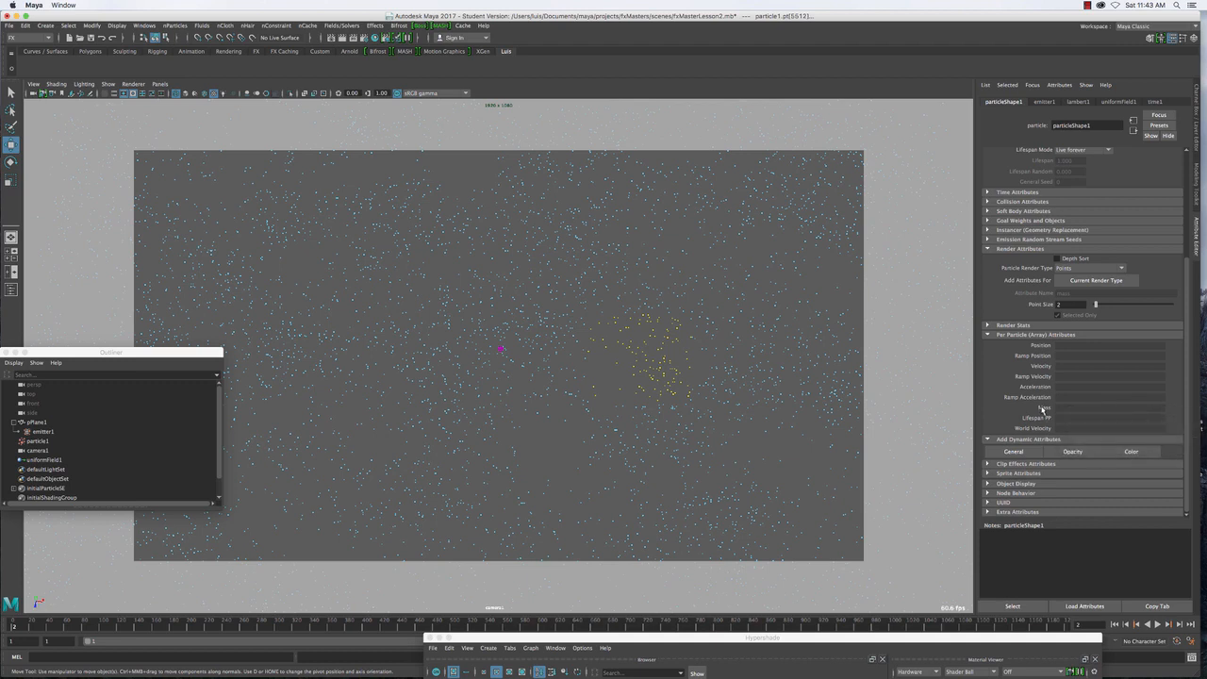
right_click(1062, 411)
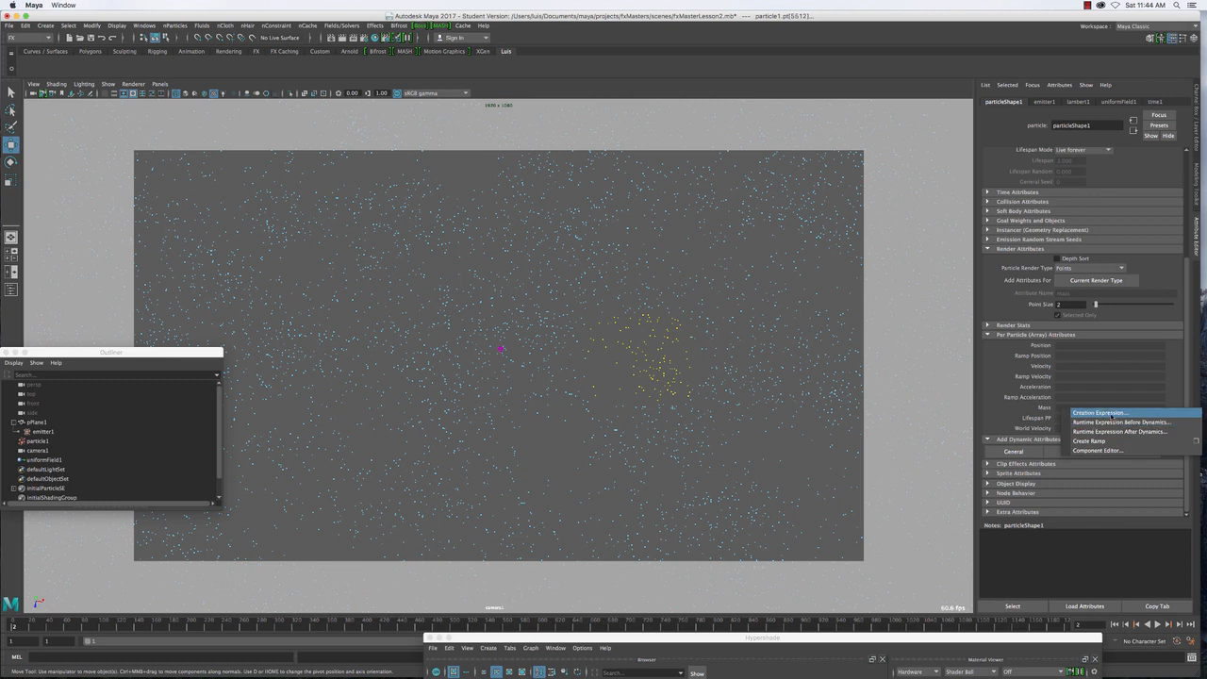
left_click(1110, 413)
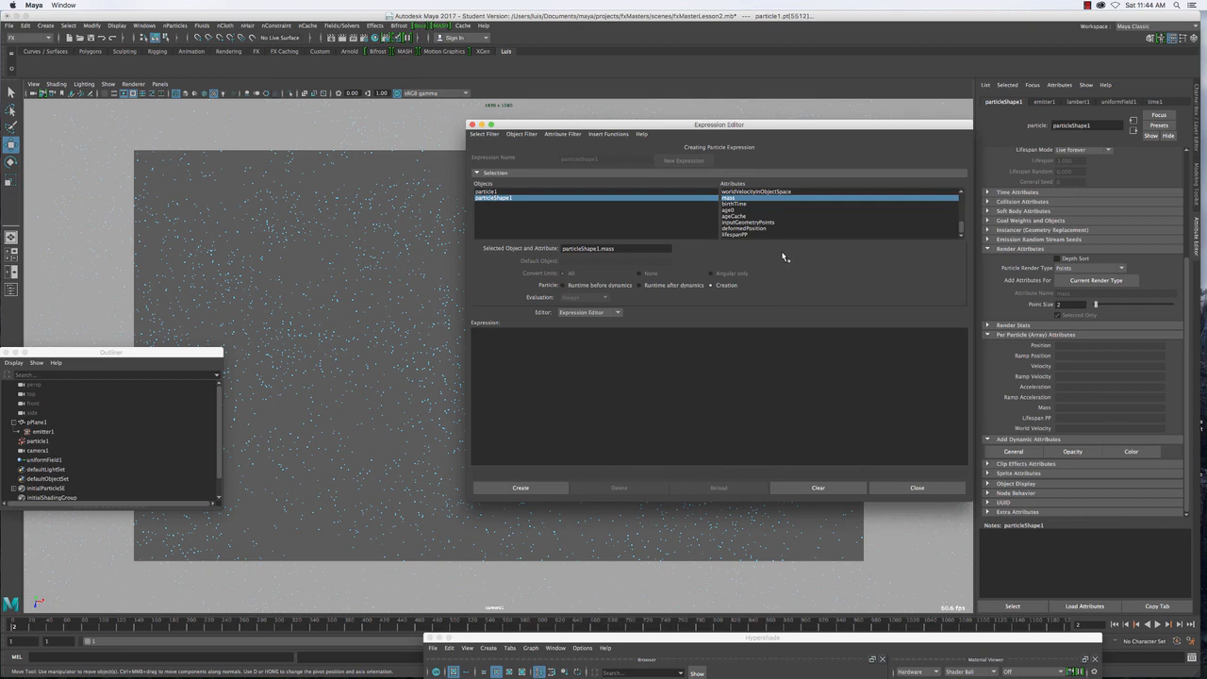
triple_click(607, 249)
key("super+c")
left_click(616, 370)
key("super+v")
key("super+a")
key("BackSpace")
type("mass")
type("1,2")
key("Delete")
left_click(519, 488)
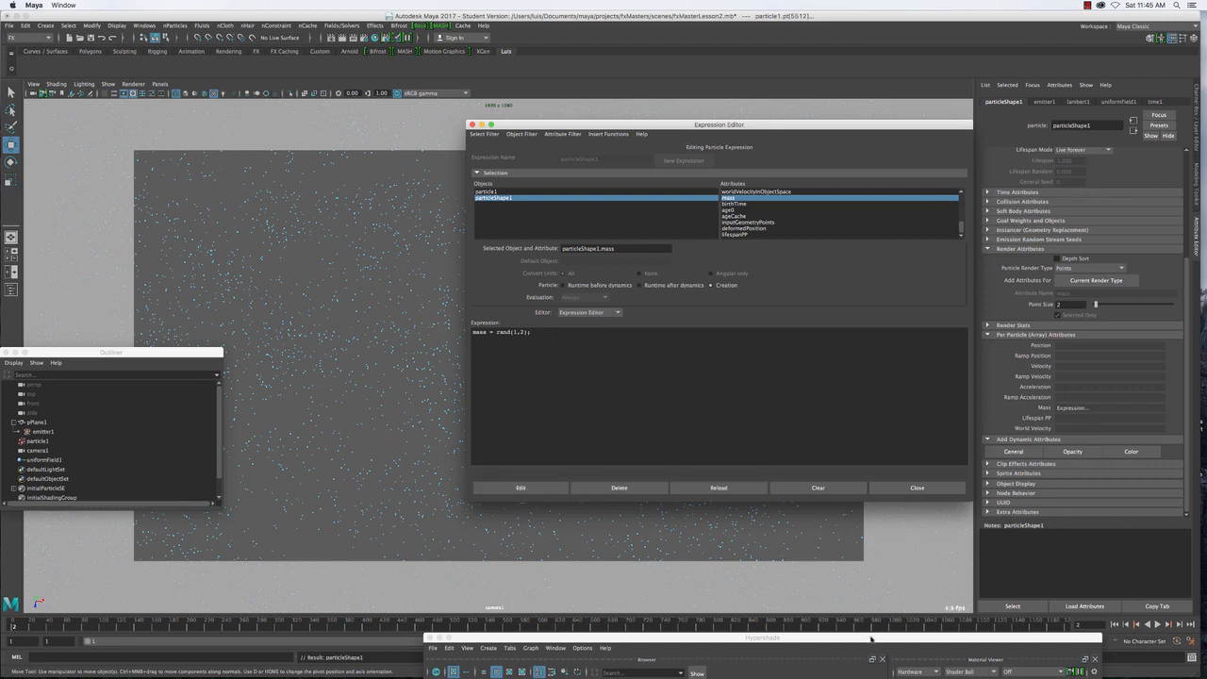
Move the Hypershade window clear of the timeline controls and close the Expression Editor
left_click_drag(870, 638, 696, 671)
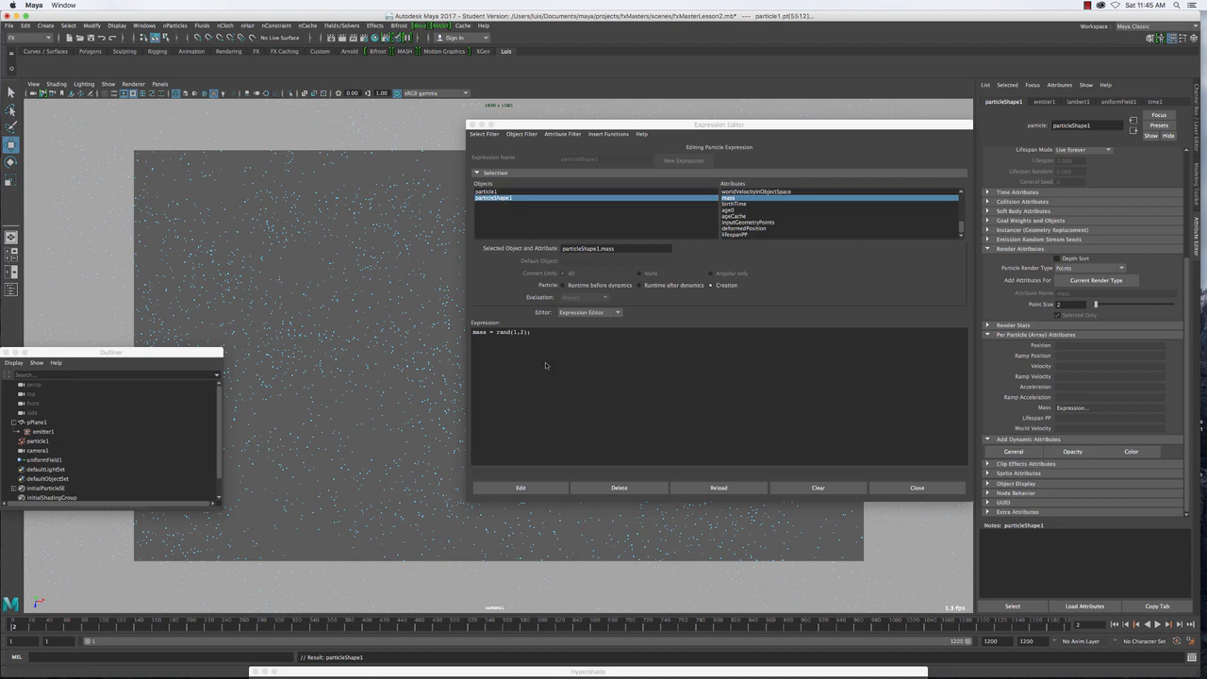
left_click(911, 488)
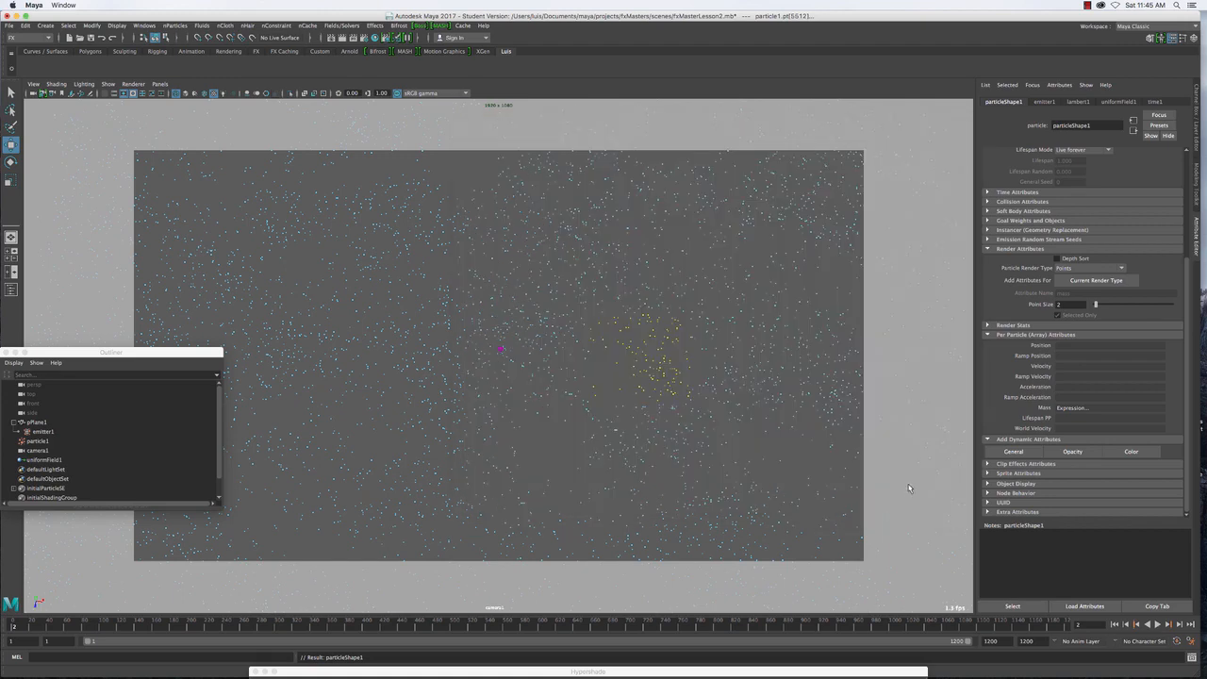
Reopen the Mass creation expression to review its attribute naming, close it and return to object selection mode
right_click(1078, 410)
left_click(1082, 414)
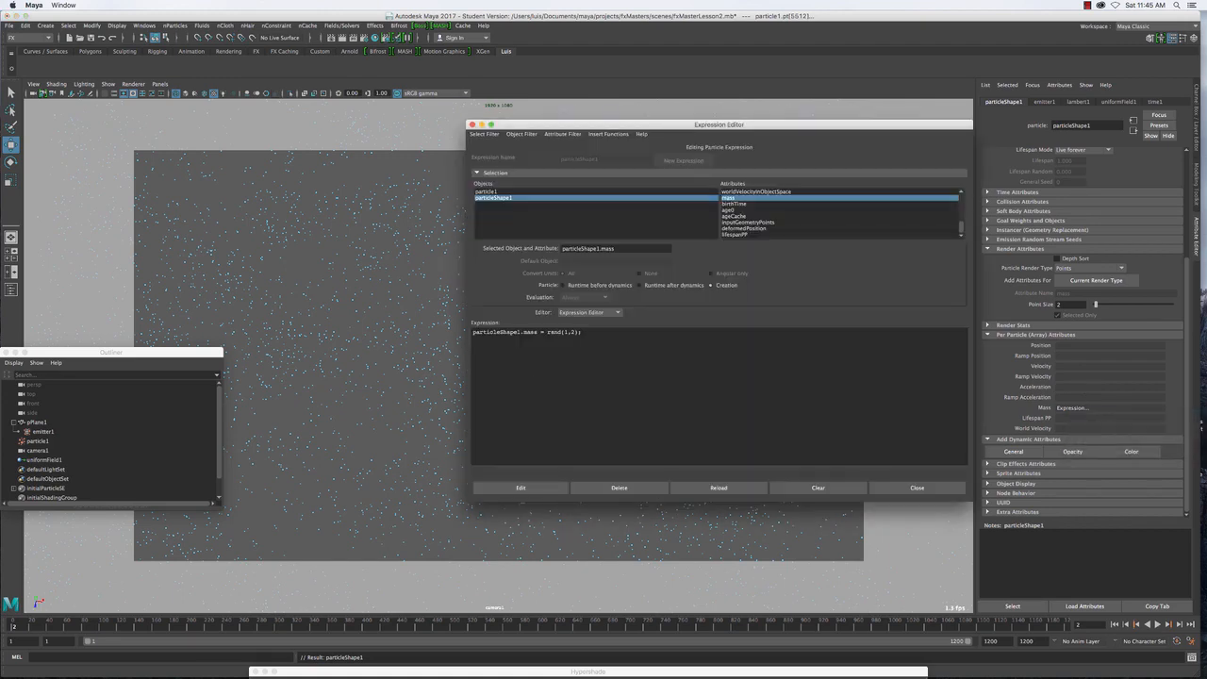
left_click_drag(473, 332, 517, 332)
left_click(549, 352)
left_click(920, 488)
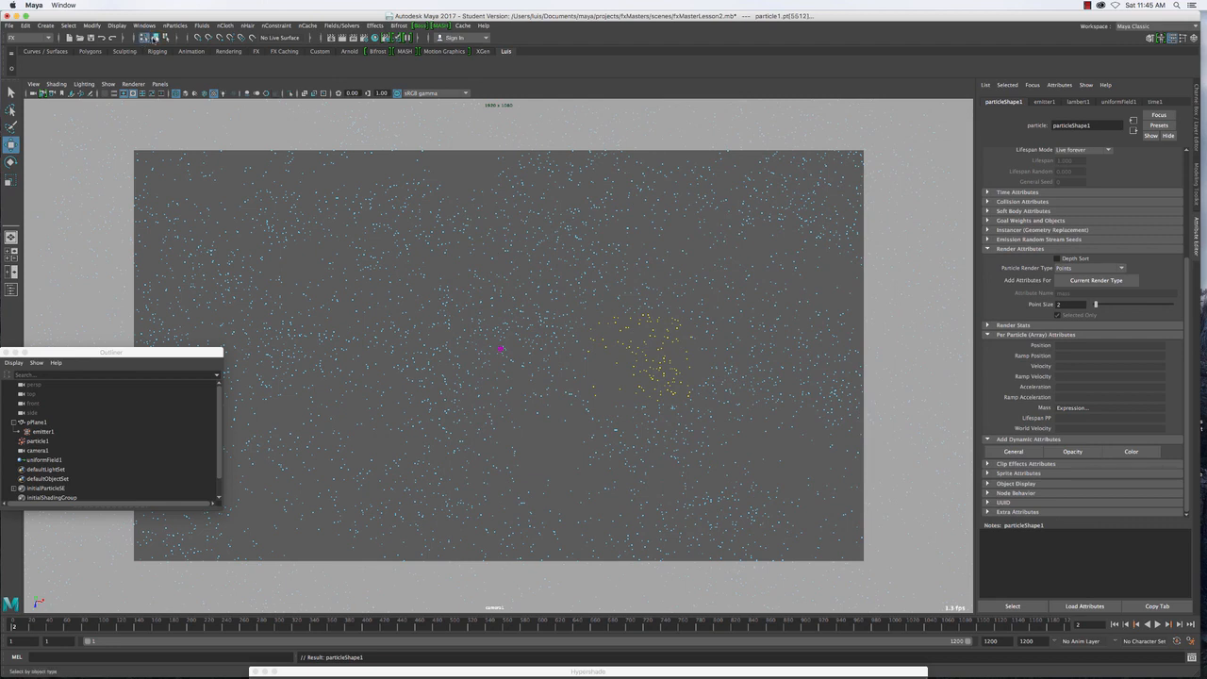
left_click(155, 37)
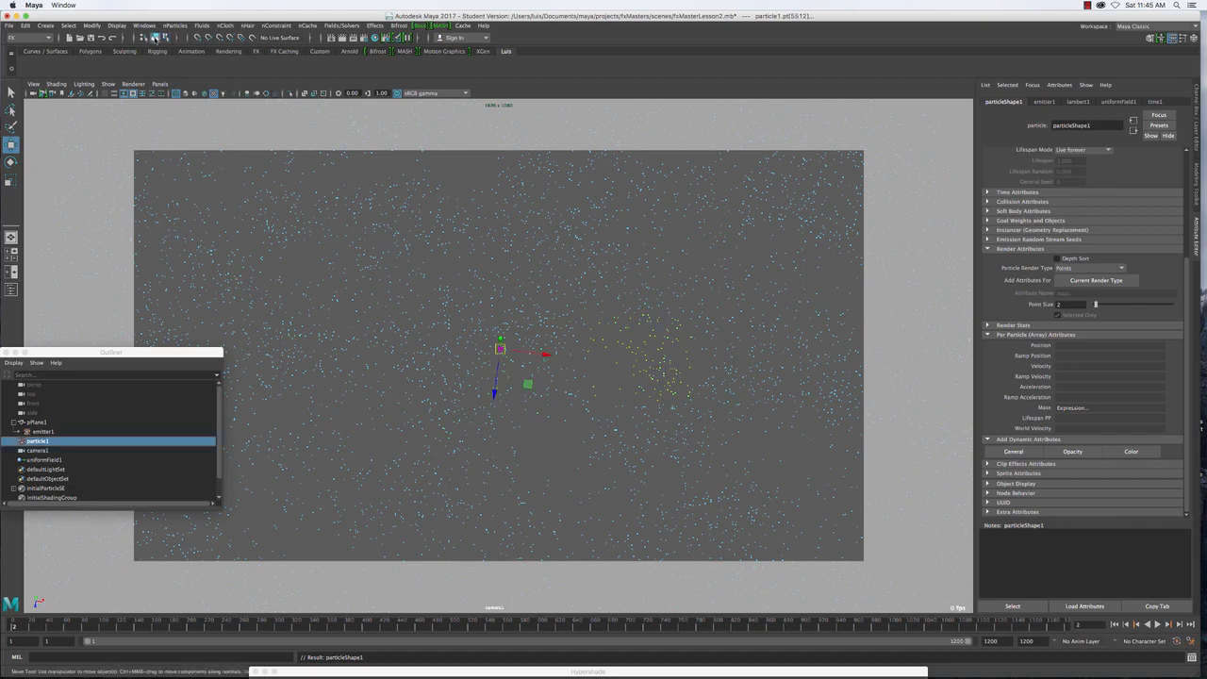
Reselect the particle object in the camera view and play the simulation to examine the particle motion
left_click(603, 373)
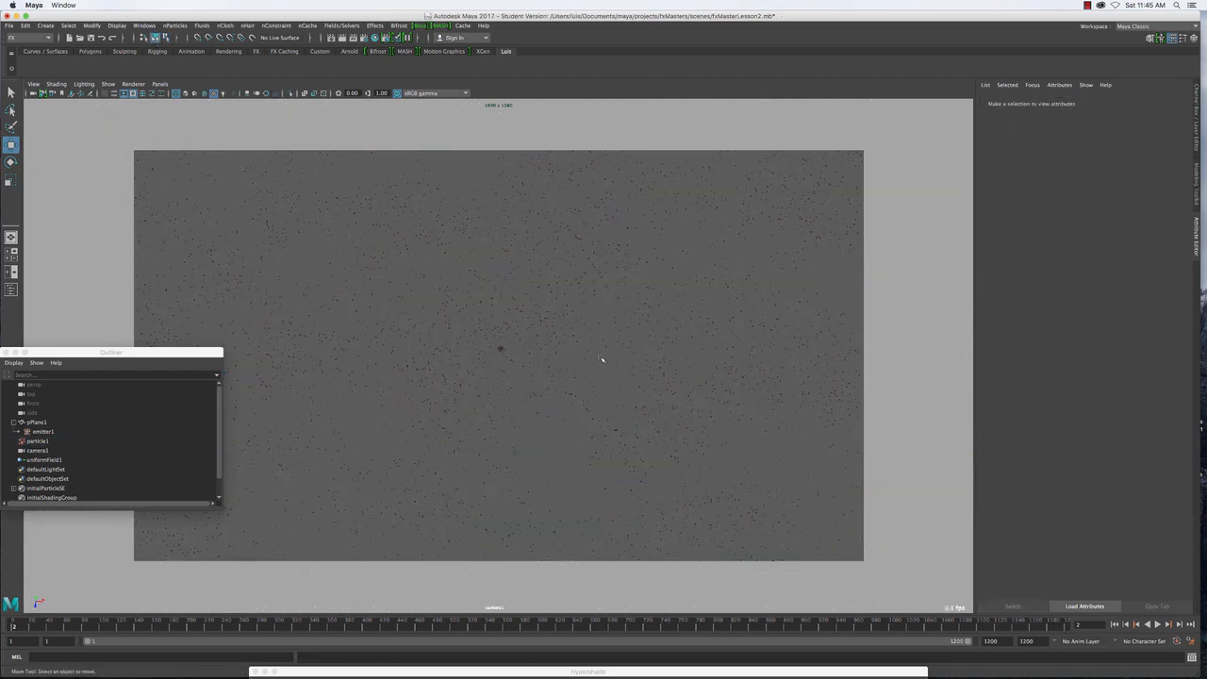
left_click_drag(545, 293, 626, 362)
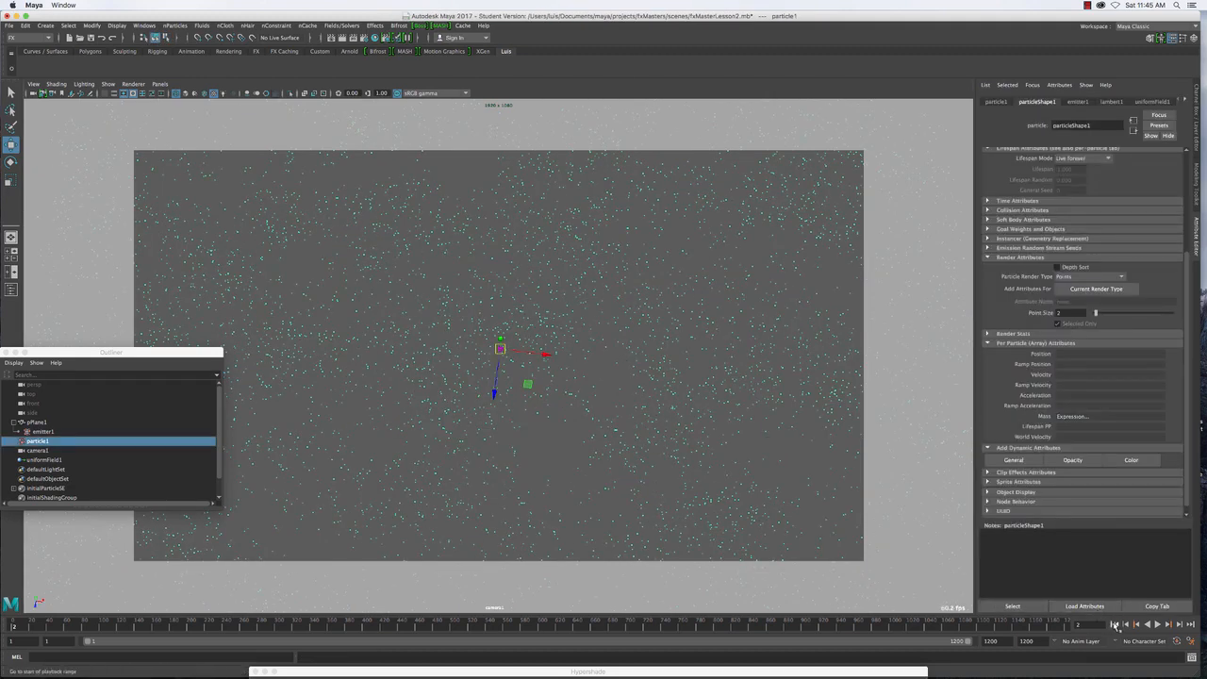
left_click(1158, 626)
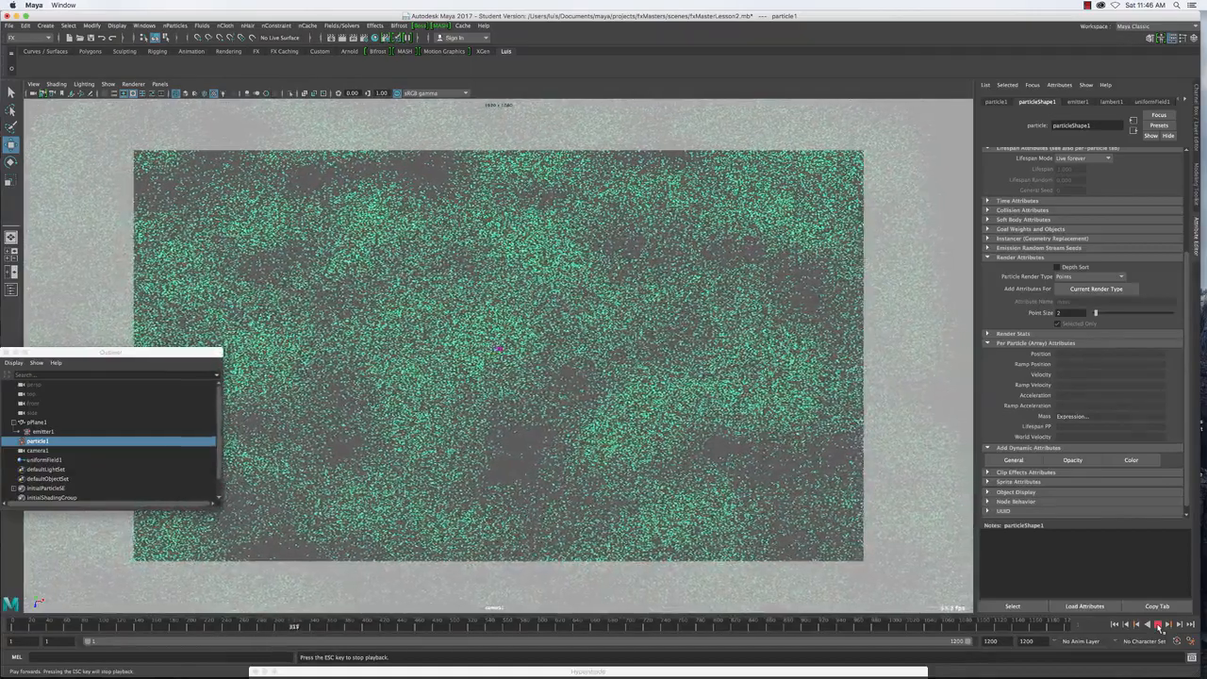
left_click(1159, 625)
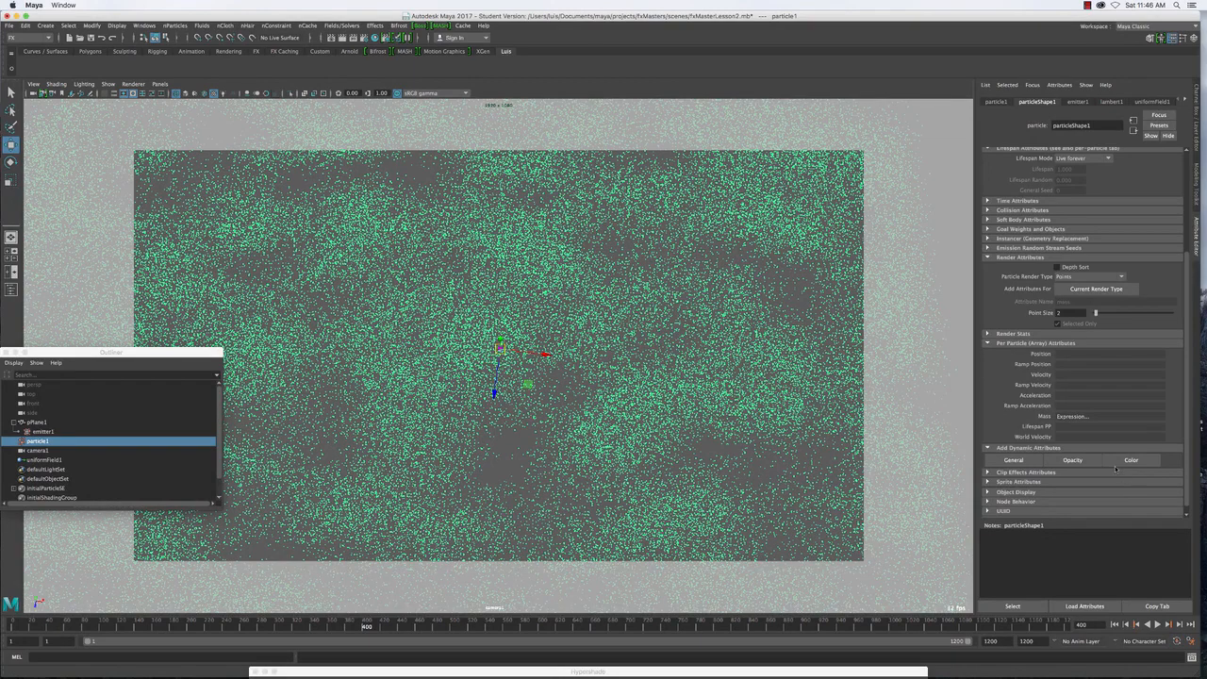
Edit the Mass creation expression on particleShape1 to mass = rand(1,22); and close the Expression Editor
right_click(1081, 419)
left_click(1099, 422)
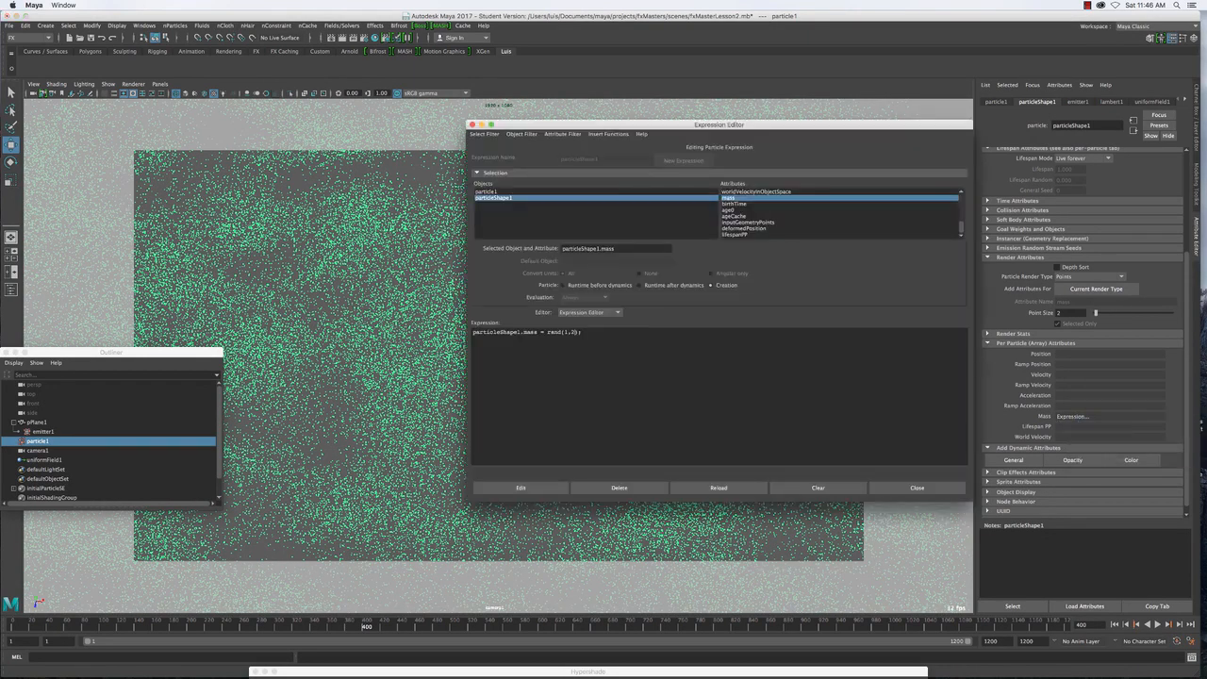
left_click(521, 488)
left_click(916, 487)
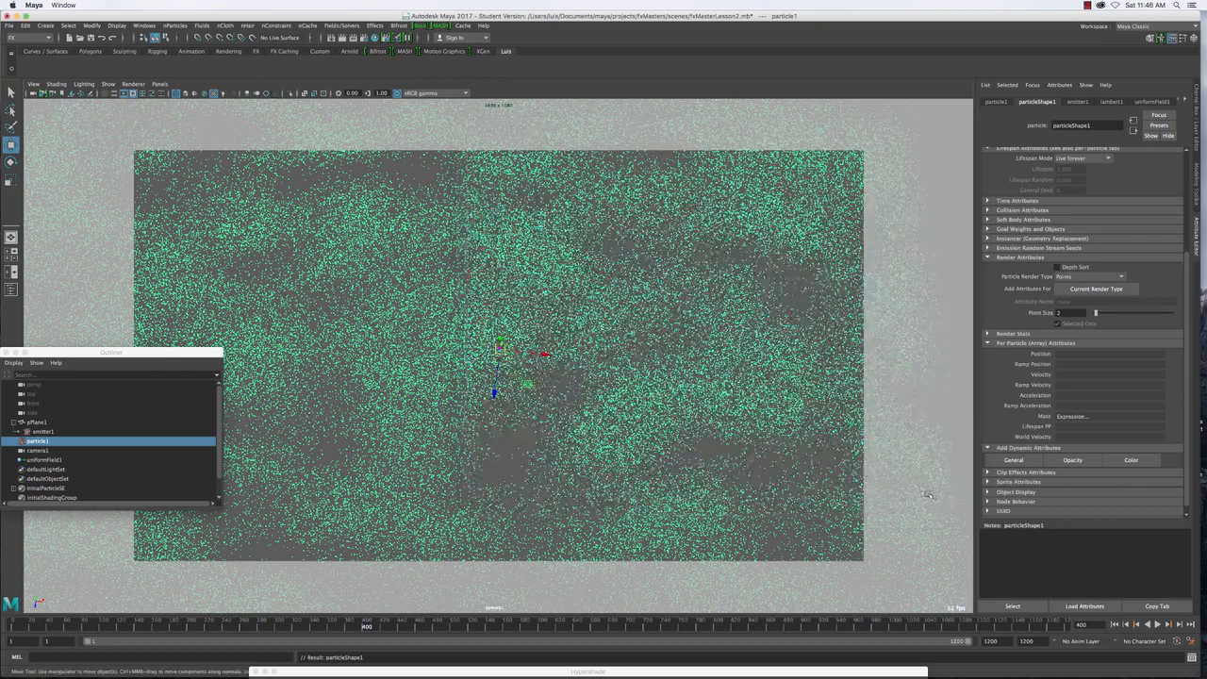
Replay the simulation from the first frame to examine how the wider mass range affects the drift, and rewind to the start
left_click(1114, 625)
left_click(1159, 626)
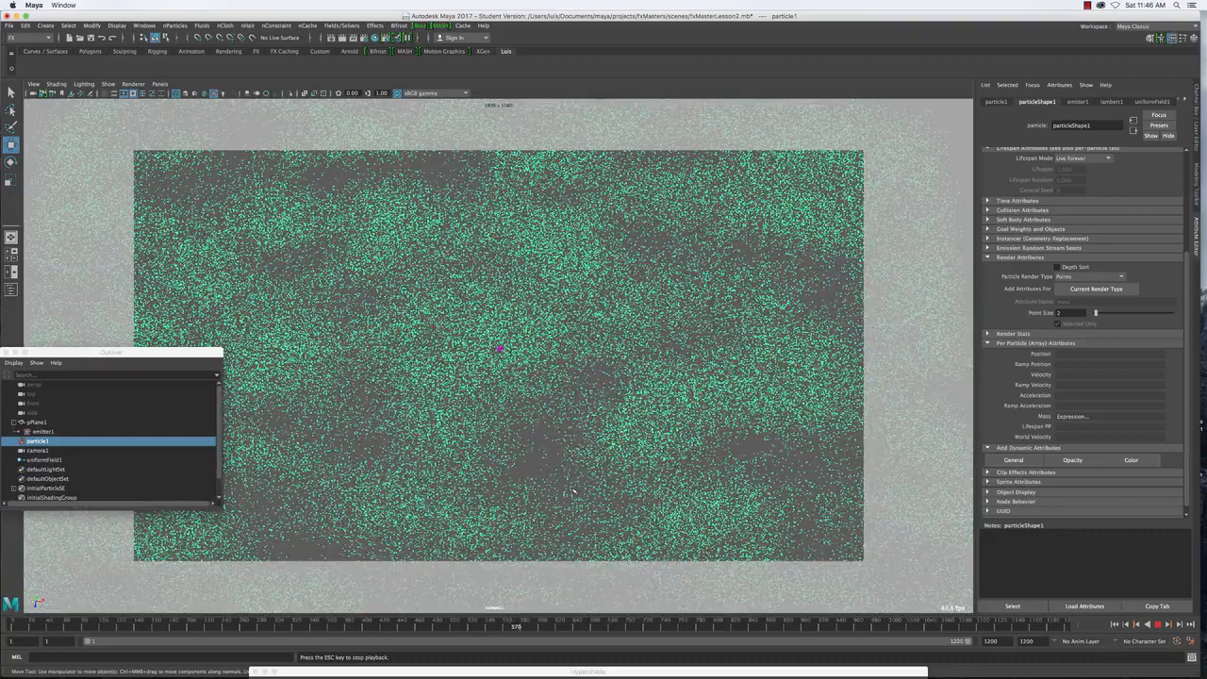
key("Escape")
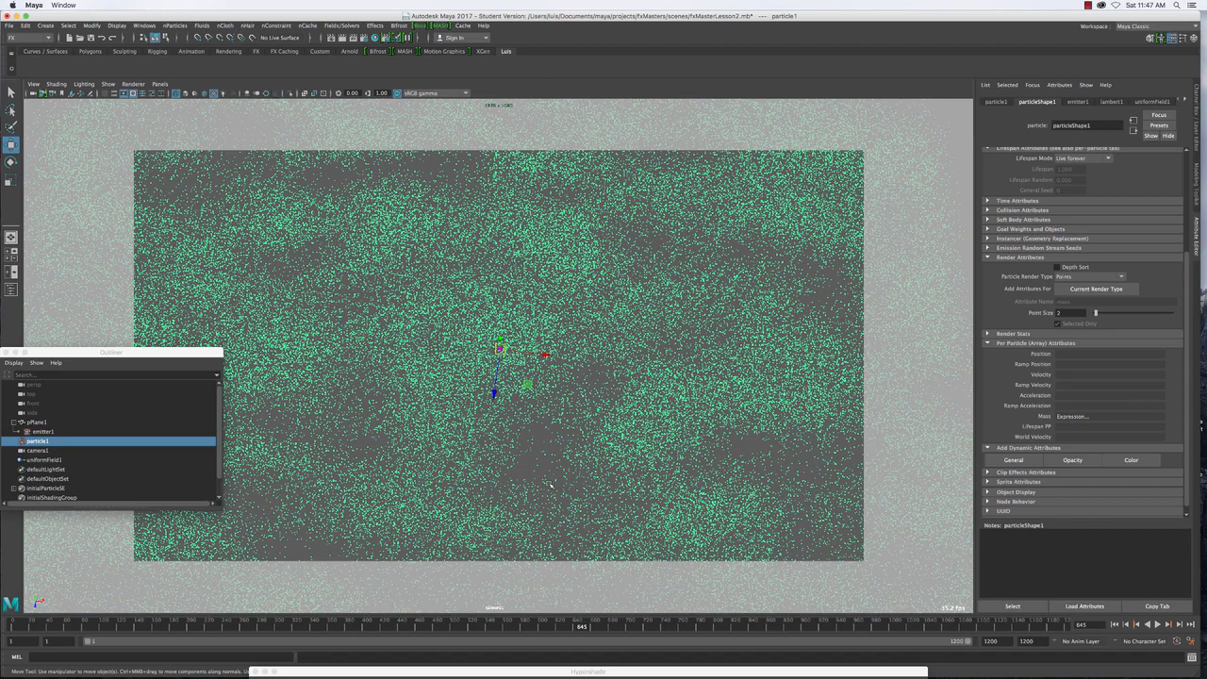
left_click(1158, 625)
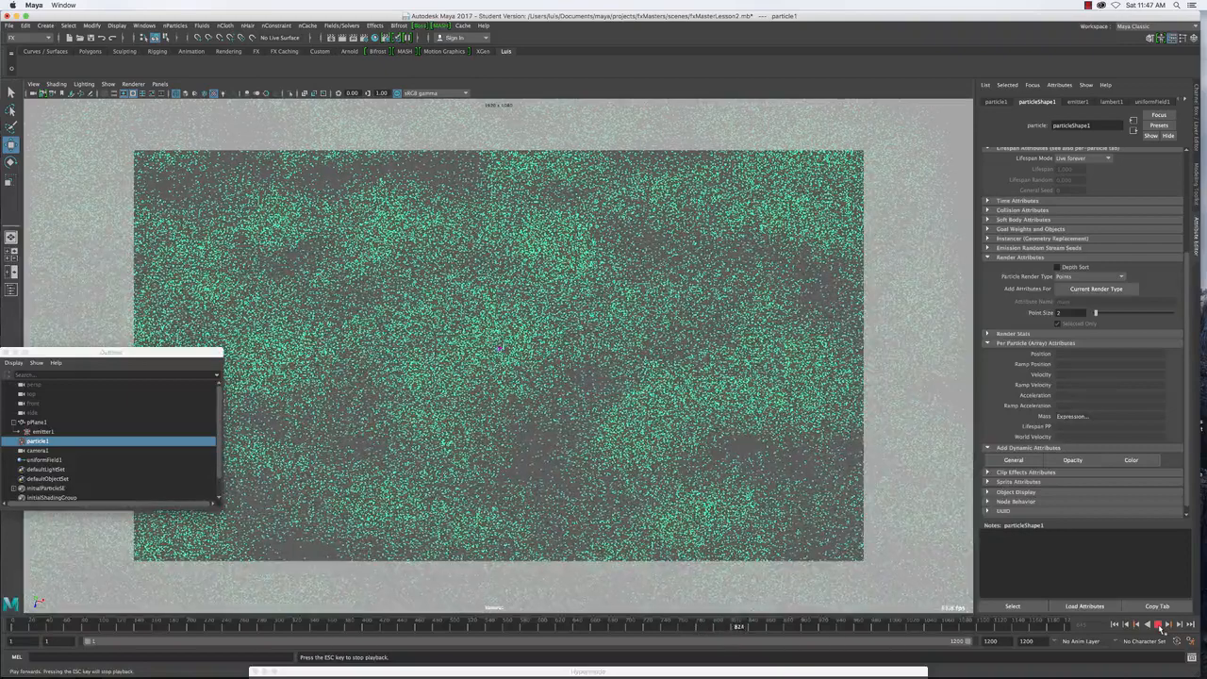
left_click(1158, 625)
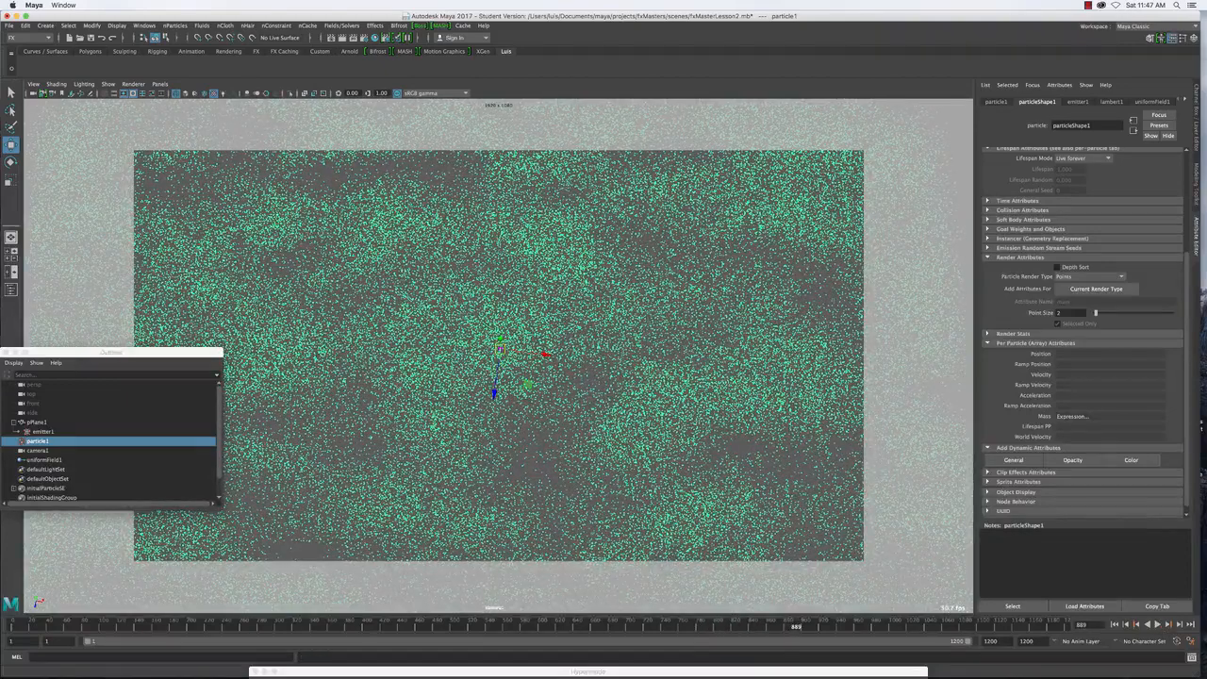
left_click(1115, 624)
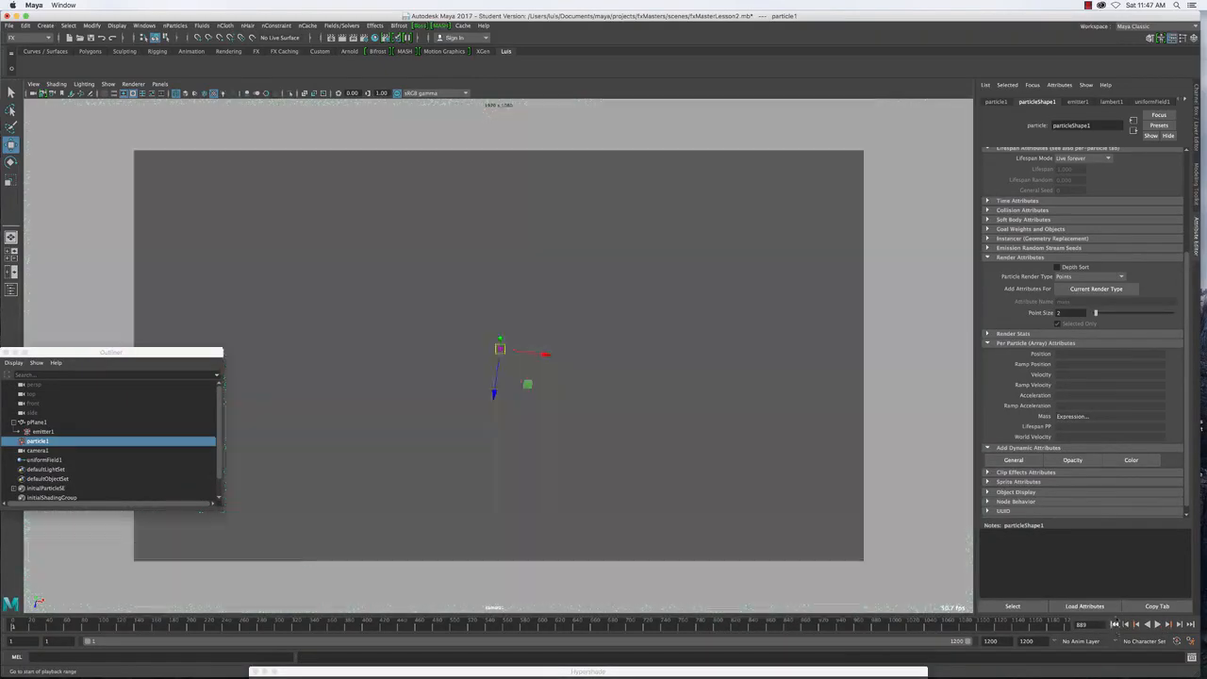
Change the Mass creation expression on particleShape1 to mass = rand(1,3); and play the simulation
right_click(1081, 419)
left_click(1099, 421)
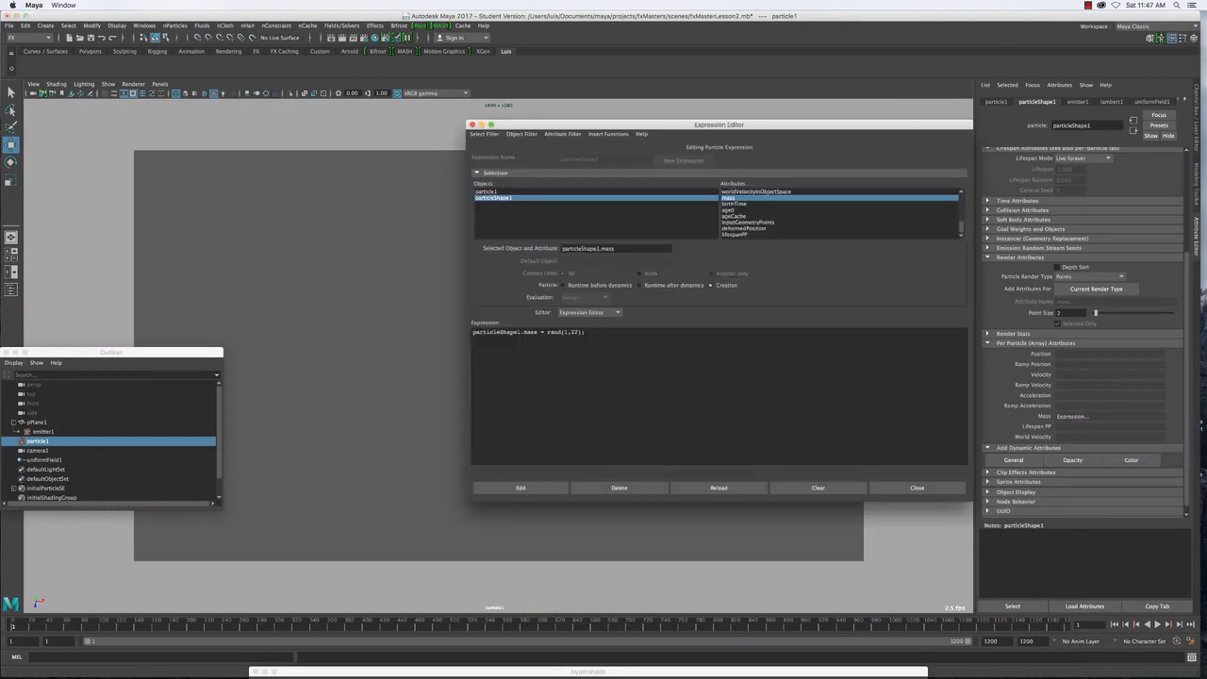
key("BackSpace")
left_click(520, 488)
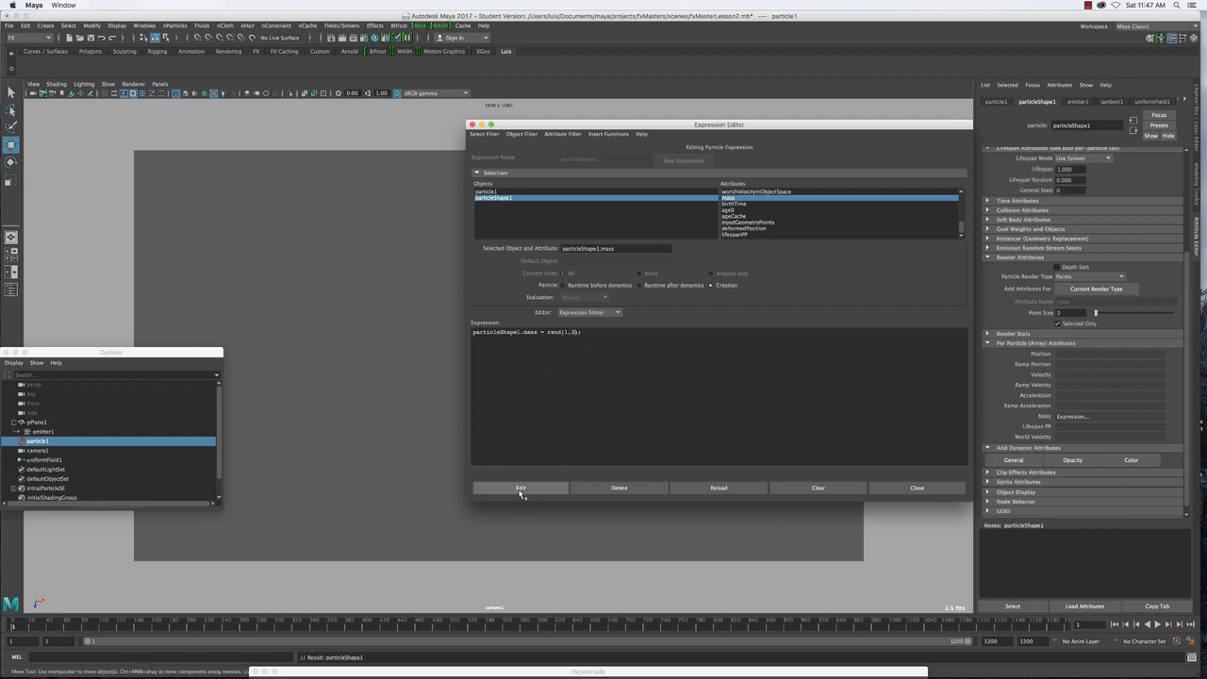
left_click(918, 487)
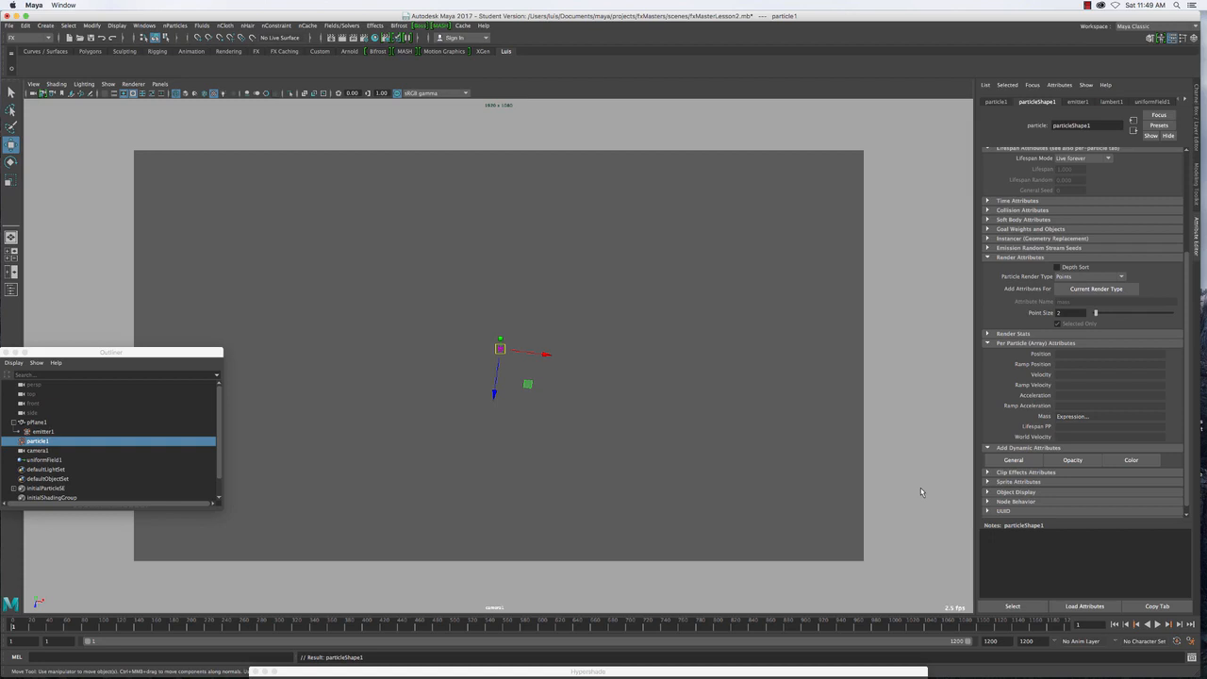
left_click(1159, 626)
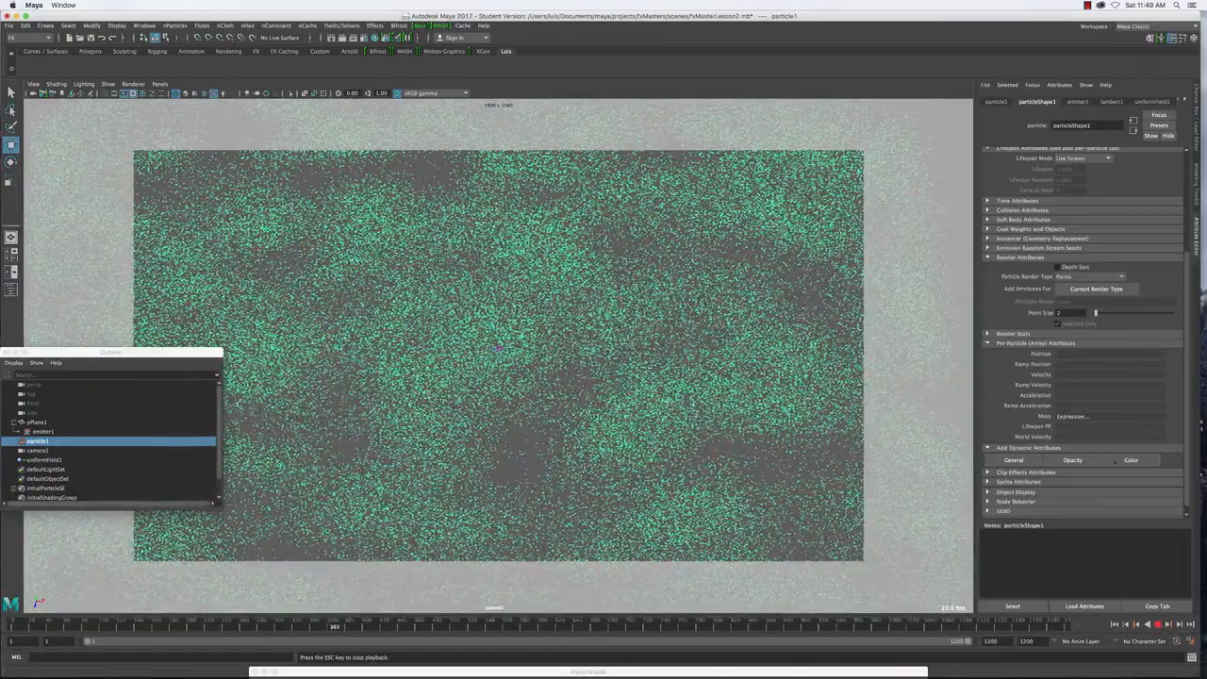
Set the Mass creation expression on particleShape1 to mass = rand(1,2); and close the Expression Editor
right_click(1086, 418)
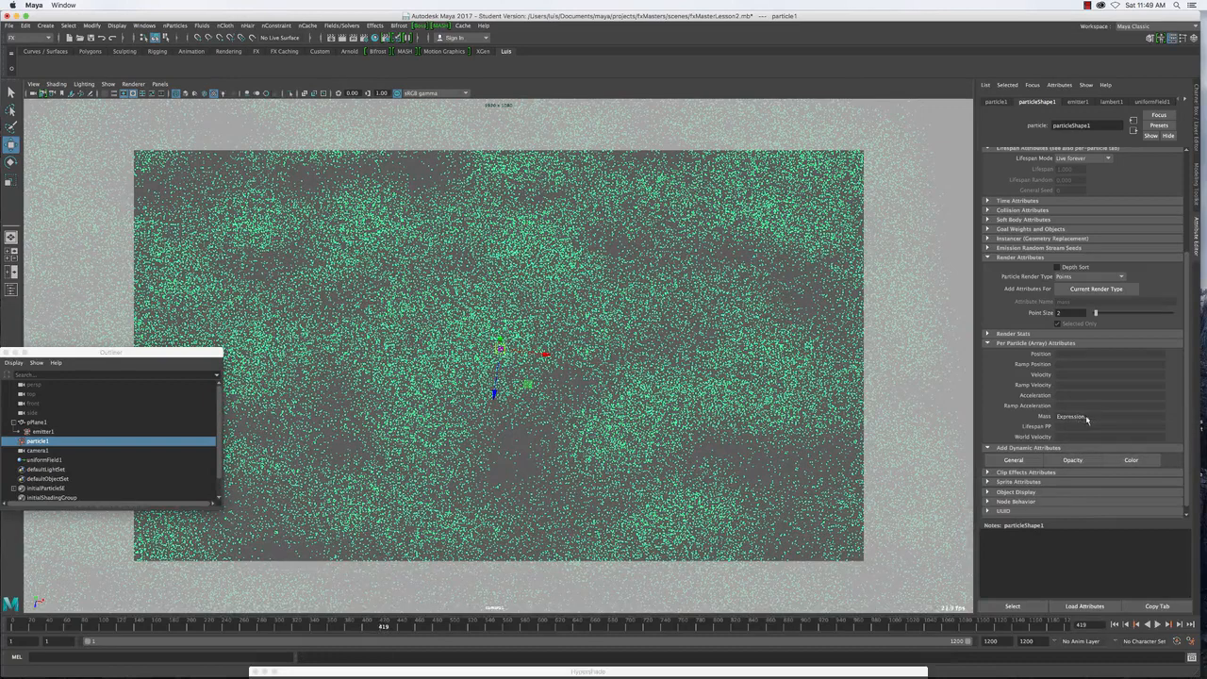
left_click(1085, 423)
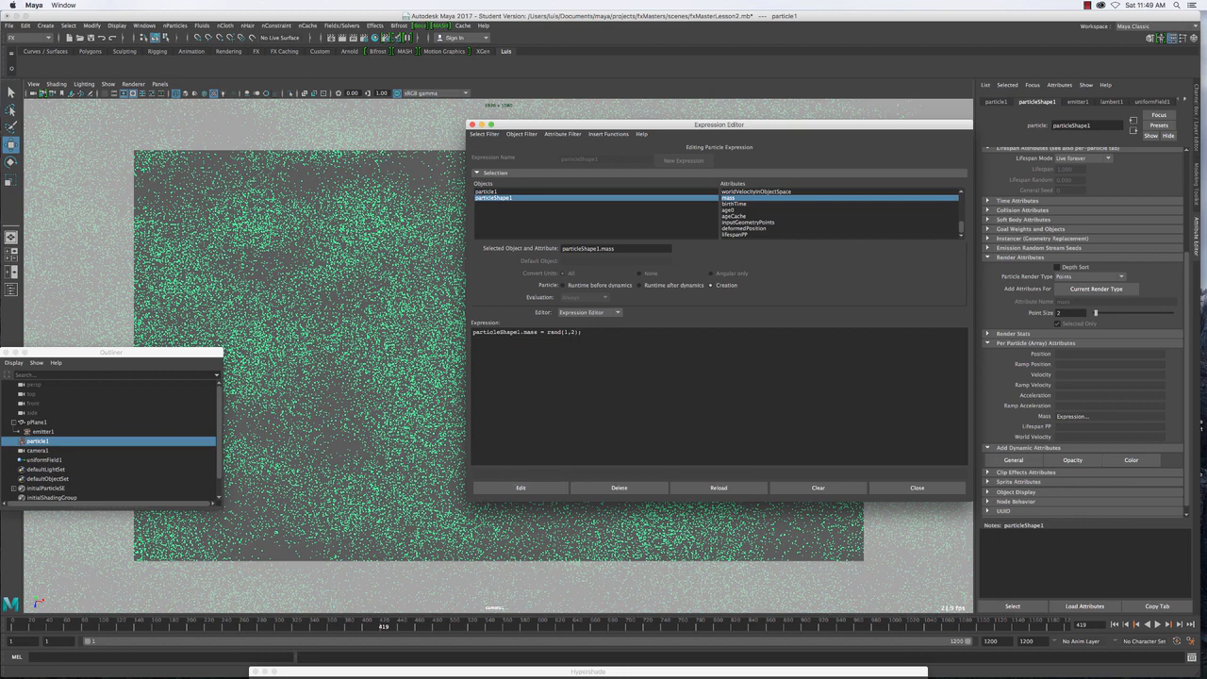
left_click(532, 490)
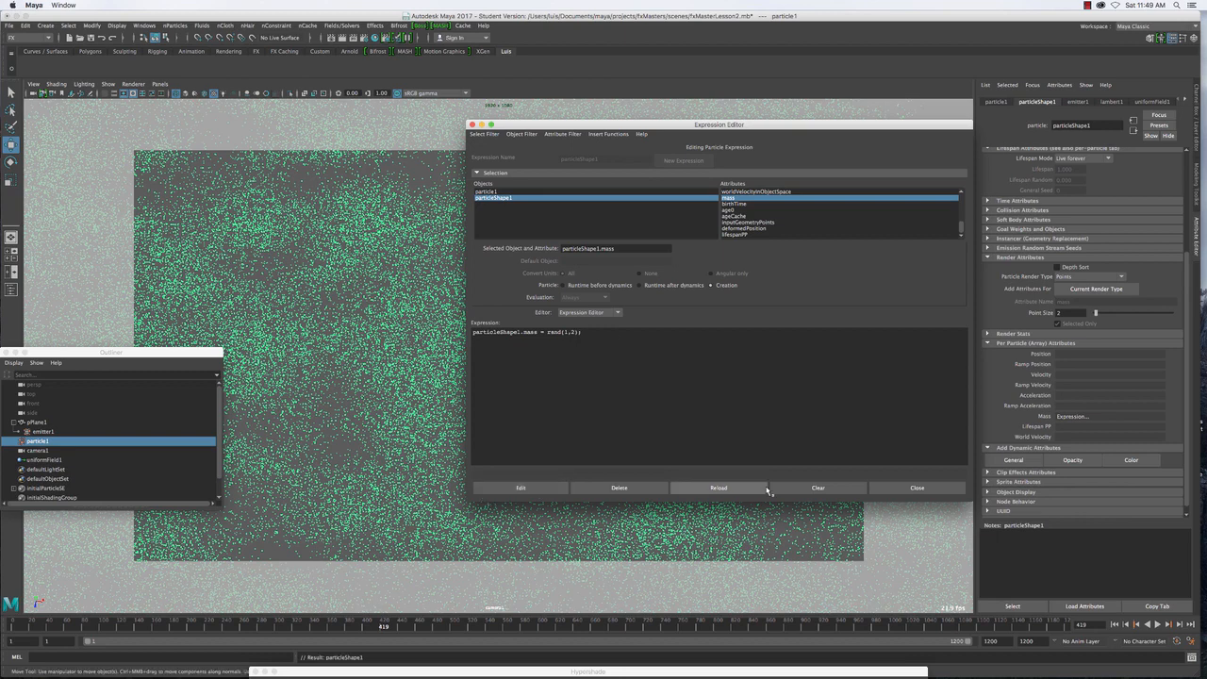
left_click(917, 487)
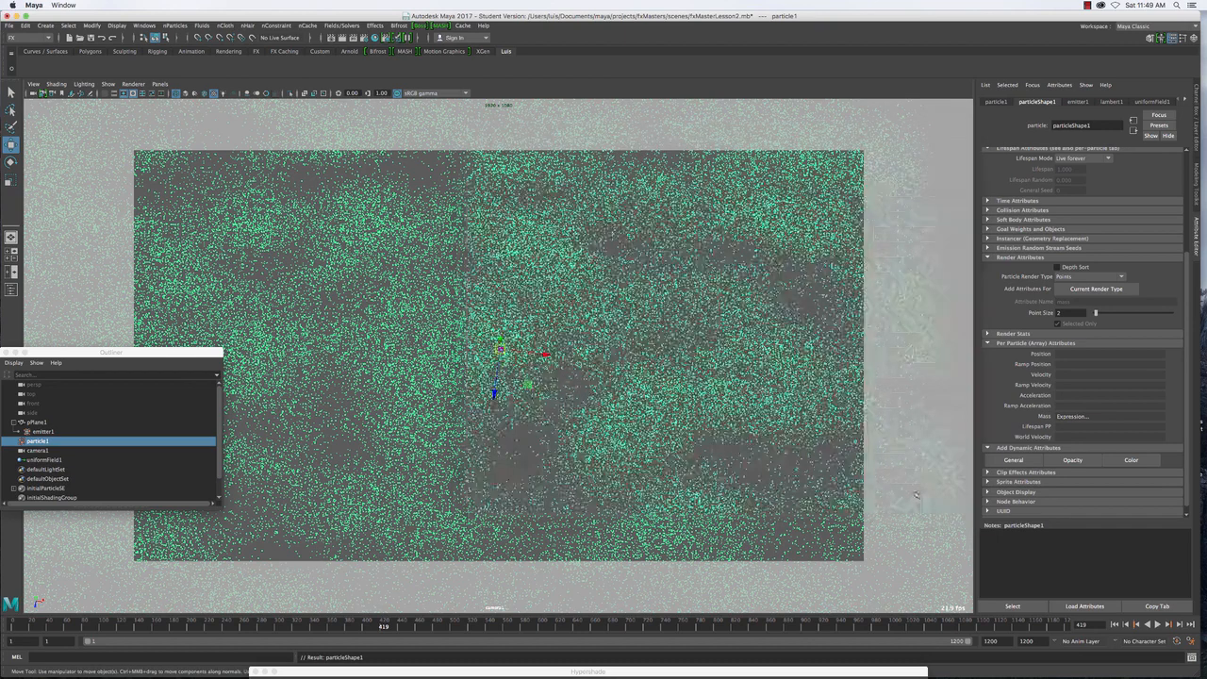
Play the simulation from the first frame with the mass range of 1 to 2, stop it and rewind
left_click(1115, 625)
left_click(1156, 624)
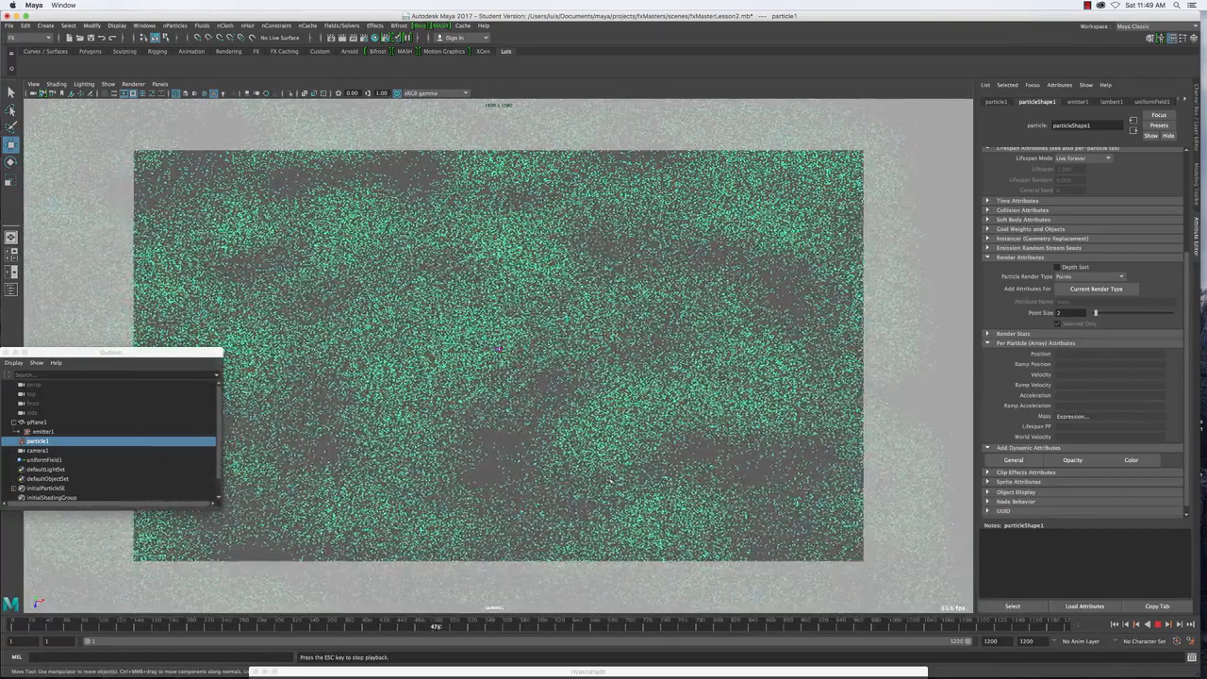
key("Escape")
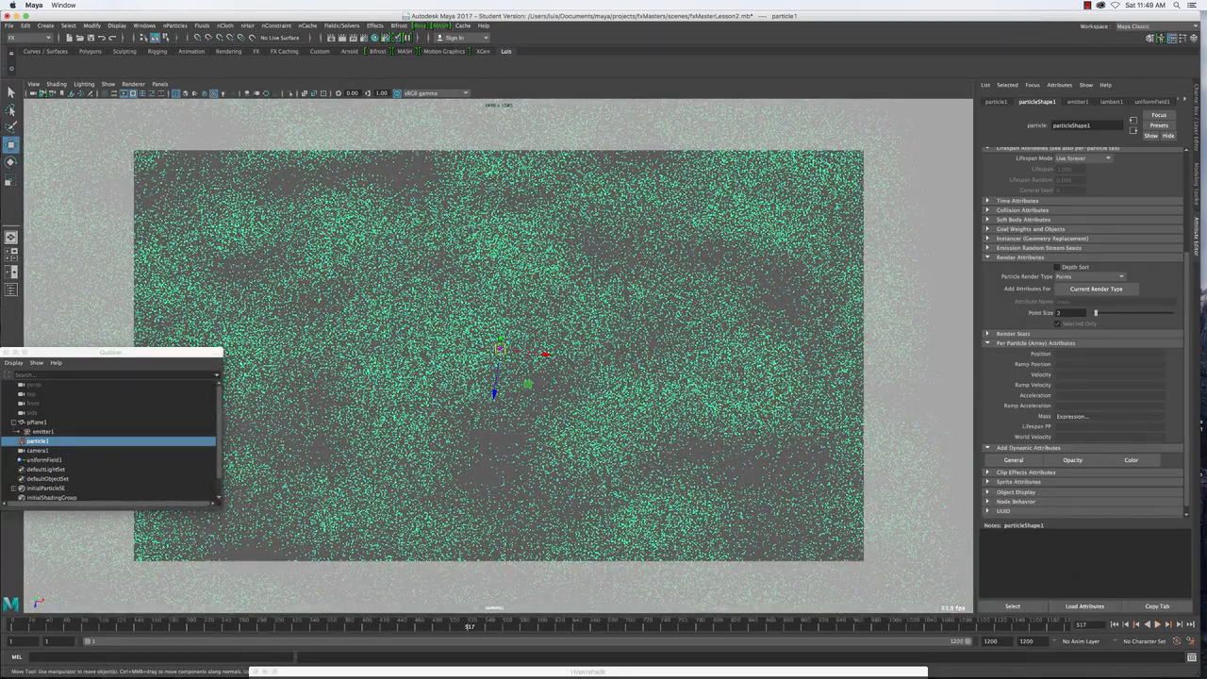
left_click(1114, 624)
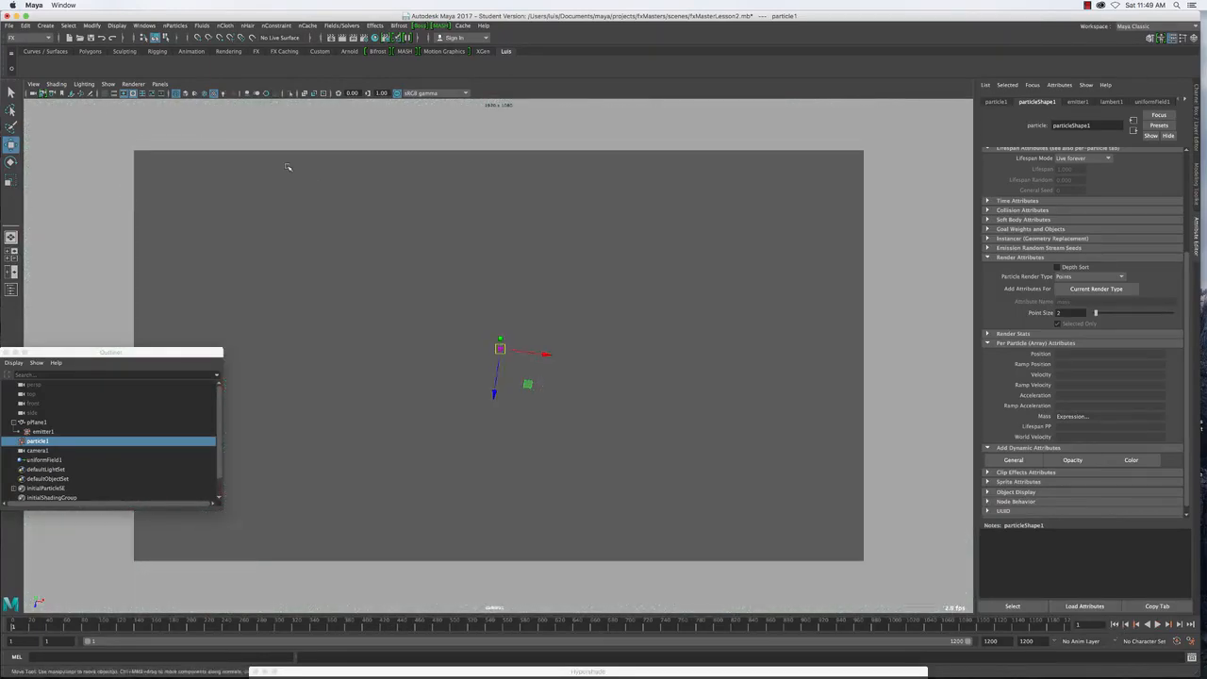
Save the scene fxMasterLesson2.mb and clear the selection
left_click(90, 39)
left_click(574, 364)
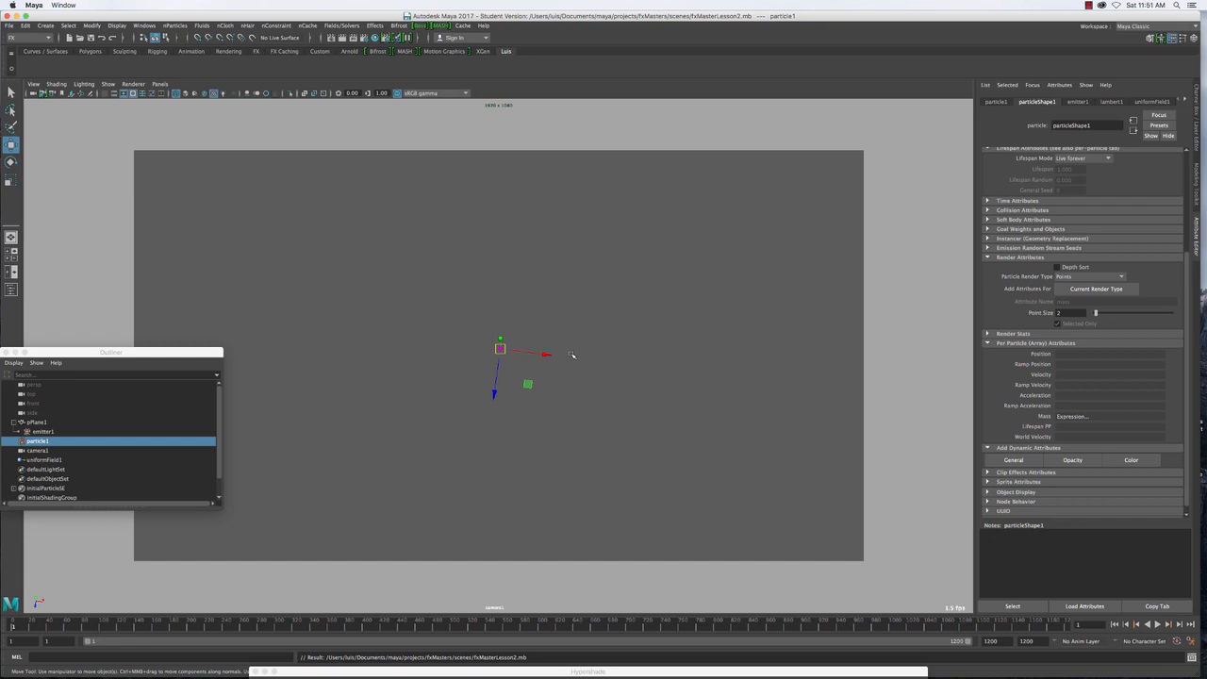
left_click(261, 183)
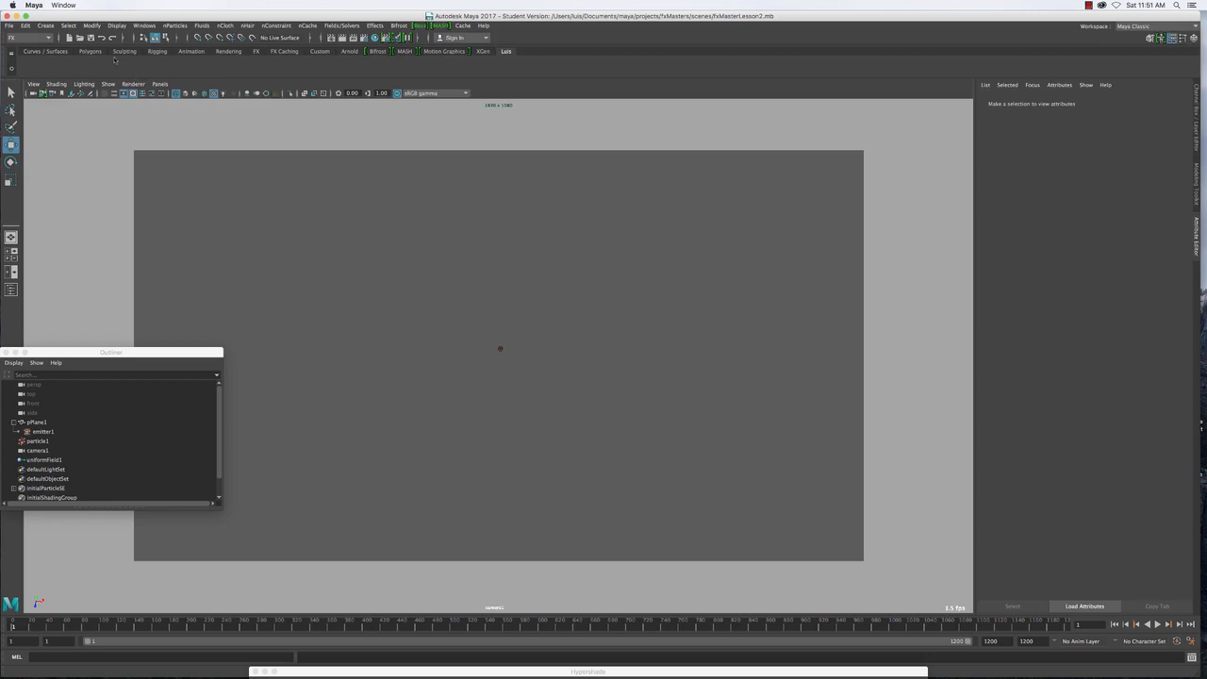
left_click(91, 38)
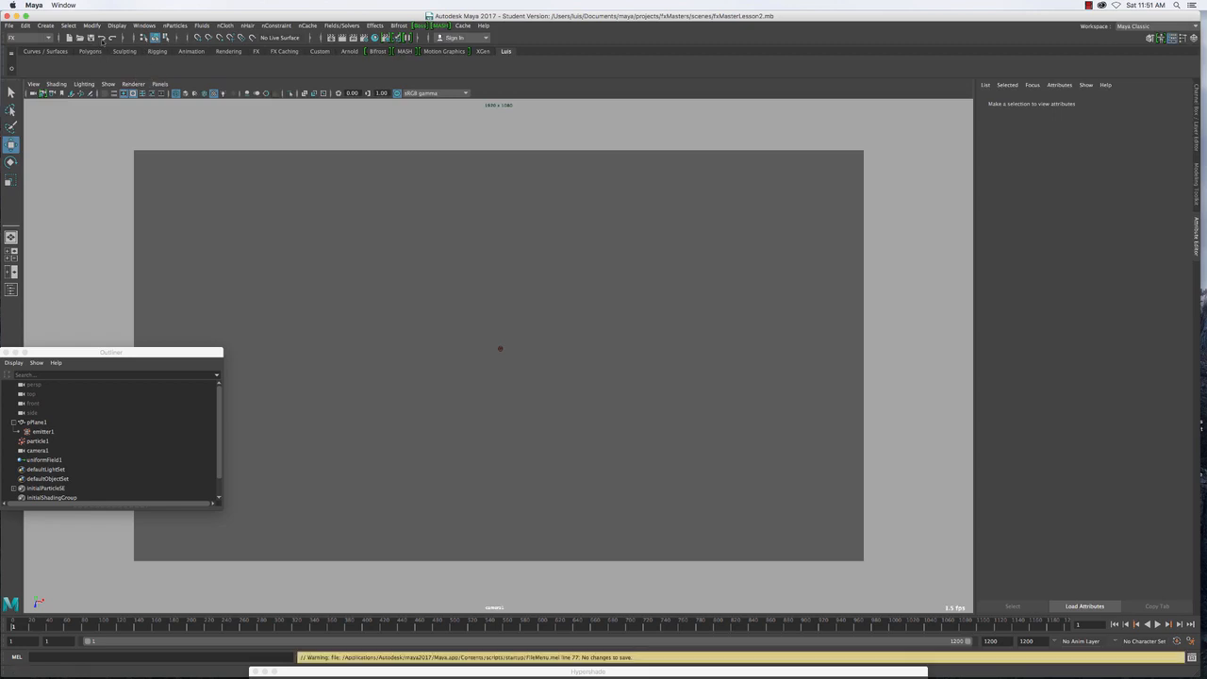
Create a locator at the origin and scale it up uniformly to about 2.74
left_click(45, 26)
left_click(69, 161)
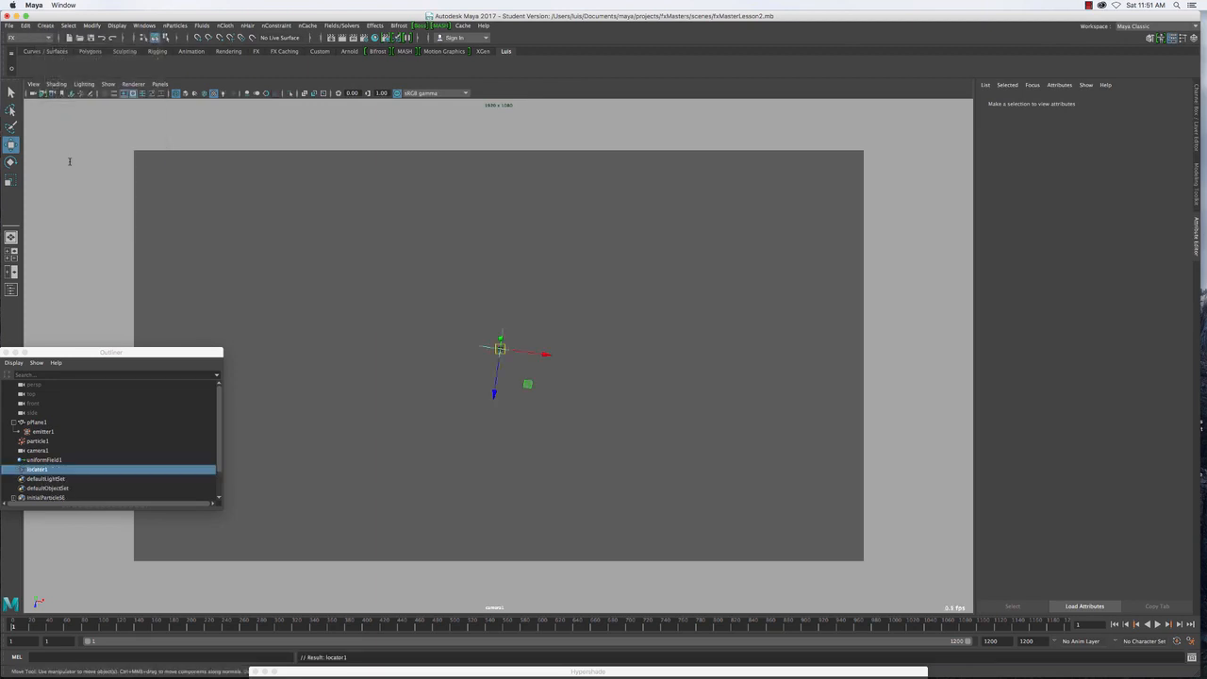
key("r")
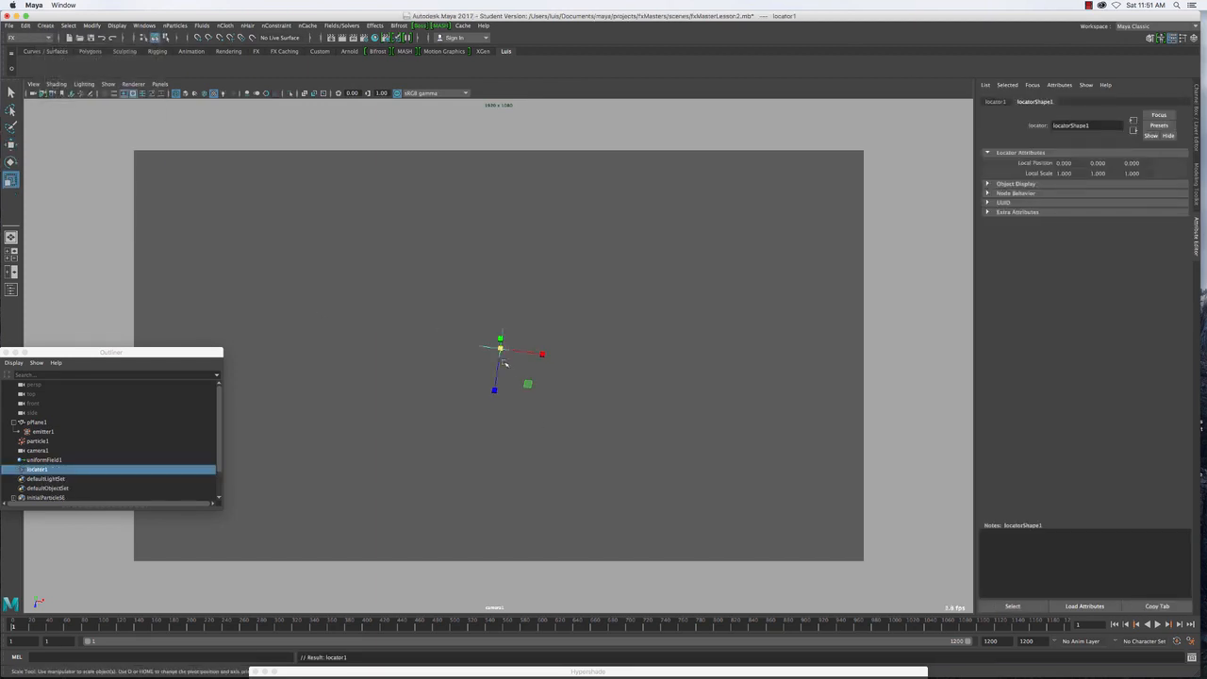
left_click_drag(500, 349, 564, 367)
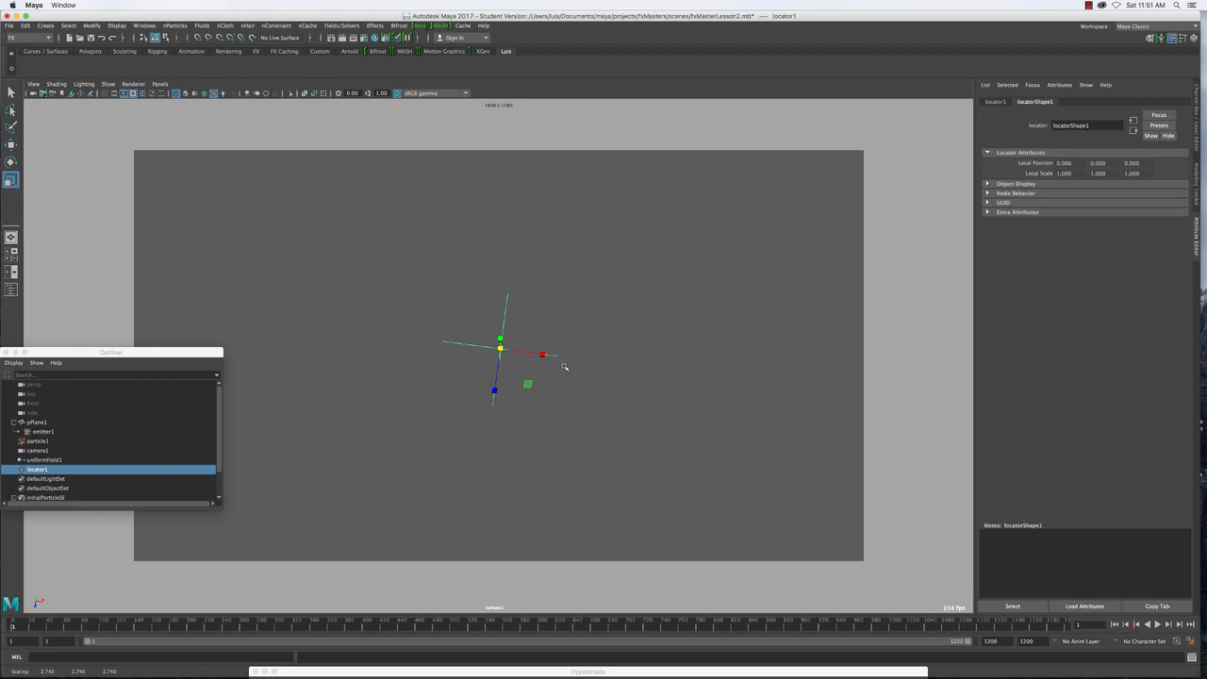
Rename the new locator as masterControl
double_click(40, 470)
type("mas")
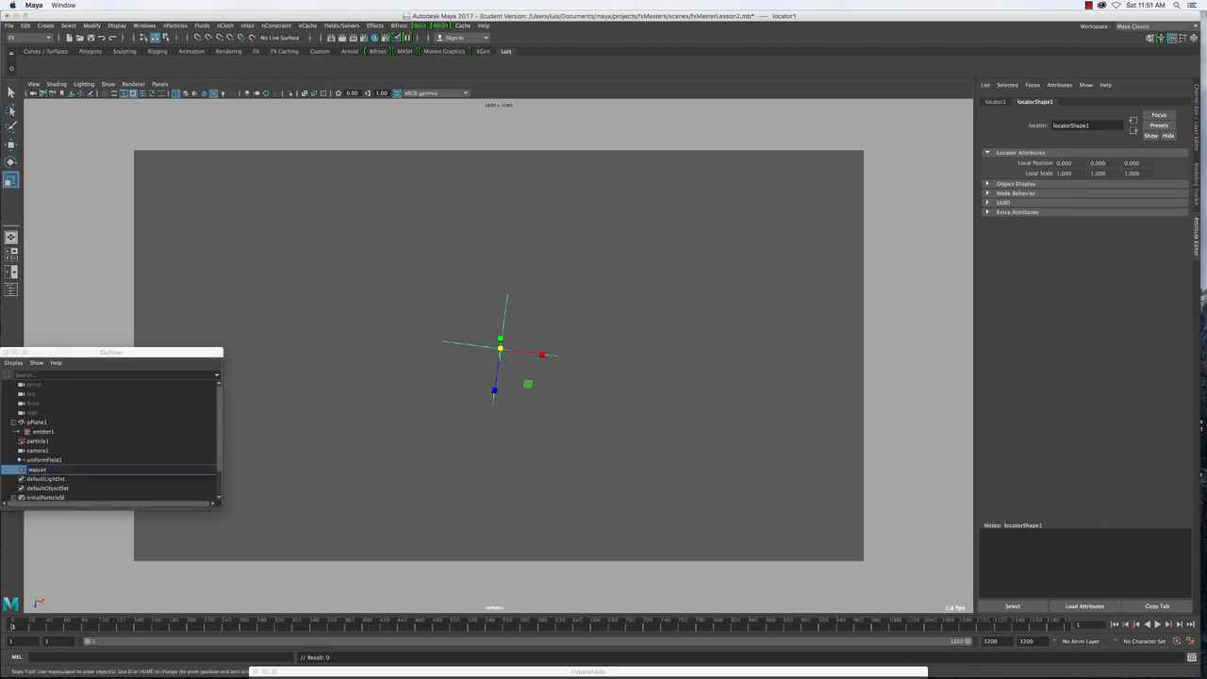
type("terControl")
key("Return")
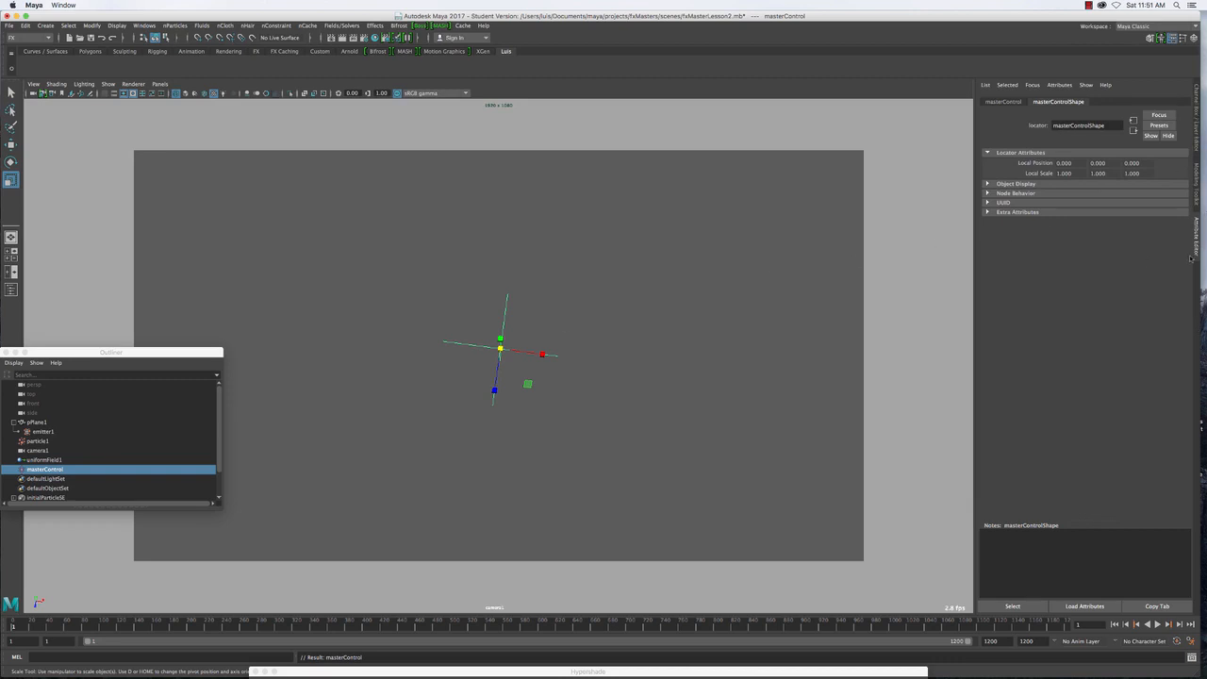
Display masterControl's channels, switch to the perspective view and enlarge the locator uniformly to a scale of about 5.066
left_click(1196, 154)
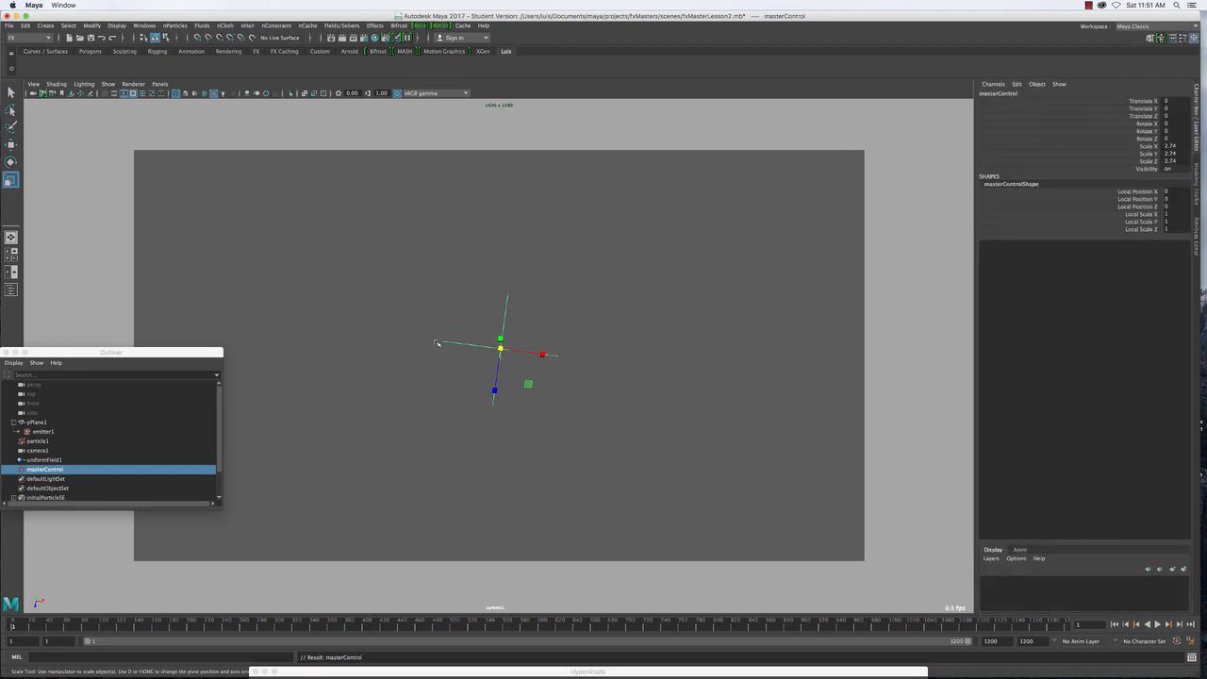
key("space")
left_click_drag(440, 338, 595, 390)
left_click(564, 389)
left_click_drag(487, 347, 526, 355)
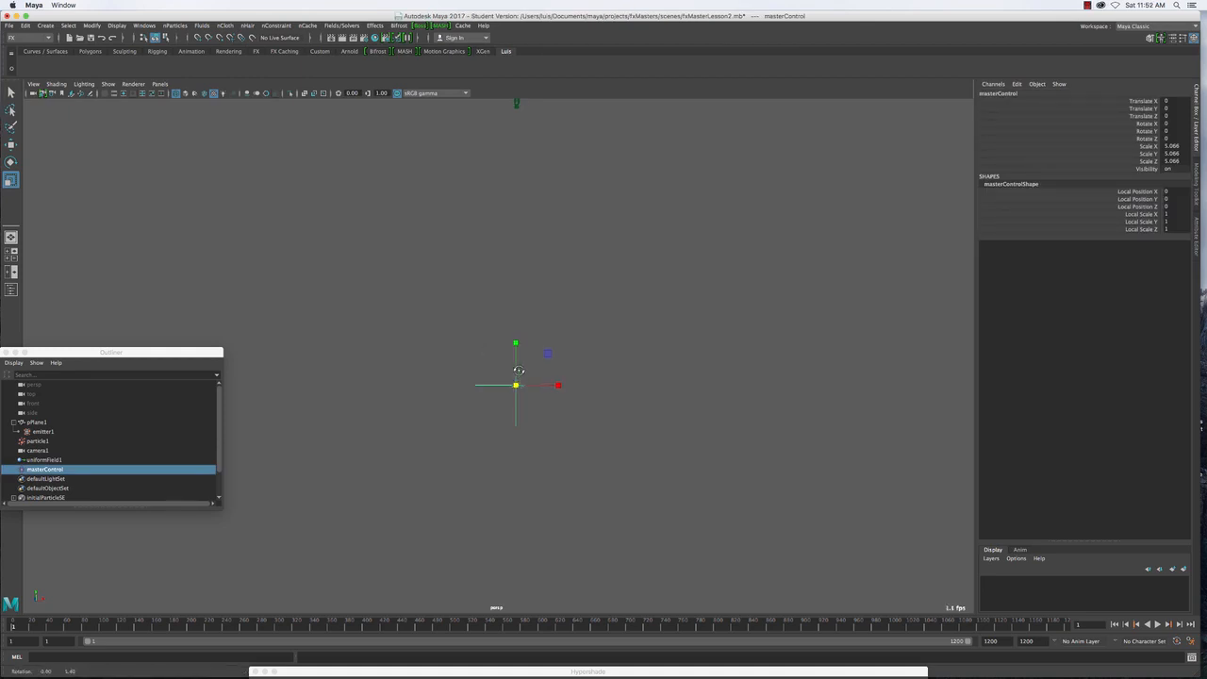
left_click_drag(526, 358, 520, 389, "alt")
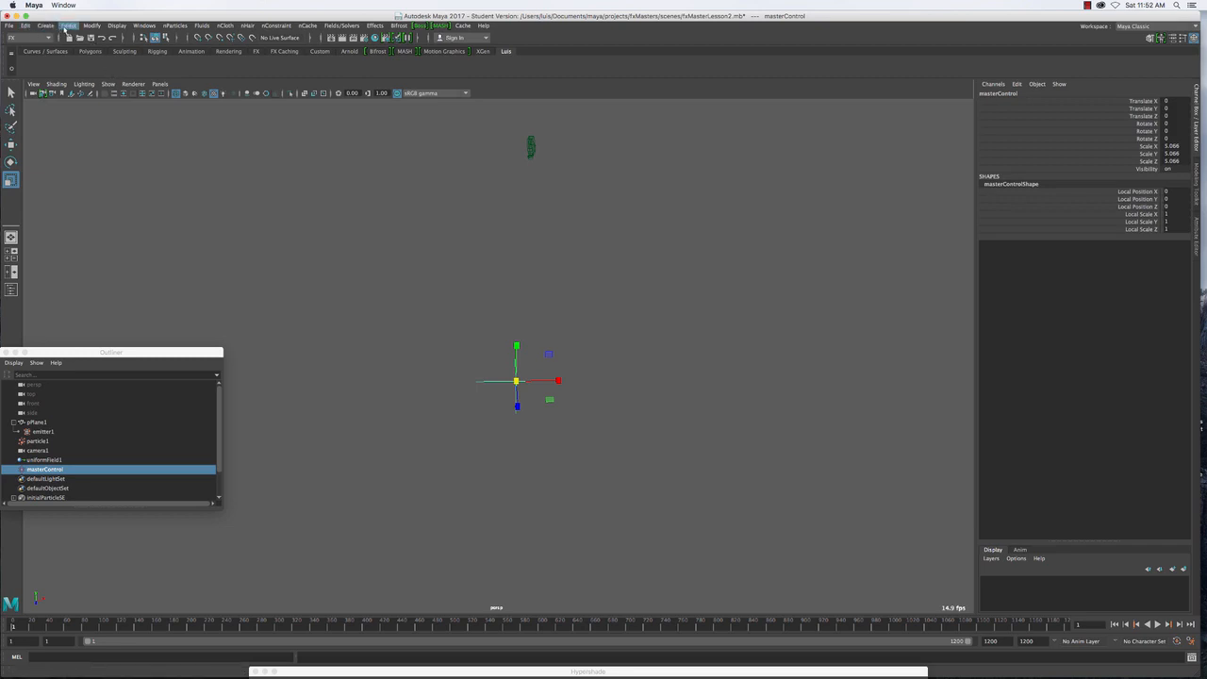
Add a keyable float attribute named swarmSize to masterControl with a default of 150000
left_click(92, 26)
left_click(116, 198)
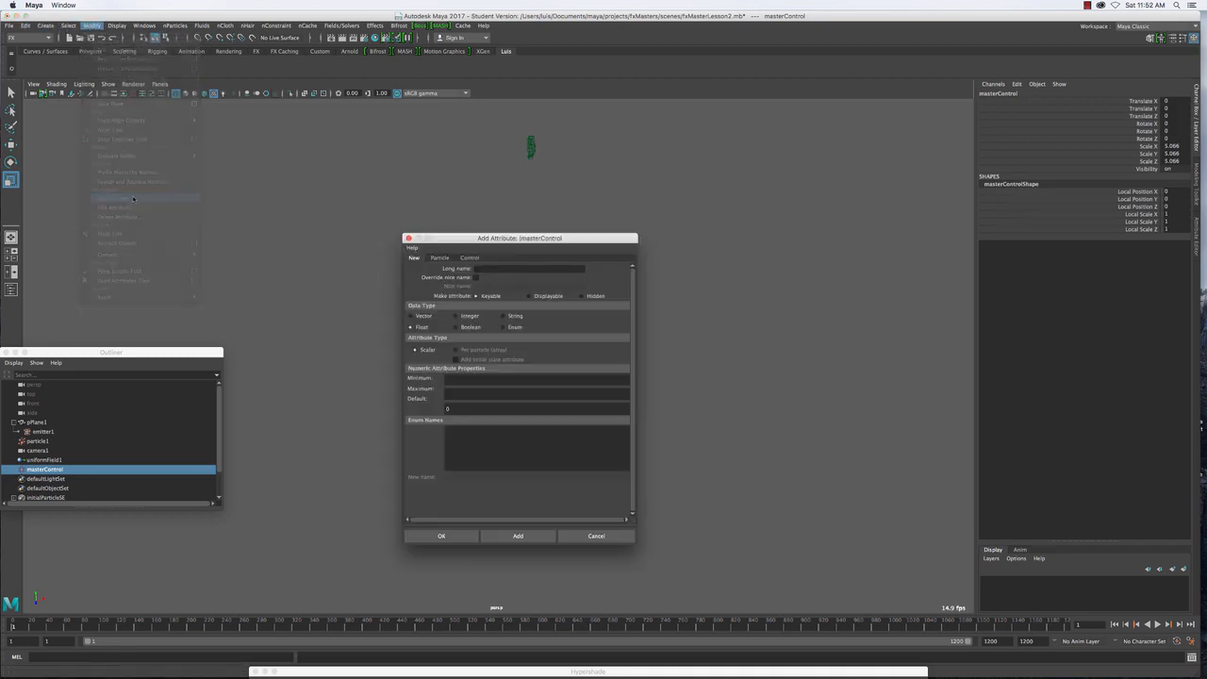
left_click_drag(443, 242, 683, 199)
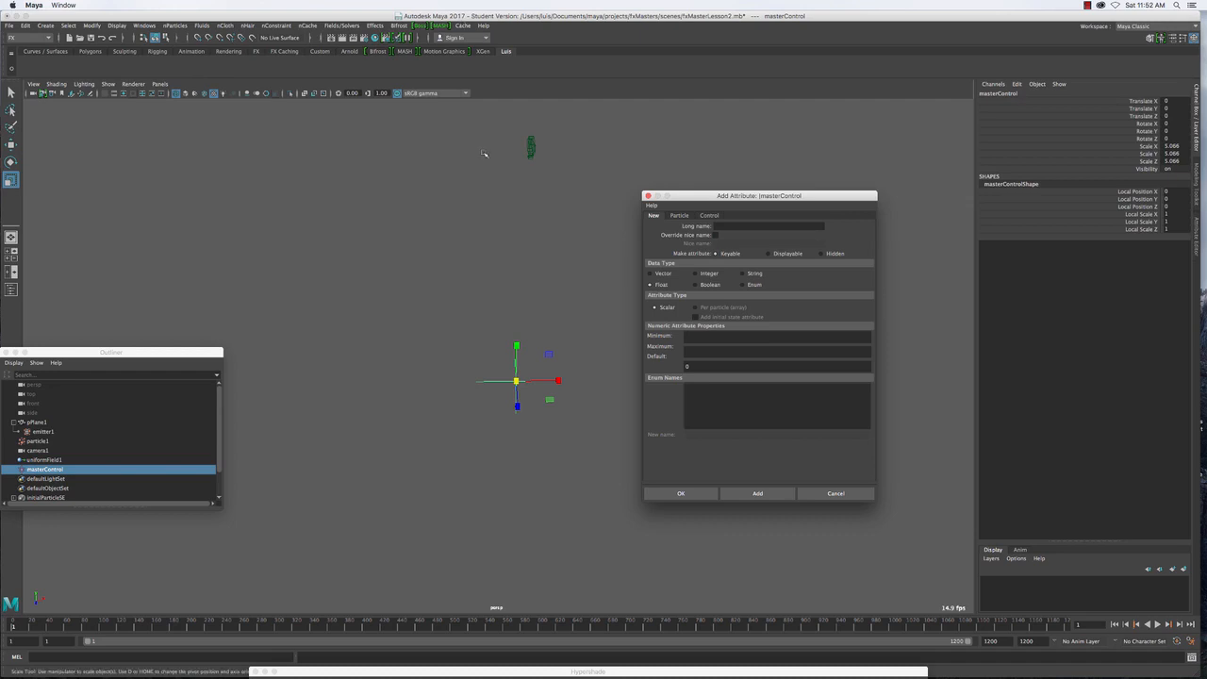
left_click_drag(707, 197, 674, 133)
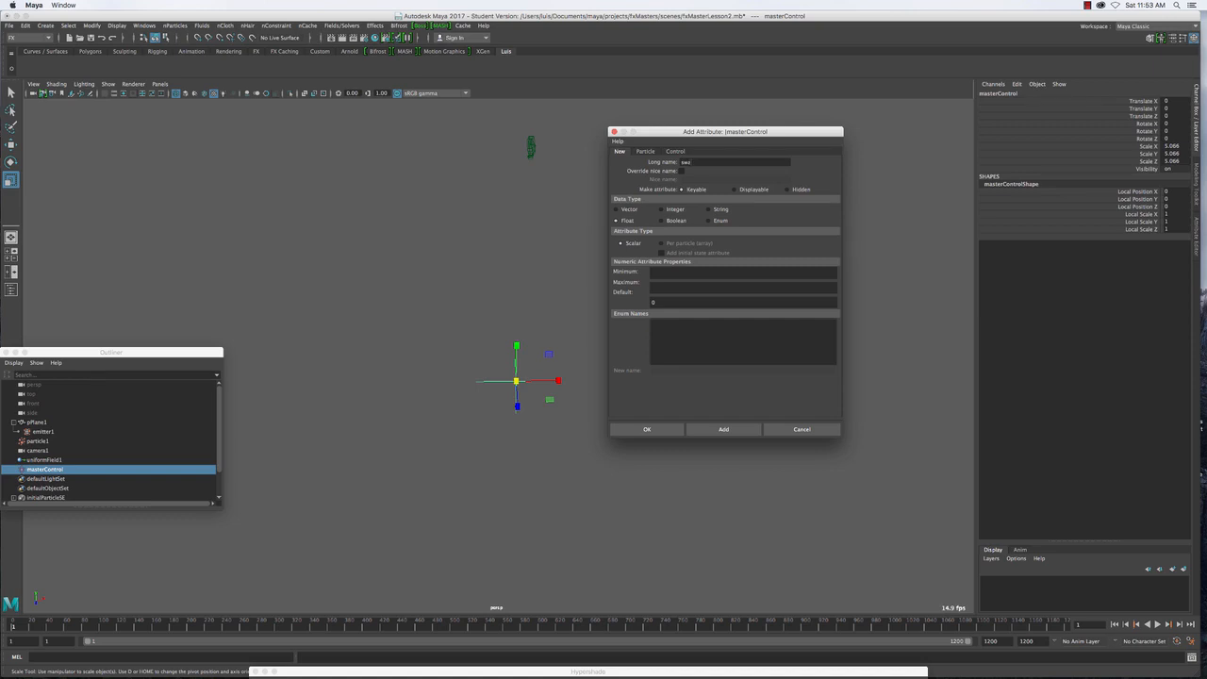
type("rmSize")
left_click(709, 432)
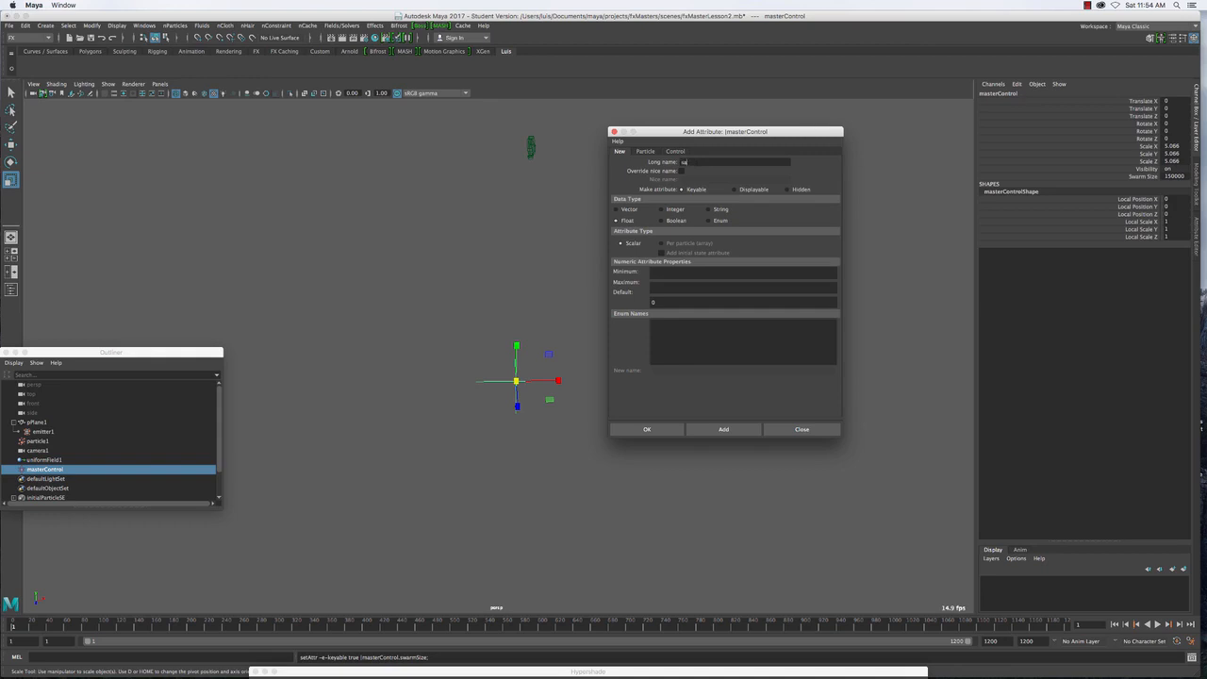
Add a keyable float attribute named swarmSpeed to masterControl with minimum 0 and default 2
type("mSpeed")
key("BackSpace")
type("a")
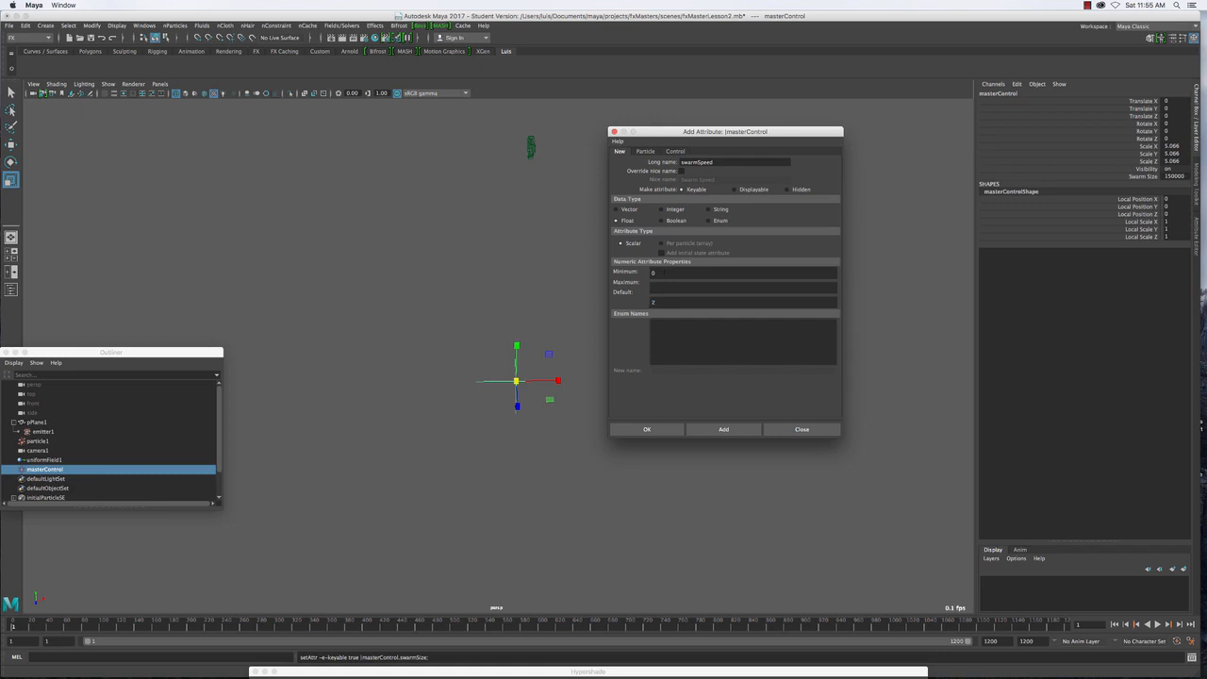
left_click(723, 429)
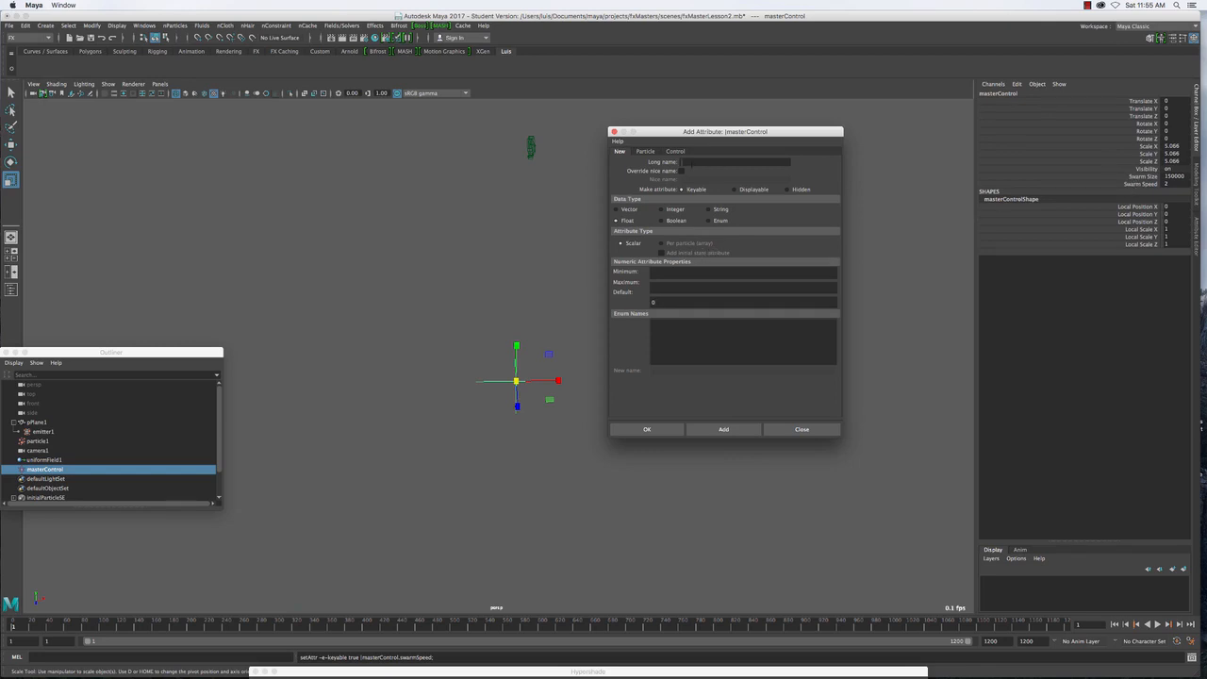
Add a keyable float attribute named swarmWidth to masterControl with a default of 3
type("eminterScal")
double_click(695, 162)
left_click(701, 162)
key("BackSpace")
key("BackSpace")
key("BackSpace")
key("BackSpace")
type("swa")
type("L")
key("BackSpace")
key("BackSpace")
key("BackSpace")
left_click(723, 429)
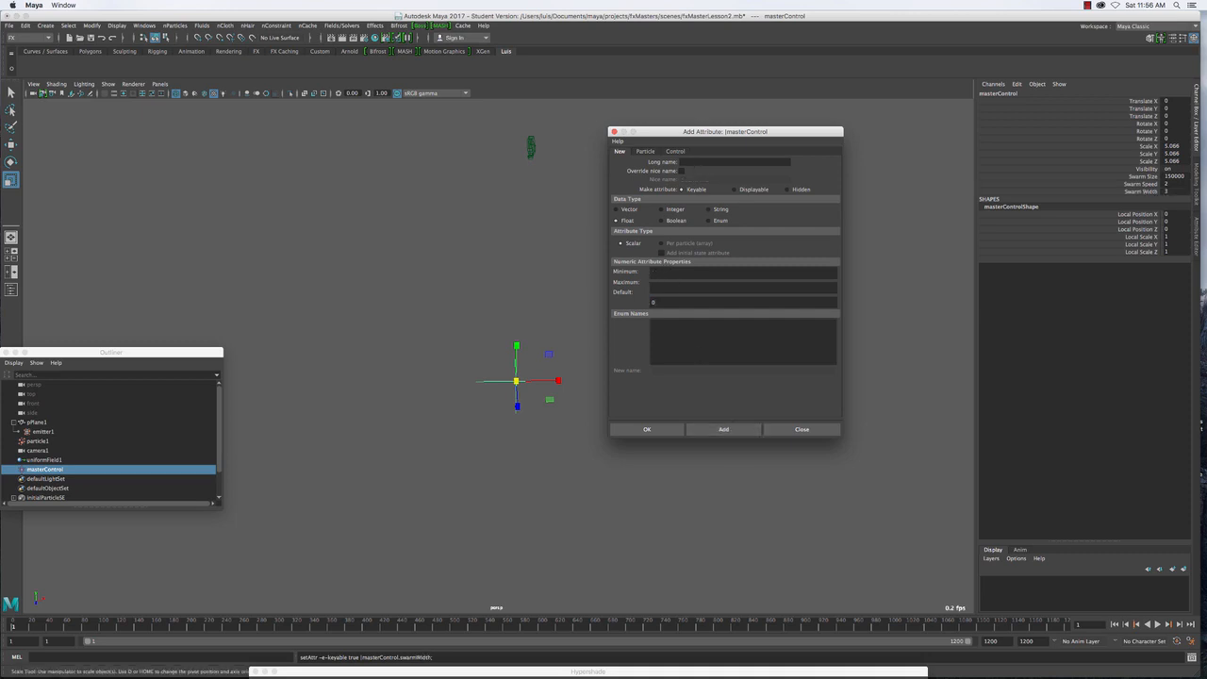
Add a keyable float attribute named swarmHeight to masterControl with minimum 0, maximum 1 and default 0
type("swarmHeight")
left_click(653, 273)
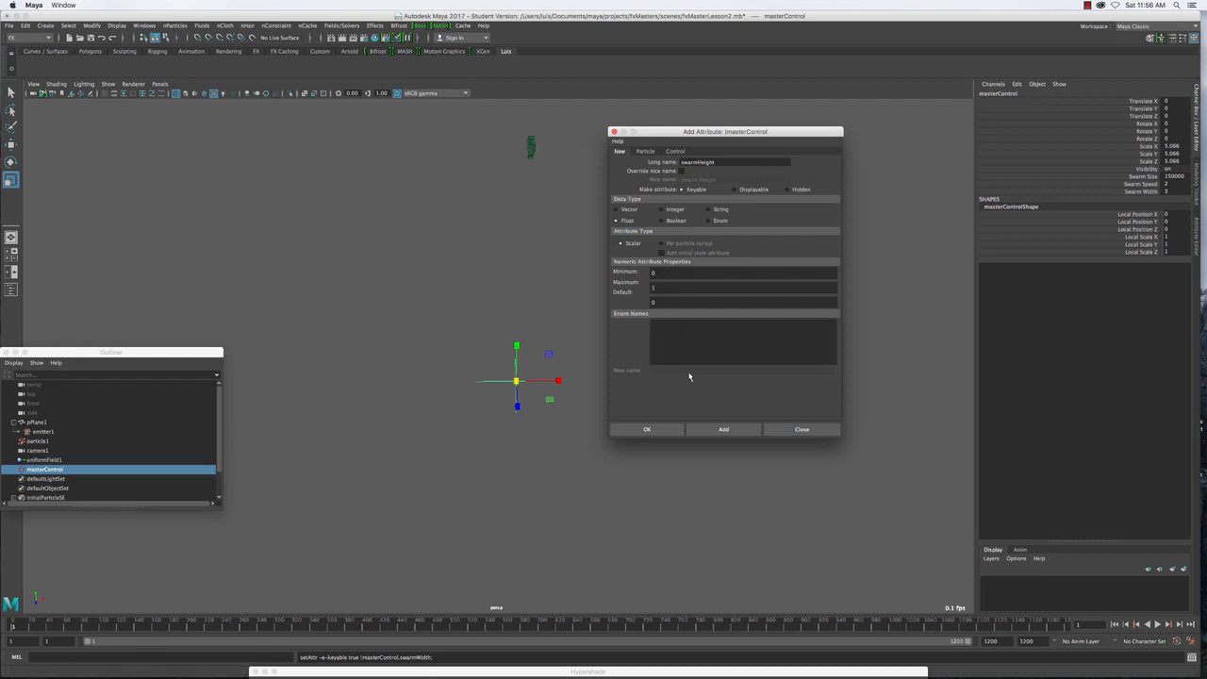
left_click(723, 429)
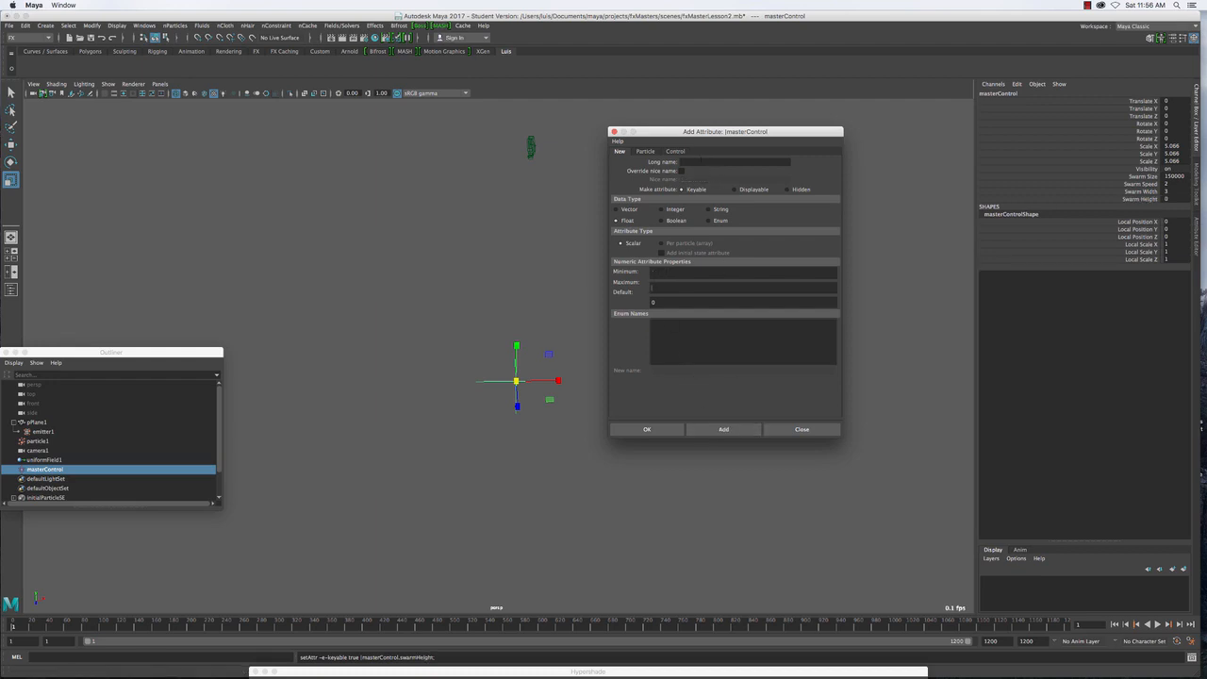
Add two float attributes defaulting to 0 to masterControl: swarmLenght with minimum 0 and maximum 10, and swarmGapFreq
type("swarmLengt")
left_click(733, 432)
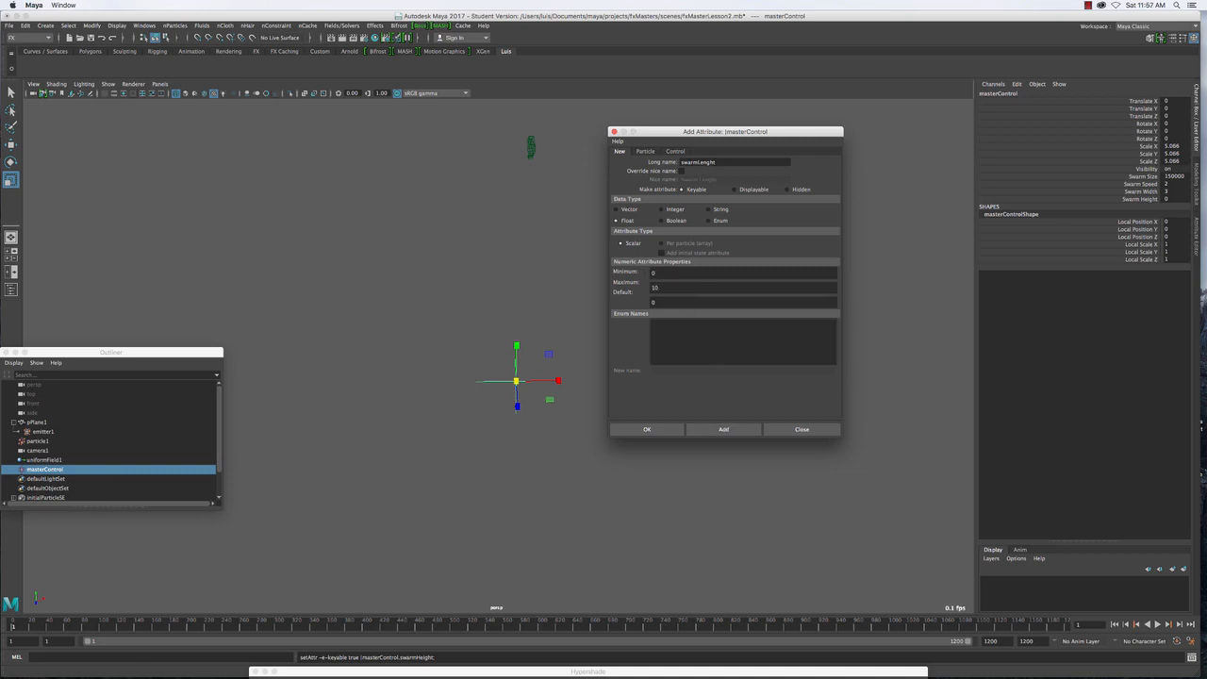
left_click(724, 430)
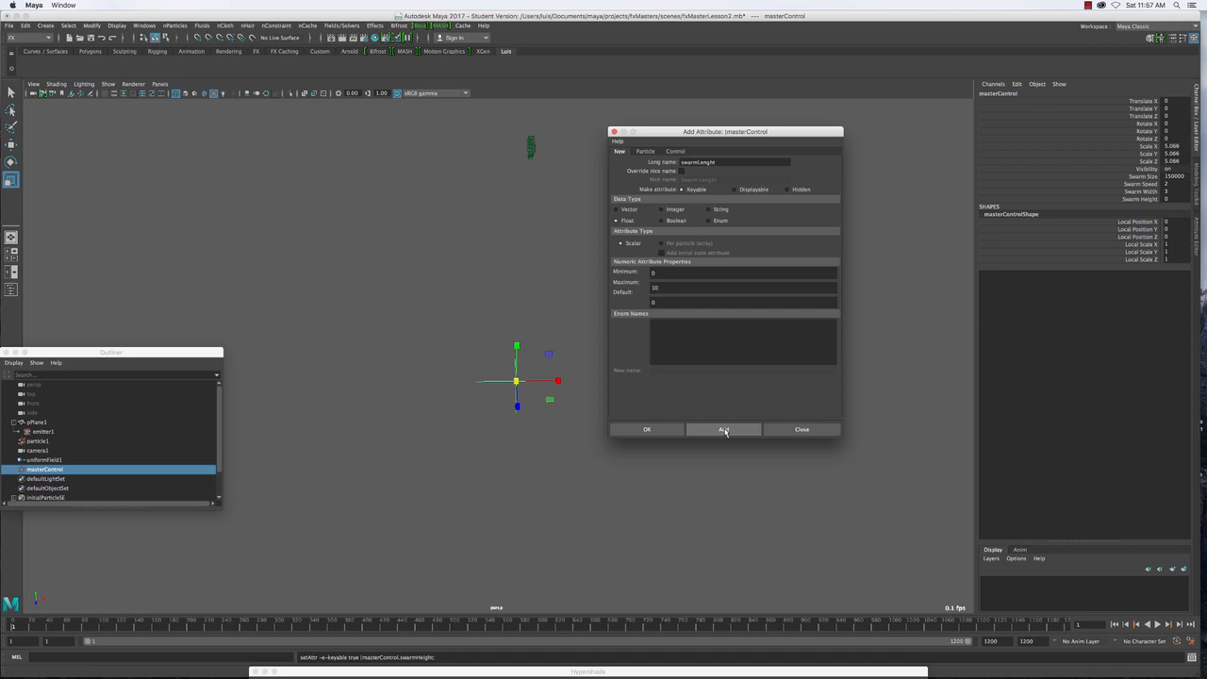
left_click(724, 429)
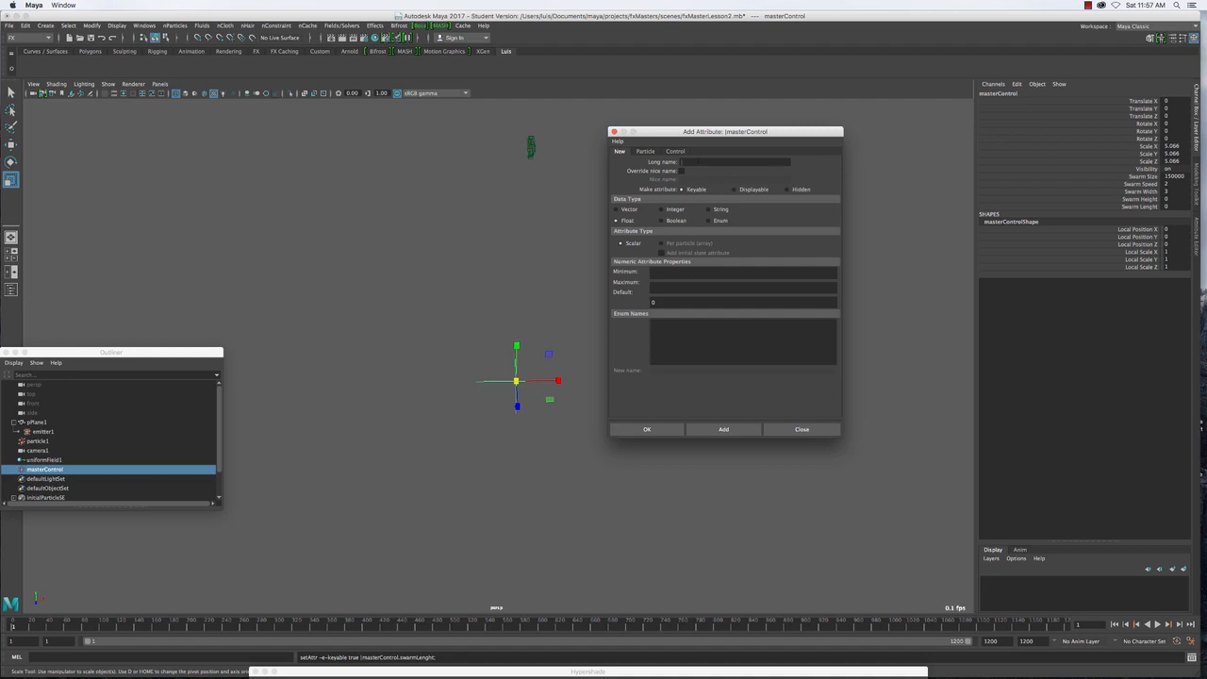
type("swarmCapFreq")
left_click(723, 430)
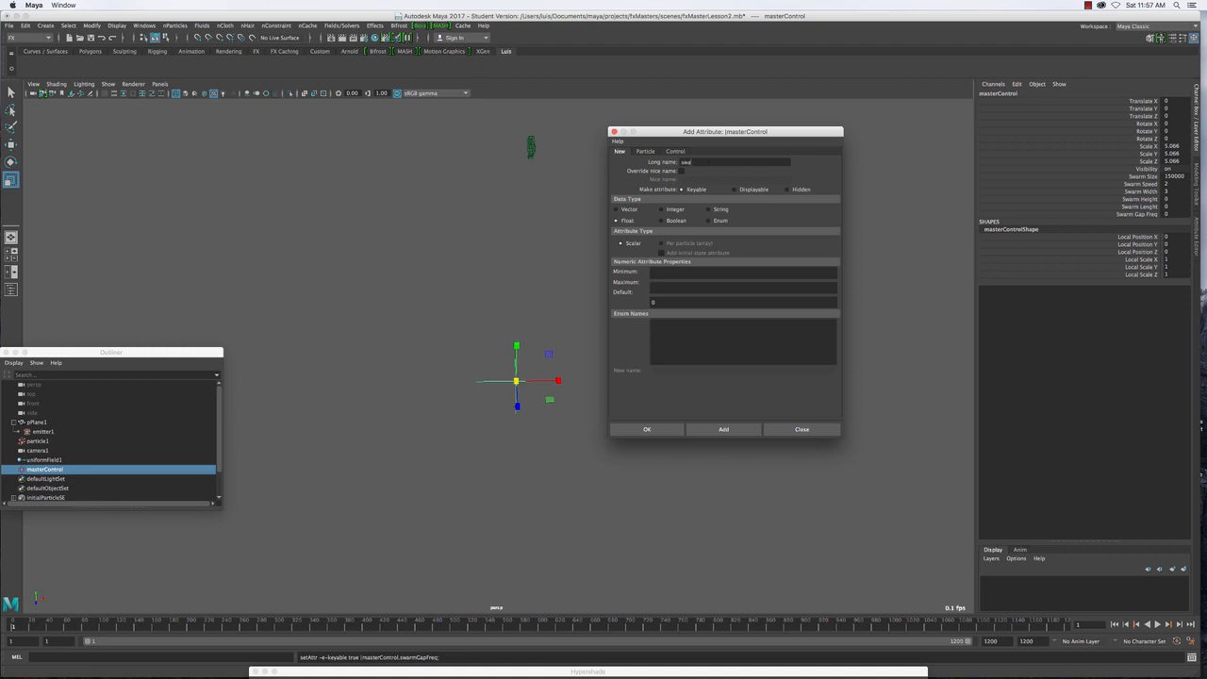
Add a float attribute named swarmSpeedVariation with default 0 to masterControl and finish adding attributes
type("rm")
key("BackSpace")
key("BackSpace")
key("BackSpace")
type("Spe")
type("tion")
key("BackSpace")
type("V")
key("Delete")
left_click_drag(693, 163, 680, 163)
type("swarm")
left_click(703, 433)
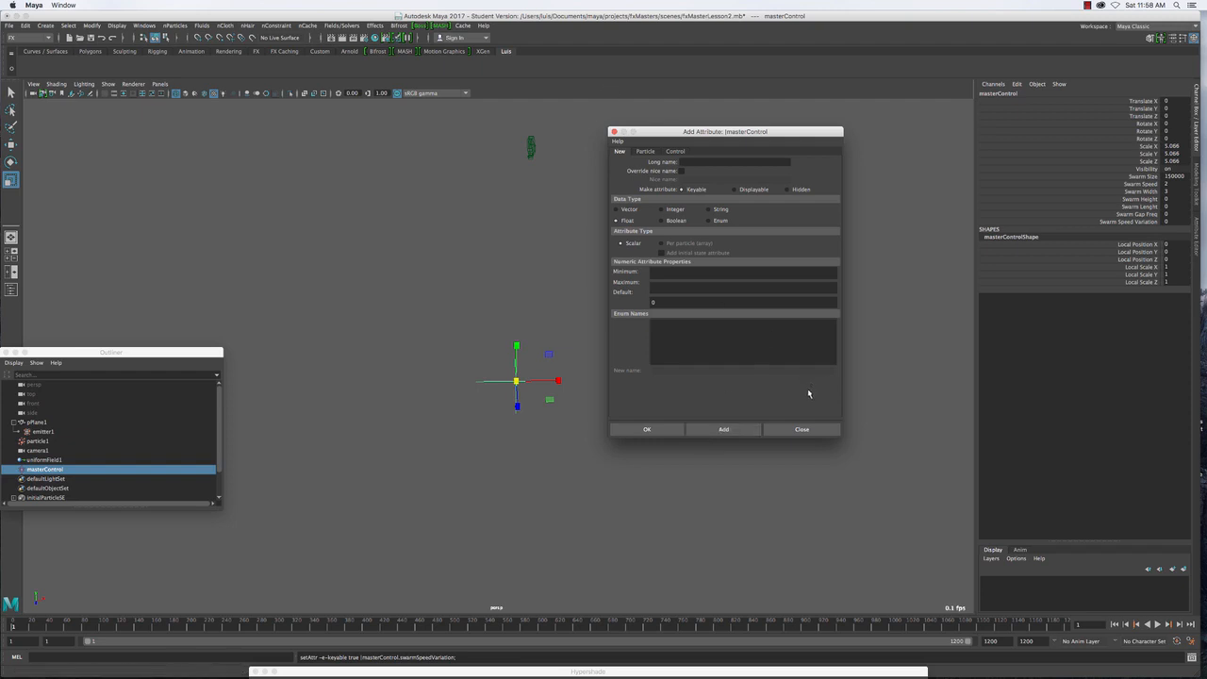
left_click(802, 429)
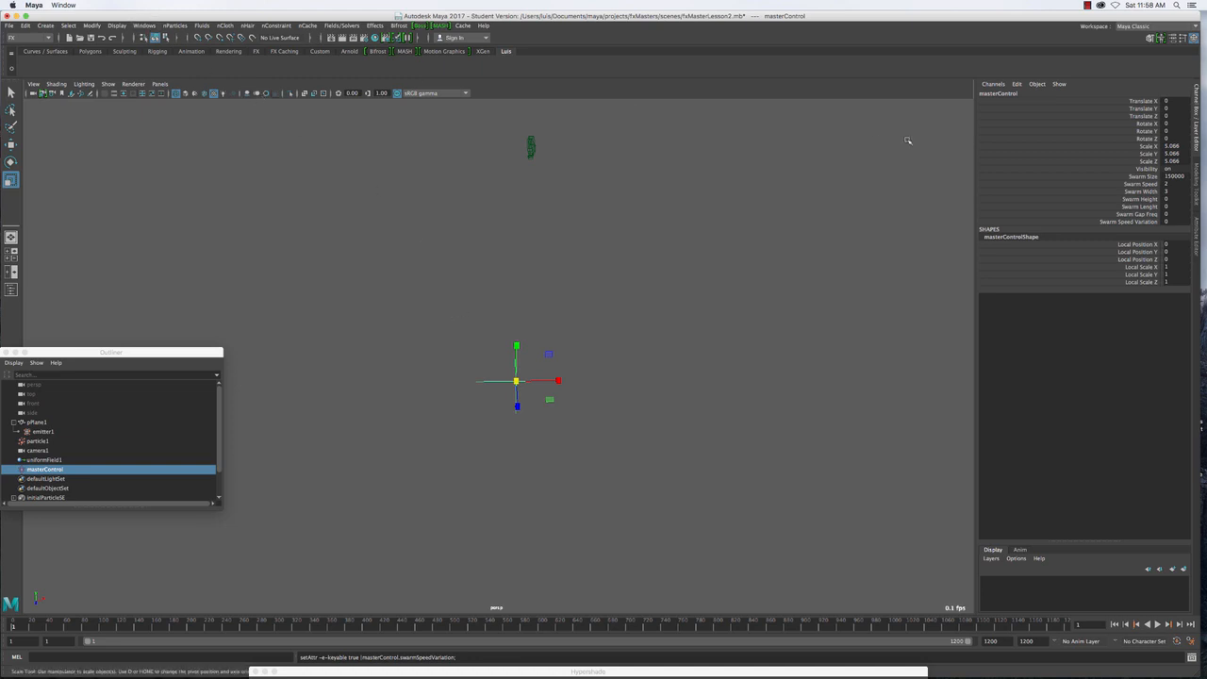
Use Channel Control to make masterControl's Rotate X, Y, Z and Scale X, Y, Z channels nonkeyable and hidden
left_click_drag(1181, 99, 1142, 221)
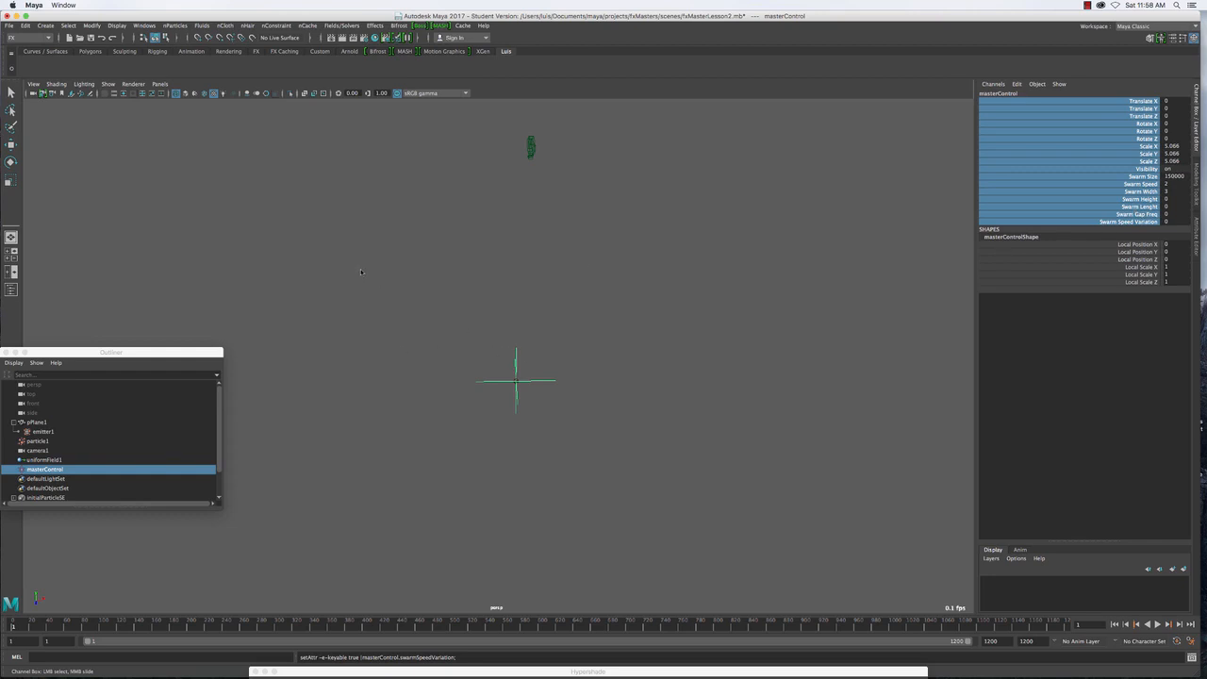
left_click(144, 26)
mouse_move(173, 59)
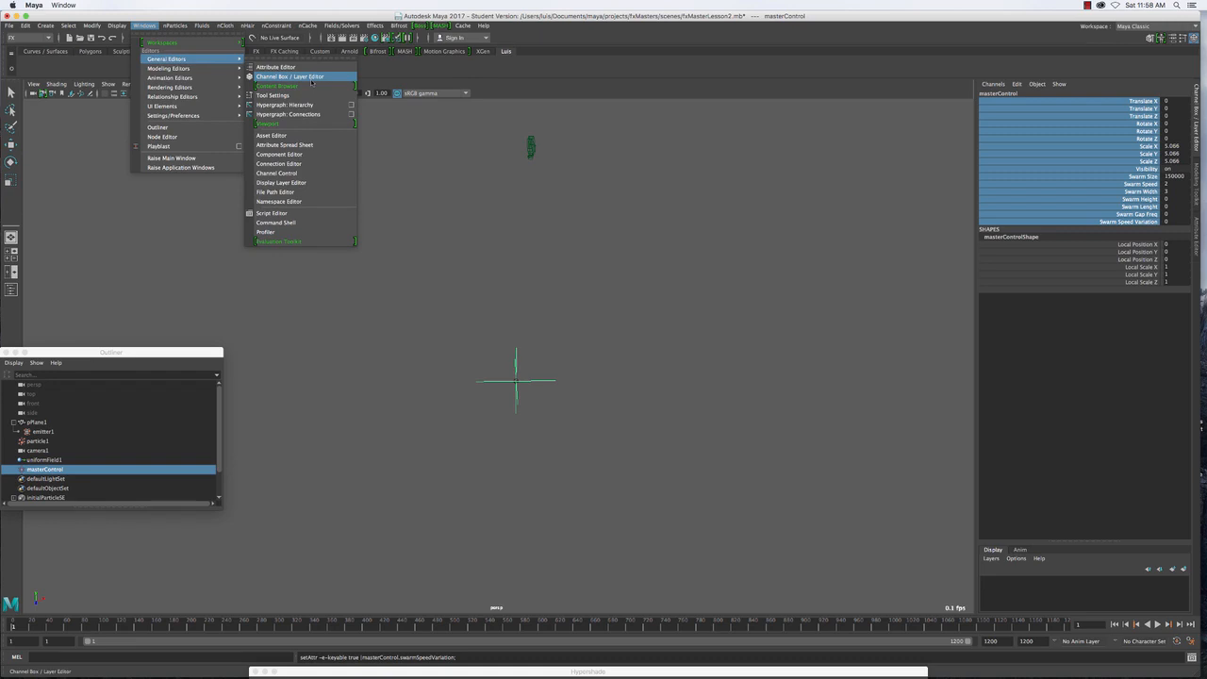
left_click(277, 174)
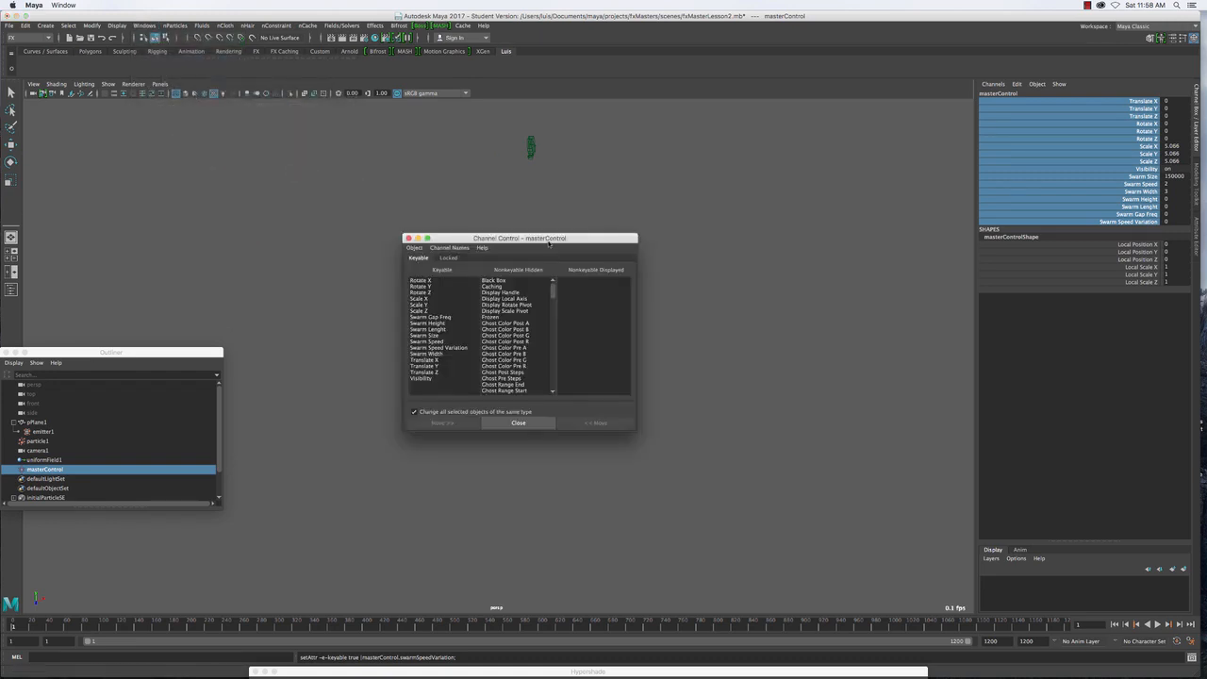
left_click_drag(549, 244, 653, 123)
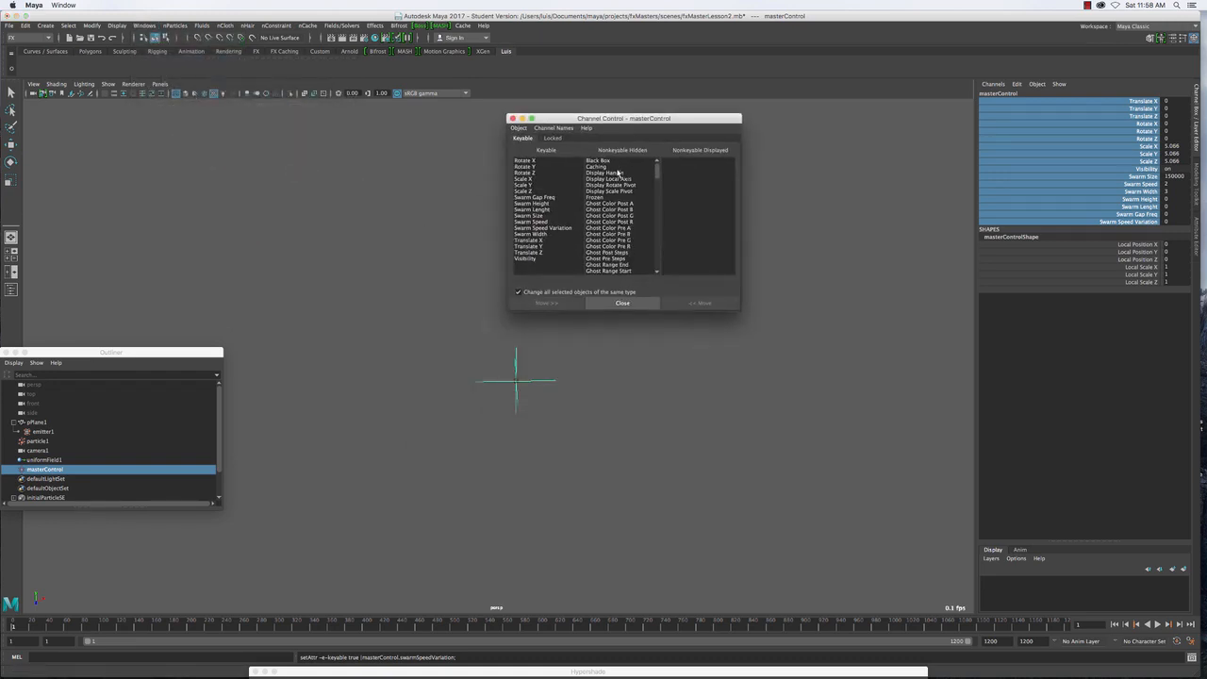
left_click_drag(528, 161, 533, 175)
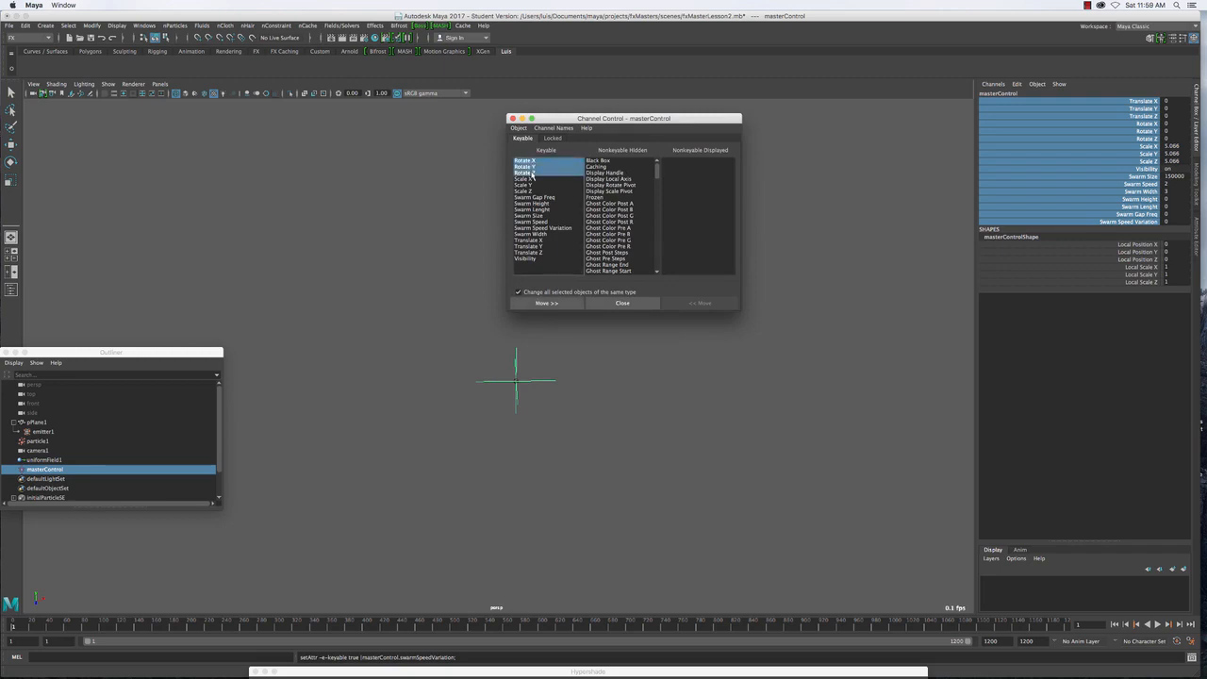
left_click(556, 304)
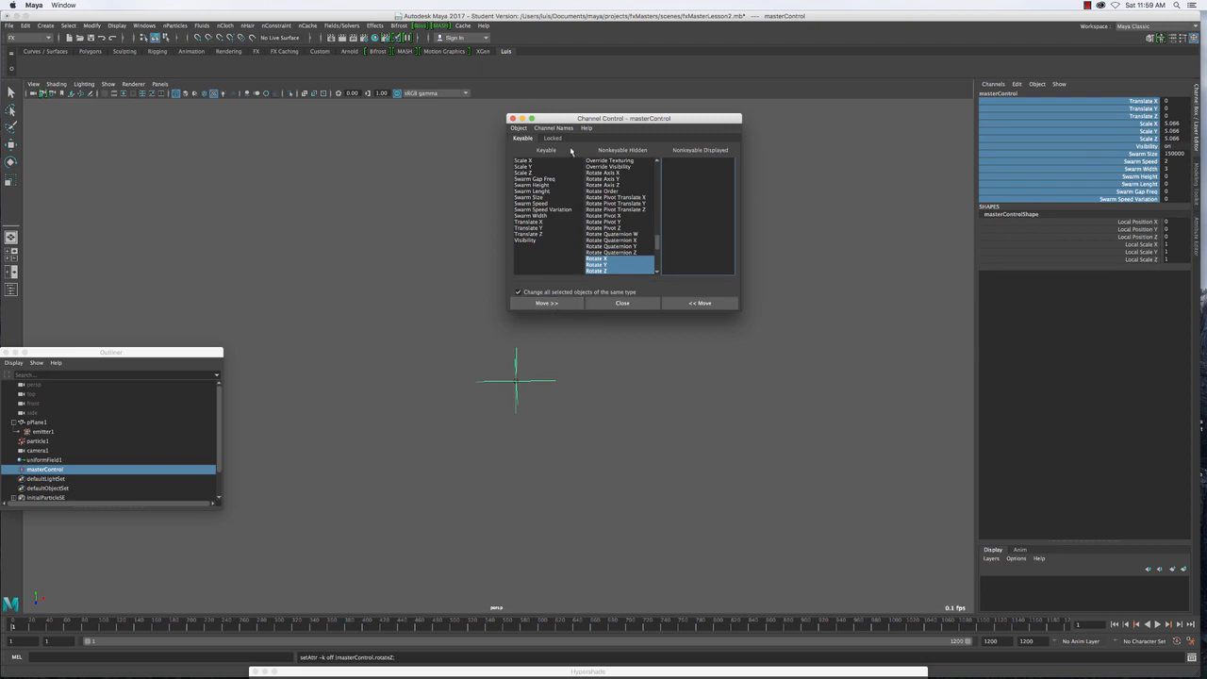
left_click_drag(534, 161, 533, 175)
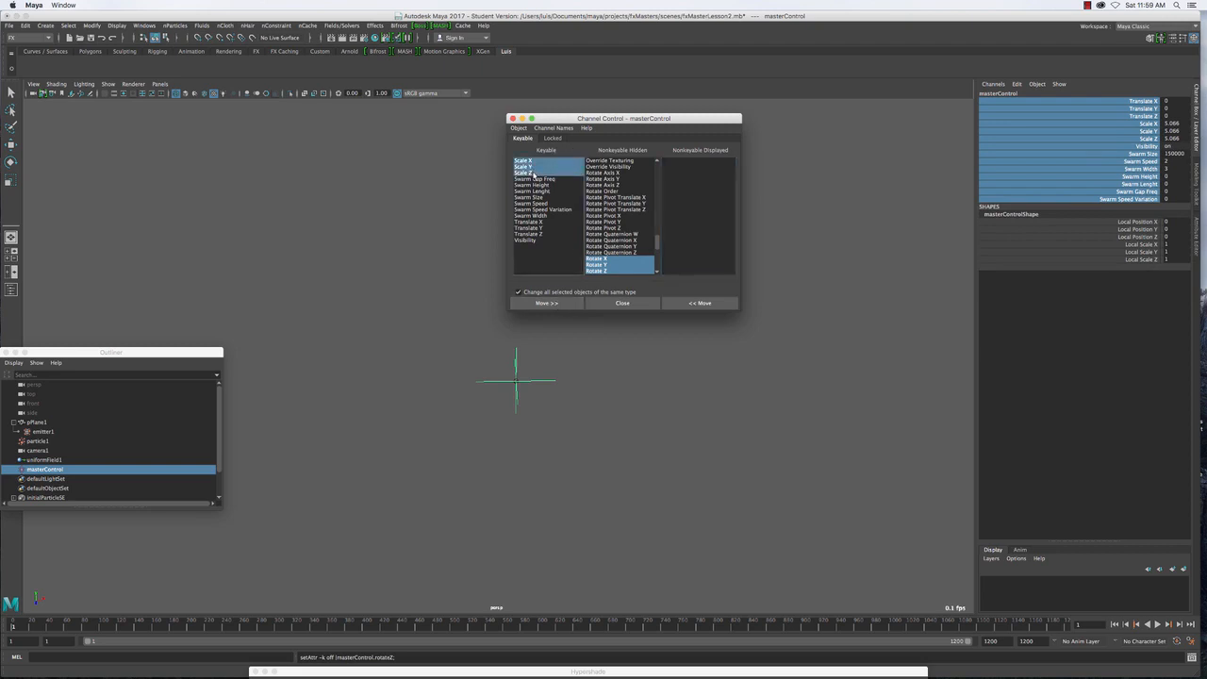
left_click(547, 304)
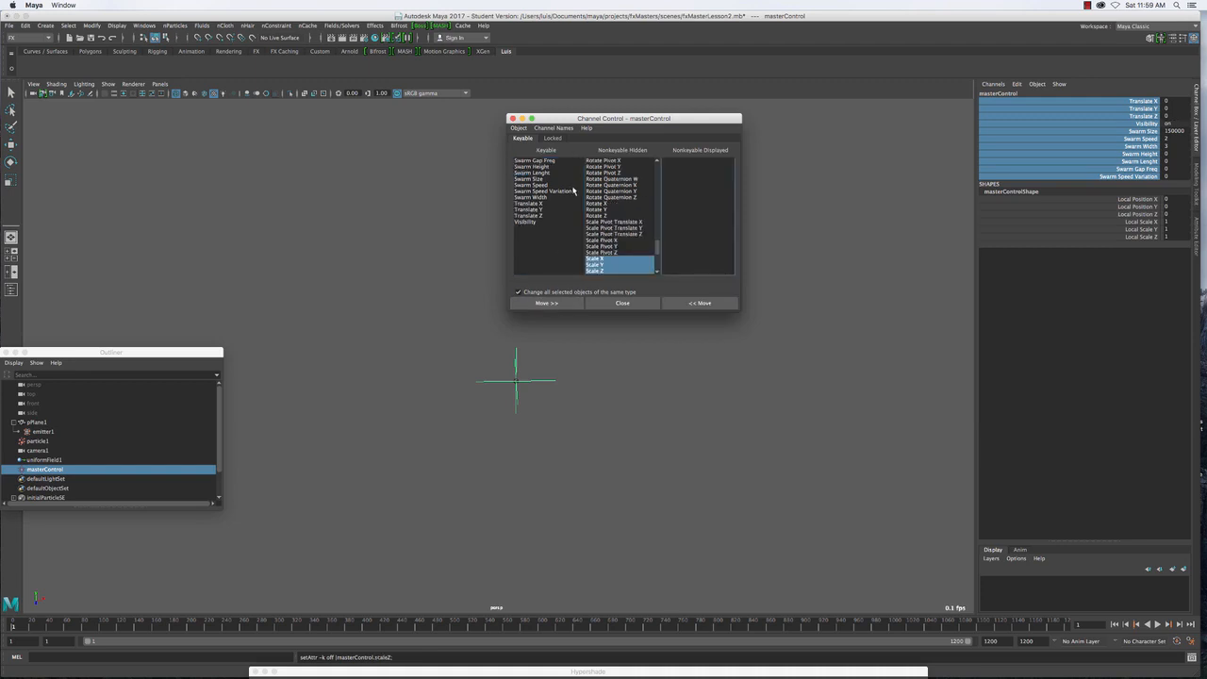
Make masterControl's Translate X, Y, Z and Visibility channels nonkeyable and hidden, and save the scene
mouse_move(543, 204)
left_mouse_down()
mouse_move(545, 217)
mouse_move(535, 205)
left_mouse_up()
left_click(532, 223)
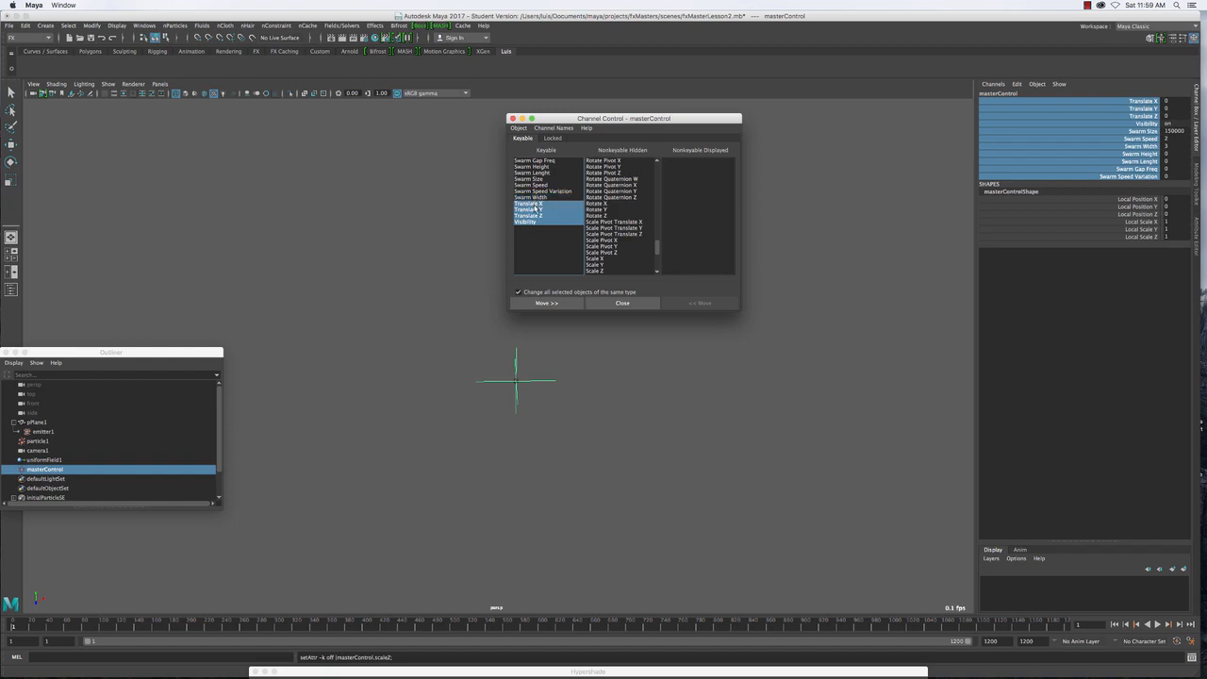
left_click(547, 303)
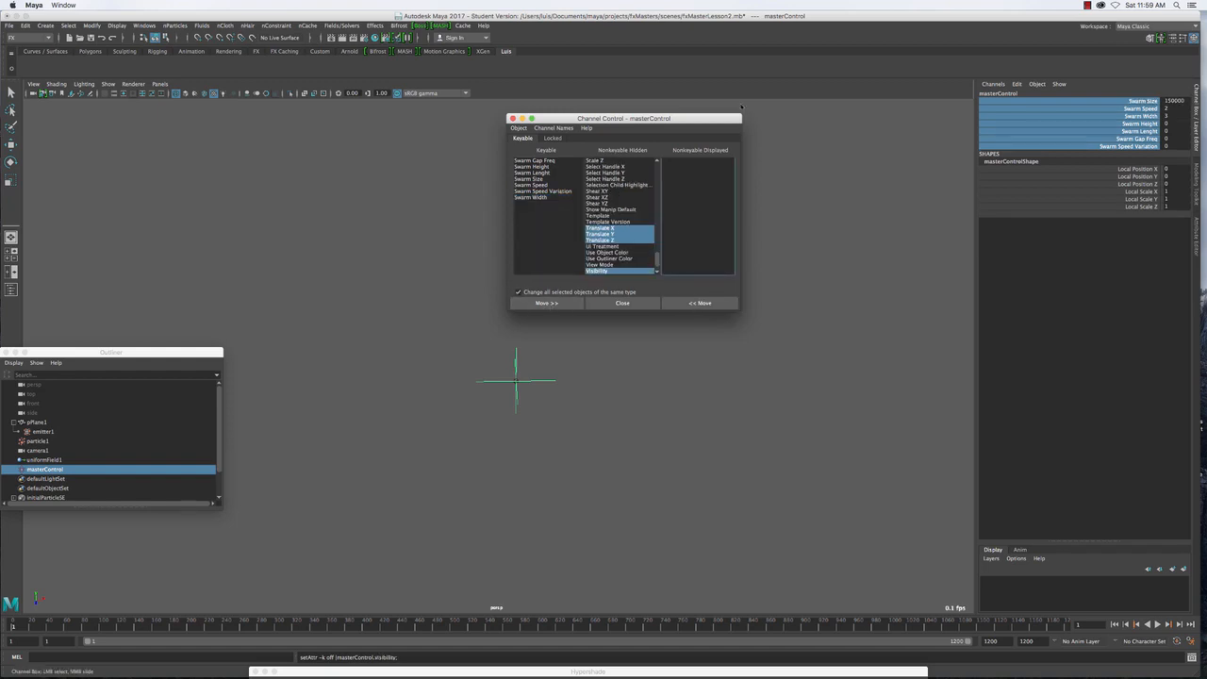
left_click(618, 303)
left_click(1130, 236)
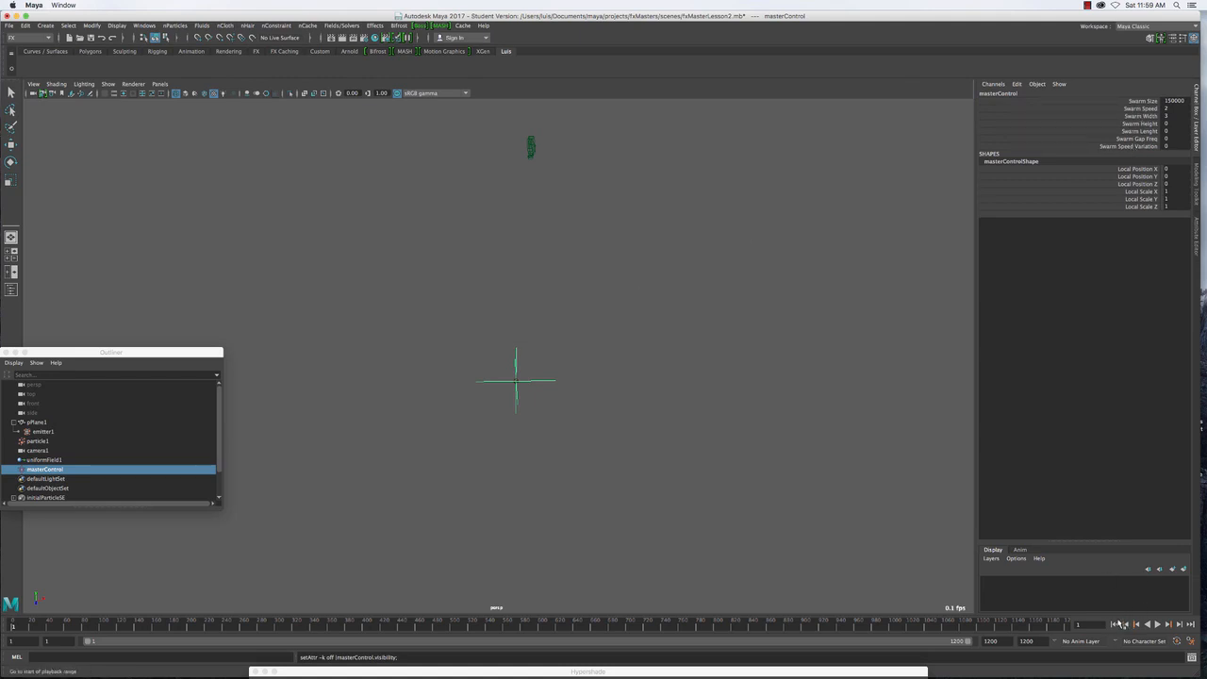
left_click(91, 38)
key("Return")
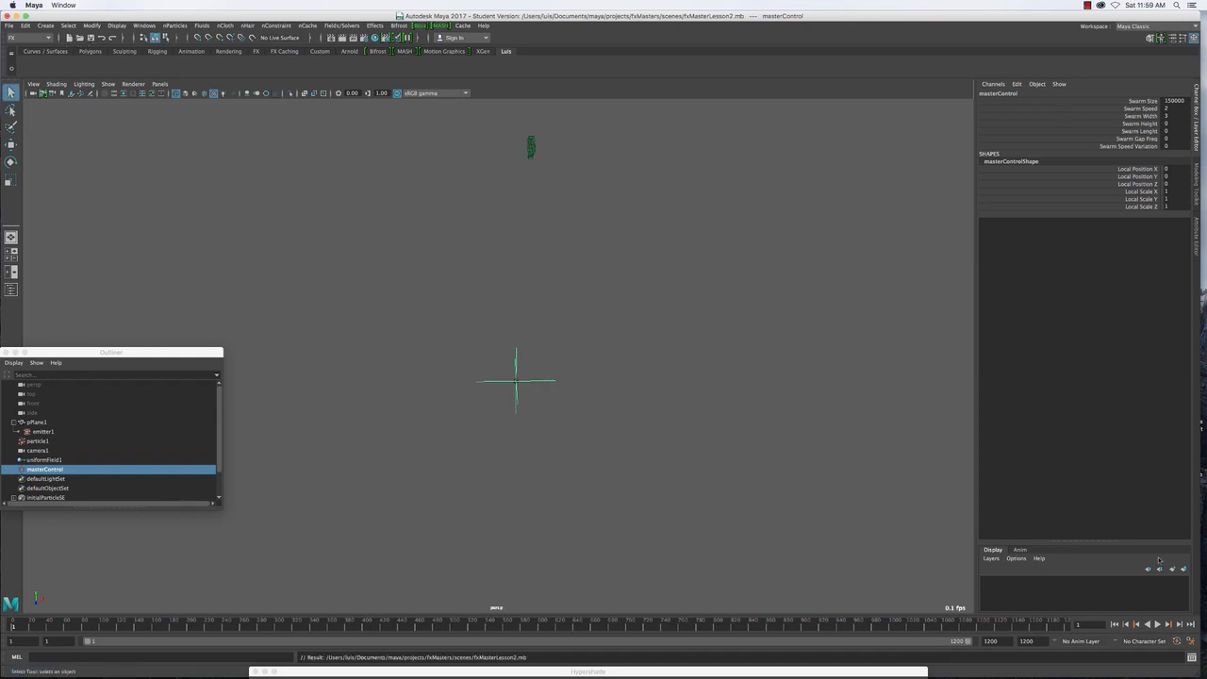
Play the particle simulation briefly, view the swarm from above and rewind to frame 1
left_click(1159, 624)
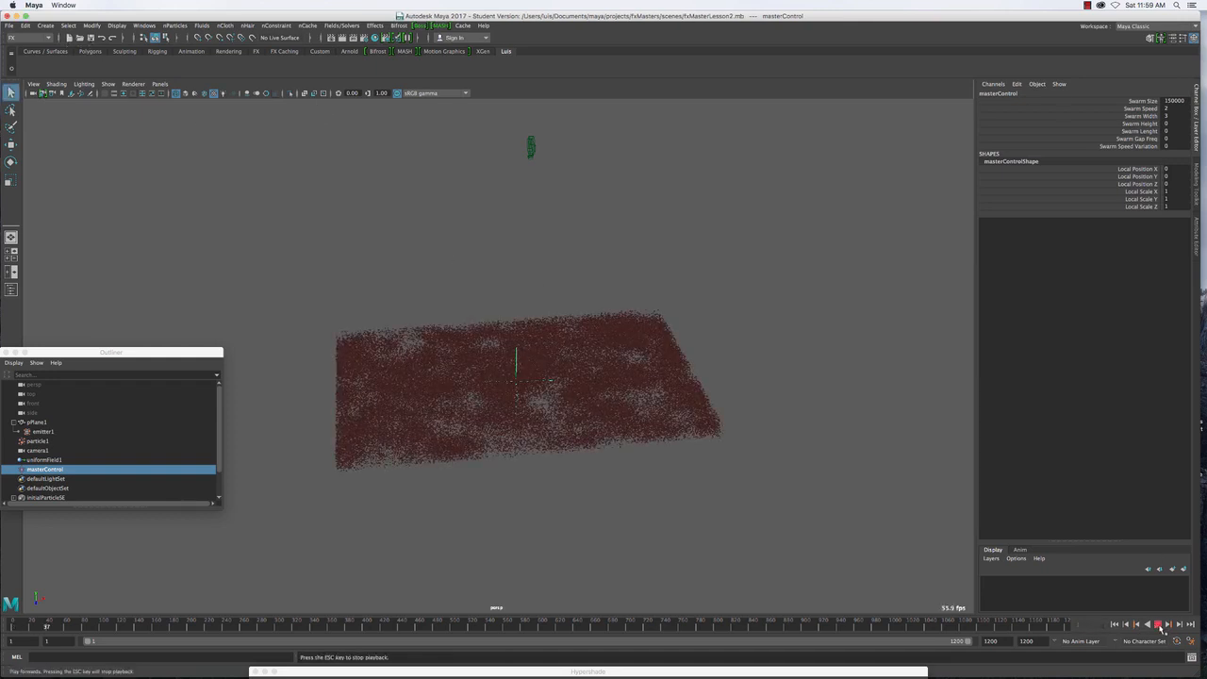
left_click(1160, 627)
left_click_drag(801, 418, 625, 349, "alt")
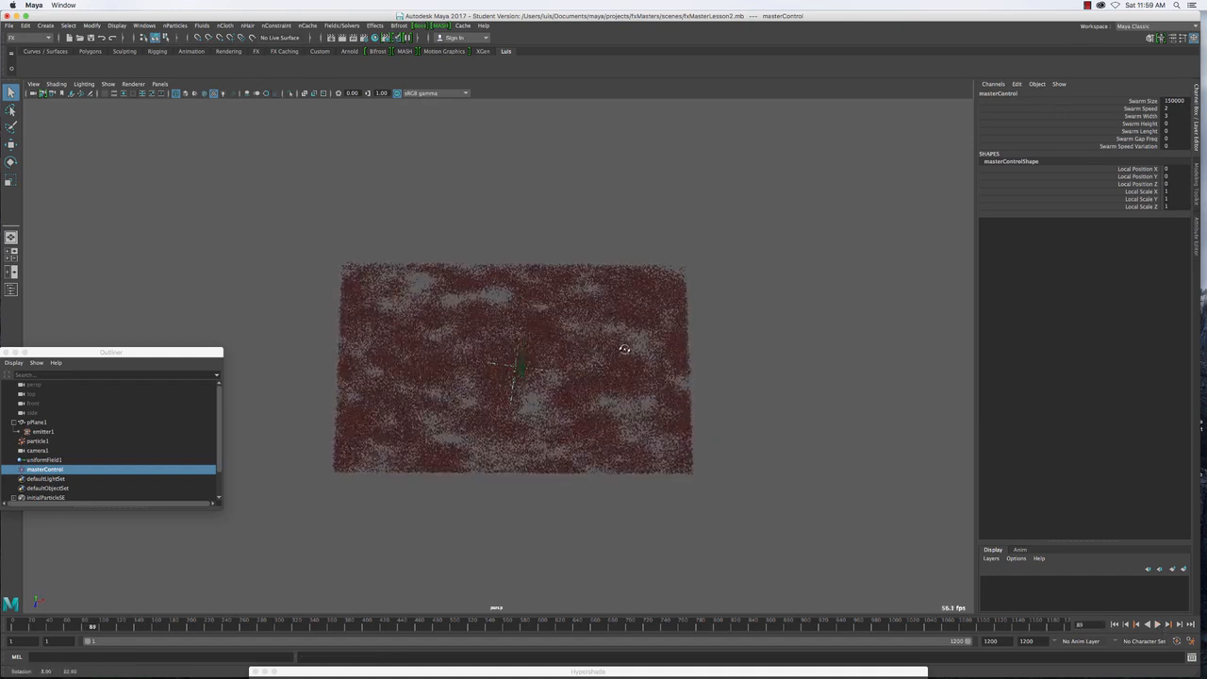
left_click(1121, 624)
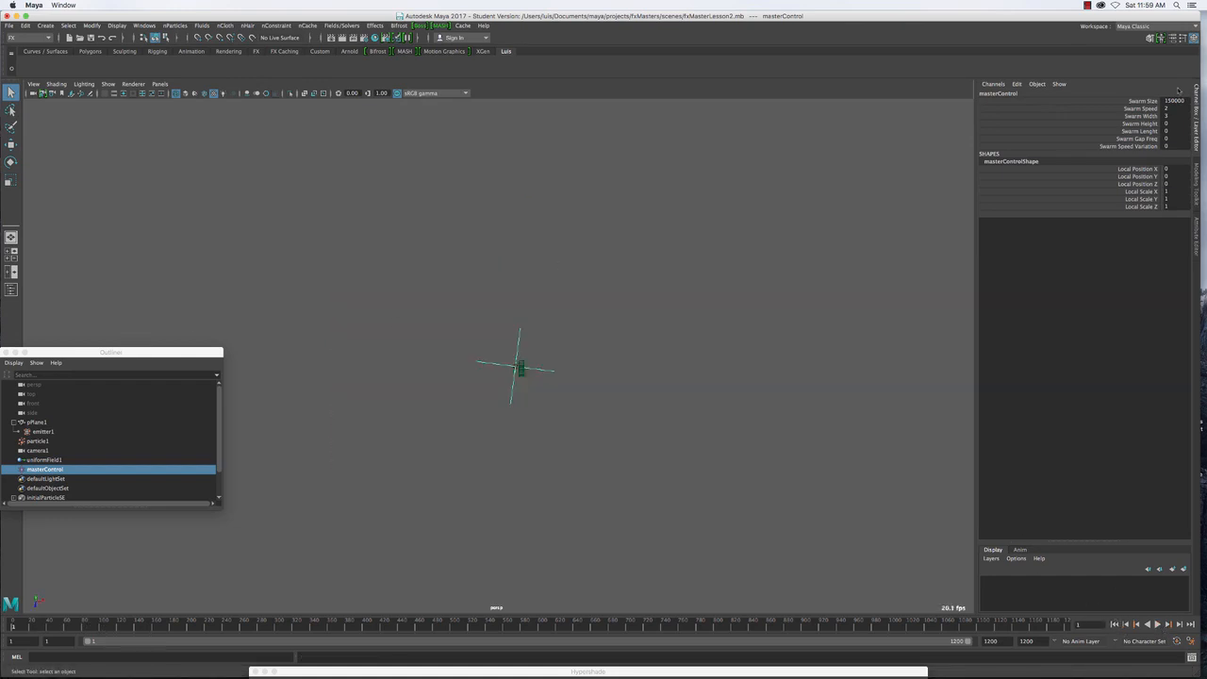
Look up the Max Count emission attribute of particleShape1 and select masterControl in the Outliner
left_click_drag(140, 351, 202, 127)
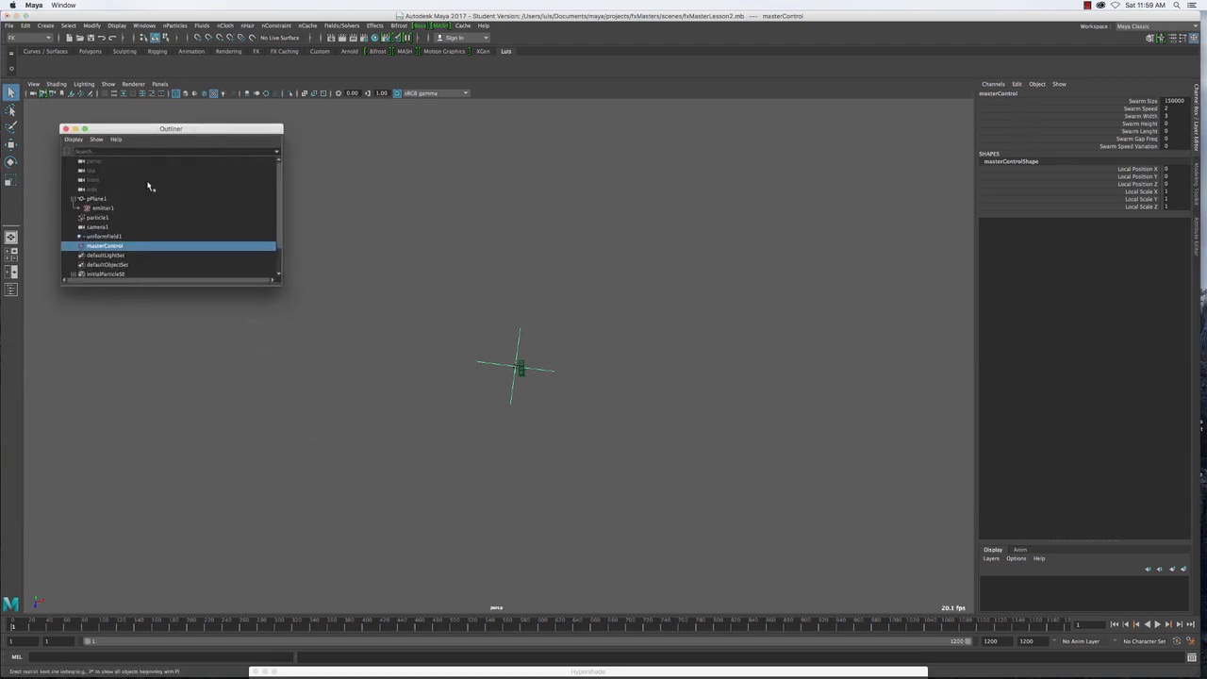
left_click(102, 218)
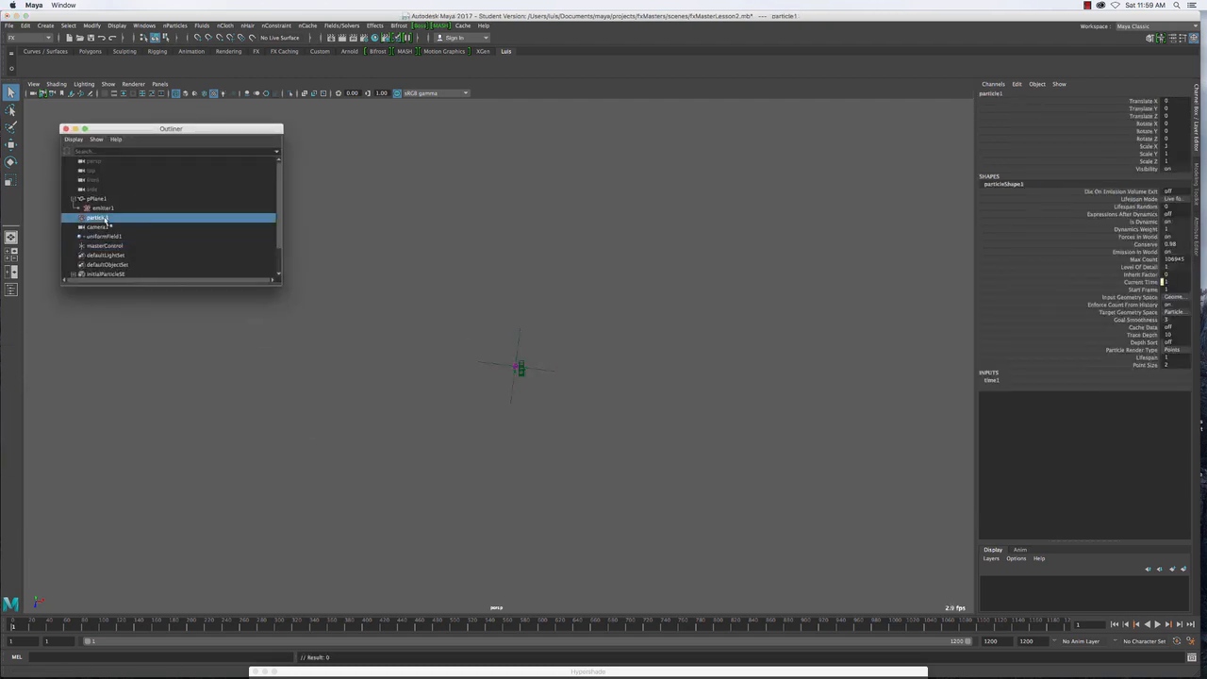
key("ctrl+a")
left_click(1025, 103)
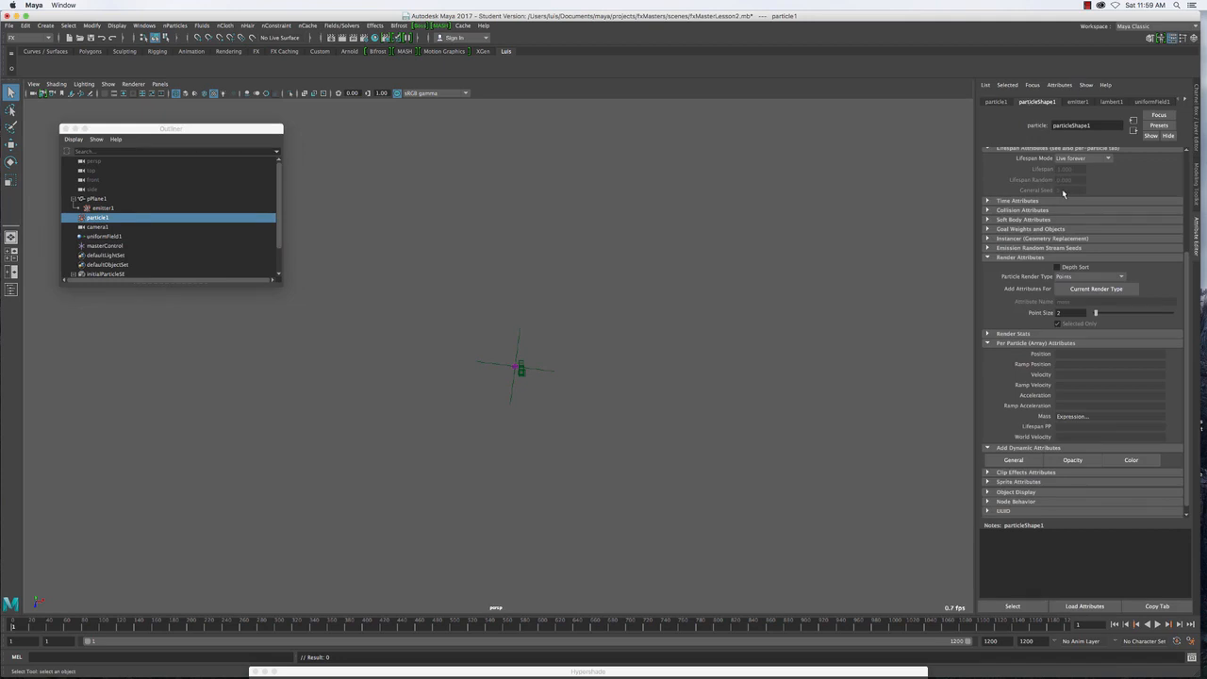
scroll(1058, 203, "up", 4)
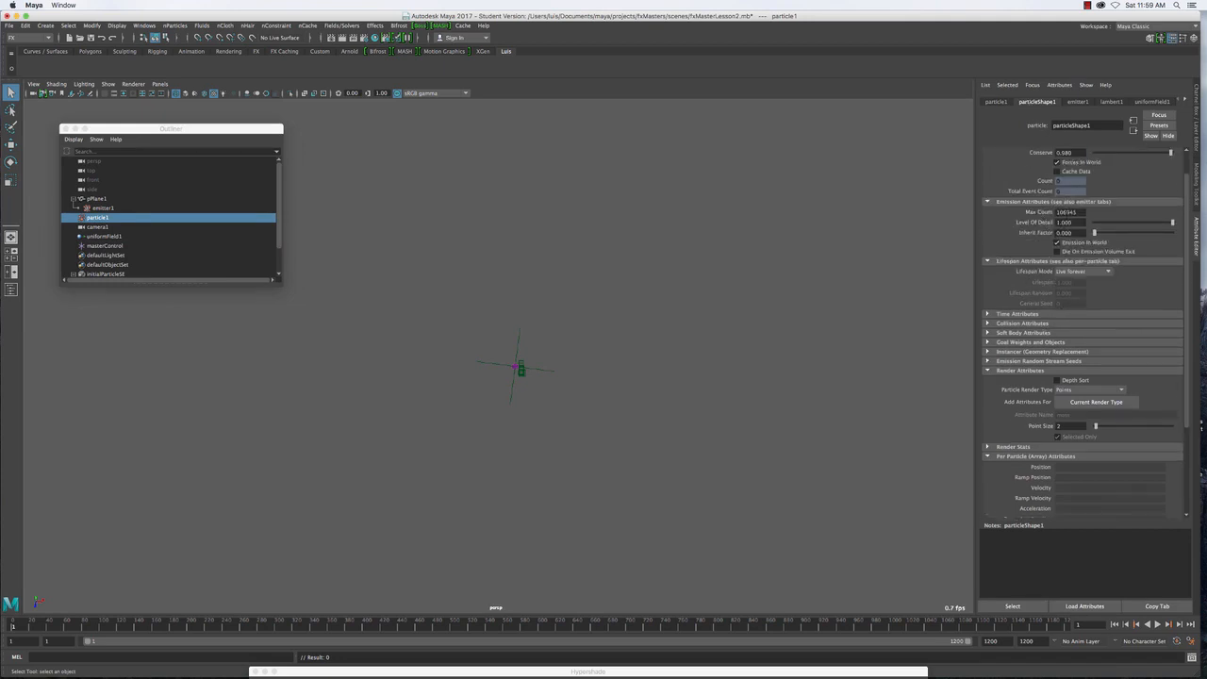
double_click(1068, 212)
scroll(114, 253, "down", 1)
left_click(106, 218)
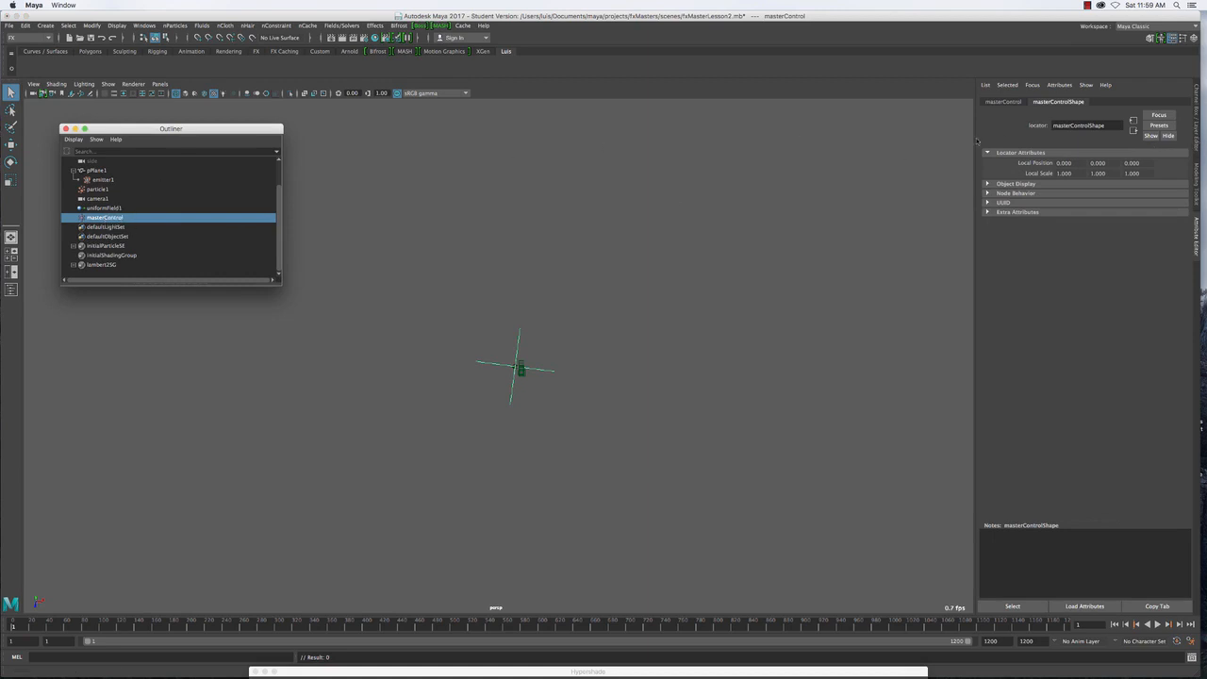
Compare masterControl's custom swarm attributes with the Max Count emission attribute of particleShape1
left_click(1198, 104)
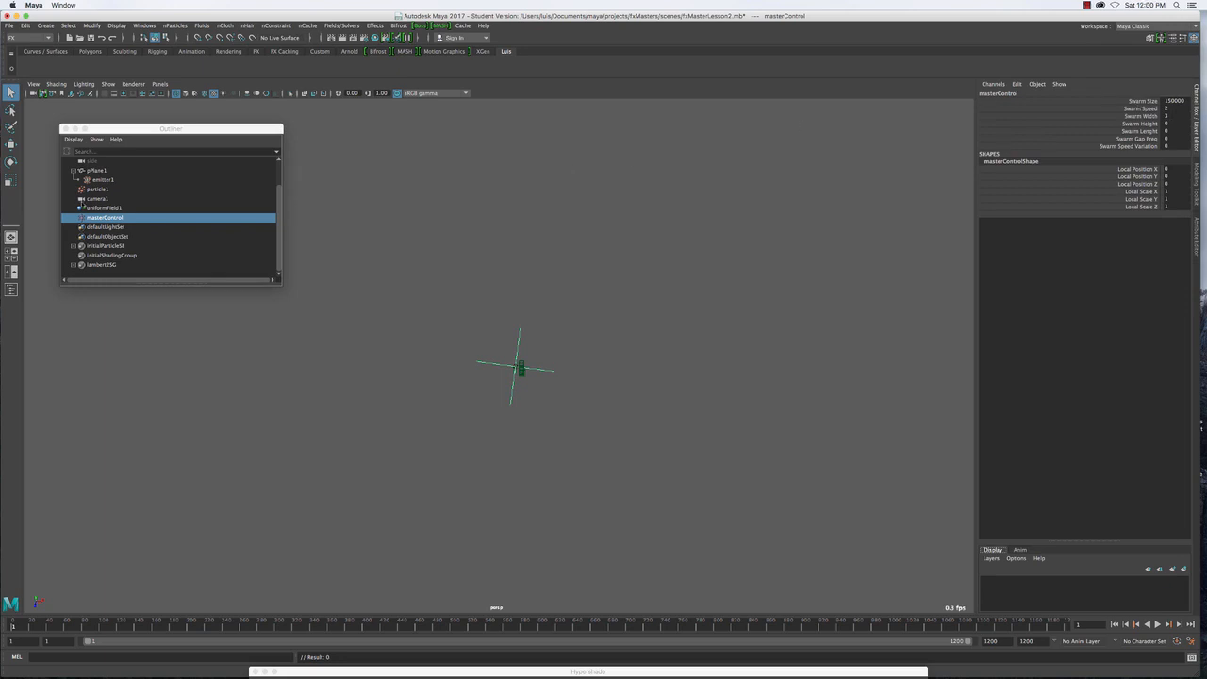
left_click(102, 189)
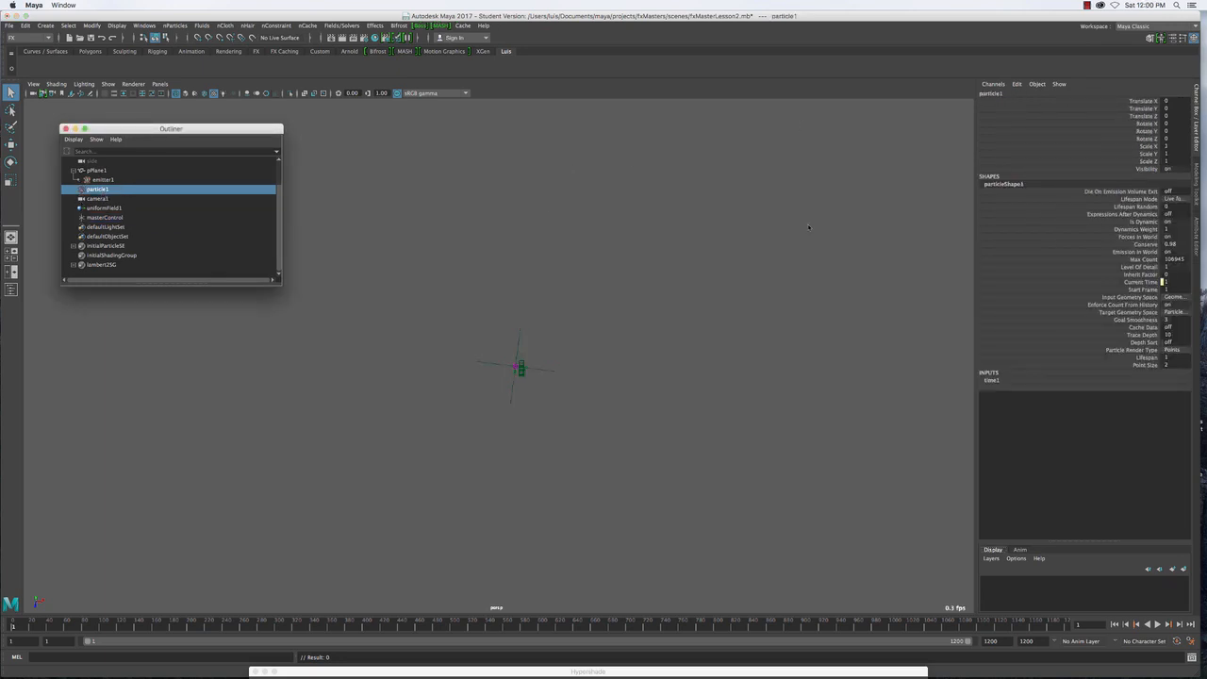
key("ctrl+a")
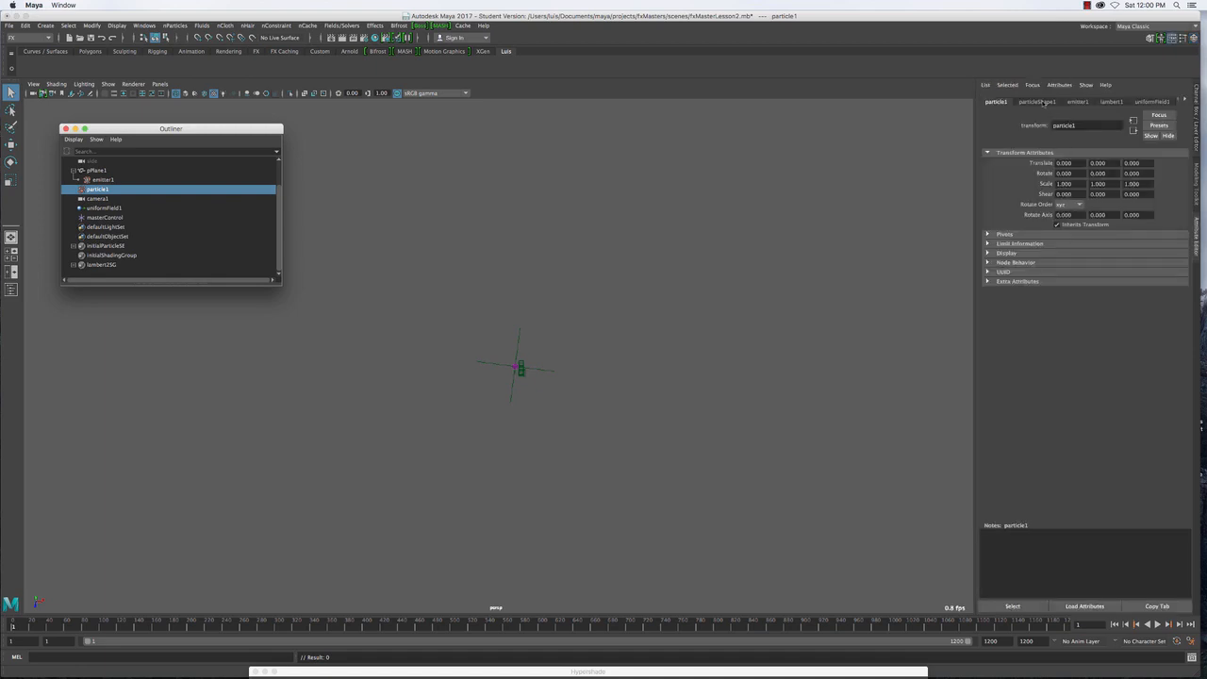
left_click(1037, 102)
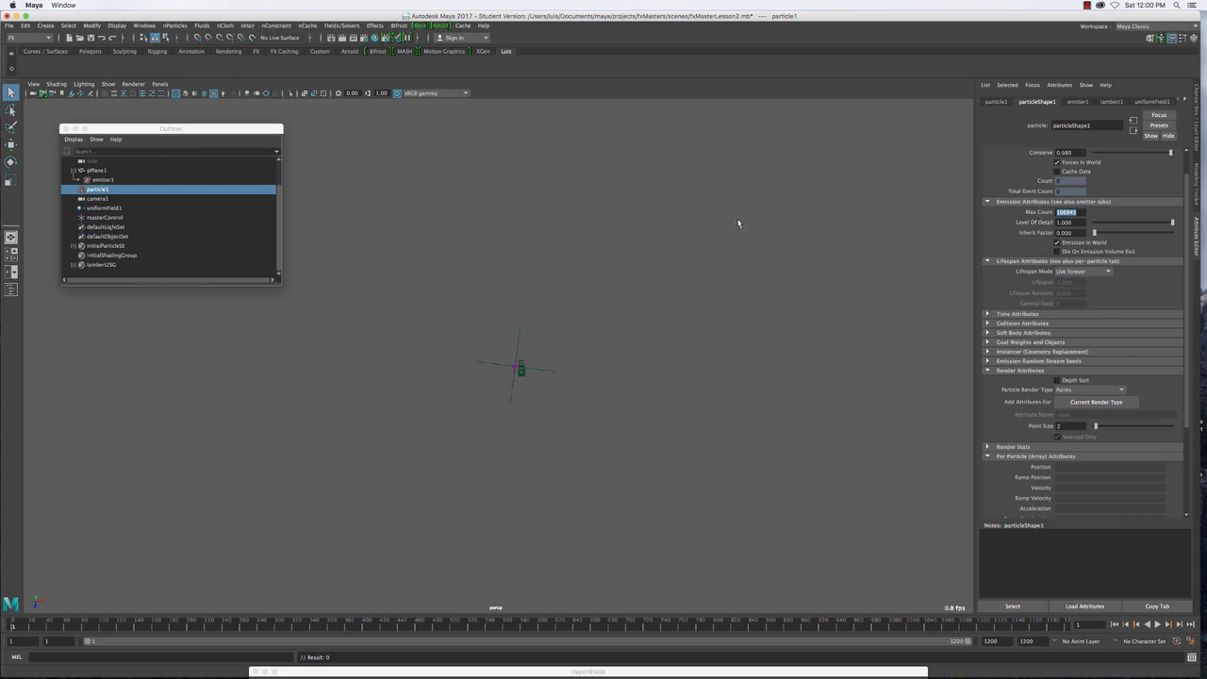
Load masterControl as the output node in the Connection Editor and bring its custom swarm attributes into view
left_click(520, 331)
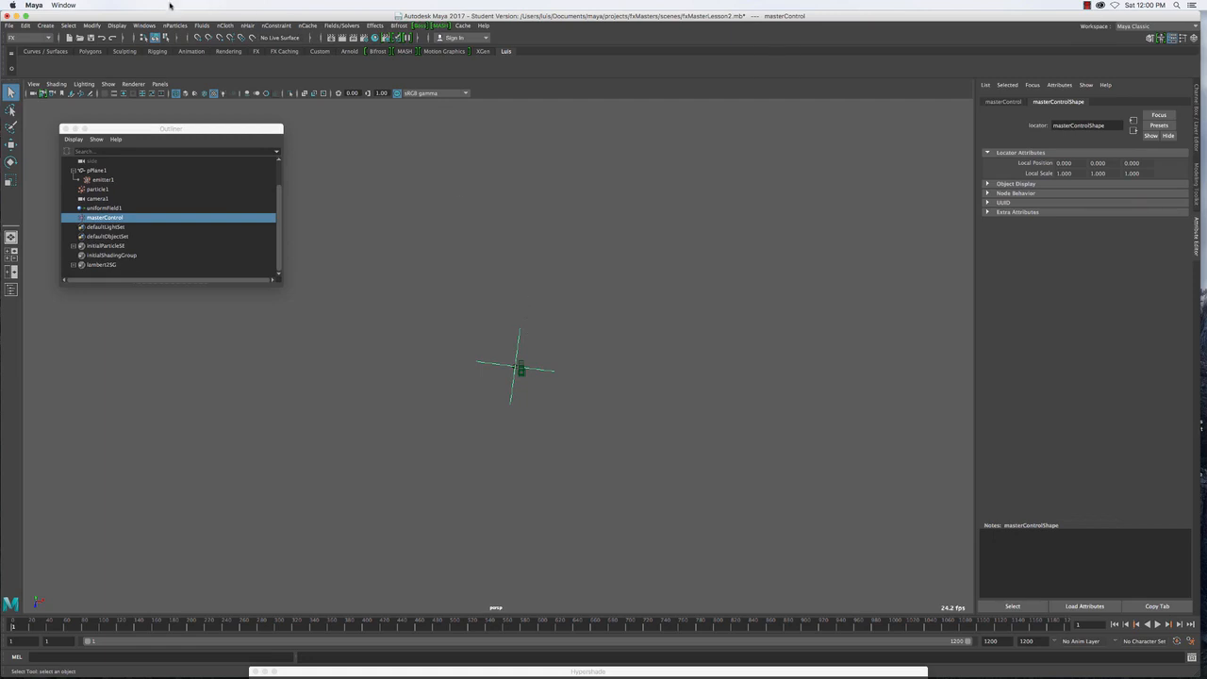
left_click(145, 26)
mouse_move(163, 59)
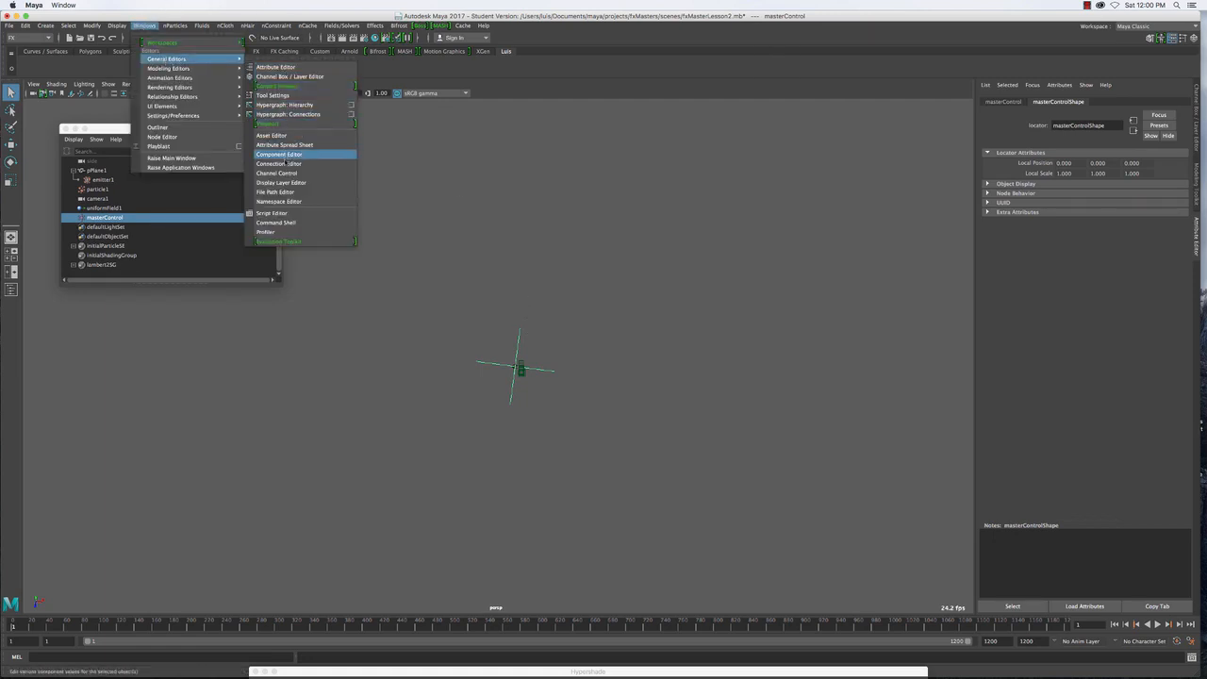
left_click(283, 166)
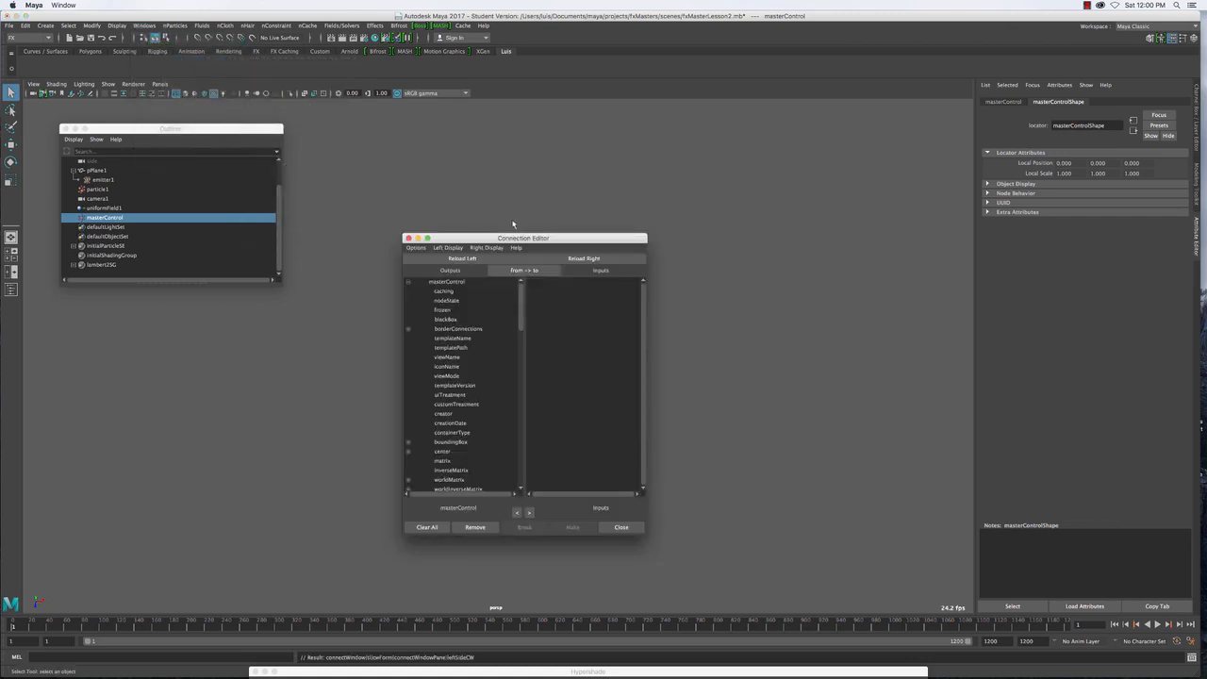
left_click_drag(504, 237, 721, 50)
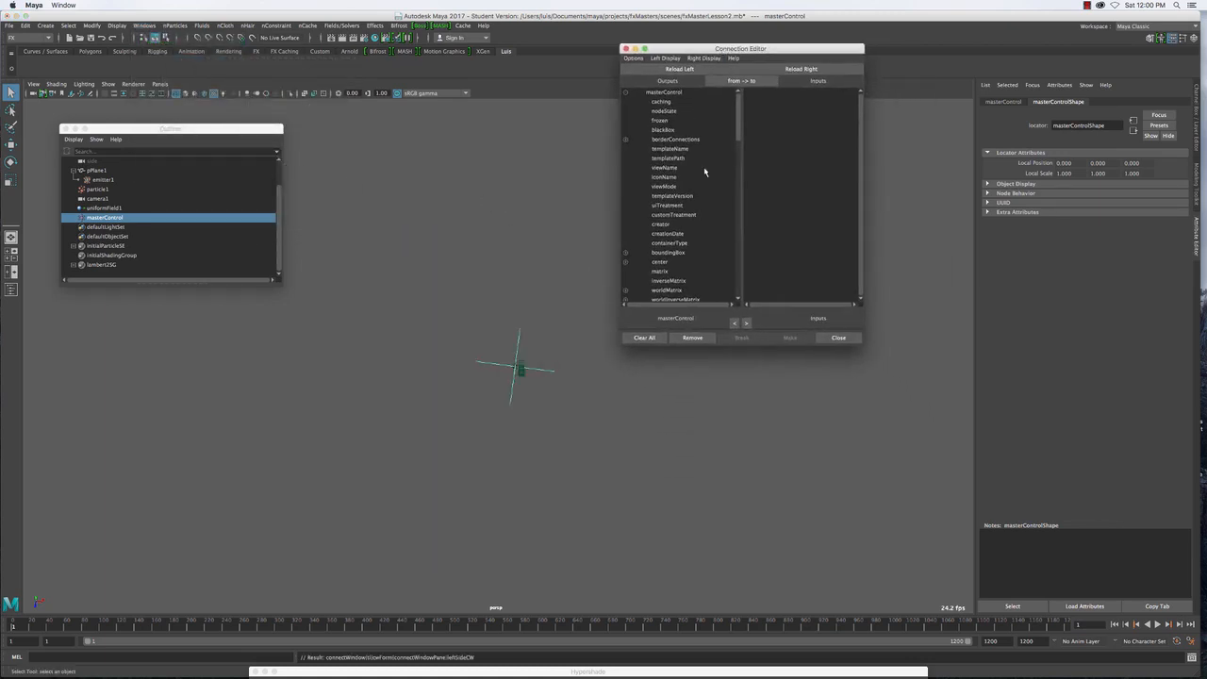
scroll(679, 223, "down", 10)
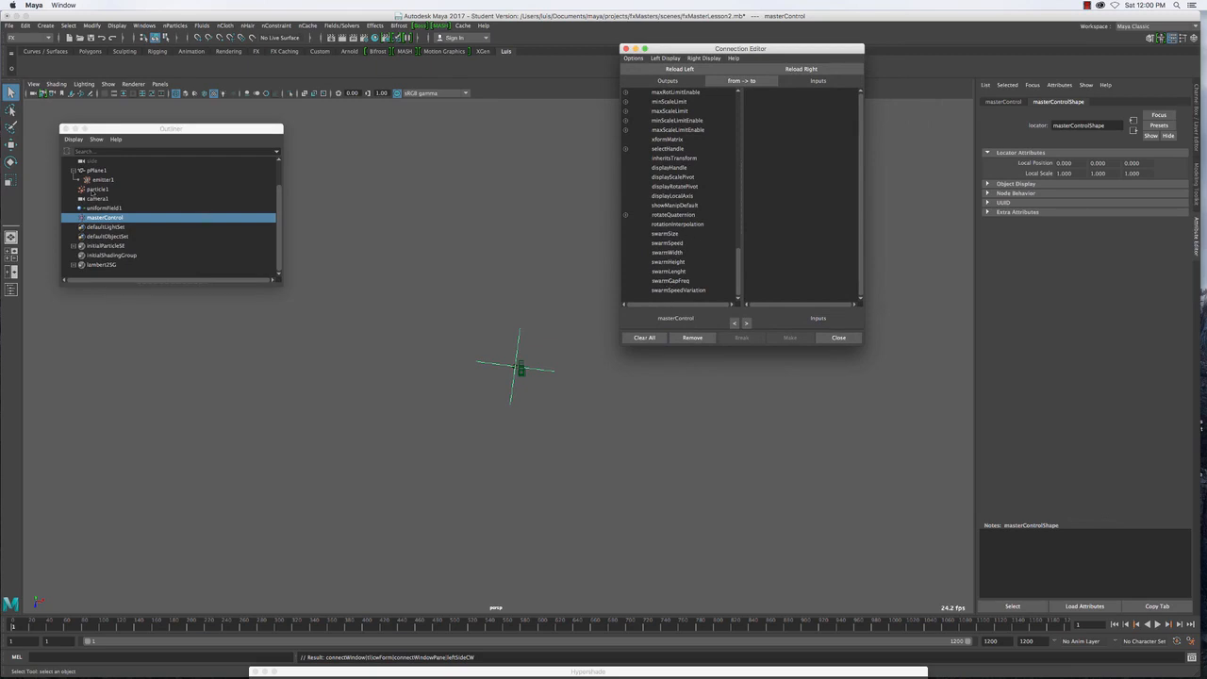
Select particle1's shape node, particleShape1, and load it as the input node in the Connection Editor
left_click(94, 190)
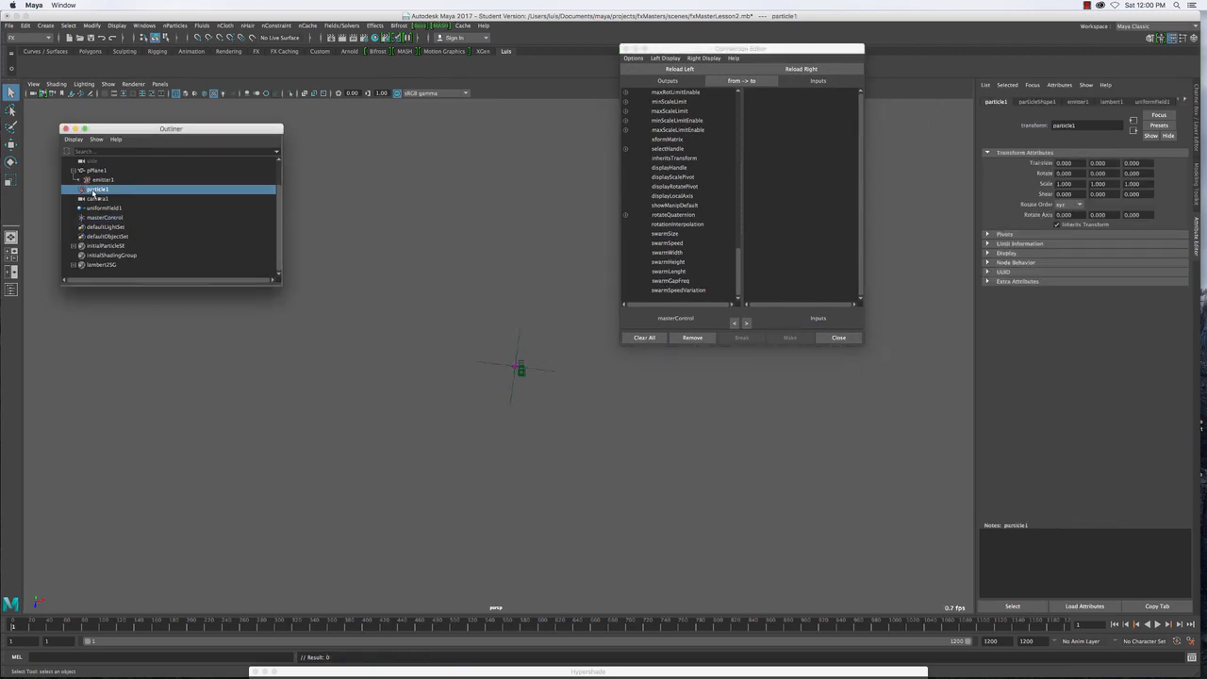
key("Down")
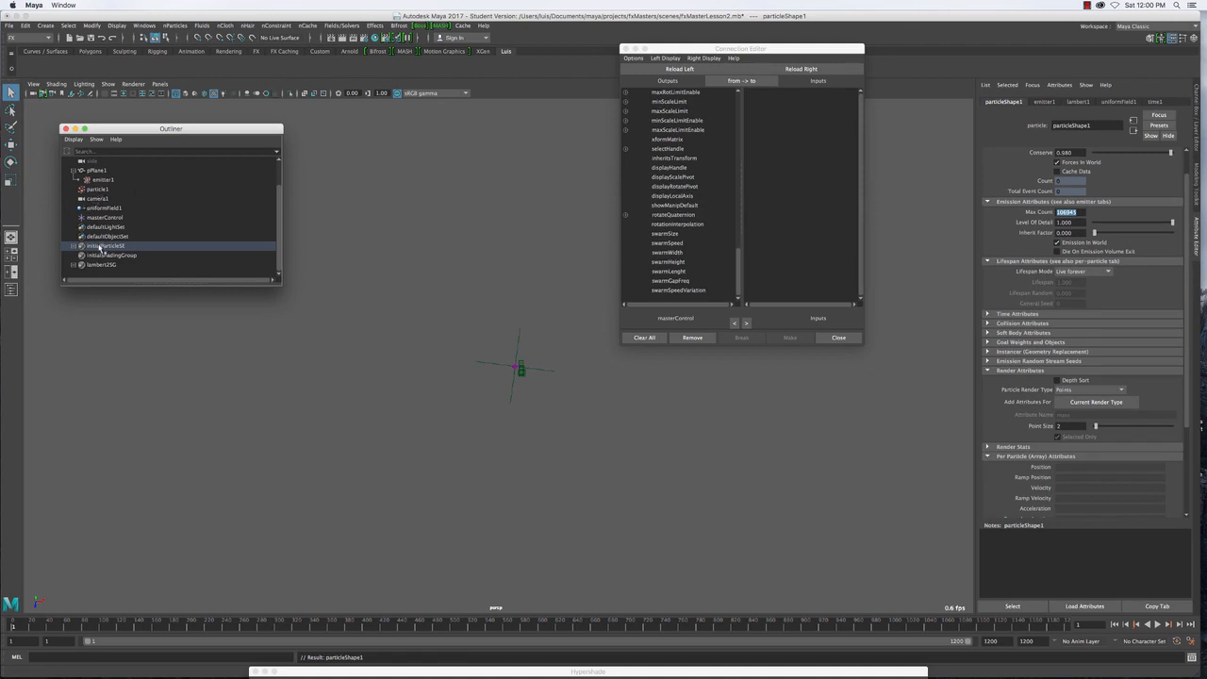
left_click(97, 190)
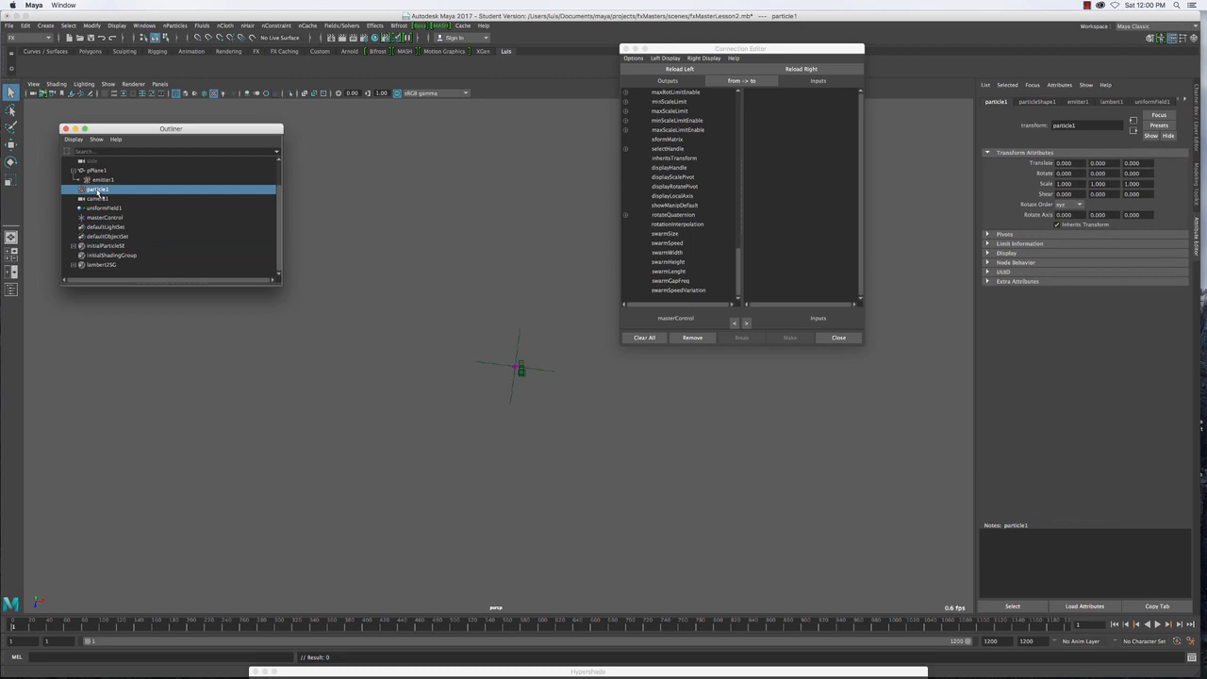
key("Down")
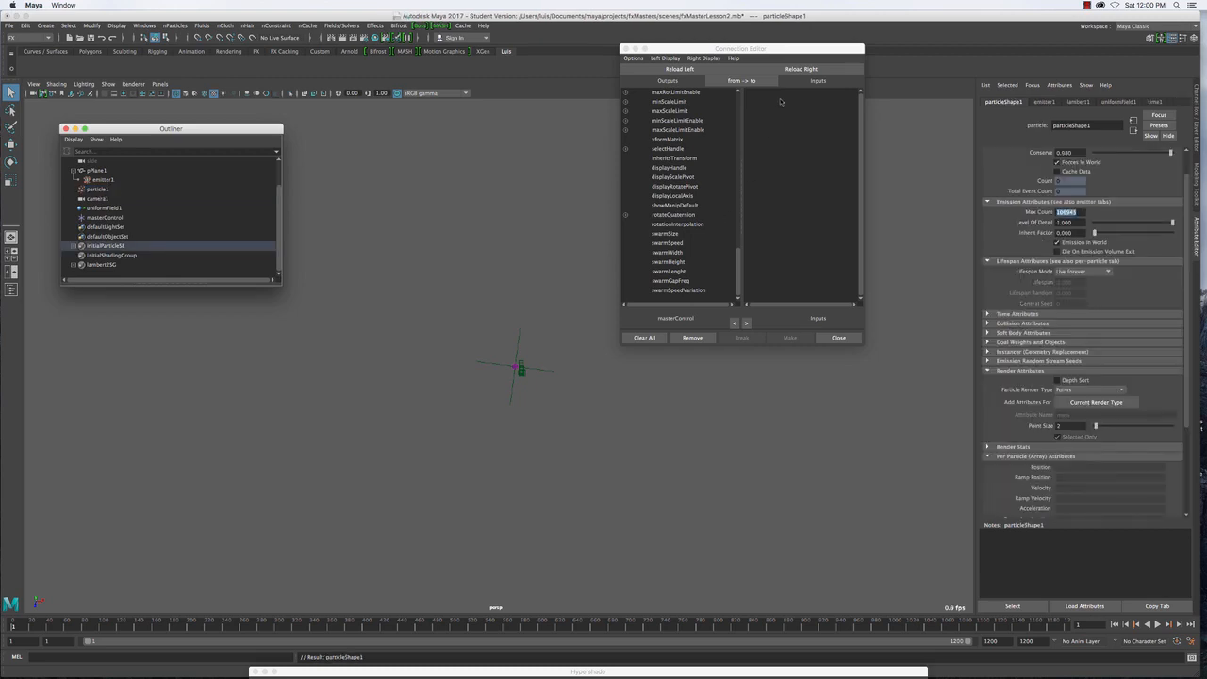
left_click(797, 70)
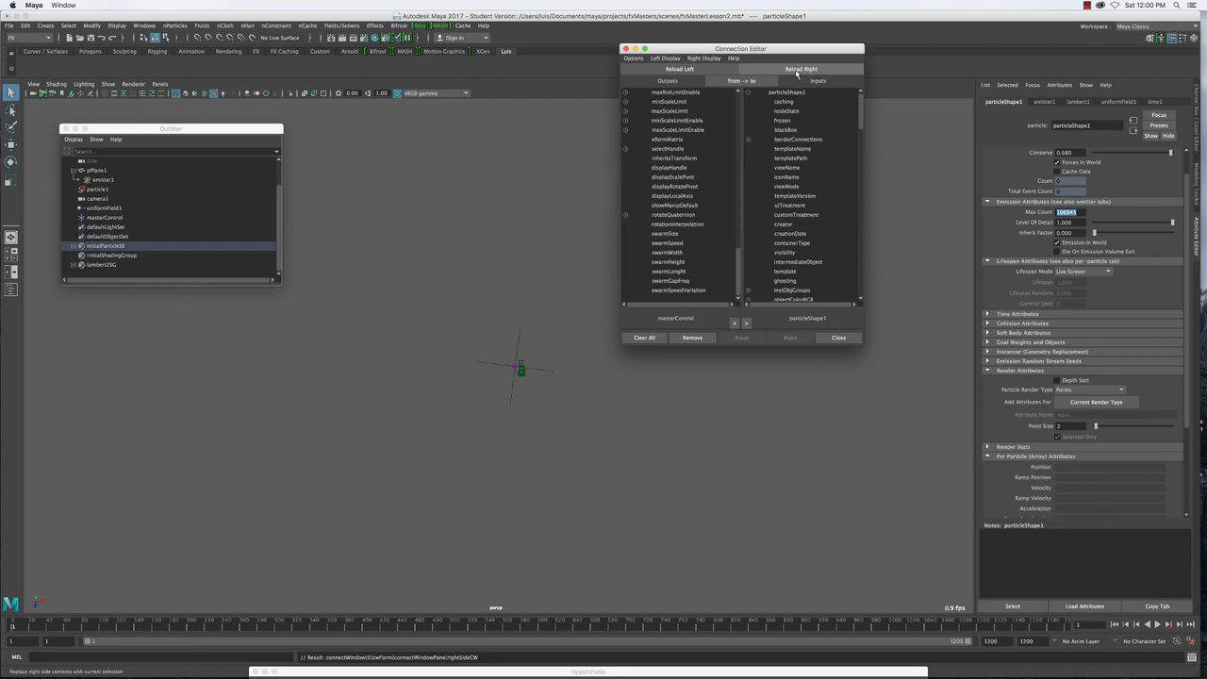
Connect masterControl's swarmSize to particleShape1's maxCount and close the Connection Editor
left_click(670, 234)
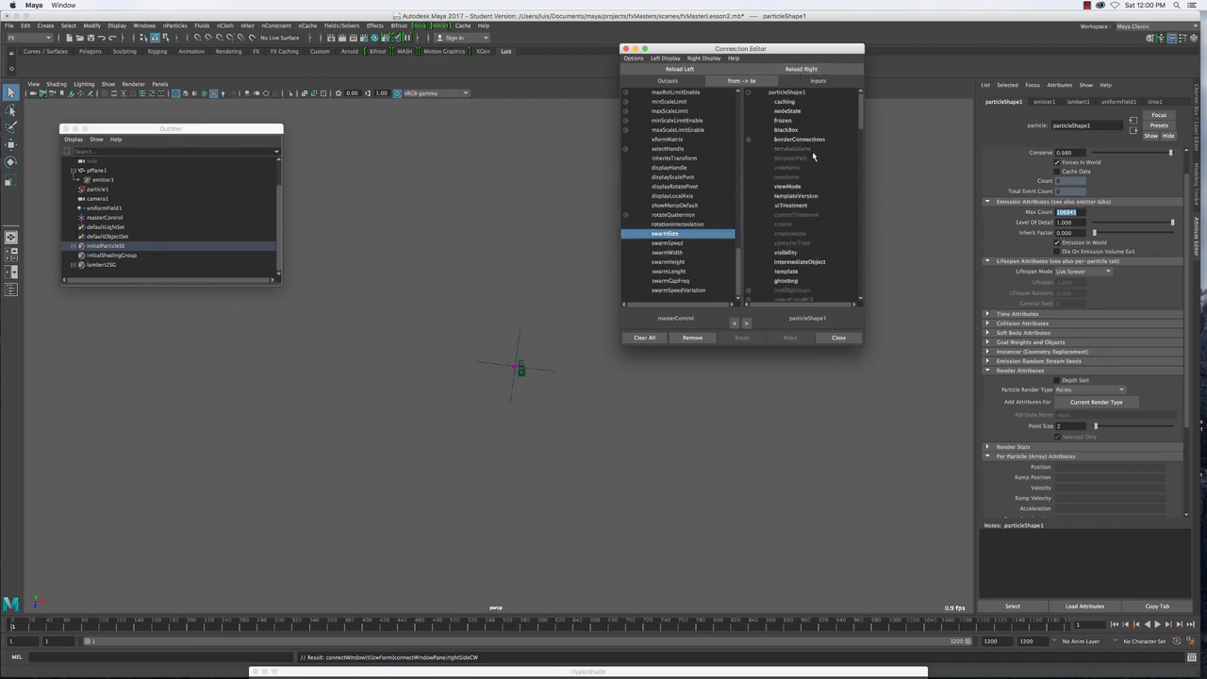
scroll(839, 292, "down", 8)
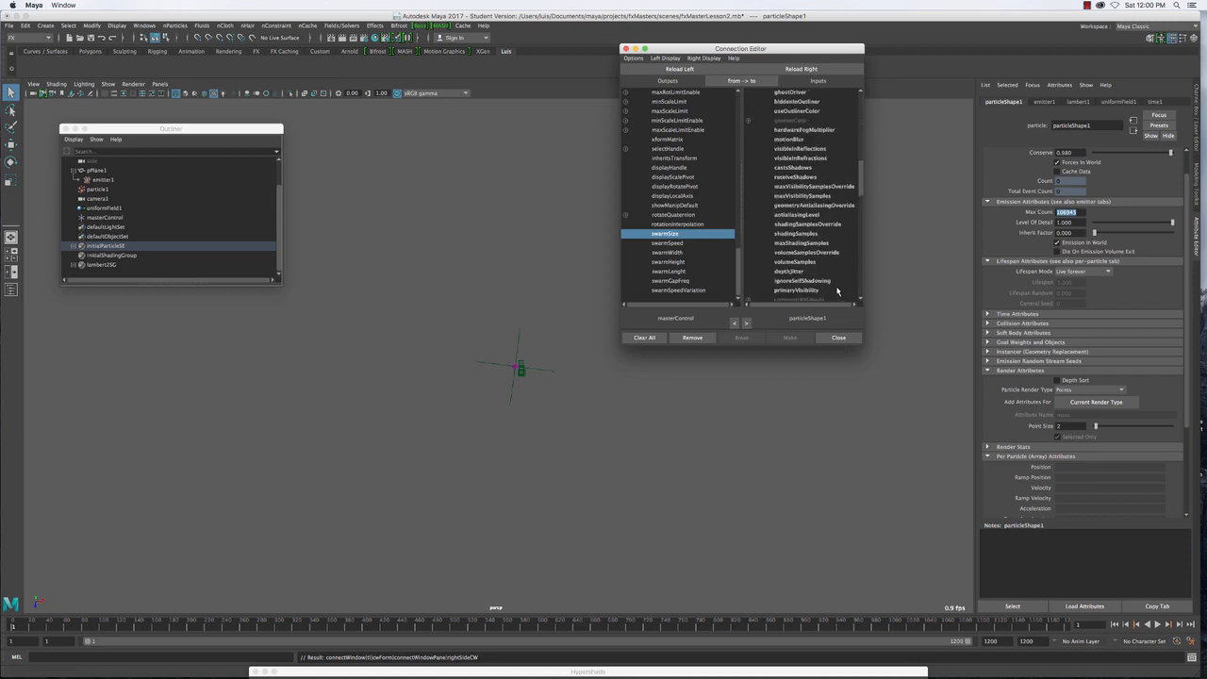
scroll(837, 290, "down", 10)
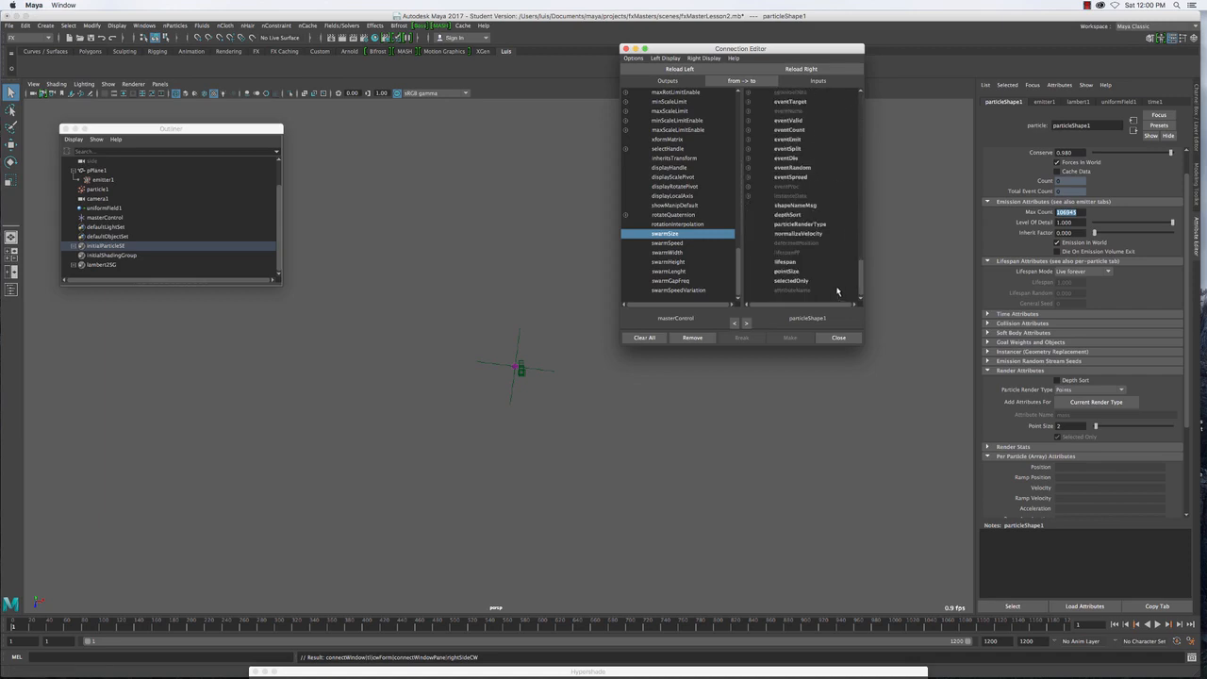
scroll(824, 267, "up", 3)
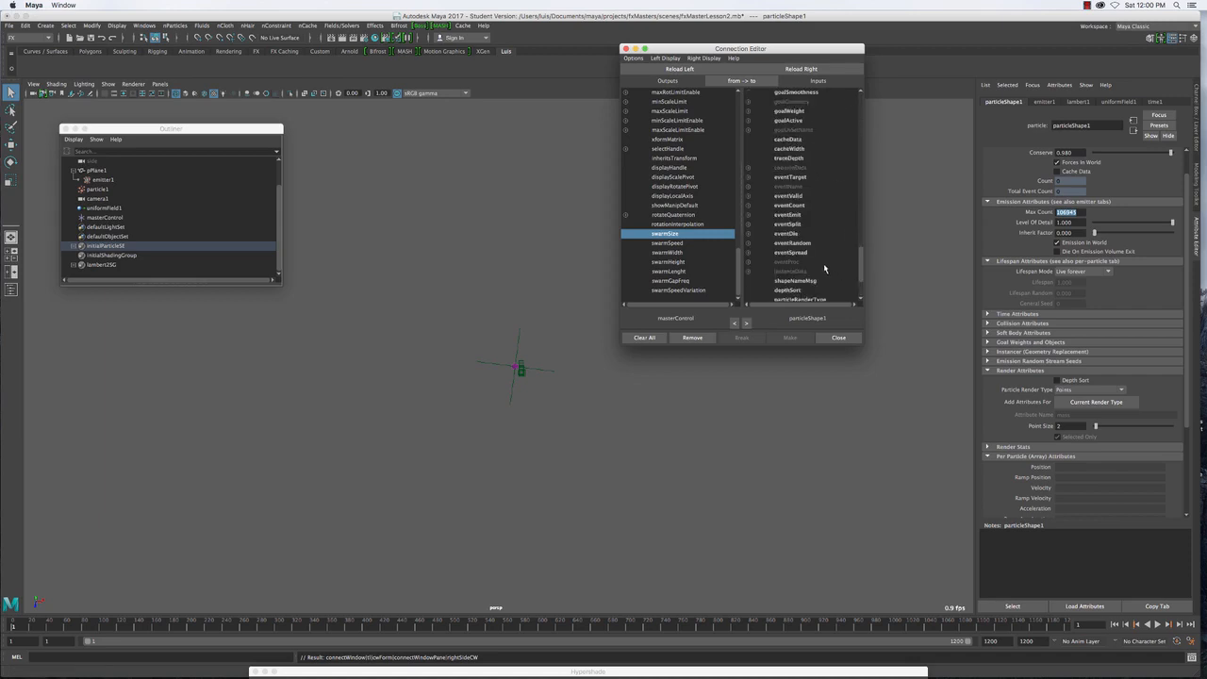
scroll(825, 269, "up", 3)
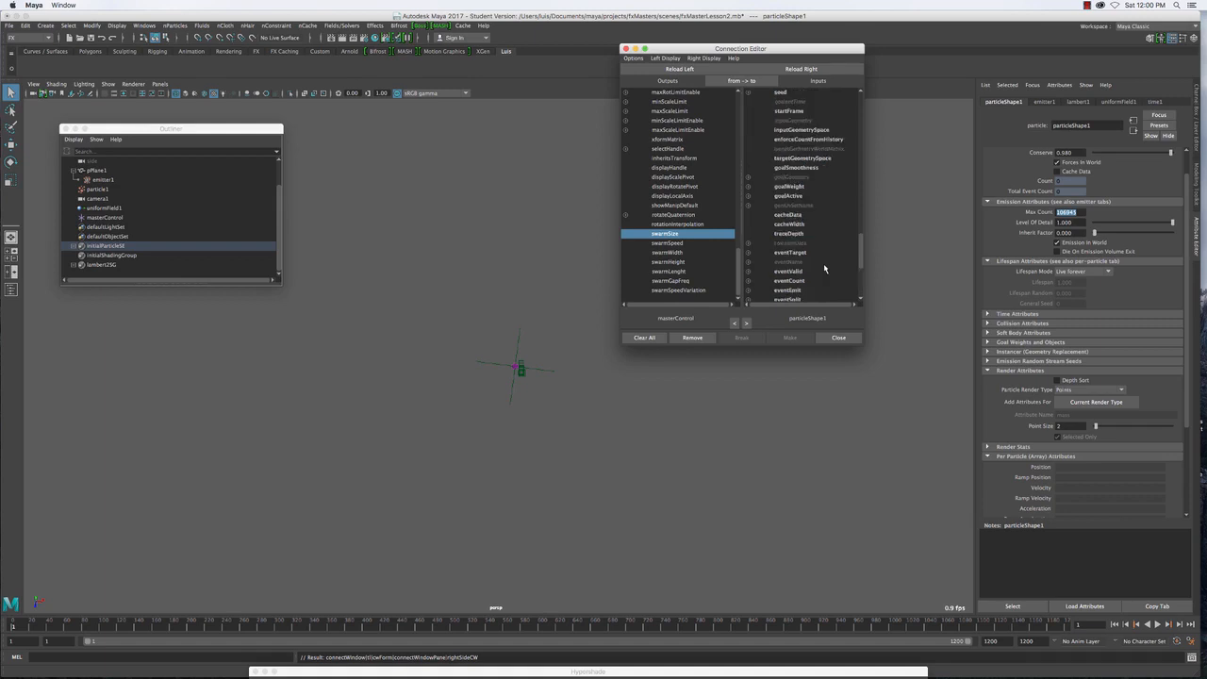
scroll(823, 269, "up", 3)
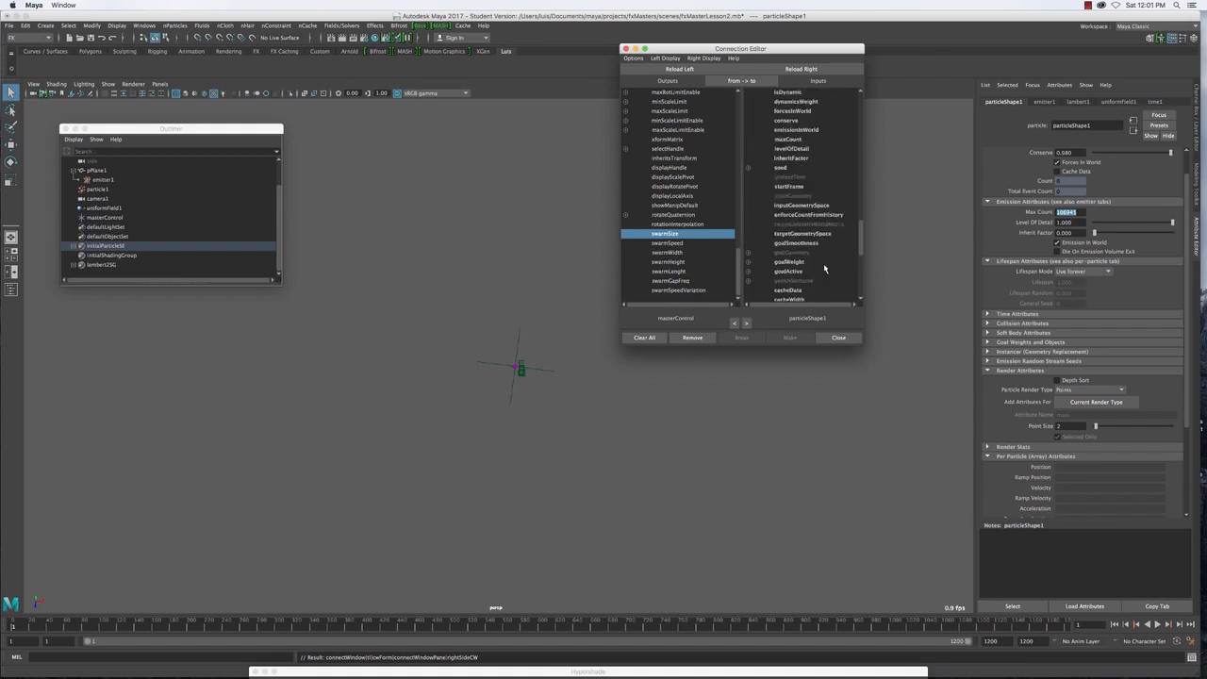
left_click(789, 139)
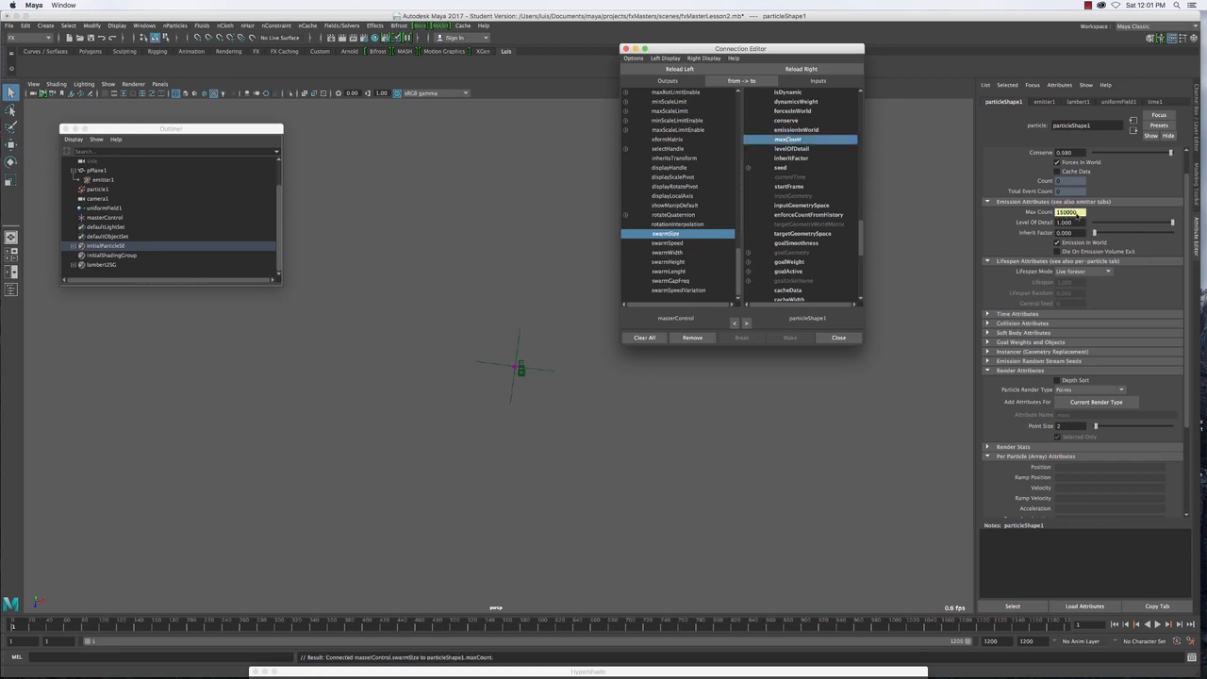
left_click(838, 338)
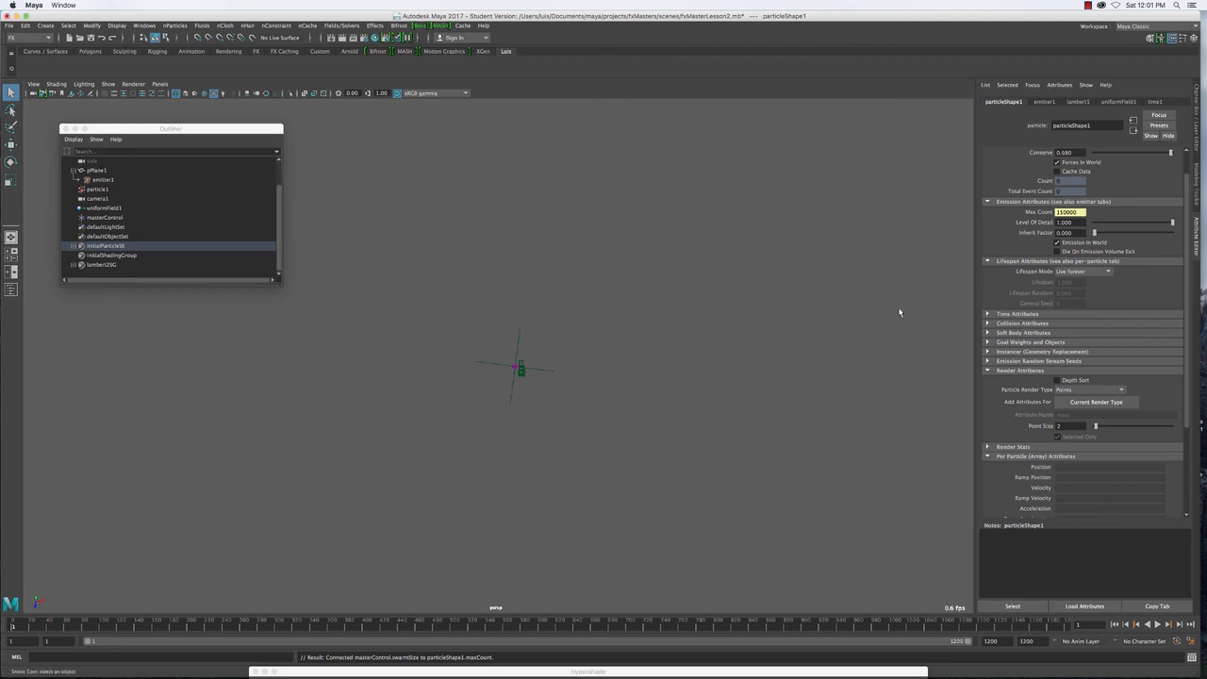
Set masterControl's Swarm Size to 106945
left_click(103, 208)
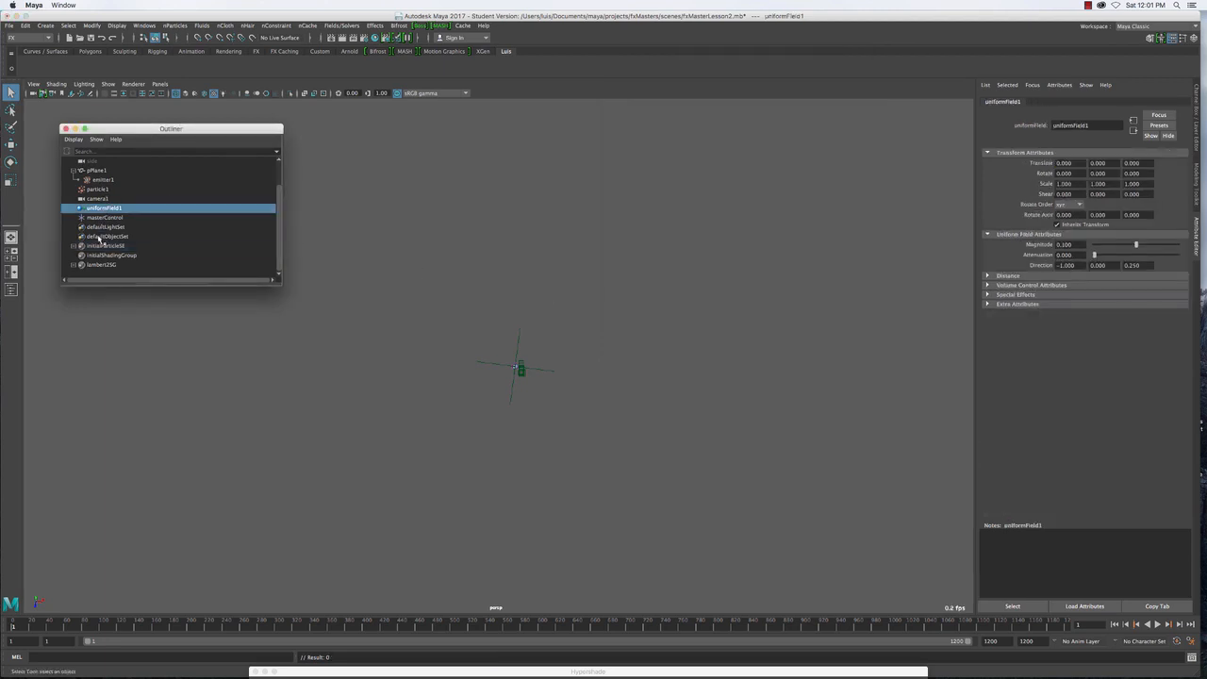
left_click(99, 218)
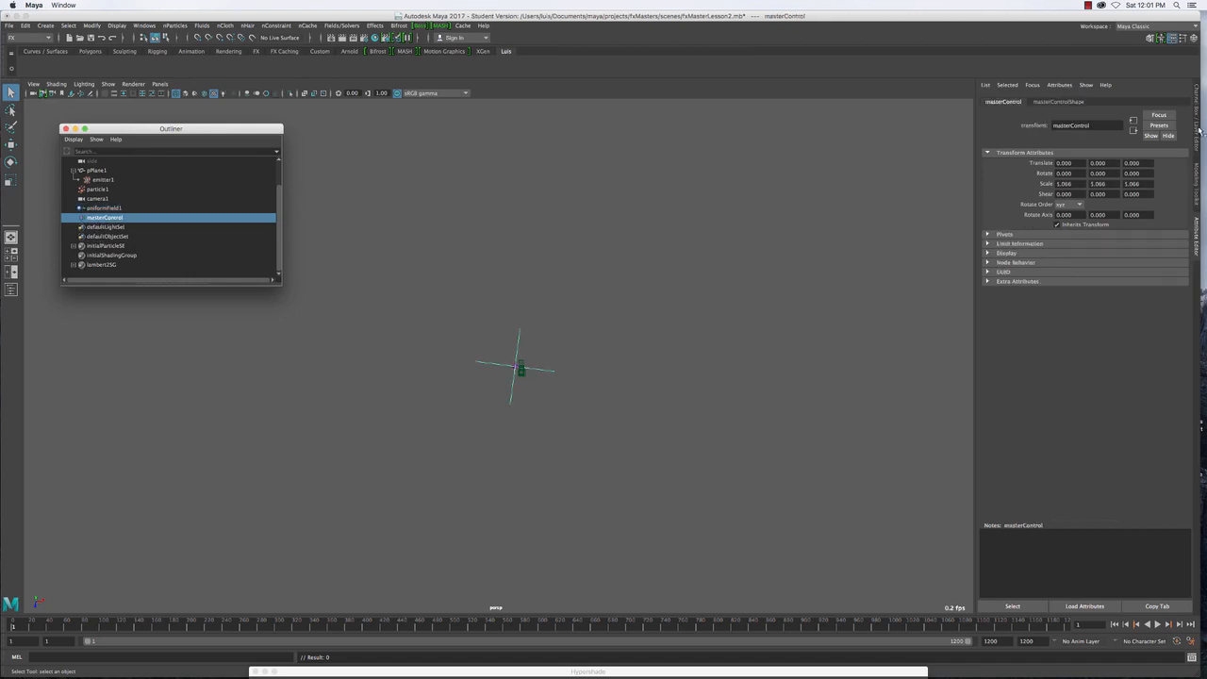
left_click(1198, 132)
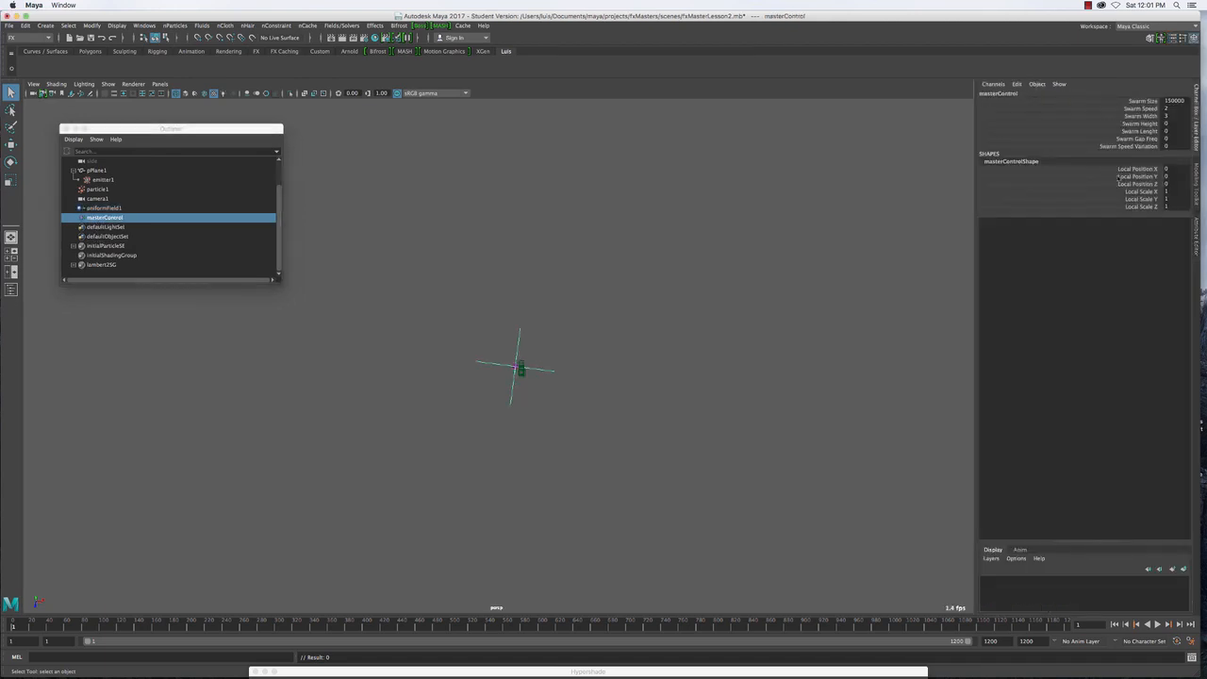
double_click(1174, 101)
type("106945")
key("Return")
Play the particle simulation briefly to check the swarm size, and rewind to frame 1
left_click(1159, 624)
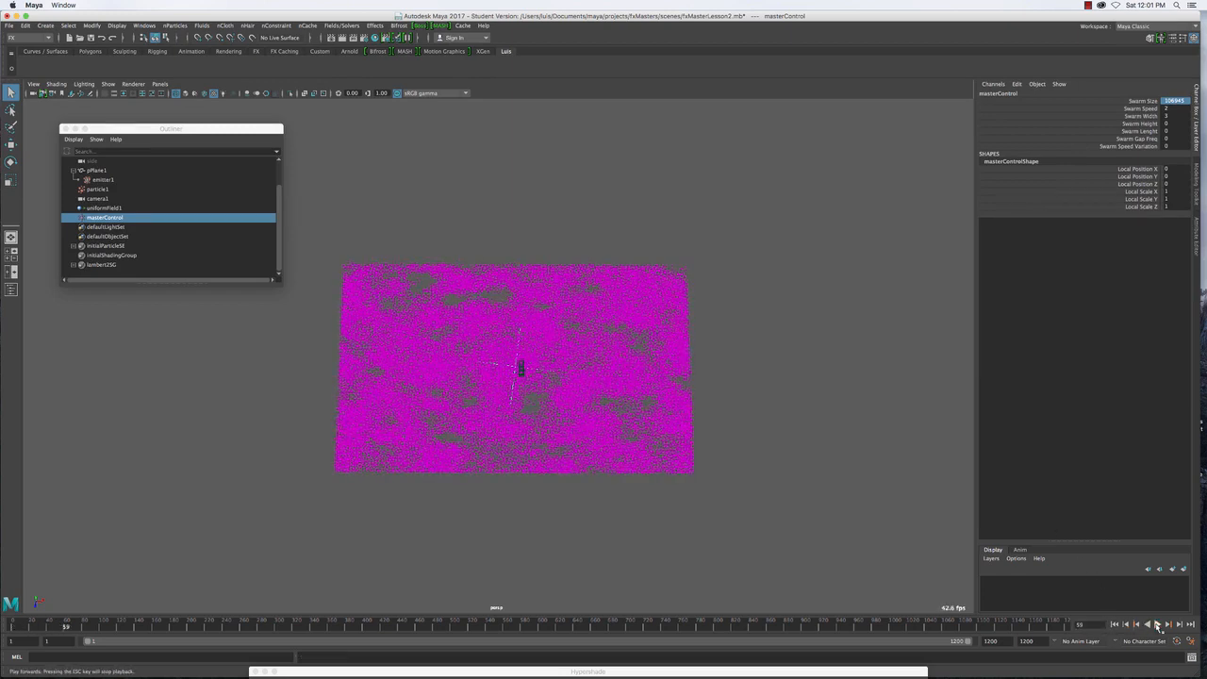
left_click(1158, 625)
left_click(1114, 624)
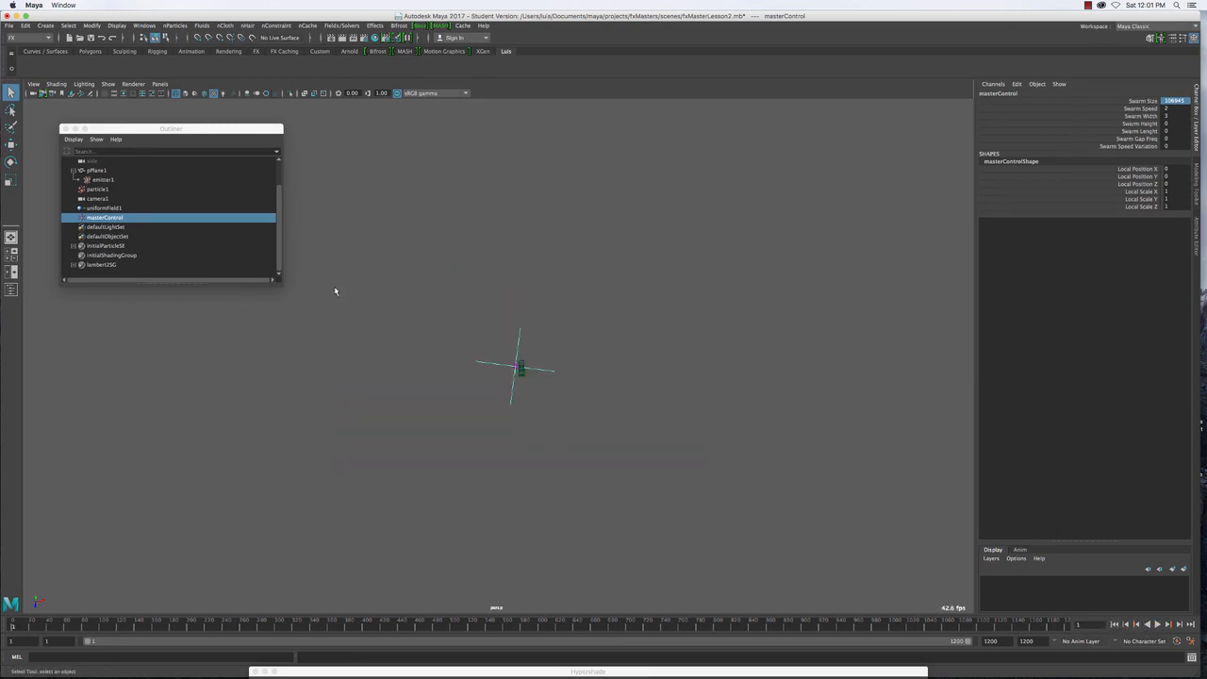
Check uniformField1's Magnitude and set masterControl's Swarm Speed to 0.1
left_click(111, 209)
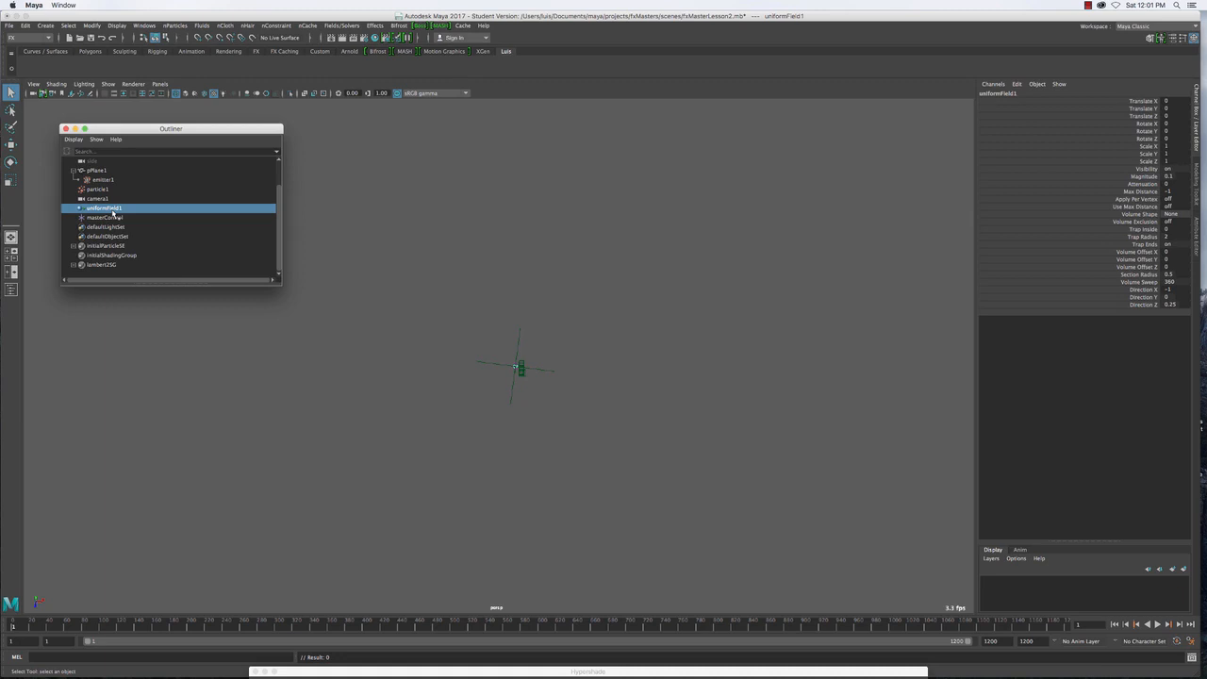
left_click(112, 217)
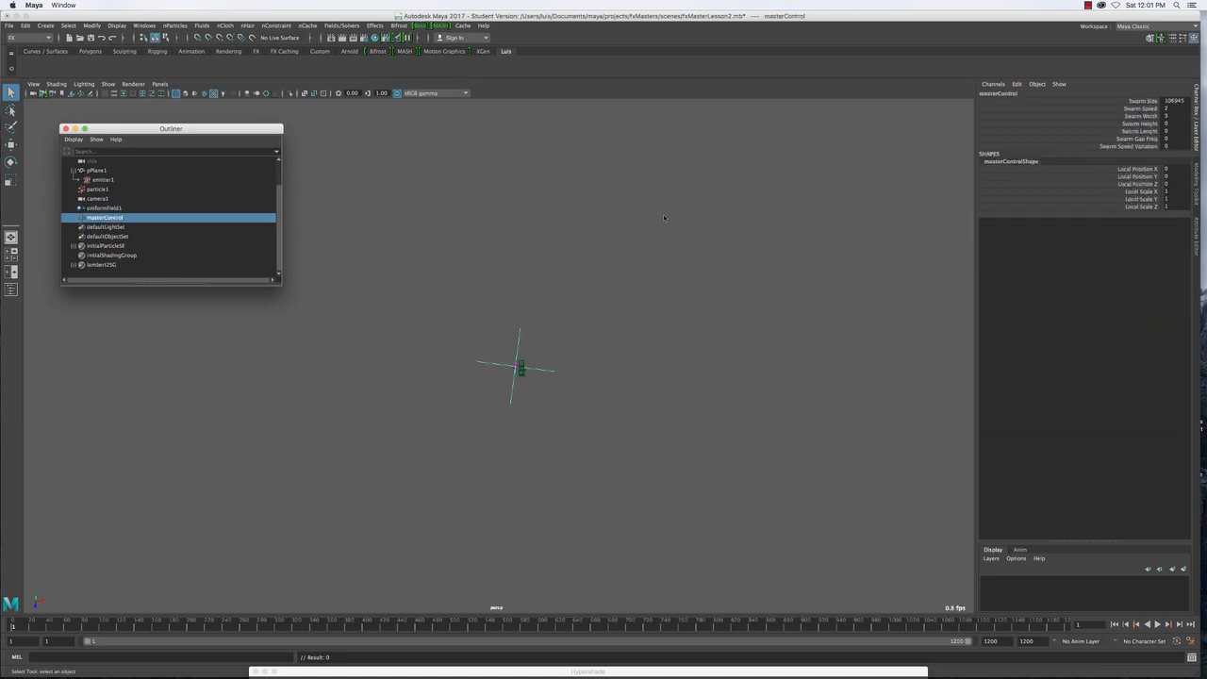
left_click(1169, 110)
type("0.1")
key("Return")
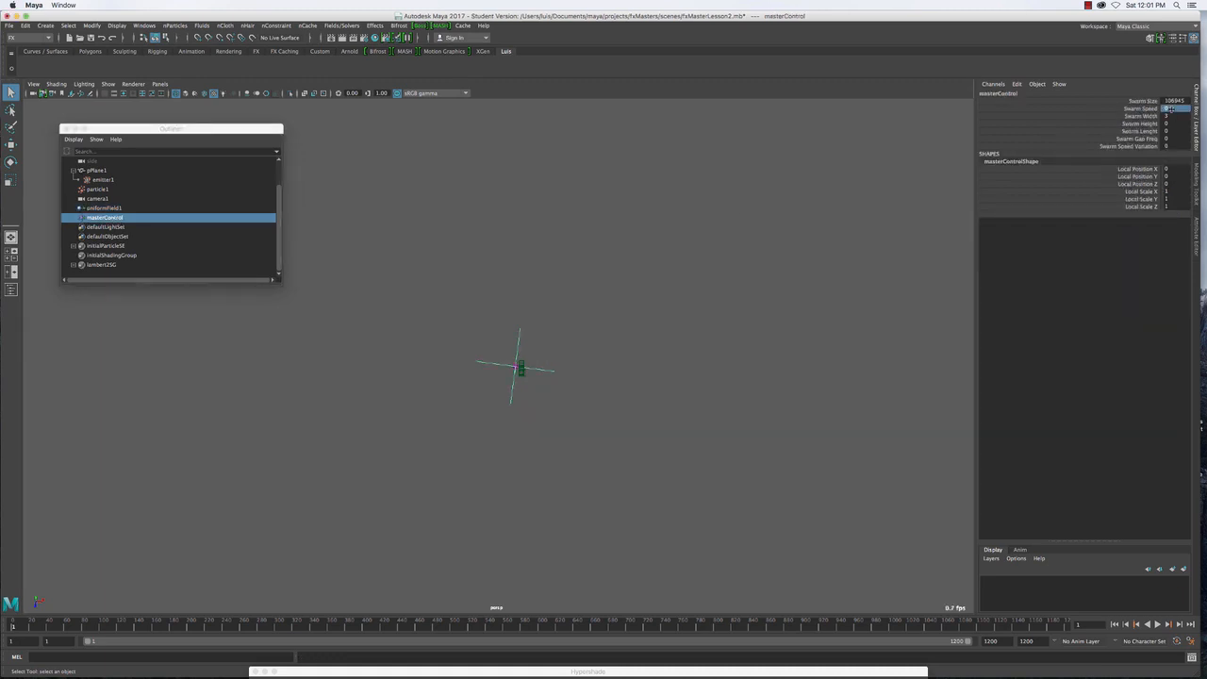
Connect masterControl's swarmSpeed output to uniformField1's magnitude input in the Connection Editor
left_click(144, 26)
mouse_move(188, 58)
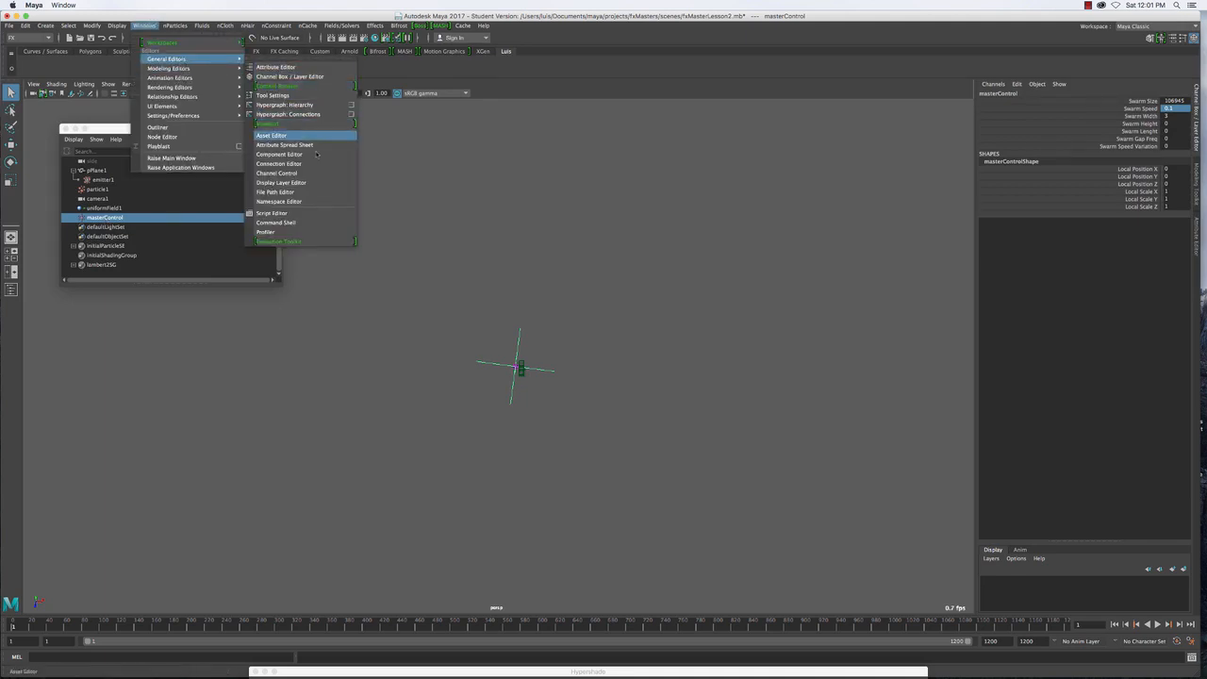
left_click(298, 165)
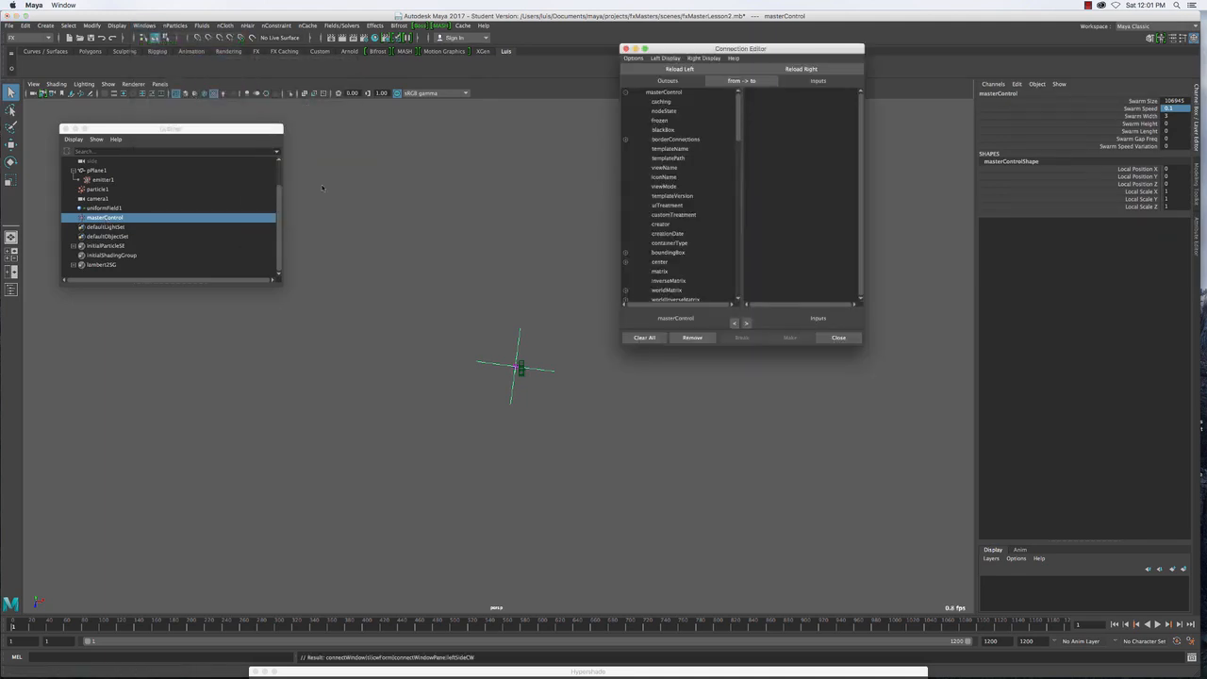
left_click(104, 207)
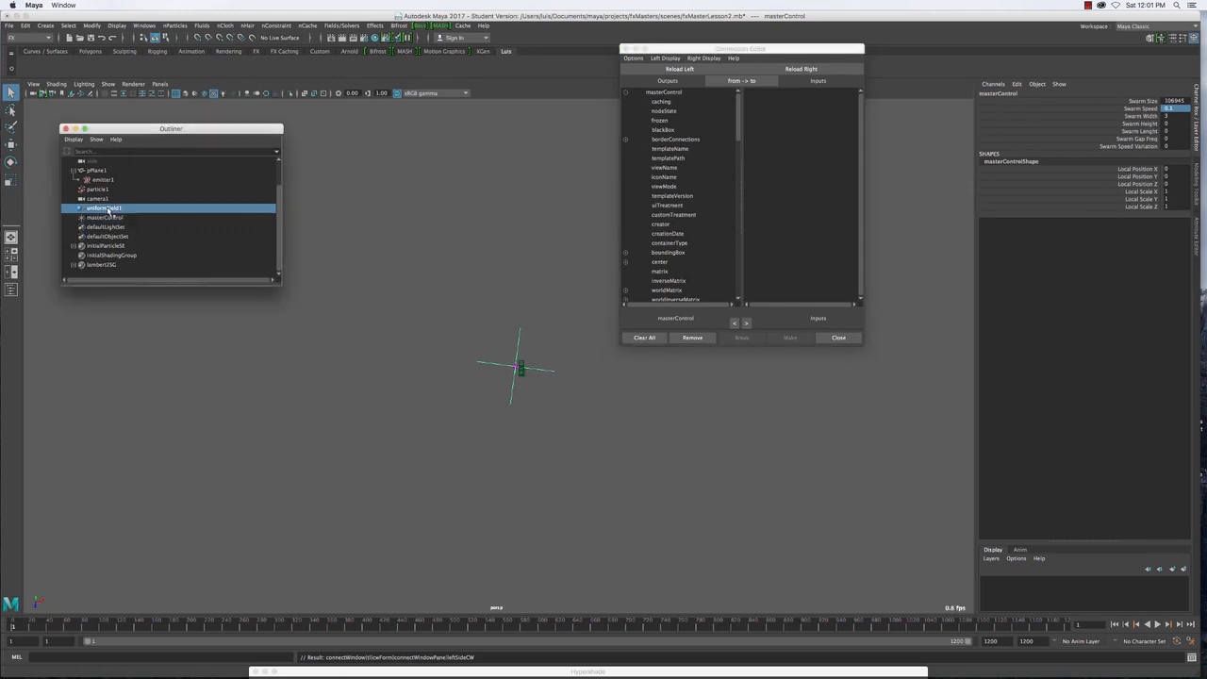
left_click(813, 69)
scroll(684, 261, "down", 10)
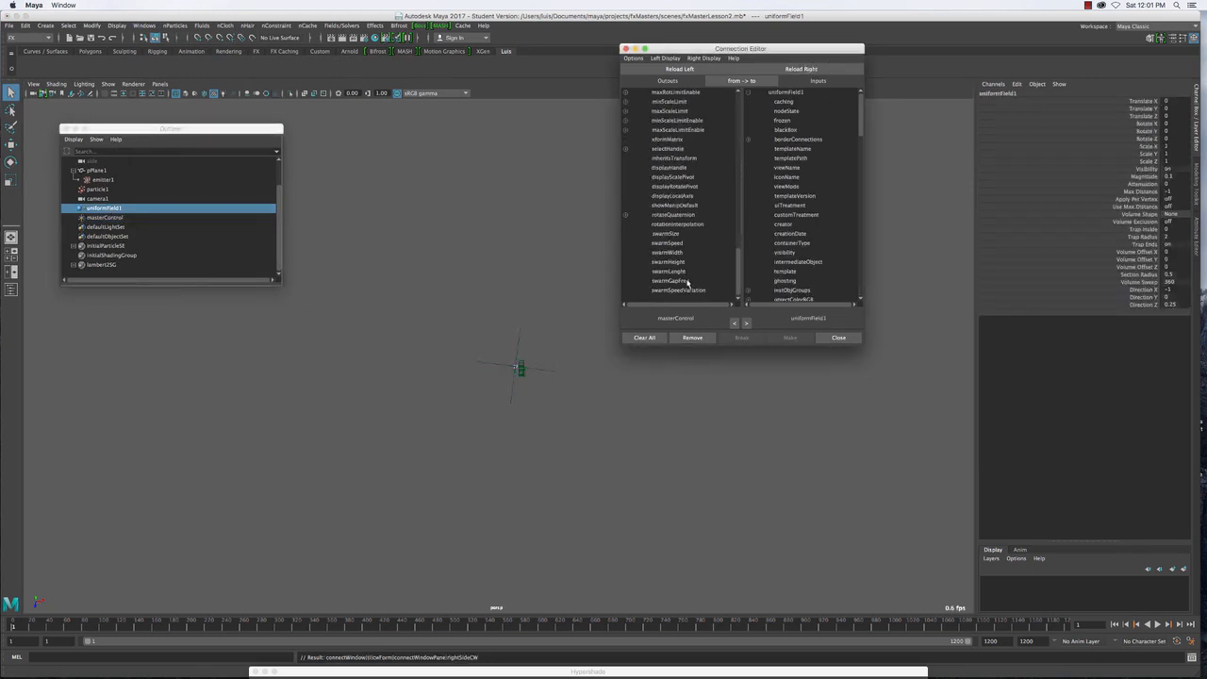
left_click(667, 243)
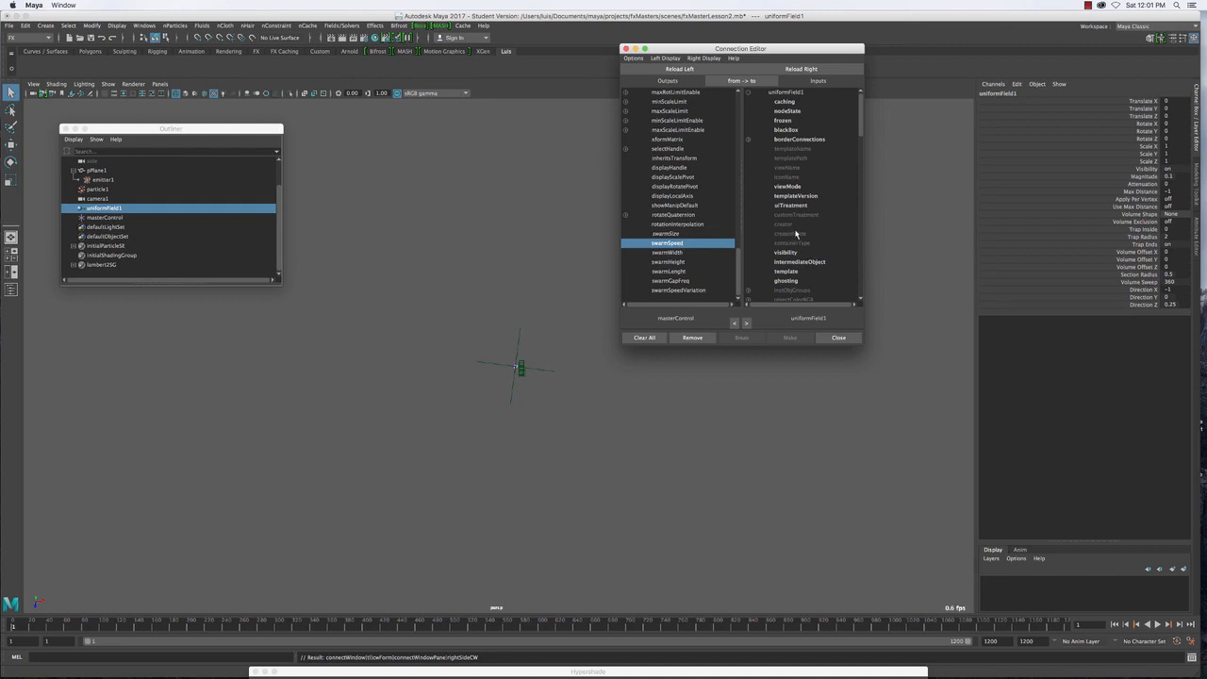
scroll(813, 231, "down", 15)
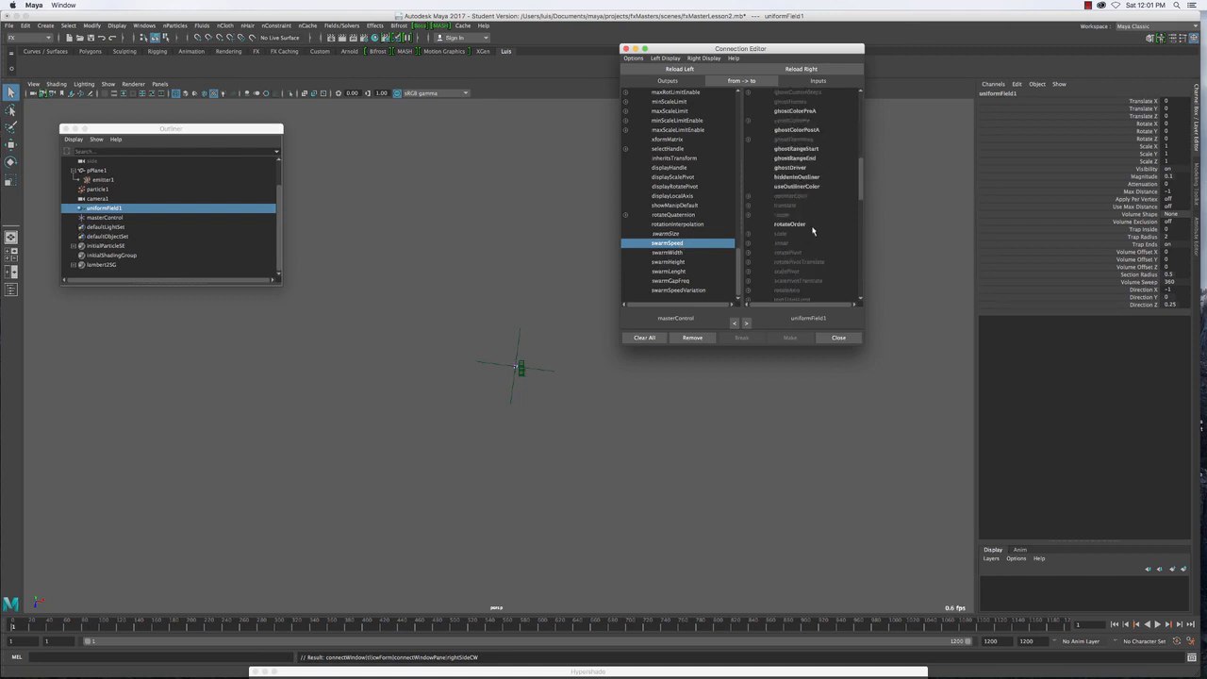
scroll(813, 230, "down", 8)
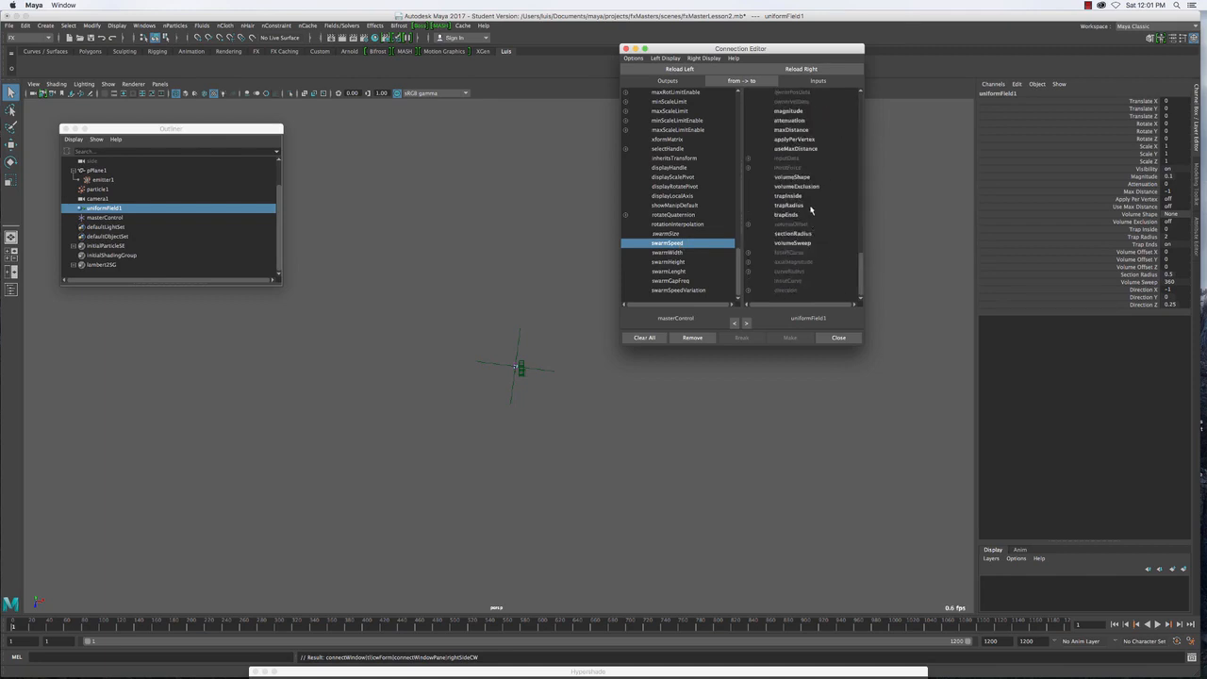
left_click(789, 112)
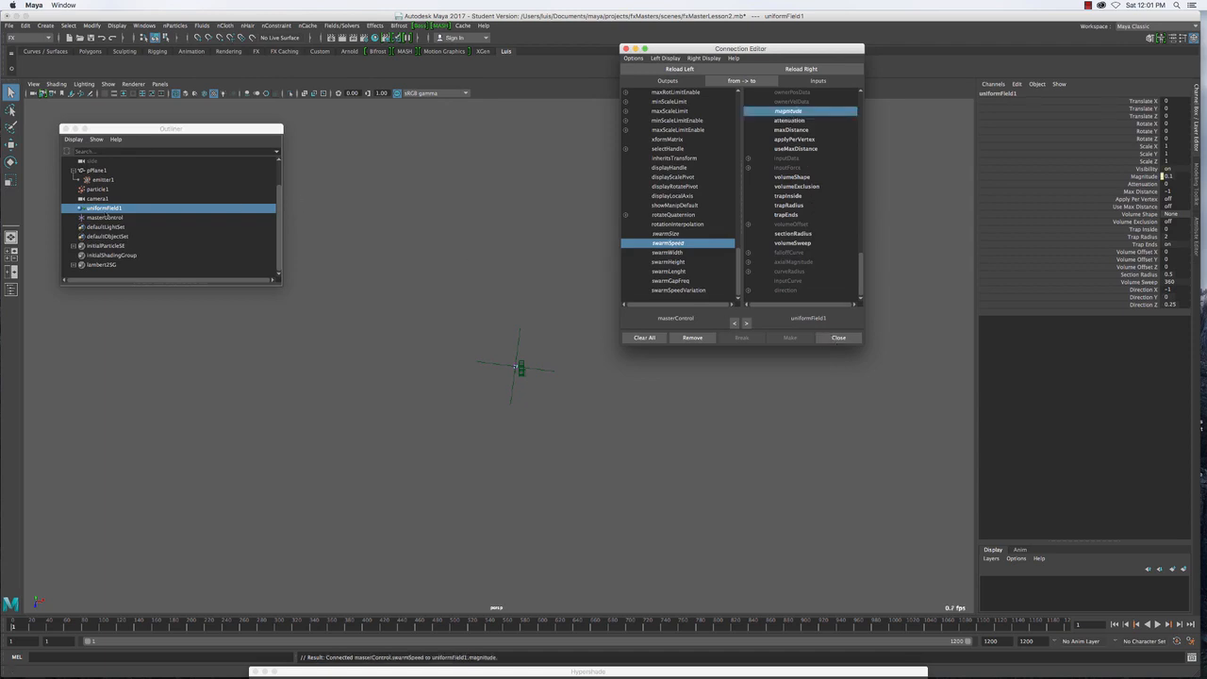
Select masterControl and turn on the display of polygons in the perspective view
left_click(101, 219)
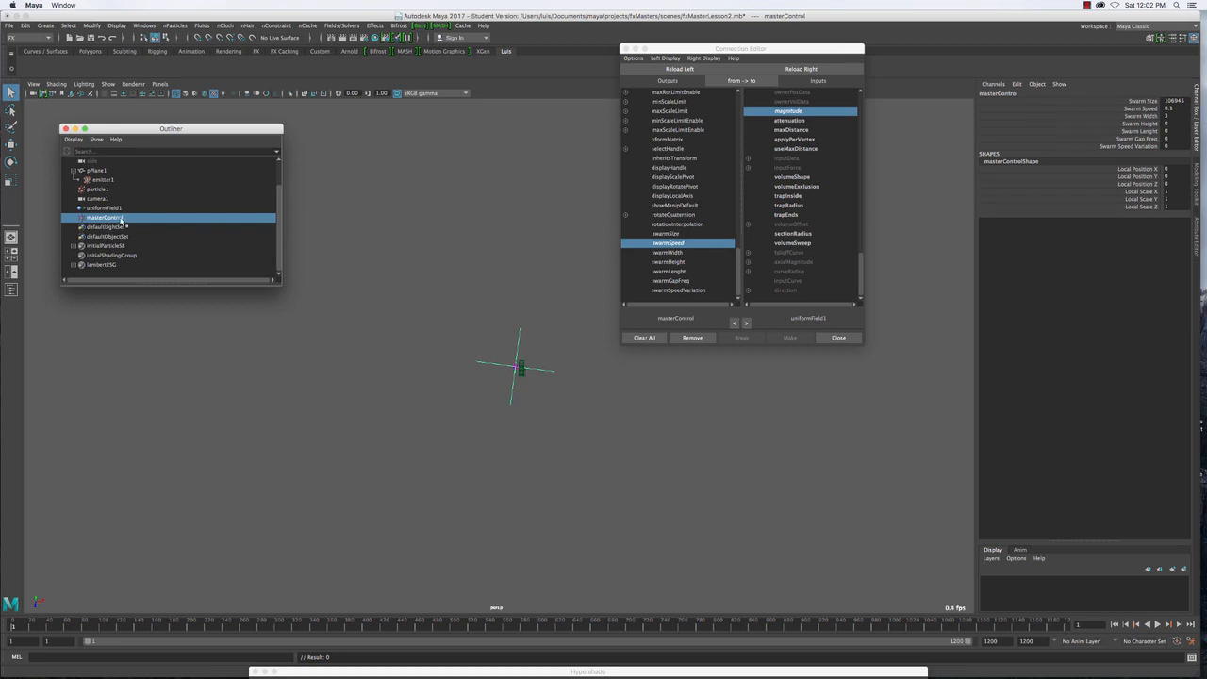
left_click(108, 83)
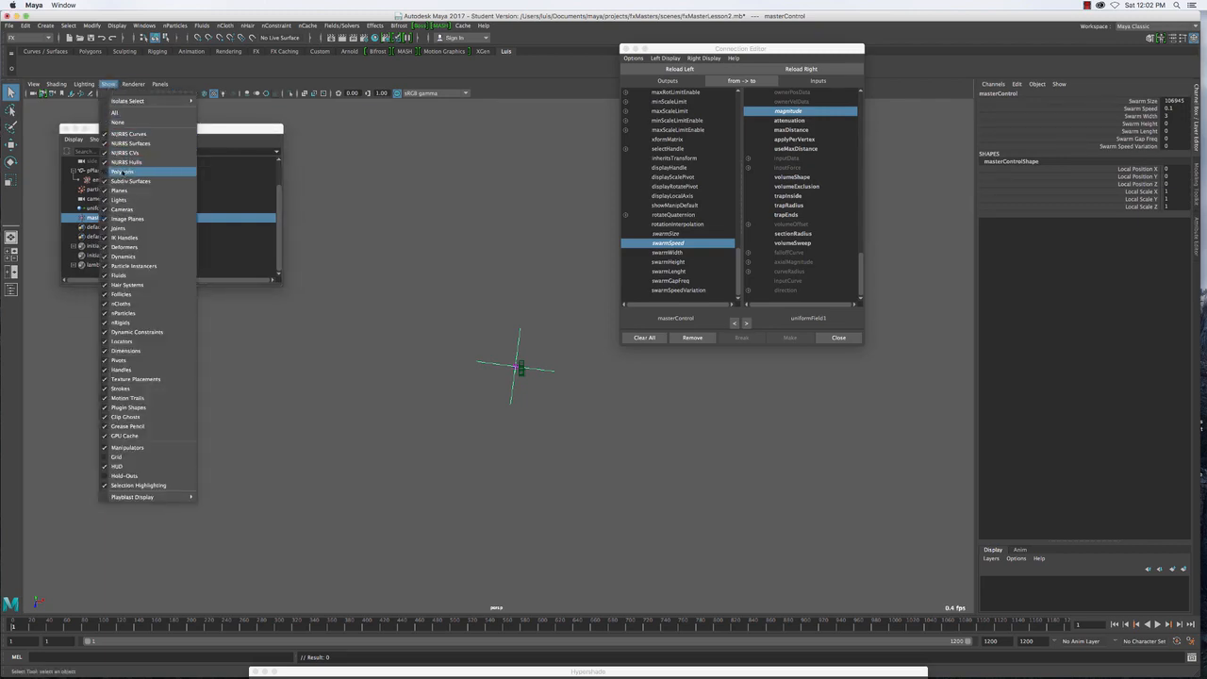
left_click(123, 170)
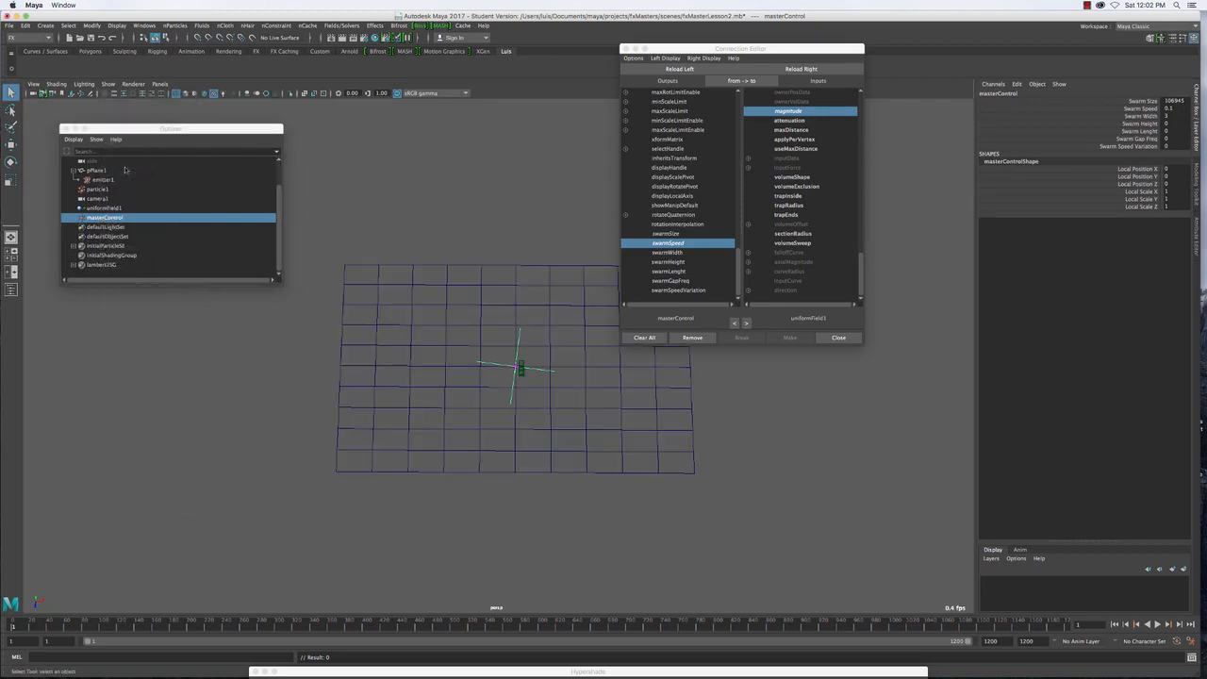
Set the plane pPlane1's Scale X to 44, Scale Y to 1 and Scale Z to 27
left_click(368, 268)
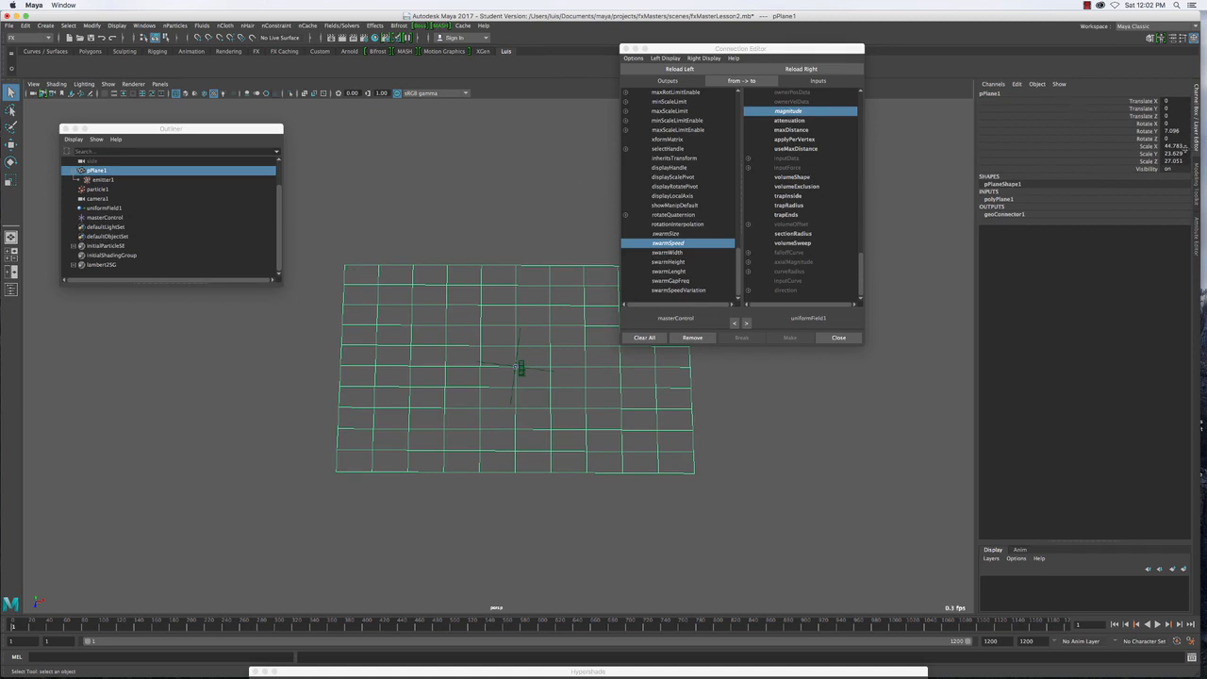
double_click(1174, 154)
type("1")
key("shift+Tab")
type("44")
key("Return")
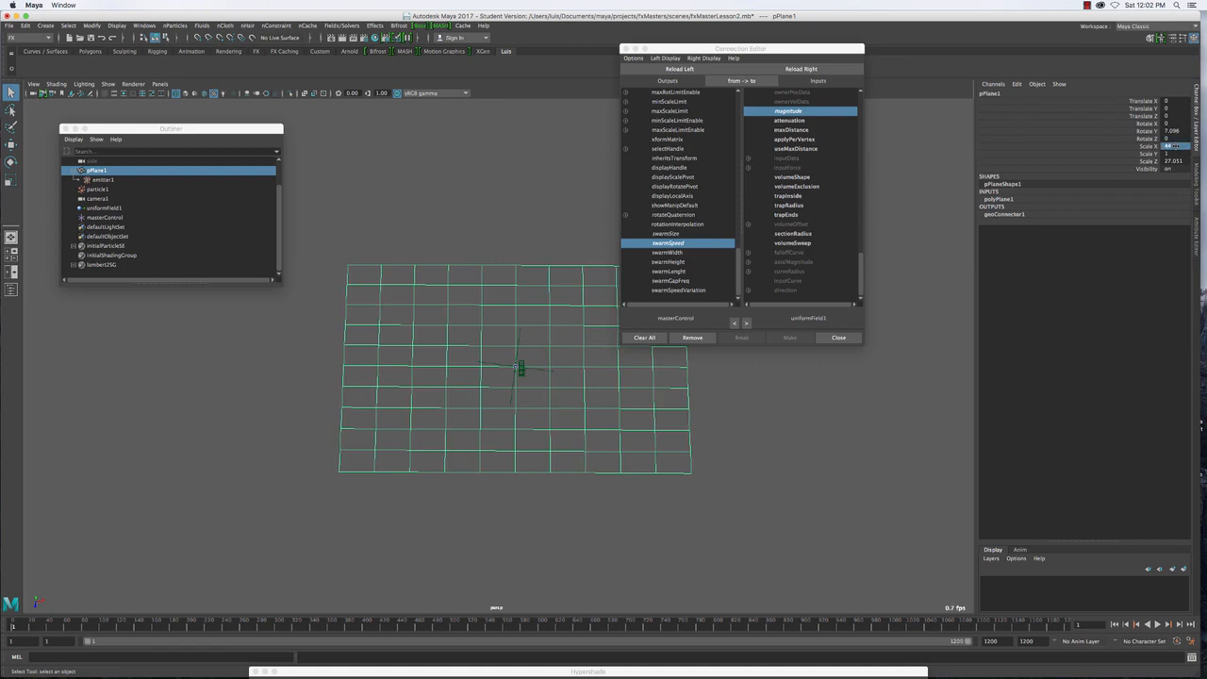
left_click(1173, 161)
type("27")
key("Return")
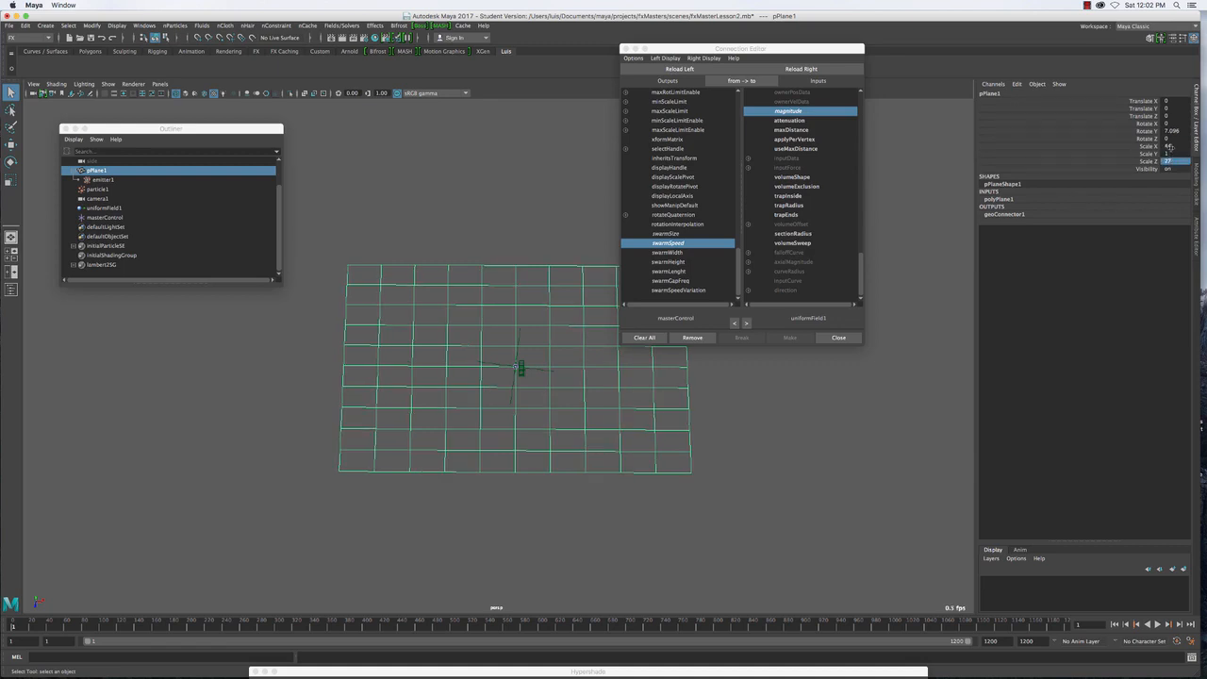
Set masterControl's Swarm Width to 27
left_click(106, 218)
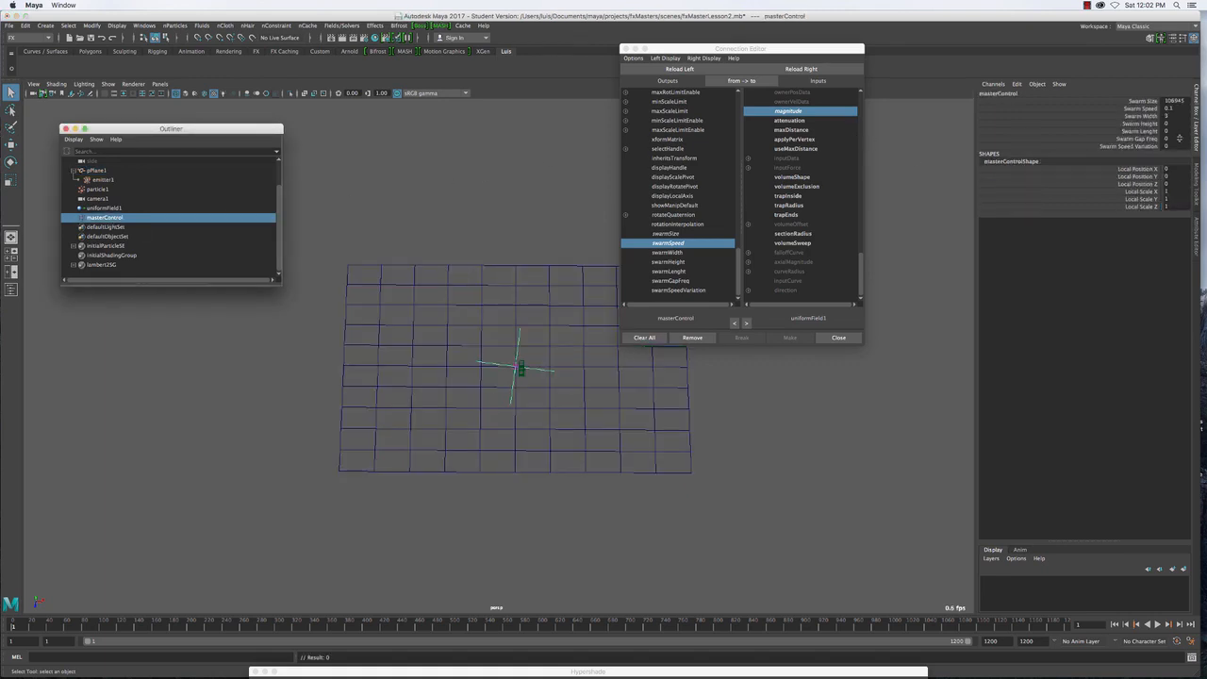
left_click(1168, 116)
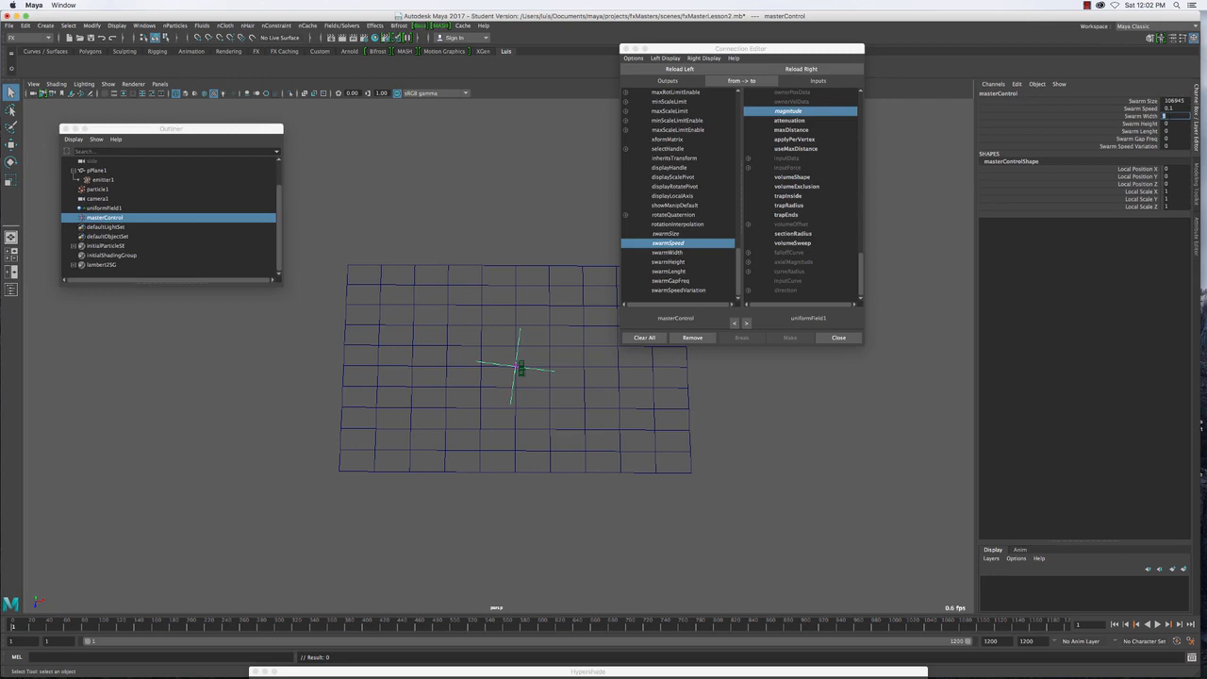
type("27")
key("Return")
Try to enter a larger value for masterControl's Swarm Lenght attribute
left_click(1167, 131)
type("8")
key("Return")
left_click(1175, 131)
key("Return")
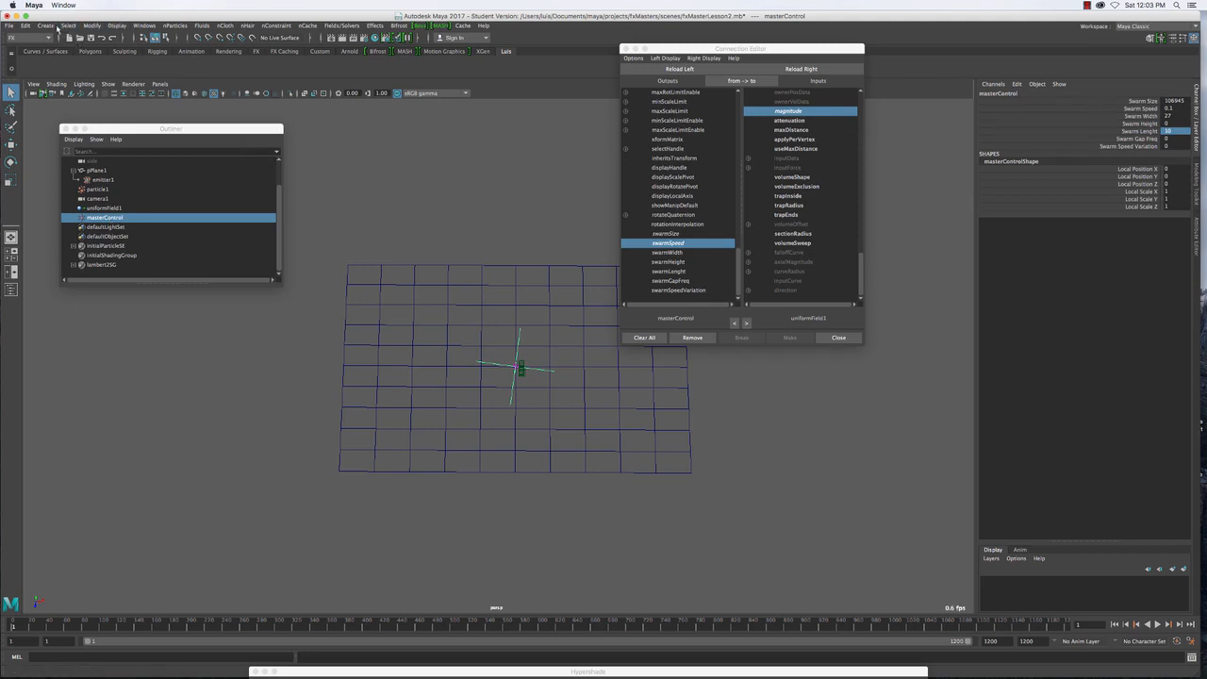
Remove the maximum limit from masterControl's swarmLenght attribute and close the Edit Attribute window
left_click(95, 26)
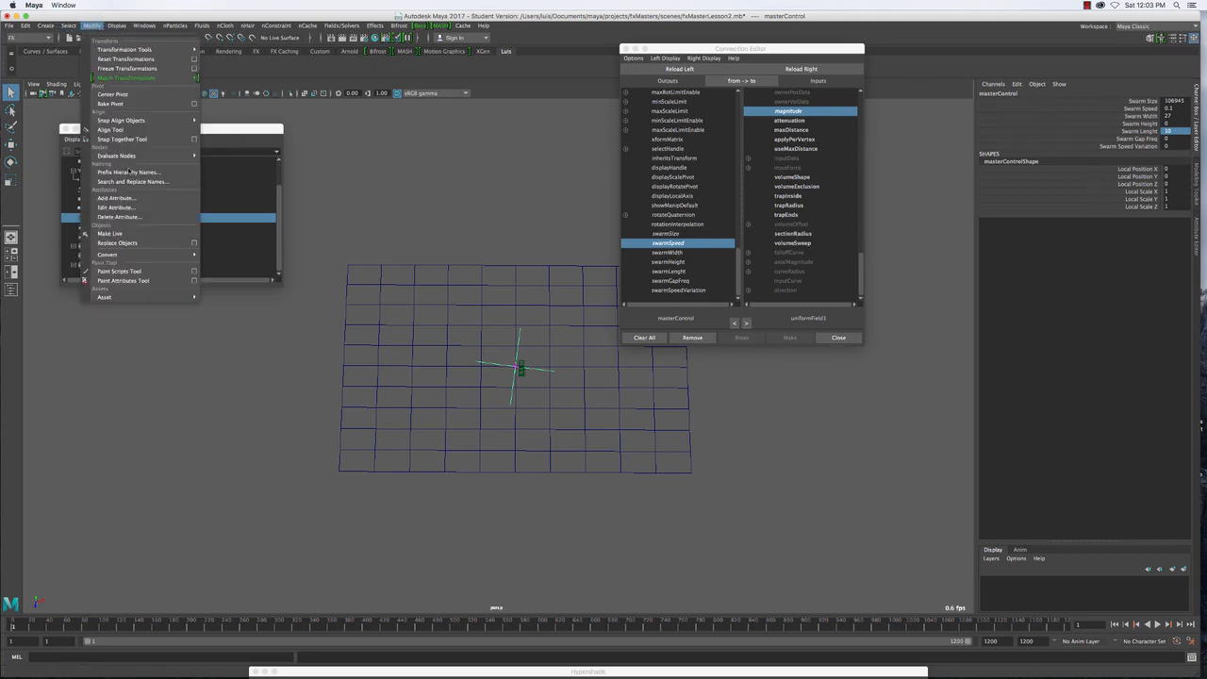
left_click(115, 208)
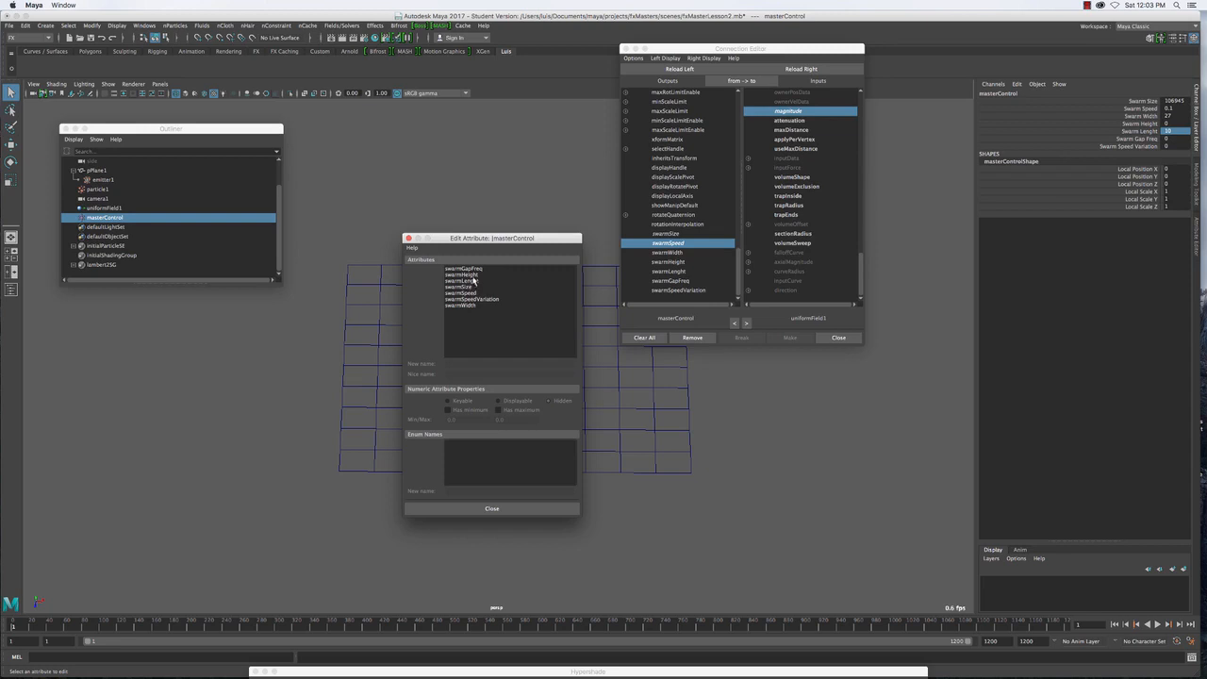
left_click(476, 281)
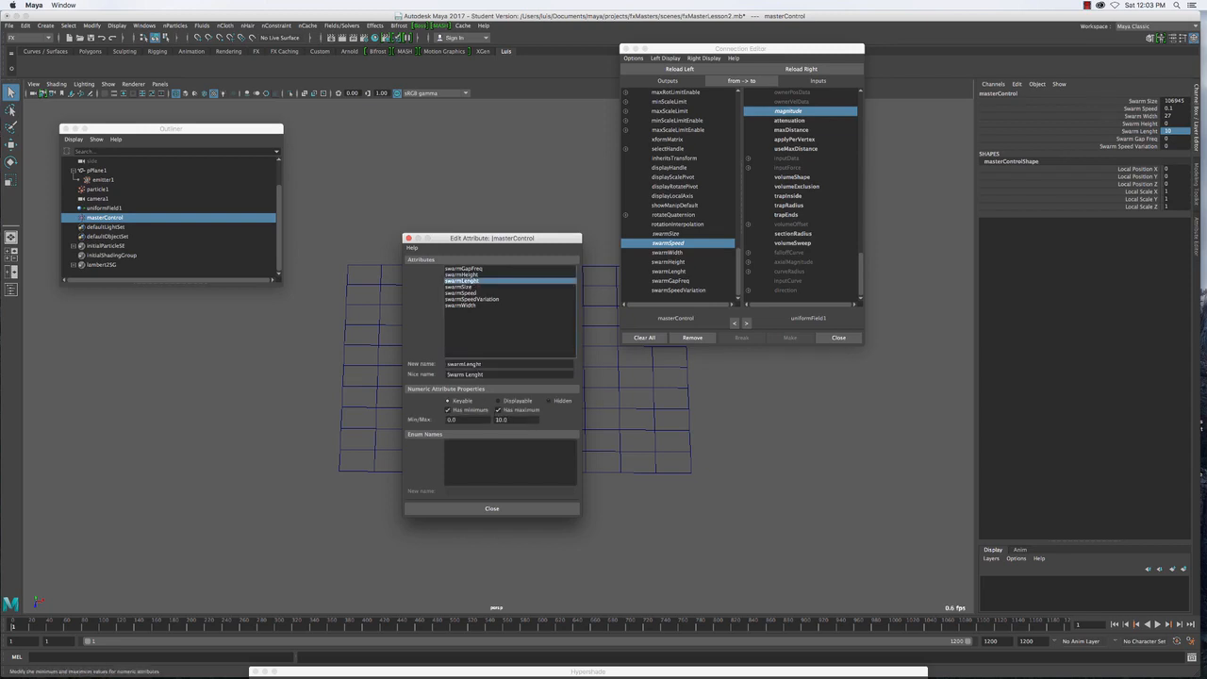
left_click(499, 411)
left_click(492, 509)
Set masterControl's Swarm Lenght to 44
type("10")
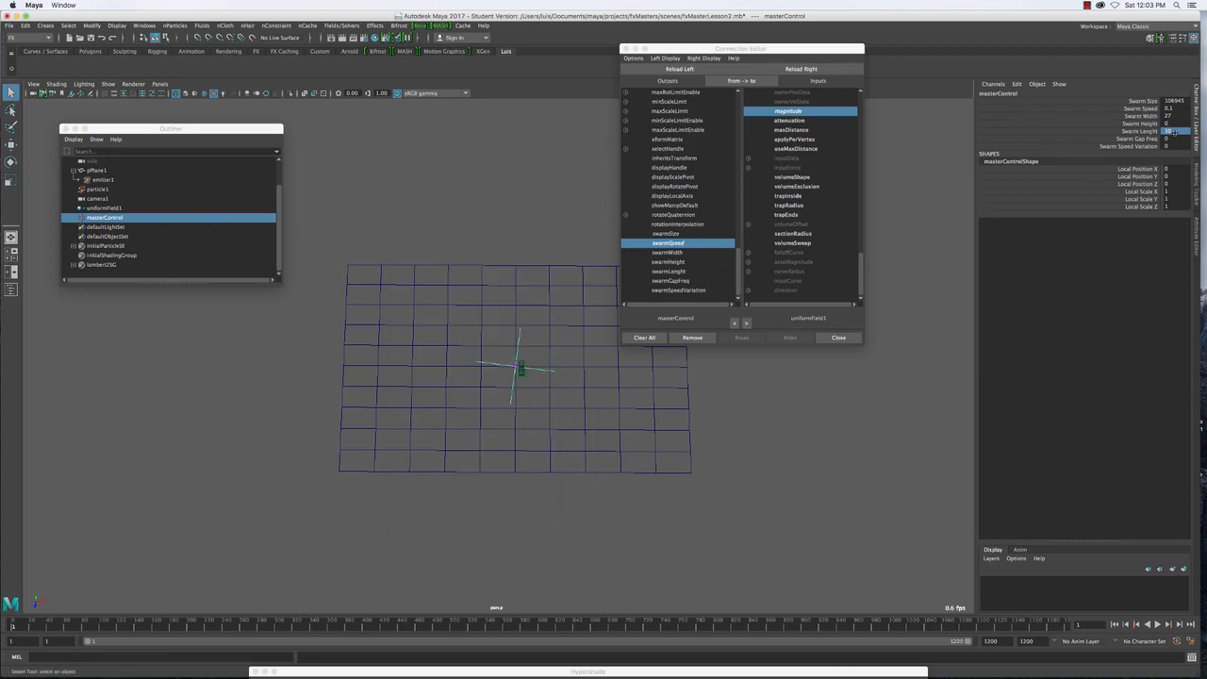
type("44")
key("Return")
Load pPlane1 as the input object and connect masterControl's swarmWidth to its scaleZ
left_click(670, 253)
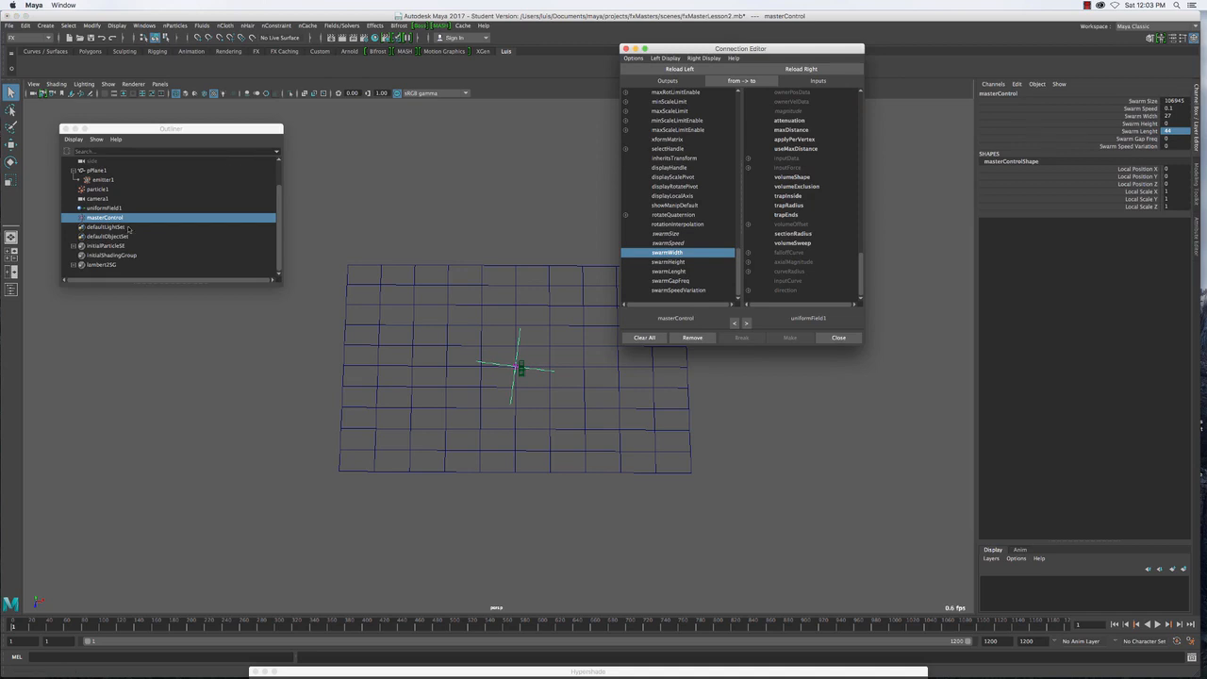
left_click(383, 270)
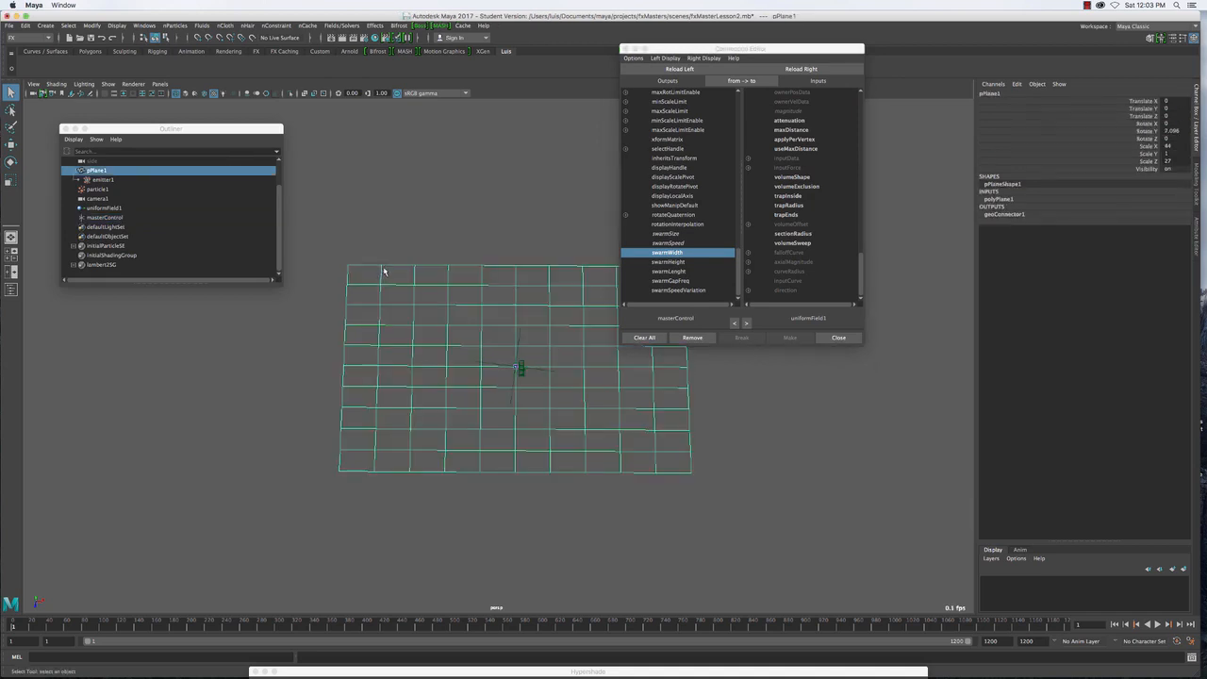
left_click(788, 69)
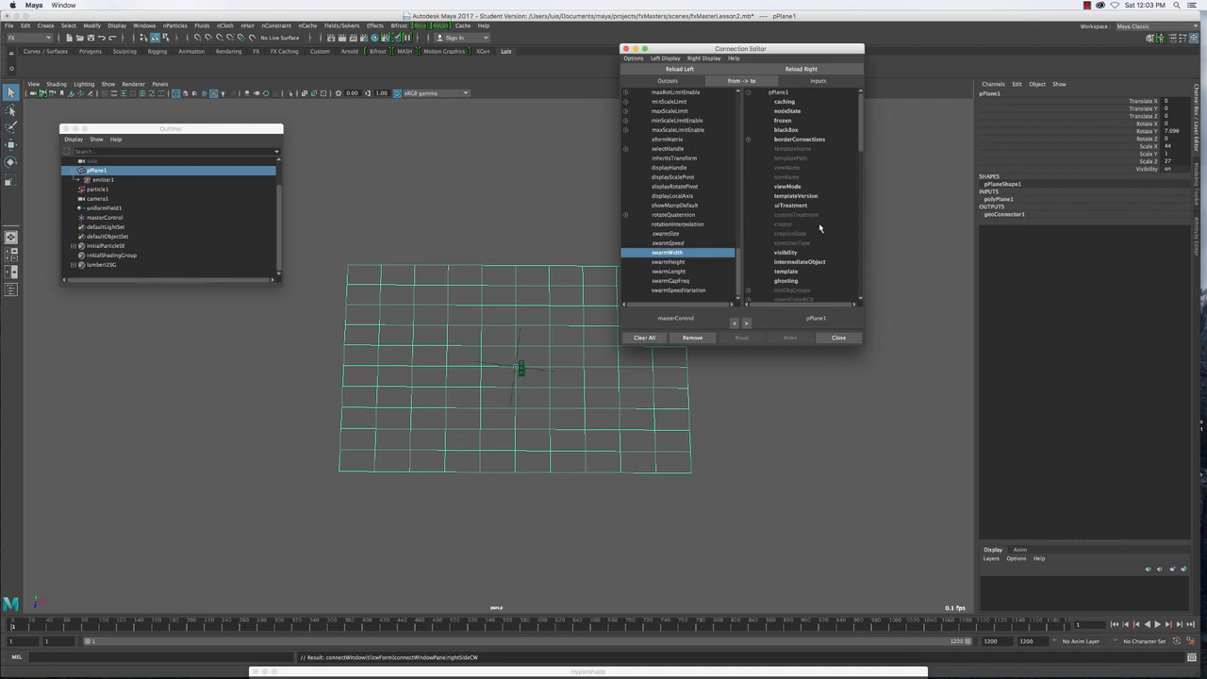
scroll(819, 222, "down", 10)
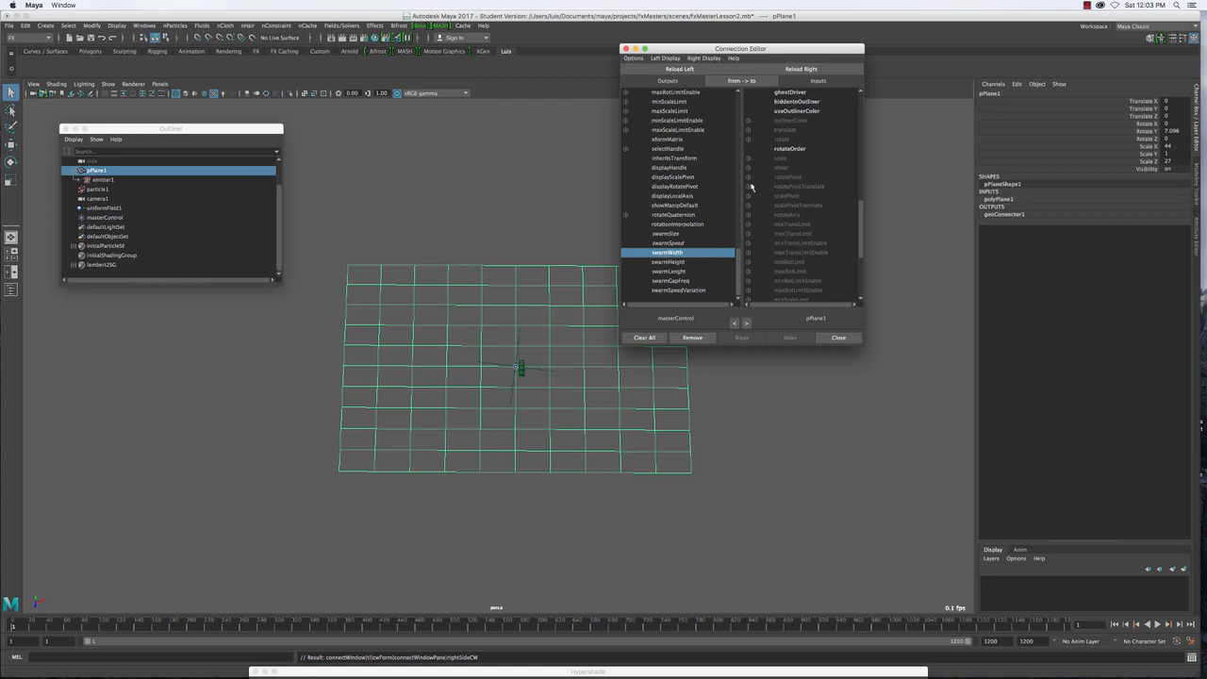
left_click(748, 160)
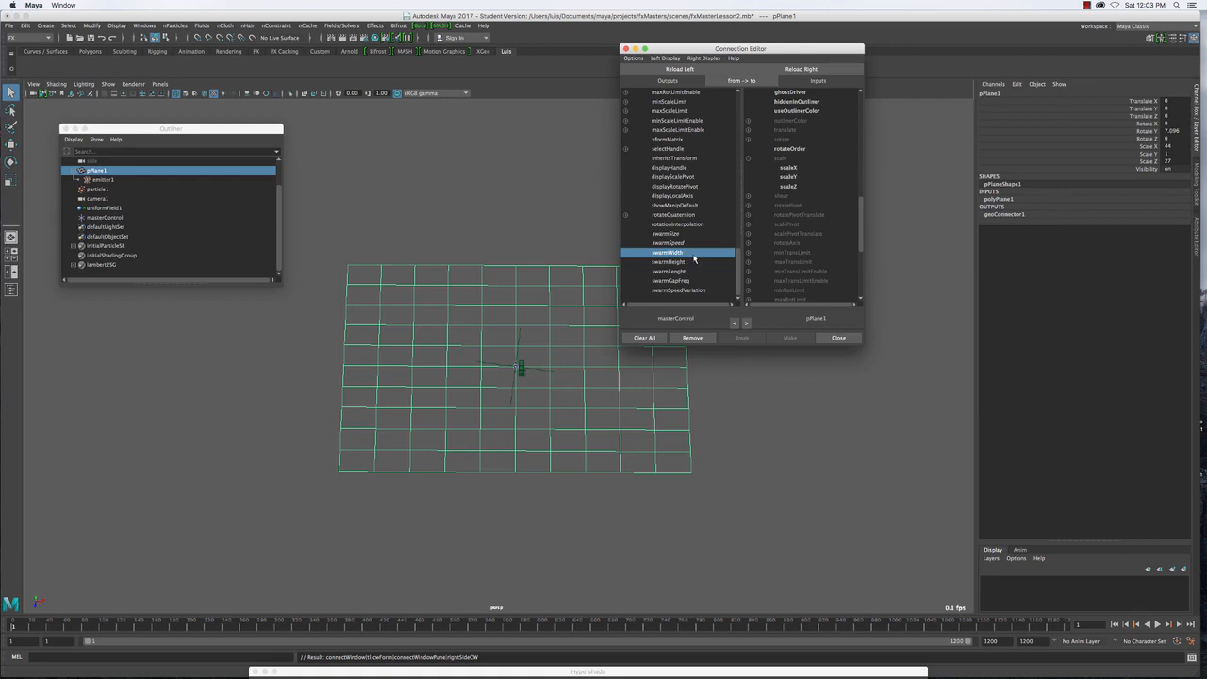
left_click(791, 187)
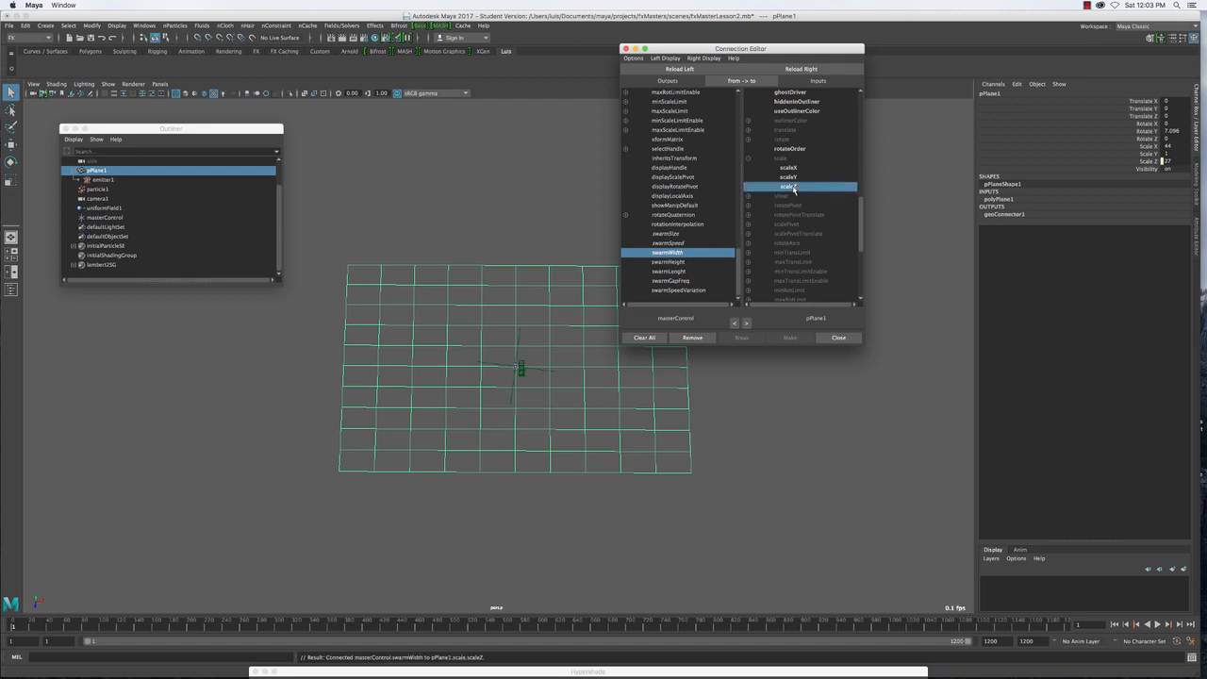
Connect masterControl's swarmLenght to pPlane1's scaleX and close the Connection Editor
left_click(687, 272)
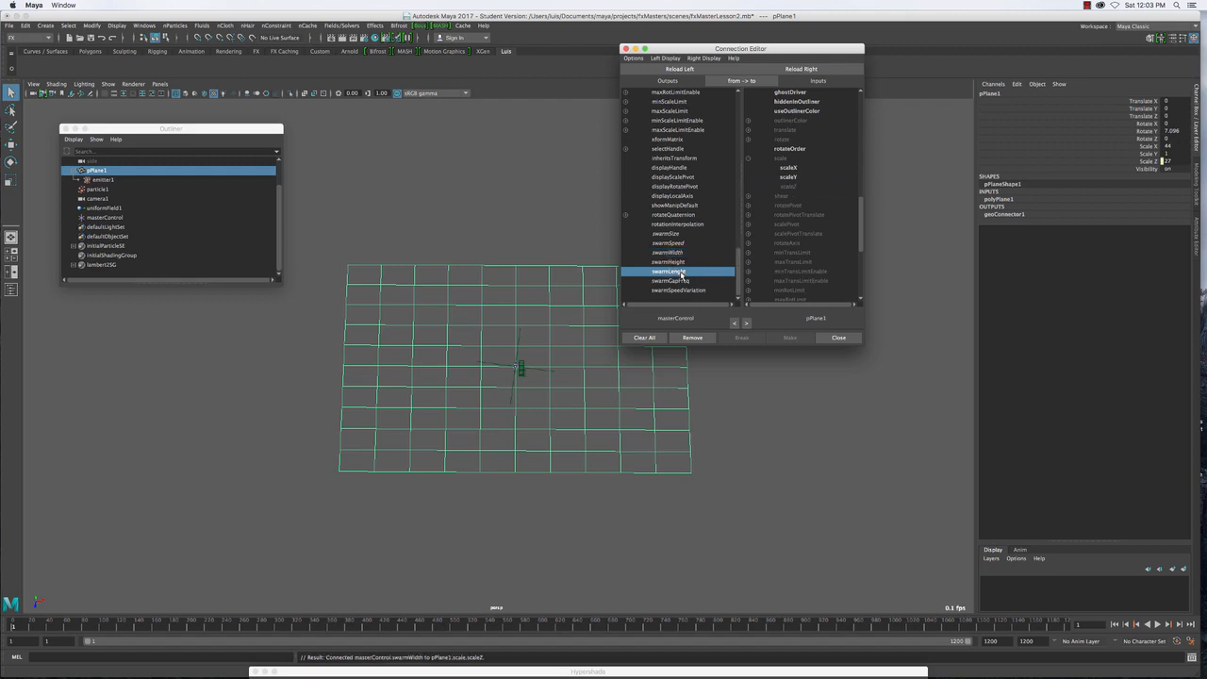
left_click(789, 168)
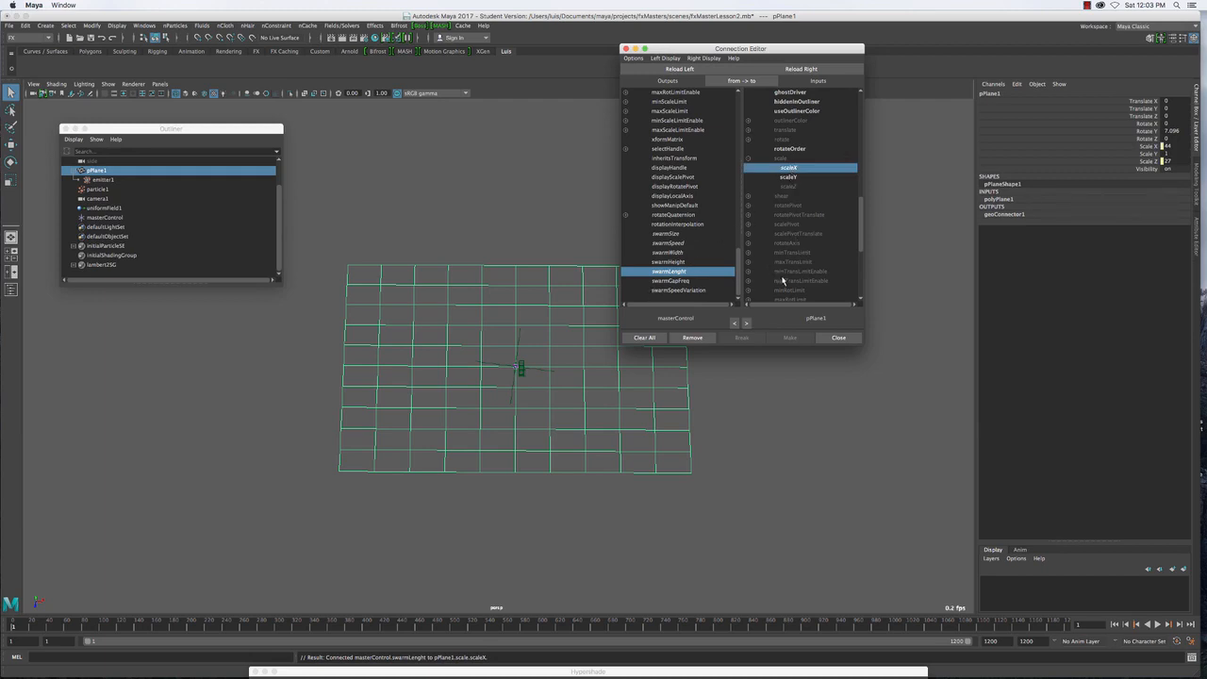
left_click(837, 336)
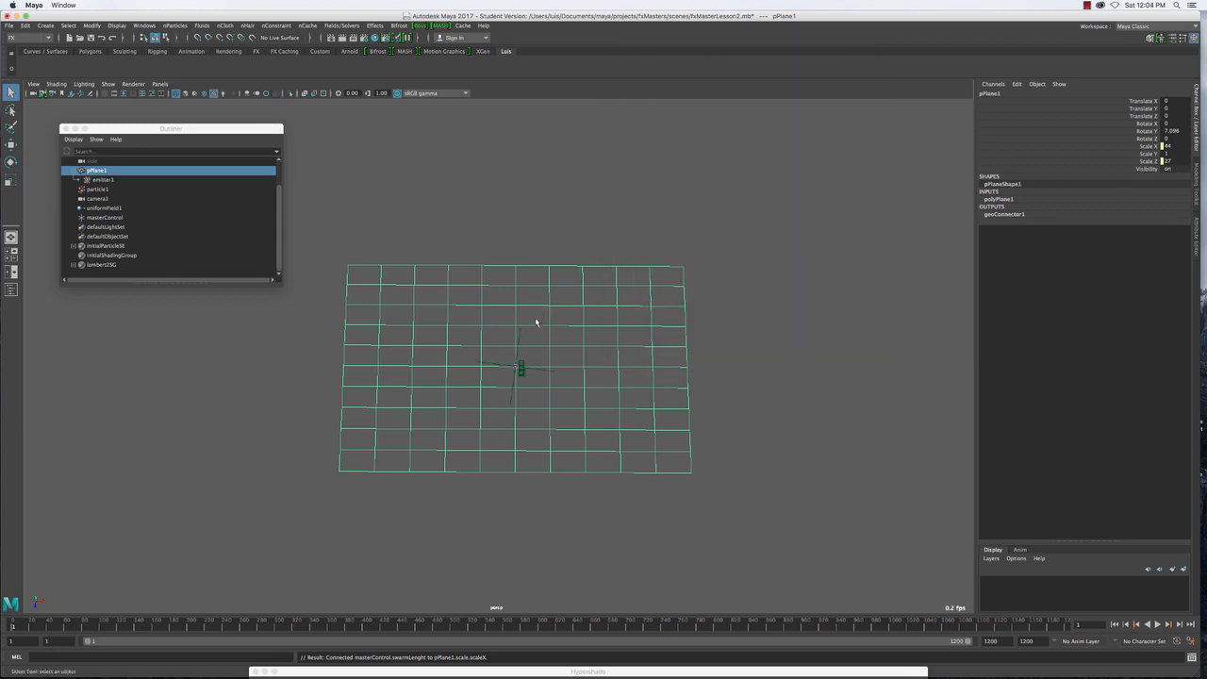
Test the plane connection by setting masterControl's Swarm Lenght to 4, and restore it to 44
left_click(519, 336)
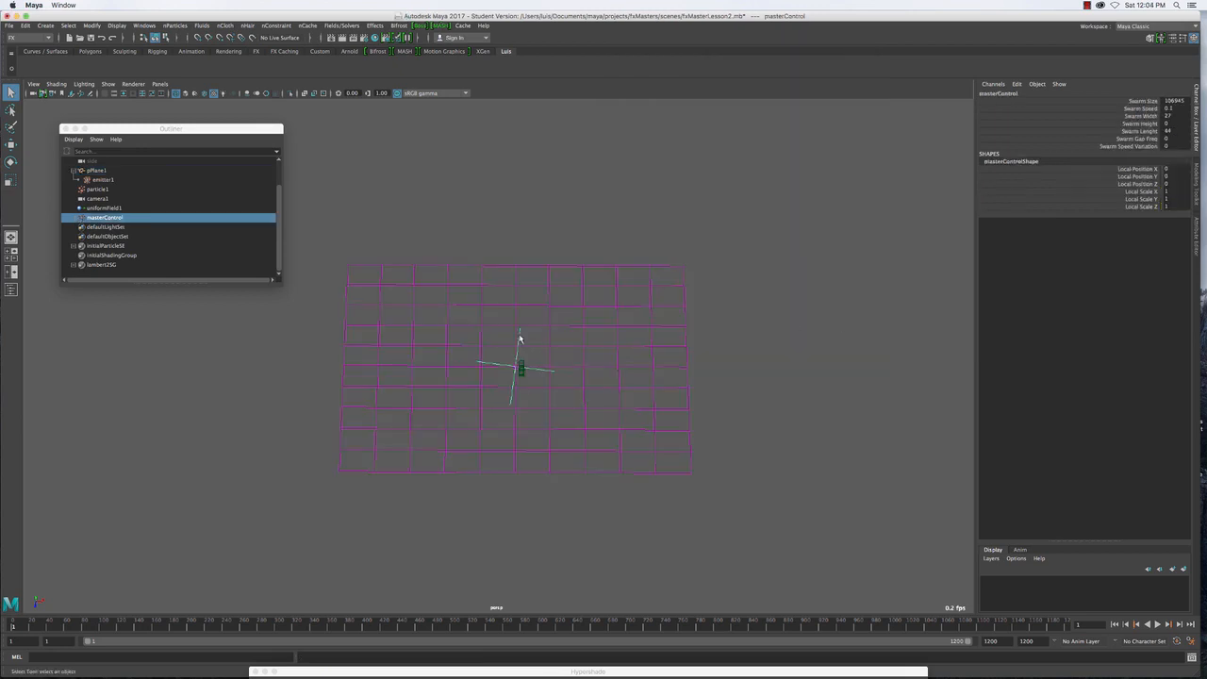
double_click(1170, 131)
type("4")
key("Return")
left_click(1173, 133)
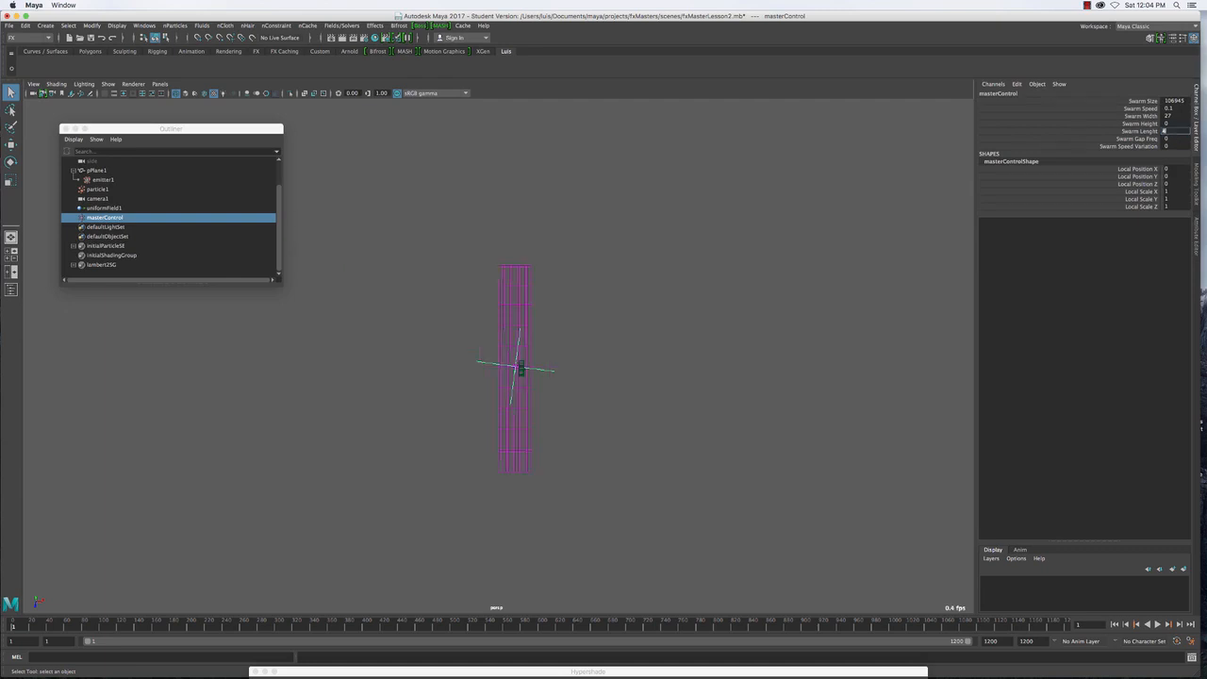
key("Return")
left_click(1174, 132)
type("44")
key("Return")
Play the particle simulation briefly to check the swarm on the plane, and rewind to frame 1
left_click(1158, 626)
left_click(1158, 626)
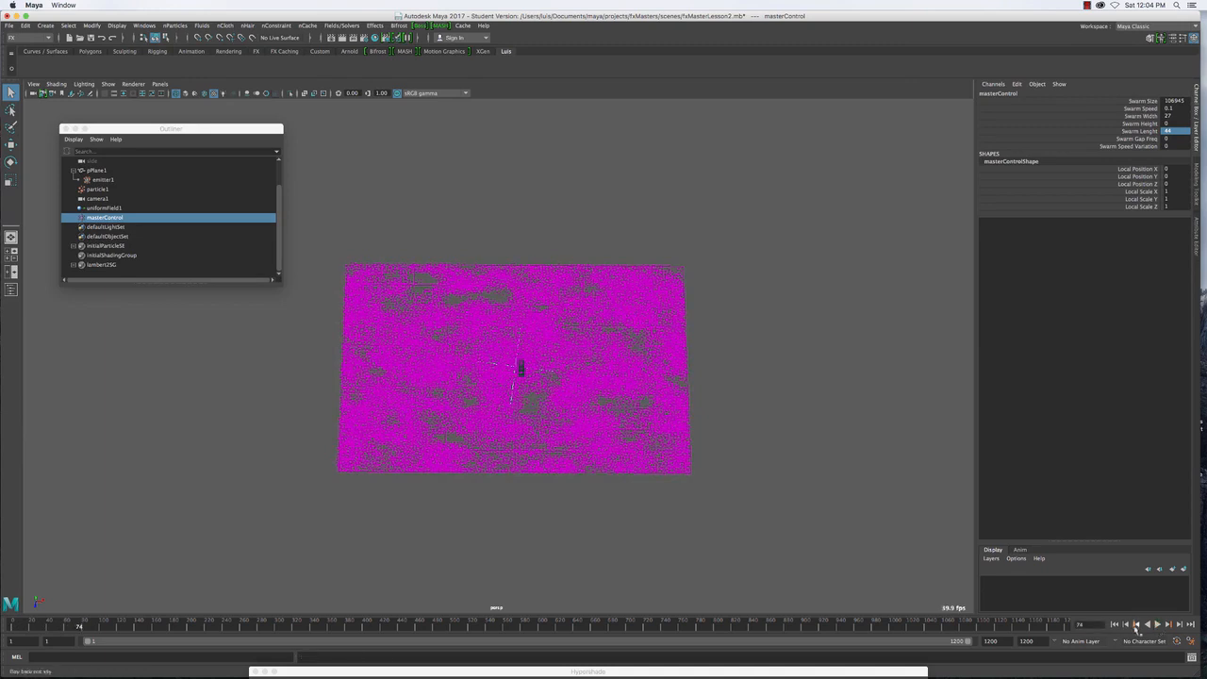
left_click(1116, 625)
Save the current scene
left_click(91, 38)
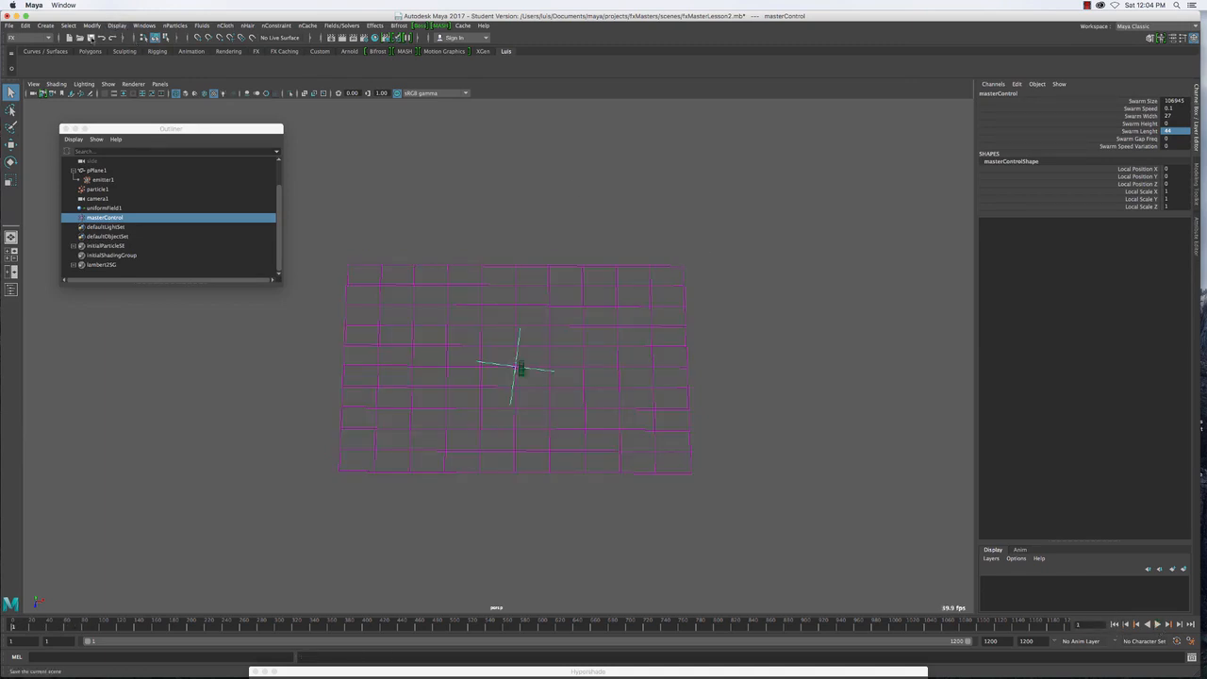
key("Return")
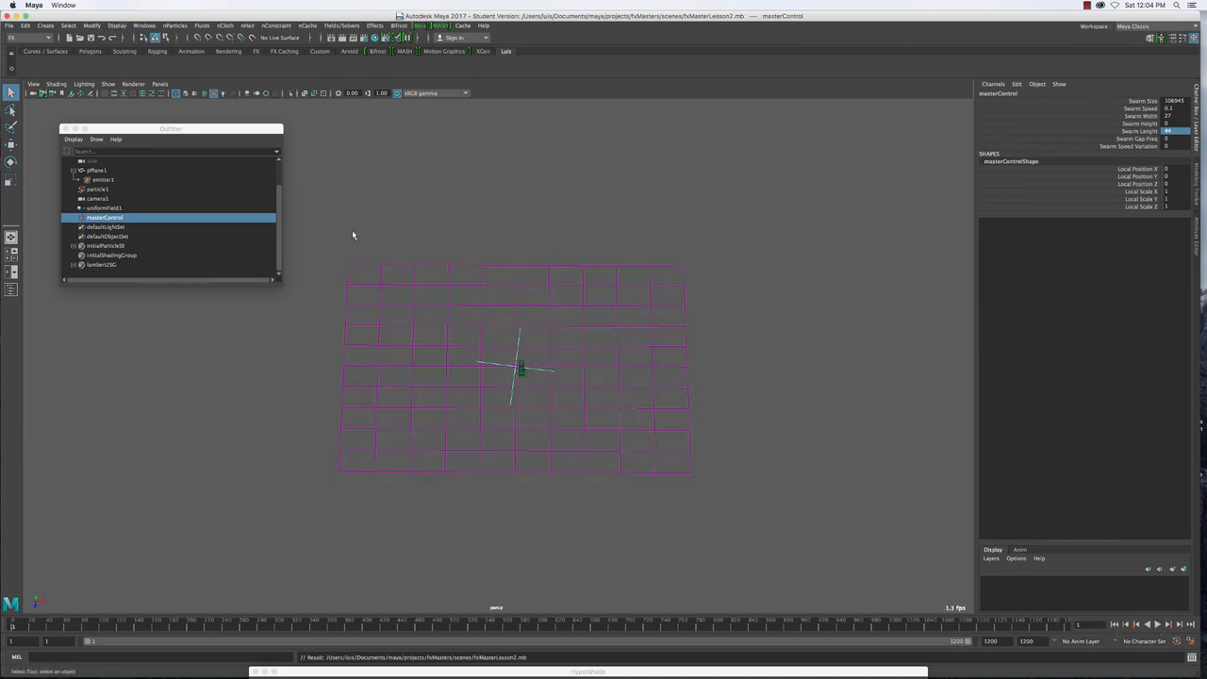
Orbit to an edge-on view of the plane and open emitter1's attributes to examine its Min Distance and Max Distance
left_click(113, 219)
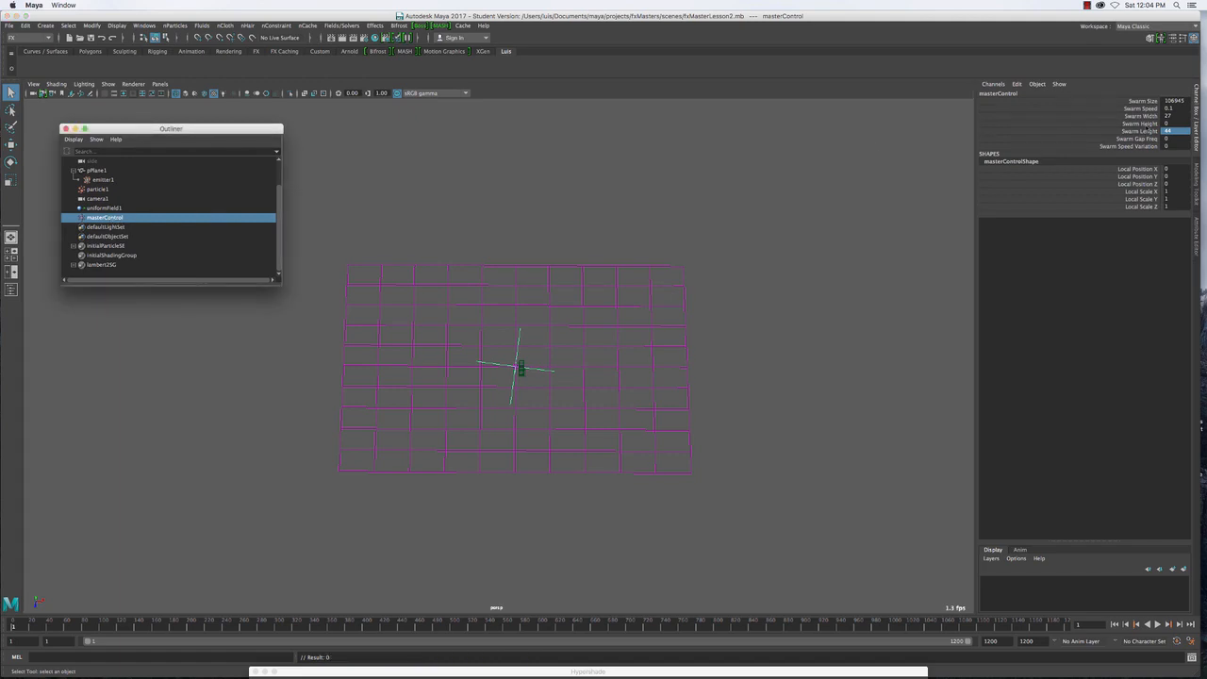
left_click_drag(567, 388, 564, 354, "alt")
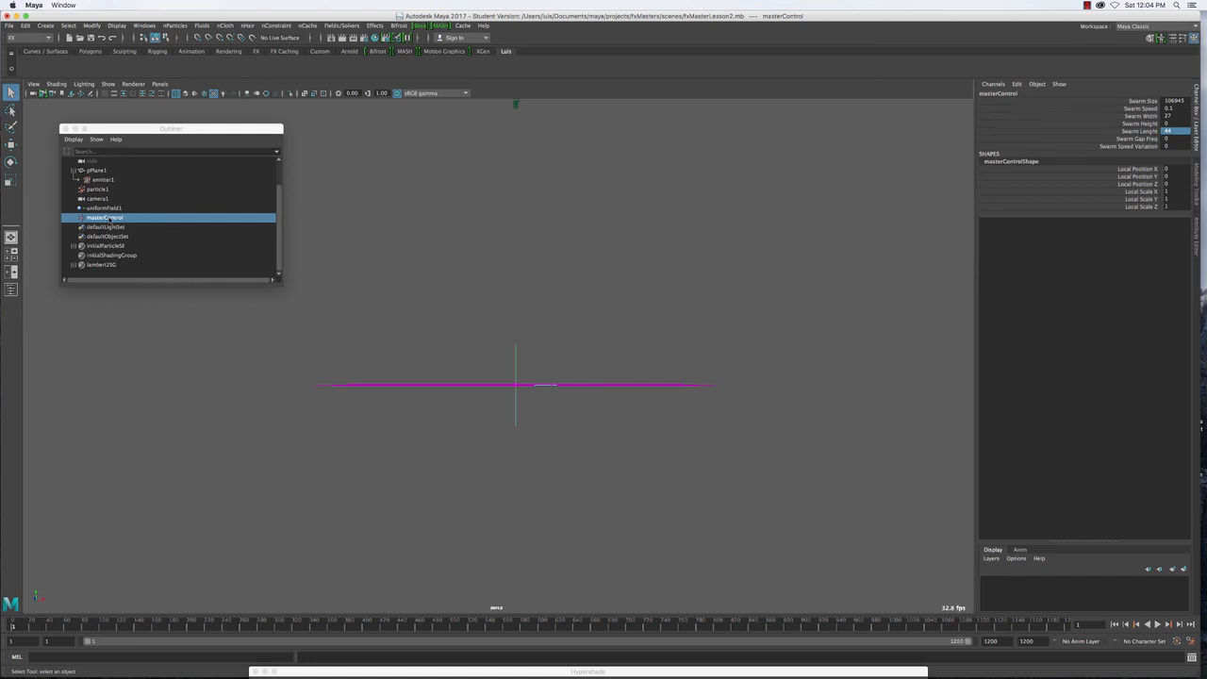
left_click(101, 180)
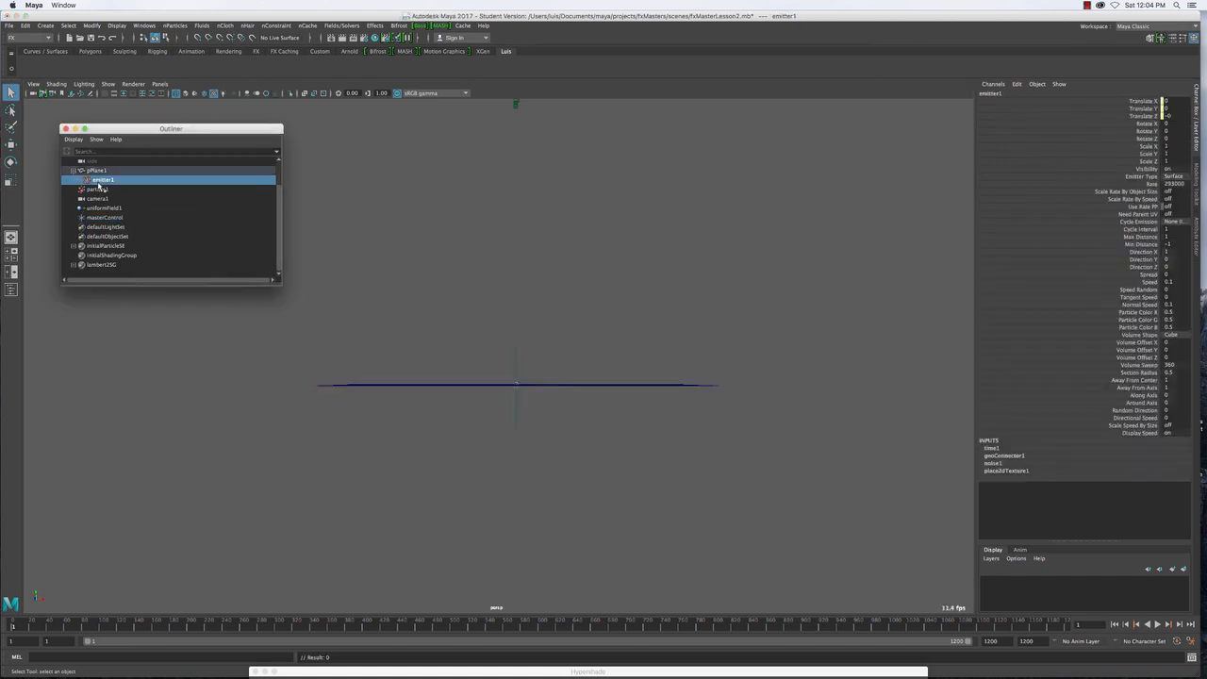
key("ctrl+a")
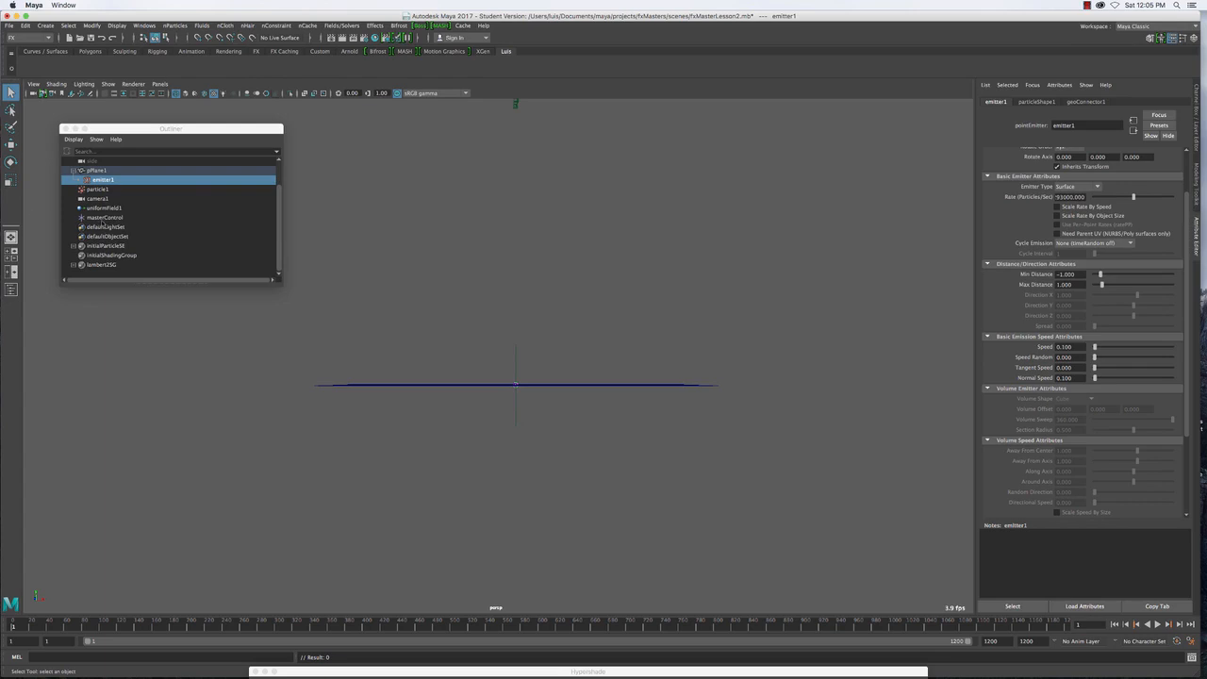
Load masterControl as the source in the Connection Editor and choose its swarmHeight attribute
left_click(103, 218)
left_click(145, 25)
mouse_move(167, 59)
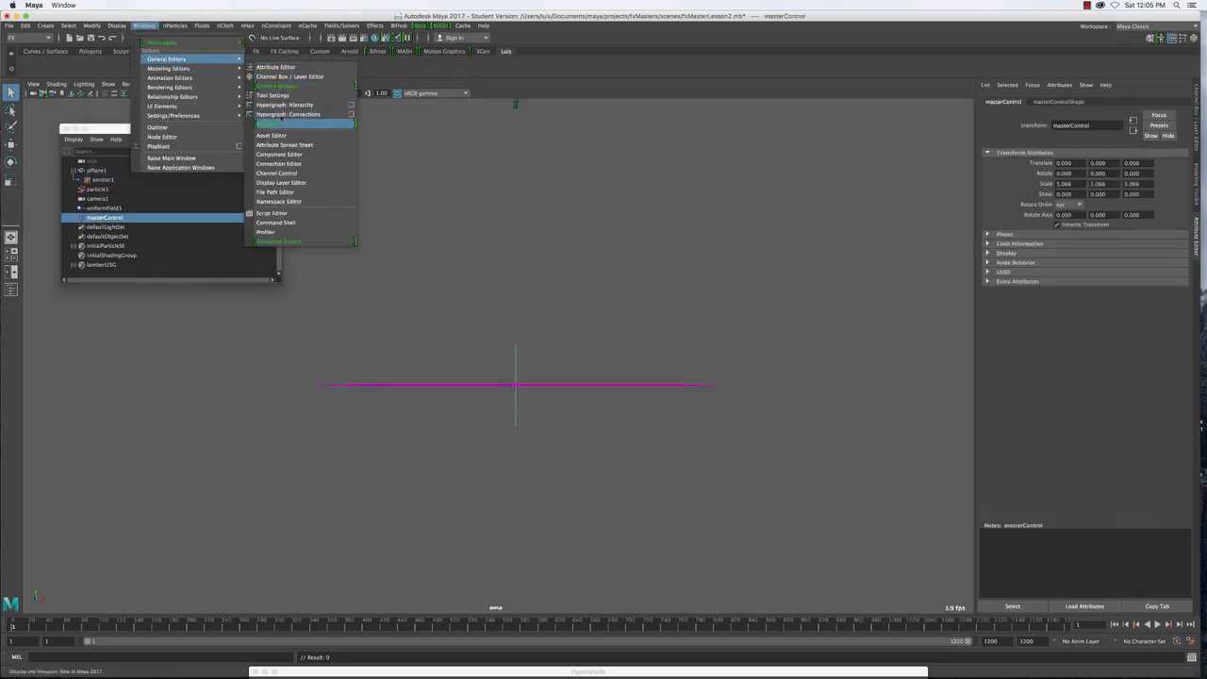
left_click(279, 165)
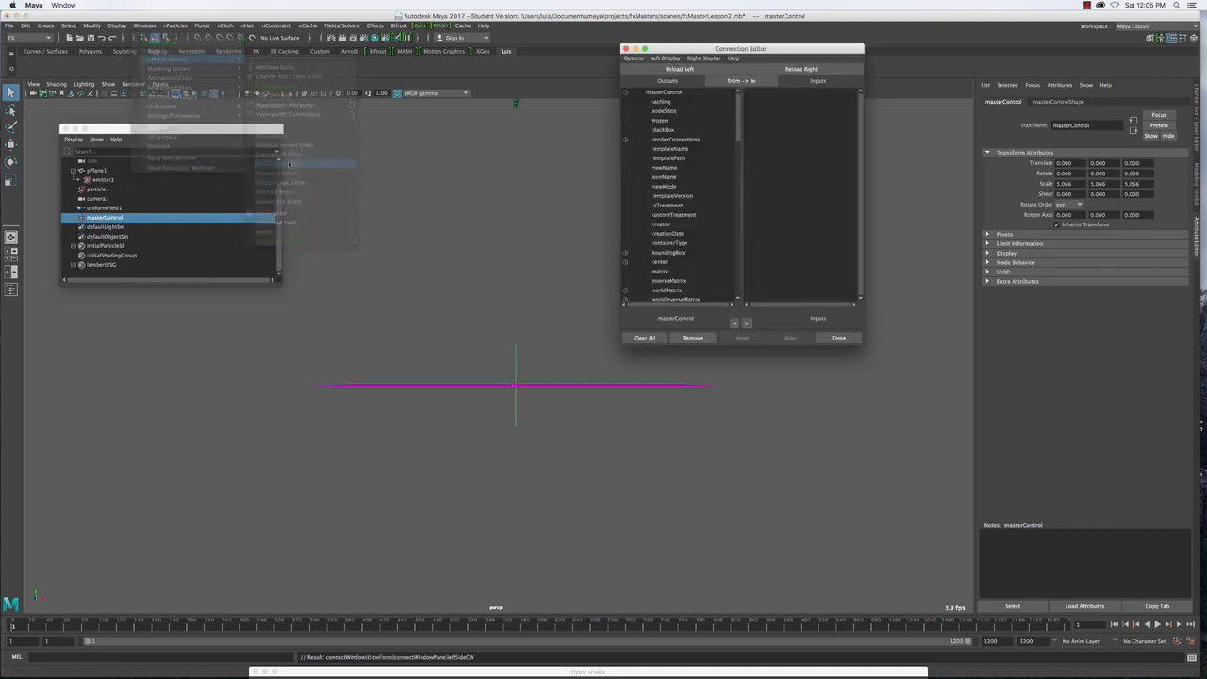
scroll(698, 207, "down", 10)
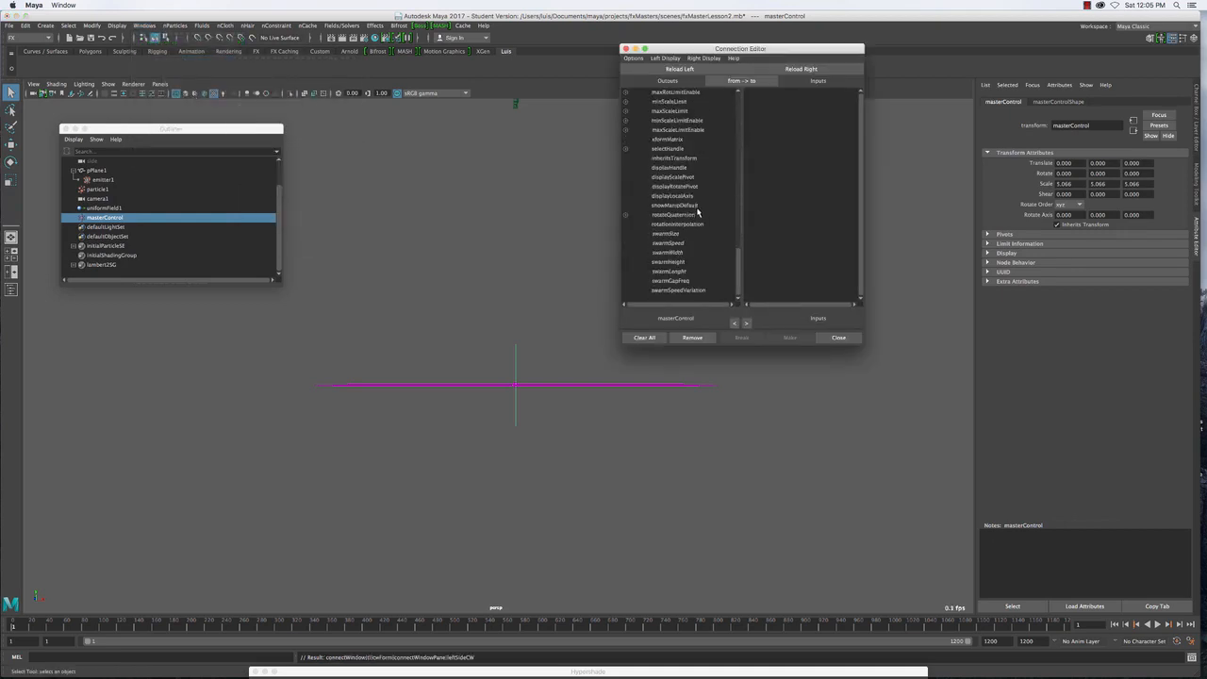
left_click(679, 263)
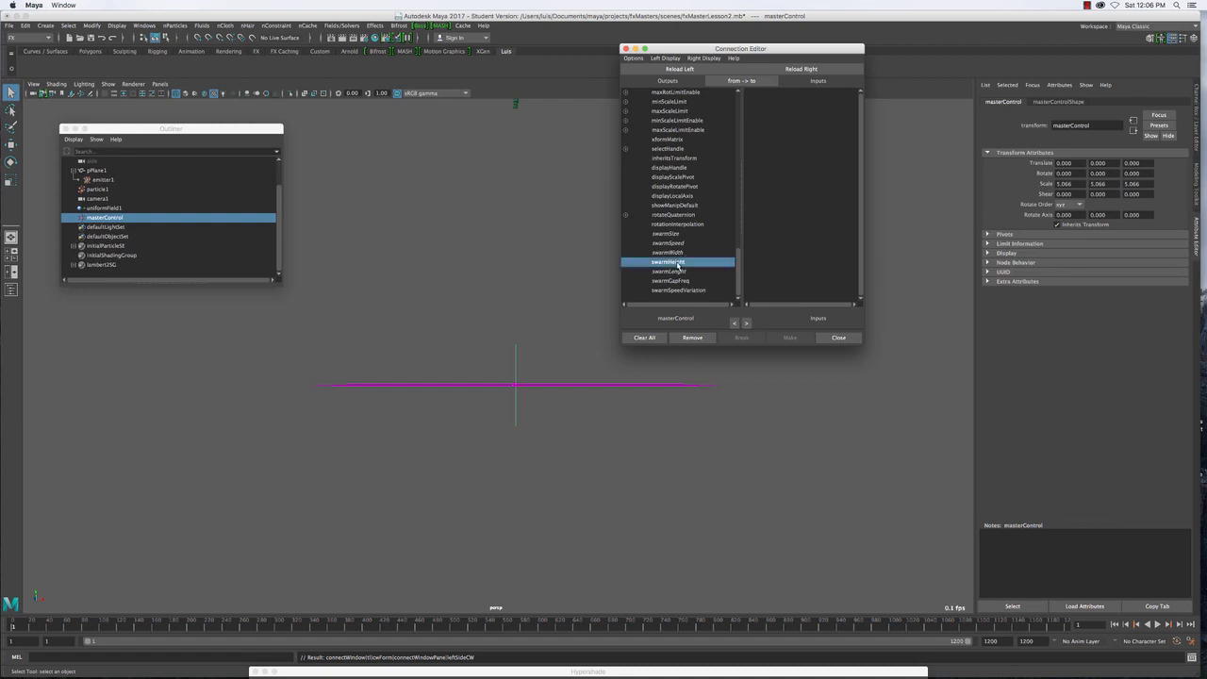
Load emitter1 as the target, connect swarmHeight to its maxDistance, and close the Connection Editor
left_click(101, 179)
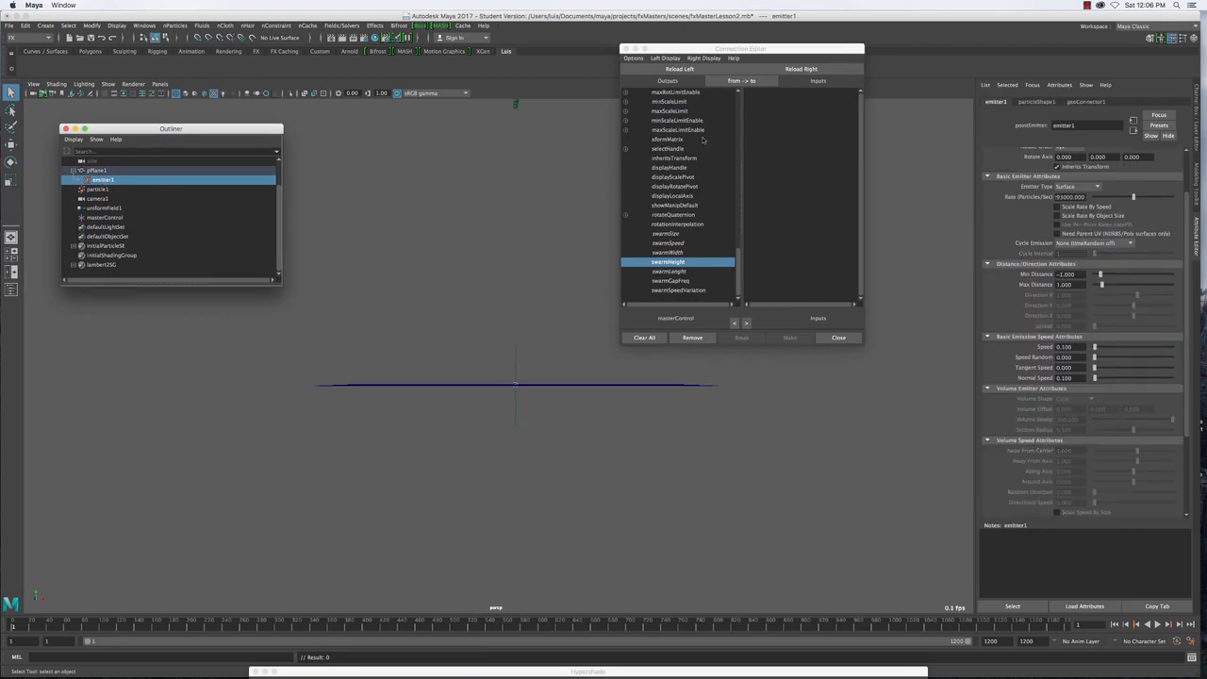
left_click(825, 69)
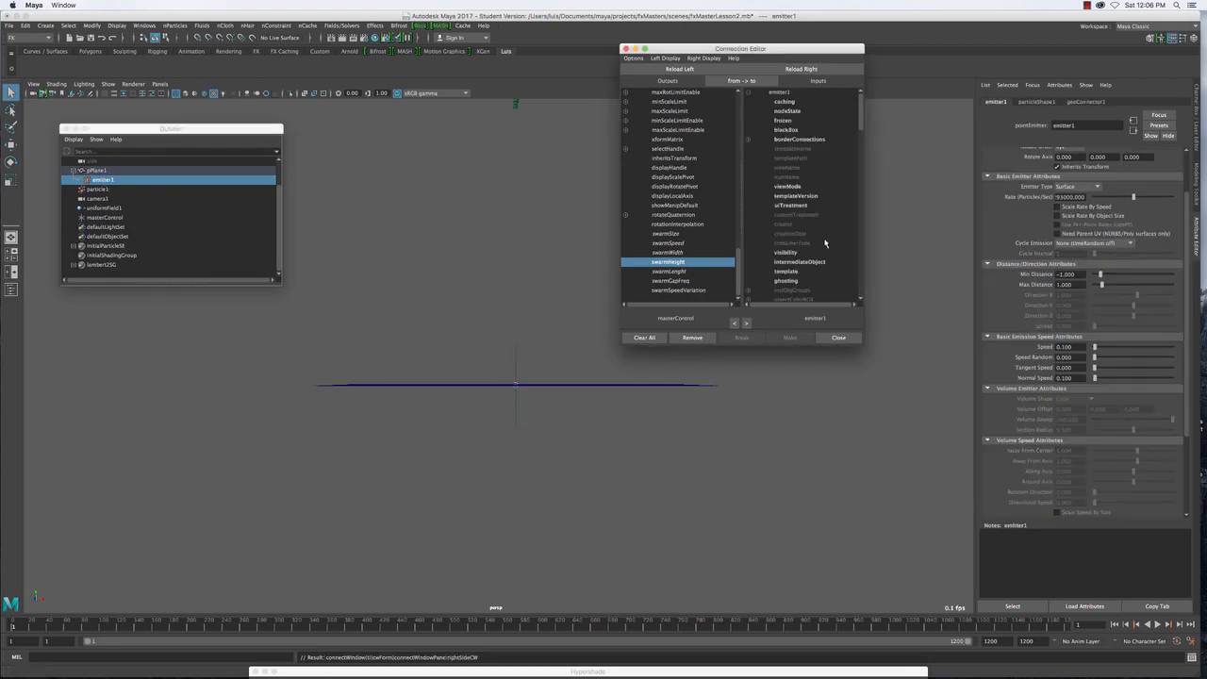
scroll(825, 243, "down", 5)
scroll(824, 244, "down", 5)
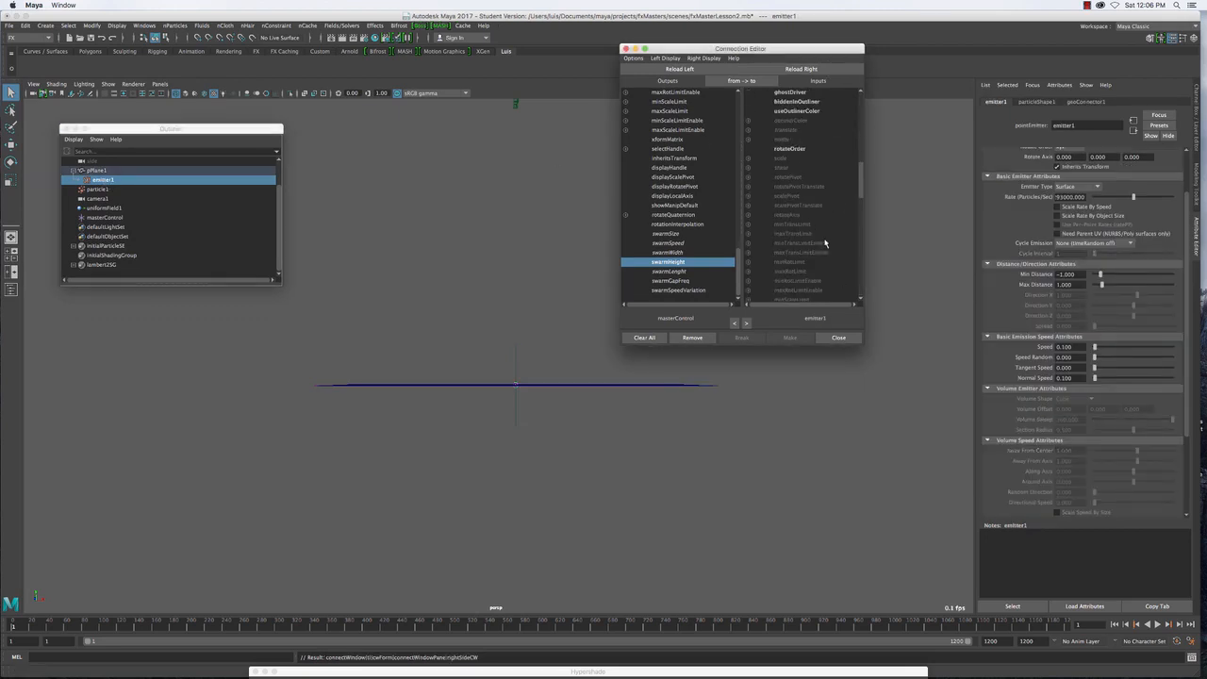
scroll(824, 244, "down", 5)
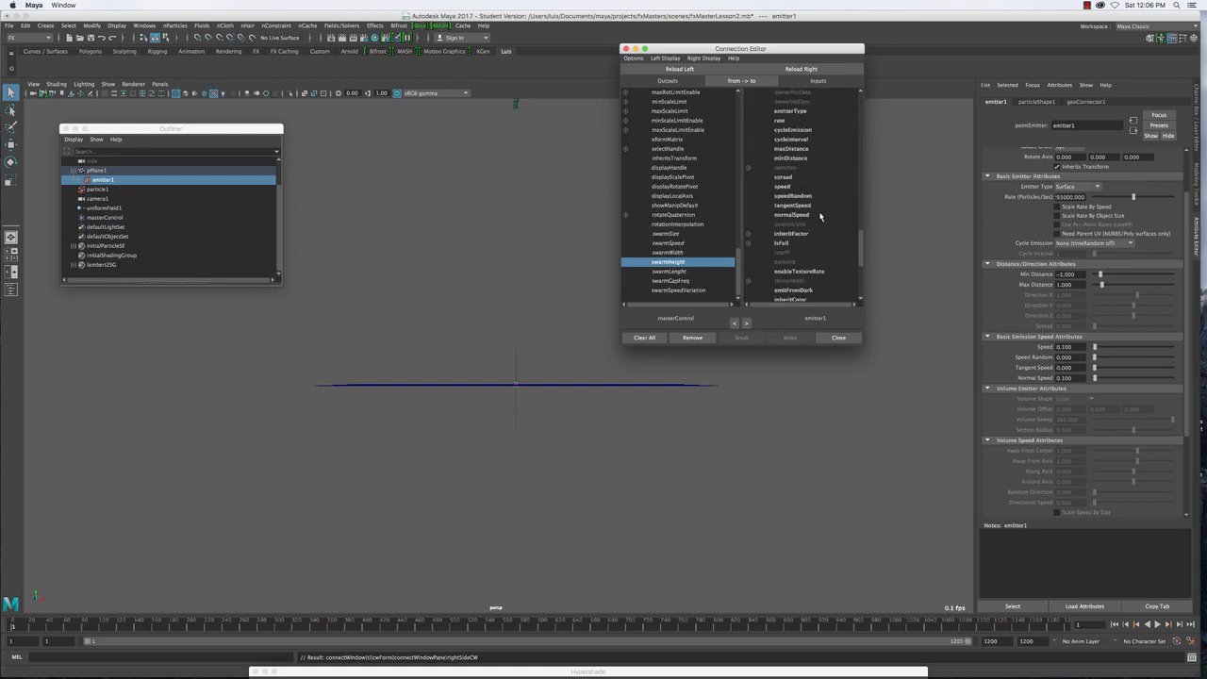
scroll(820, 217, "down", 5)
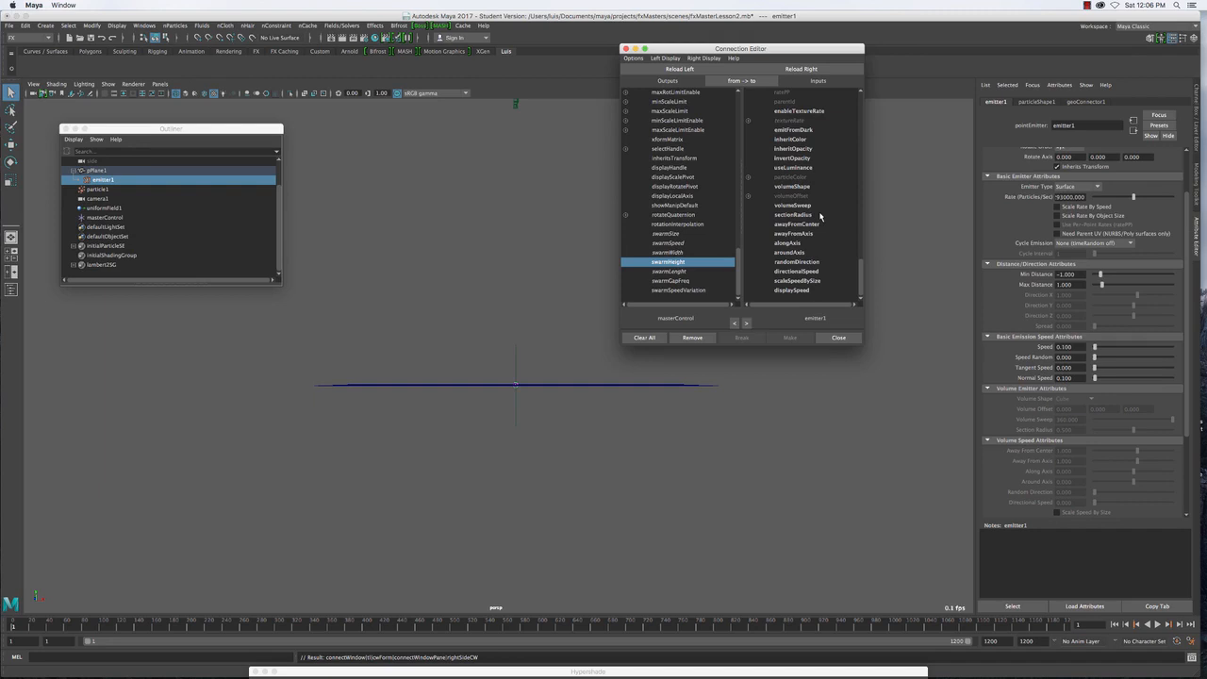
scroll(820, 217, "up", 3)
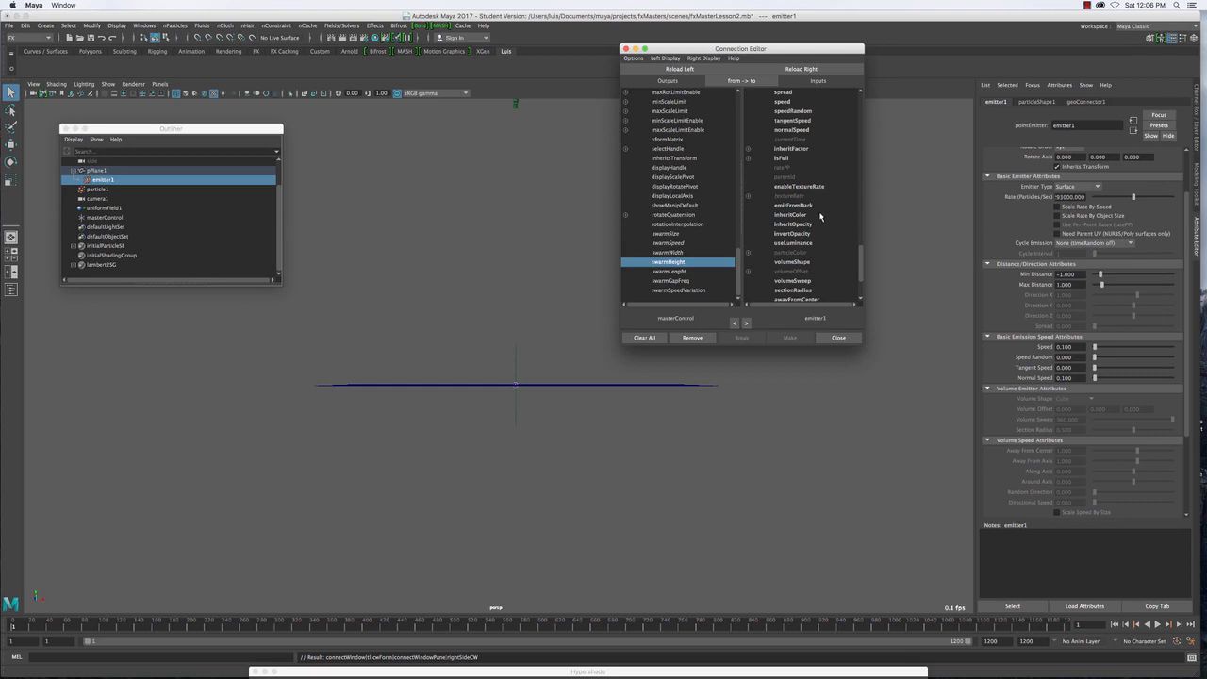
scroll(819, 216, "up", 3)
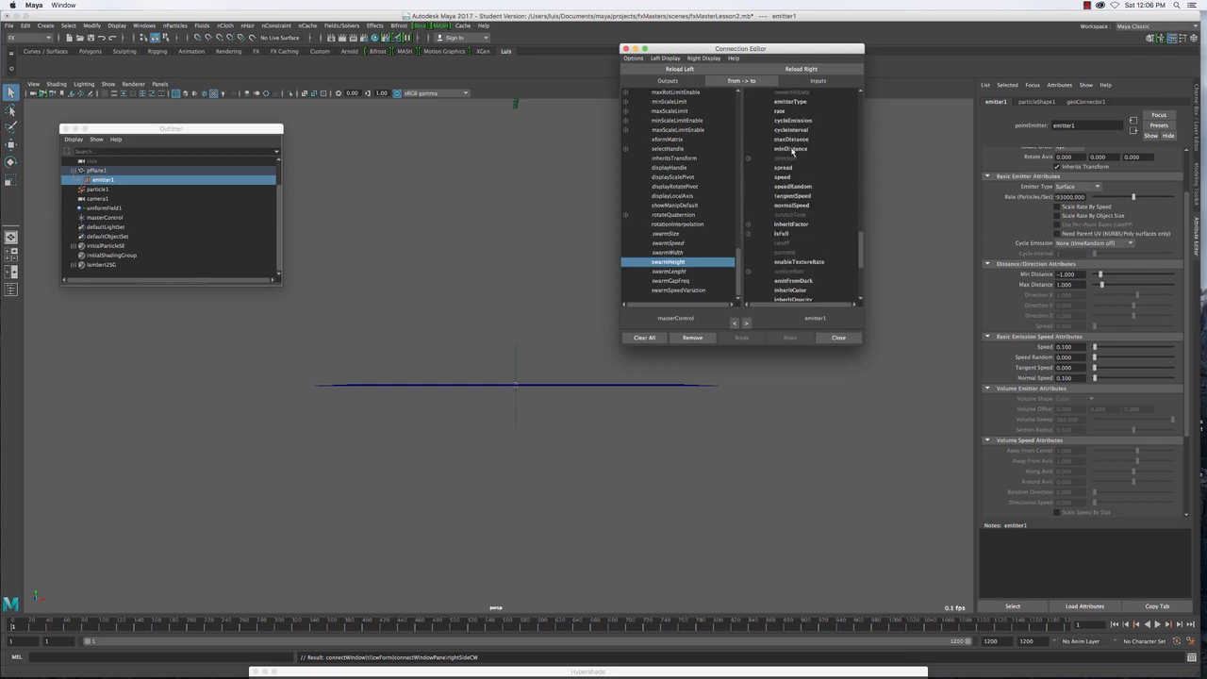
left_click(791, 140)
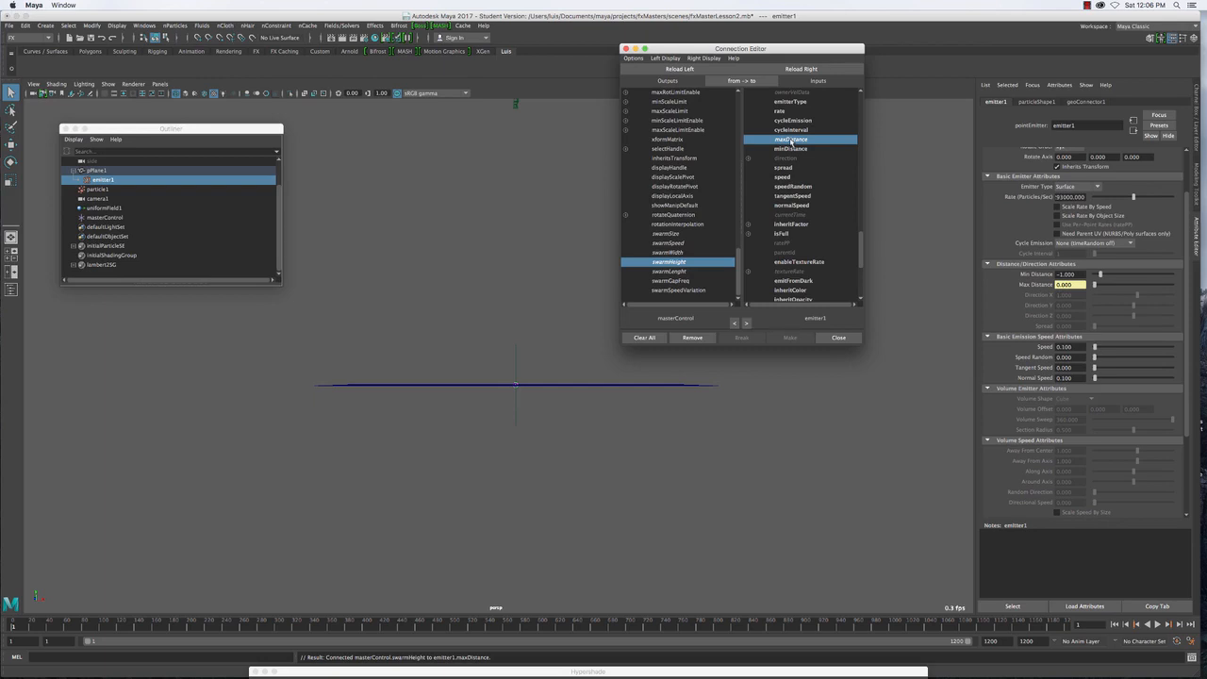
left_click(838, 338)
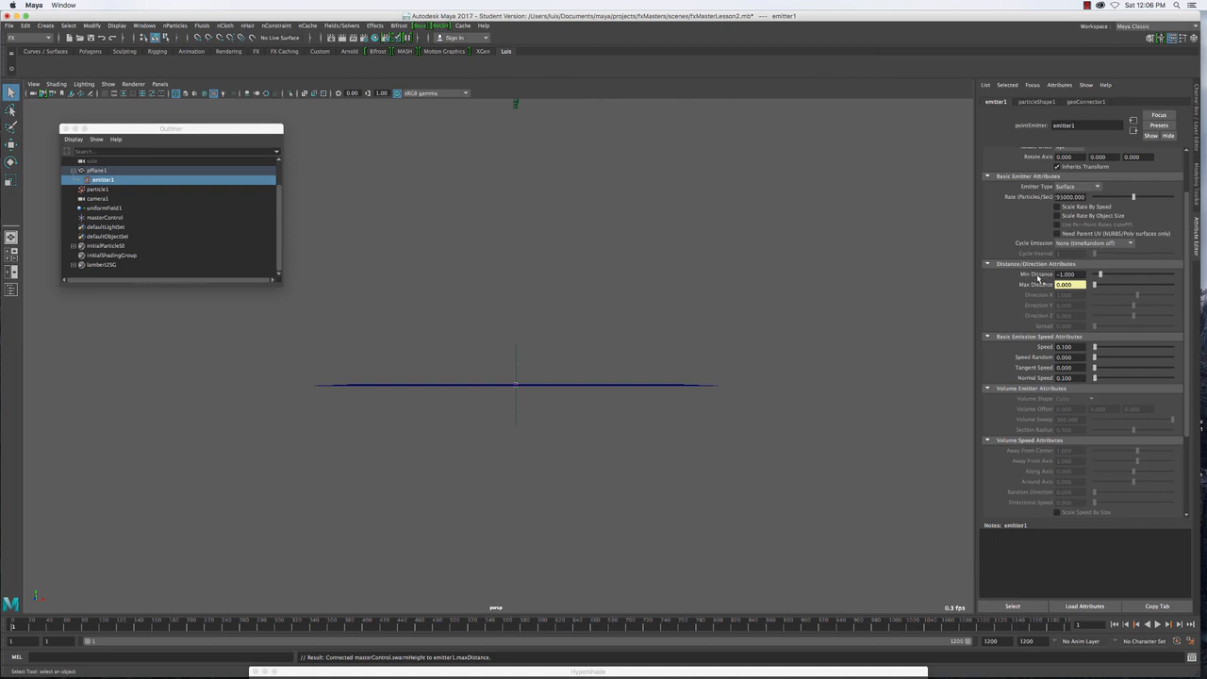
Create the expression "emitter1.minDistance = emitter1.maxDistance * -1;" on emitter1's Min Distance and close the Expression Editor
right_click(1031, 274)
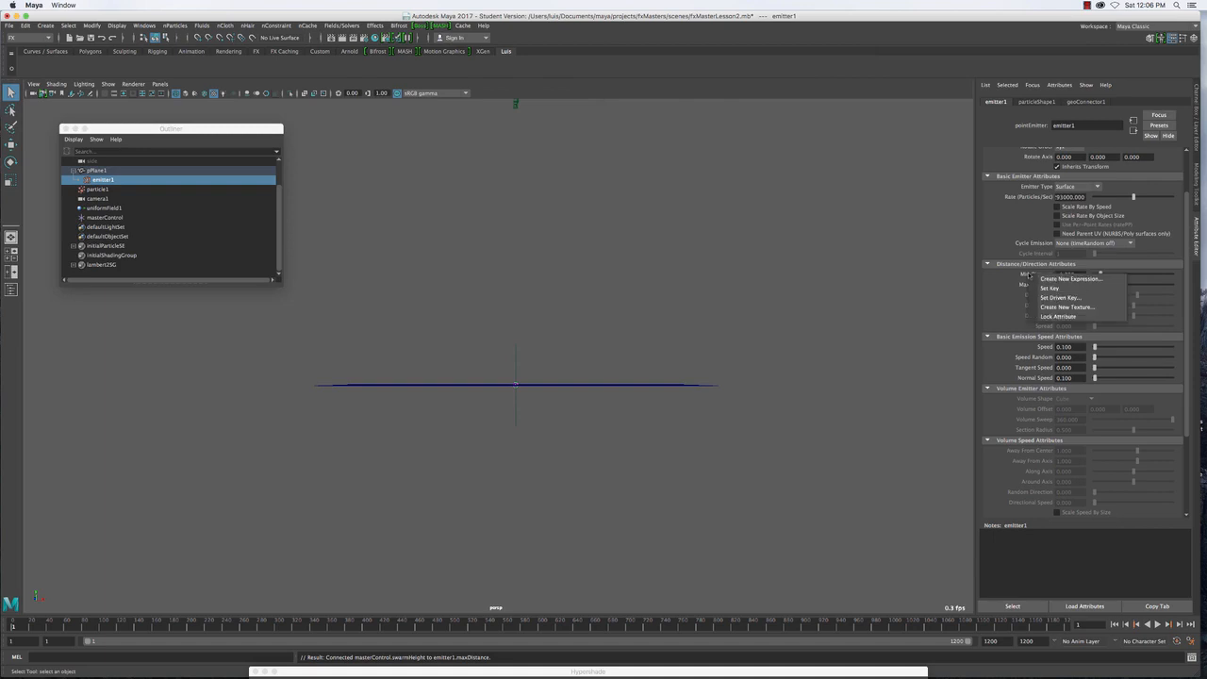
left_click(1047, 279)
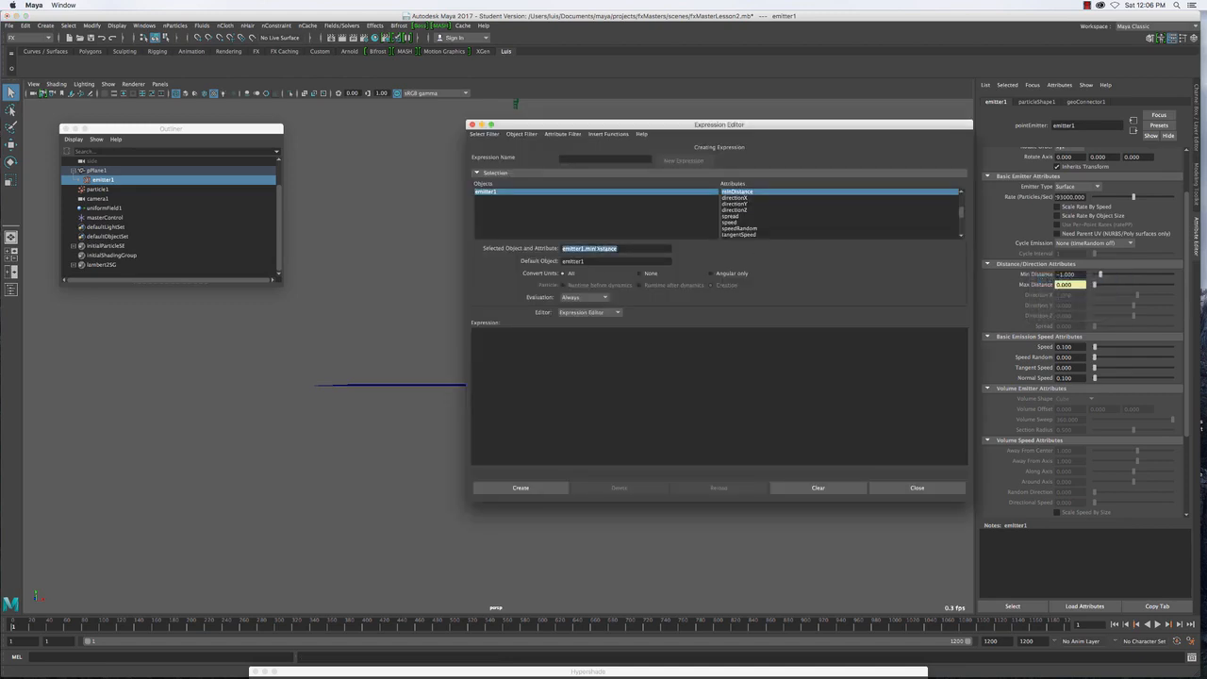
left_click(586, 368)
type("emitter1.minDistance")
type("emitter1.minDistance")
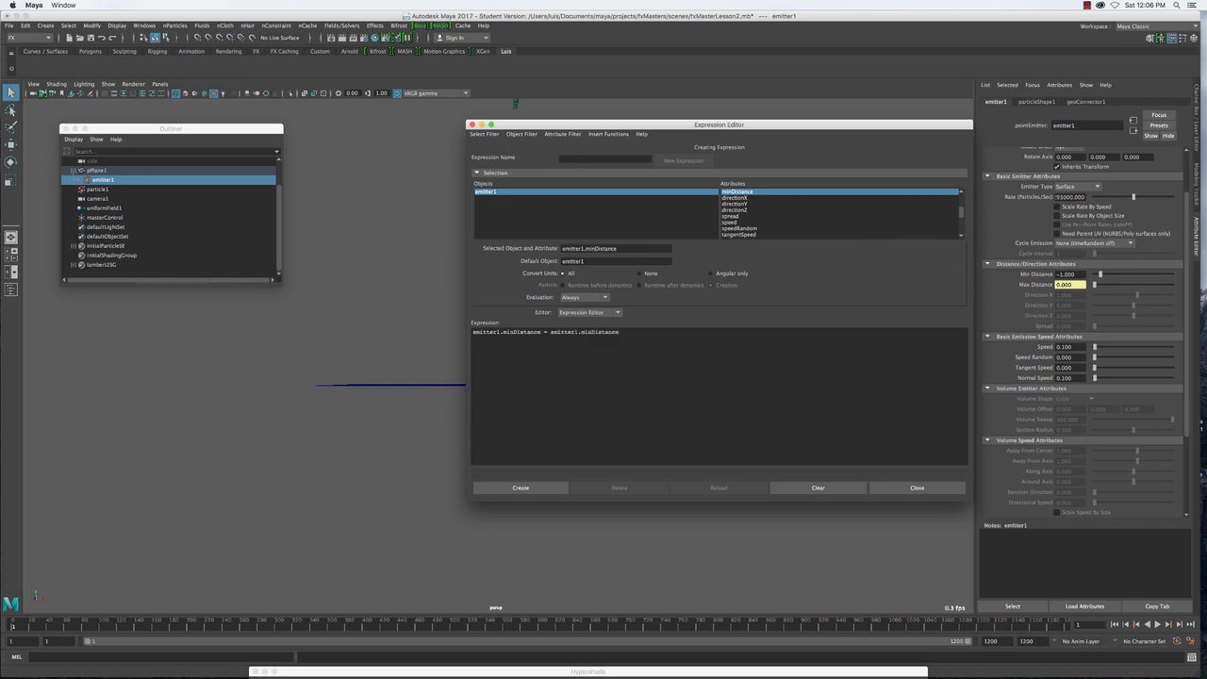
key("BackSpace")
key("BackSpace")
type("ax")
left_click(523, 487)
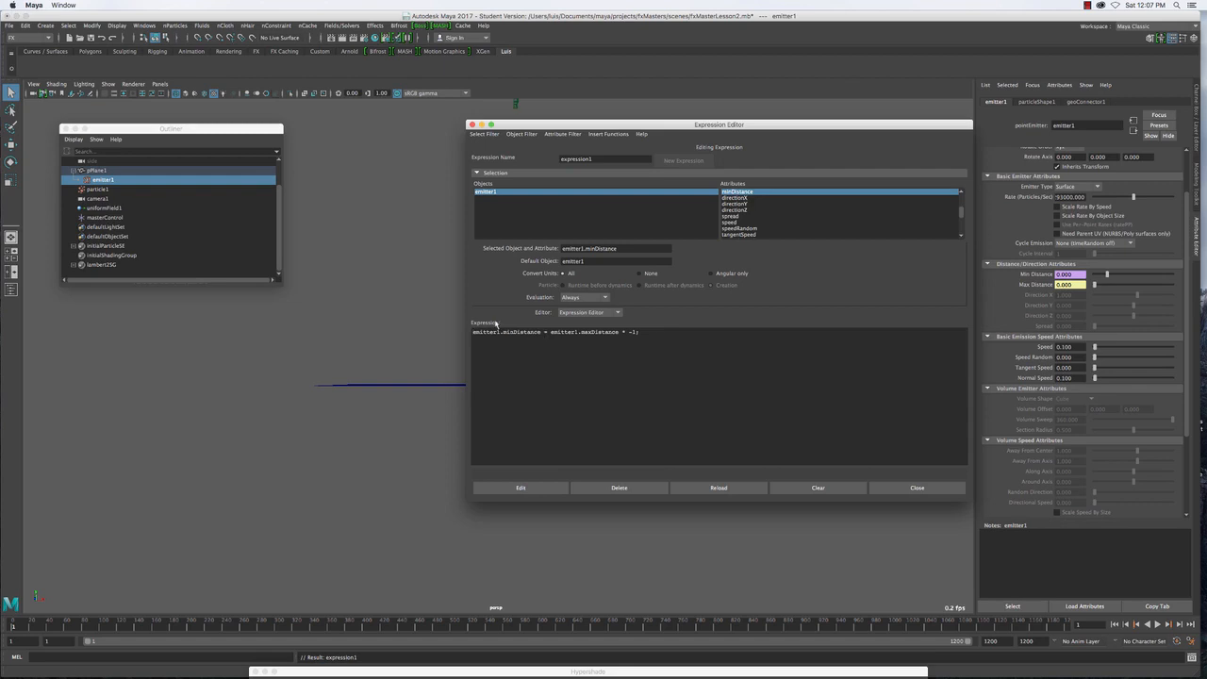
left_click(921, 489)
Set masterControl's Swarm Height to 1 and check the Min Distance and Max Distance values on emitter1
left_click(102, 218)
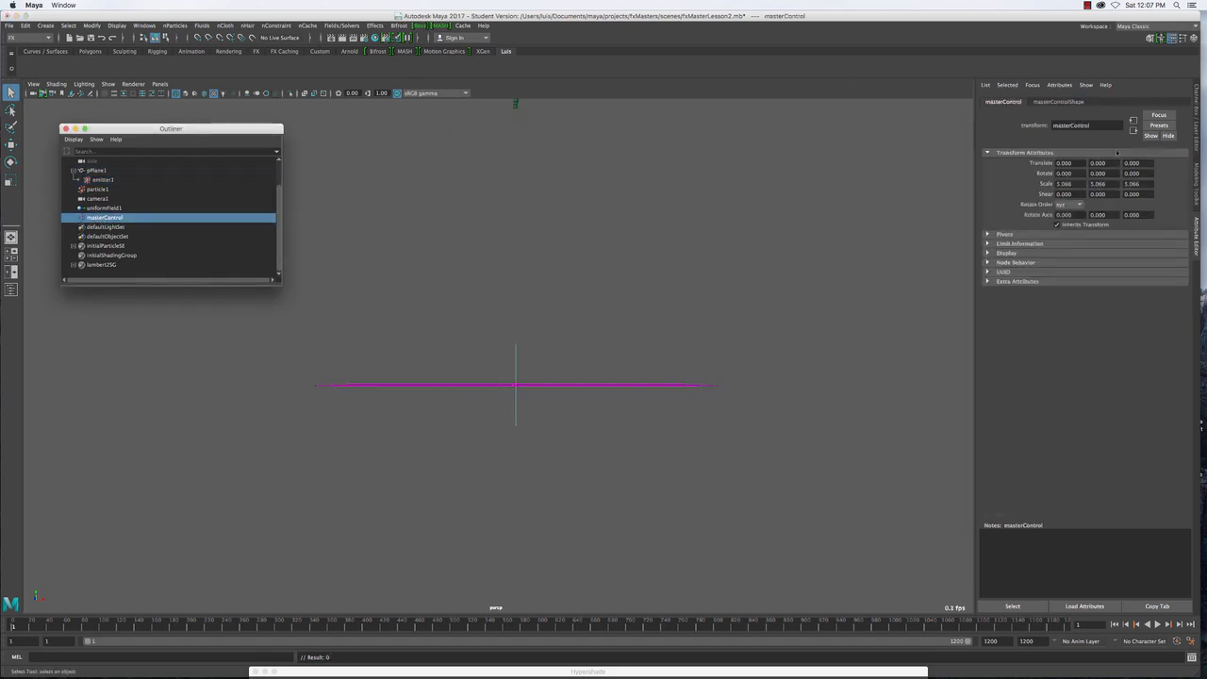
left_click(1199, 132)
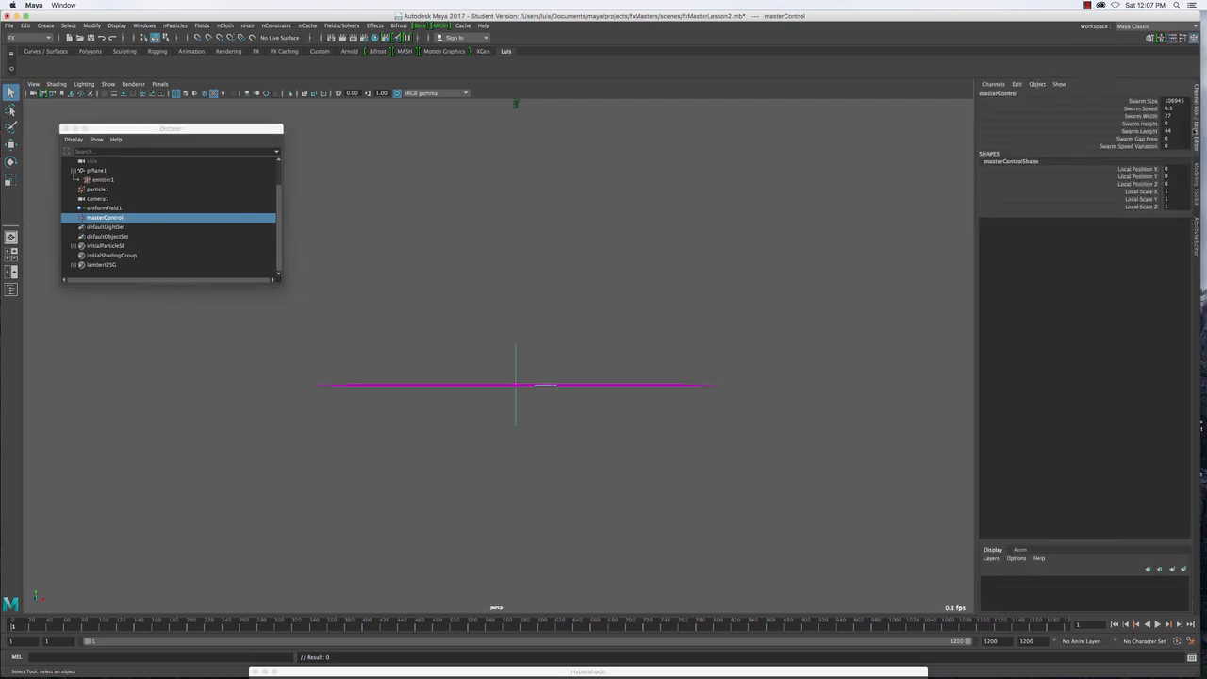
left_click(1165, 124)
type("1")
key("Return")
left_click(102, 179)
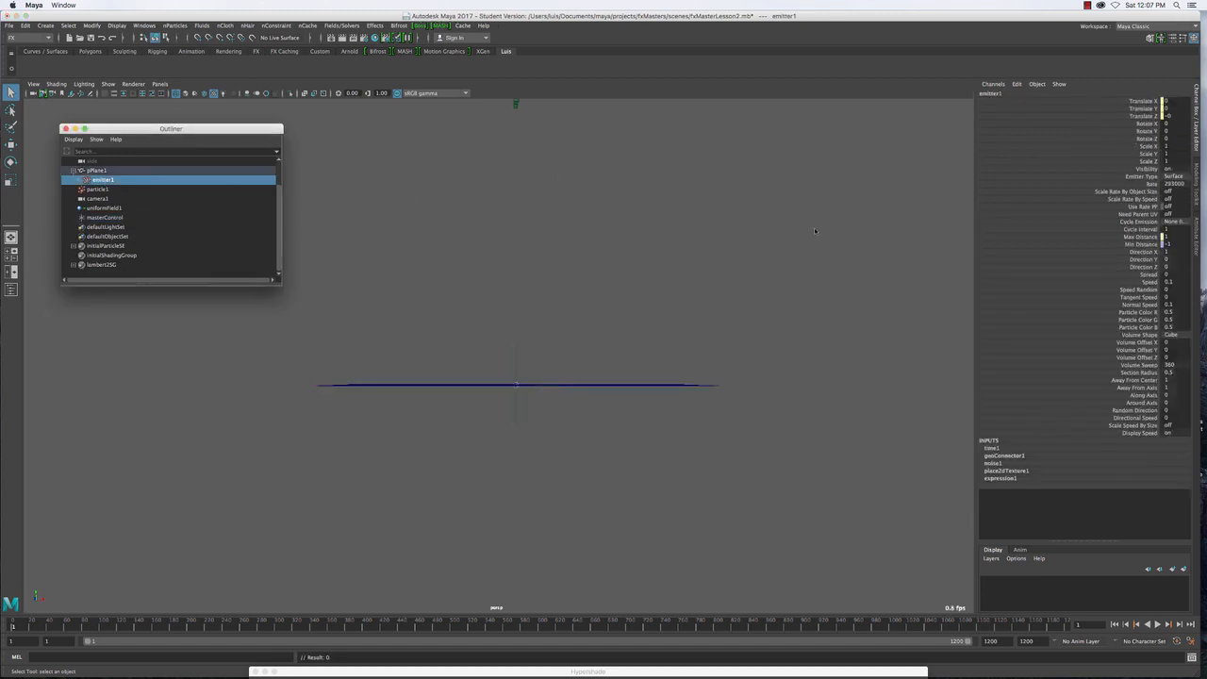
key("ctrl+a")
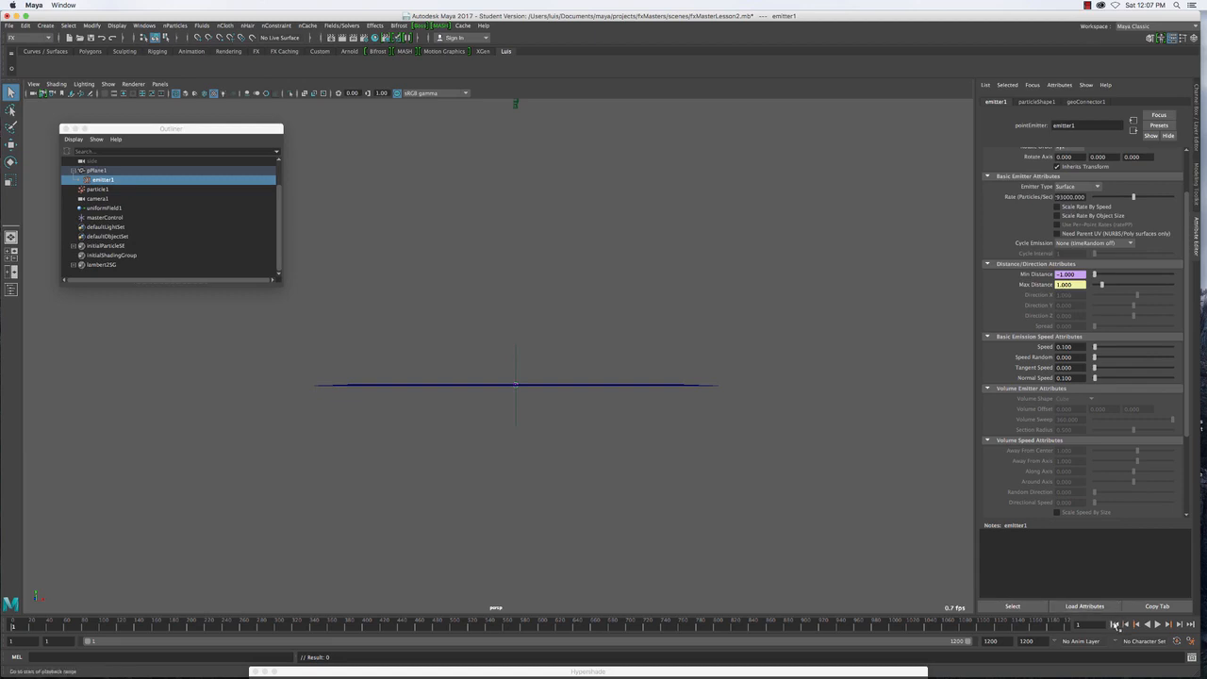
Save the scene, and play the particle simulation briefly to check the swarm's height from the side
left_click(91, 39)
left_click(573, 367)
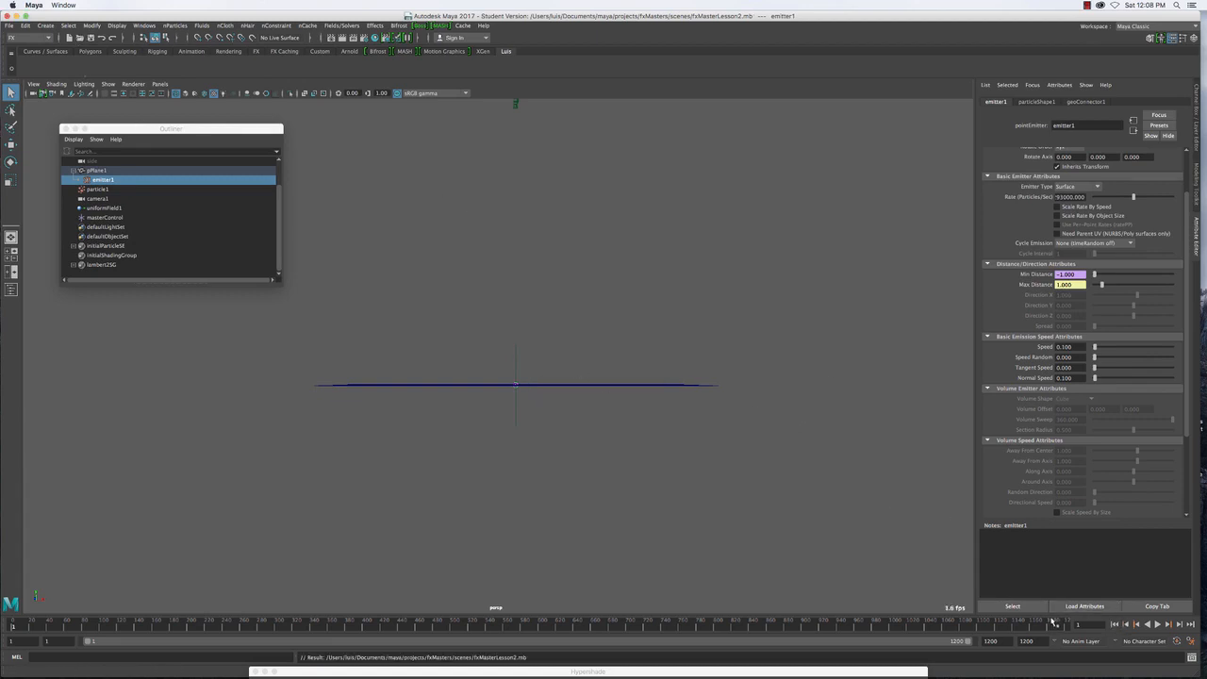
left_click(1158, 624)
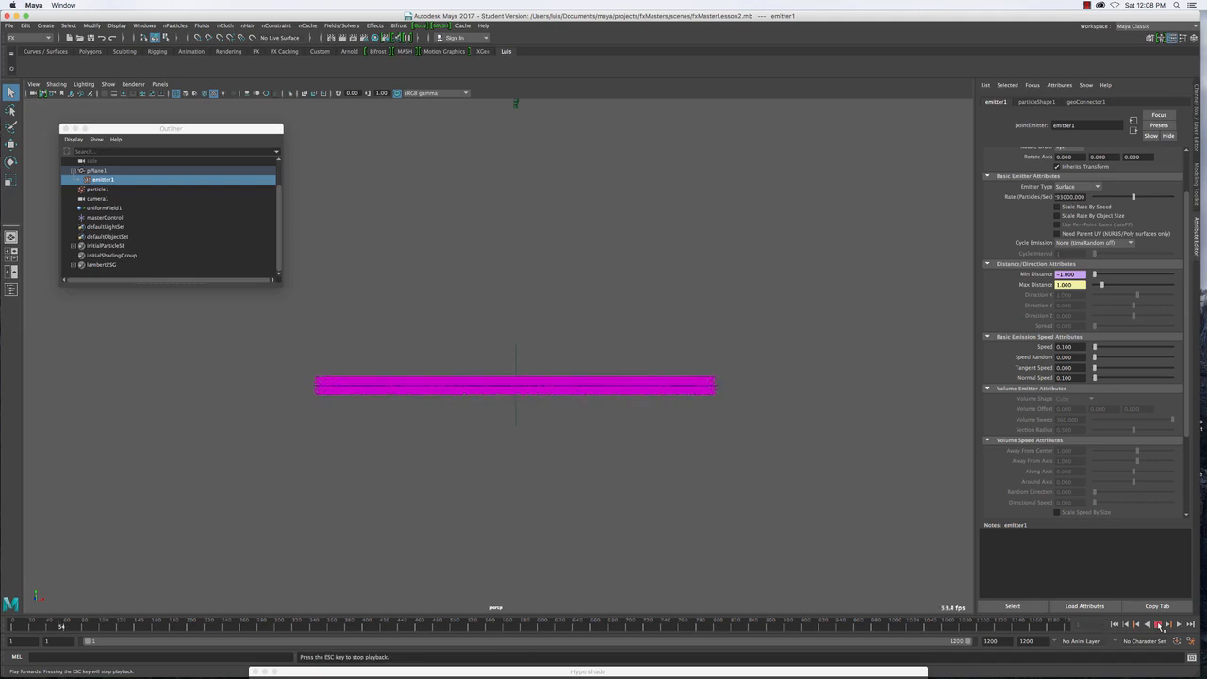
left_click(1159, 624)
mouse_move(536, 369)
left_mouse_down("alt")
mouse_move(544, 401)
mouse_move(533, 368)
left_mouse_up("alt")
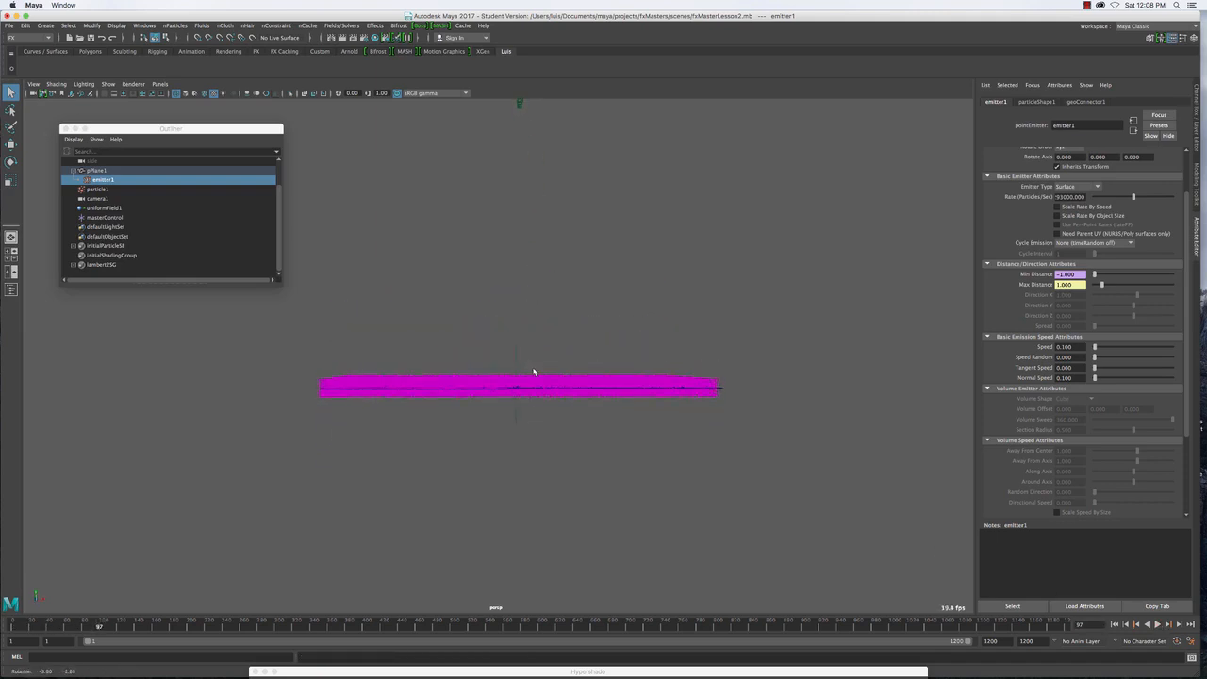
Select masterControl to show its channels, and switch the viewport to look through camera1
left_click(535, 364)
left_click(1198, 112)
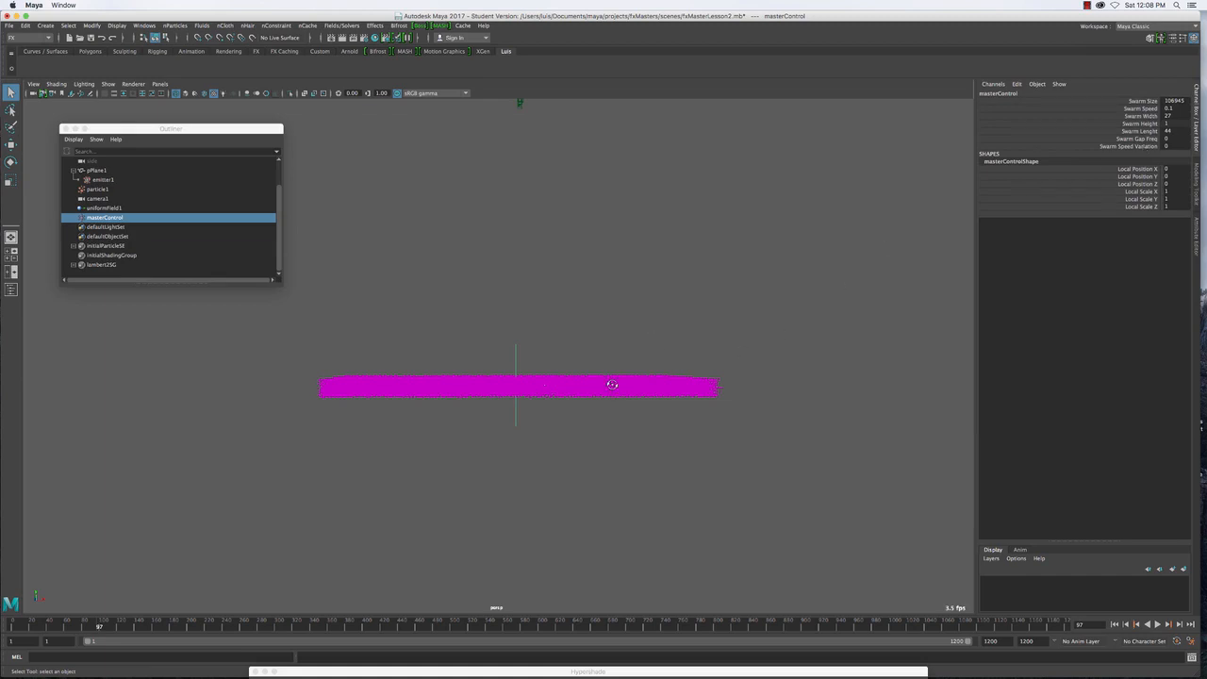
left_click_drag(612, 385, 610, 384, "alt")
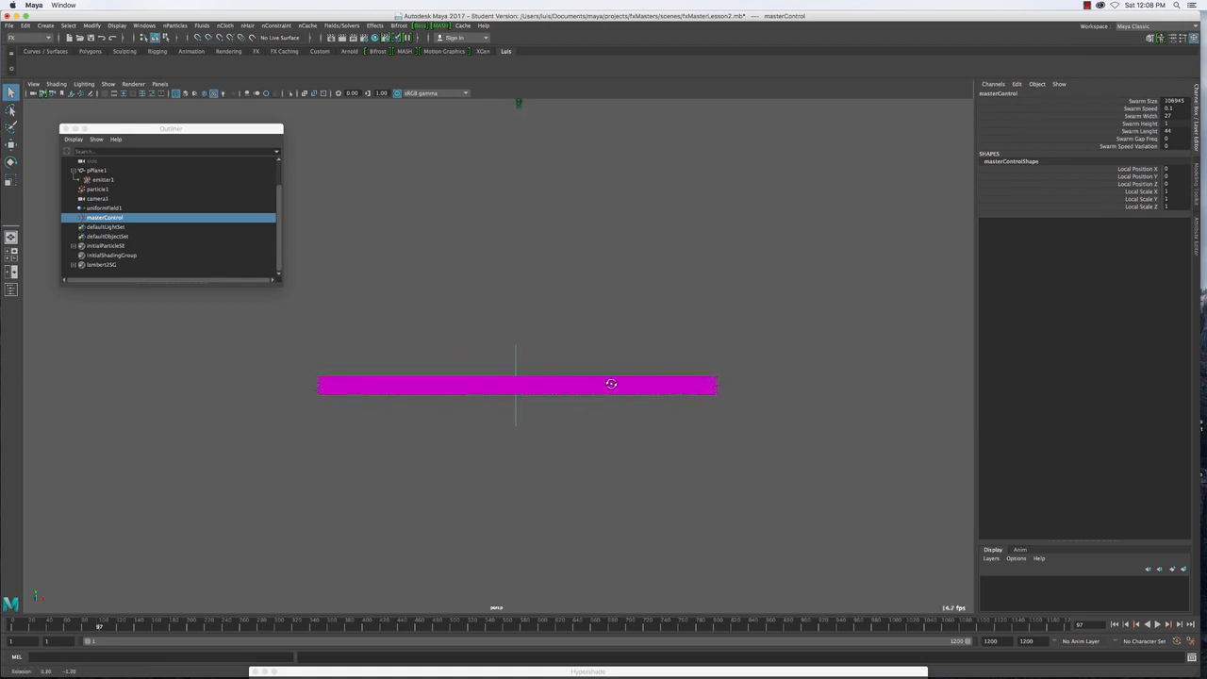
left_click(159, 84)
mouse_move(217, 93)
left_click(271, 94)
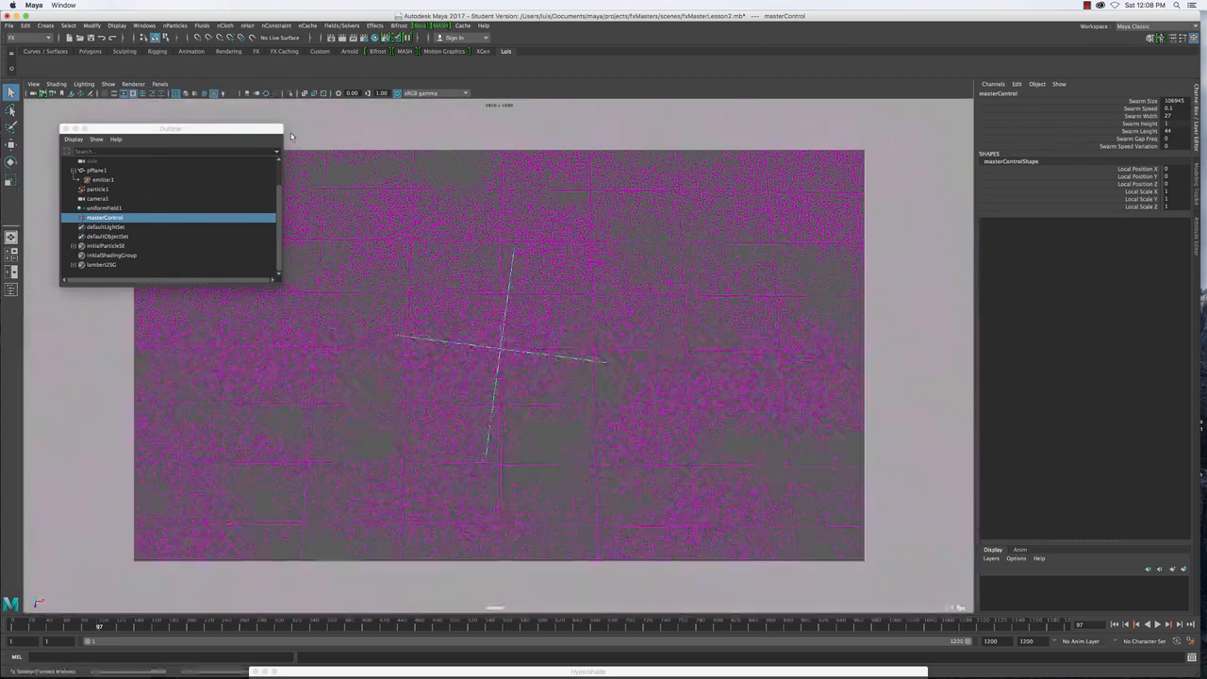
Select particle1 and hide polygons in the camera1 view
left_click(630, 402)
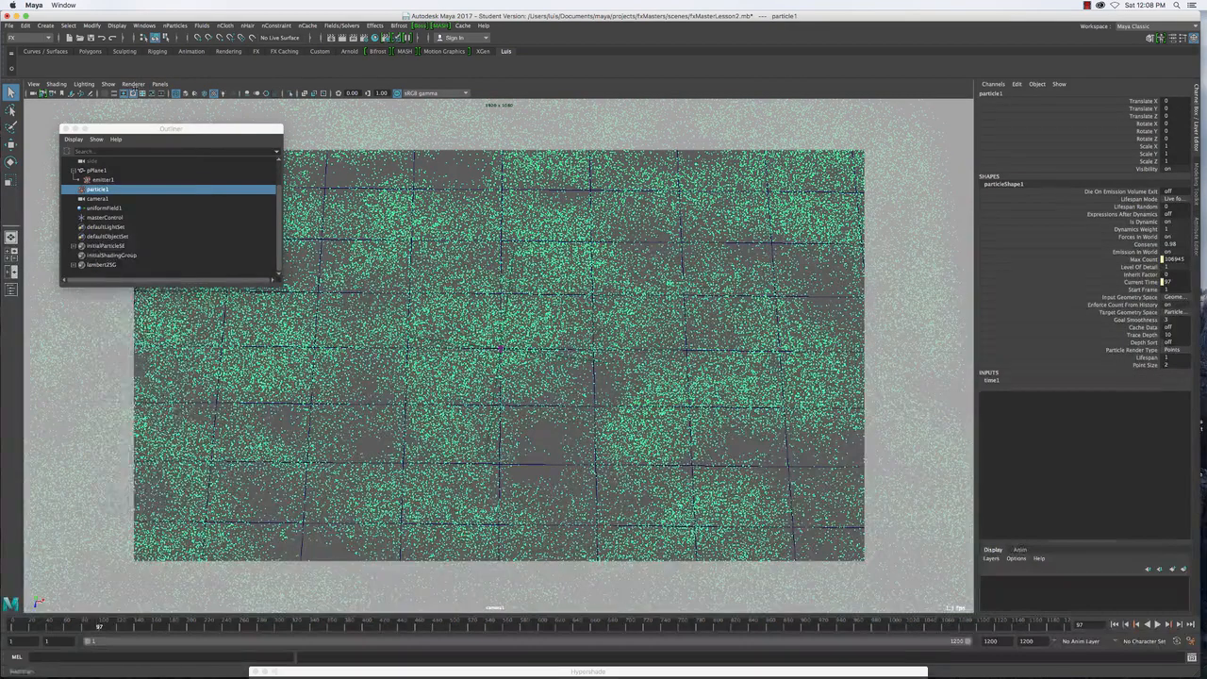
left_click(108, 84)
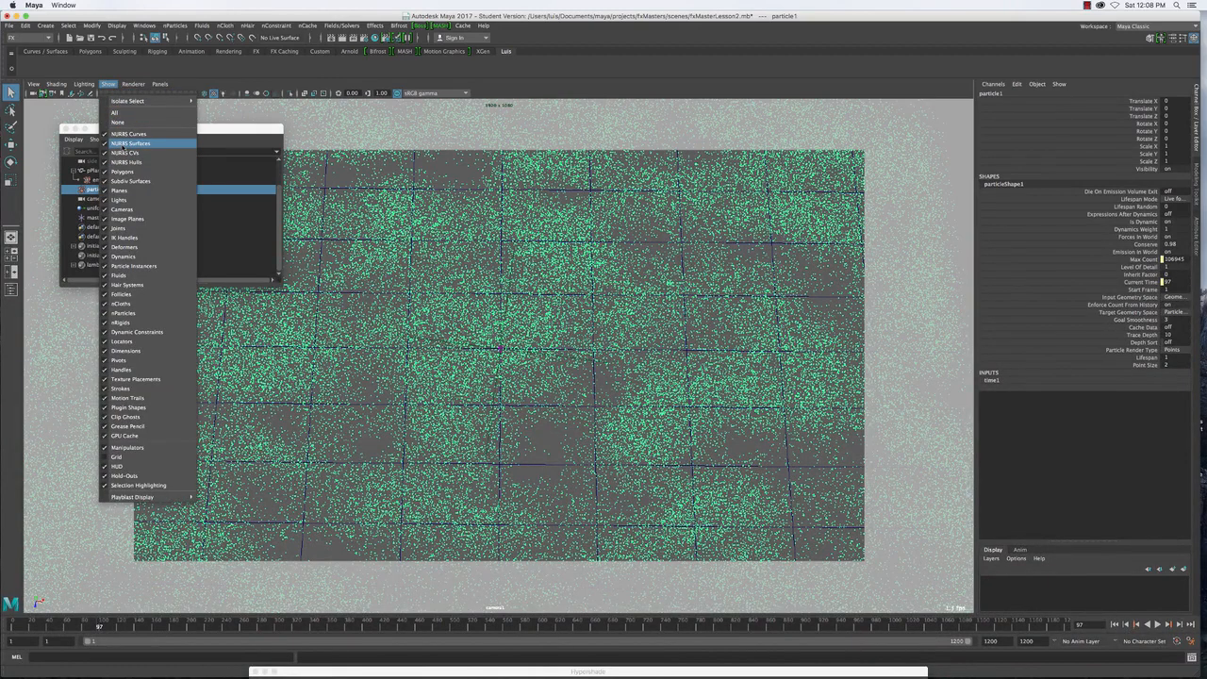
left_click(122, 171)
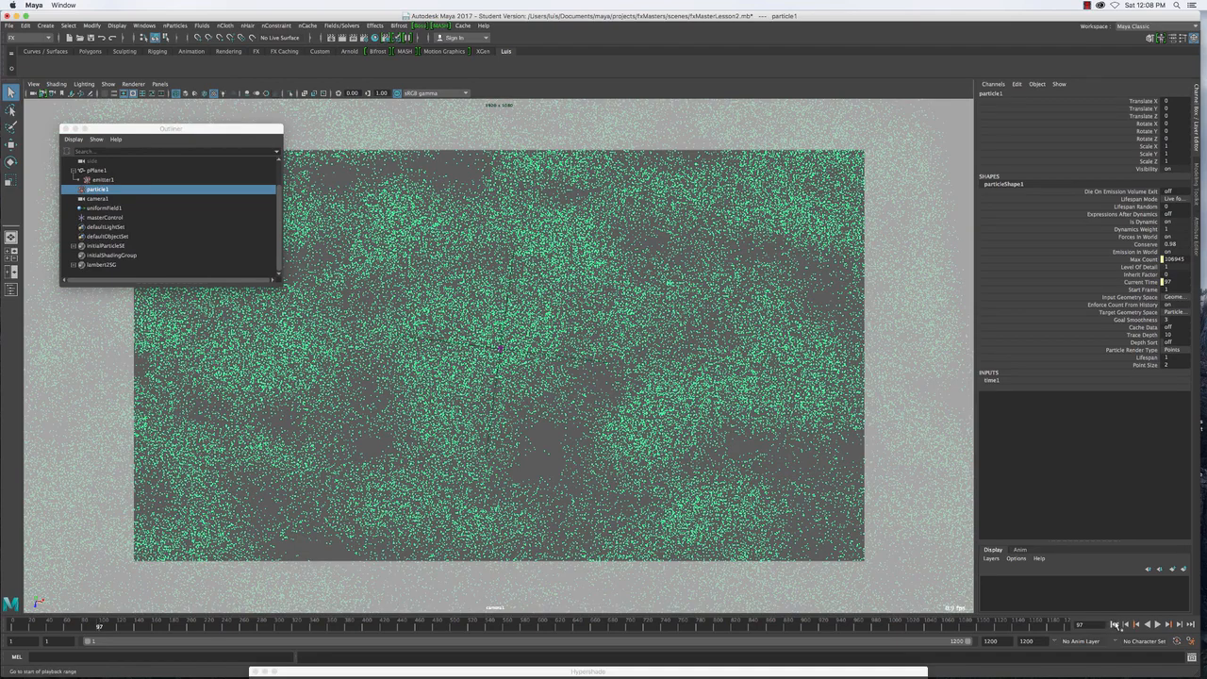
Play the particle simulation from the first frame in the camera1 view, and rewind it to the start
left_click(1116, 624)
left_click(1160, 624)
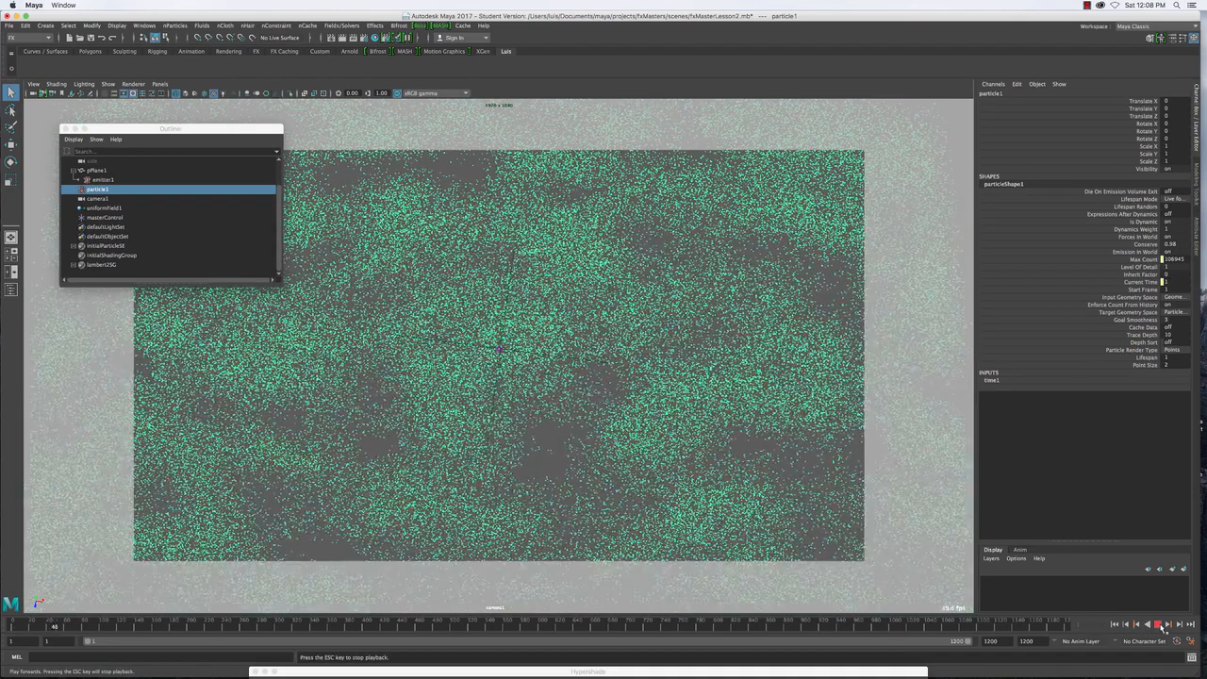
left_click(1115, 624)
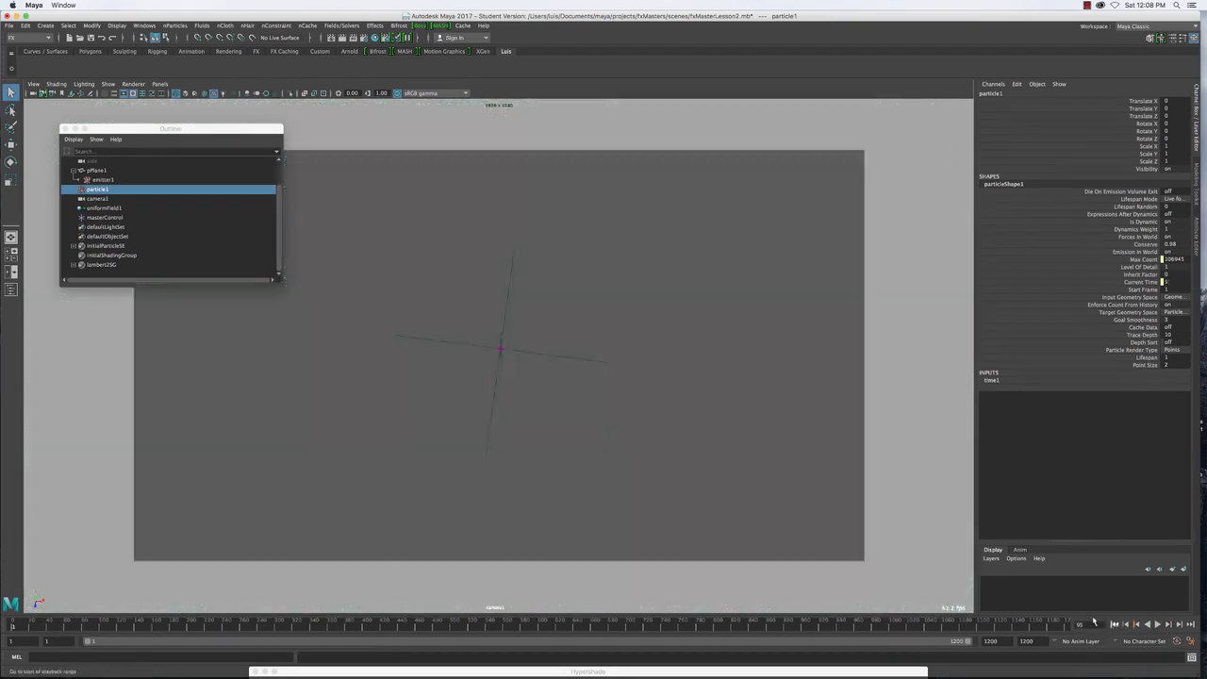
Switch to the perspective view facing the swarm from the side, select masterControl, and show polygons in the viewport
key("space")
mouse_move(648, 457)
left_mouse_down()
mouse_move(648, 432)
mouse_move(626, 439)
mouse_move(638, 447)
left_mouse_up()
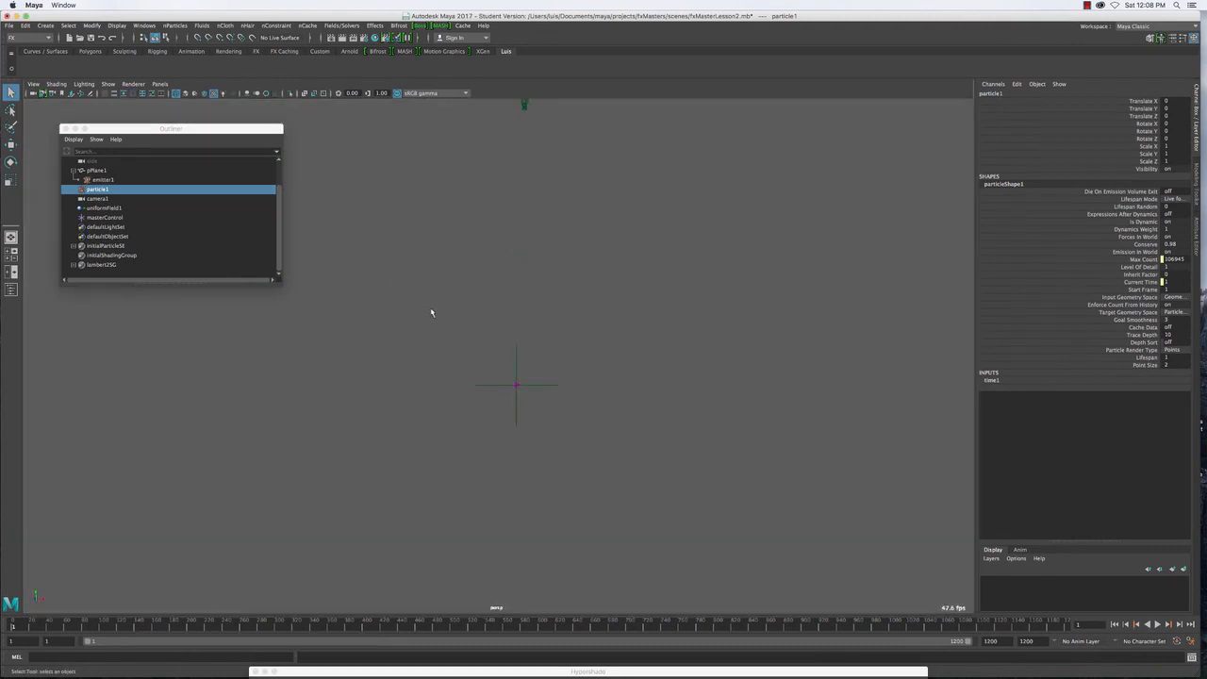
left_click_drag(431, 311, 595, 352)
left_click(108, 84)
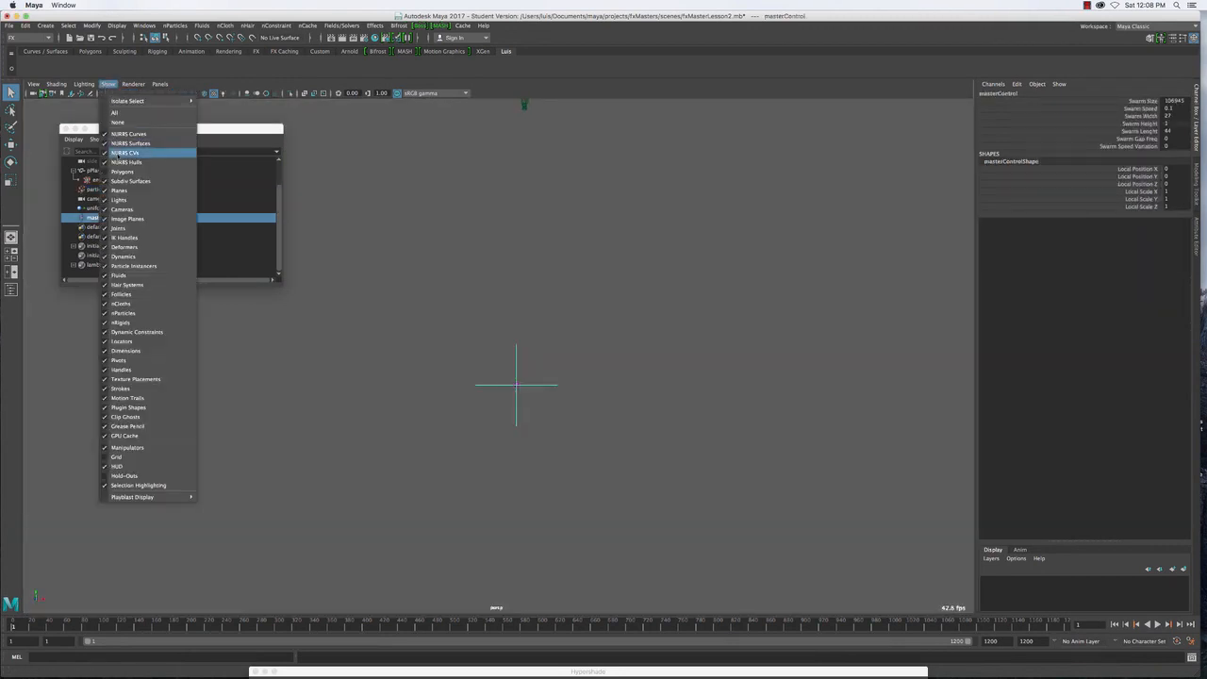
left_click(120, 171)
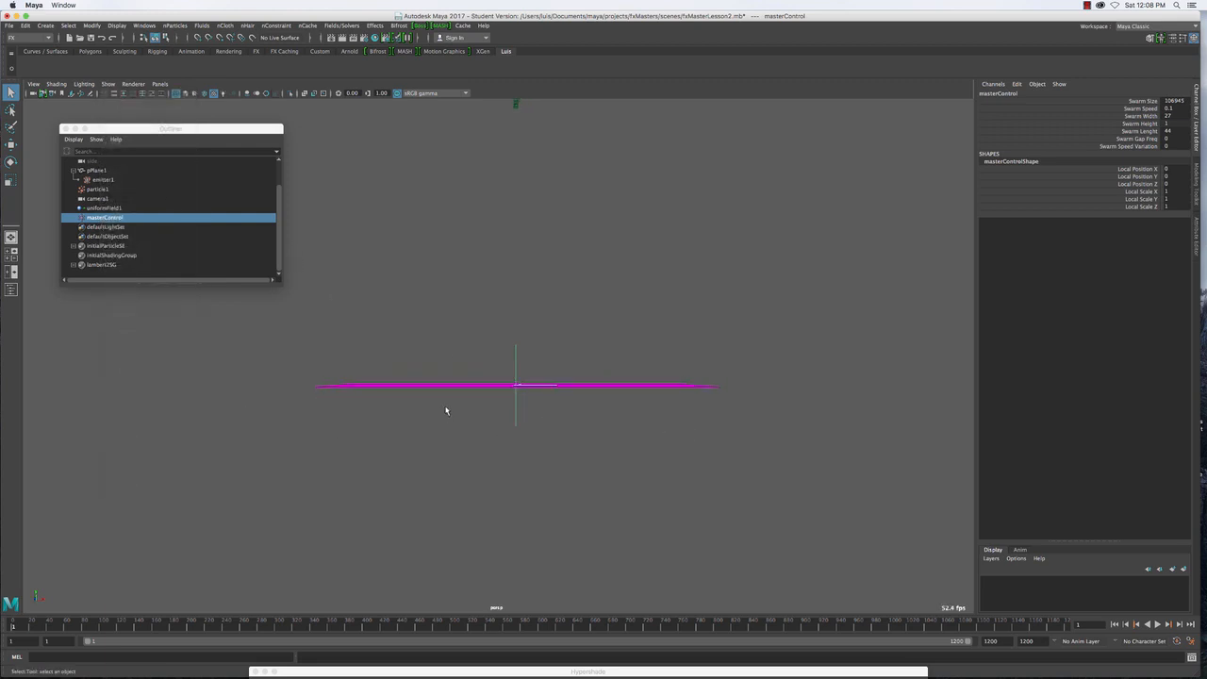
Add a keyable float attribute named swarmMinHeight to masterControl with a default value of -1
left_click(106, 217)
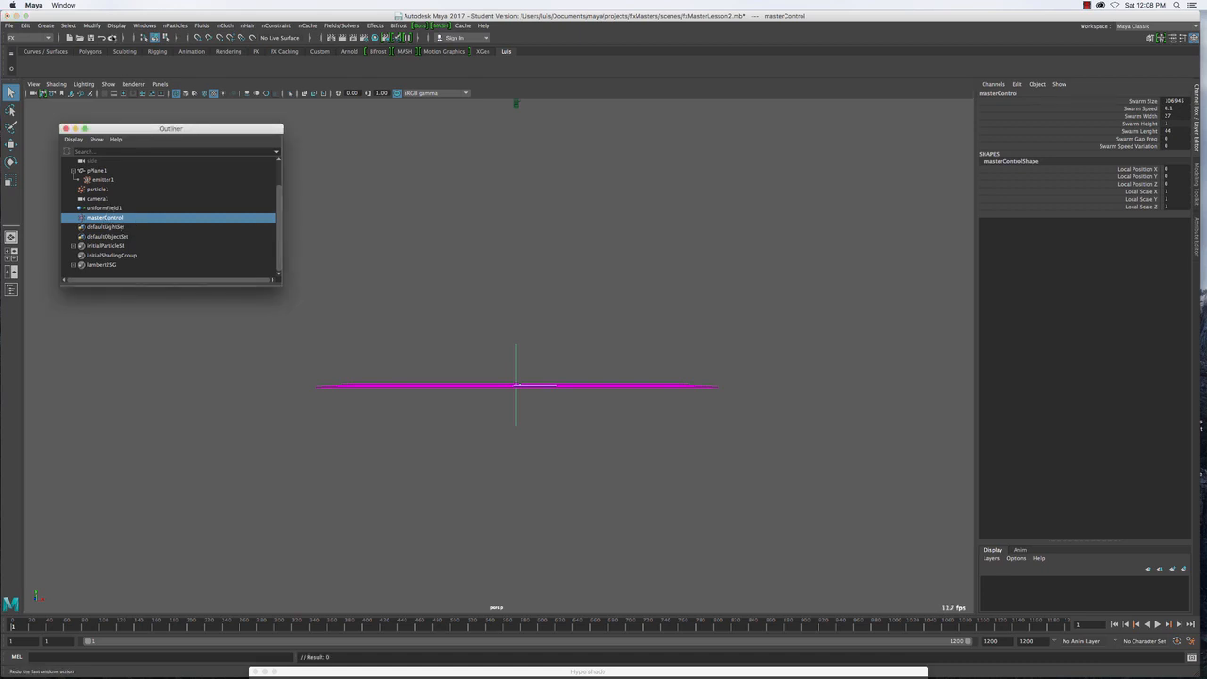
left_click(26, 25)
left_click(91, 25)
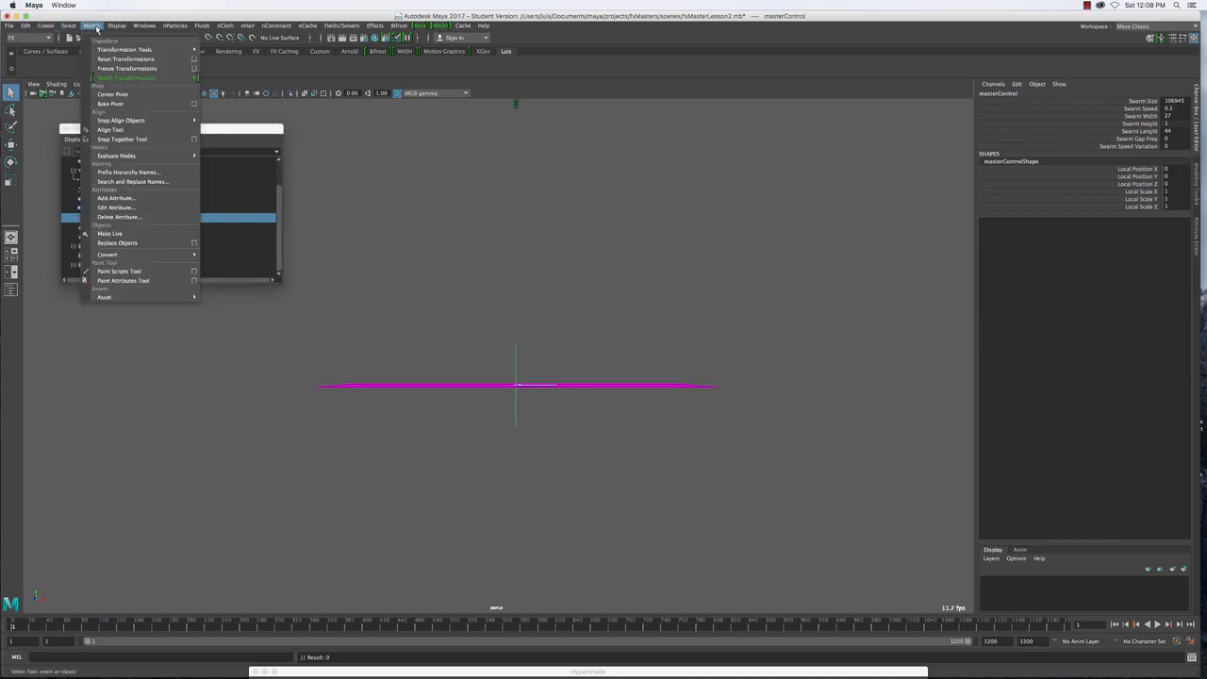
left_click(132, 199)
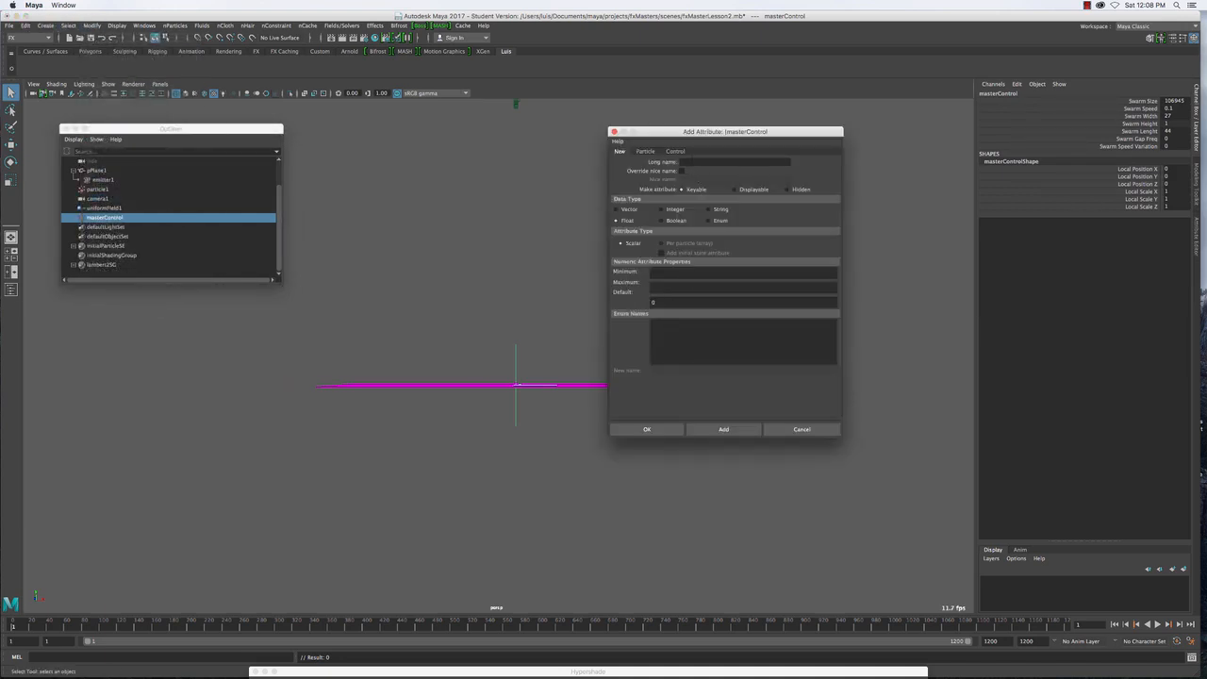
type("sa")
key("BackSpace")
key("BackSpace")
type("warm")
type("MinHeight")
type("-1")
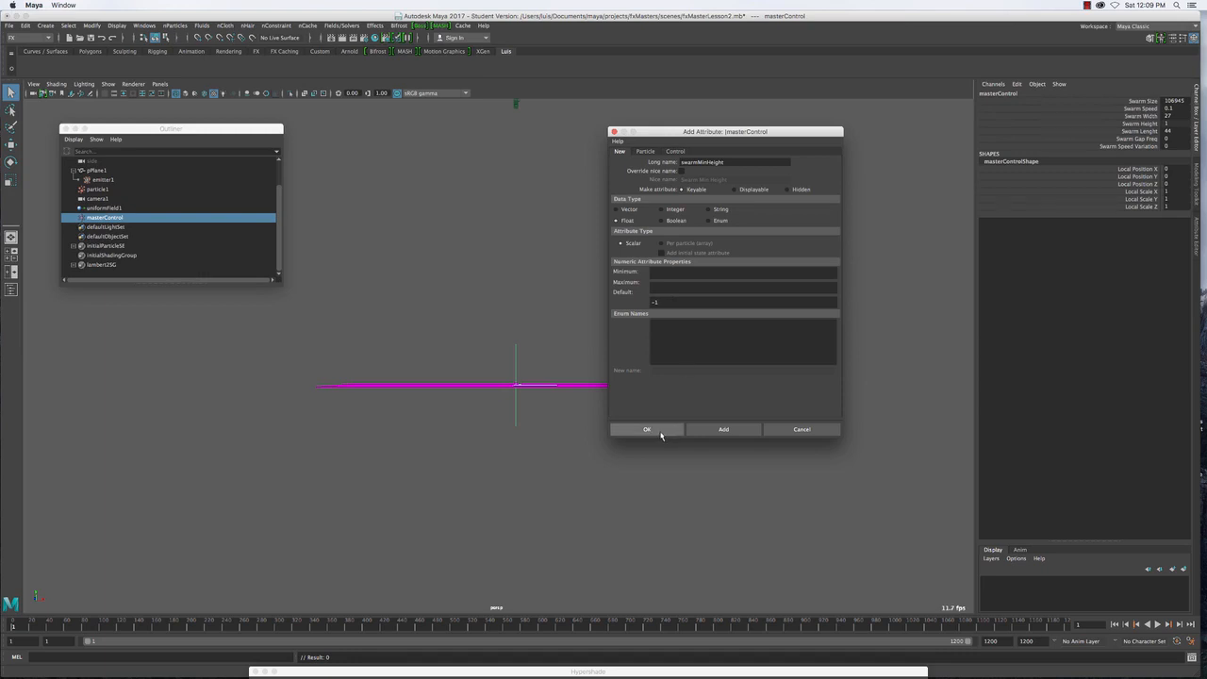
left_click(651, 430)
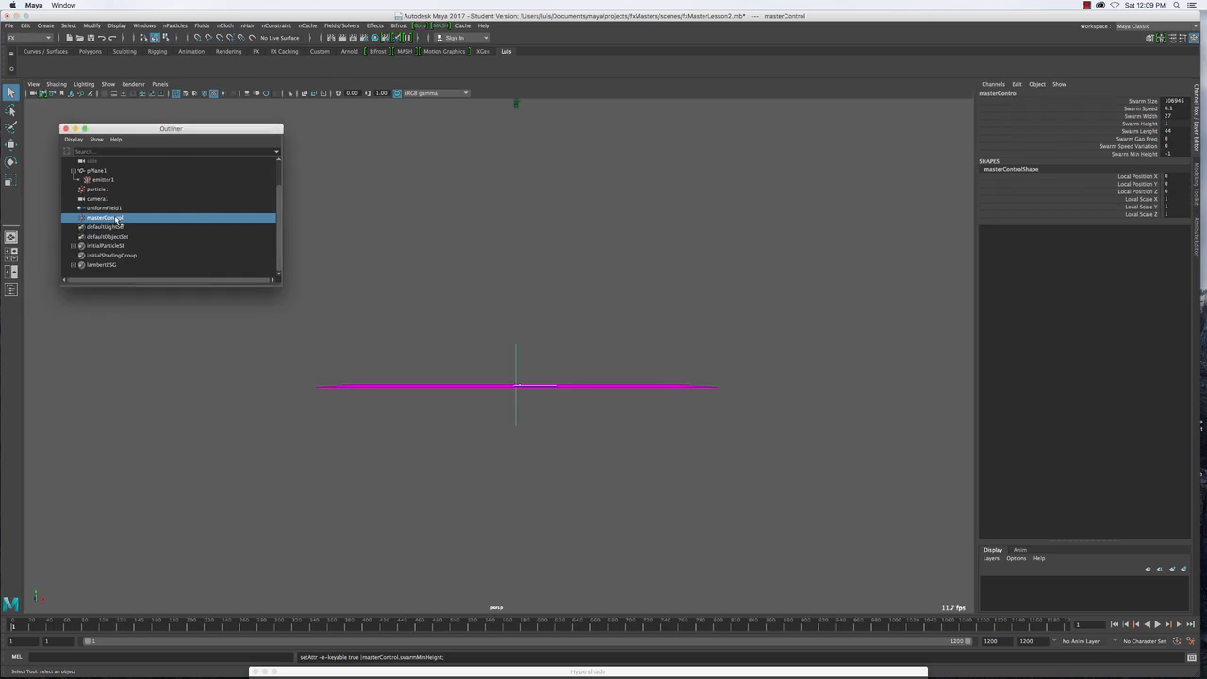
Load masterControl as output and emitter1 as input in the Connection Editor, with swarmMinHeight as the source attribute
left_click(147, 25)
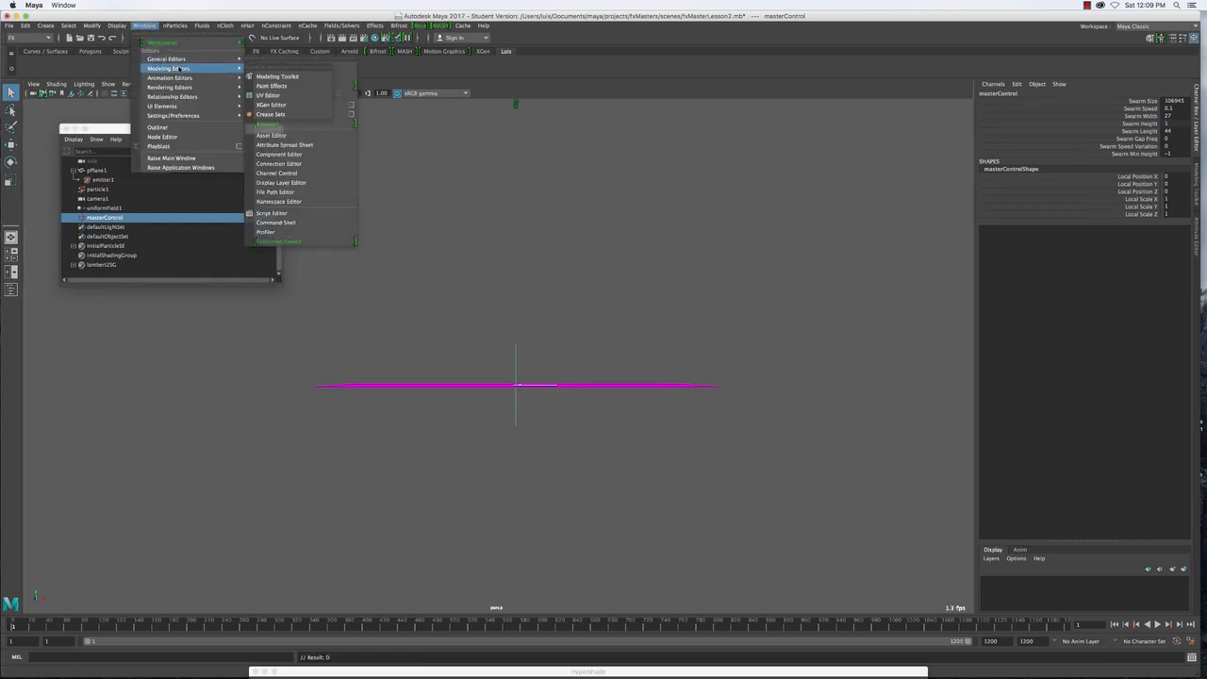
mouse_move(182, 70)
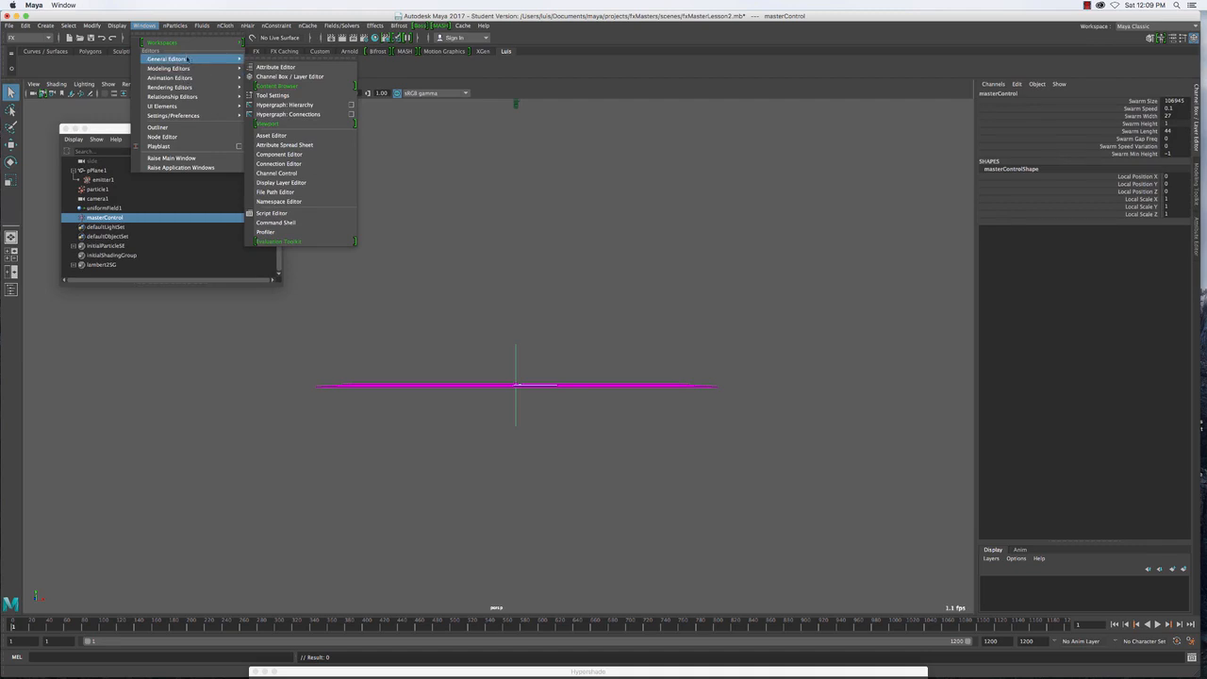
left_click(279, 164)
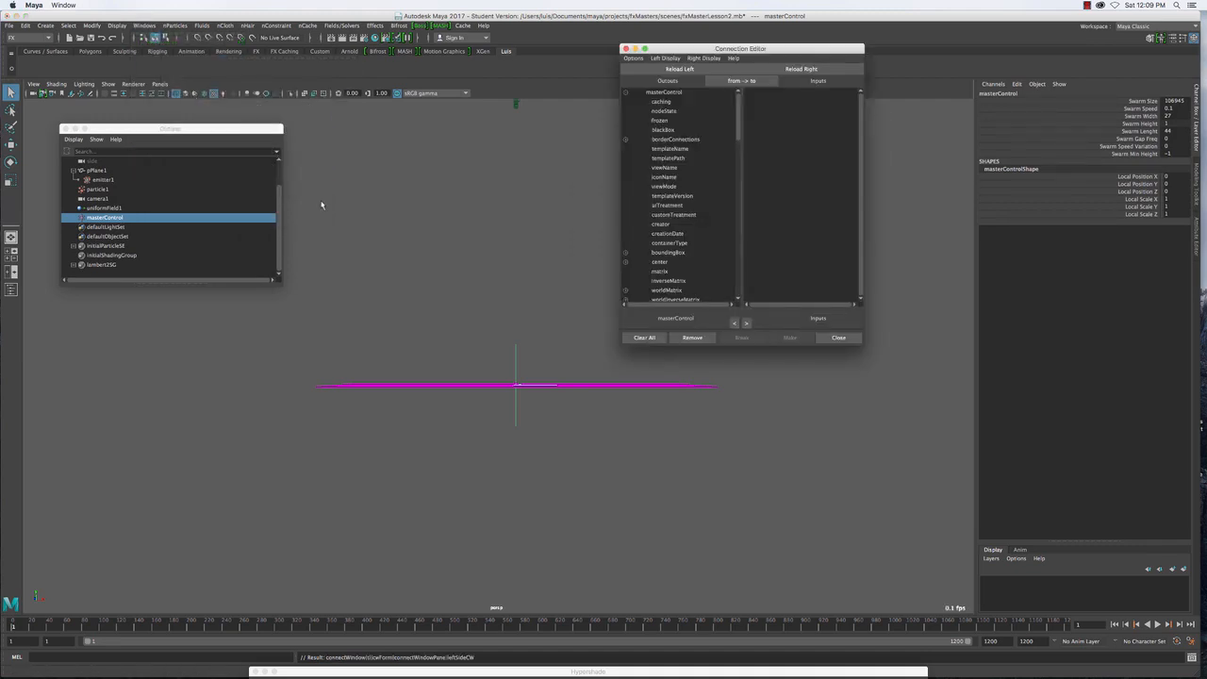
scroll(678, 236, "down", 10)
left_click(673, 291)
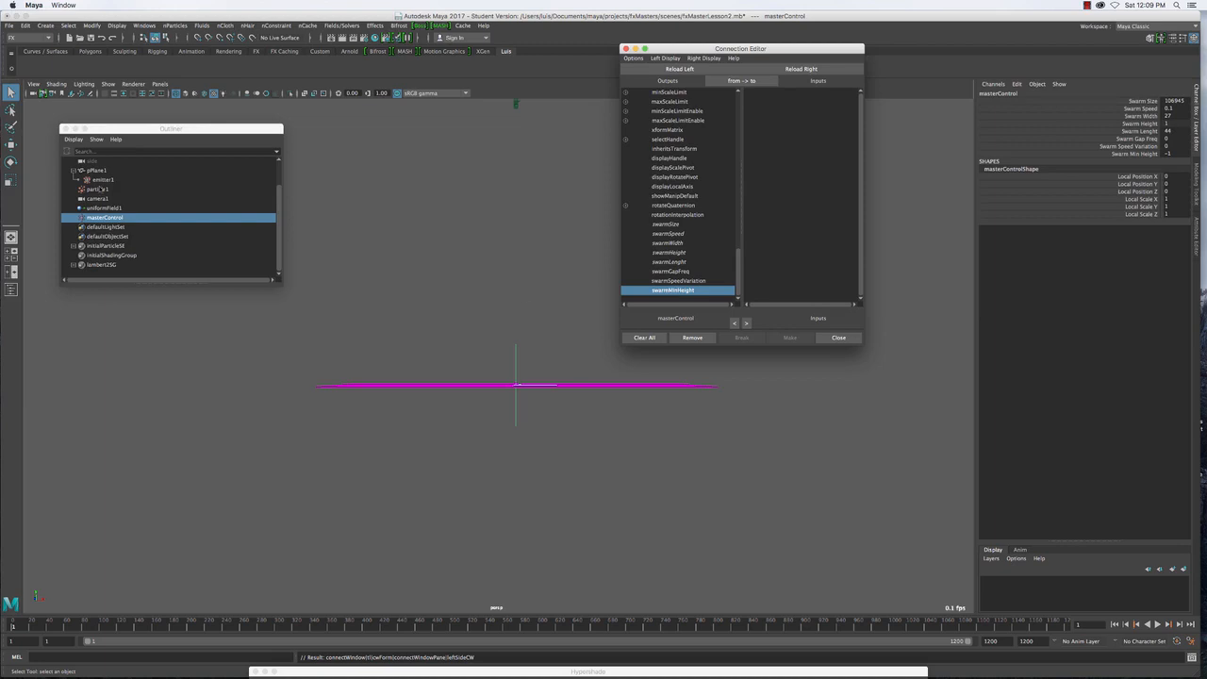
left_click(102, 180)
left_click(801, 69)
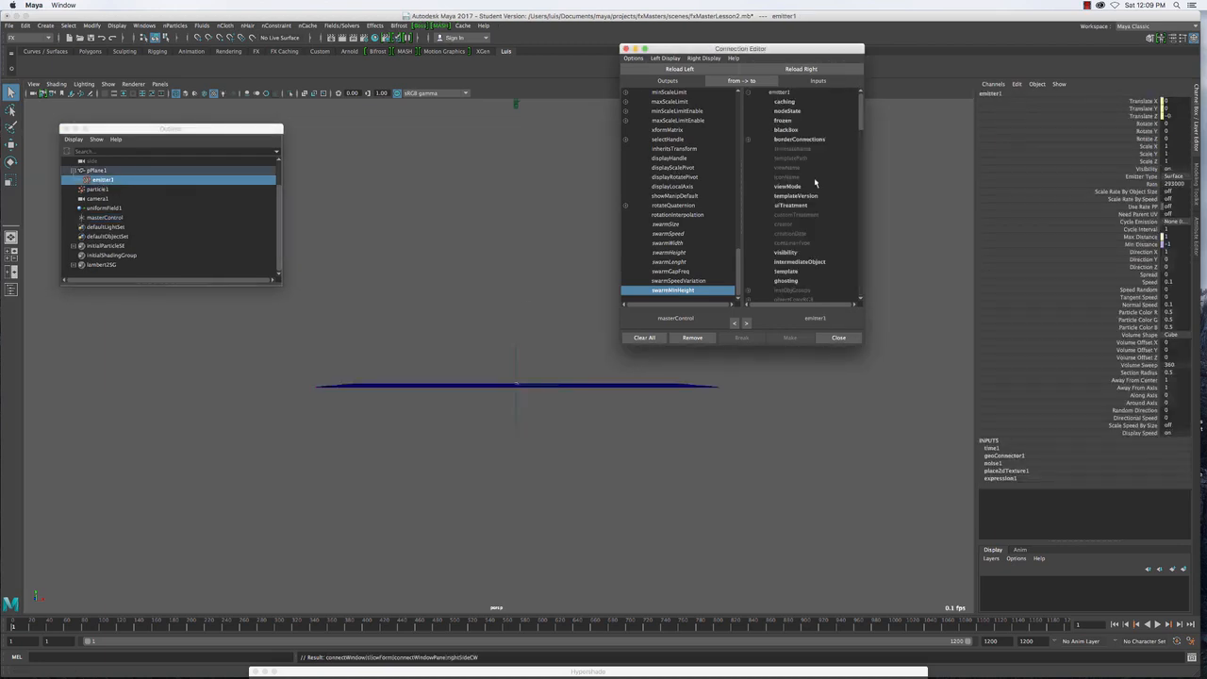
Connect masterControl's swarmMinHeight to emitter1's minDistance and close the Connection Editor
scroll(810, 232, "down", 10)
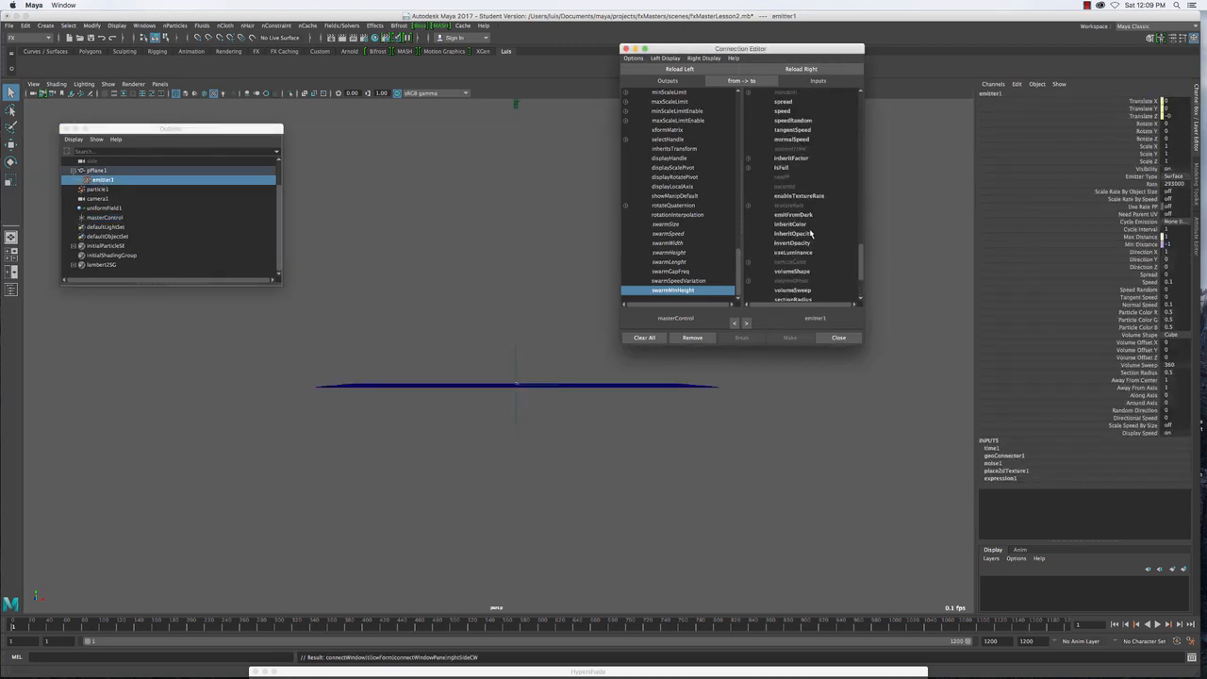
scroll(810, 233, "up", 3)
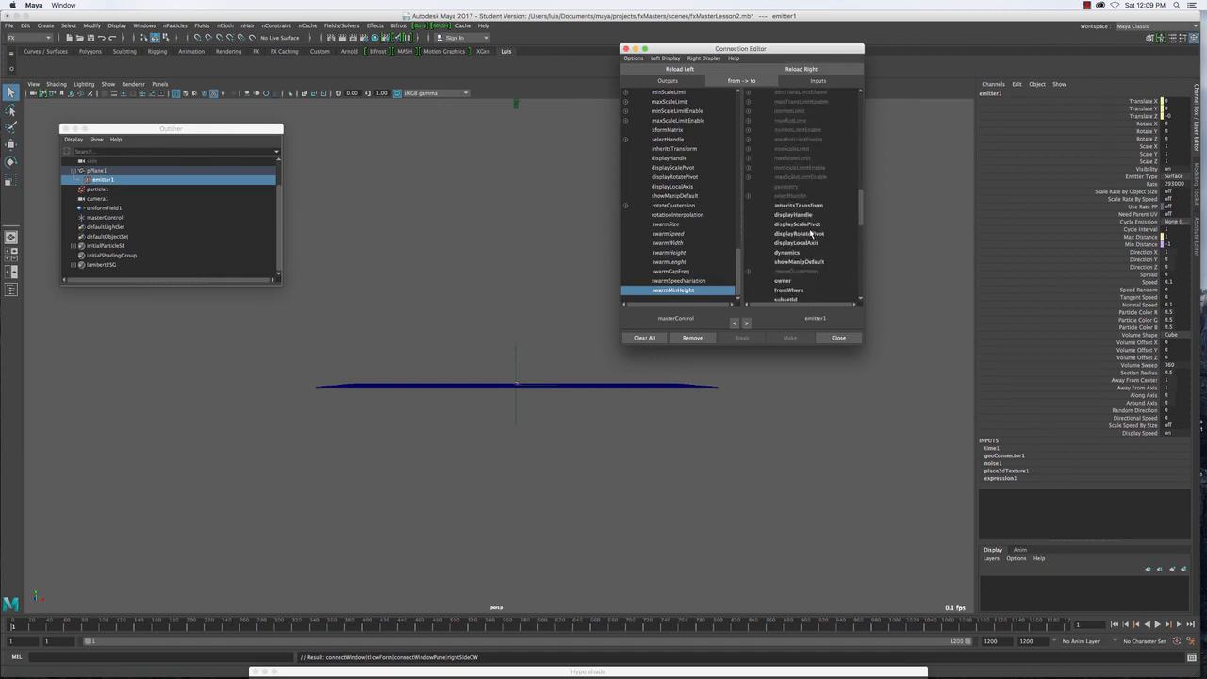
scroll(810, 233, "down", 3)
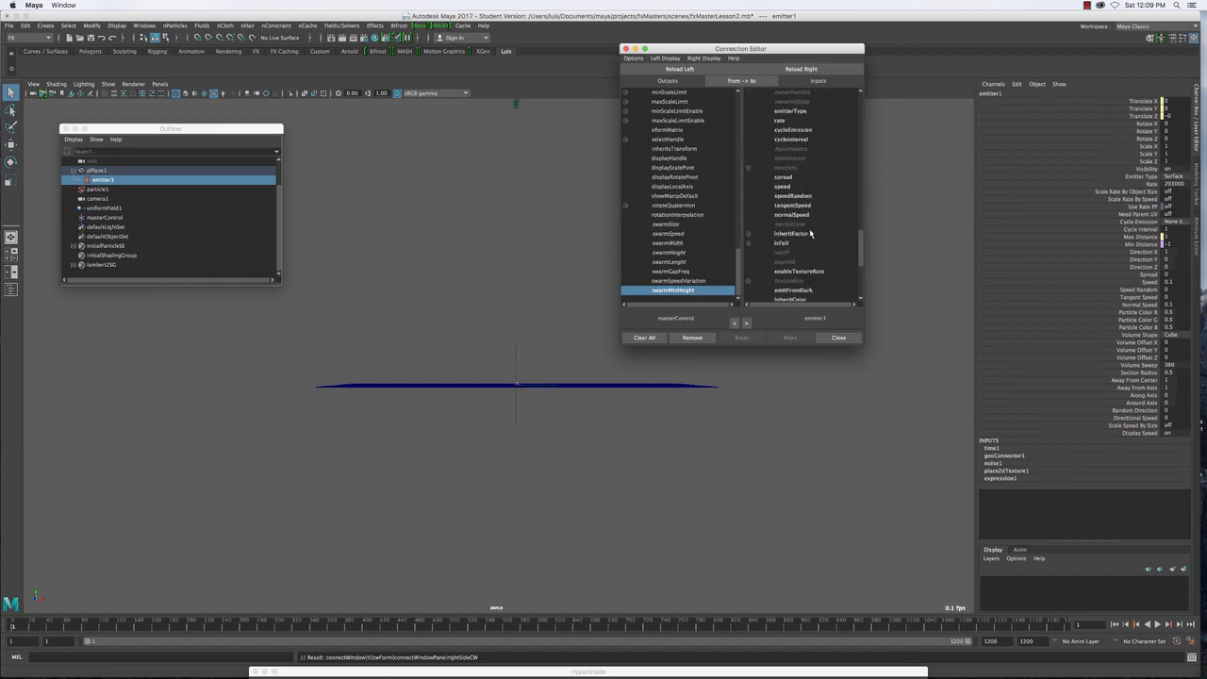
scroll(810, 233, "down", 5)
scroll(810, 233, "up", 5)
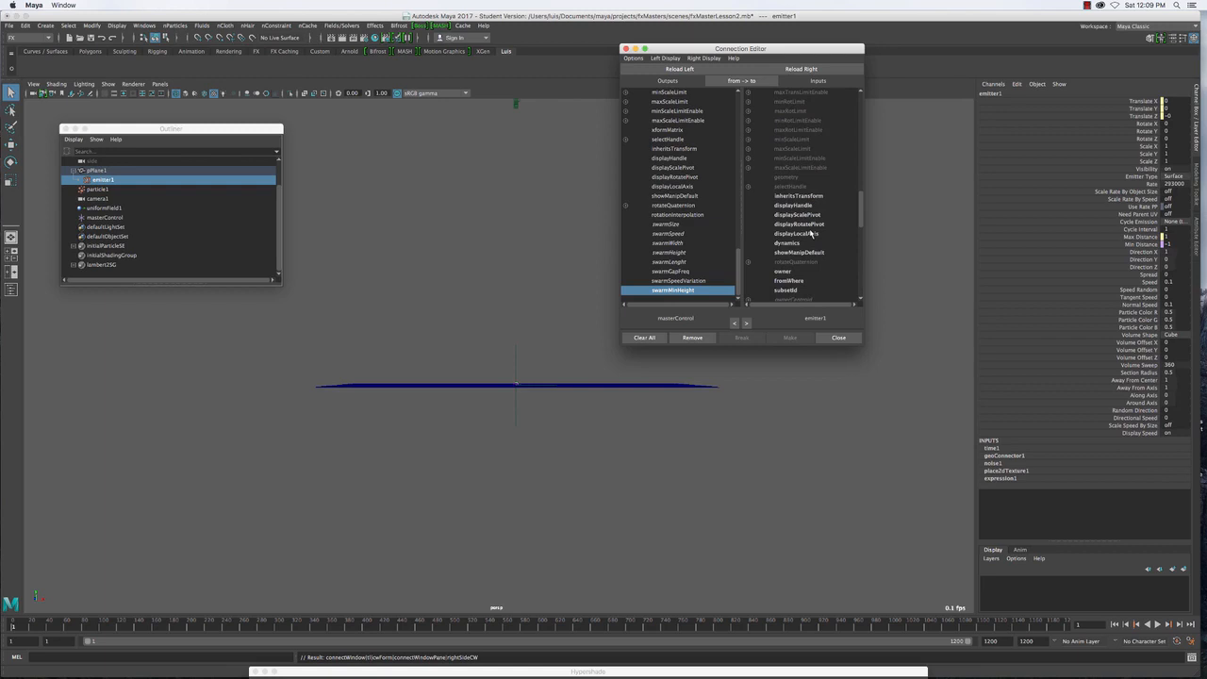
scroll(810, 232, "up", 10)
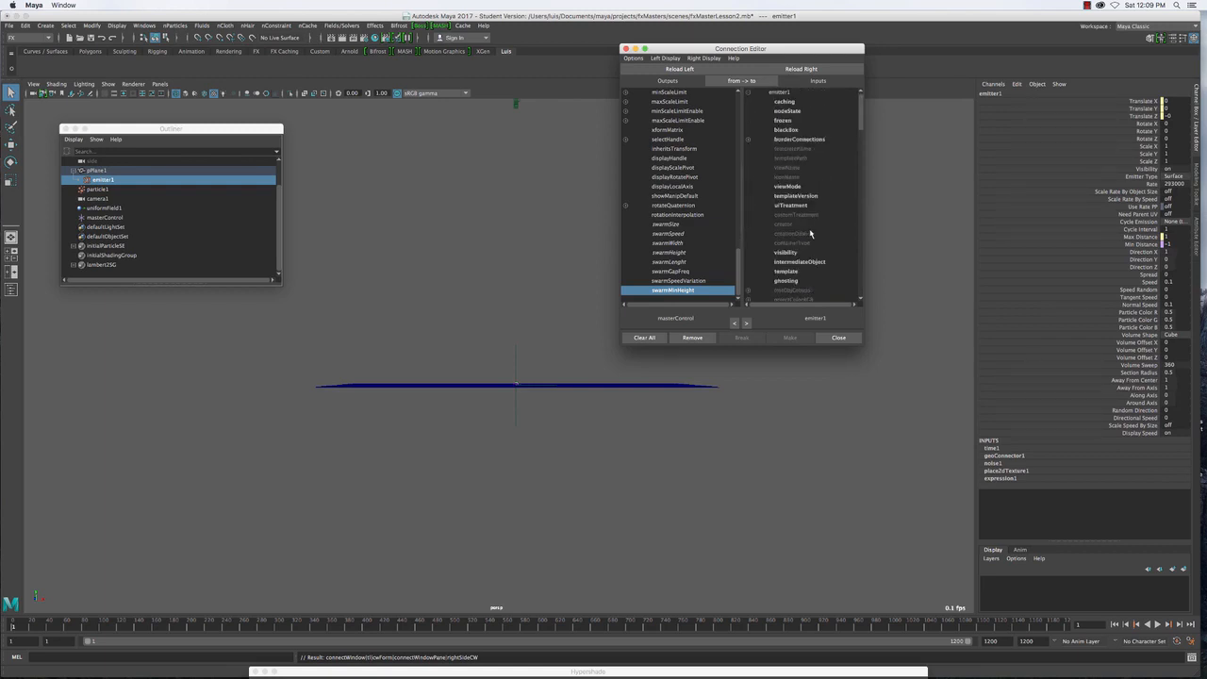
scroll(809, 228, "down", 6)
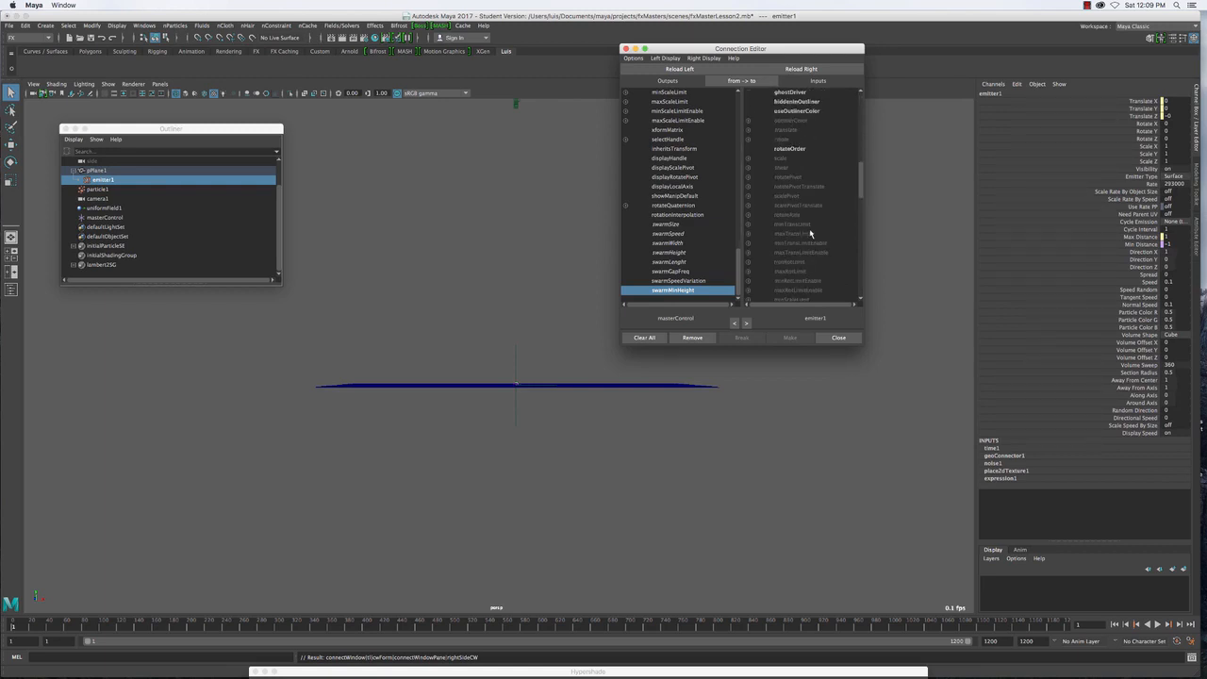
scroll(810, 229, "down", 5)
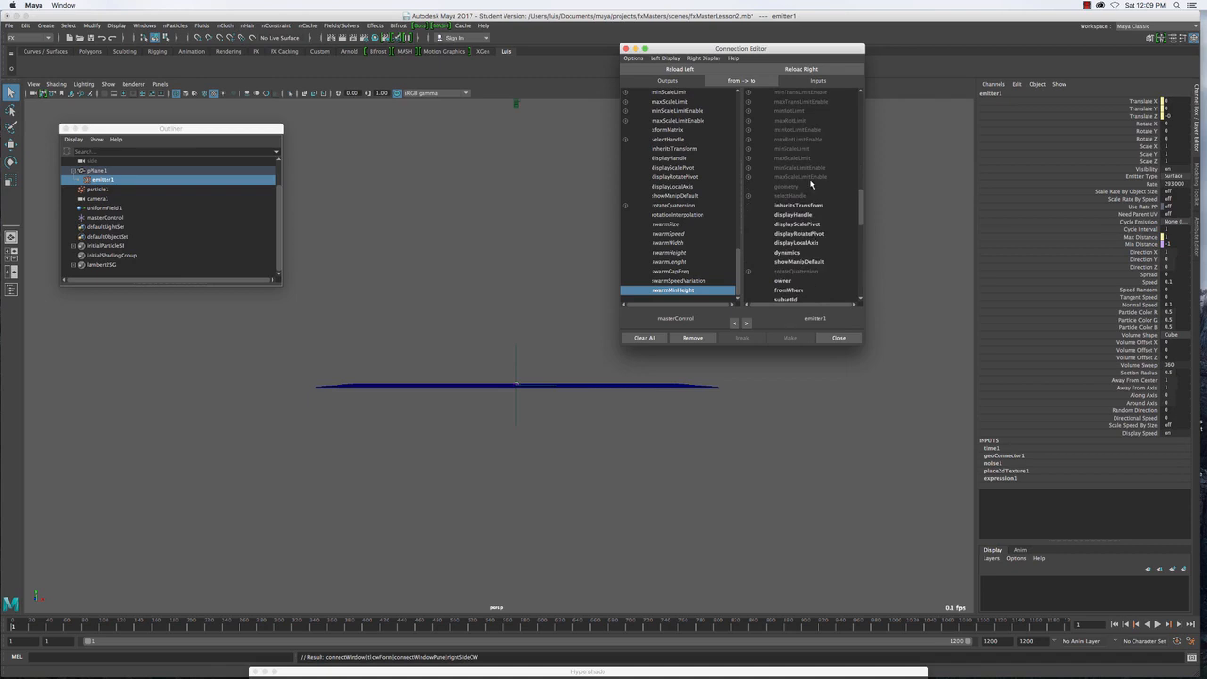
scroll(811, 166, "up", 5)
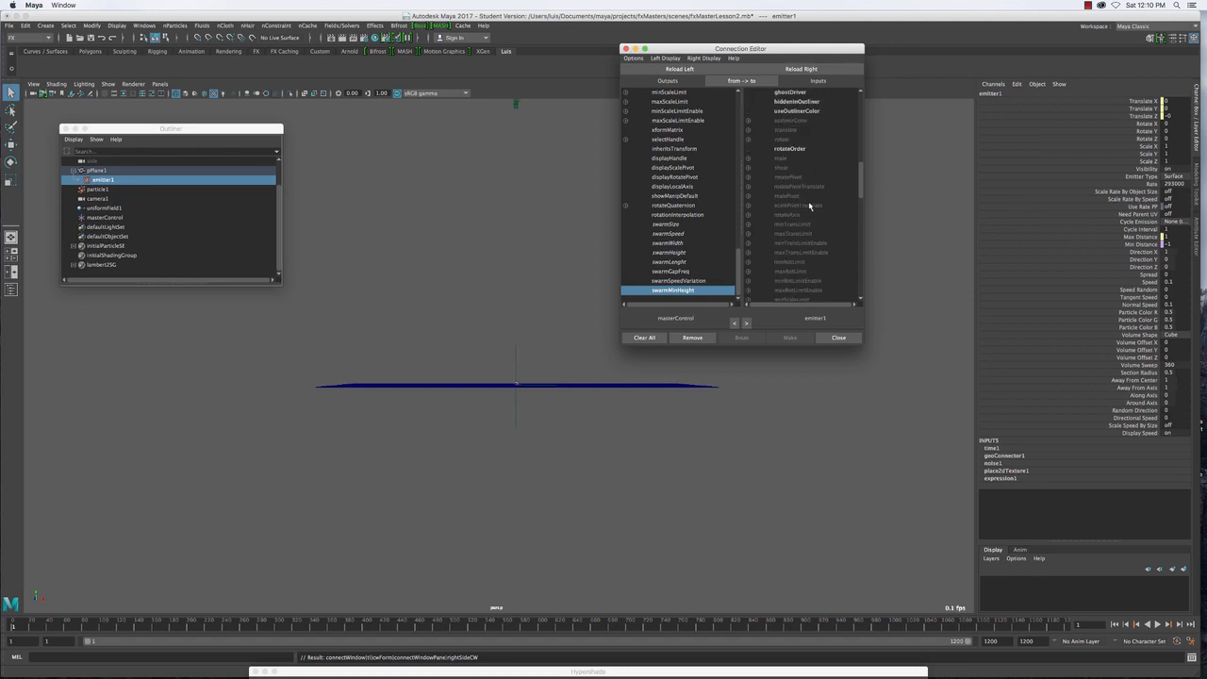
scroll(809, 205, "down", 5)
scroll(809, 205, "down", 5)
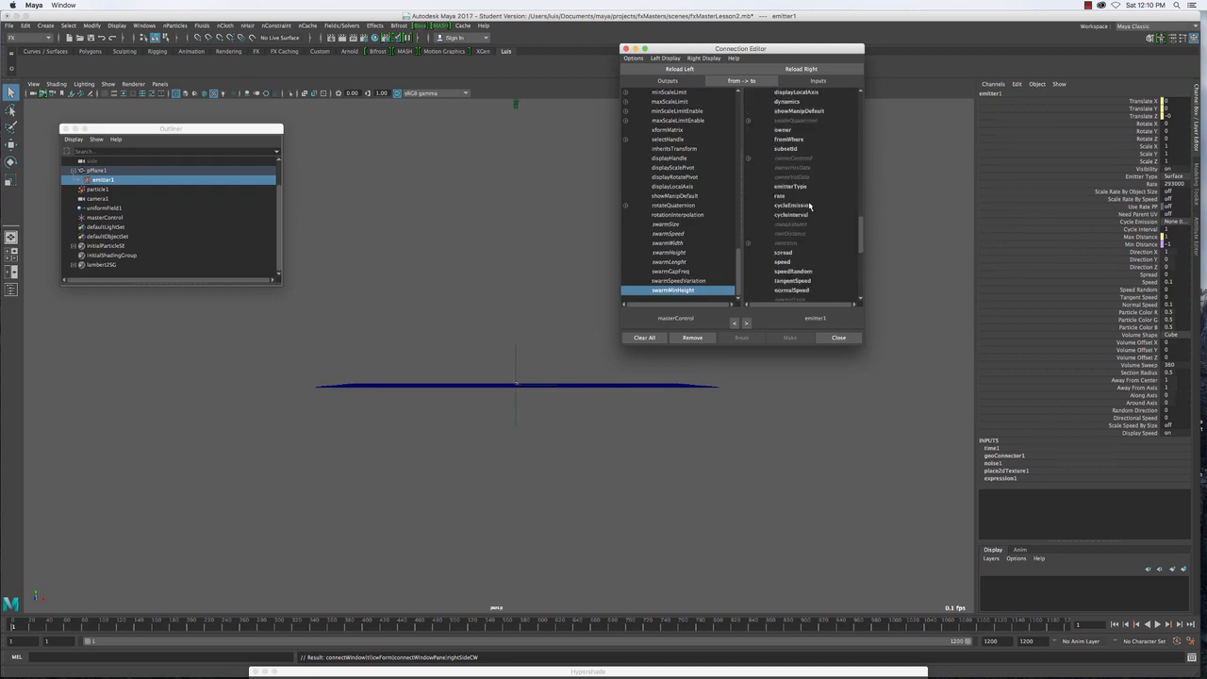
scroll(809, 205, "down", 3)
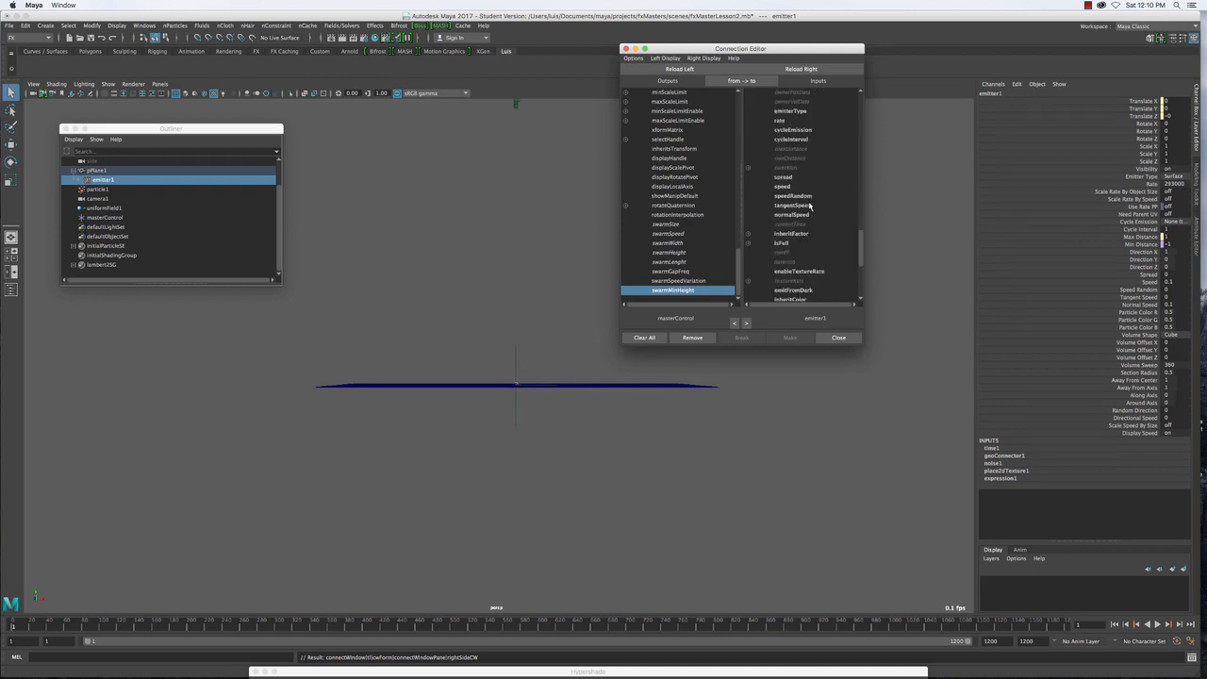
left_click(795, 159)
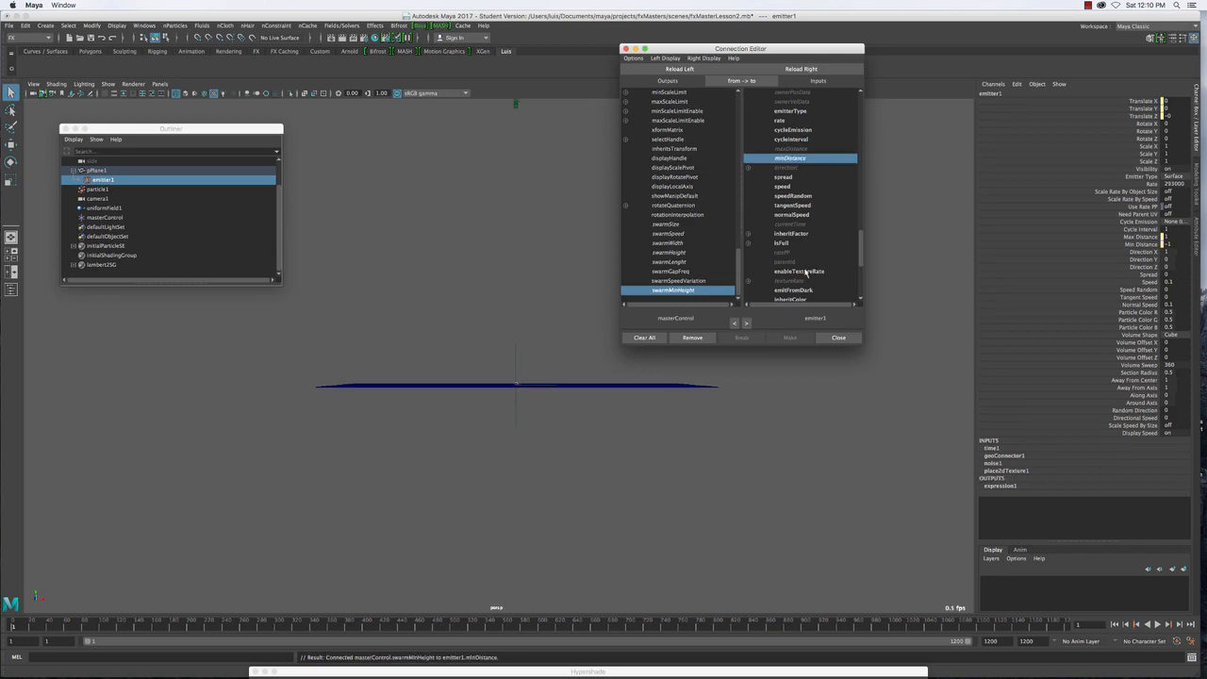
left_click(838, 336)
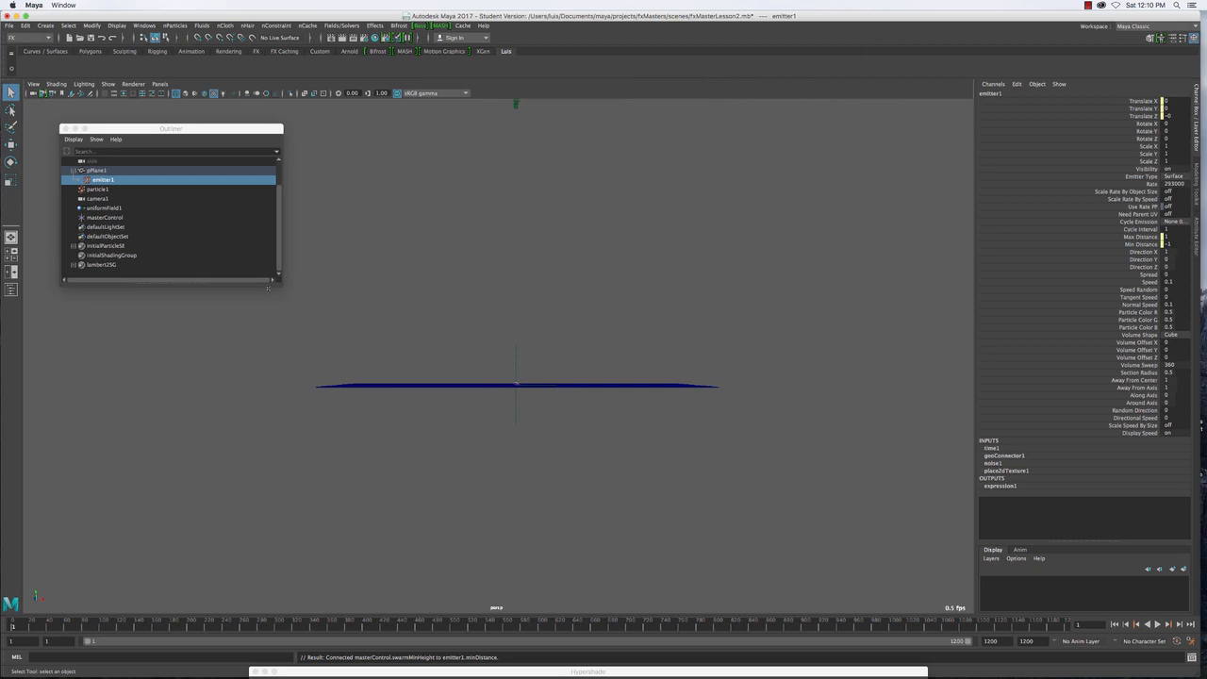
Check in emitter1's attributes which connection drives its Min Distance
left_click(102, 182)
key("ctrl+a")
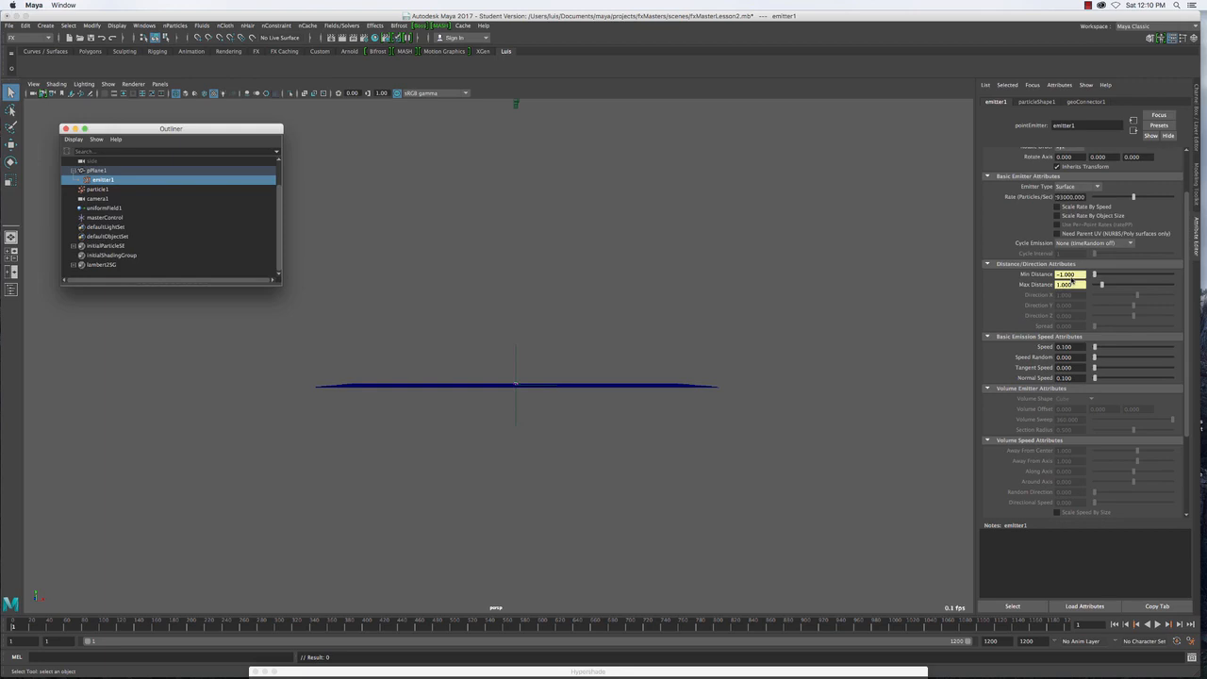
right_click(1071, 275)
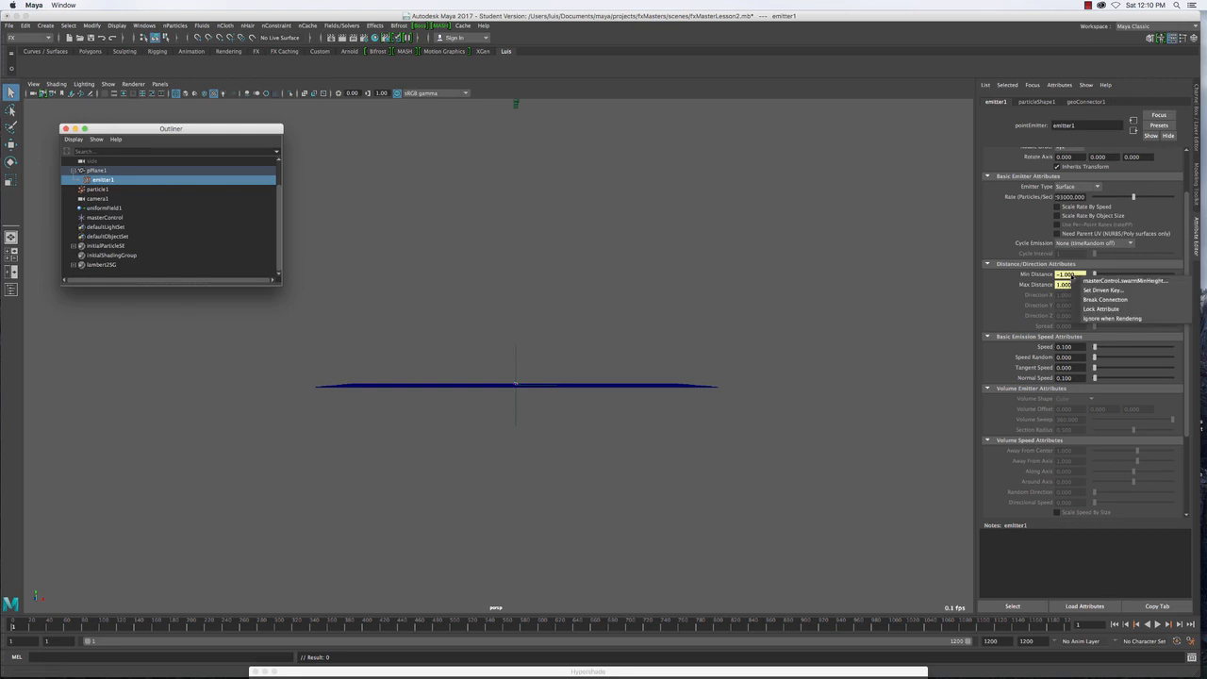
left_click(1018, 279)
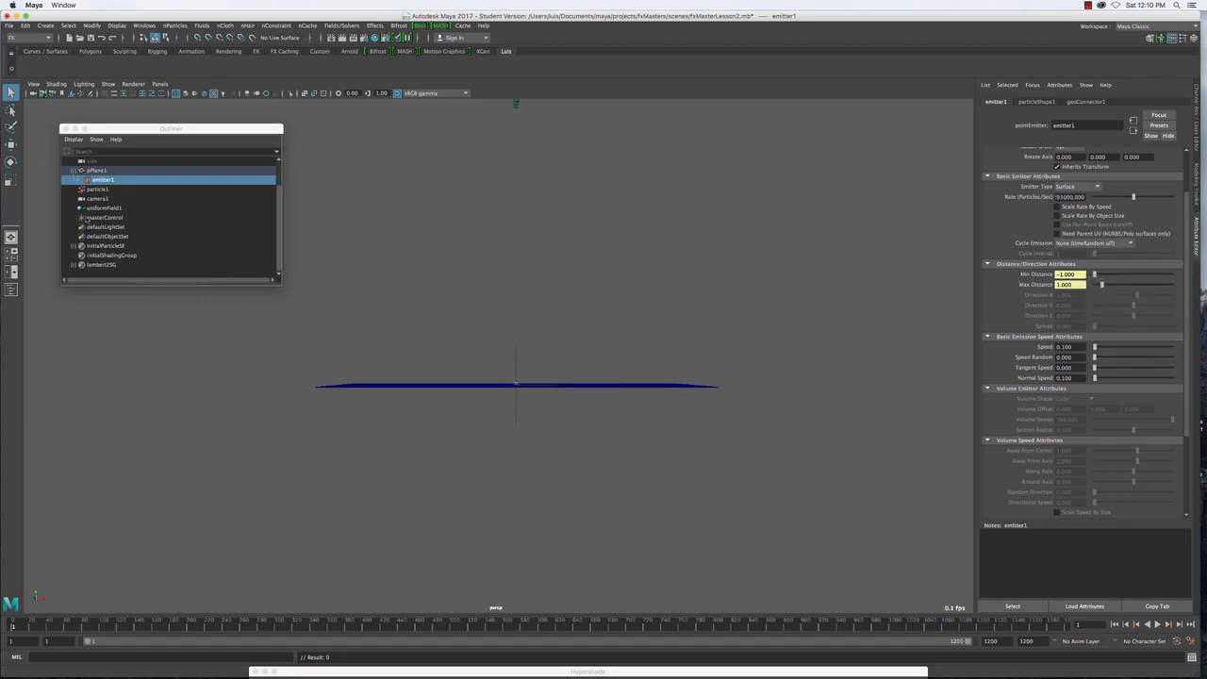
Select masterControl and display its custom swarm channels
left_click(99, 218)
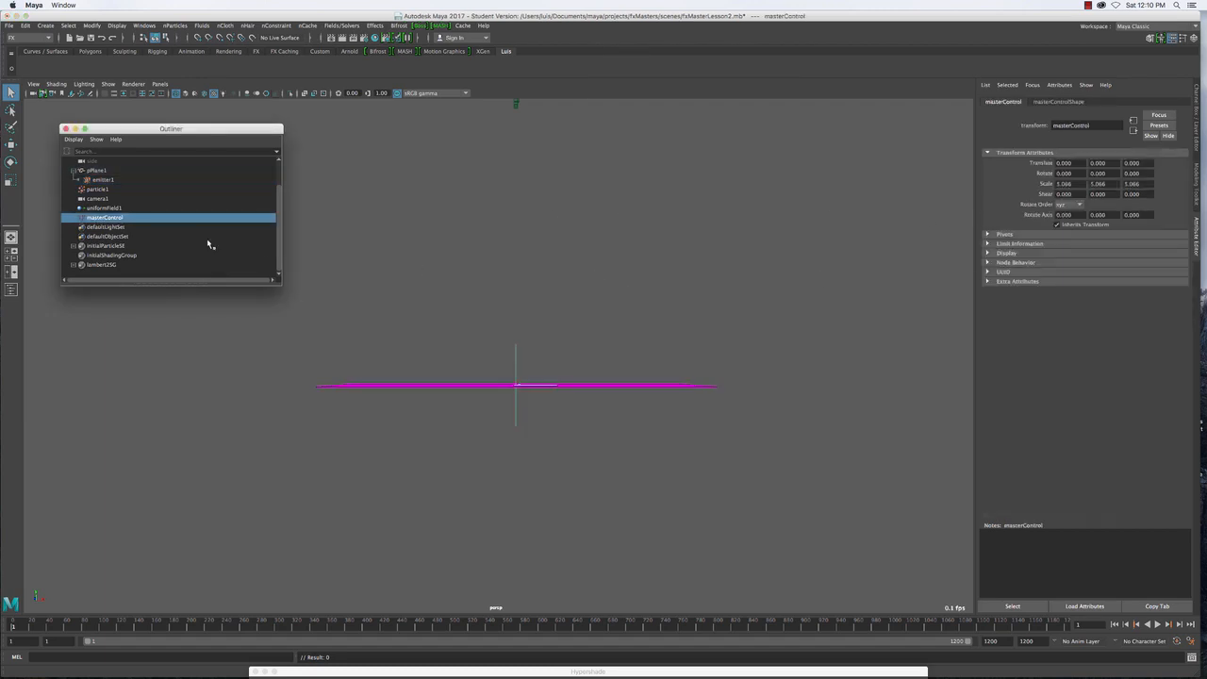
left_click(1198, 122)
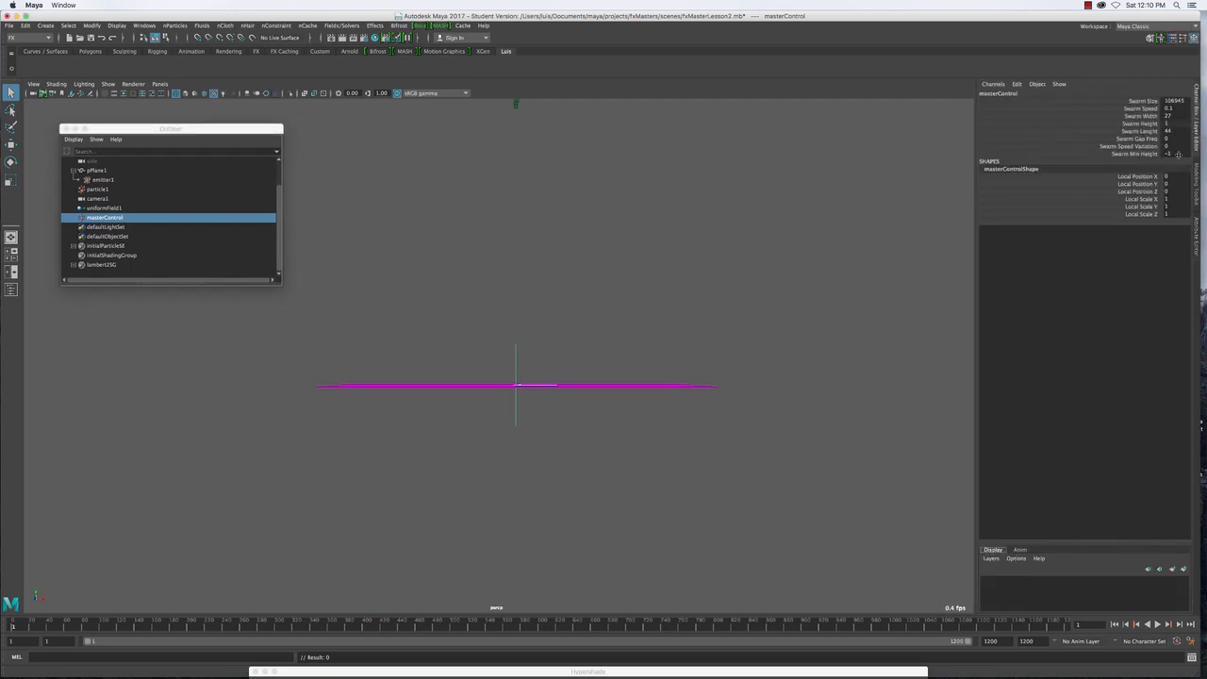
Try to set masterControl's Swarm Height to 8
left_click(1170, 154)
left_click(1170, 124)
key("Return")
type("8")
key("Return")
Remove the maximum limit from masterControl's swarmHeight attribute and set Swarm Height to 3
left_click(92, 25)
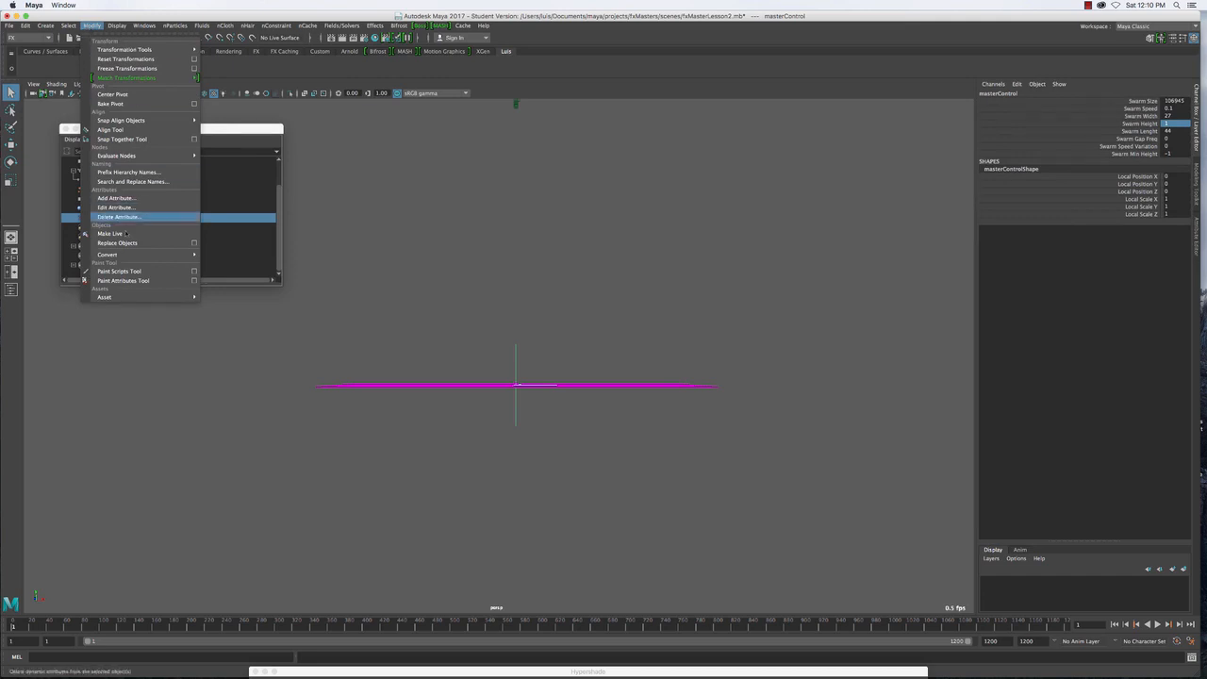
left_click(115, 208)
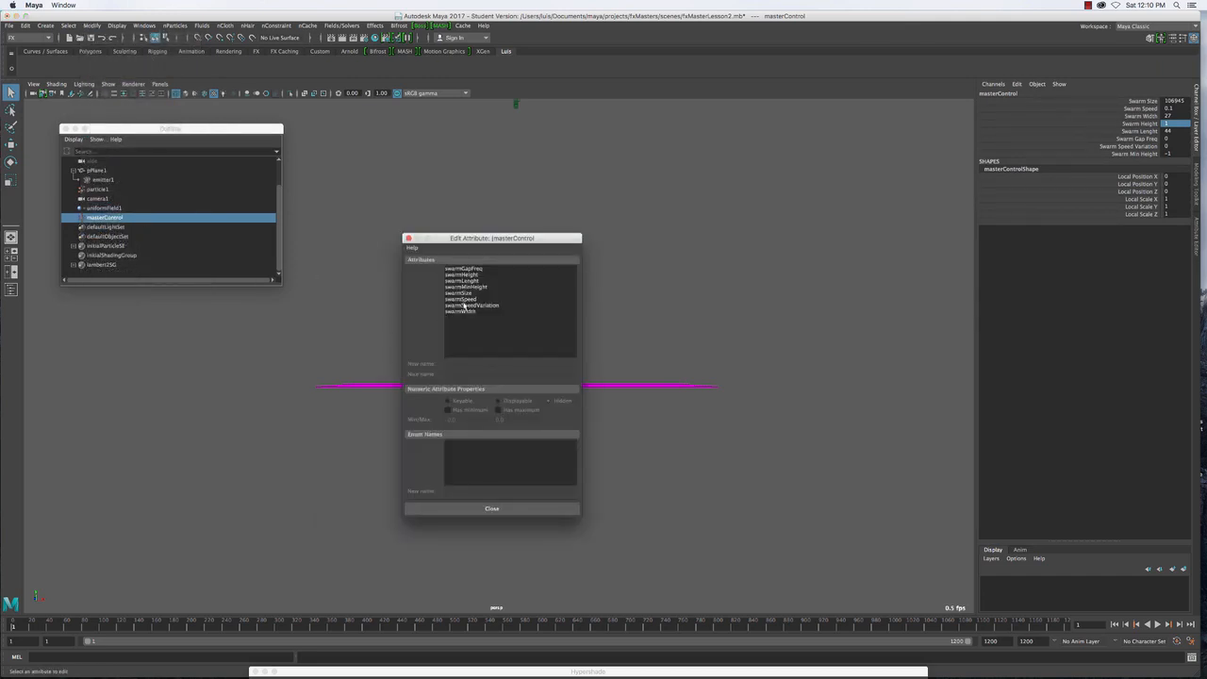
left_click(464, 274)
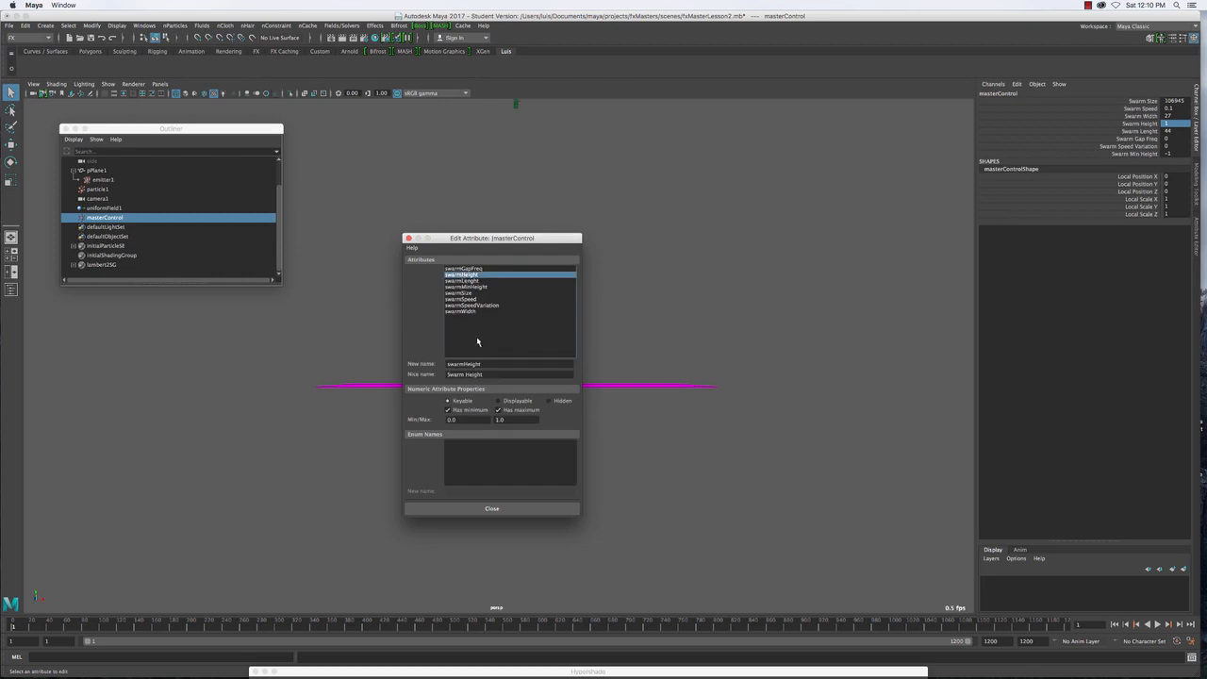
left_click(499, 411)
left_click(509, 510)
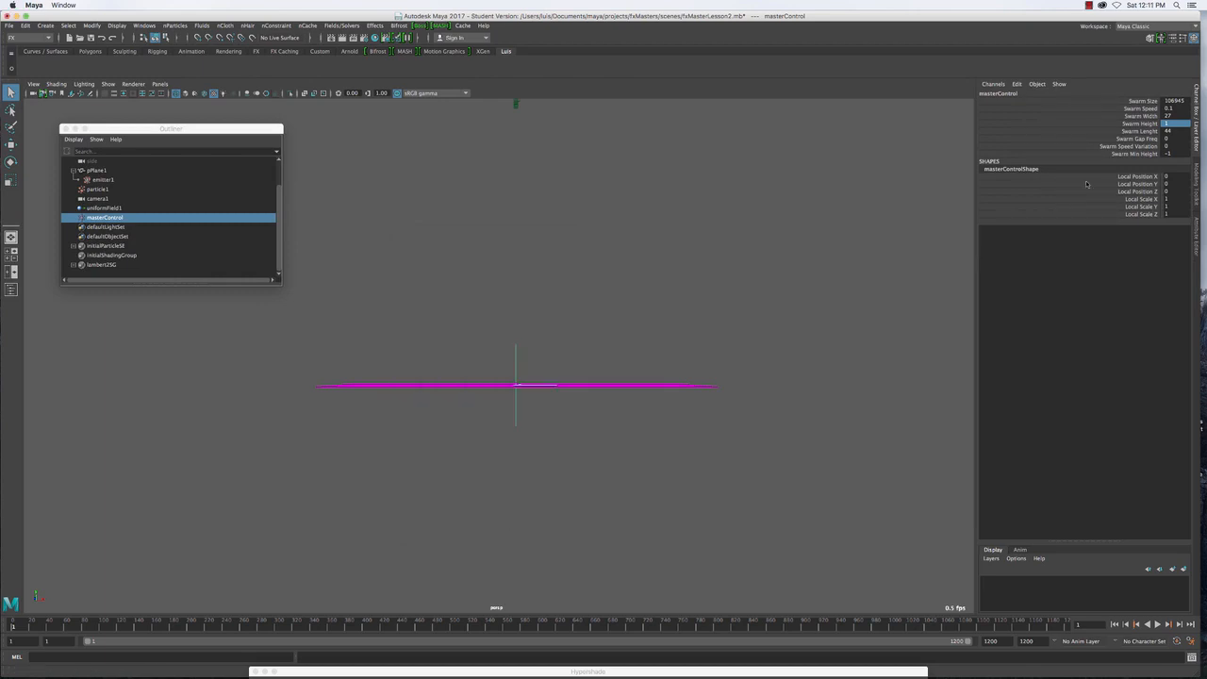
type("8")
key("Return")
Display emitter1's distance attributes and play the simulation from frame 1, examining the swarm's thickness from above and from the side
left_click(104, 179)
key("ctrl+a")
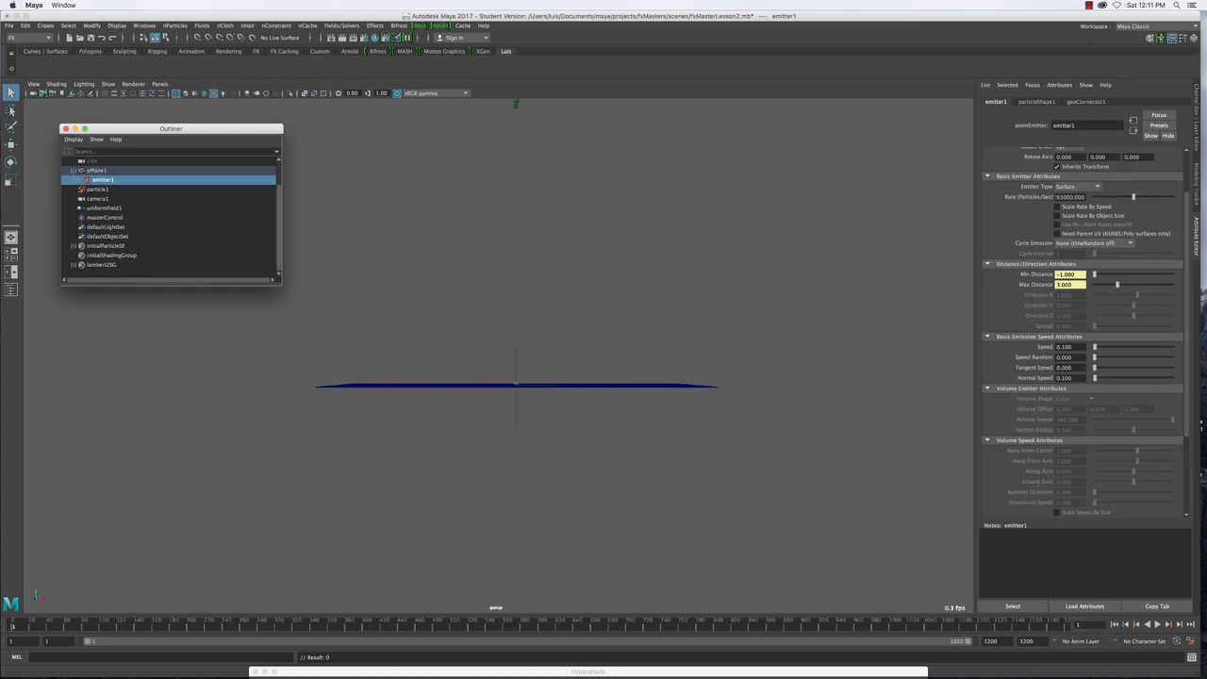
left_click(1158, 624)
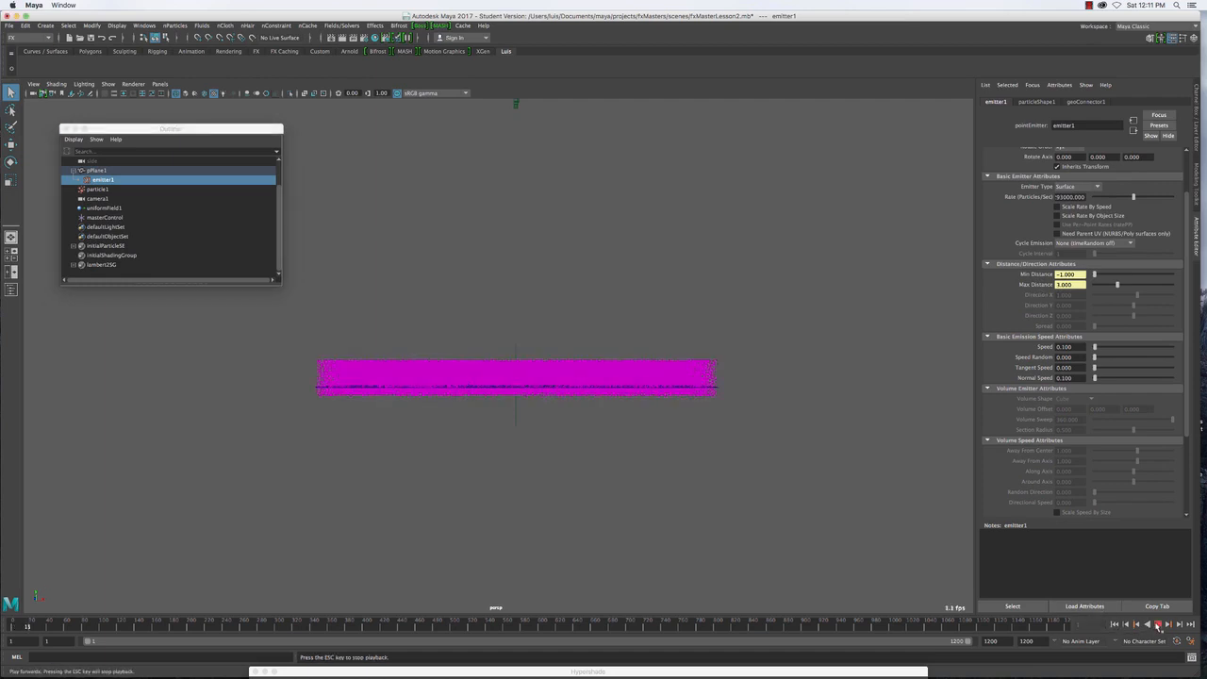
mouse_move(669, 418)
left_mouse_down("alt")
mouse_move(525, 423)
mouse_move(664, 418)
left_mouse_up("alt")
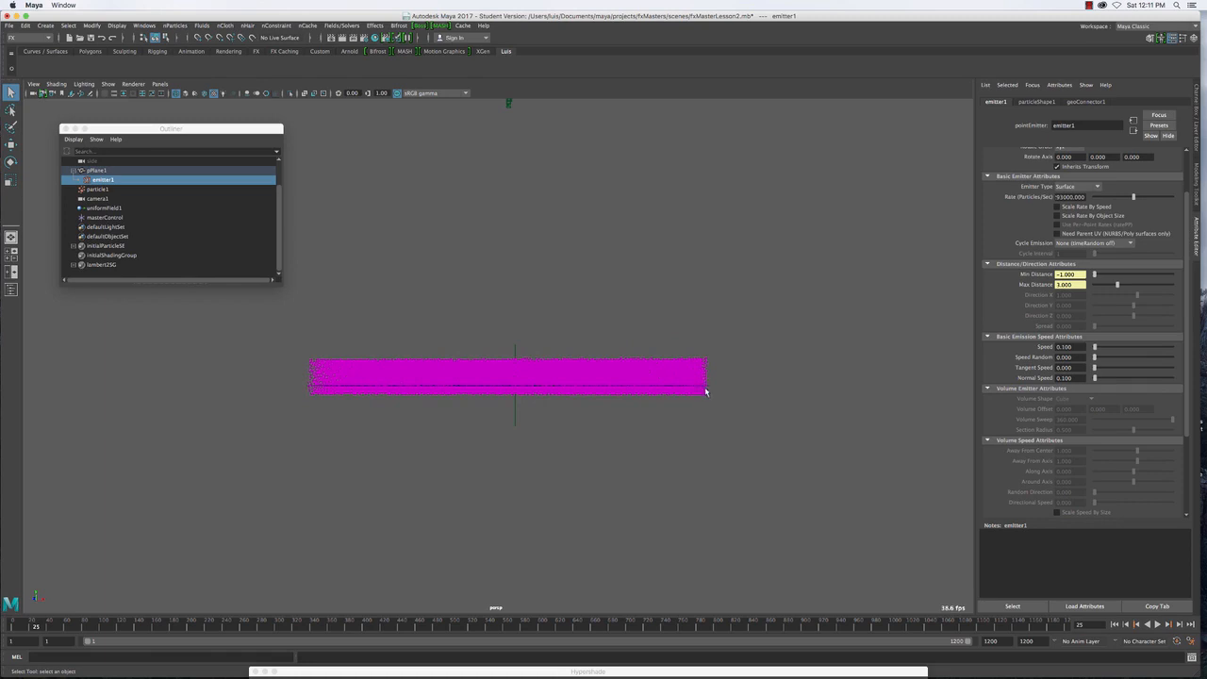
left_click_drag(695, 354, 823, 449, "alt")
left_click(1115, 624)
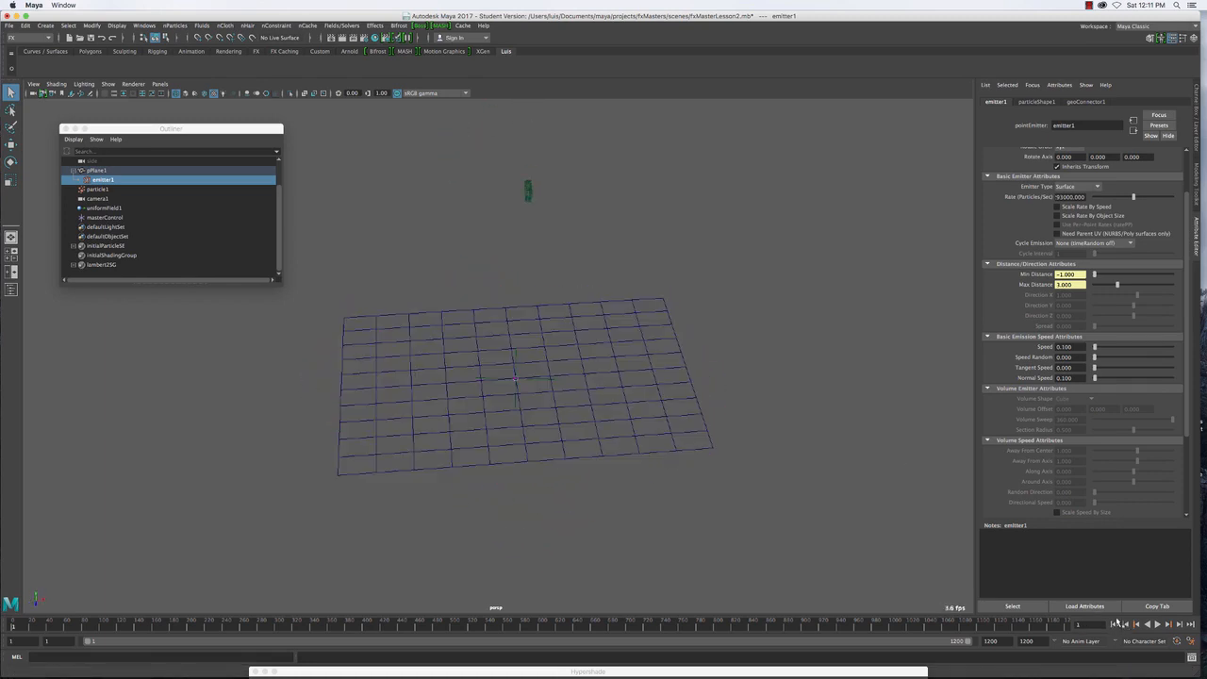
left_click(1158, 625)
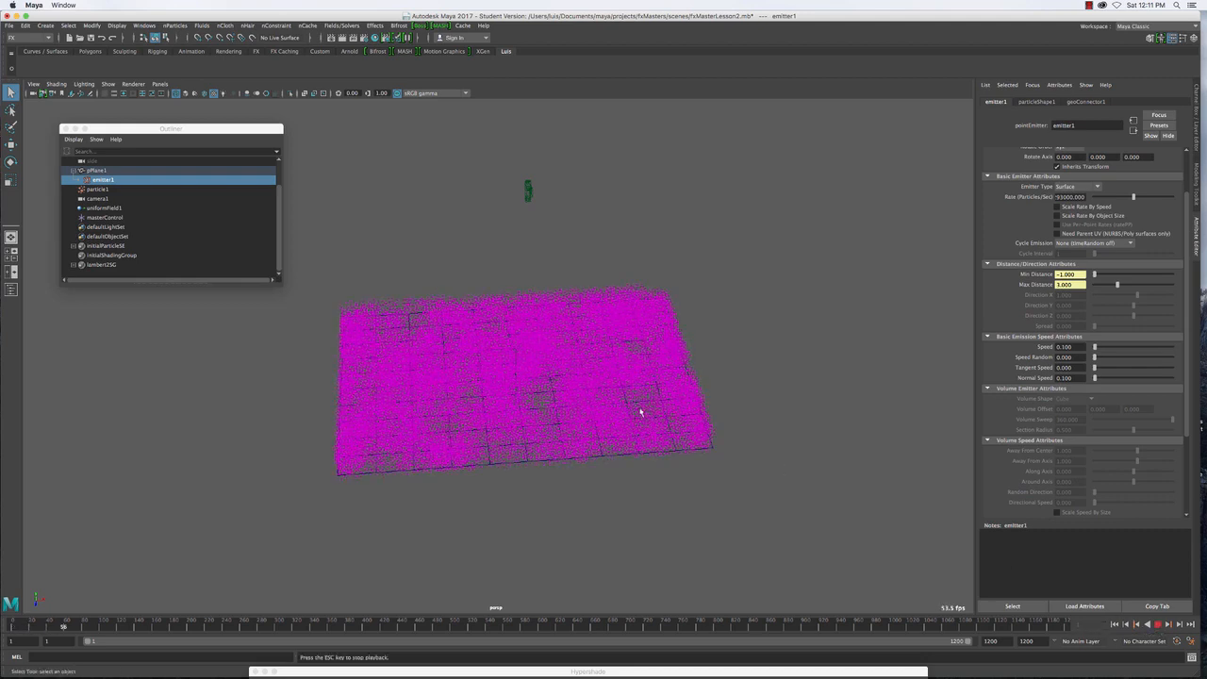
left_click_drag(617, 405, 598, 358, "alt")
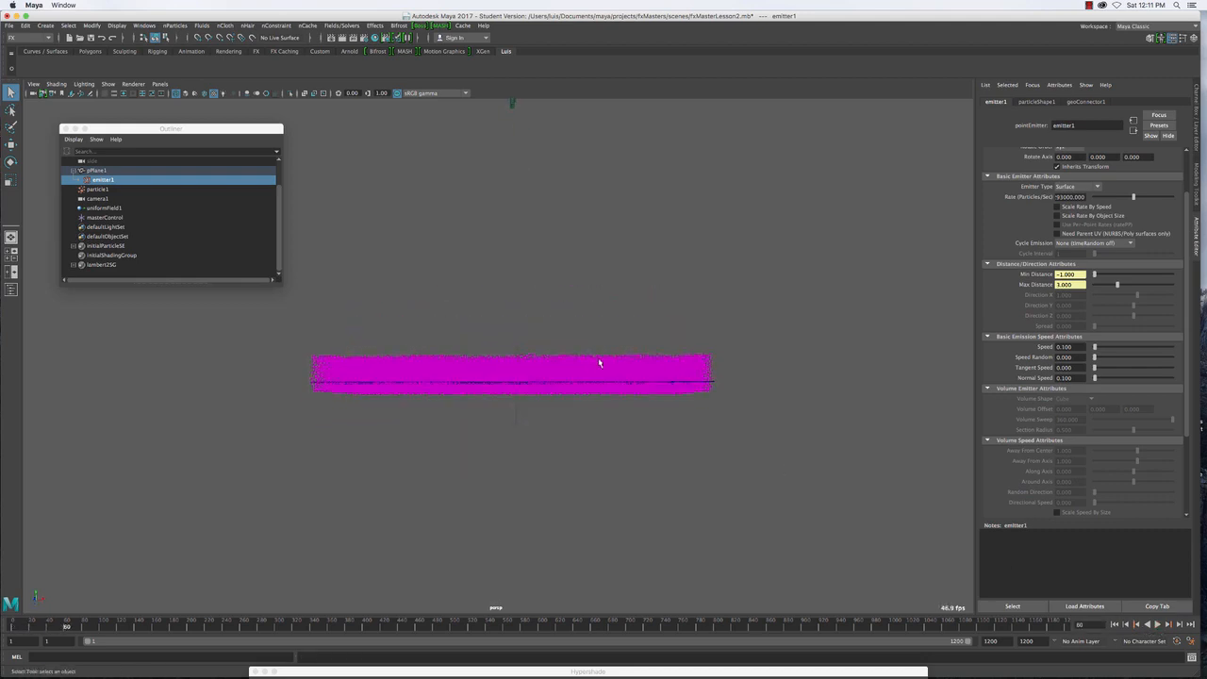
left_click(598, 358)
Select masterControl and review its custom swarm channels
left_click(523, 349)
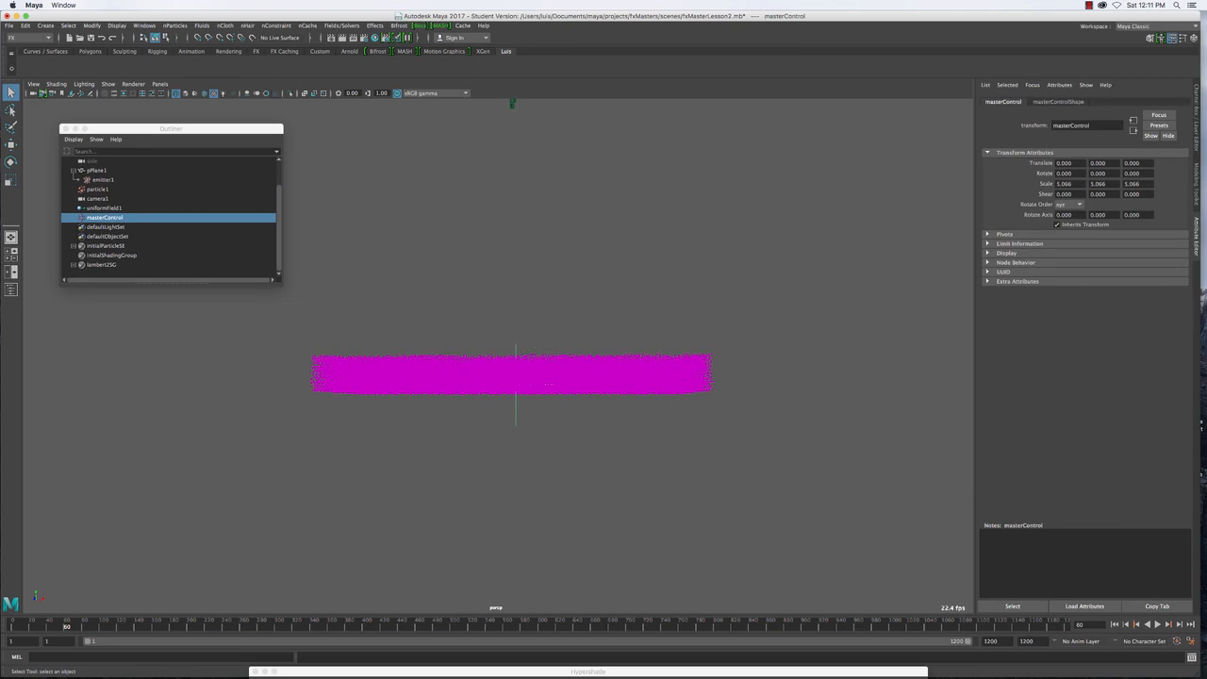
left_click(1198, 112)
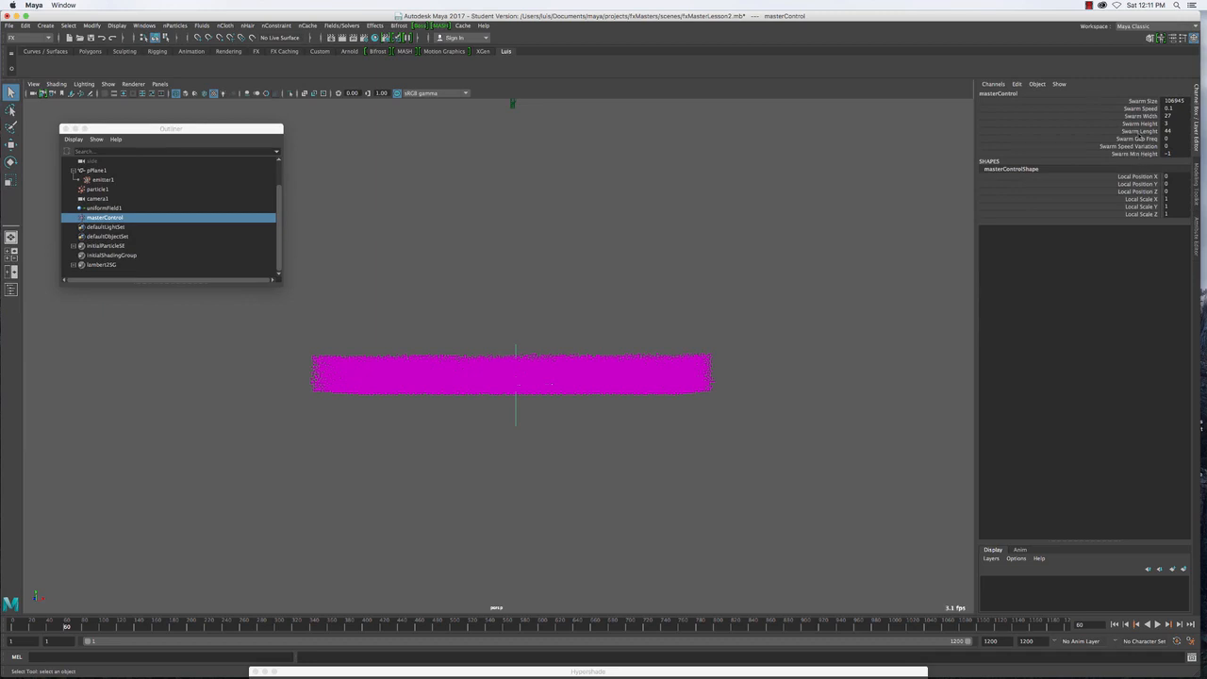
left_click(91, 27)
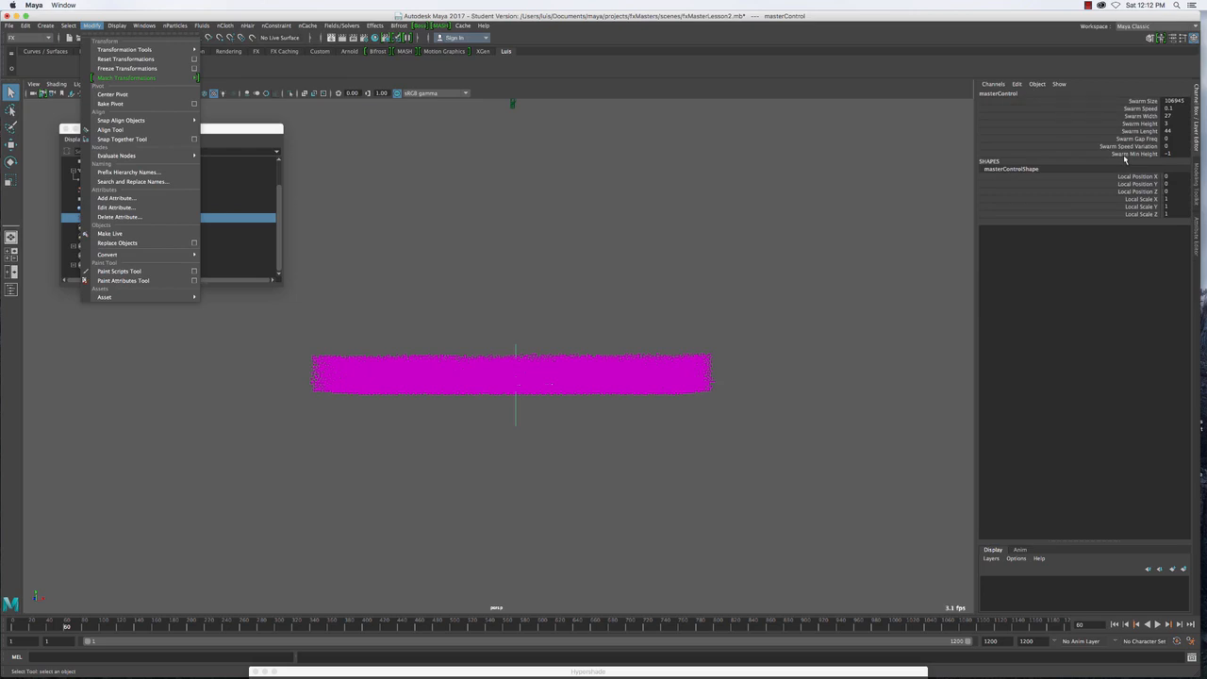
left_click(237, 129)
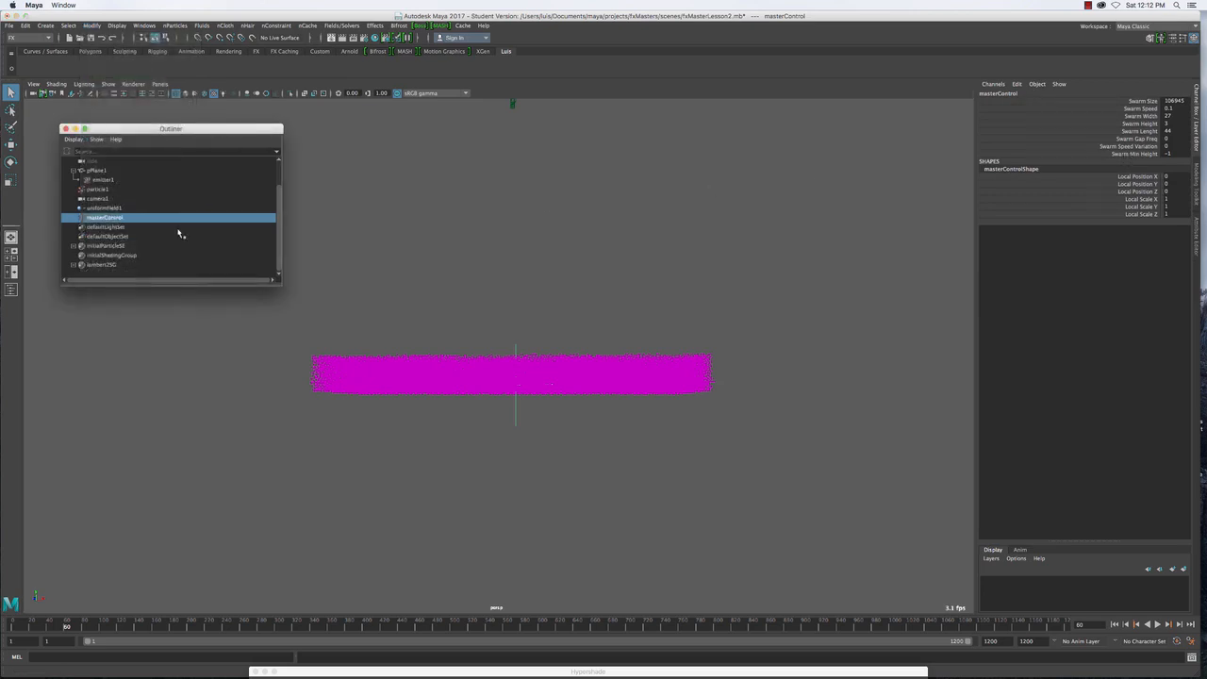
Try to multiply particleShape1's mass creation expression, rand(1,2), by a masterControl attribute
left_click(98, 190)
key("ctrl+a")
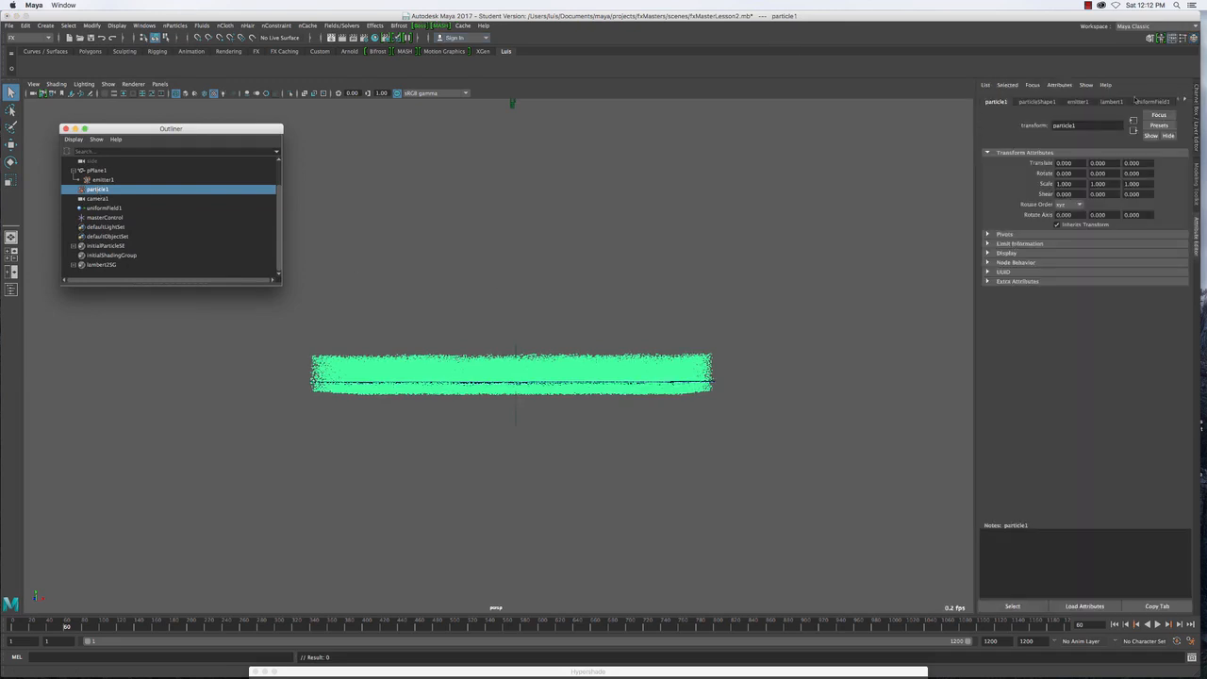
left_click(1042, 102)
scroll(1024, 363, "down", 4)
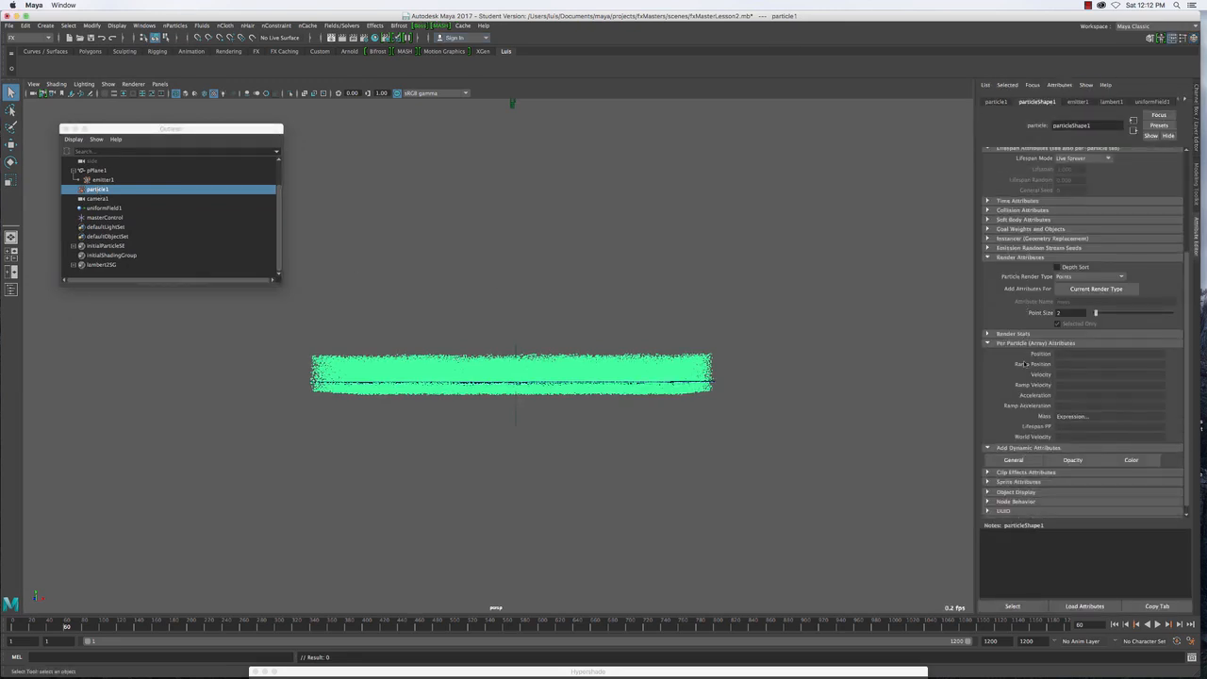
right_click(1078, 417)
left_click(1099, 421)
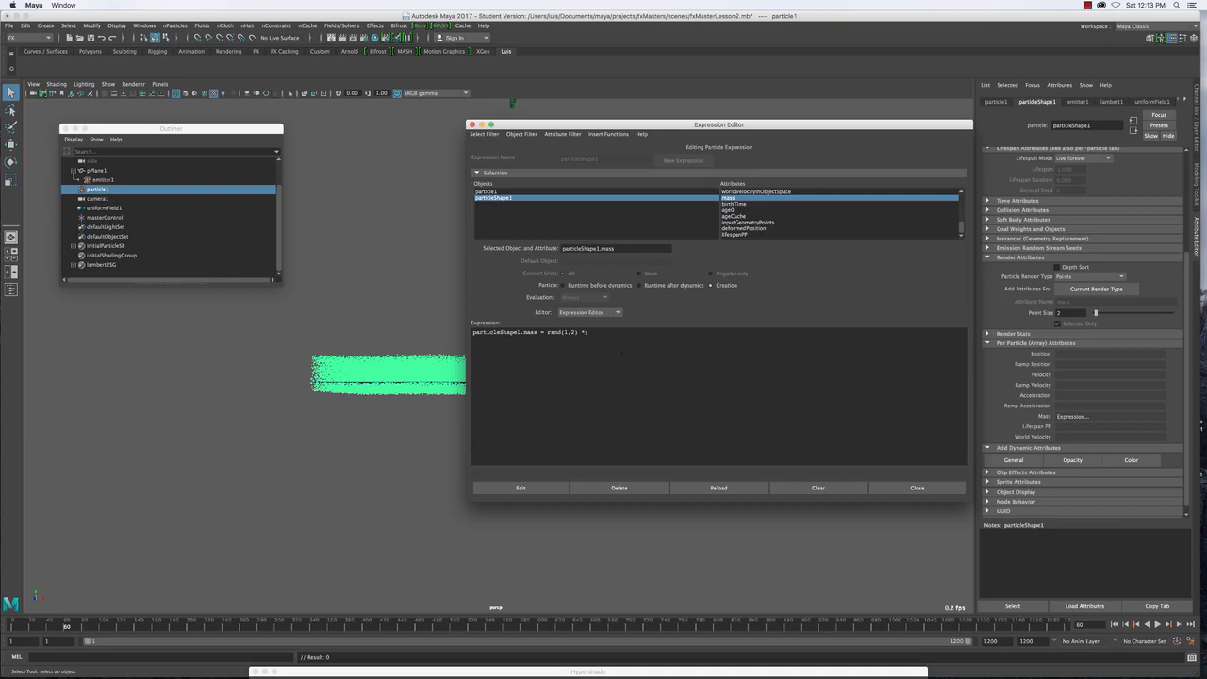
type("masterControl.")
Copy the full attribute name masterControl.swarmSpeedVariation from the Expression Editor, and close the editor
left_click(106, 217)
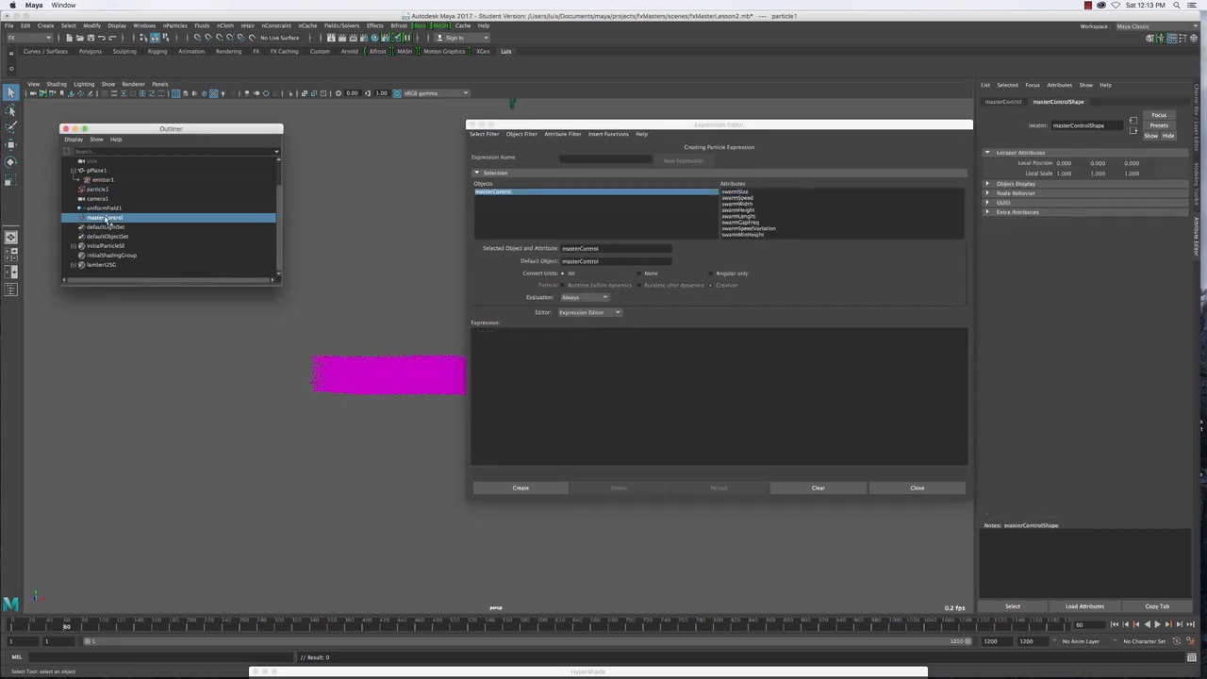
left_click(763, 229)
triple_click(630, 249)
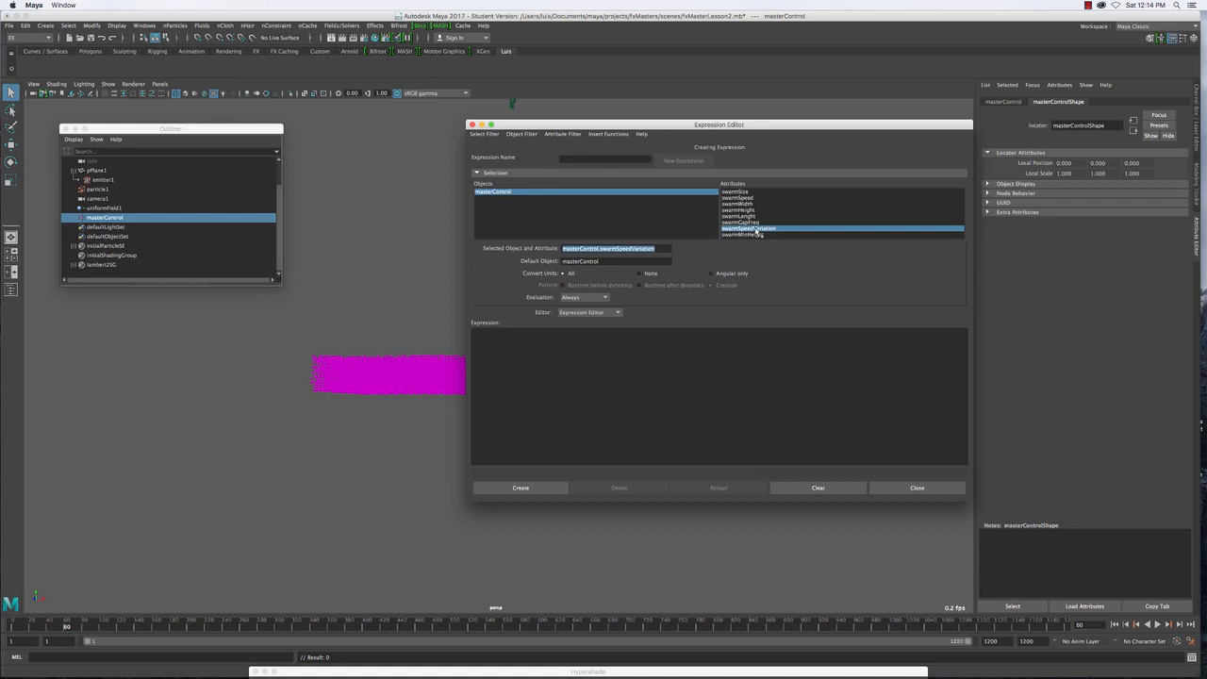
double_click(617, 249)
triple_click(616, 249)
key("super+c")
left_click(99, 190)
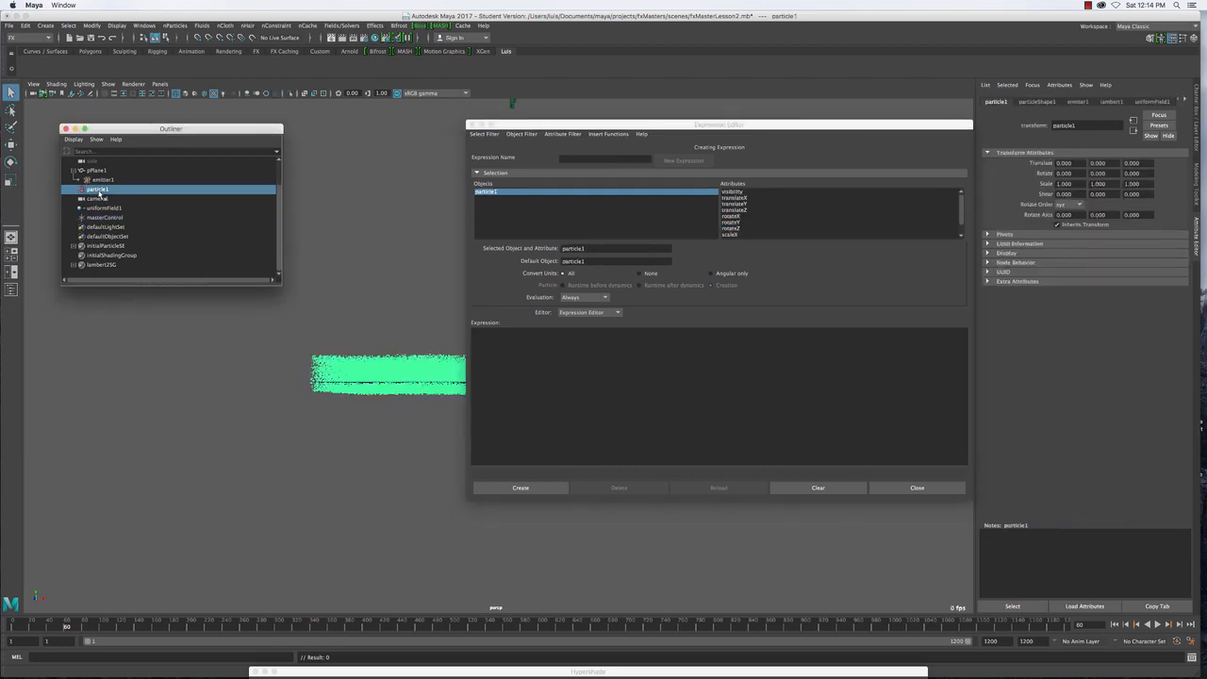
left_click(106, 247)
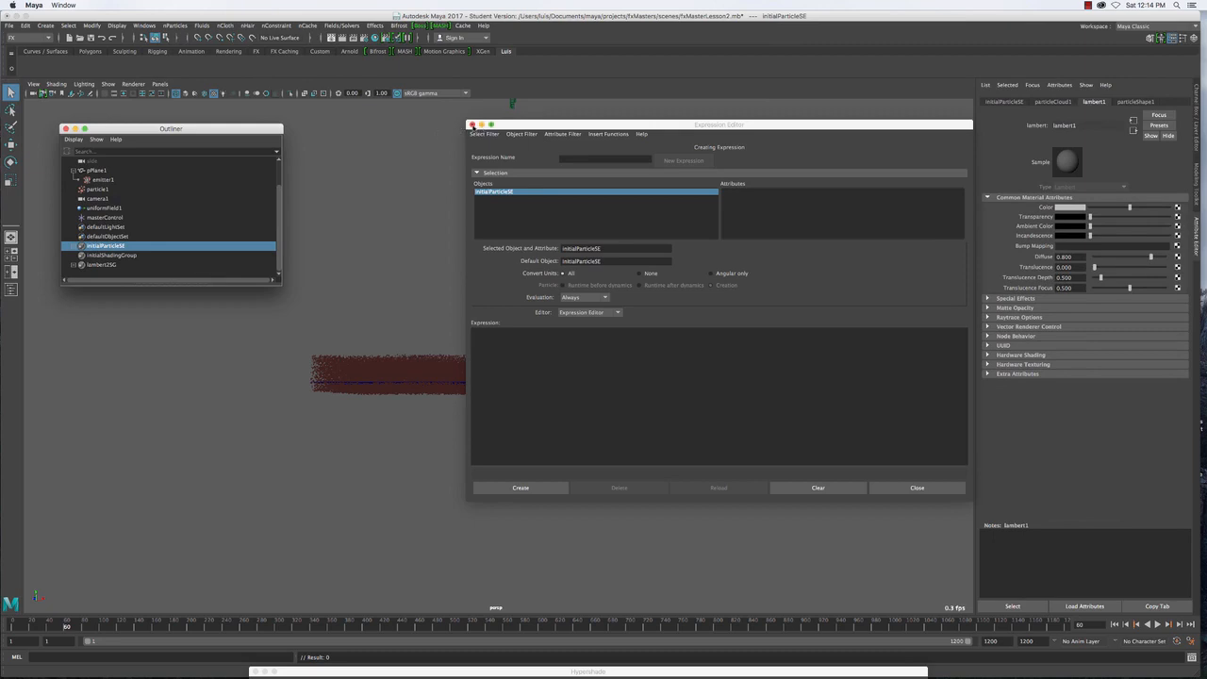
left_click(472, 125)
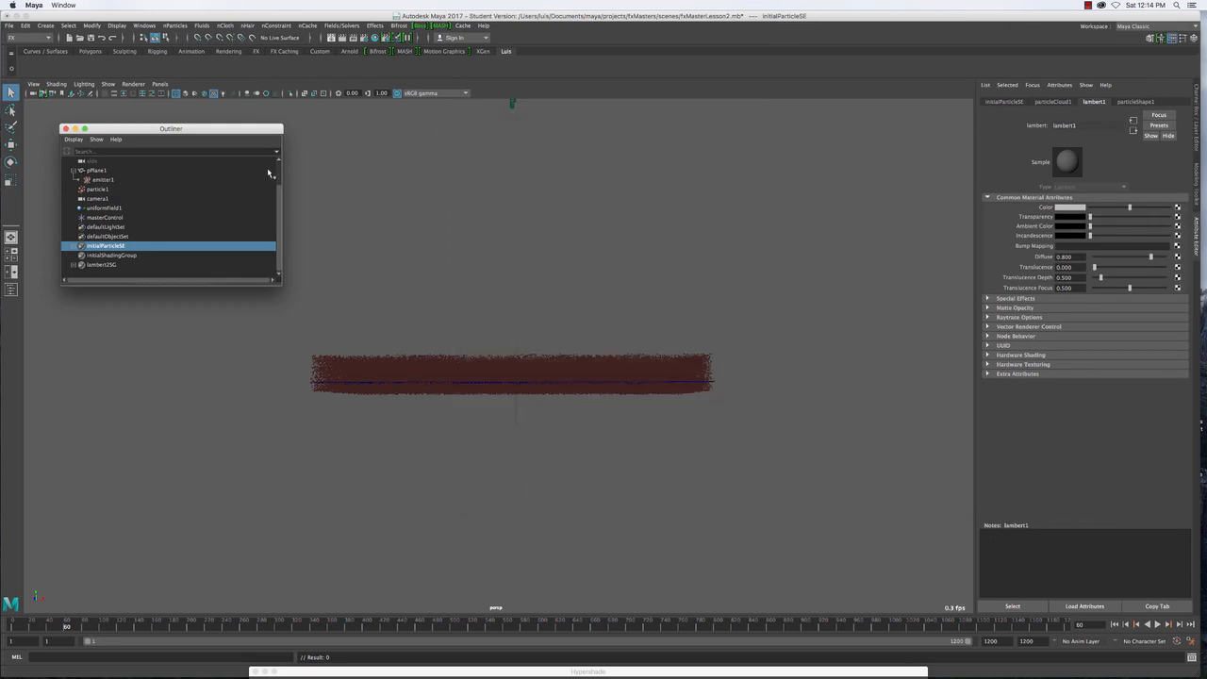
Multiply rand(1,2) in particleShape1's mass creation expression by masterControl.swarmSpeedVariation, apply the edit and close the Expression Editor
left_click(95, 190)
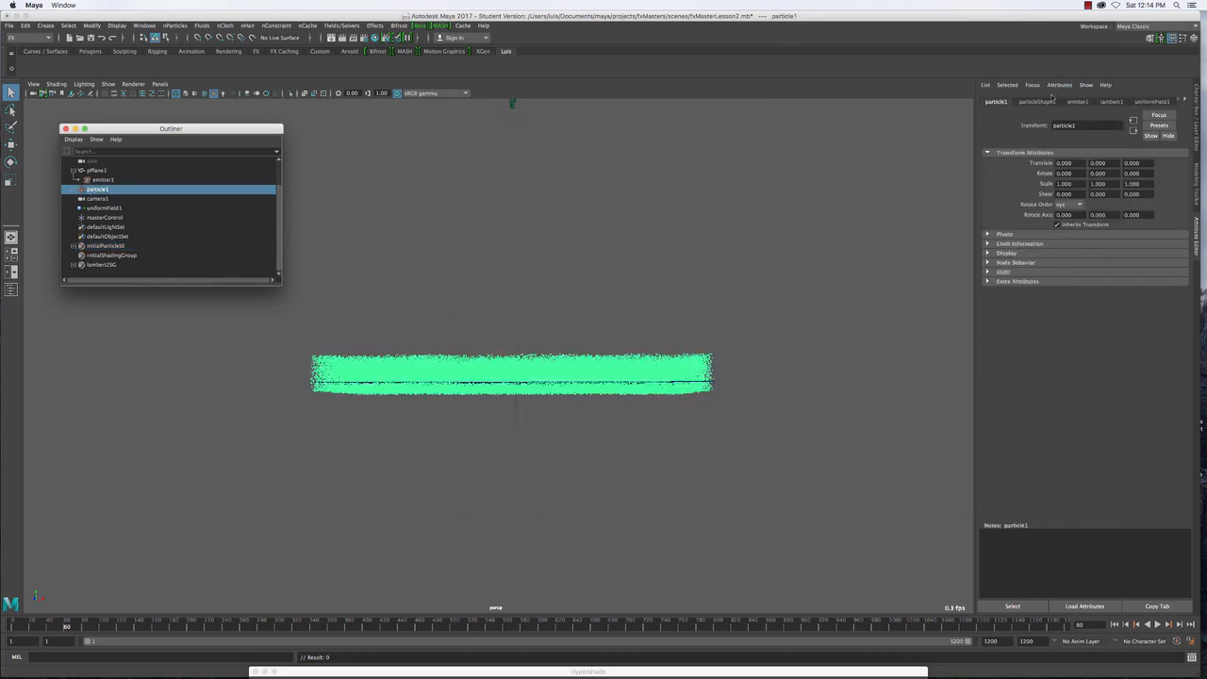
left_click(1047, 102)
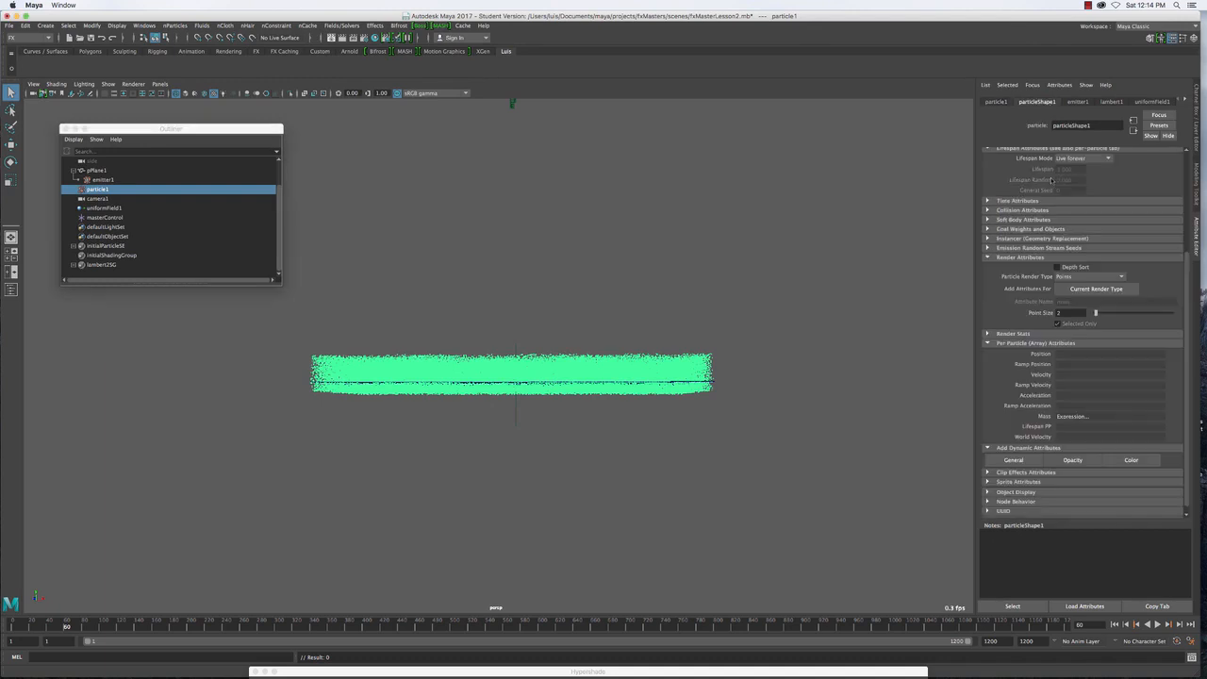
right_click(1067, 417)
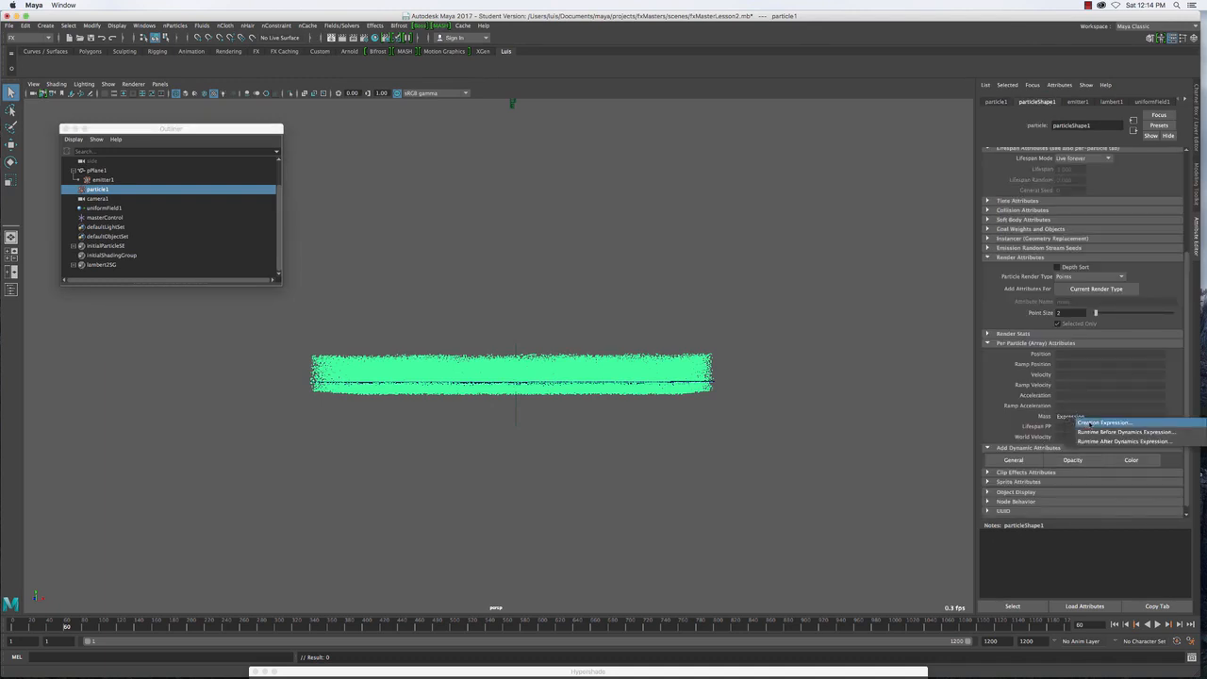
left_click(1090, 423)
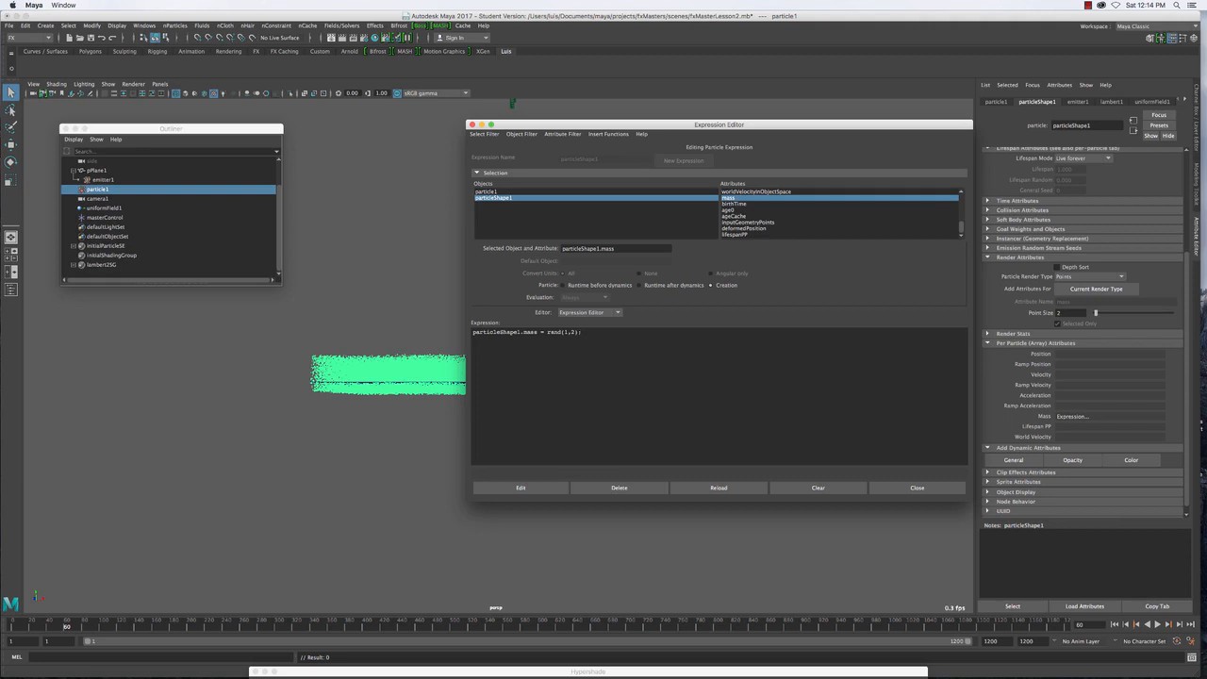
key("super+v")
left_click(546, 486)
left_click(923, 488)
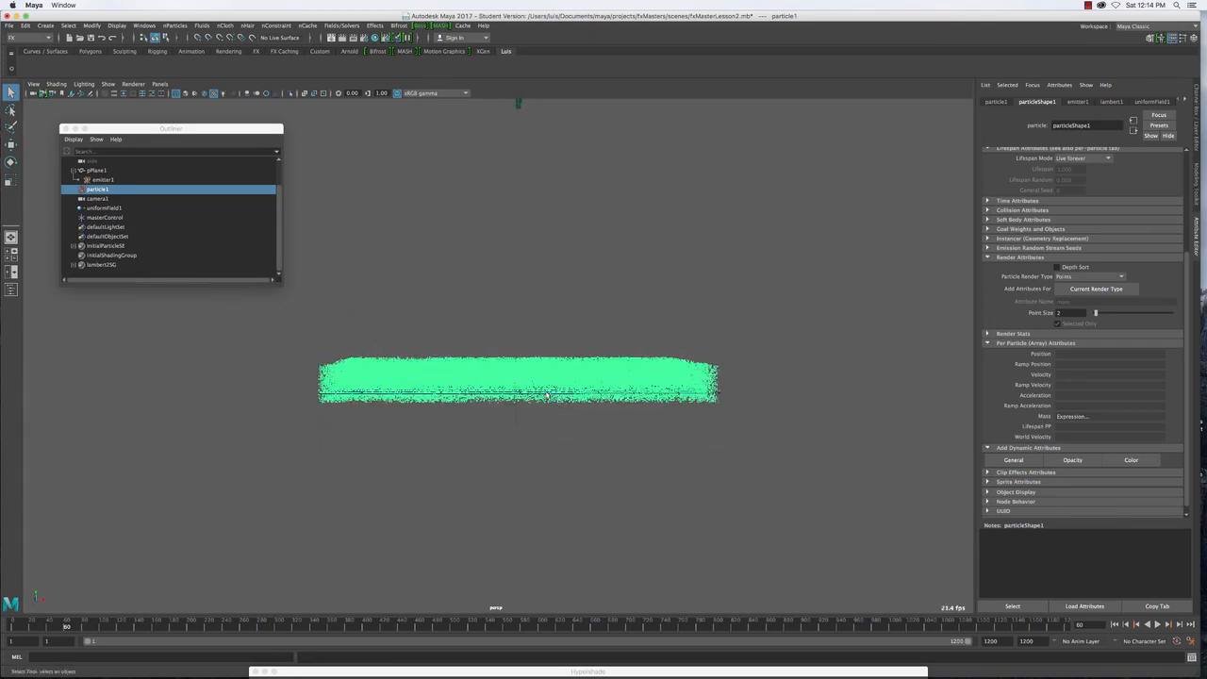
Select the masterControl locator in the viewport and display its Swarm Speed Variation channel
left_click(522, 348)
left_click_drag(525, 350, 542, 400, "alt")
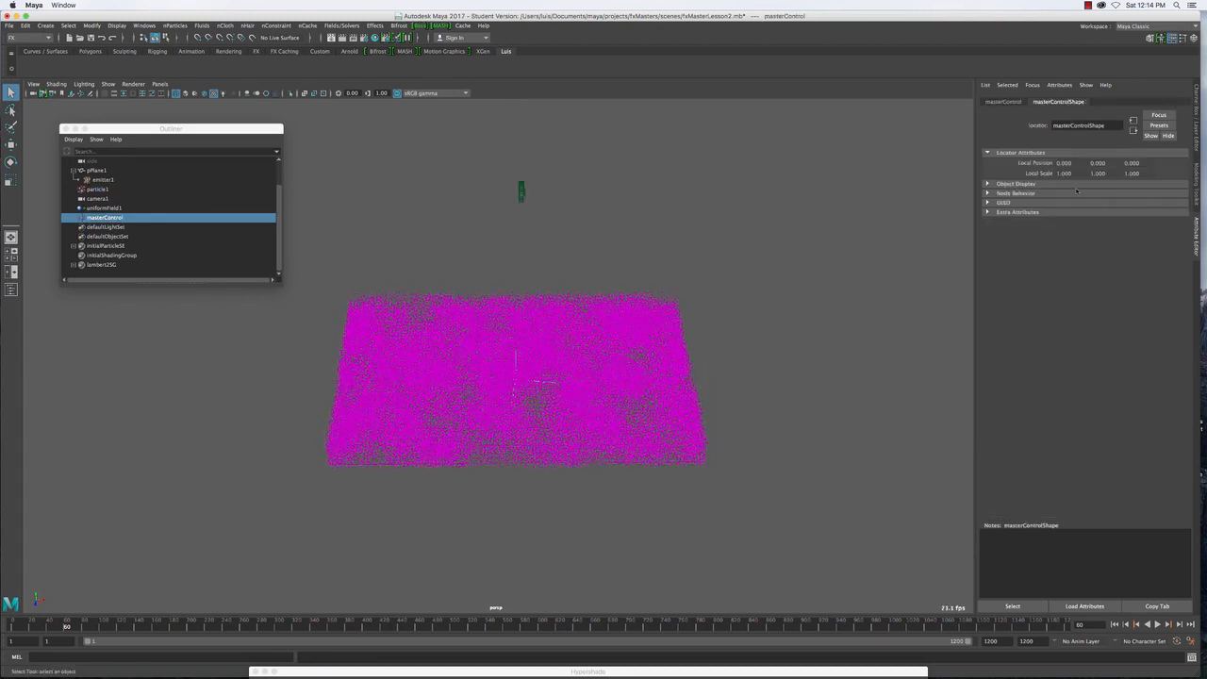
left_click(1194, 133)
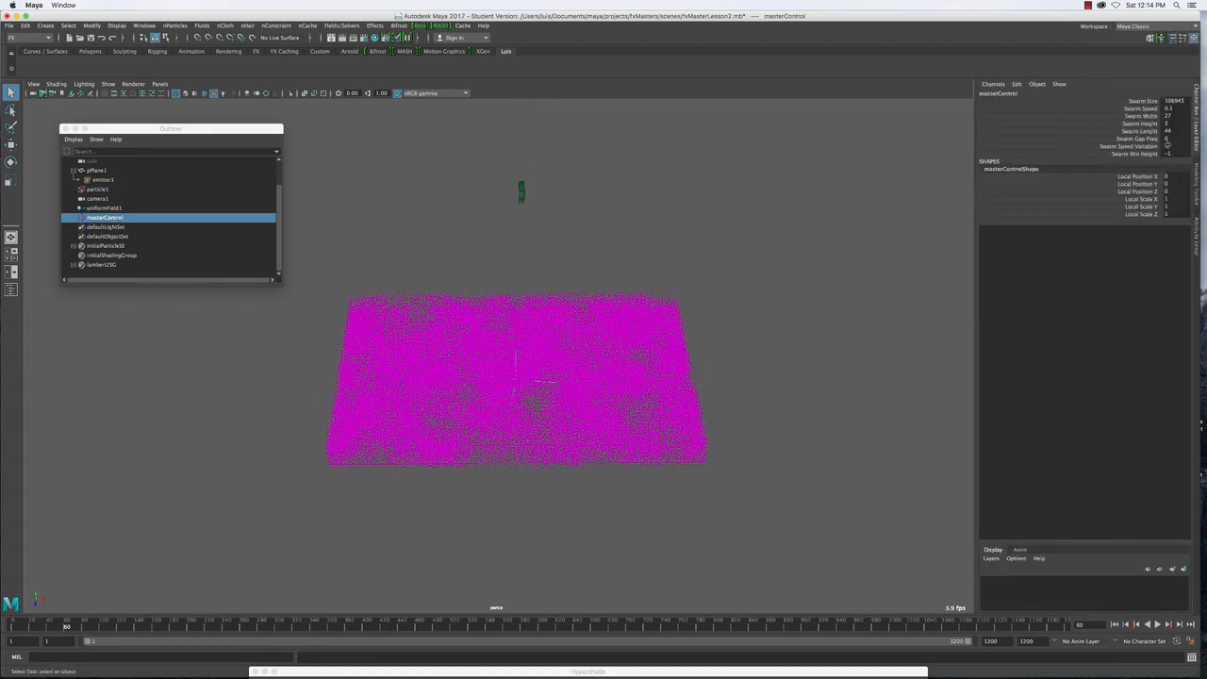
Look through camera1 and hide polygon objects in the viewport
left_click_drag(788, 298, 790, 325, "alt")
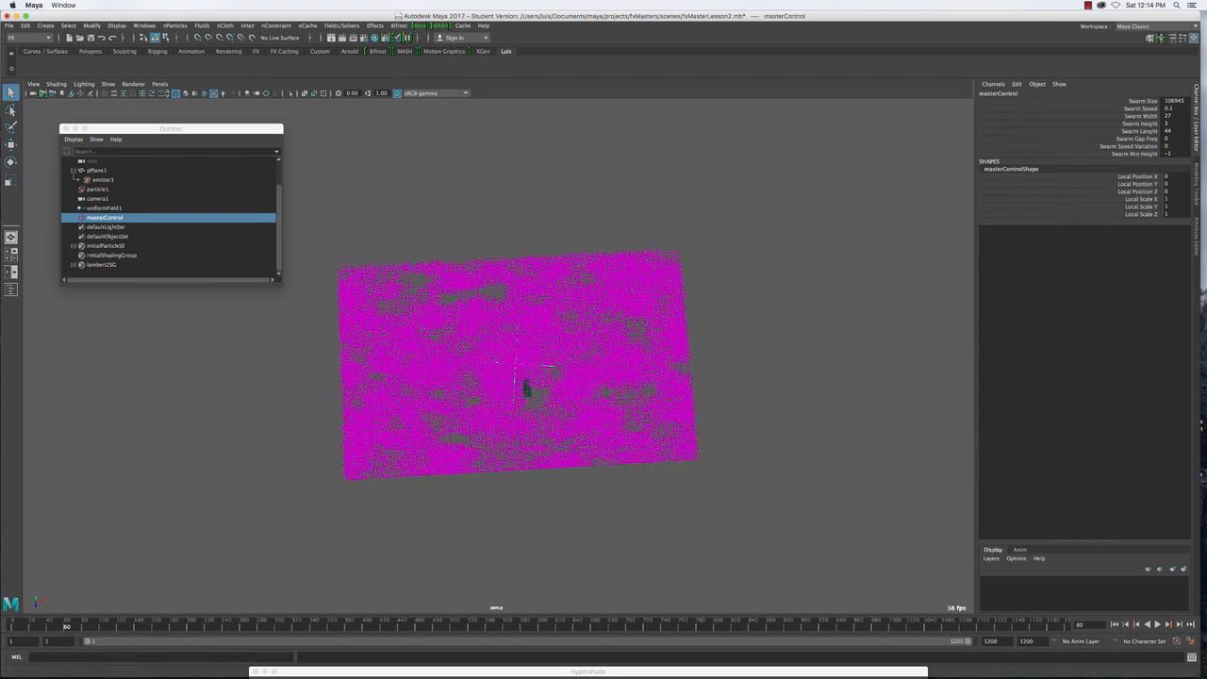
left_click(159, 84)
mouse_move(186, 95)
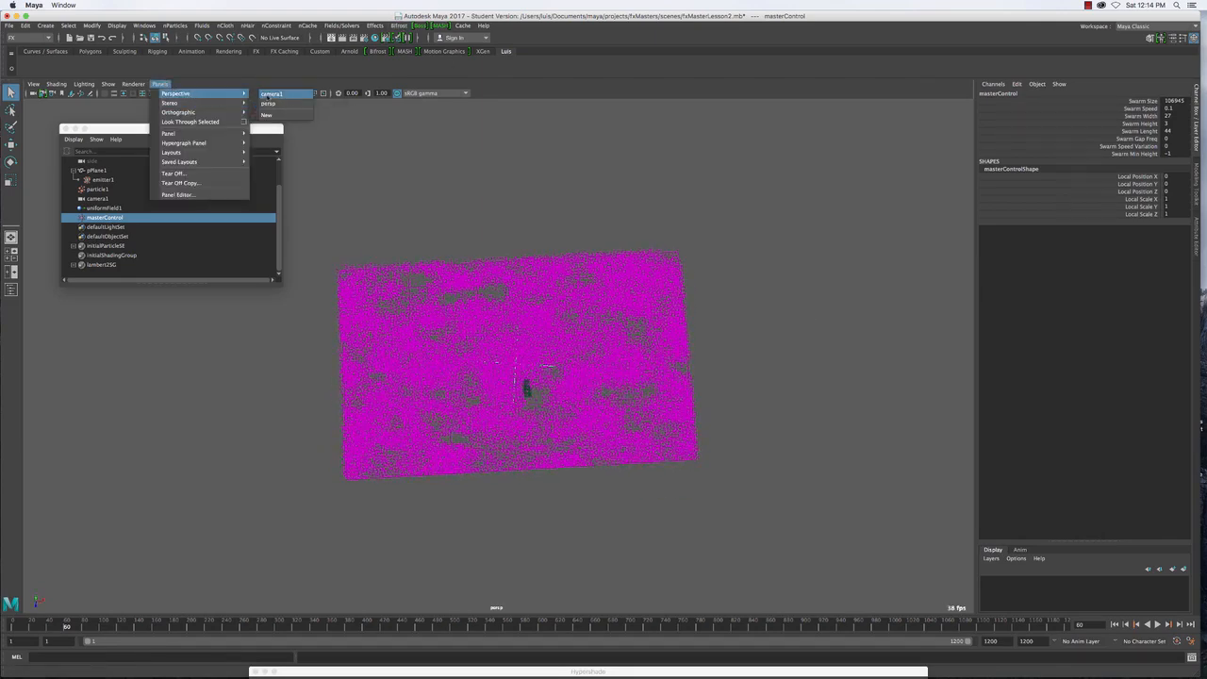
left_click(271, 95)
left_click(107, 84)
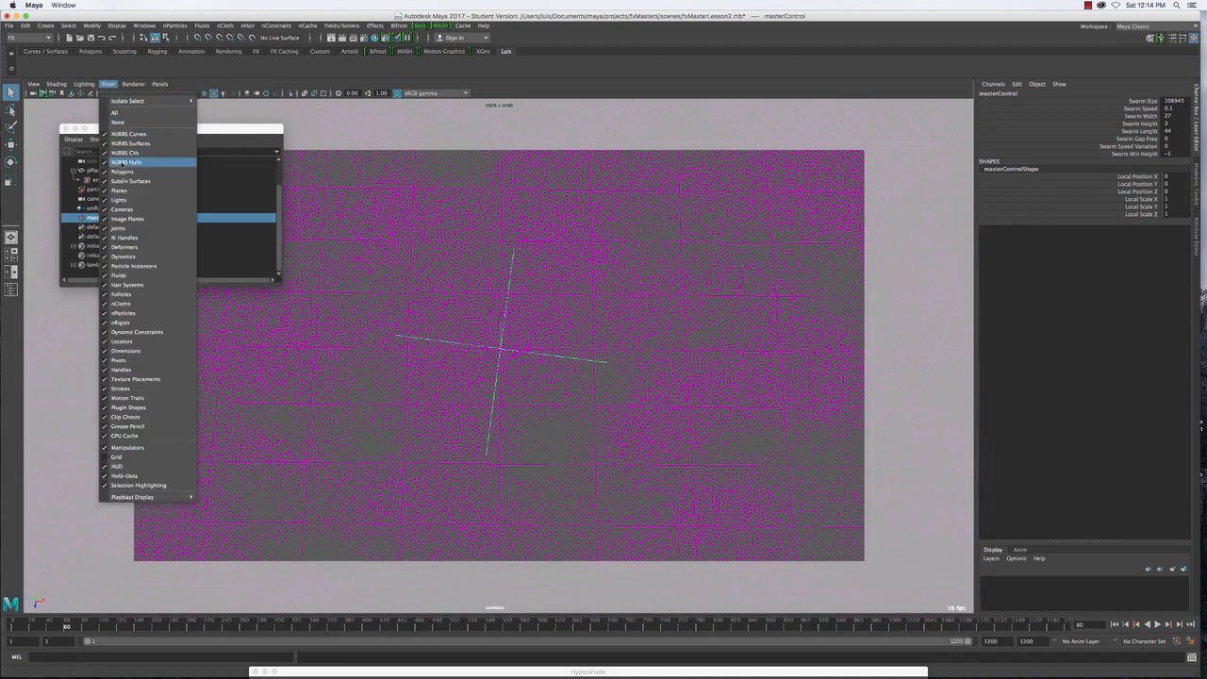
left_click(123, 172)
Select the particles and play the simulation from frame 1 through camera1 to examine their motion
left_click(566, 215)
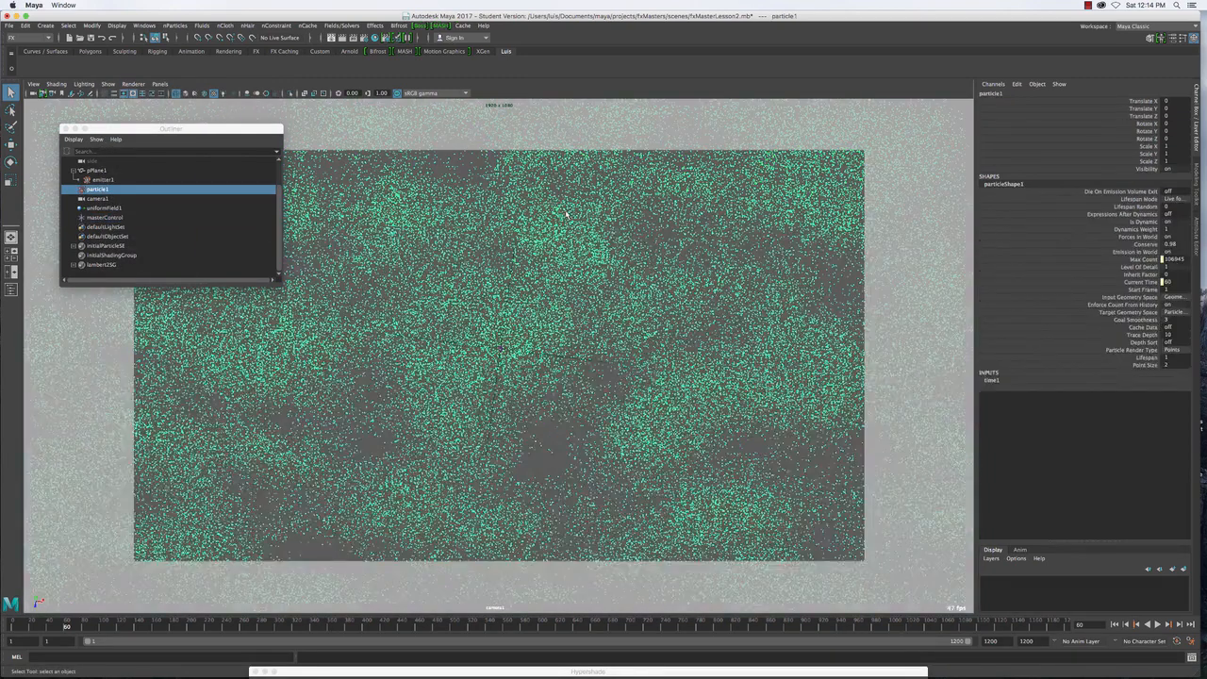
left_click(1117, 626)
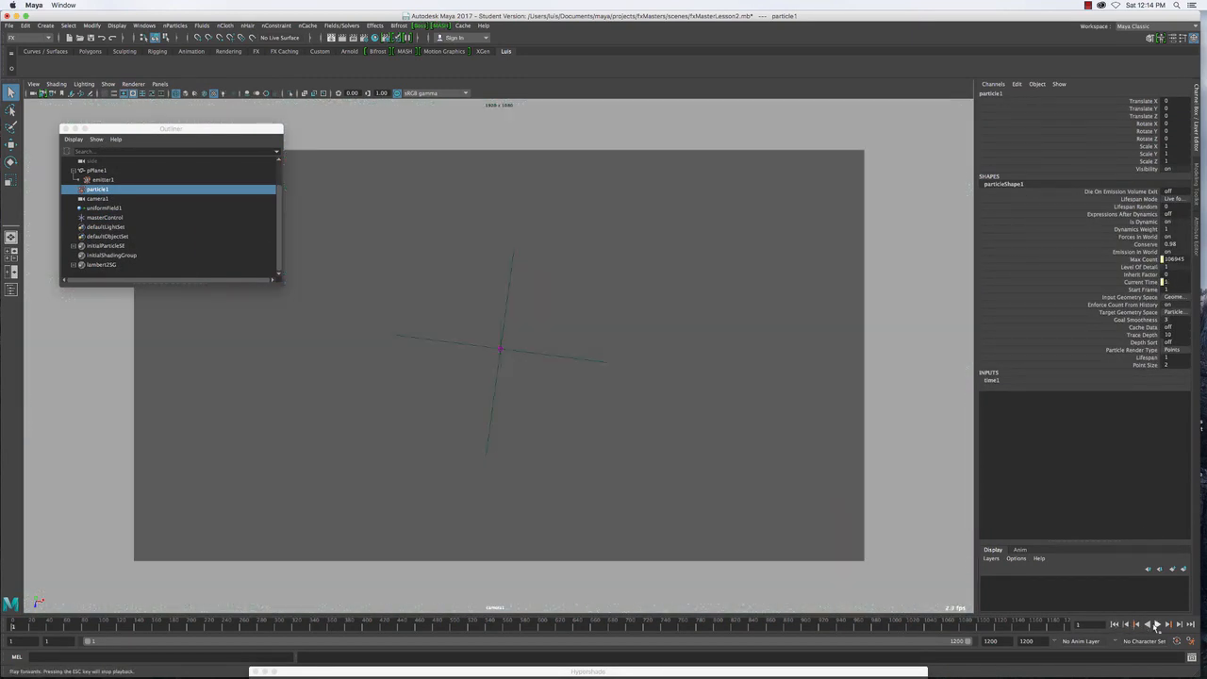
left_click(1156, 626)
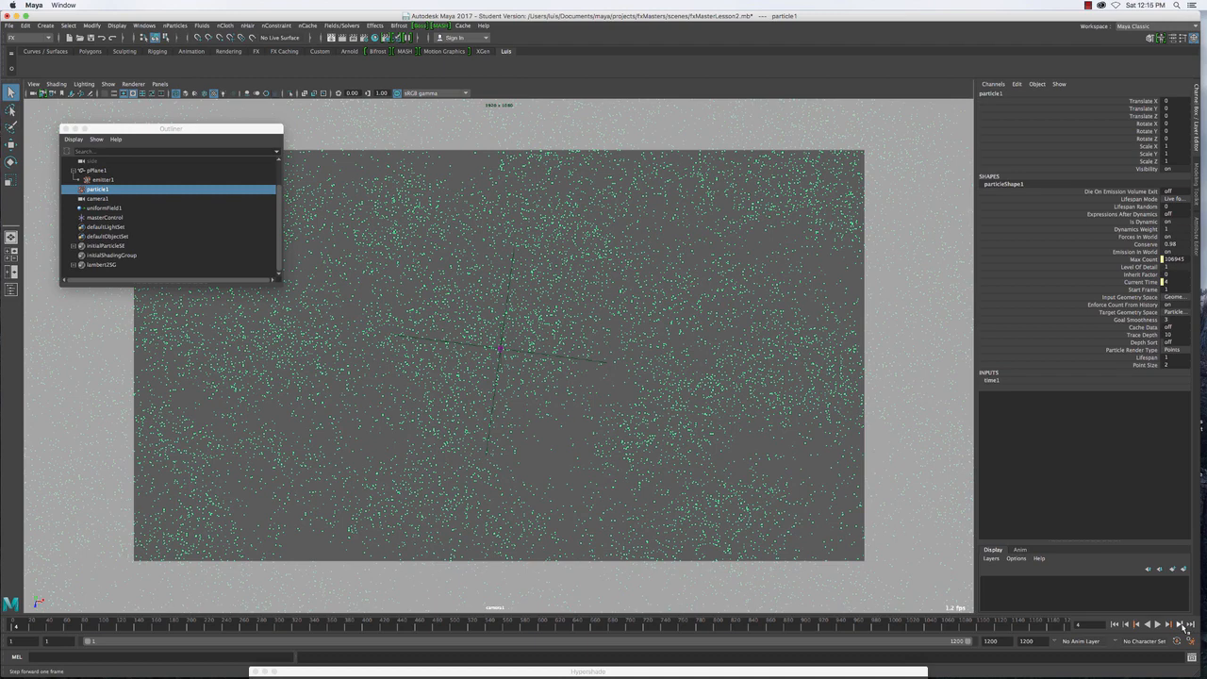
Set masterControl's Swarm Speed Variation to 1 and play the simulation through camera1
left_click(1180, 624)
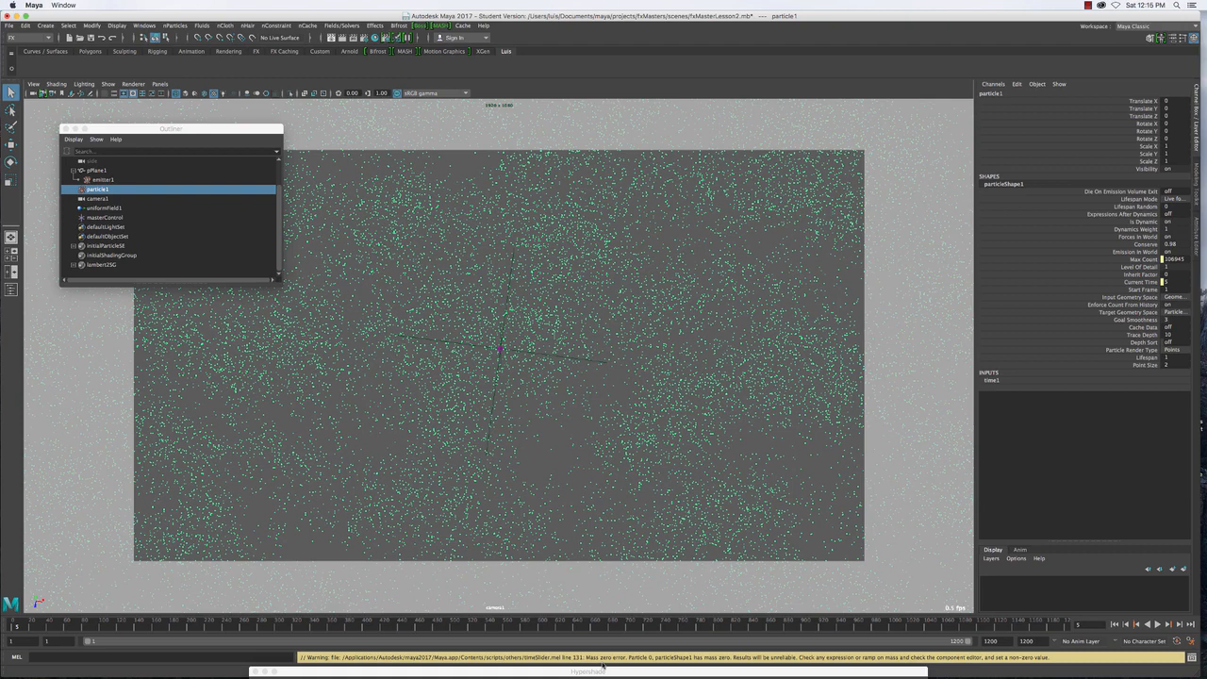
left_click_drag(662, 658, 687, 658)
left_click(539, 356)
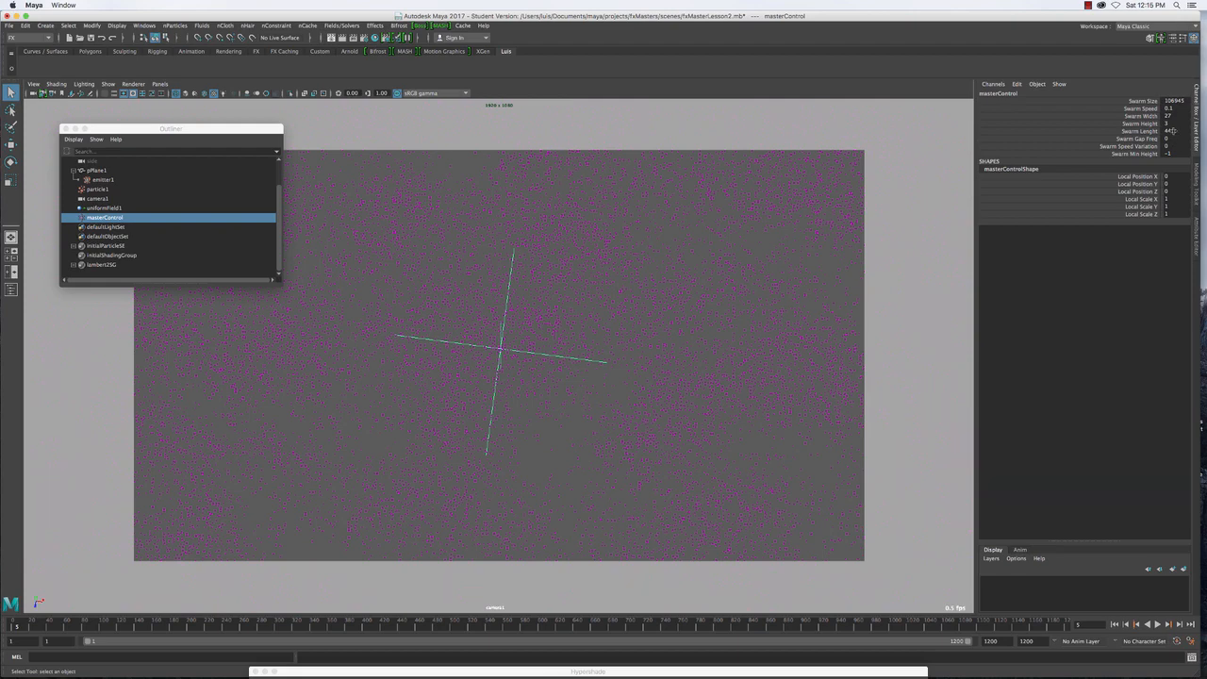
double_click(1170, 146)
type("1")
key("Return")
left_click(1157, 624)
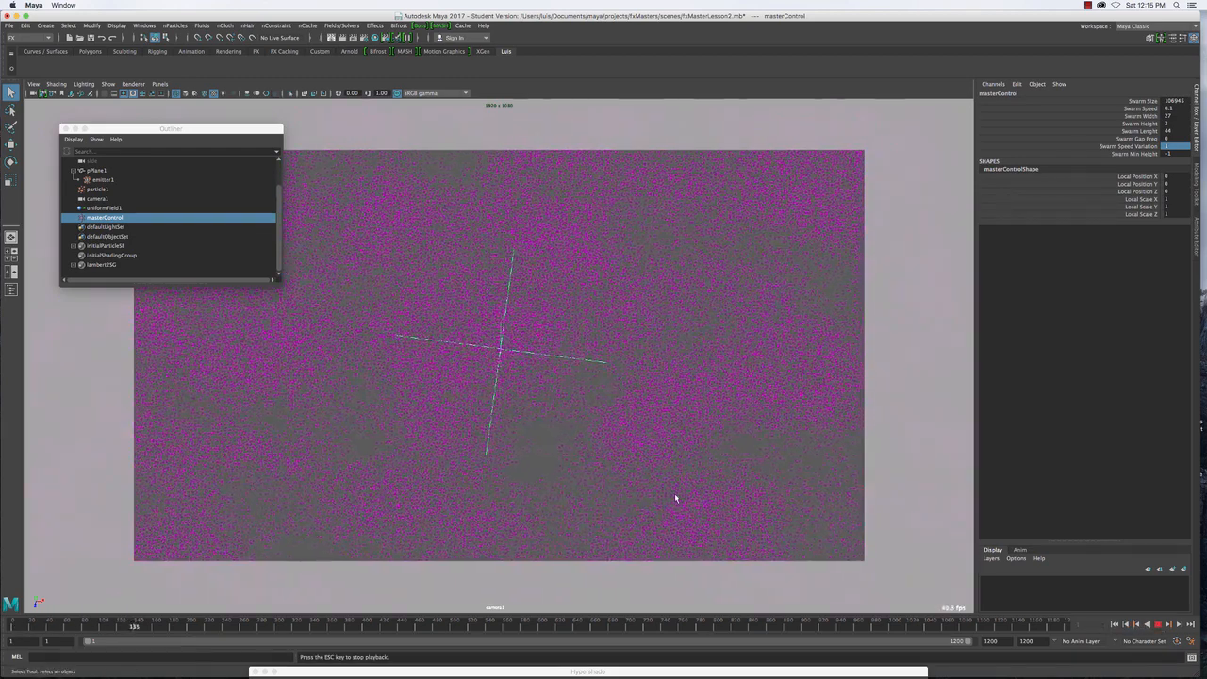
key("Escape")
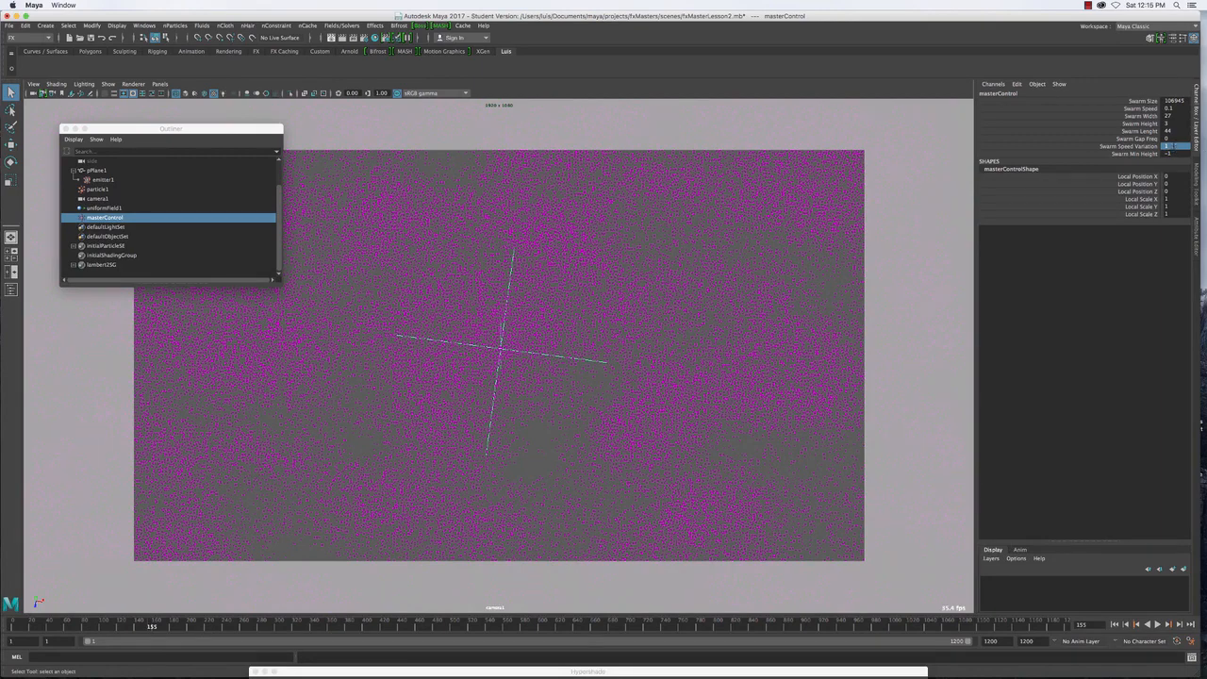
Set masterControl's Swarm Speed Variation to 10 and play the simulation from frame 1 with the particles selected
left_click(1170, 146)
key("Return")
left_click(809, 428)
left_click(1115, 624)
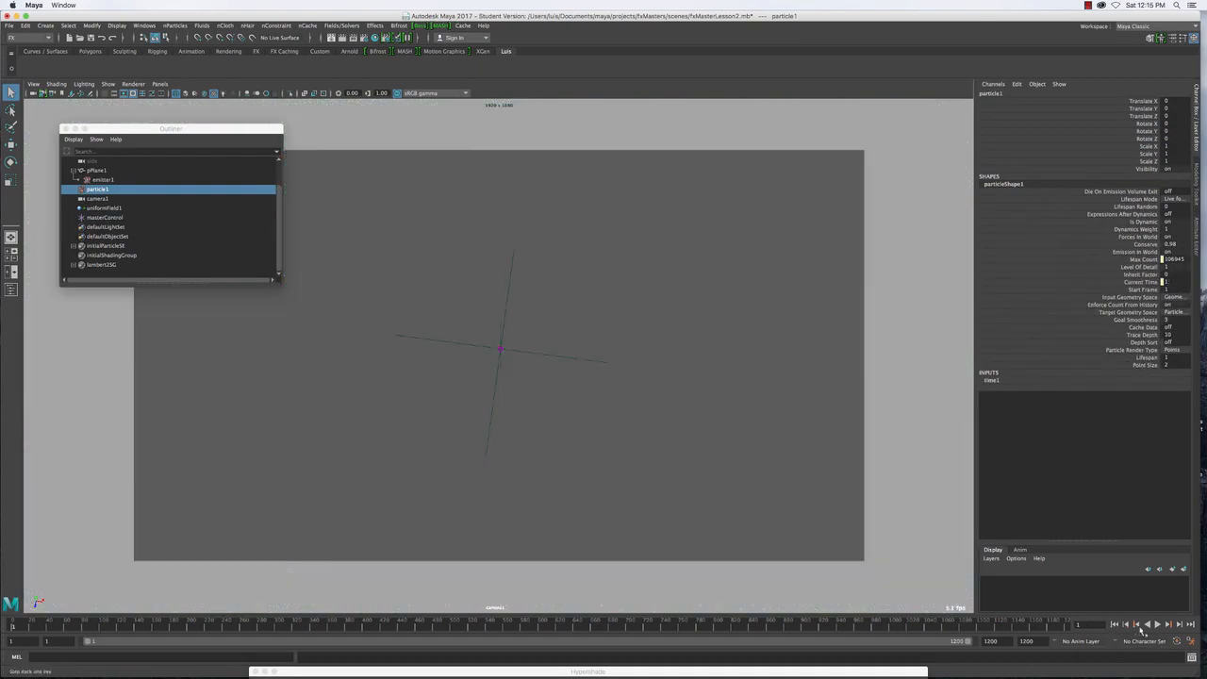
left_click(1158, 624)
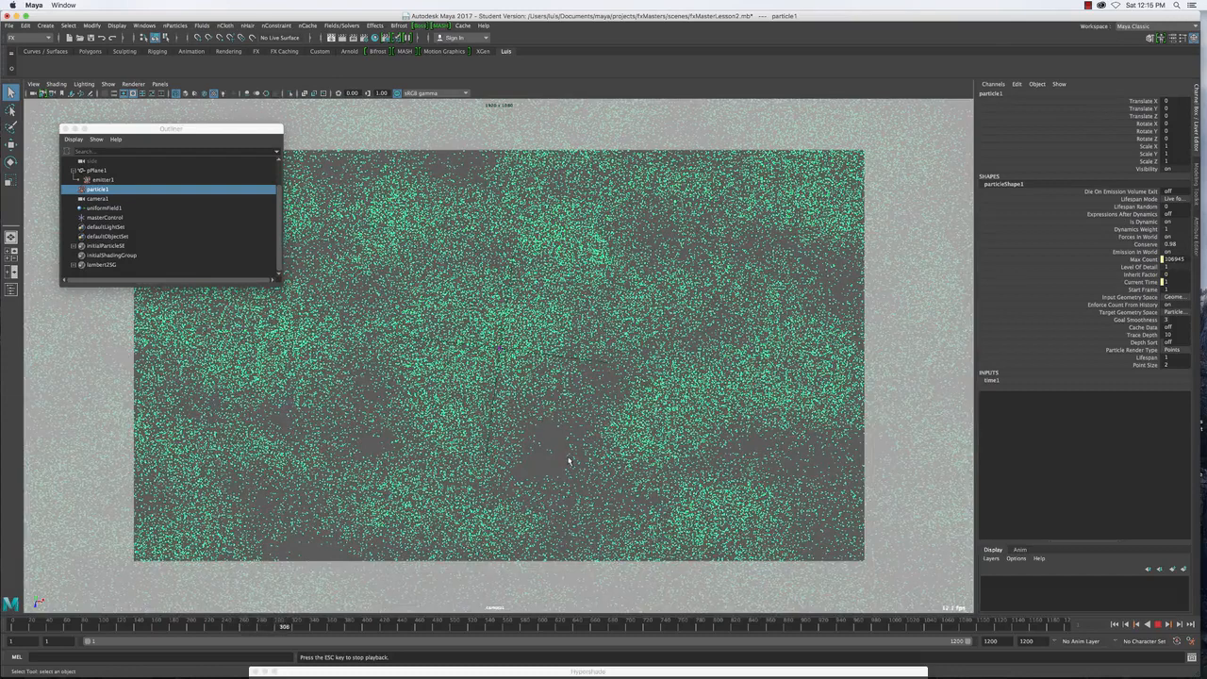
key("Escape")
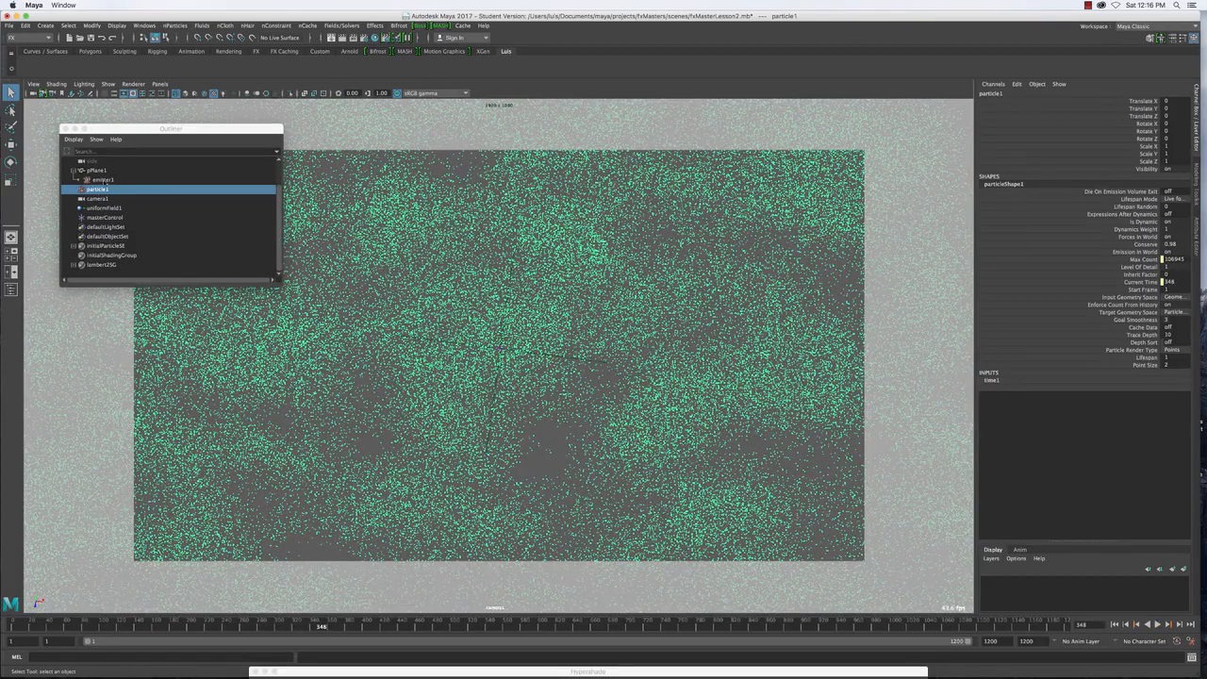
Set masterControl's Swarm Speed Variation to 0 and replay the simulation from frame 1
left_click(104, 208)
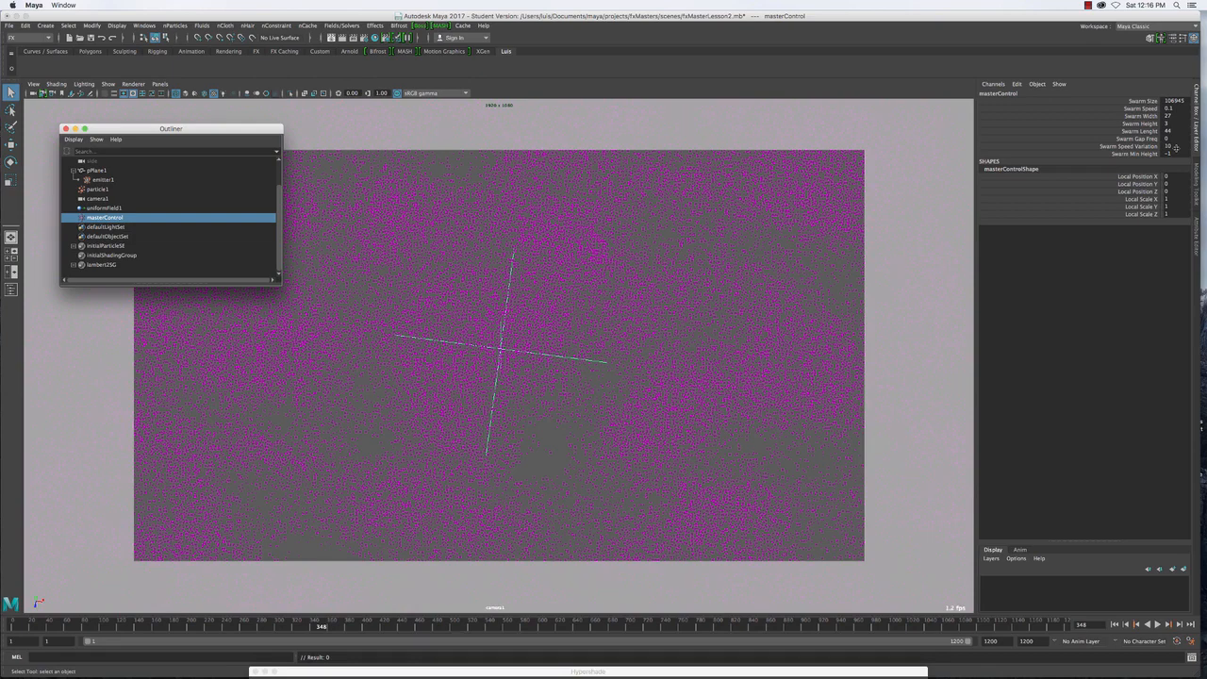
left_click(1169, 146)
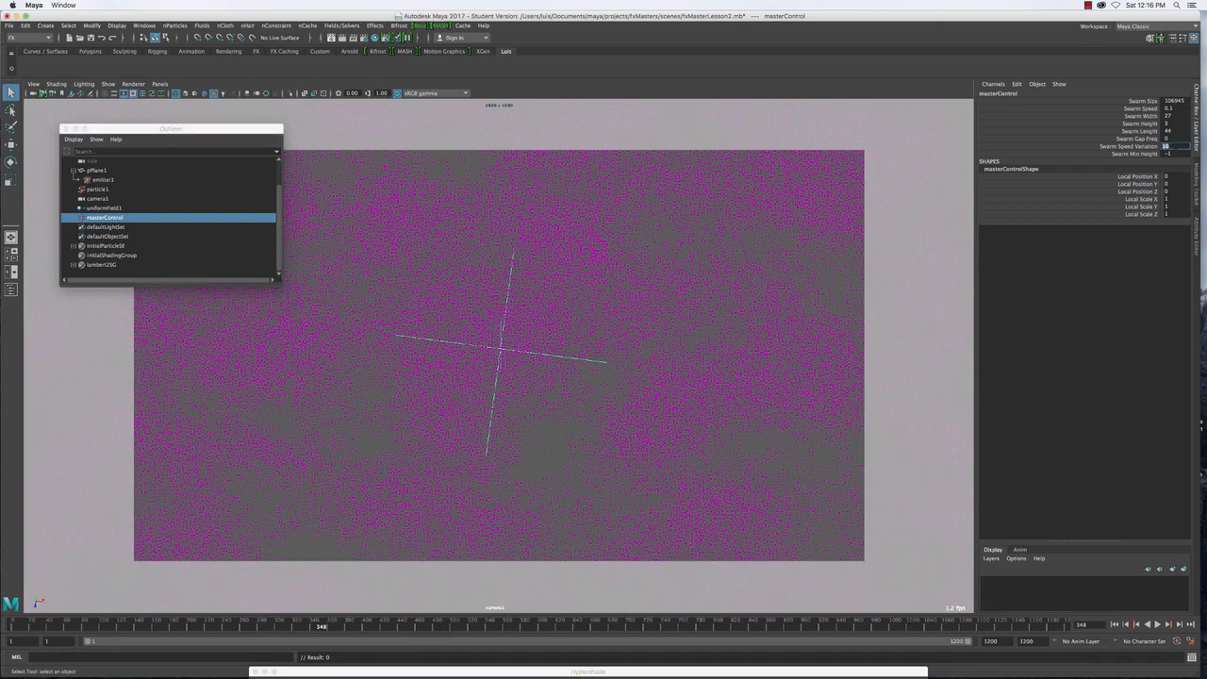
type("1")
key("Return")
left_click(1170, 146)
key("Return")
left_click(1115, 624)
left_click(1158, 624)
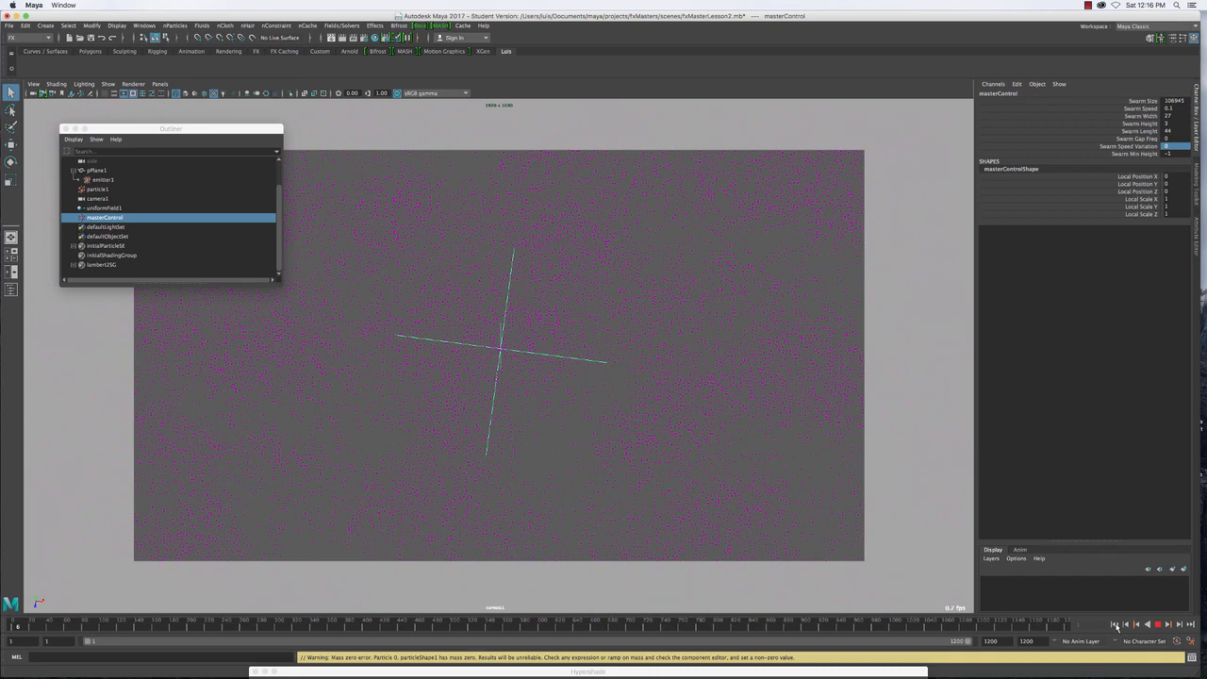
left_click(1116, 624)
left_click(377, 224)
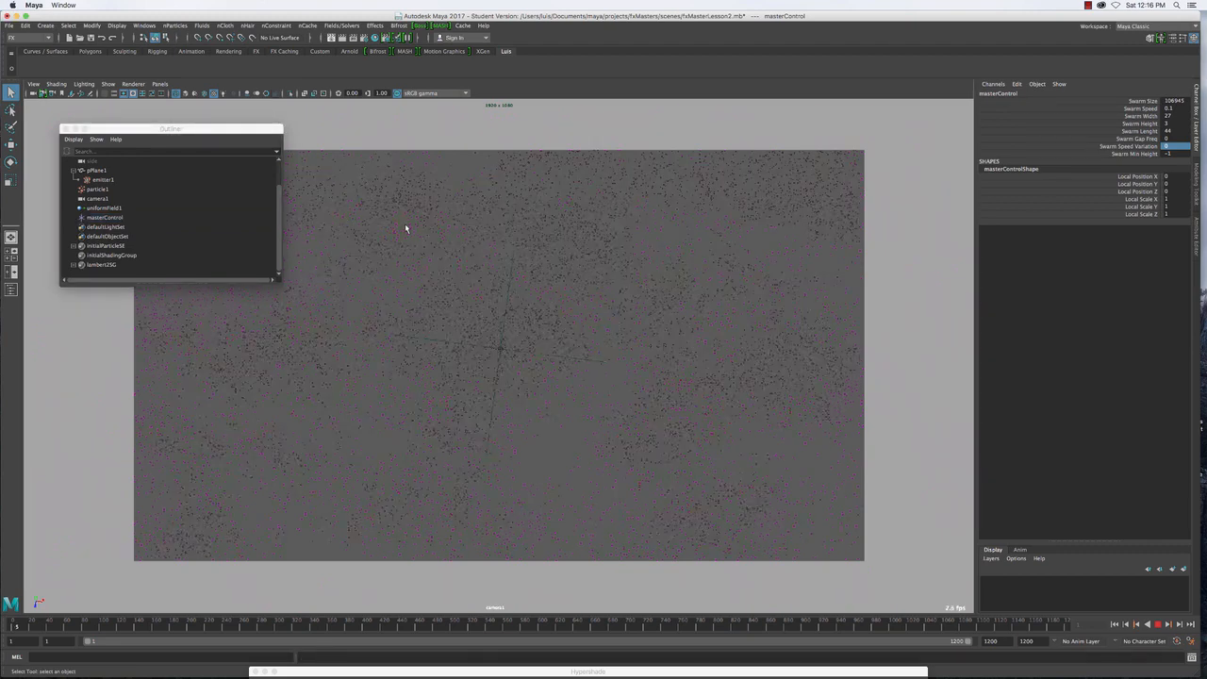
Edit masterControl's swarmSpeedVariation attribute so that it has a minimum value of 1
left_click(104, 218)
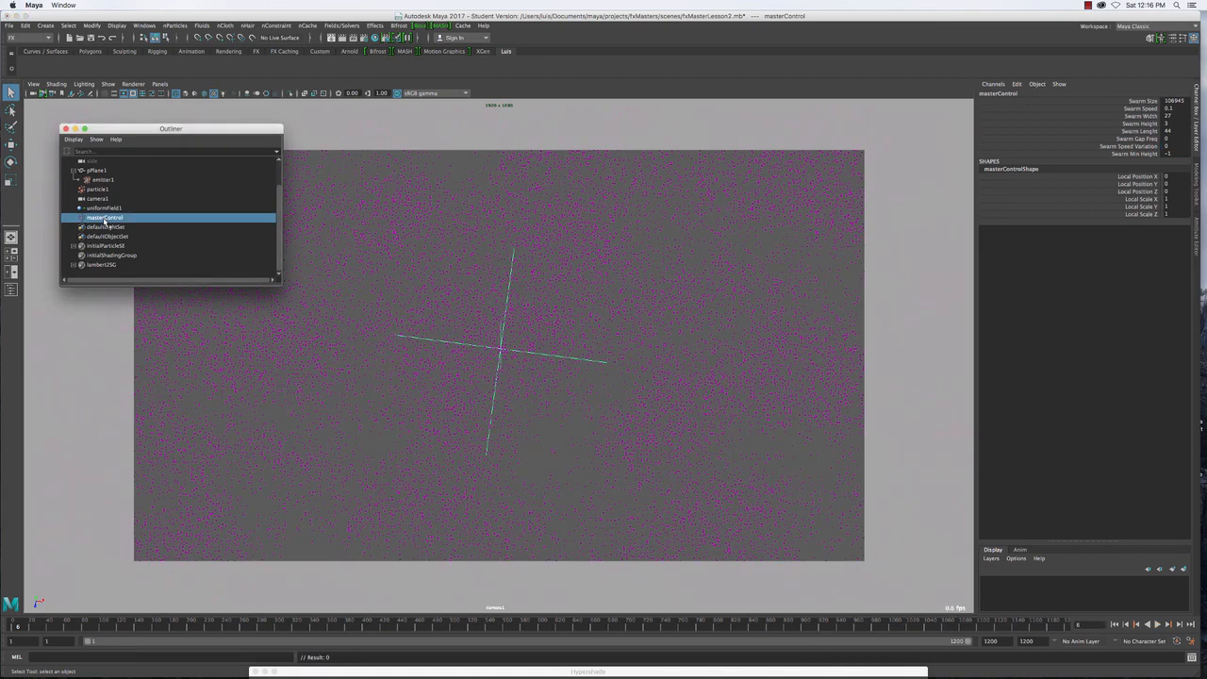
left_click(91, 26)
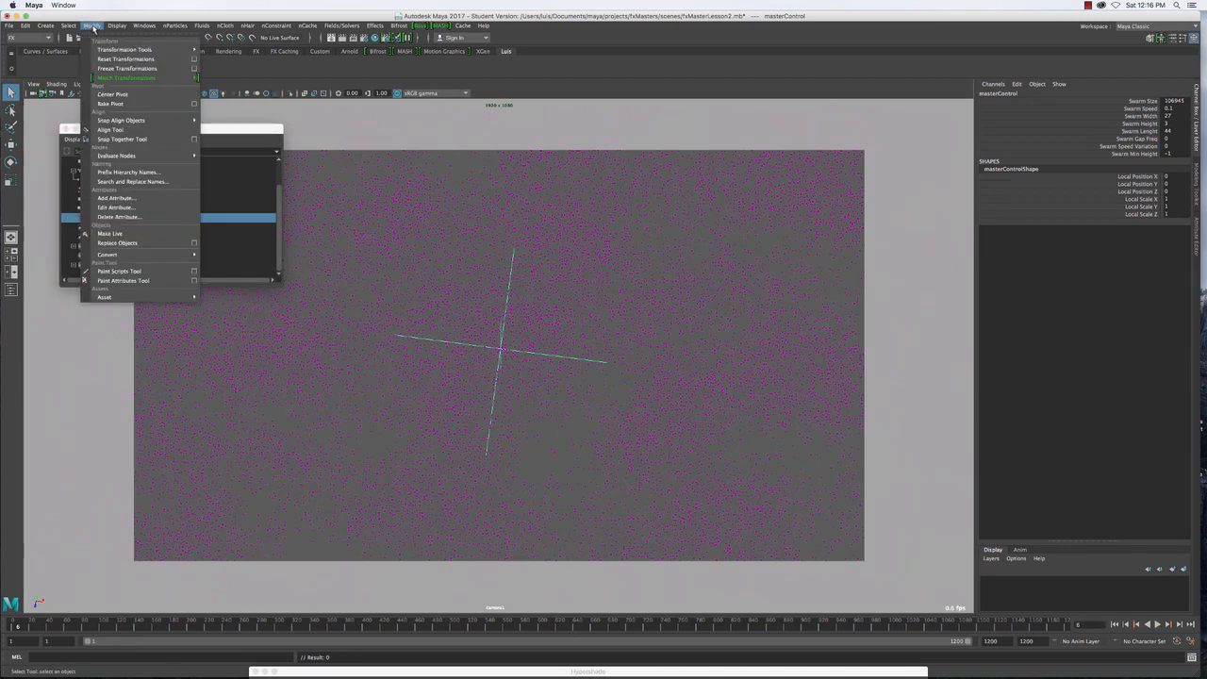
left_click(116, 207)
left_click(488, 308)
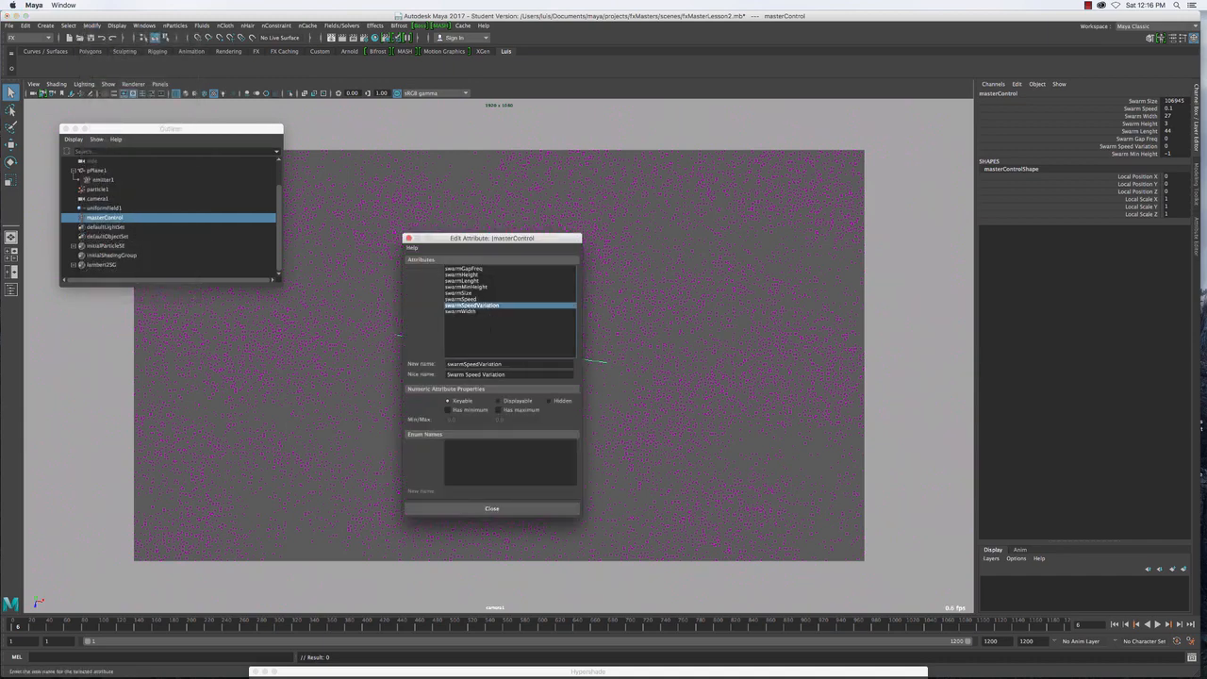
left_click(478, 410)
left_click(458, 420)
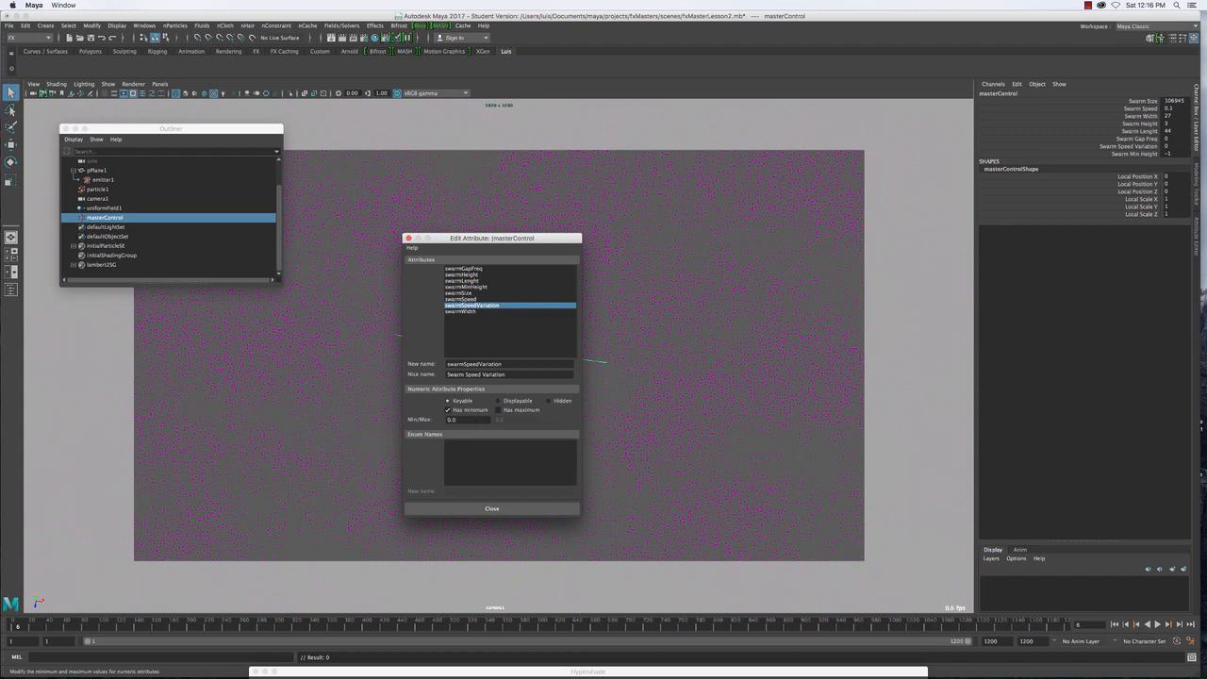
double_click(453, 420)
type("1")
double_click(452, 419)
type("1")
Re-enter the swarmSpeedVariation minimum as 1.0, leave it without a maximum limit and close the Edit Attribute window
left_click(511, 411)
left_click(500, 419)
type("1")
double_click(452, 420)
type("1.0")
left_click(499, 410)
left_click(510, 510)
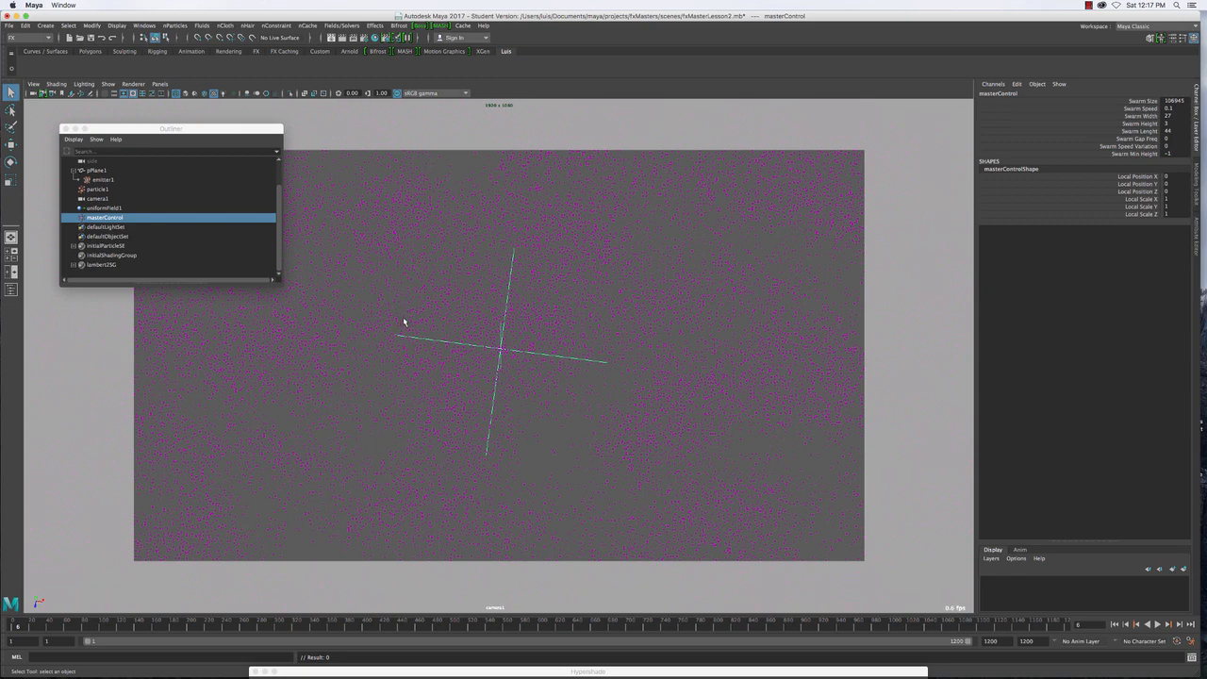
Enter 1 and 0 in turn for masterControl's Swarm Speed Variation to test the attribute's minimum limit
left_click(118, 220)
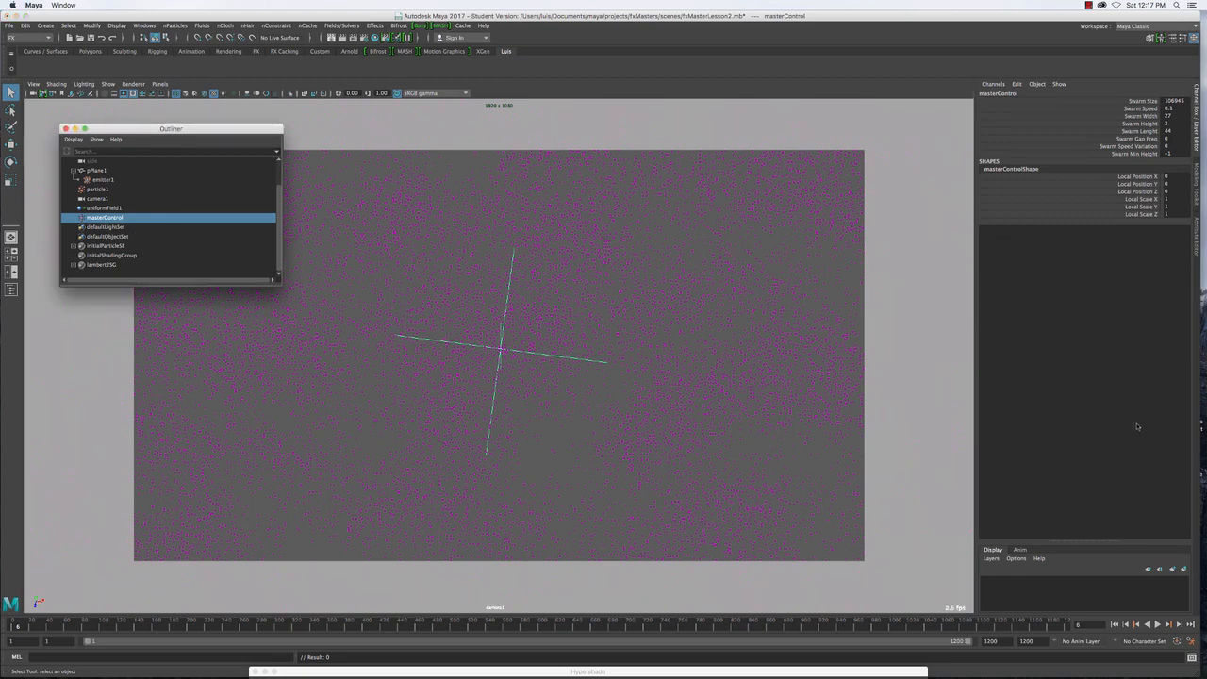
left_click(1179, 146)
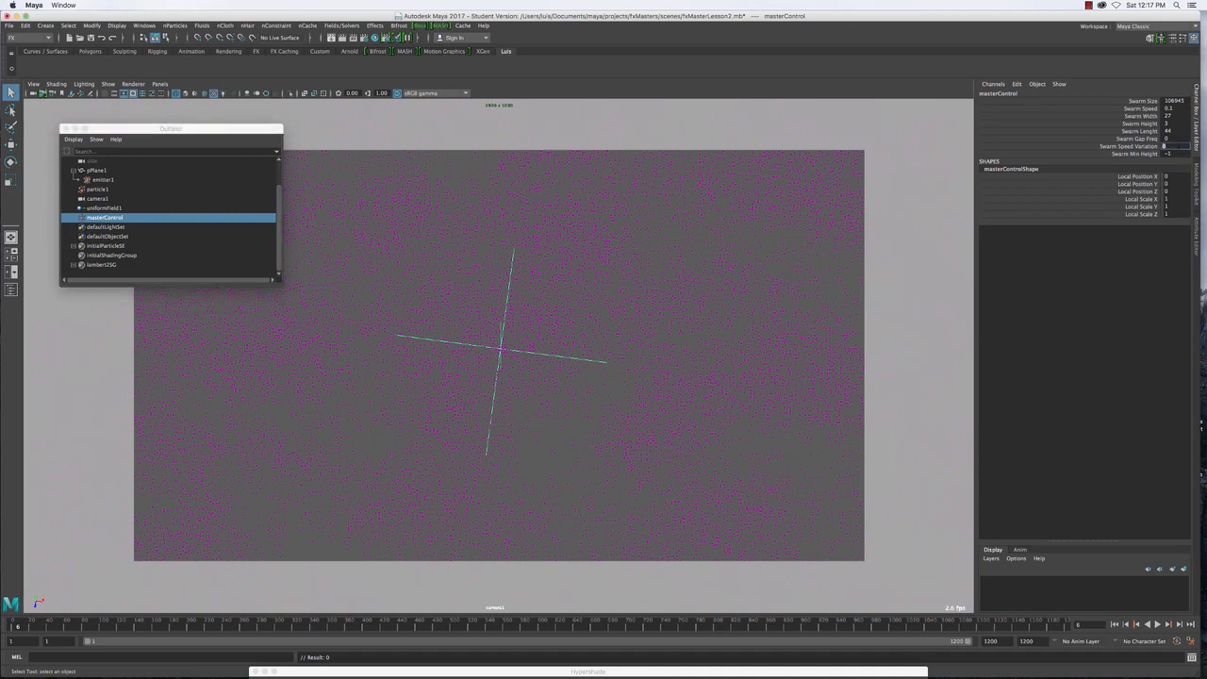
type("1")
key("Return")
left_click(1178, 146)
type("0")
key("Return")
Play the simulation from frame 1 to examine the particle motion, and rewind it to the start
left_click(1115, 625)
left_click(1158, 625)
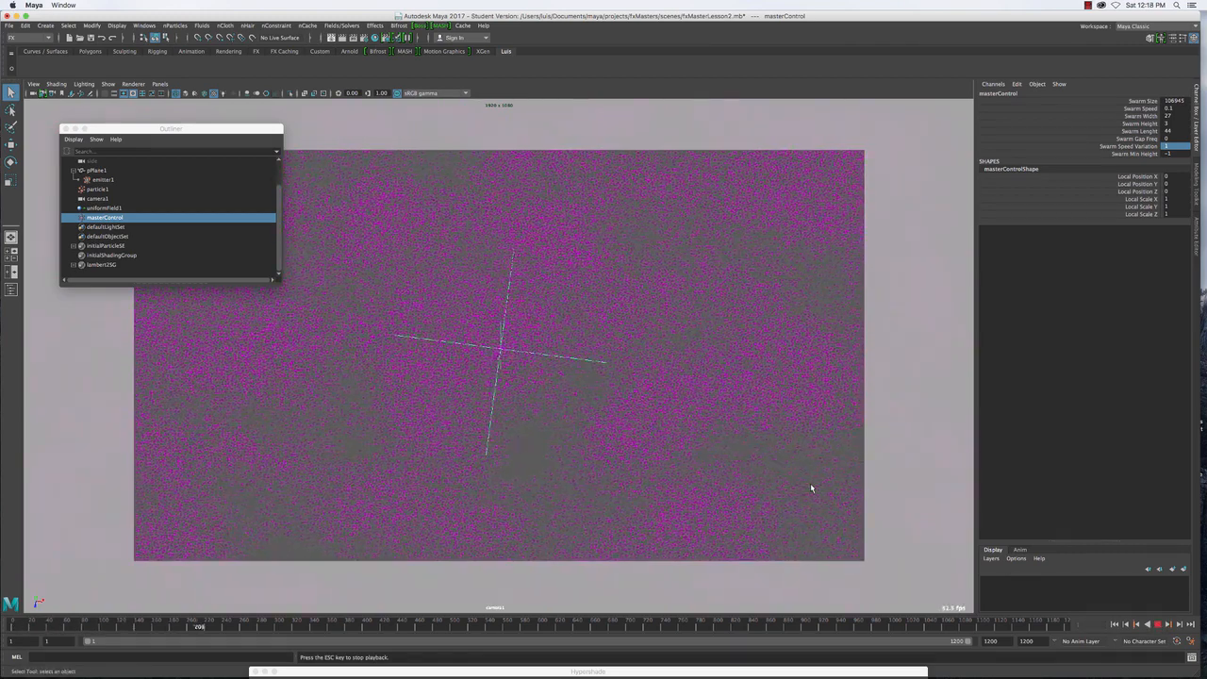
key("Escape")
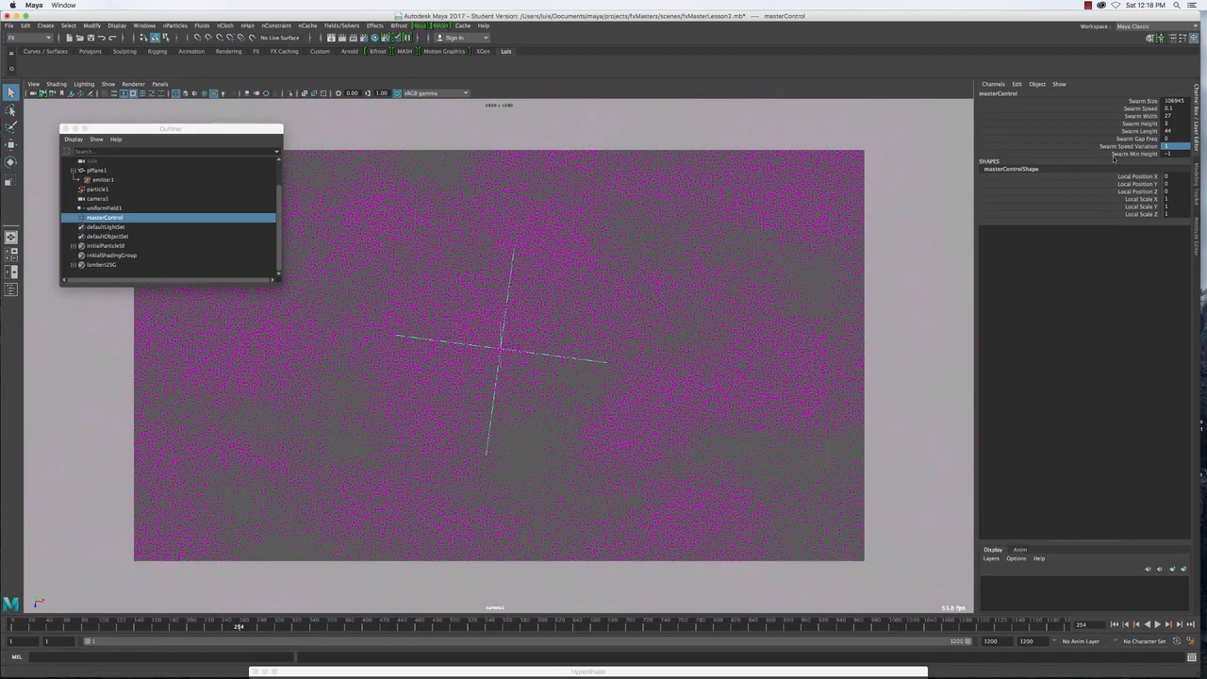
left_click(1115, 624)
Show polygon objects again in the camera1 view, check the plane by selecting it, and clear the selection
left_click(117, 84)
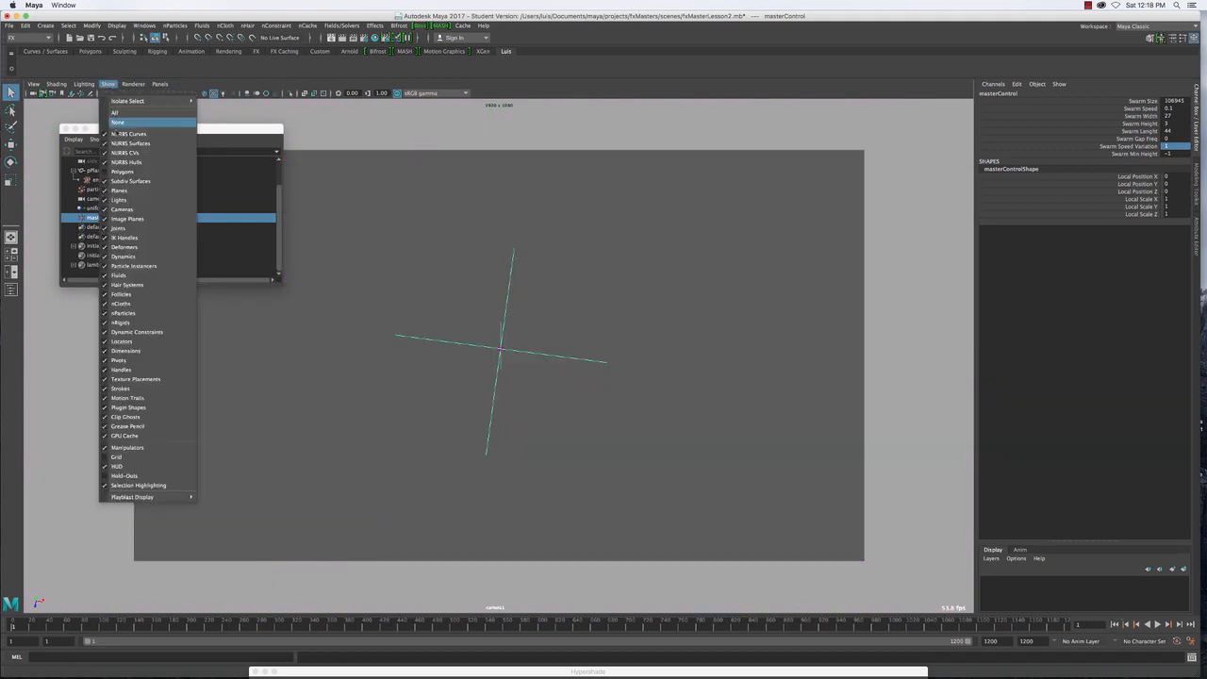
left_click(149, 175)
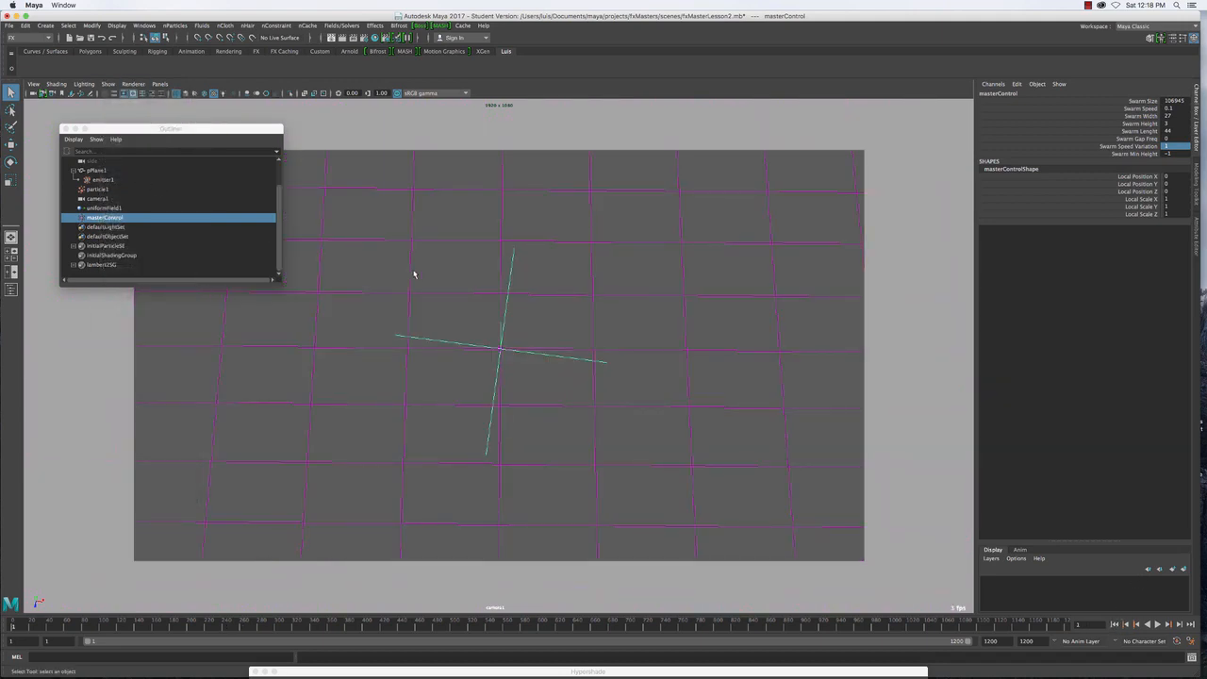
left_click(422, 273)
left_click_drag(429, 277, 466, 312)
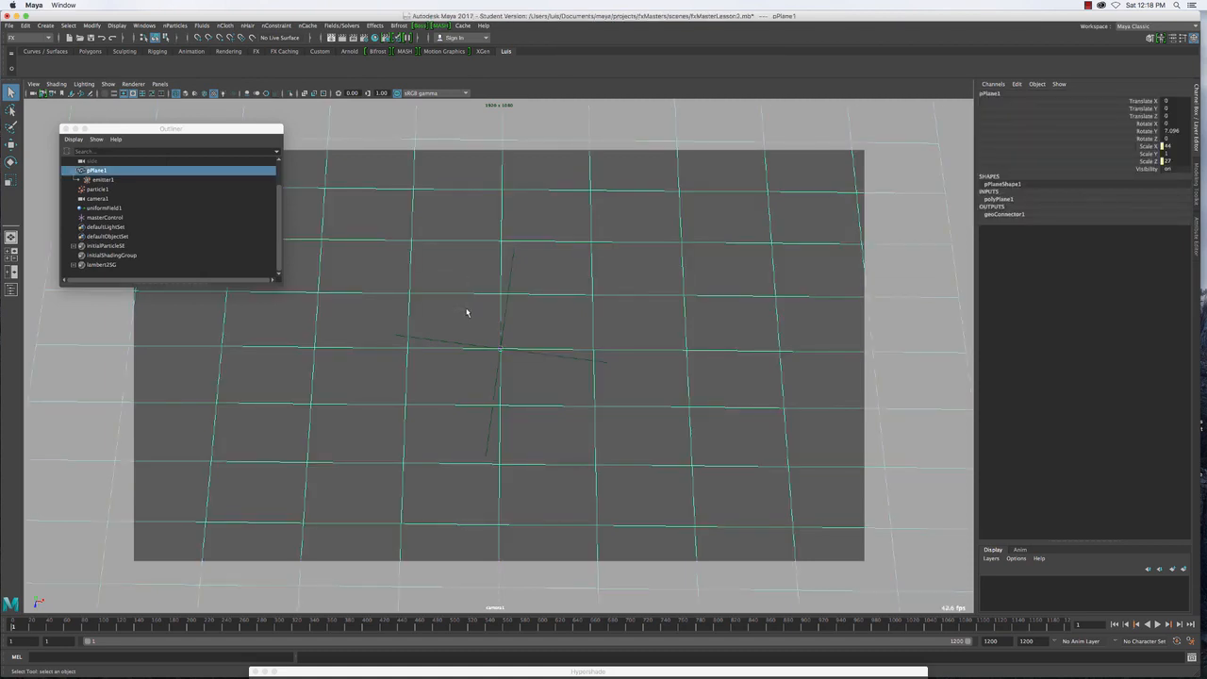
left_click(460, 301)
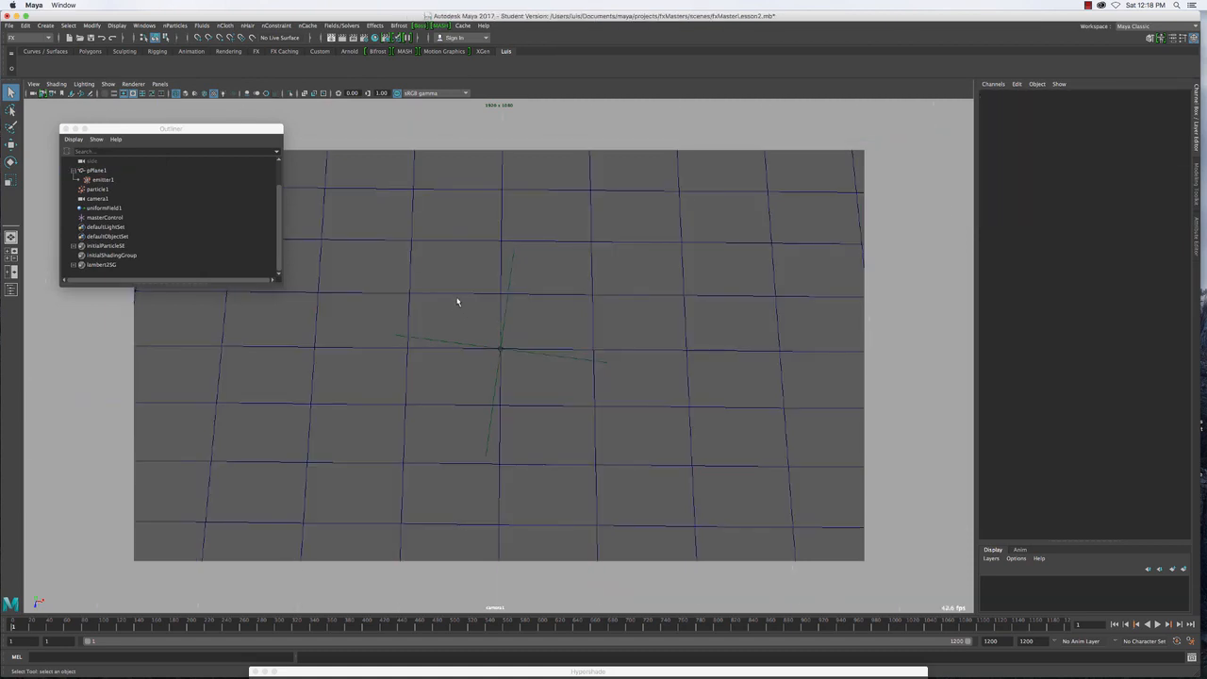
left_click(460, 294)
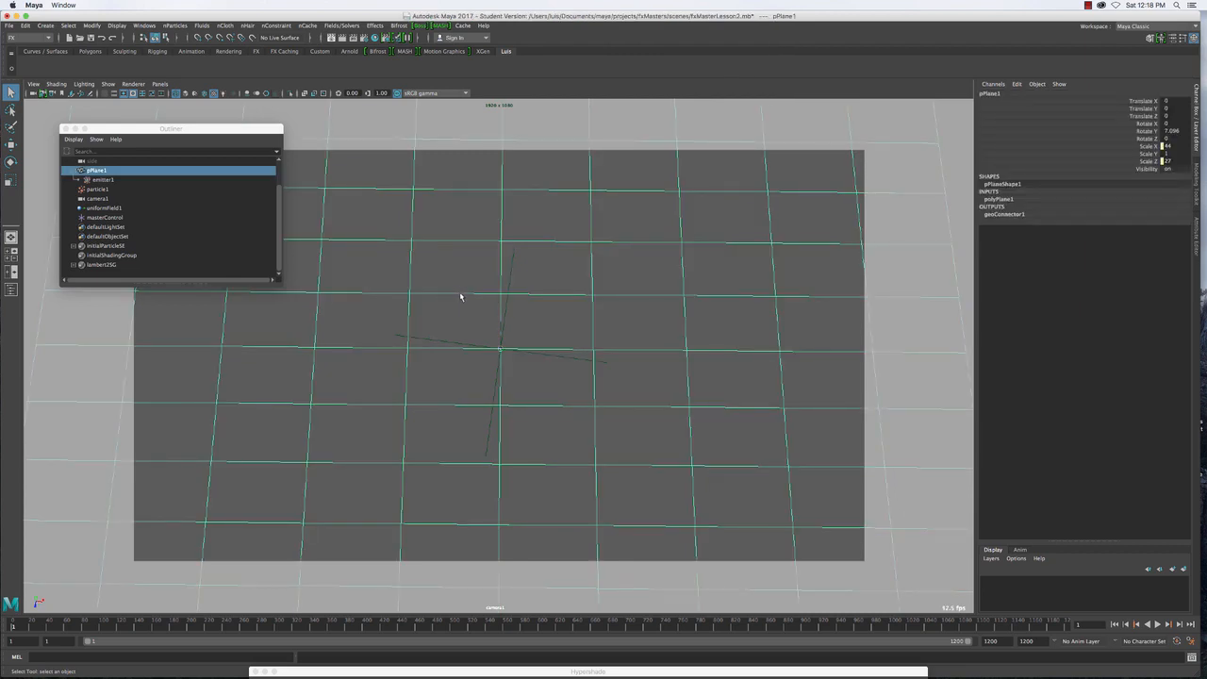
left_click(464, 292)
left_click_drag(469, 326, 464, 275, "alt")
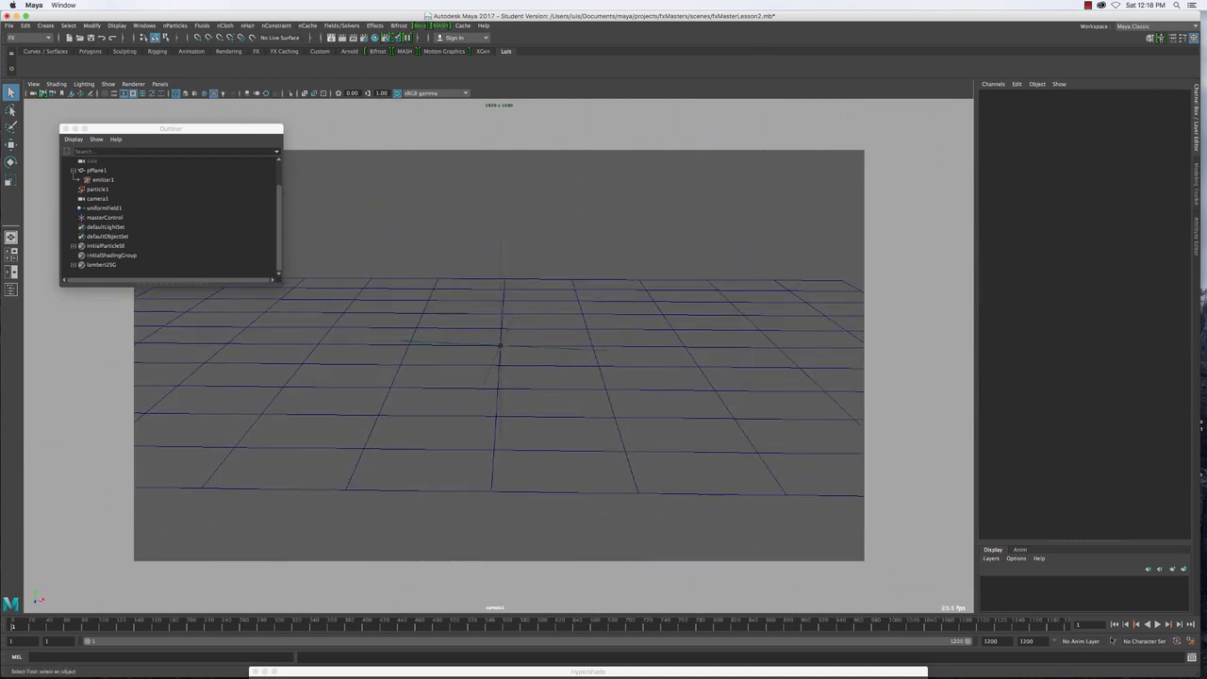
Return to frame 1 and save the scene, accepting the Student Version notice
left_click(1114, 624)
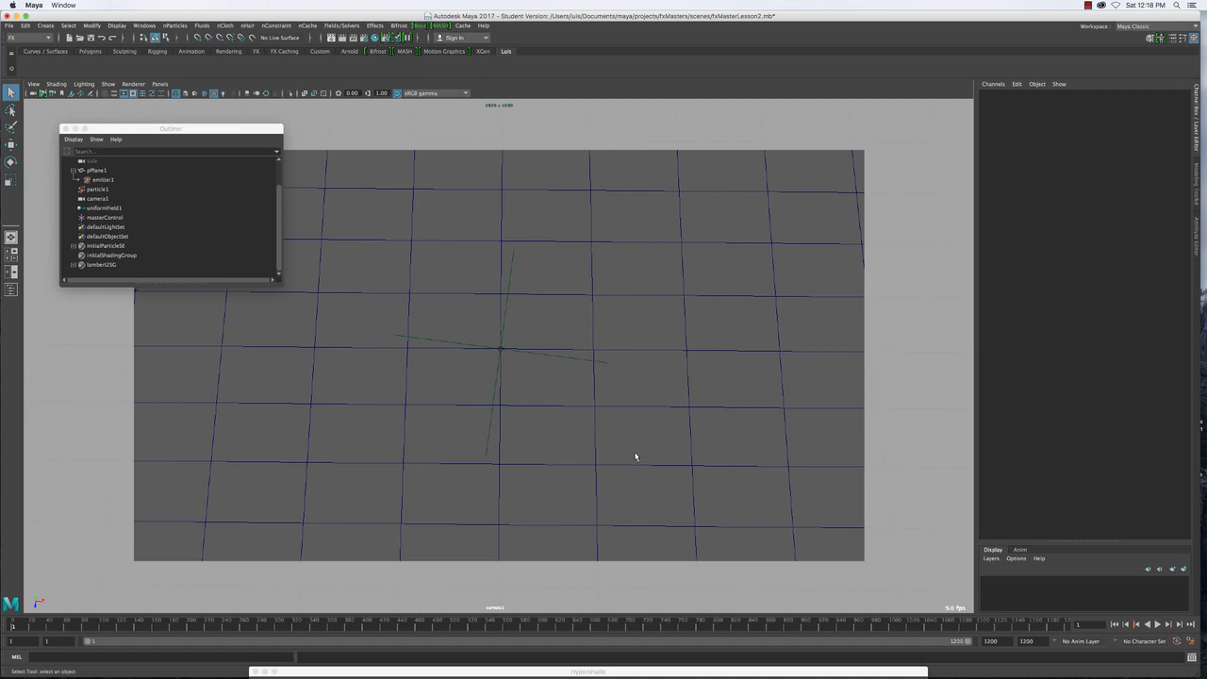
key("super+s")
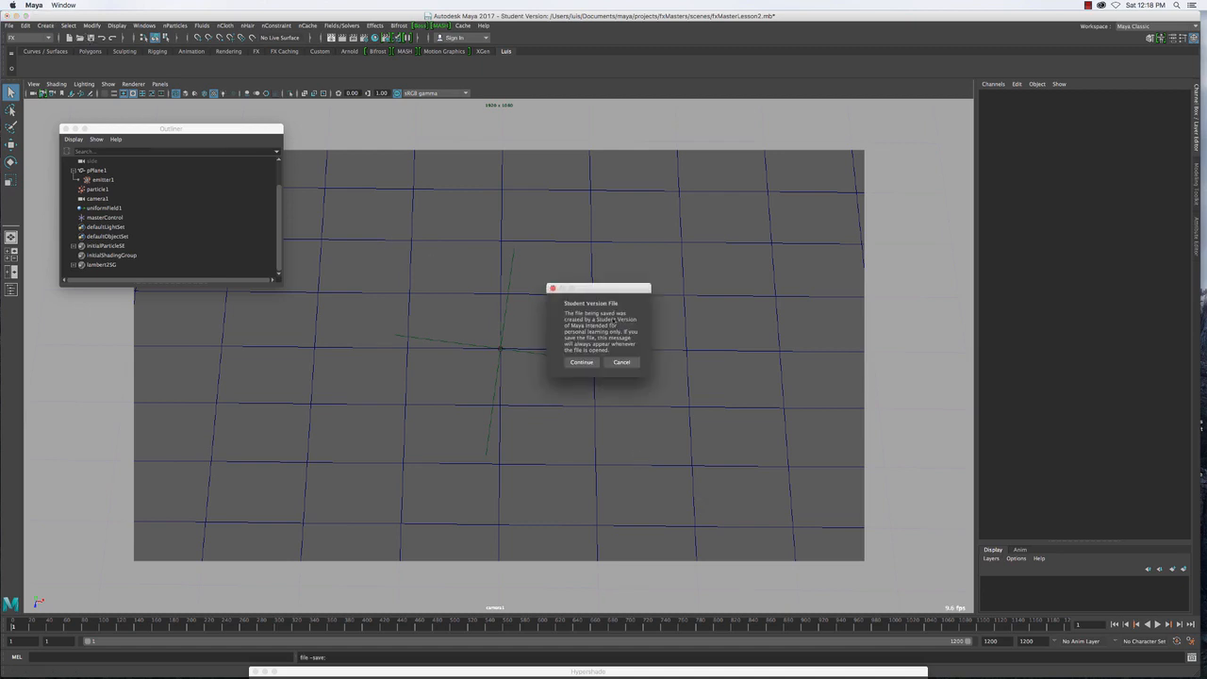
left_click(582, 362)
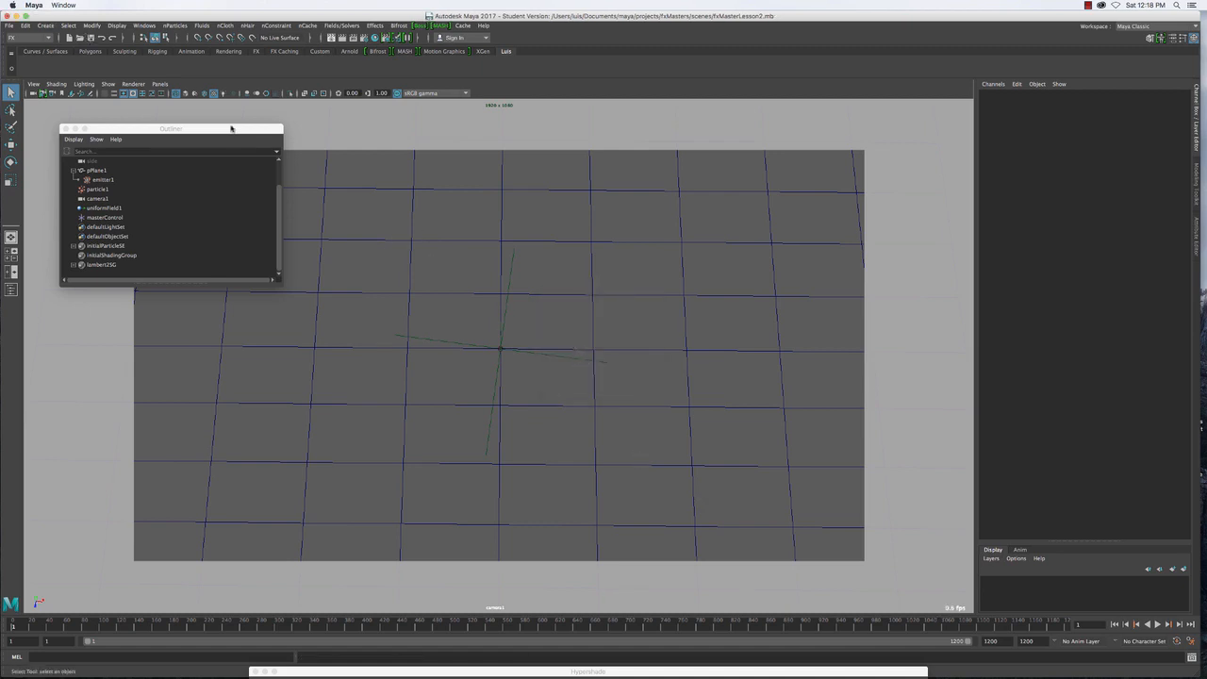
Switch the viewport to the persp camera and display the plane shaded with its texture
left_click(159, 84)
mouse_move(188, 94)
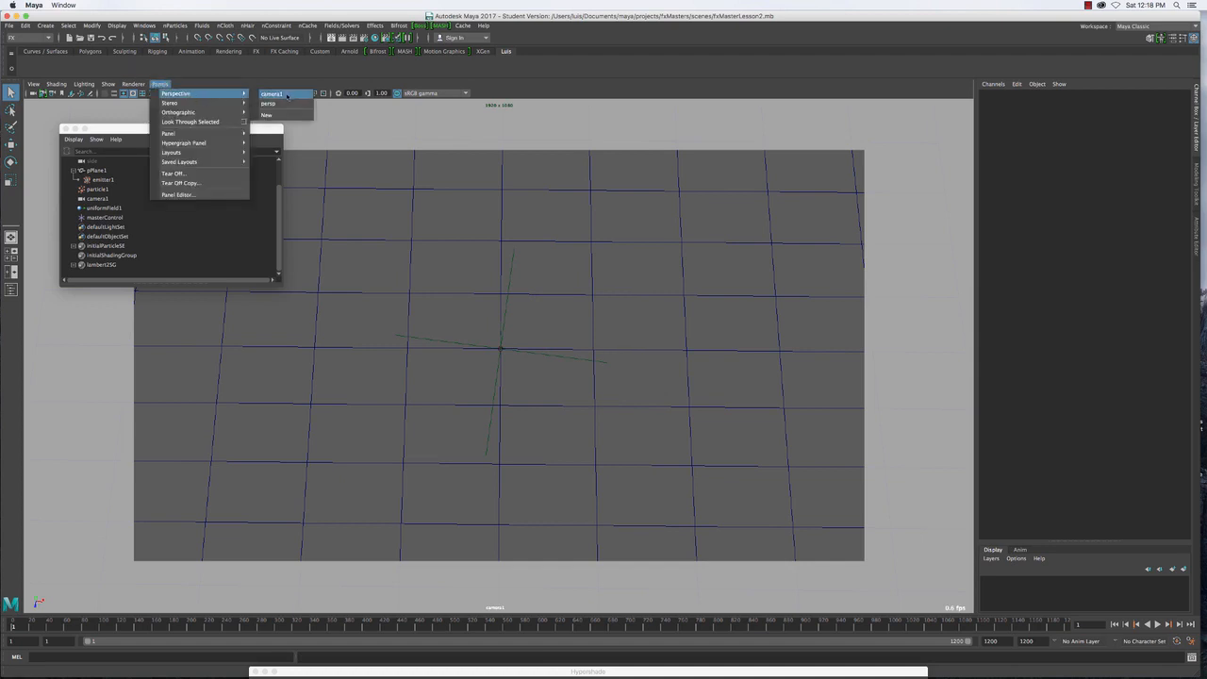
left_click(282, 105)
left_click_drag(542, 342, 437, 336, "alt")
key("5")
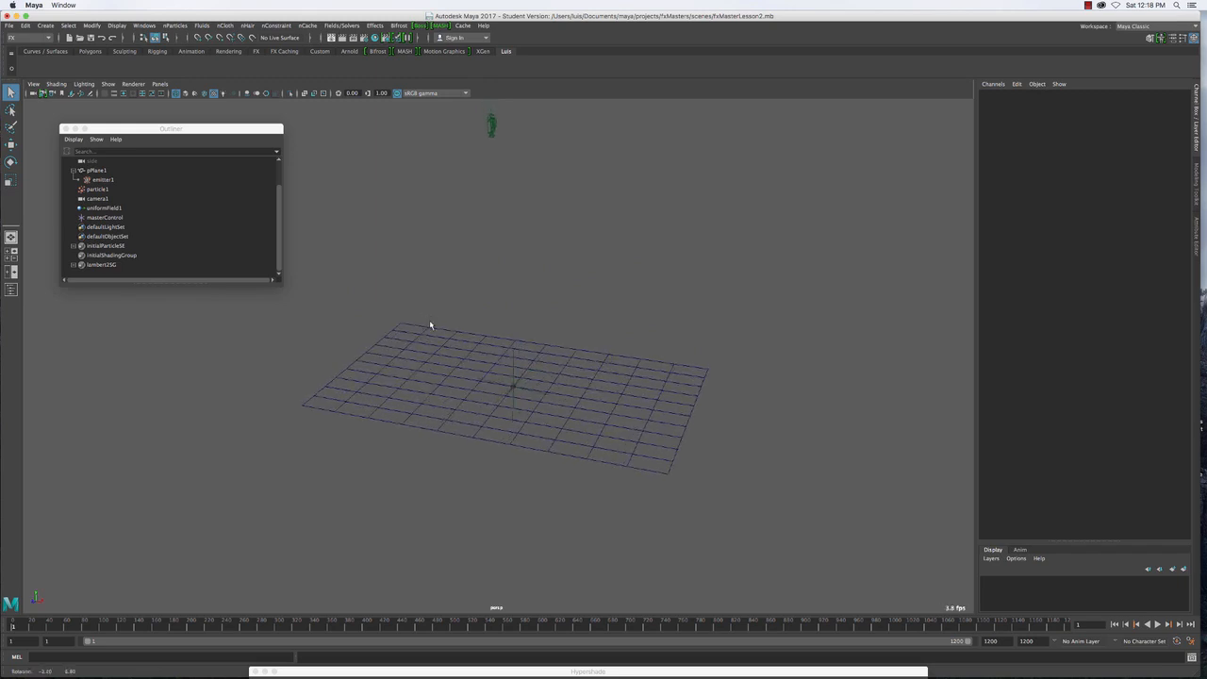
key("6")
key("space")
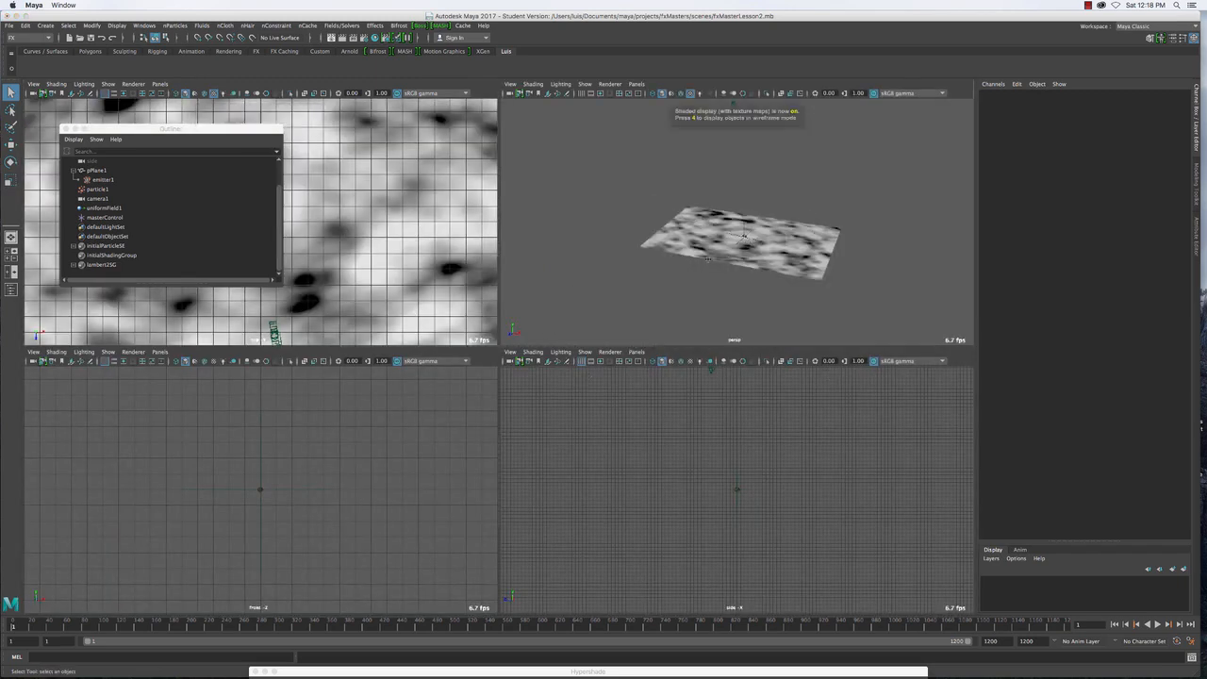
key("space")
left_click_drag(539, 446, 541, 473, "alt")
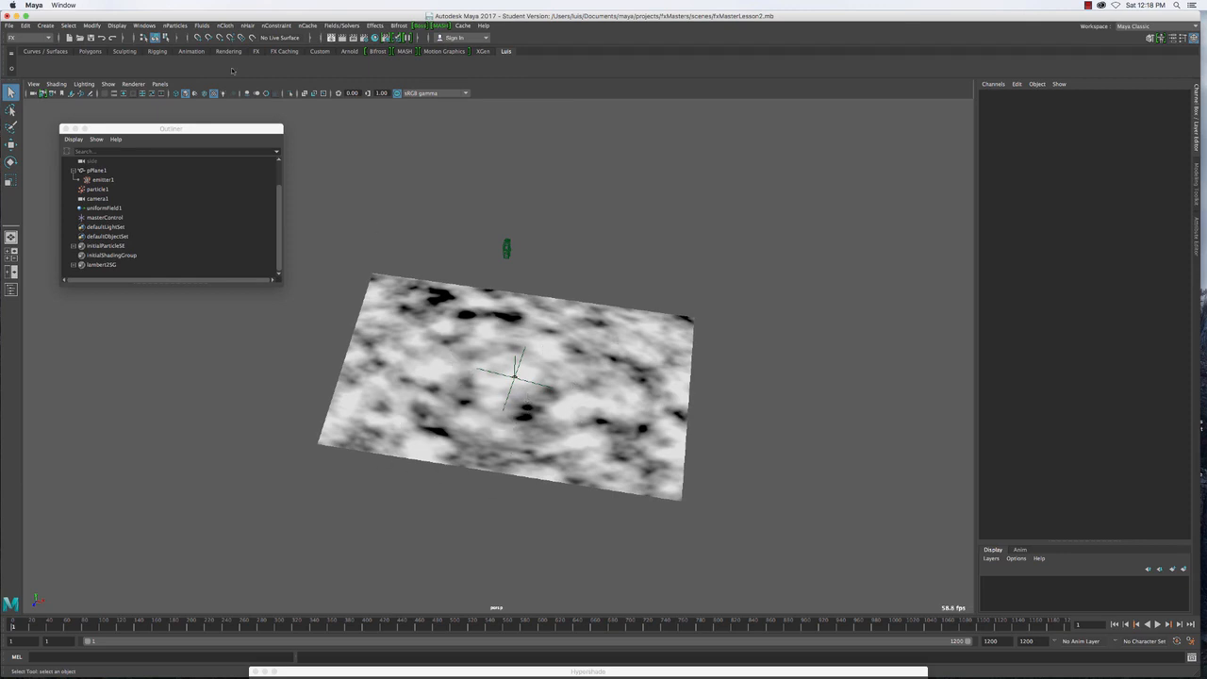
Restore the Hypershade window and show the attributes of the noise1 texture mapped to lambert2's color, keeping the plane in view
left_click(144, 26)
mouse_move(160, 69)
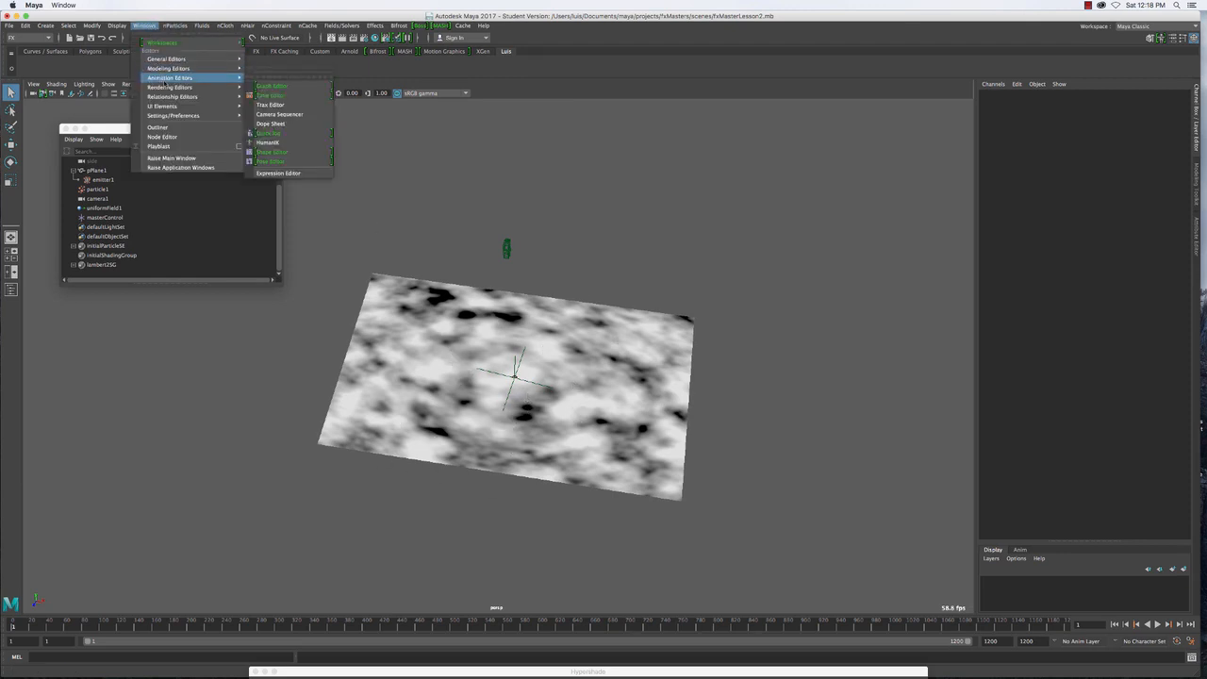
left_click(288, 114)
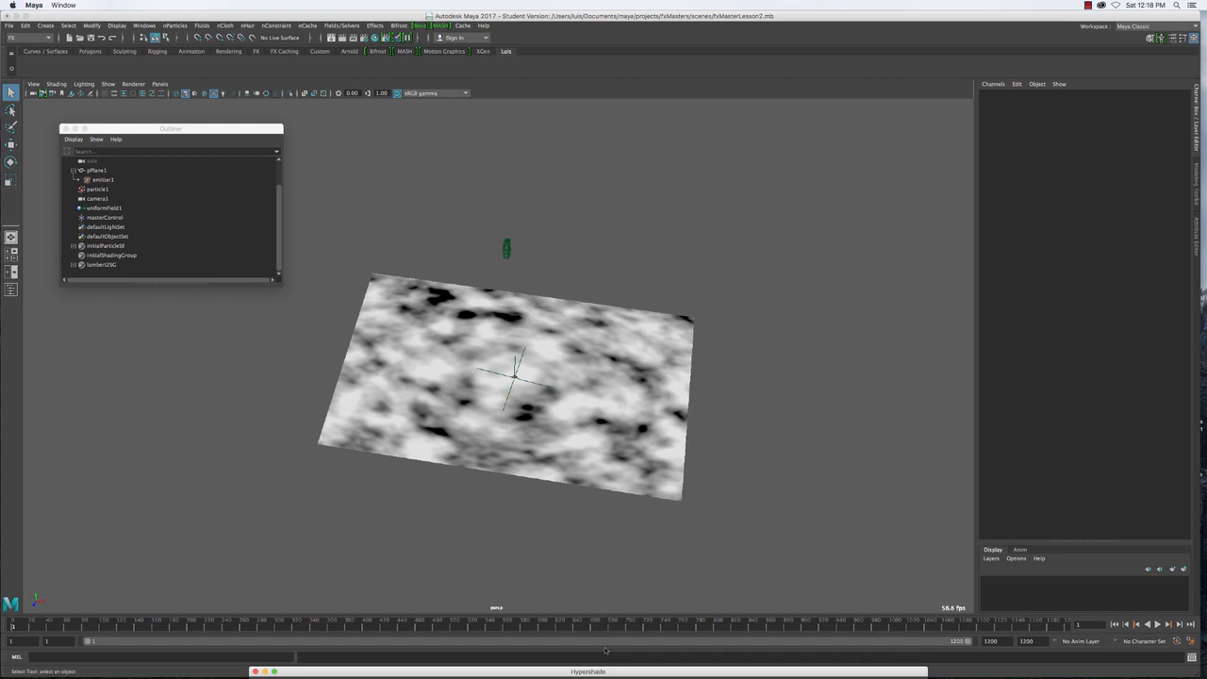
left_click_drag(615, 671, 621, 50)
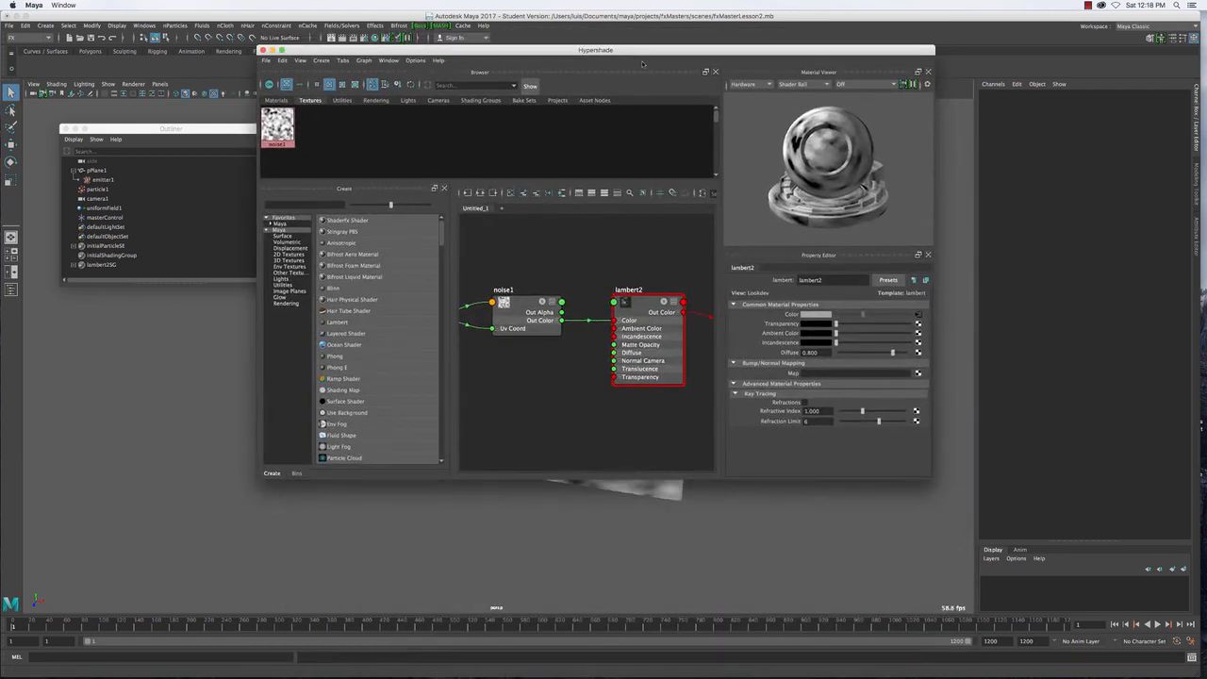
left_click(917, 316)
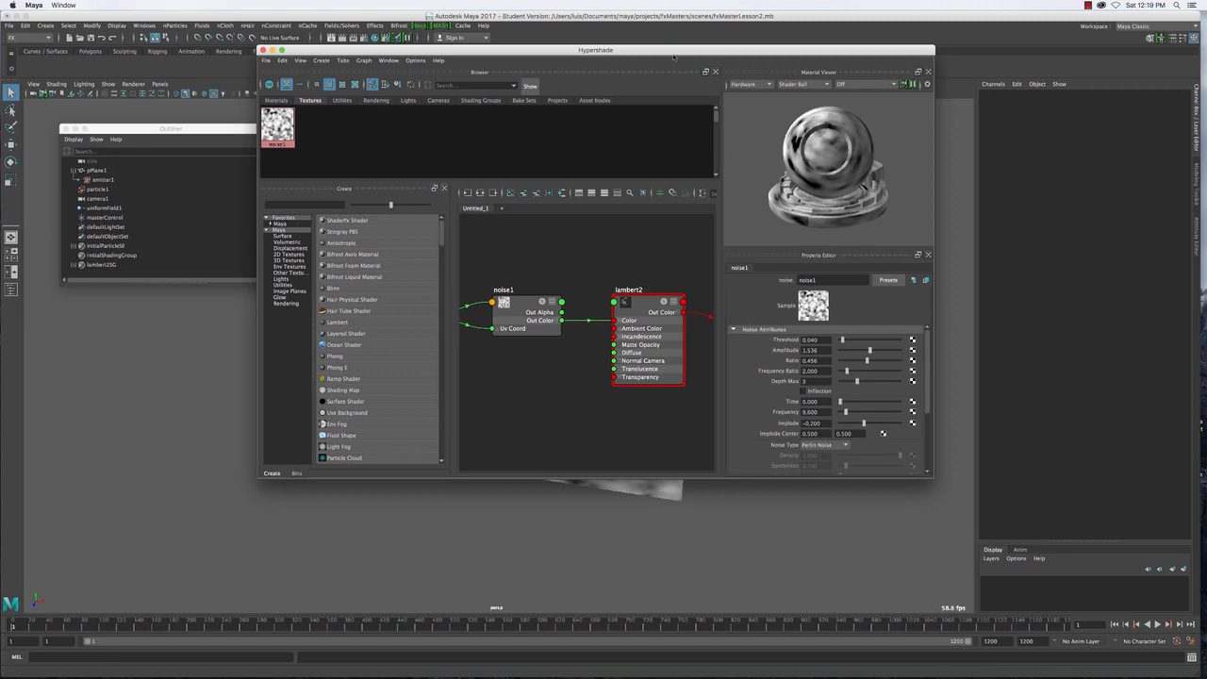
left_click_drag(675, 55, 587, 56)
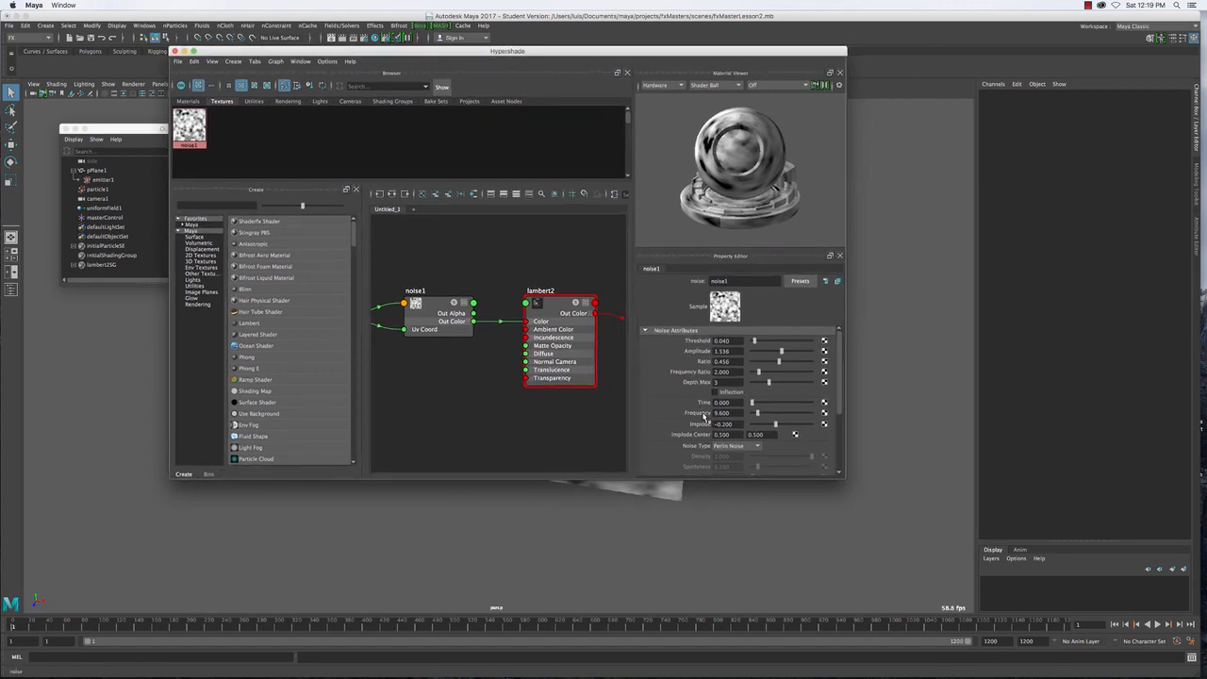
left_click_drag(544, 54, 475, 379)
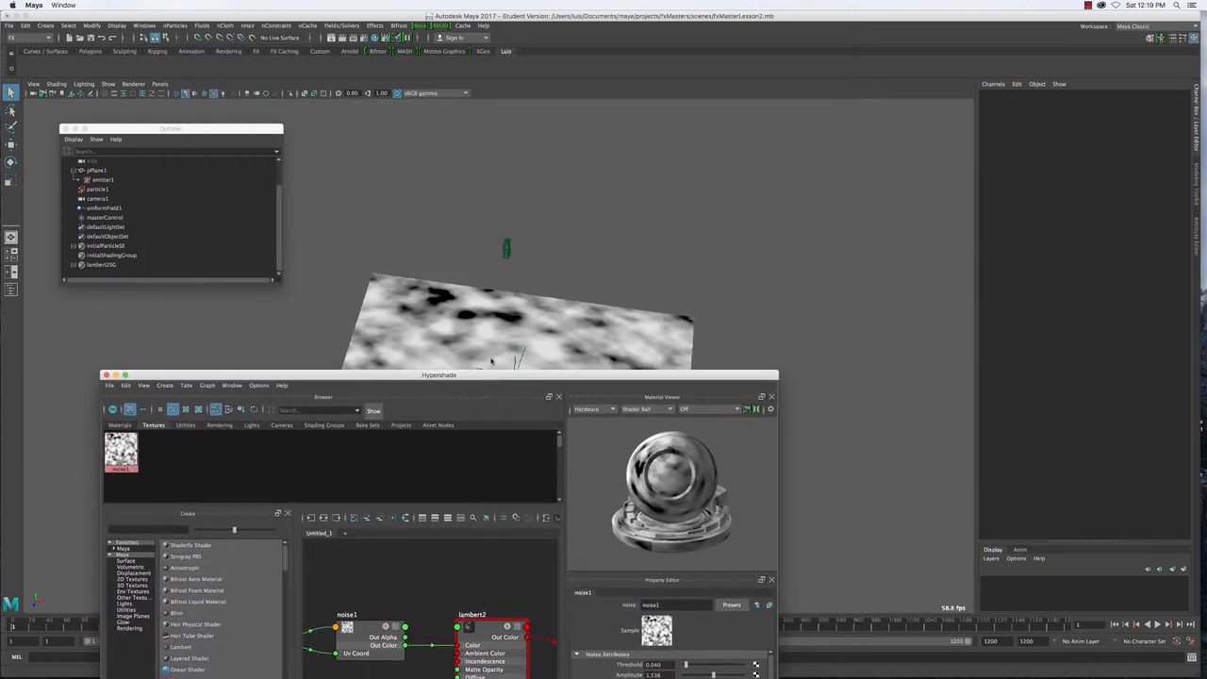
Load masterControl as the source and the noise1 texture as the target in the Connection Editor
left_click(111, 218)
left_click(145, 25)
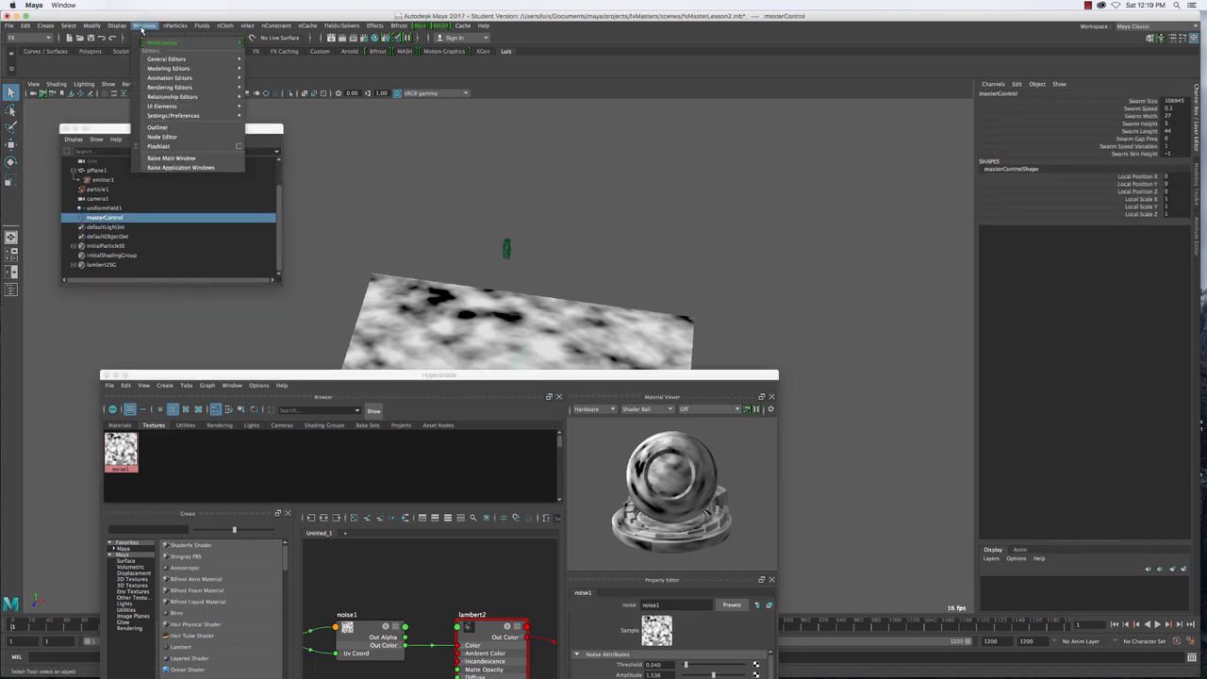
mouse_move(169, 59)
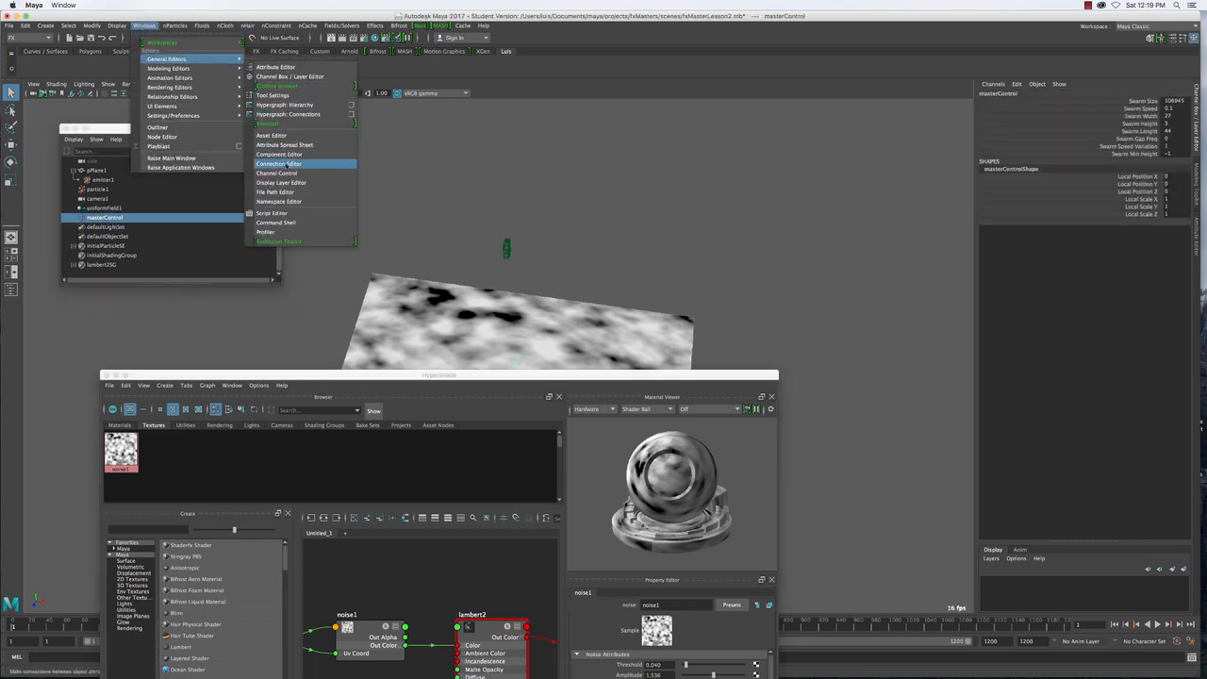
left_click(281, 164)
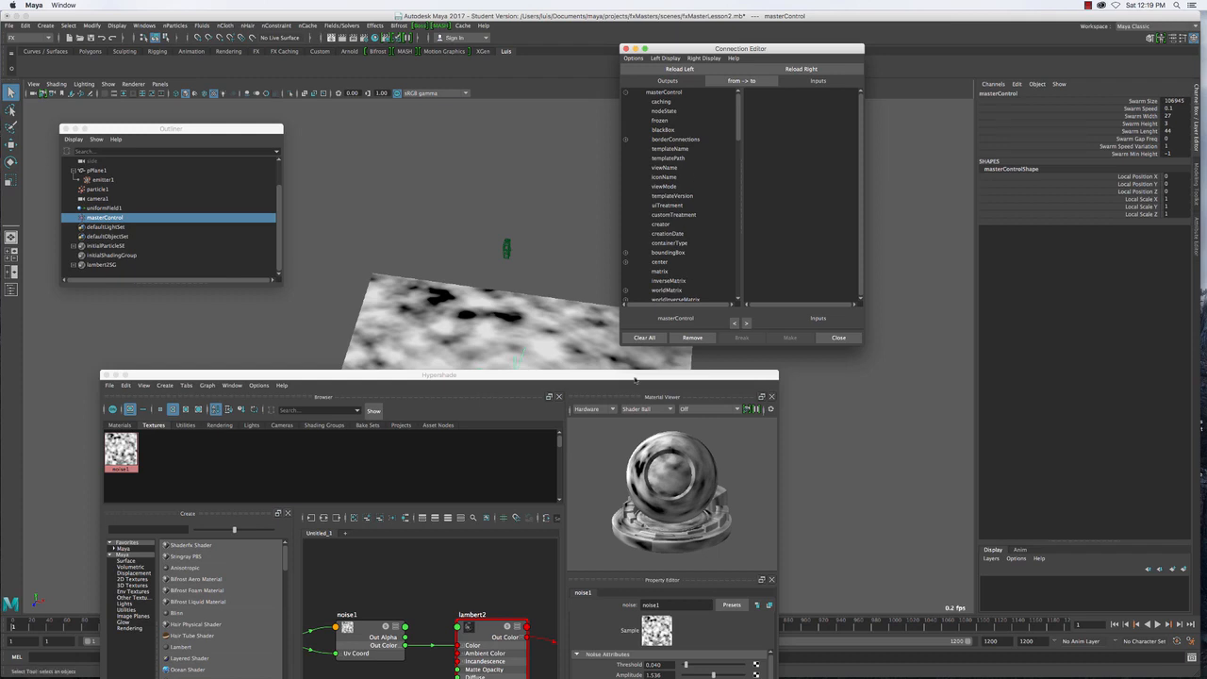
left_click_drag(633, 375, 593, 181)
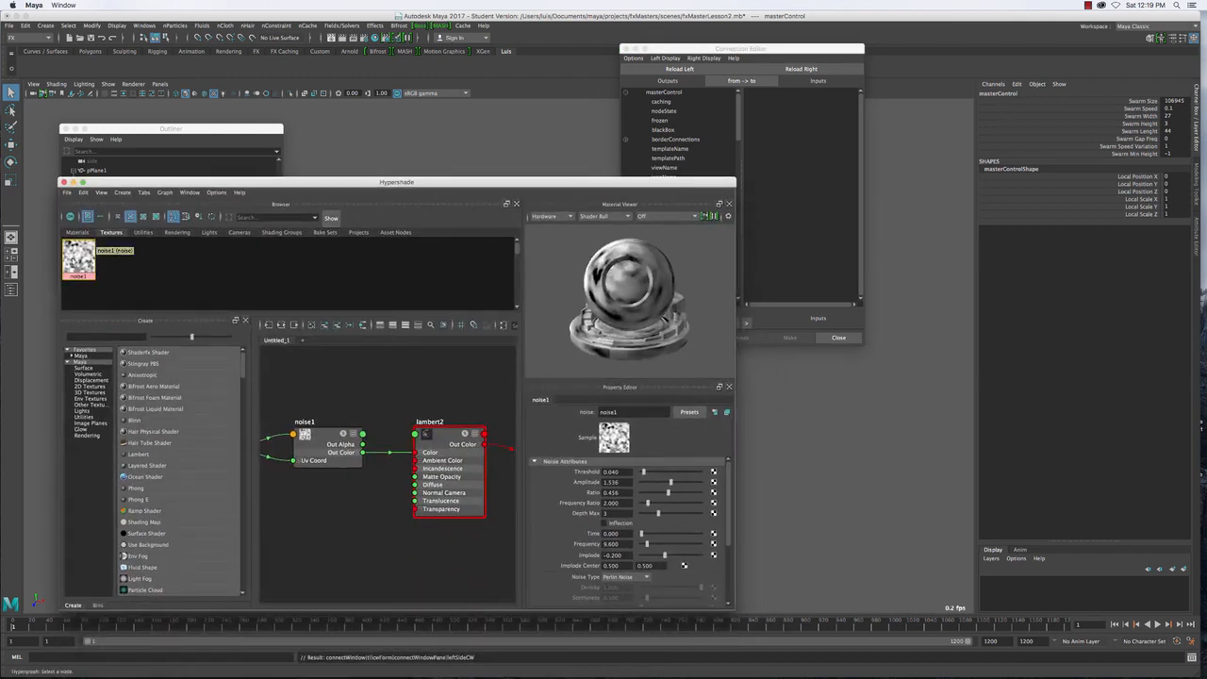
left_click(78, 257)
left_click(801, 69)
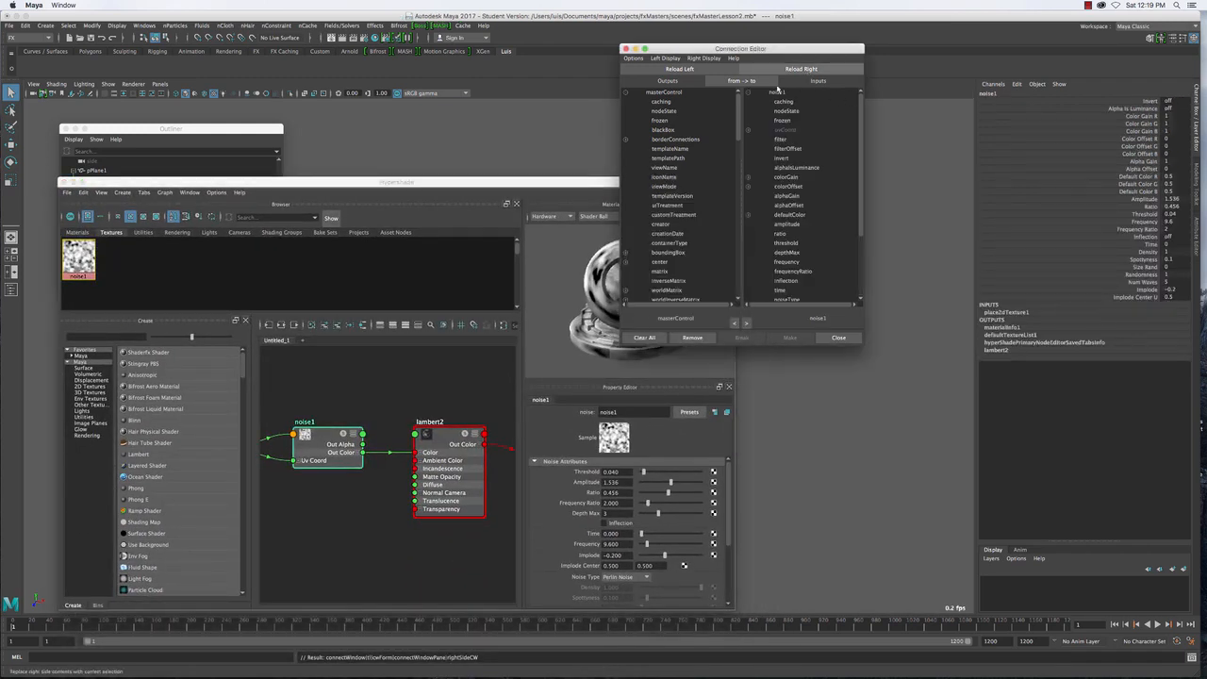
Connect masterControl's swarmGapFreq to noise1's frequency and close the Connection Editor
scroll(693, 230, "down", 10)
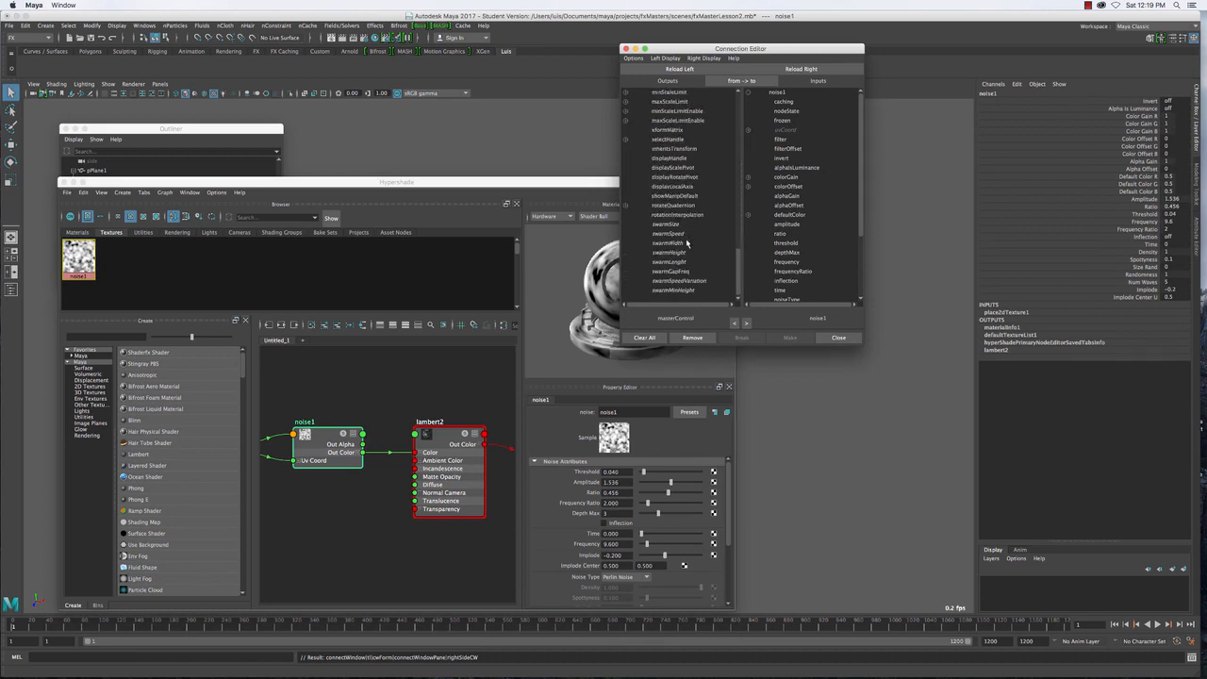
left_click(676, 271)
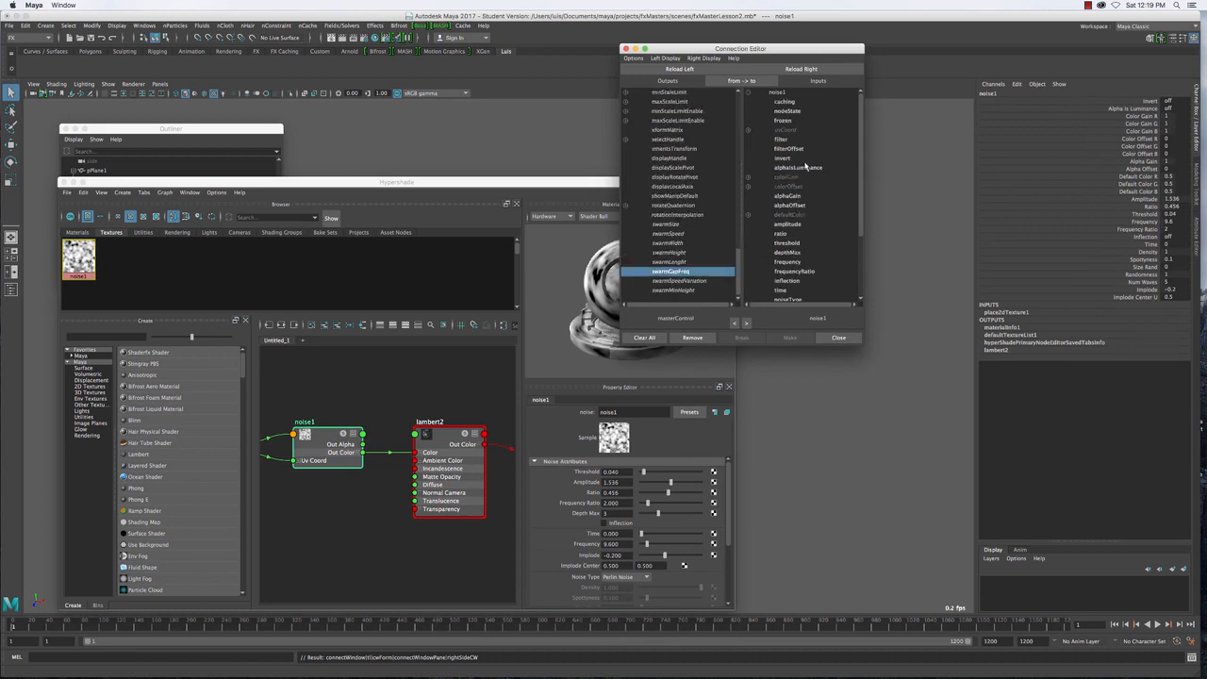
left_click(802, 262)
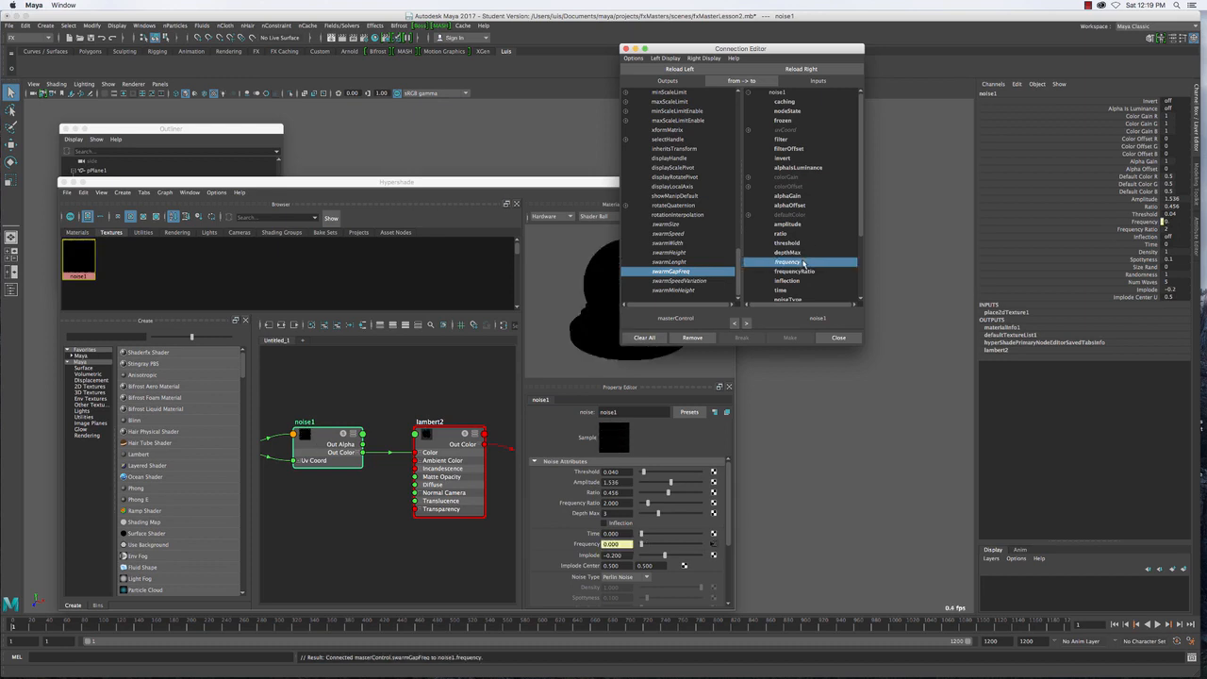
left_click(839, 337)
Set masterControl's Swarm Gap Freq to 9.4 and put the Hypershade window away
left_click_drag(477, 176, 462, 429)
left_click(121, 219)
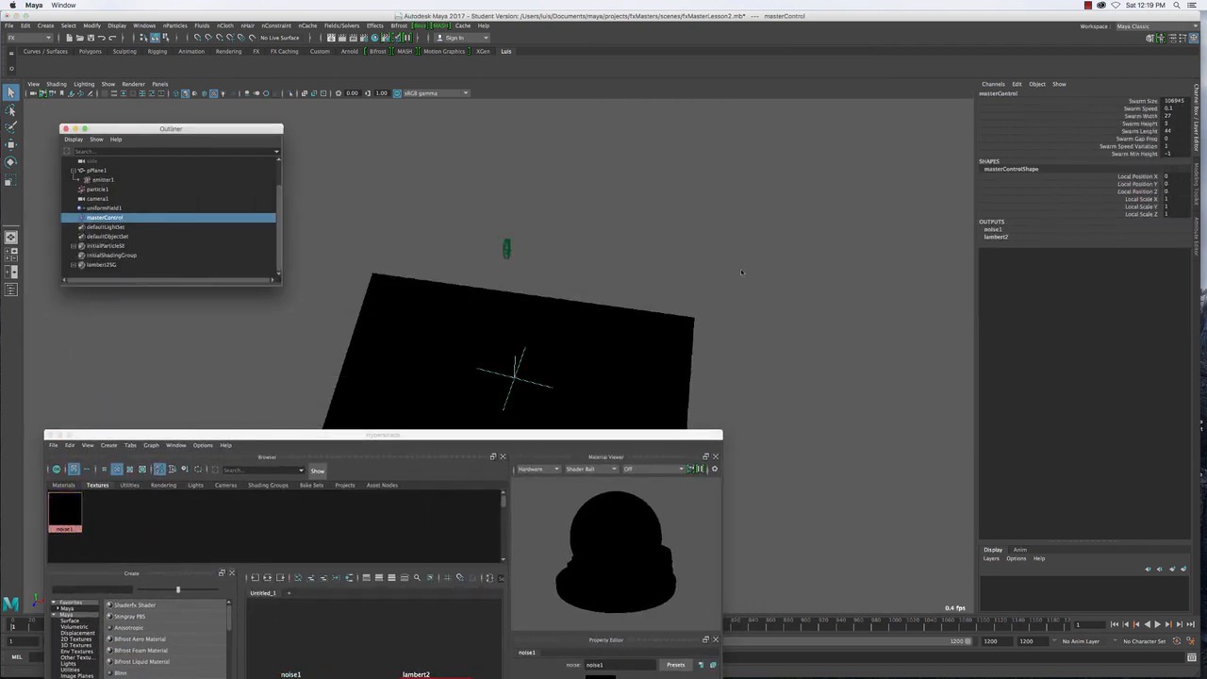
left_click(1170, 138)
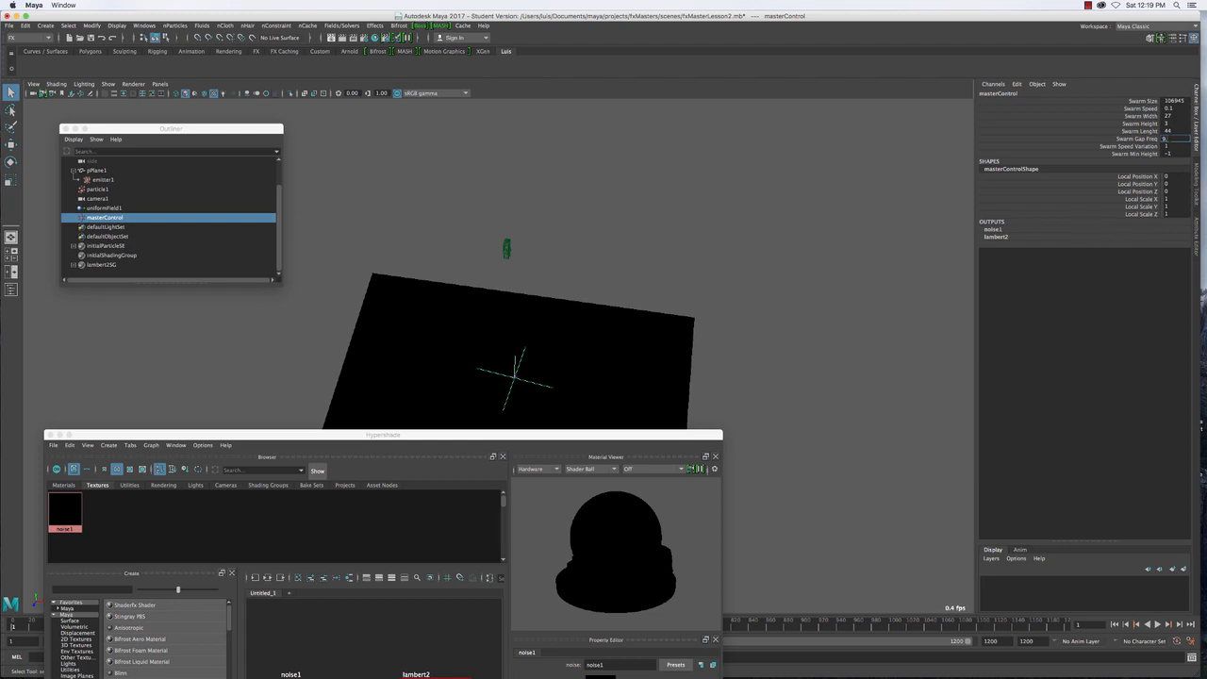
key("Return")
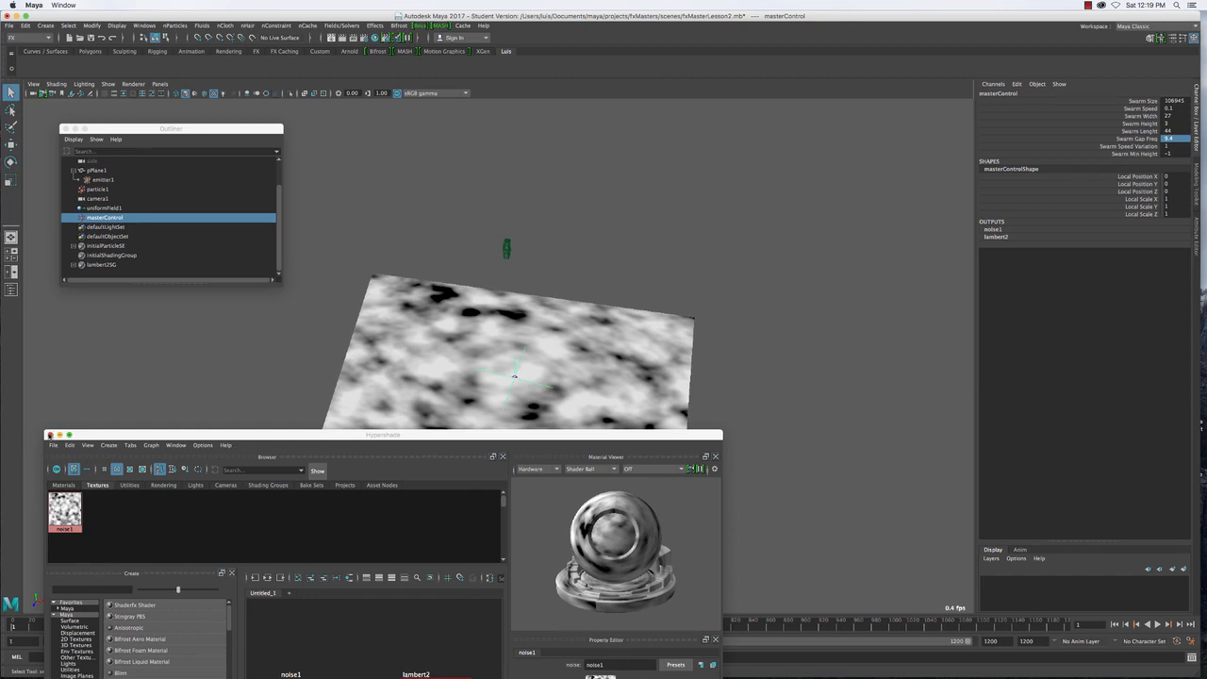
left_click(53, 436)
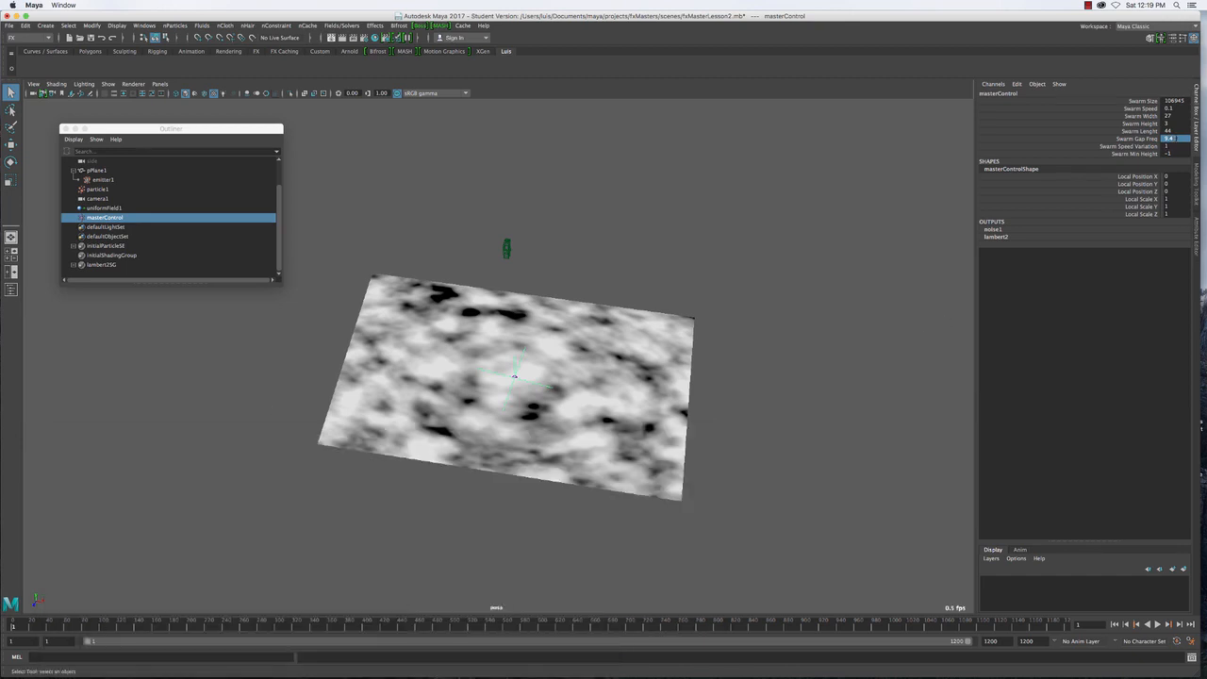
Test masterControl's Swarm Gap Freq at 4, 6 and 26 on the plane's noise texture, and set it back to 9.4
left_click(1175, 139)
type("4")
key("Return")
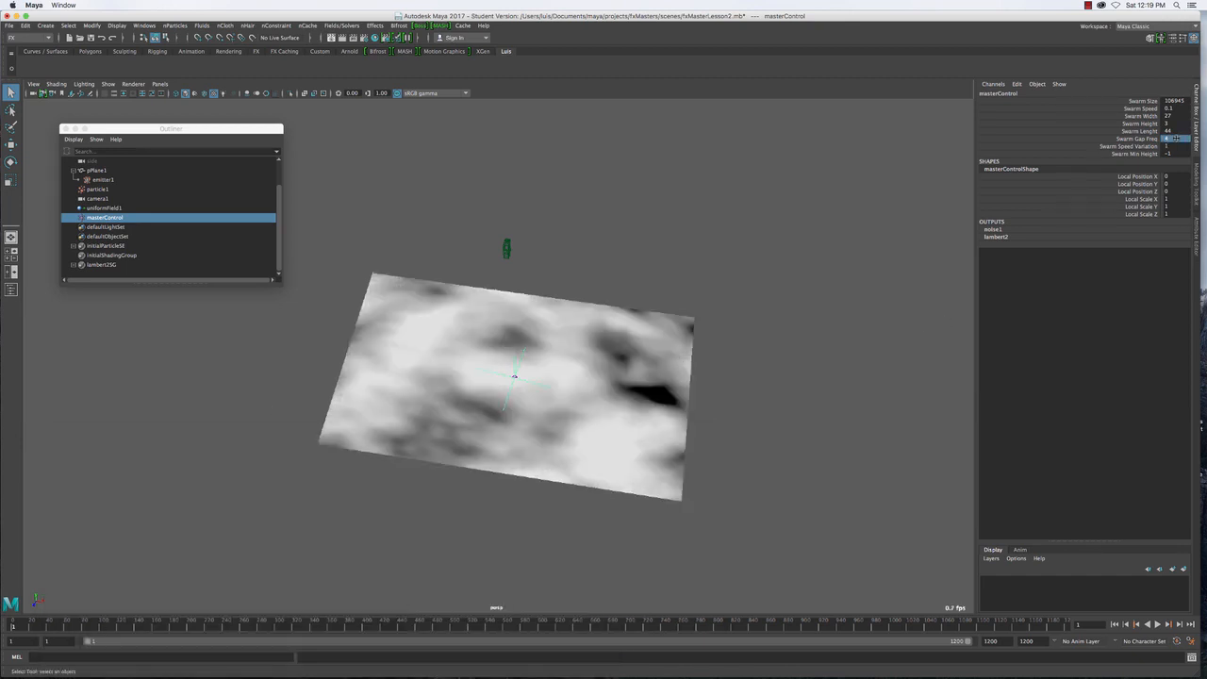
left_click(1175, 138)
type("6")
key("Return")
left_click(1175, 138)
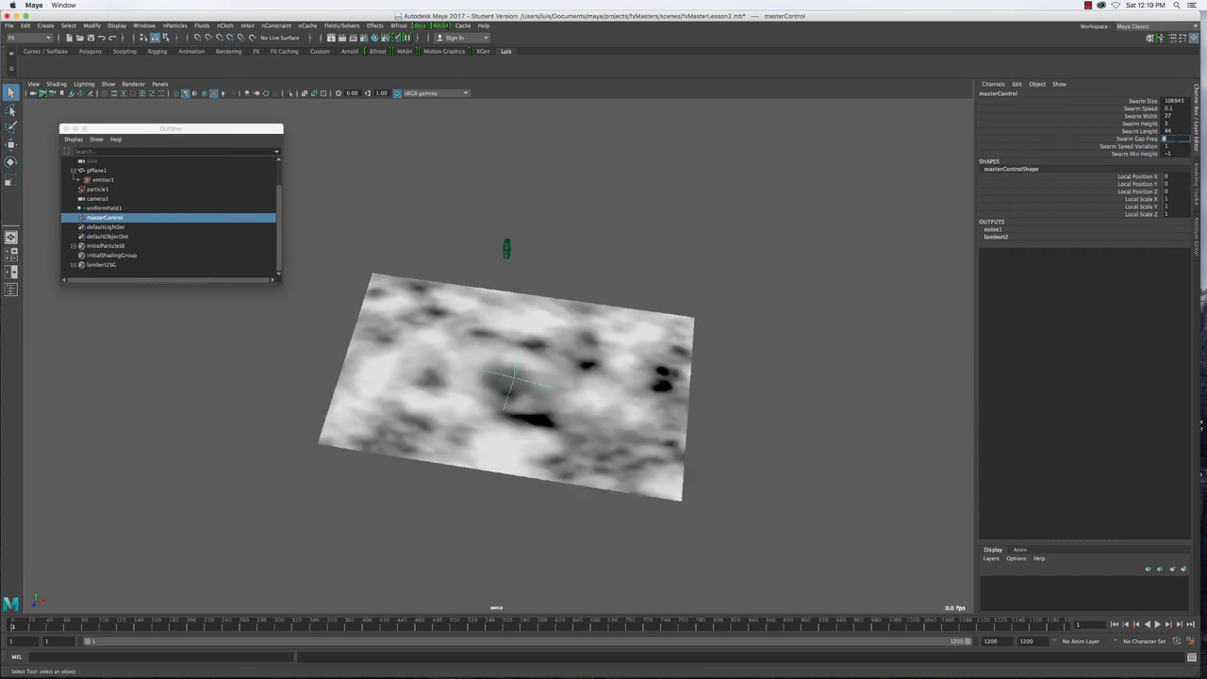
type("26")
key("Return")
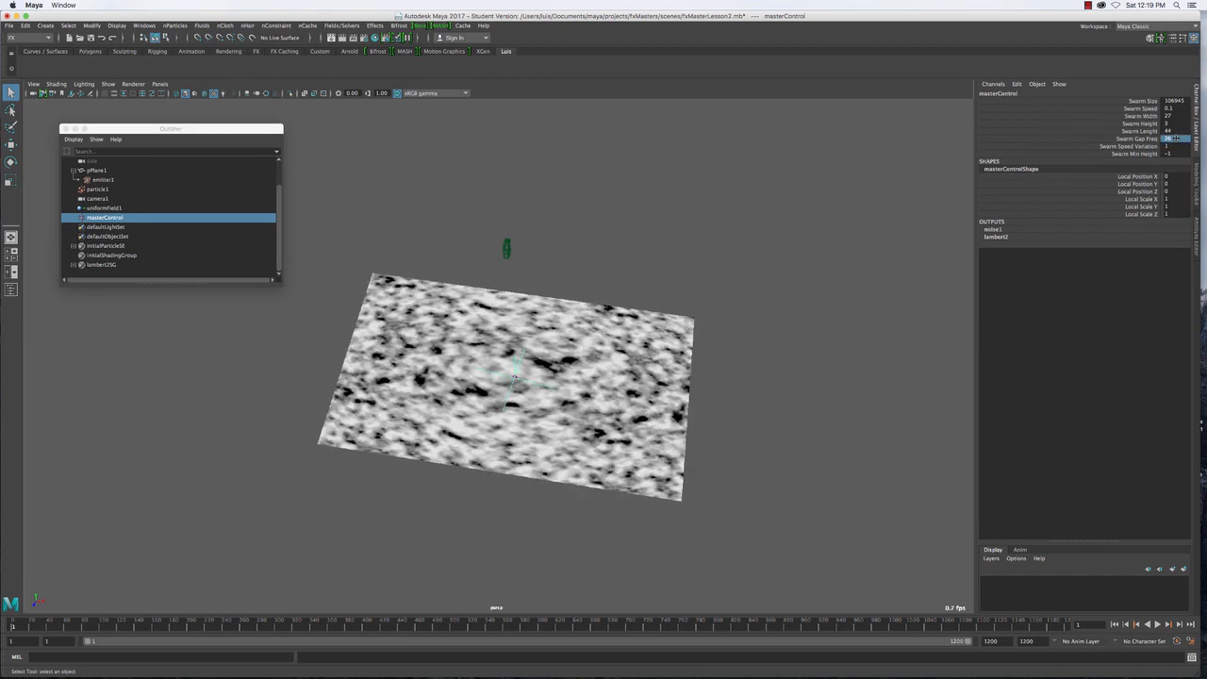
left_click(1175, 138)
type("9.")
key("Return")
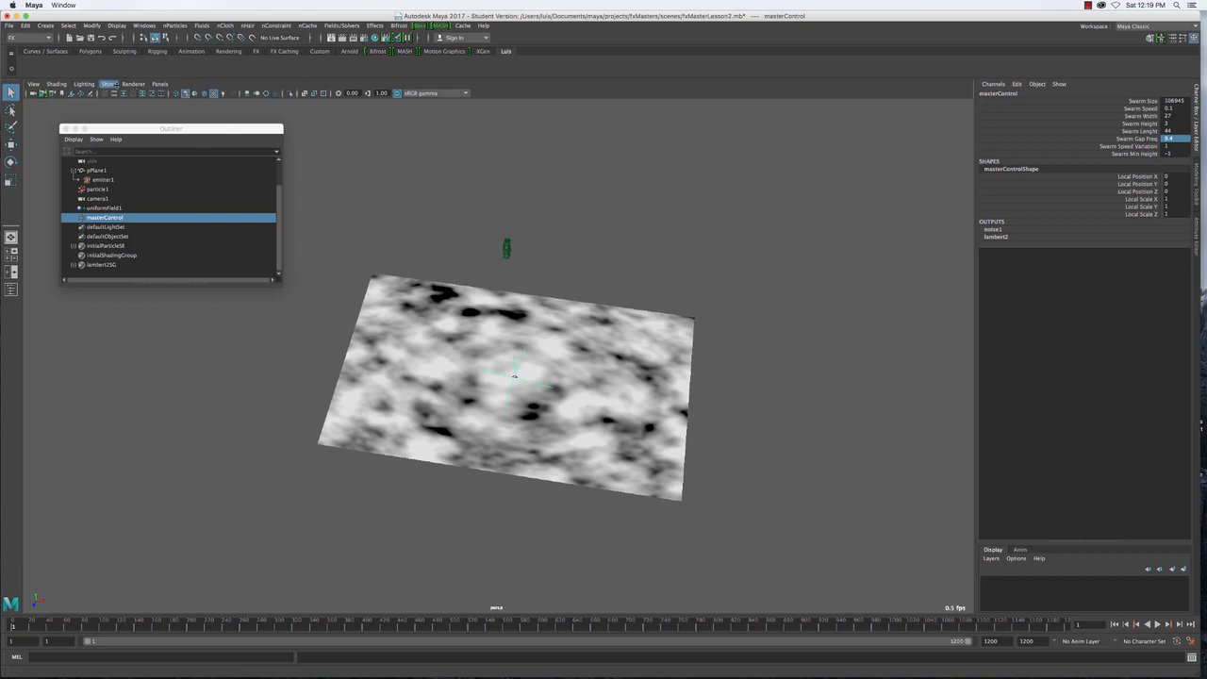
Hide polygon objects in the persp view and save the scene
left_click(109, 84)
left_click(123, 171)
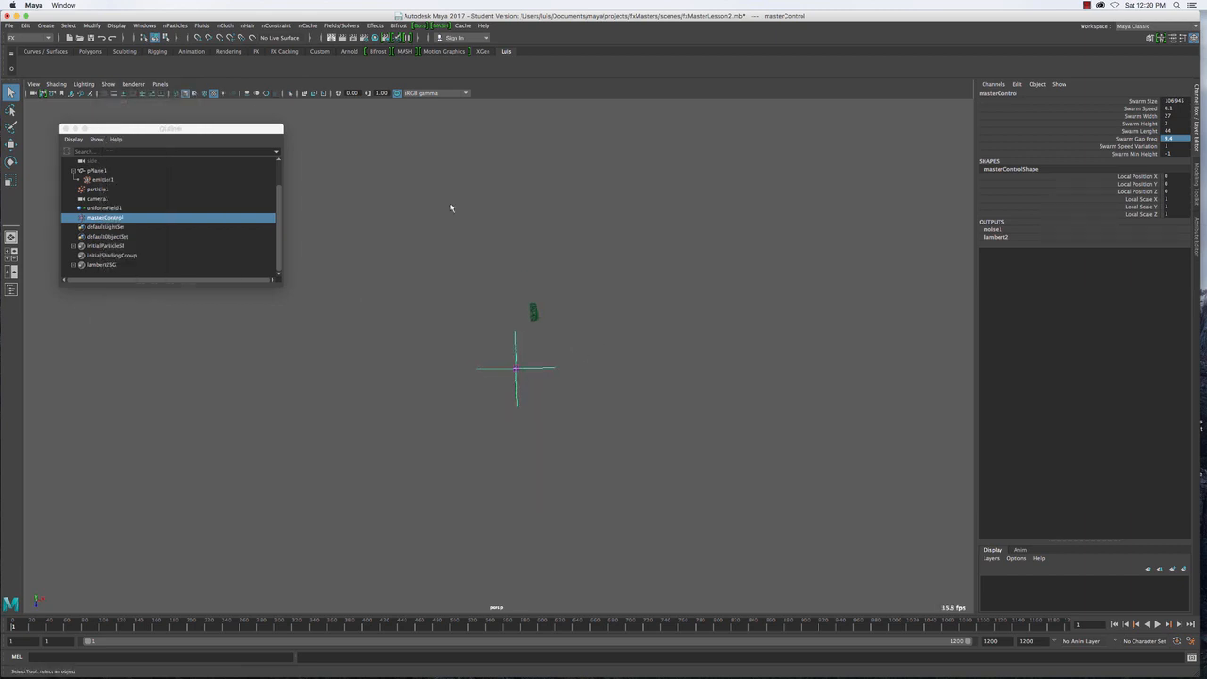
left_click(91, 38)
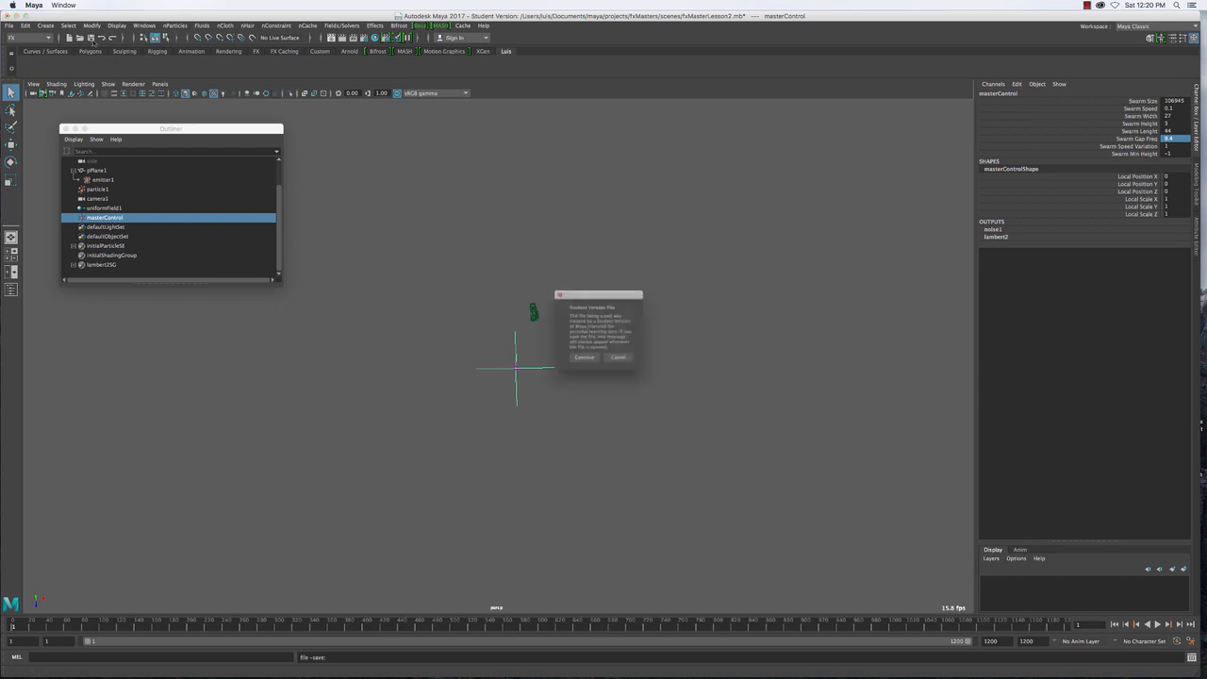
Switch the viewport to camera1 and clear the selection
left_click(161, 84)
mouse_move(189, 96)
left_click(270, 95)
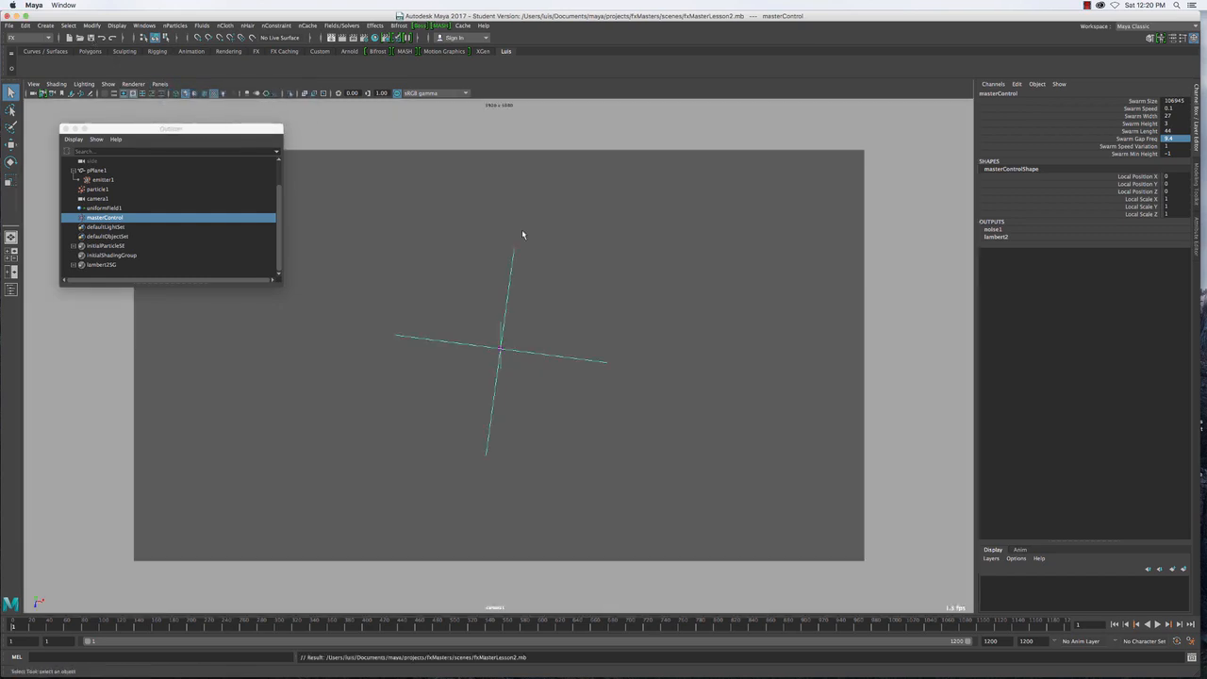
left_click(755, 410)
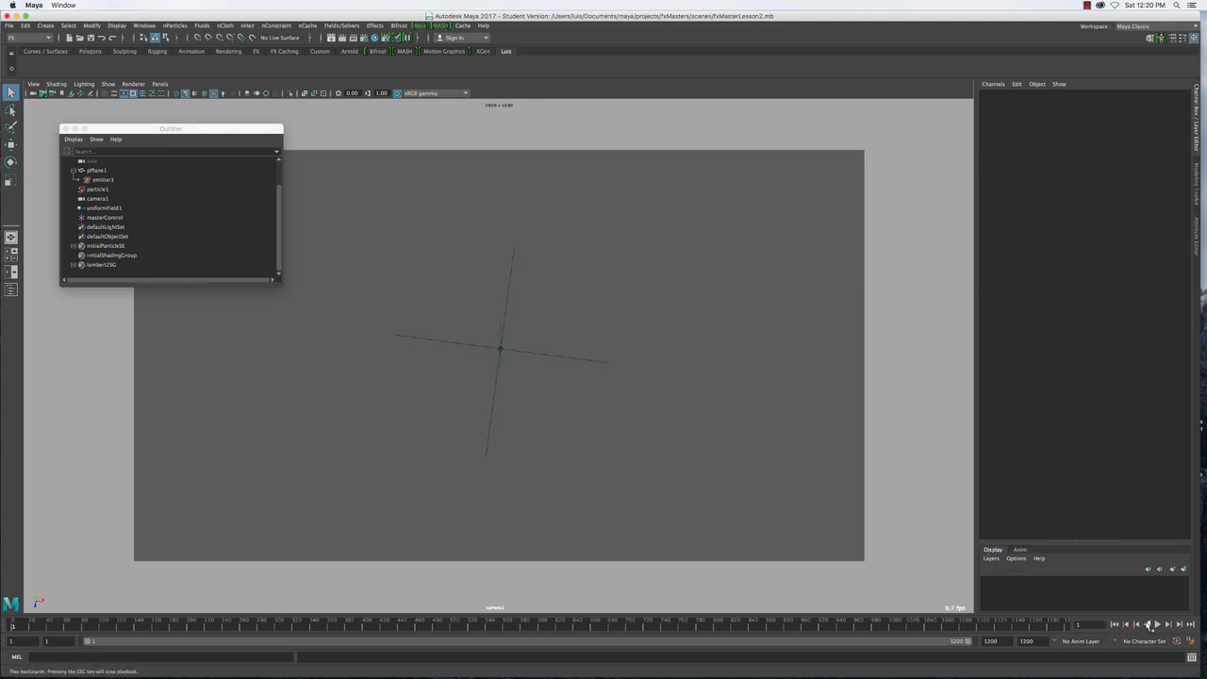
Dismiss a repeated save and play the simulation from frame 1, stopping at frame 131 to examine the particle distribution
left_click(91, 39)
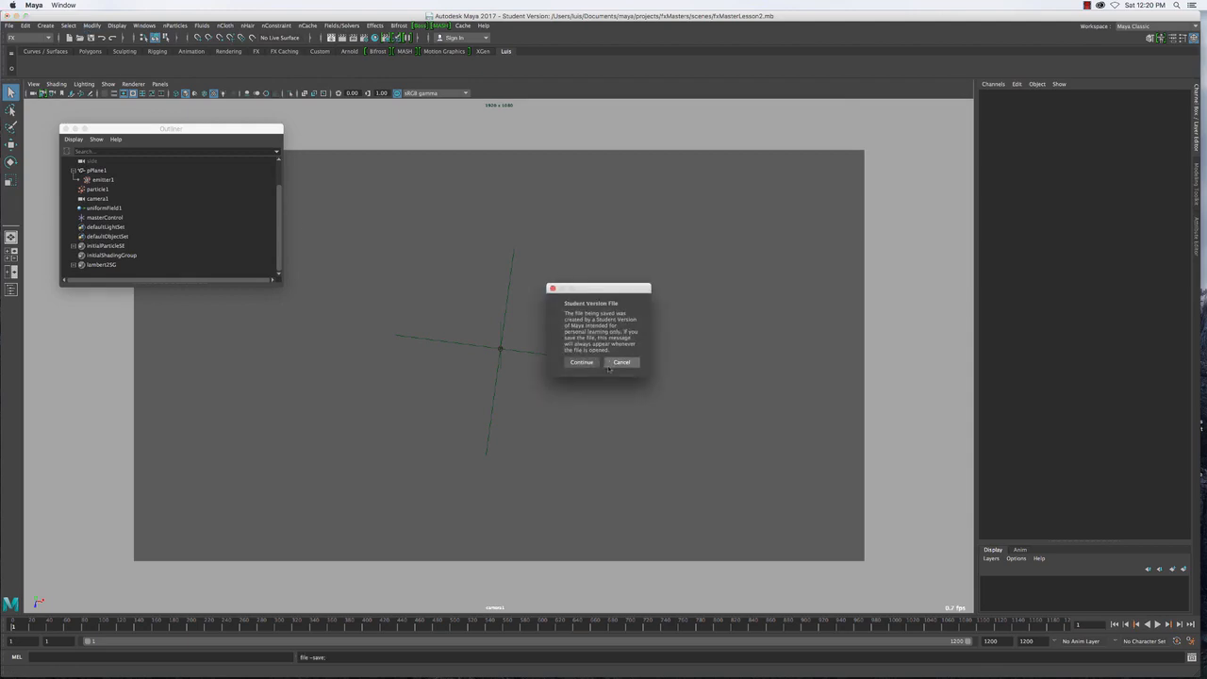
left_click(618, 362)
left_click(1158, 625)
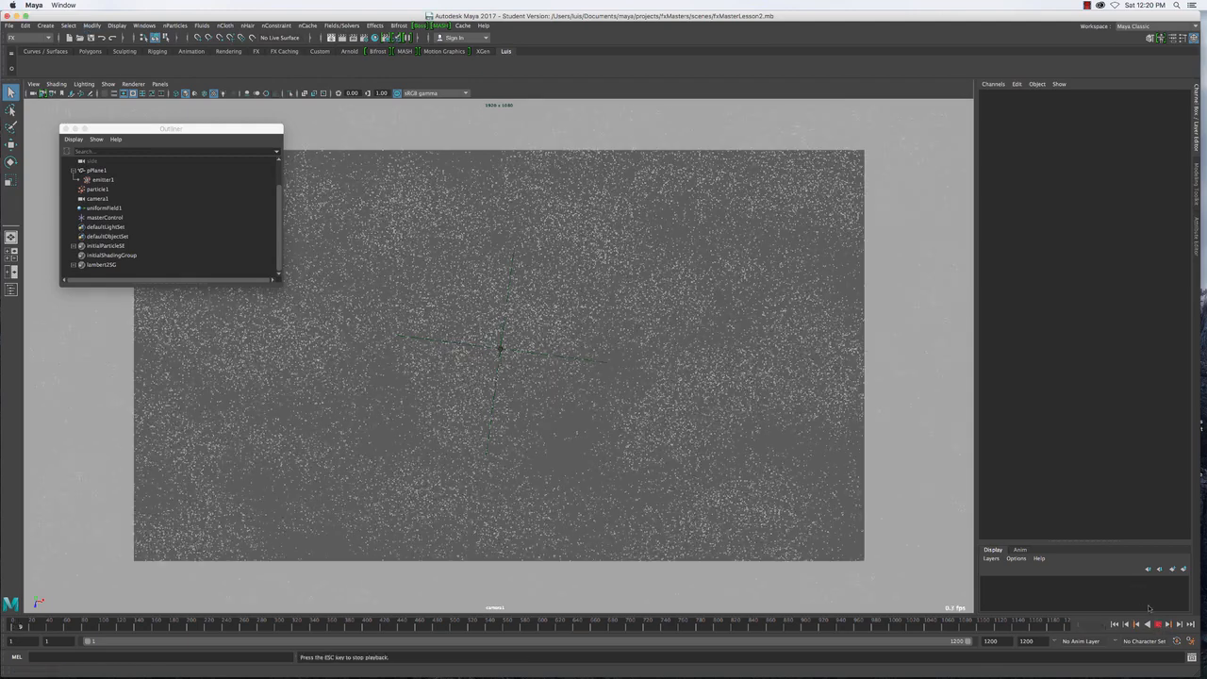
left_click(693, 424)
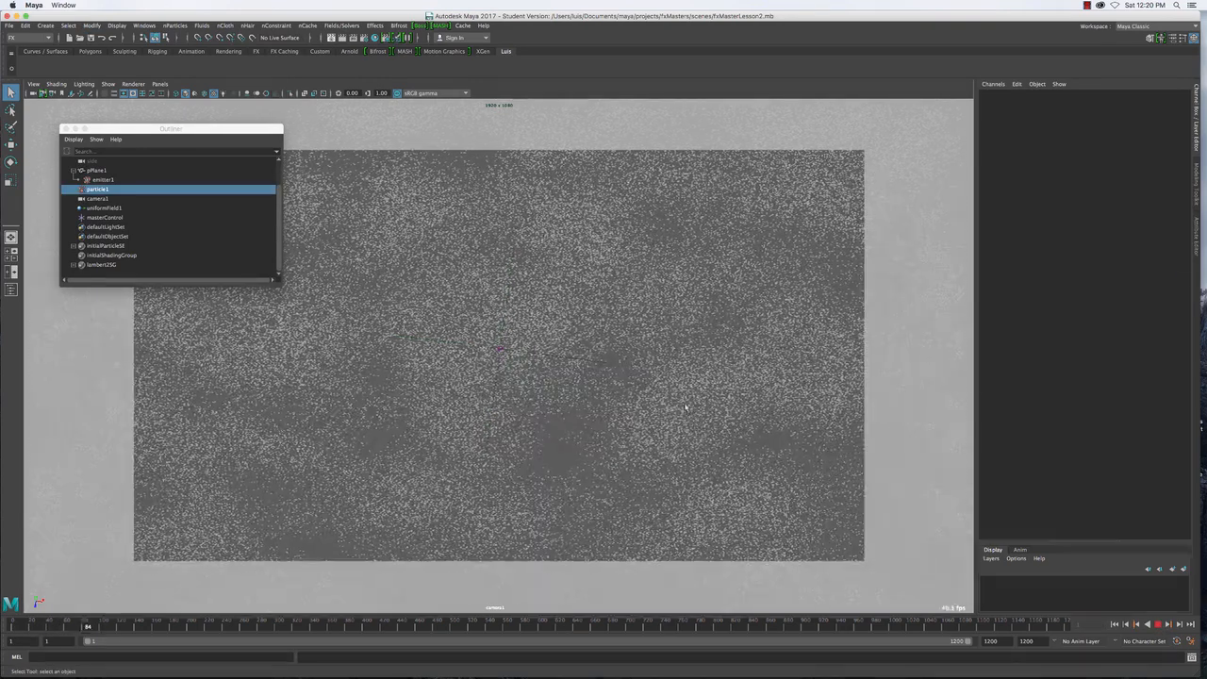
key("Escape")
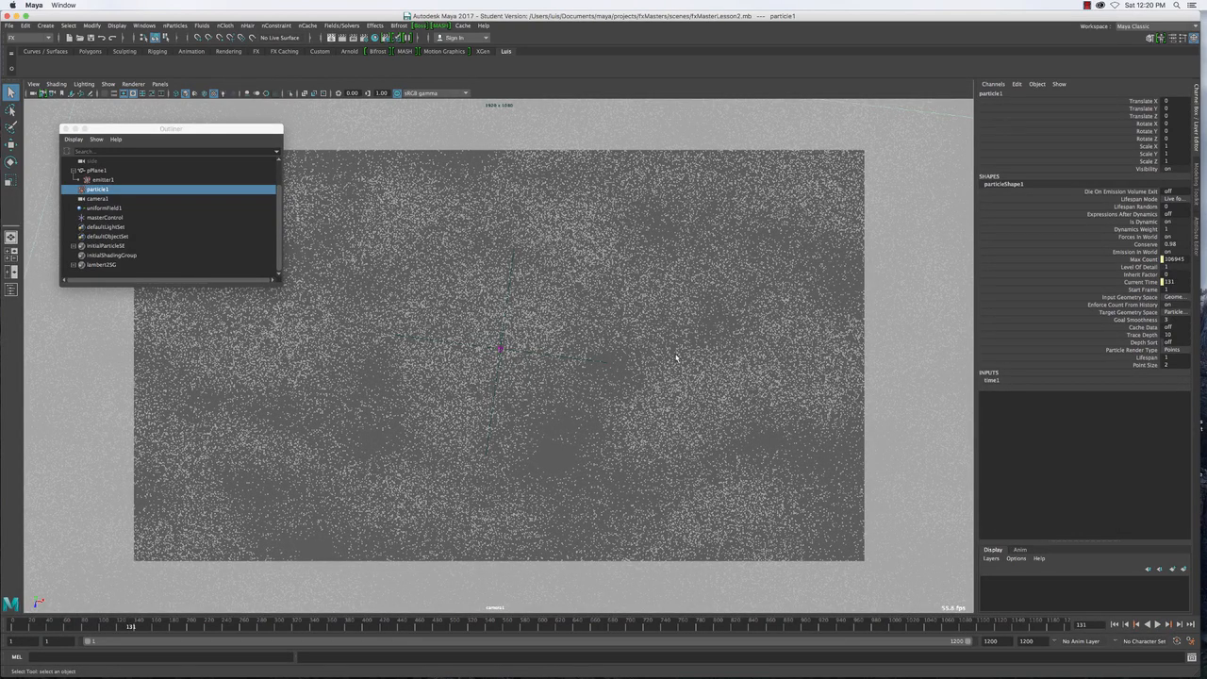
Review the attributes of masterControl and particle1, and compare the particle distribution with the Planet Earth reference video in VLC
left_click(101, 220)
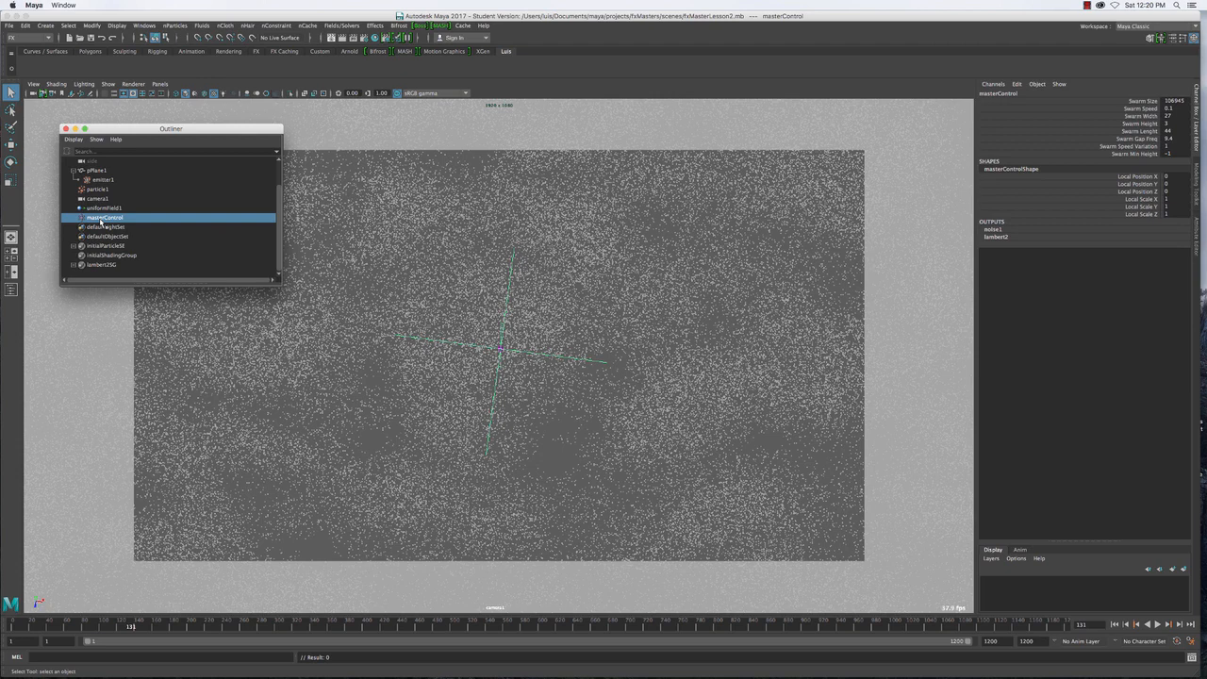
left_click(476, 292)
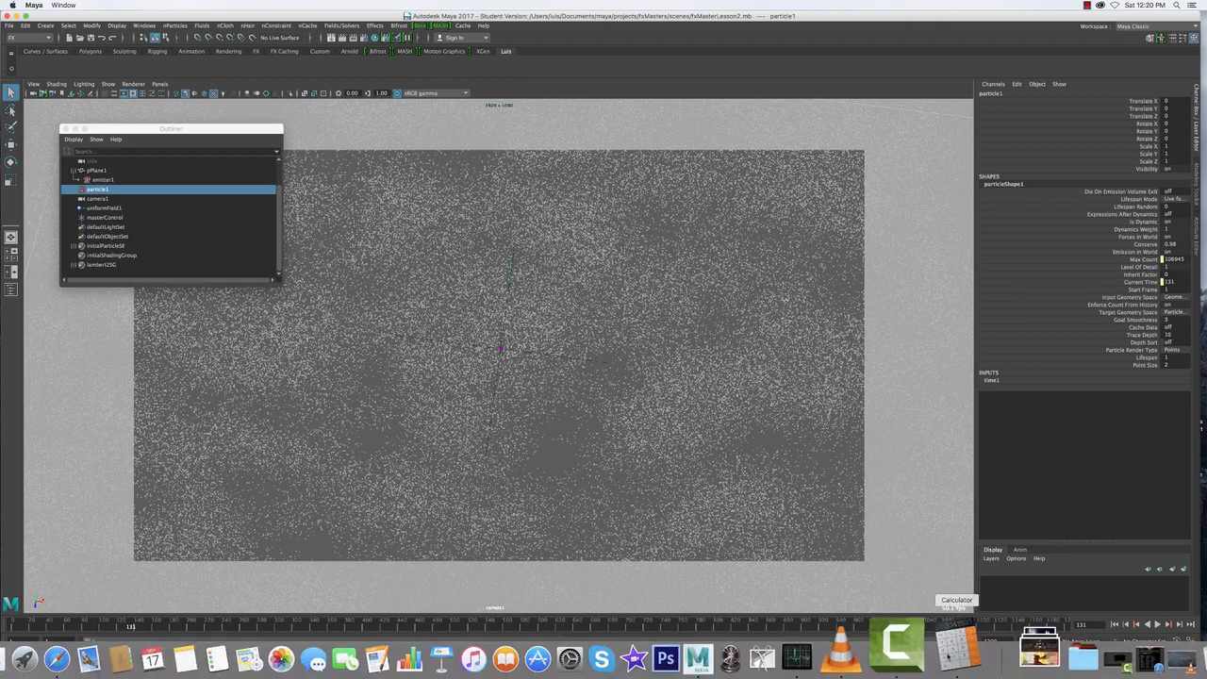
left_click(901, 651)
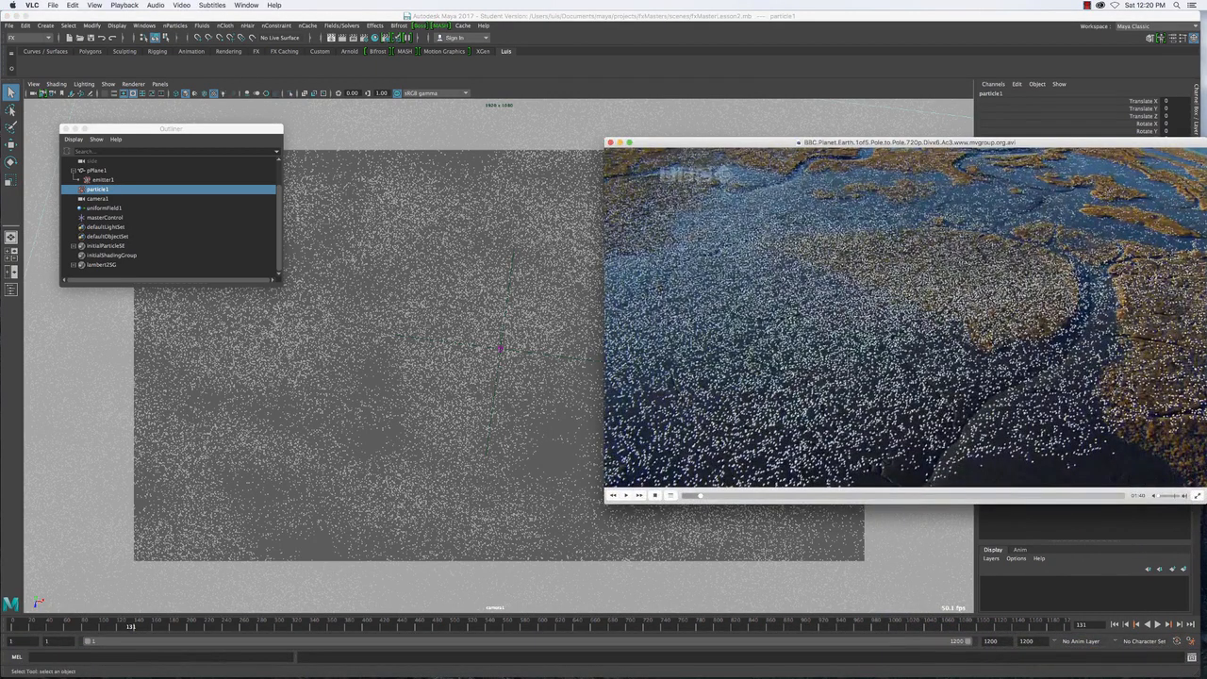
left_click(620, 143)
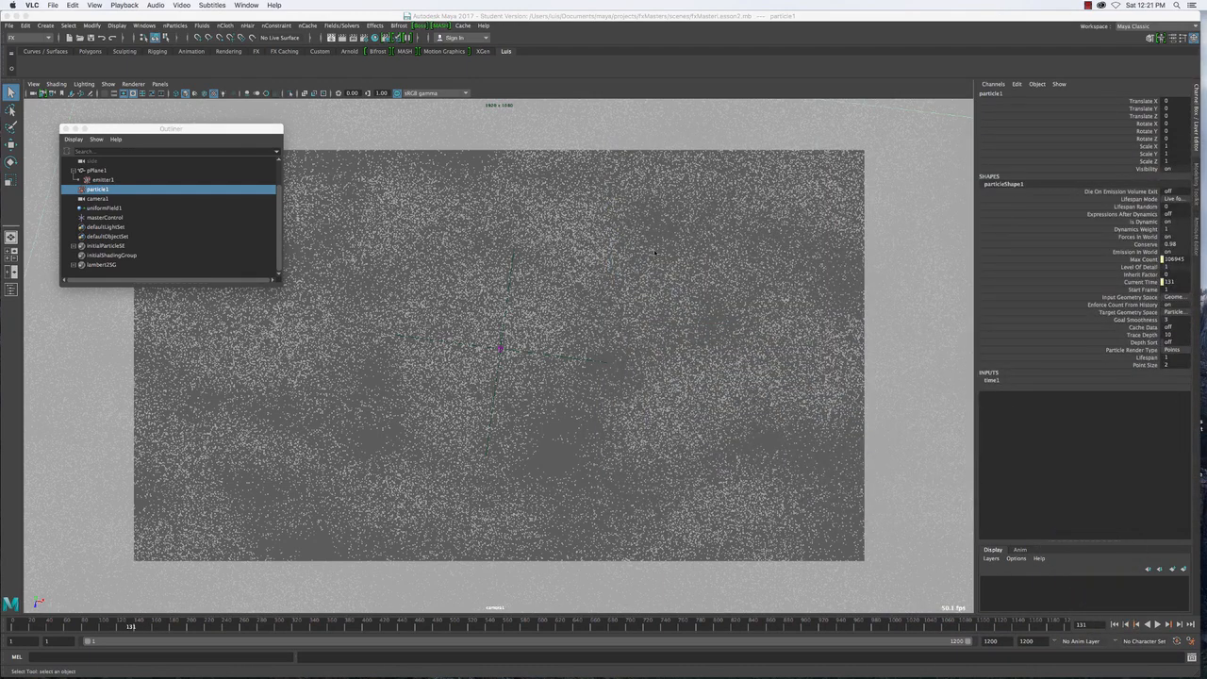
Check the attributes of masterControl and uniformField1, and select the emitter, particles, field and control together at the view's center
left_click(610, 363)
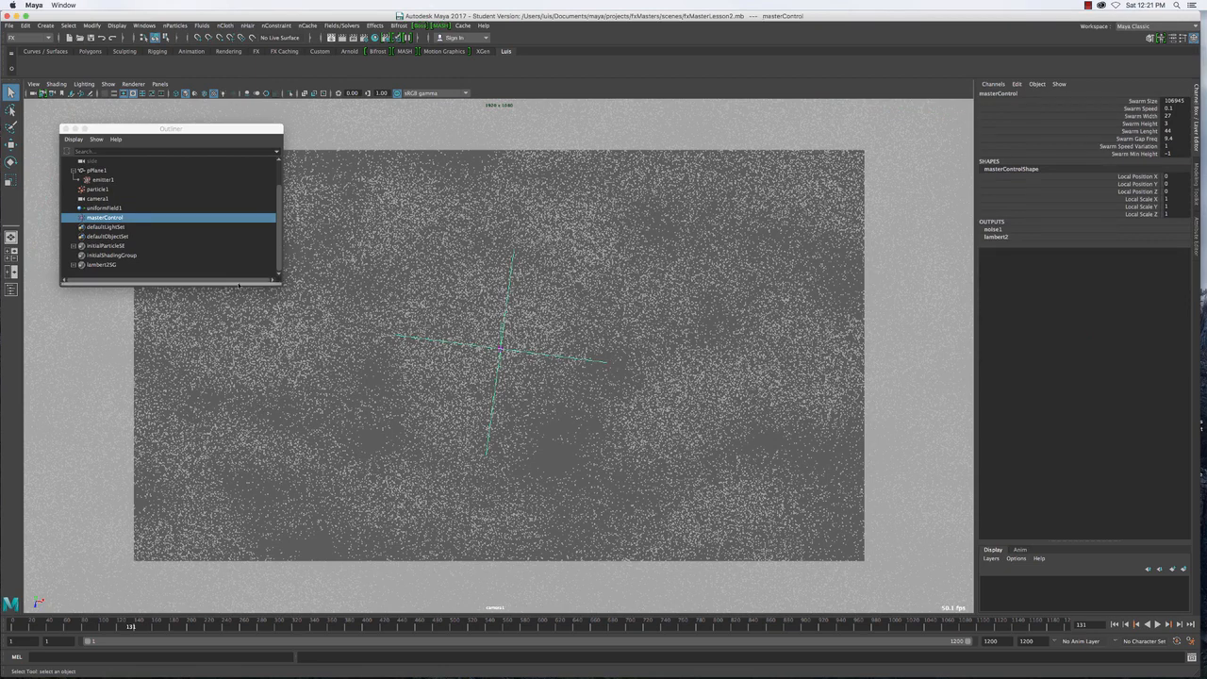
left_click(106, 209)
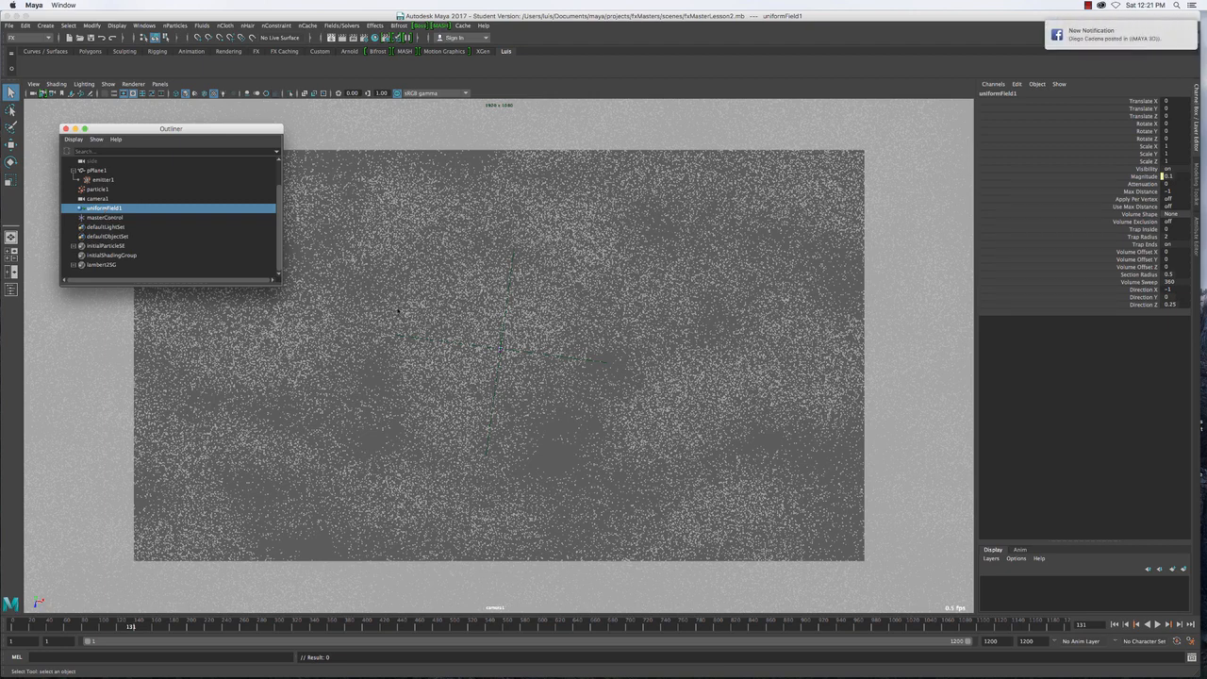
left_click_drag(412, 303, 502, 365)
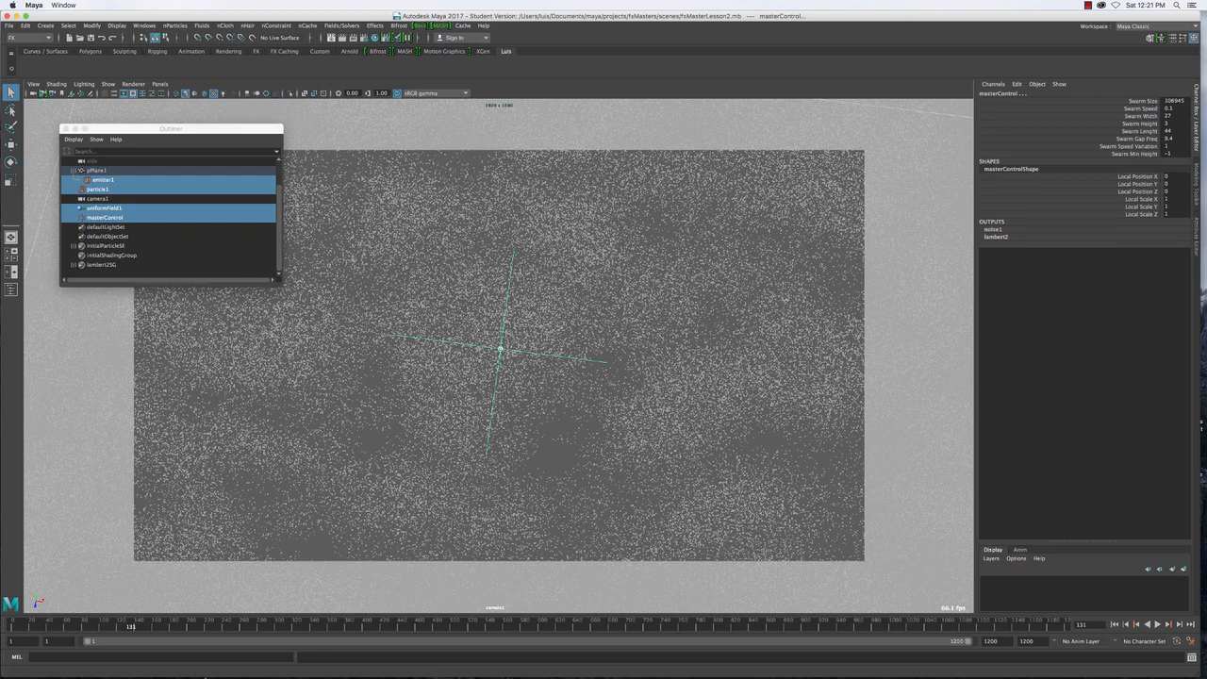
Switch to Safari to look over the FX Prototyping course topics, and minimize the browser window
mouse_move(208, 661)
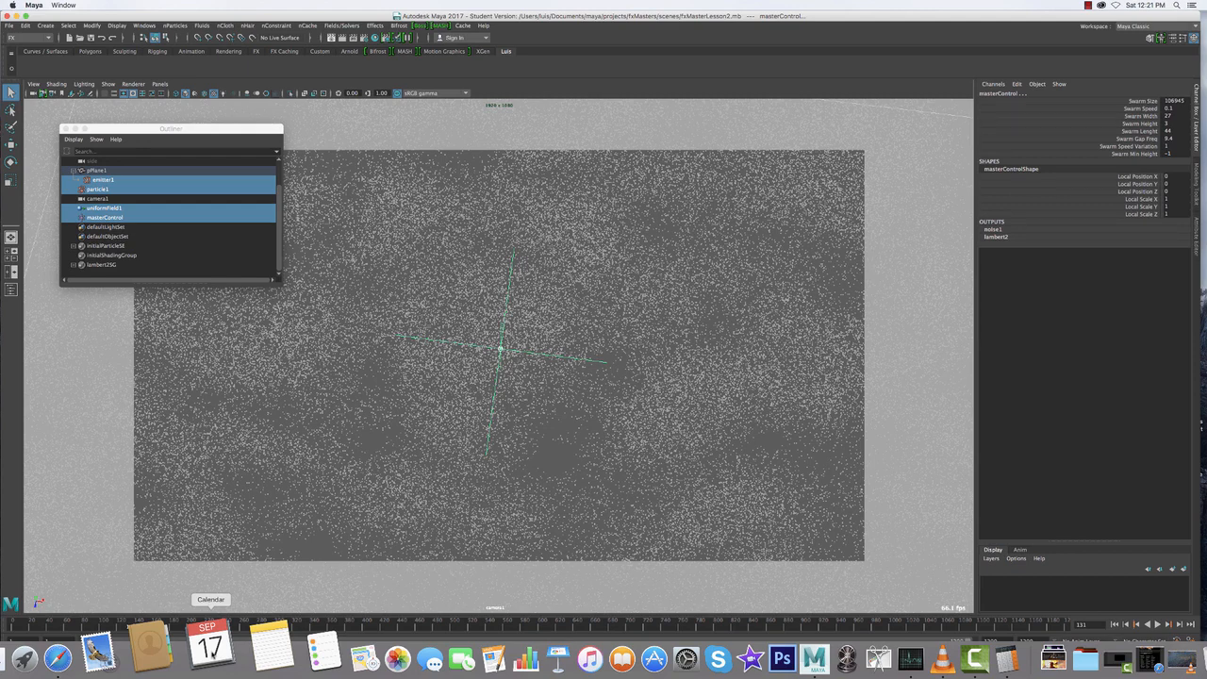
left_click(57, 659)
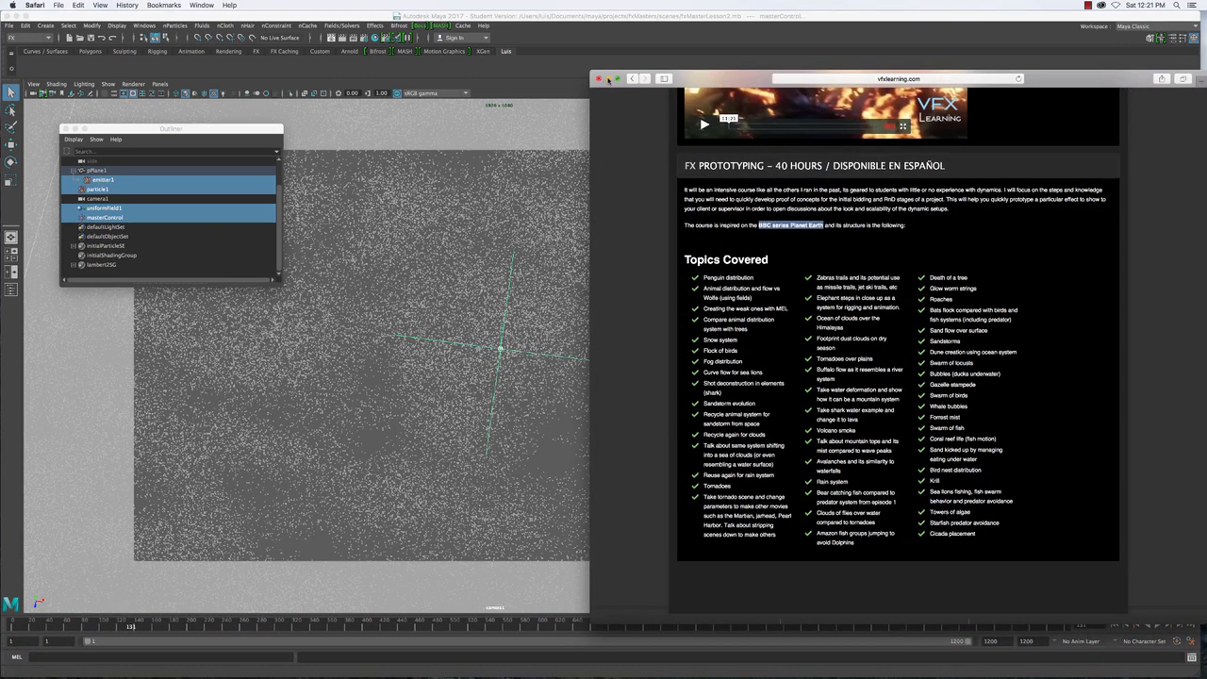
left_click(609, 78)
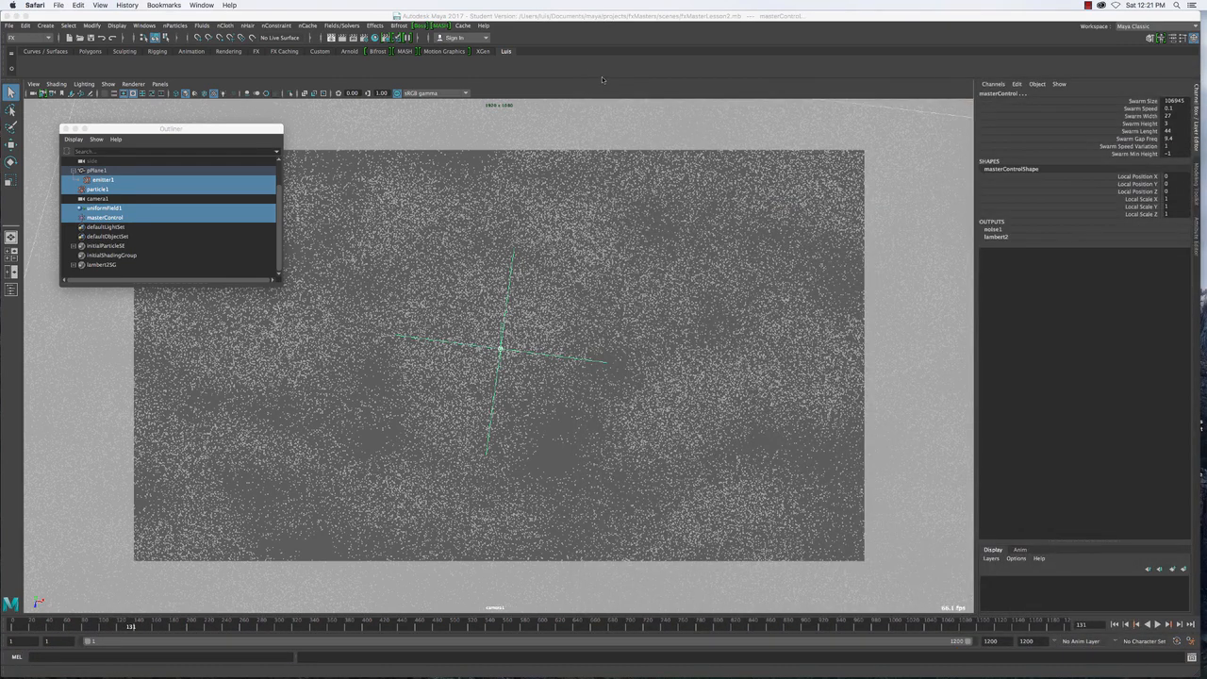